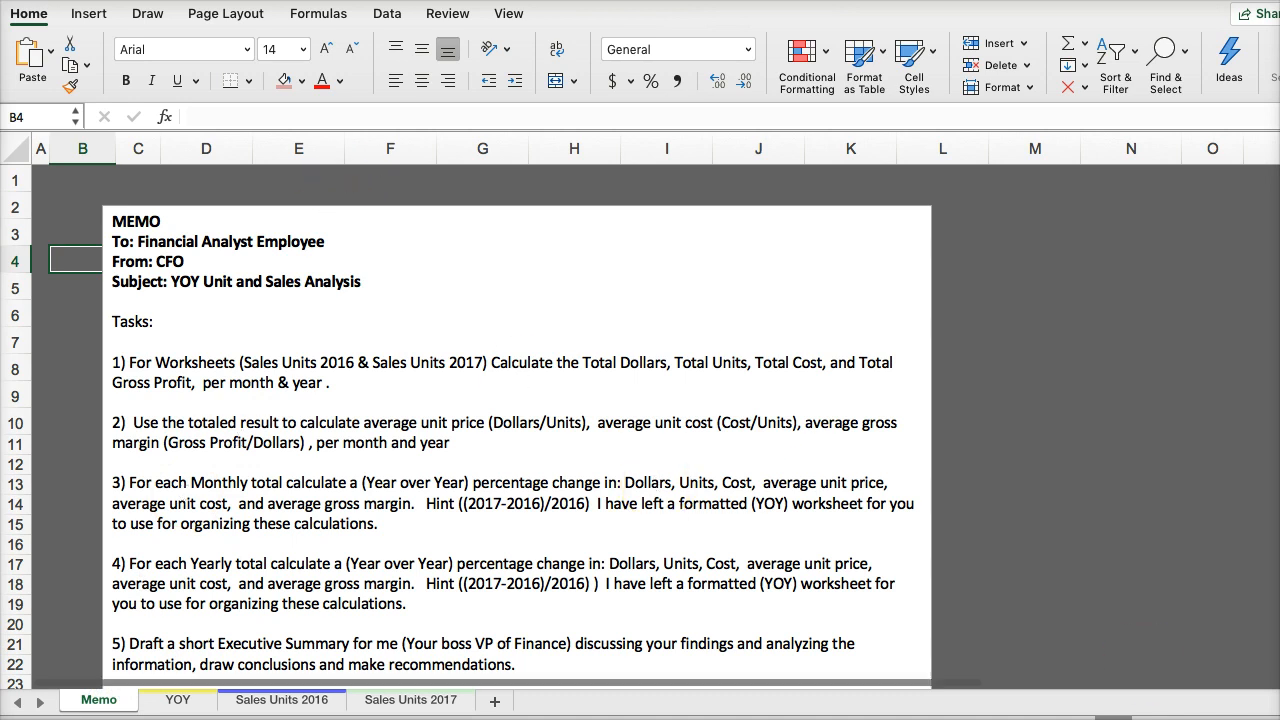
- Read through the memo's tasks for the YOY unit and sales analysis
click(1279, 719)
click(1279, 719)
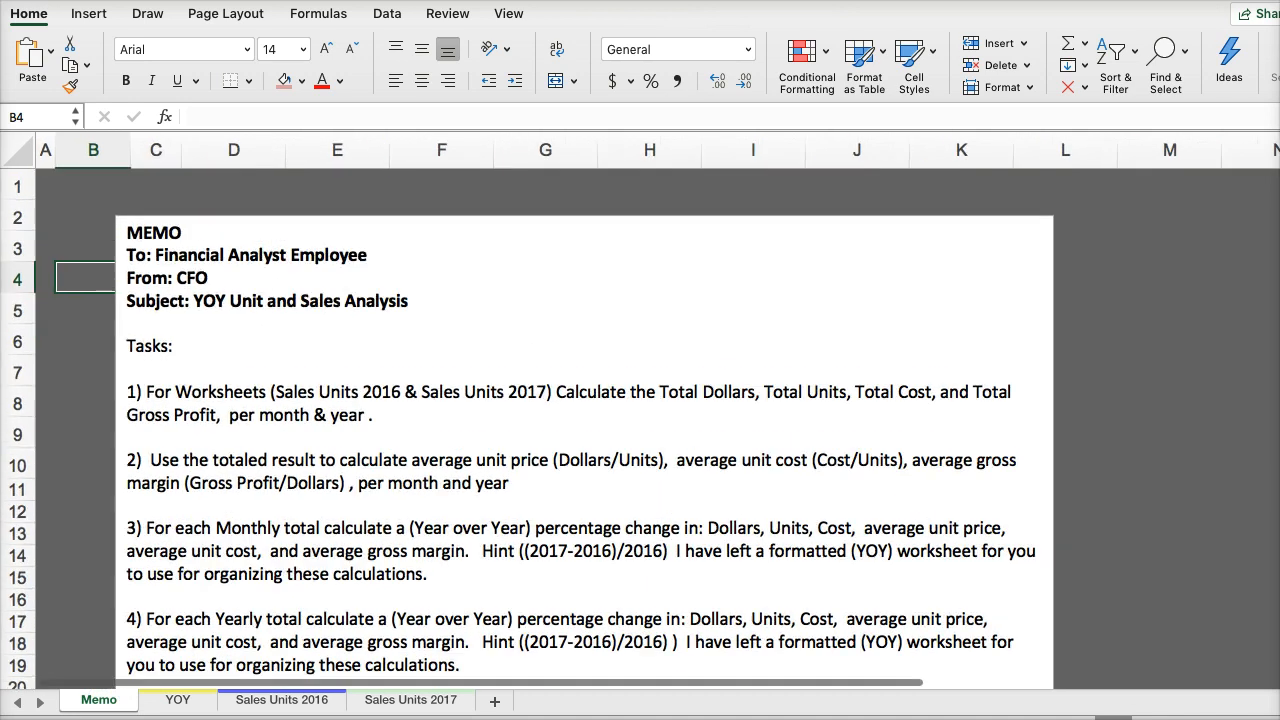
click(1279, 719)
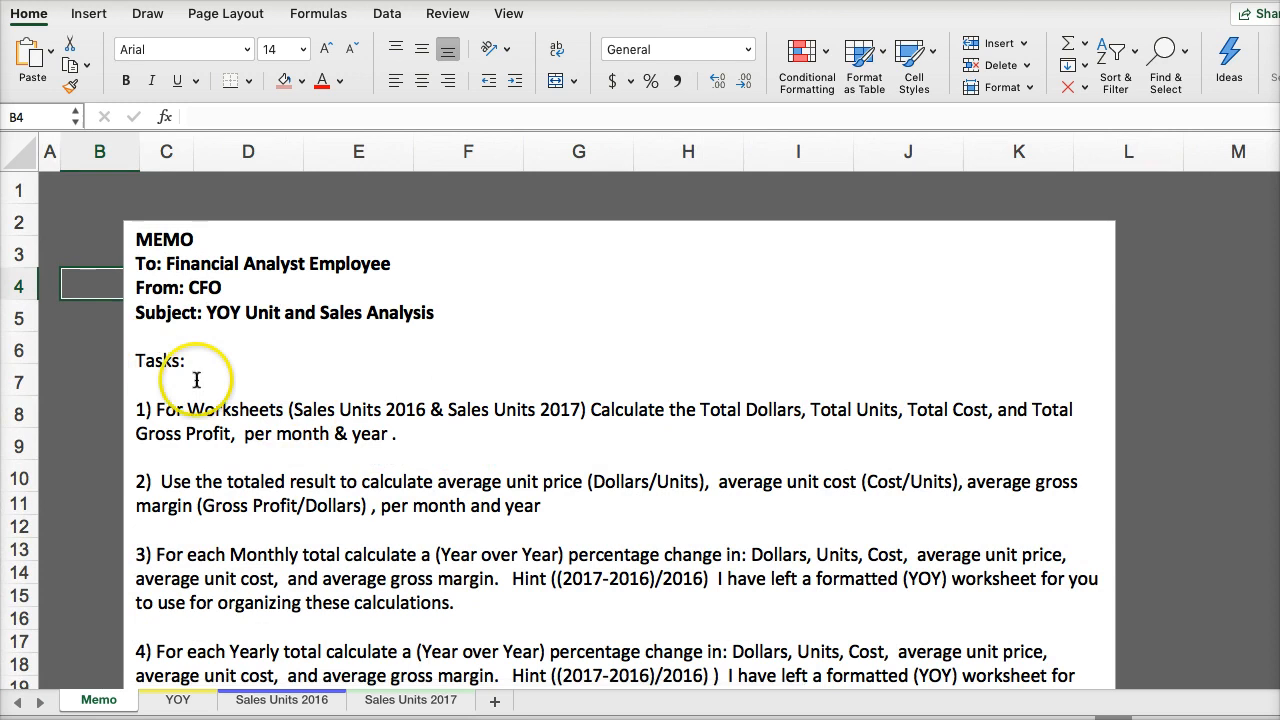
scroll(370, 395, down, 4)
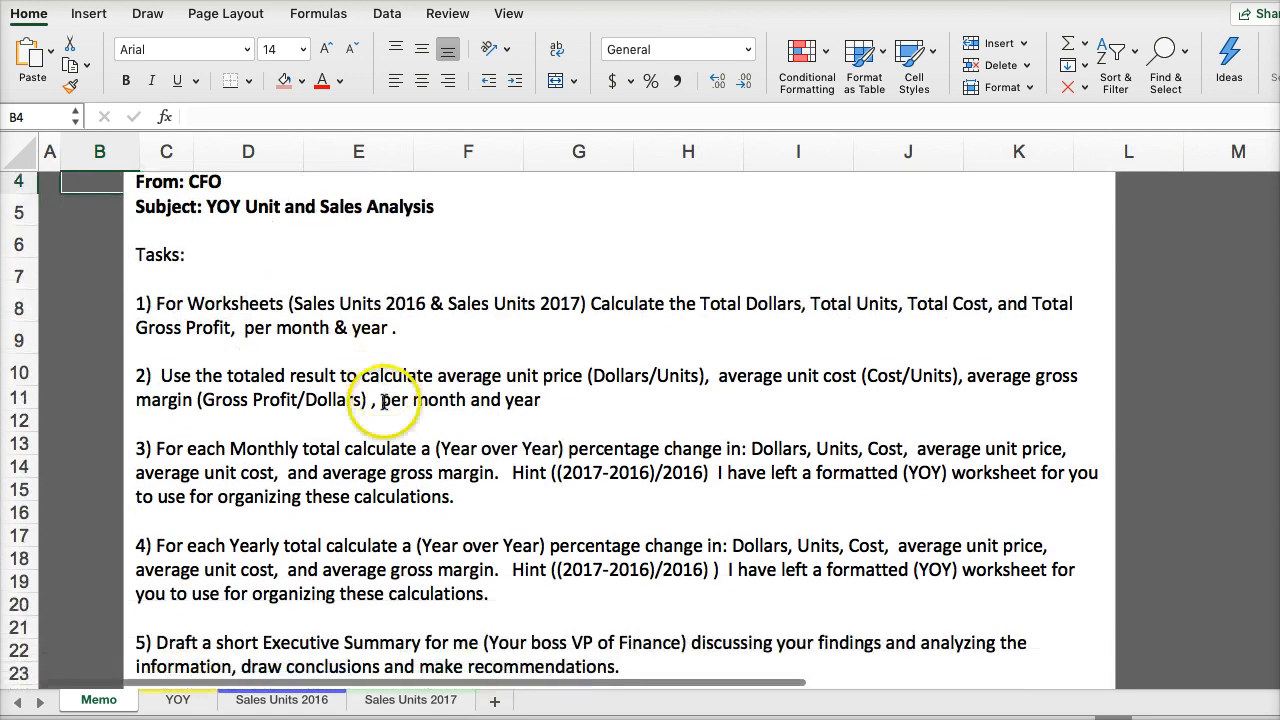
scroll(360, 400, up, 4)
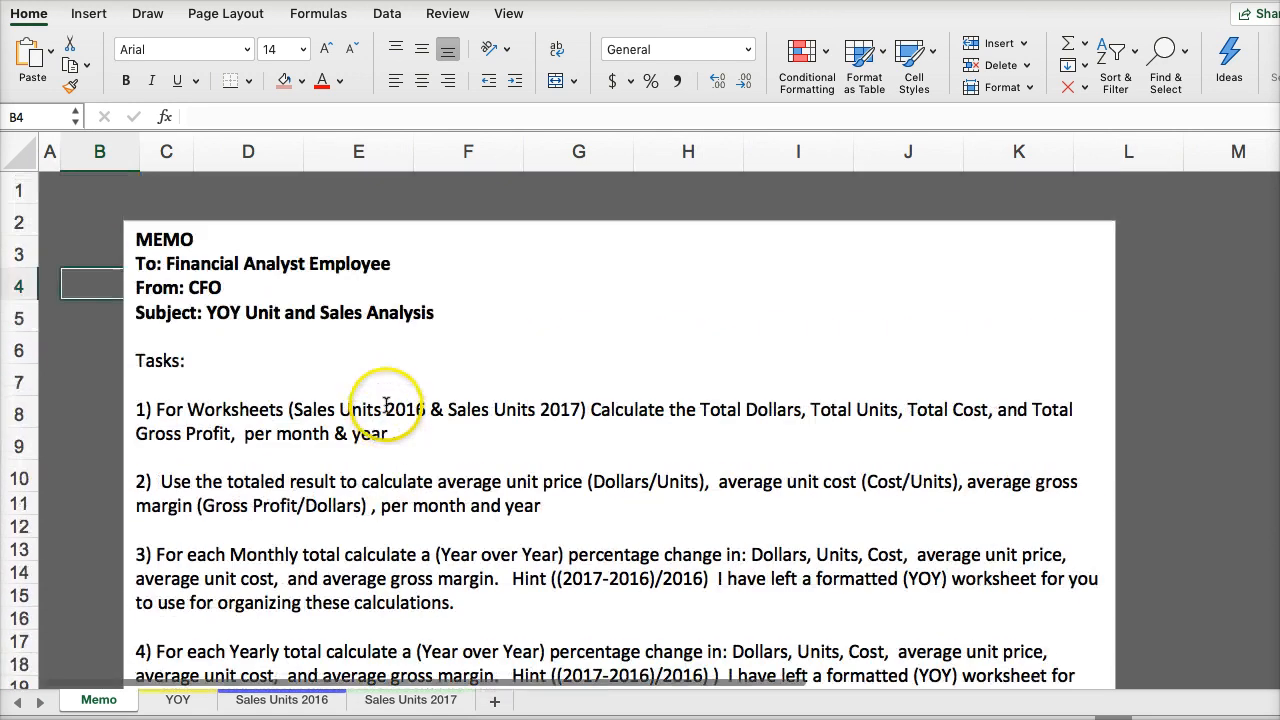
scroll(353, 467, down, 5)
scroll(352, 455, up, 5)
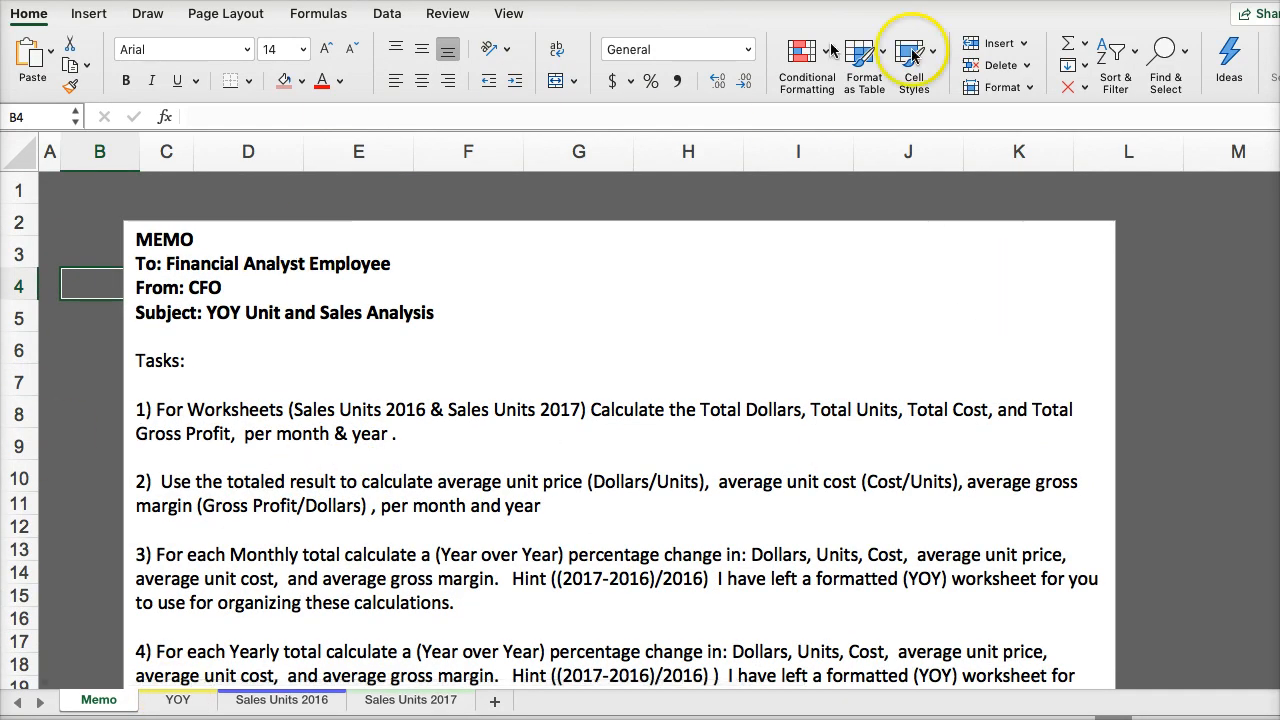
- Review the layout of the YOY, Sales Units 2016 and Sales Units 2017 worksheets against the memo's tasks
click(179, 703)
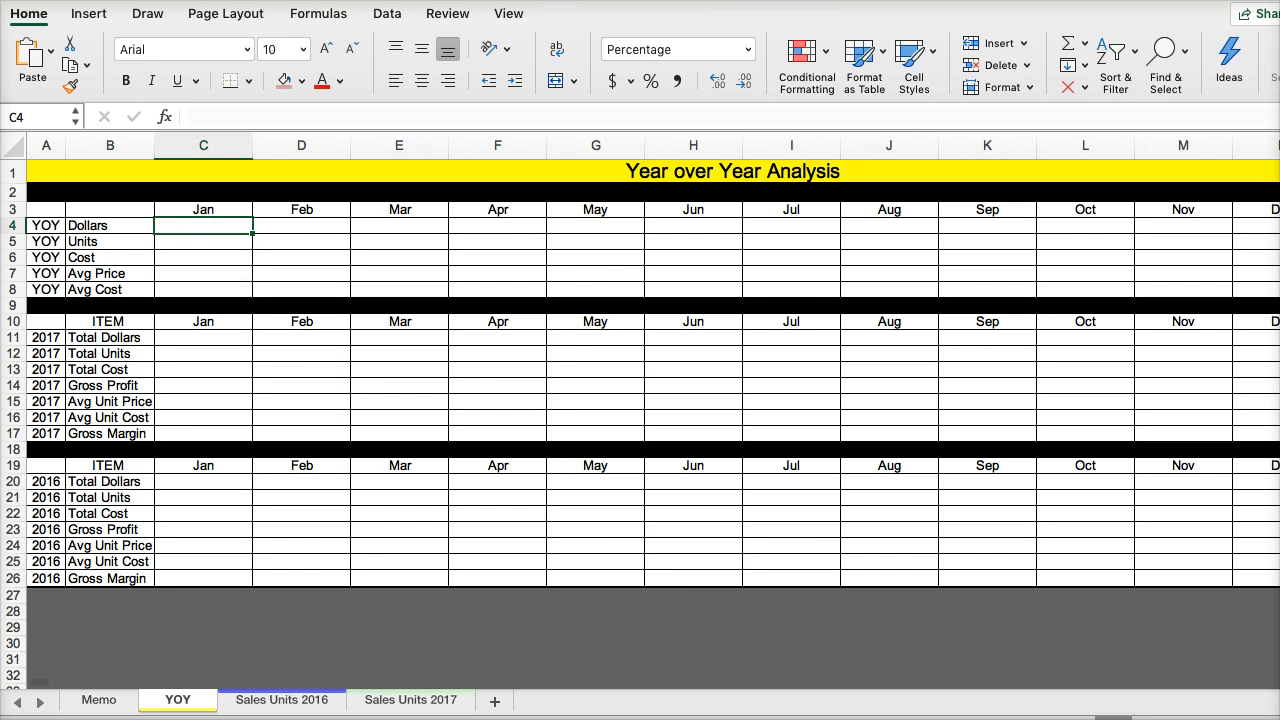
drag(1200, 719, 1215, 719)
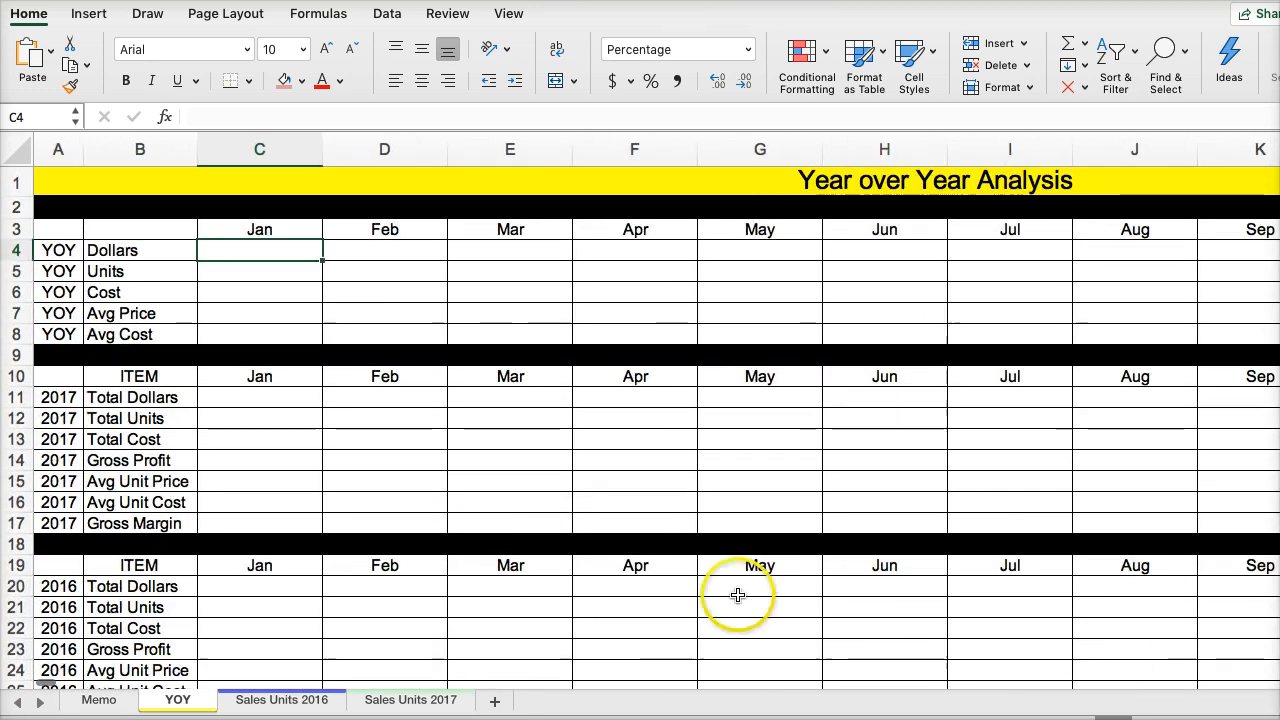
click(288, 699)
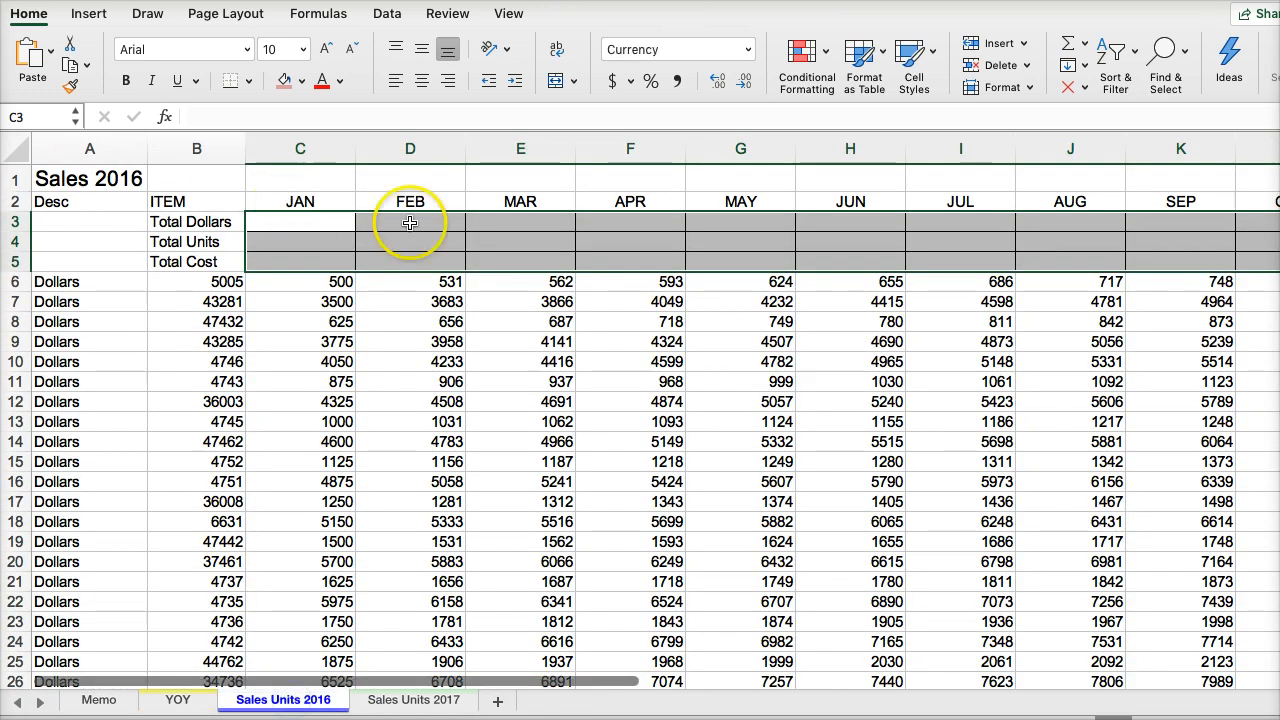
click(290, 341)
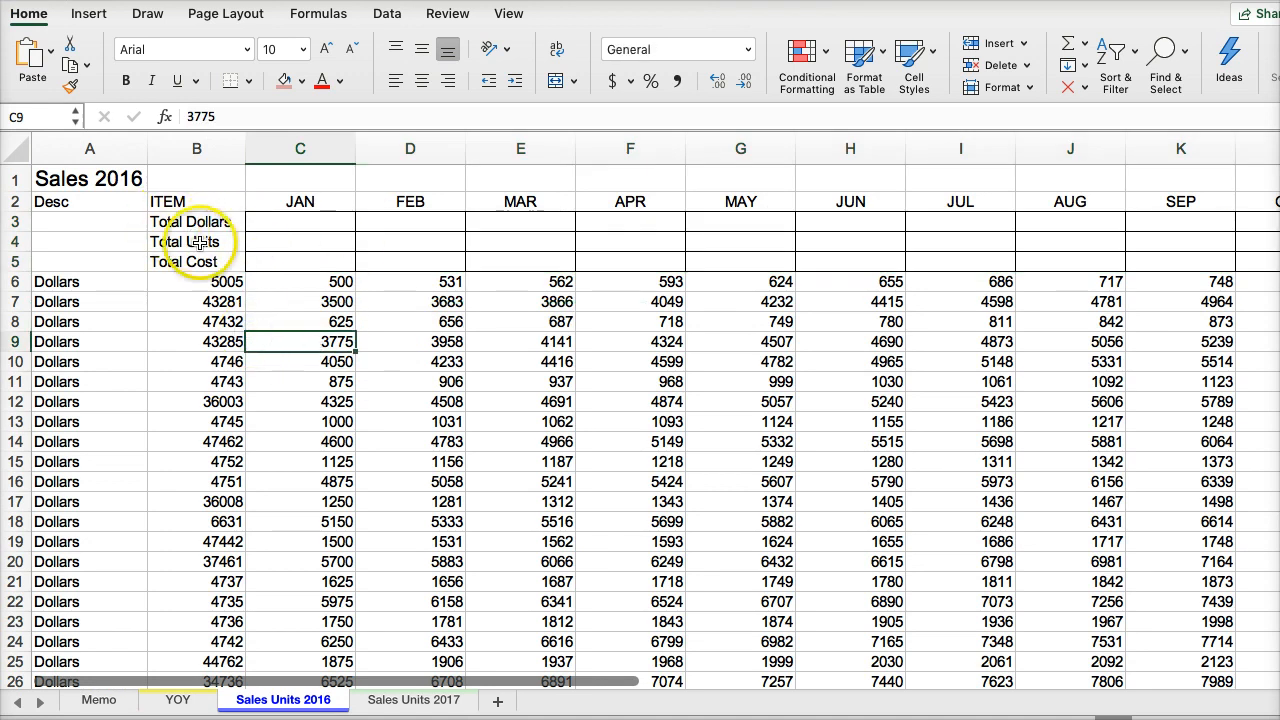
click(395, 698)
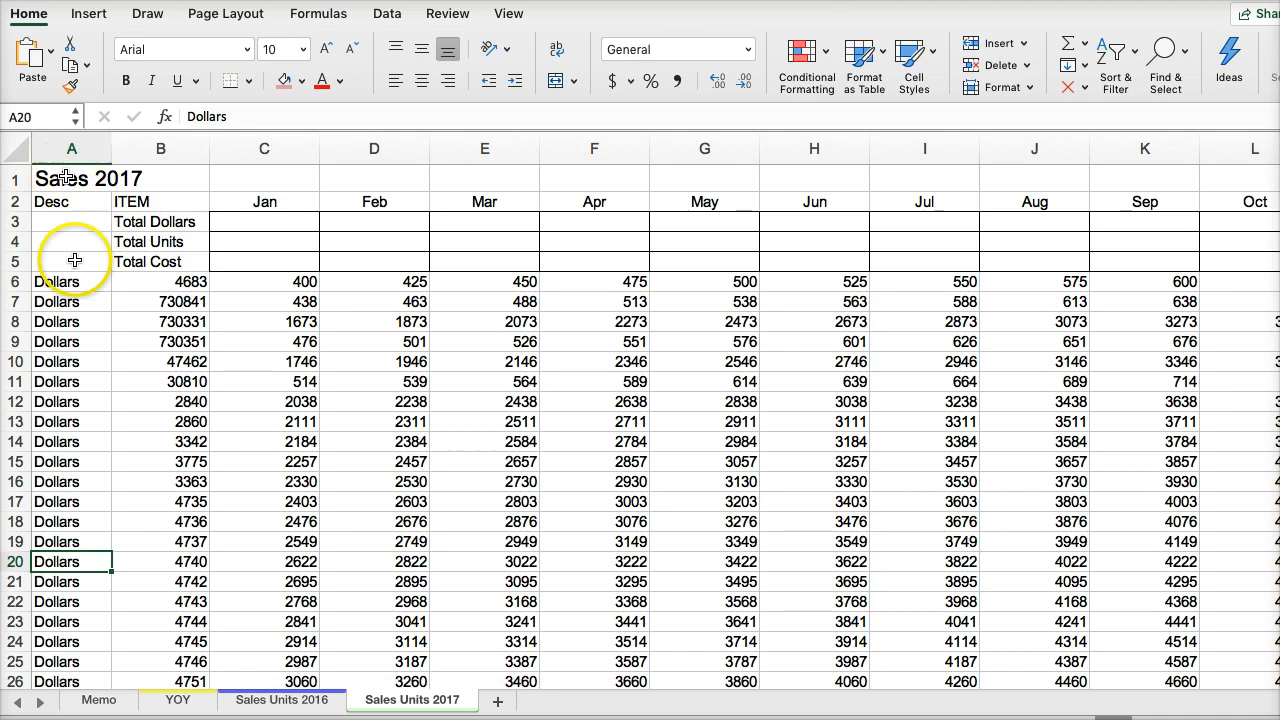
click(100, 704)
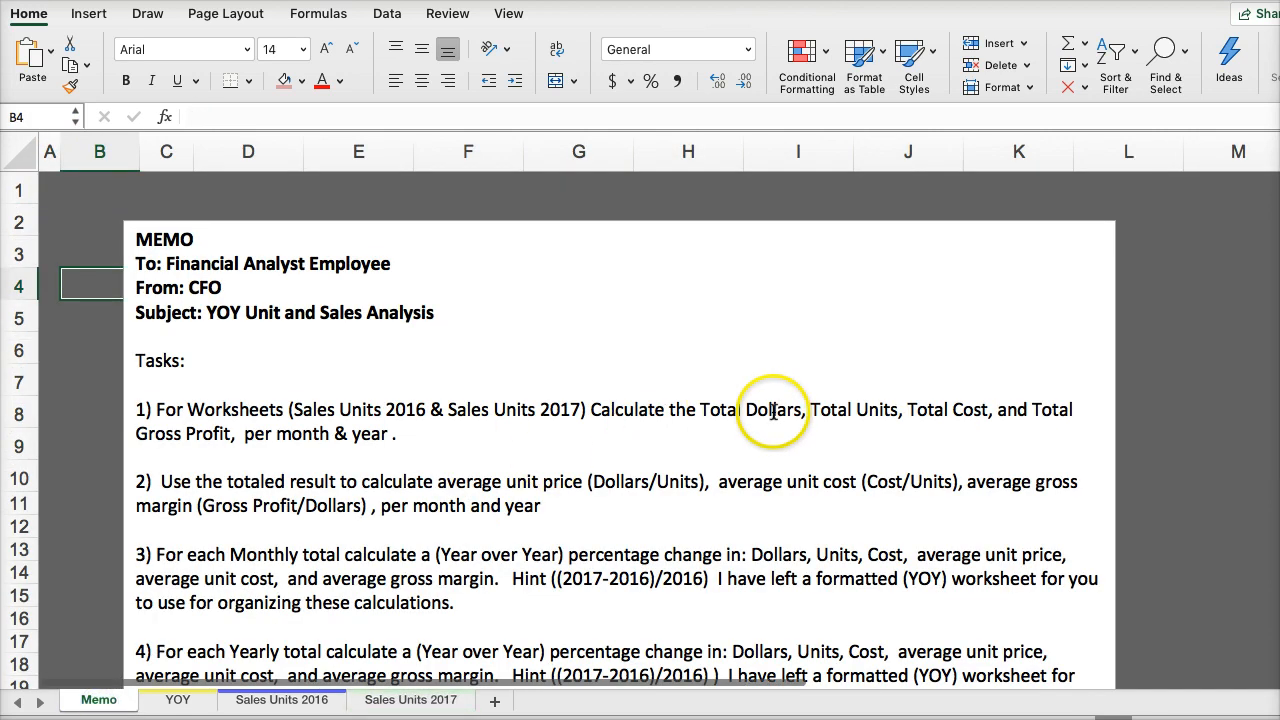
click(441, 700)
click(318, 700)
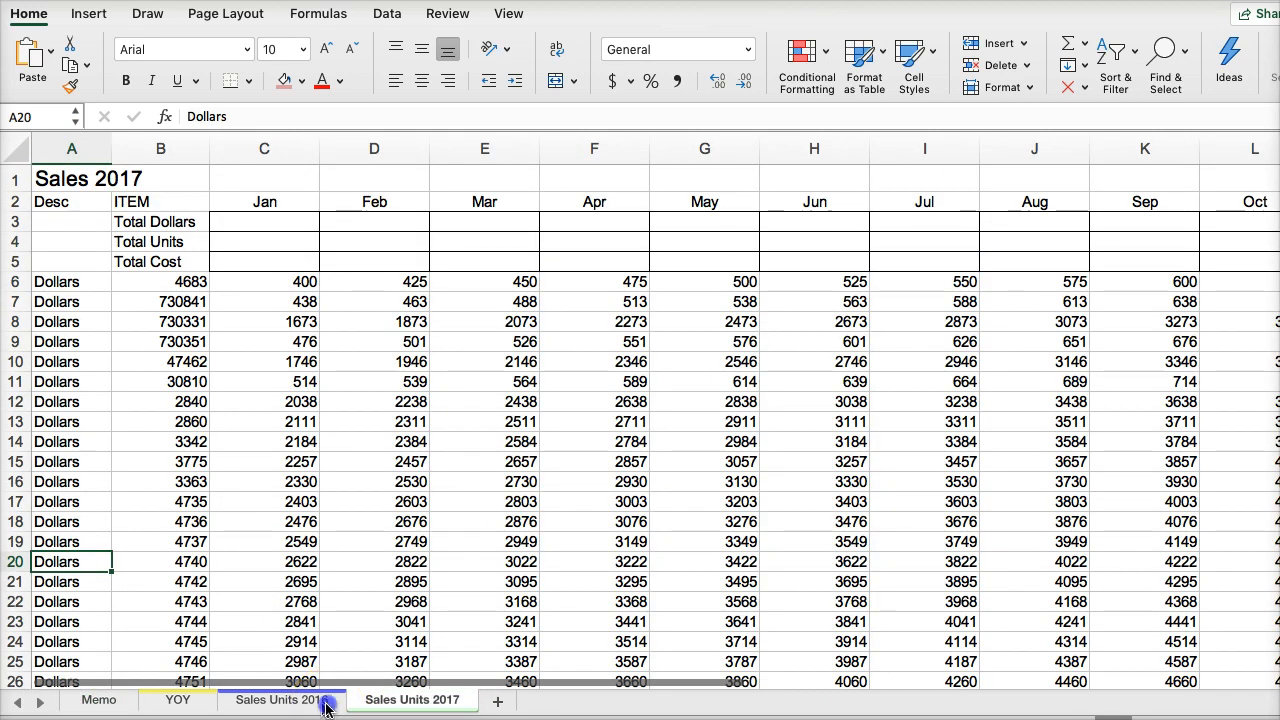
click(200, 706)
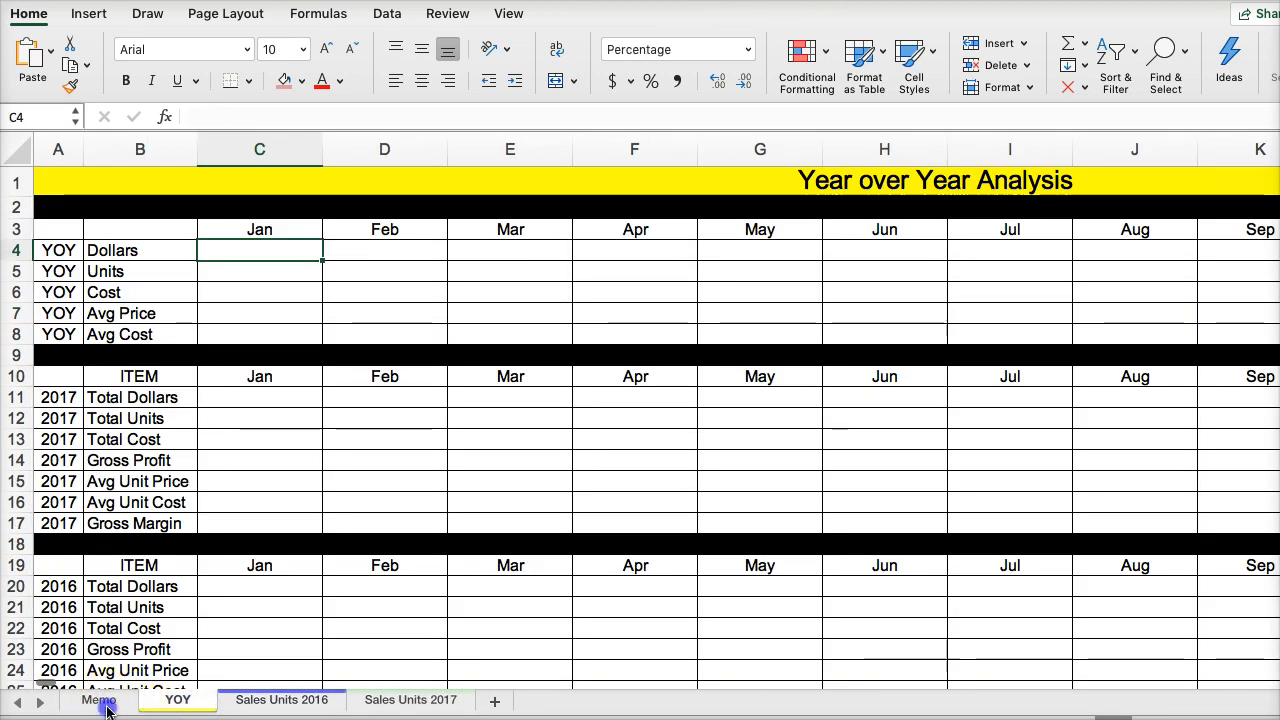
click(100, 702)
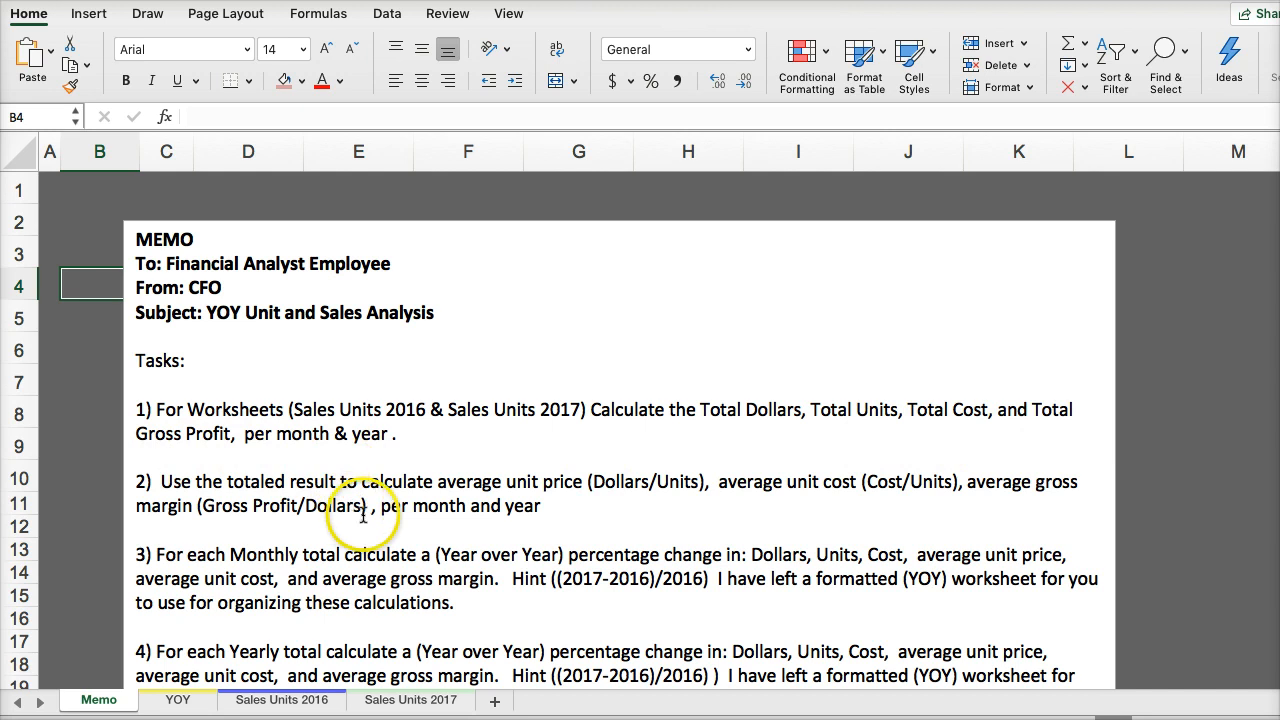
- Examine how the Desc column categorizes the item rows throughout the Sales Units 2016 worksheet
click(282, 700)
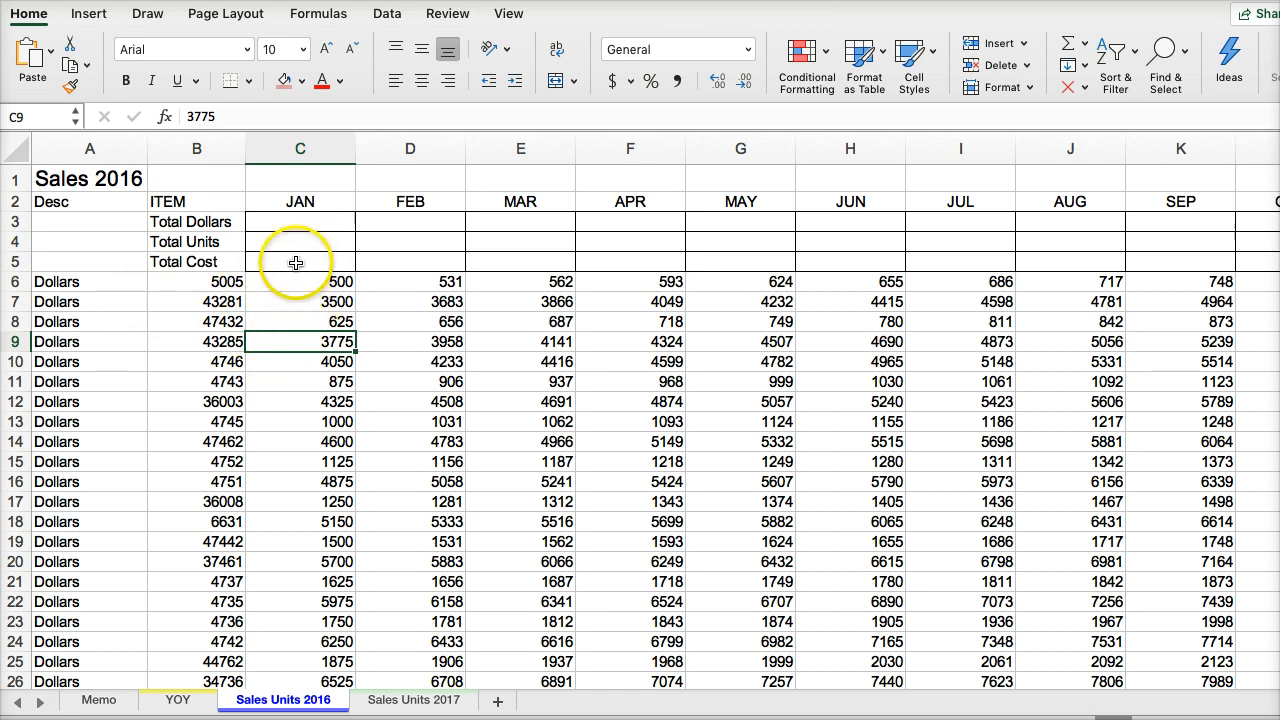
drag(300, 301, 305, 378)
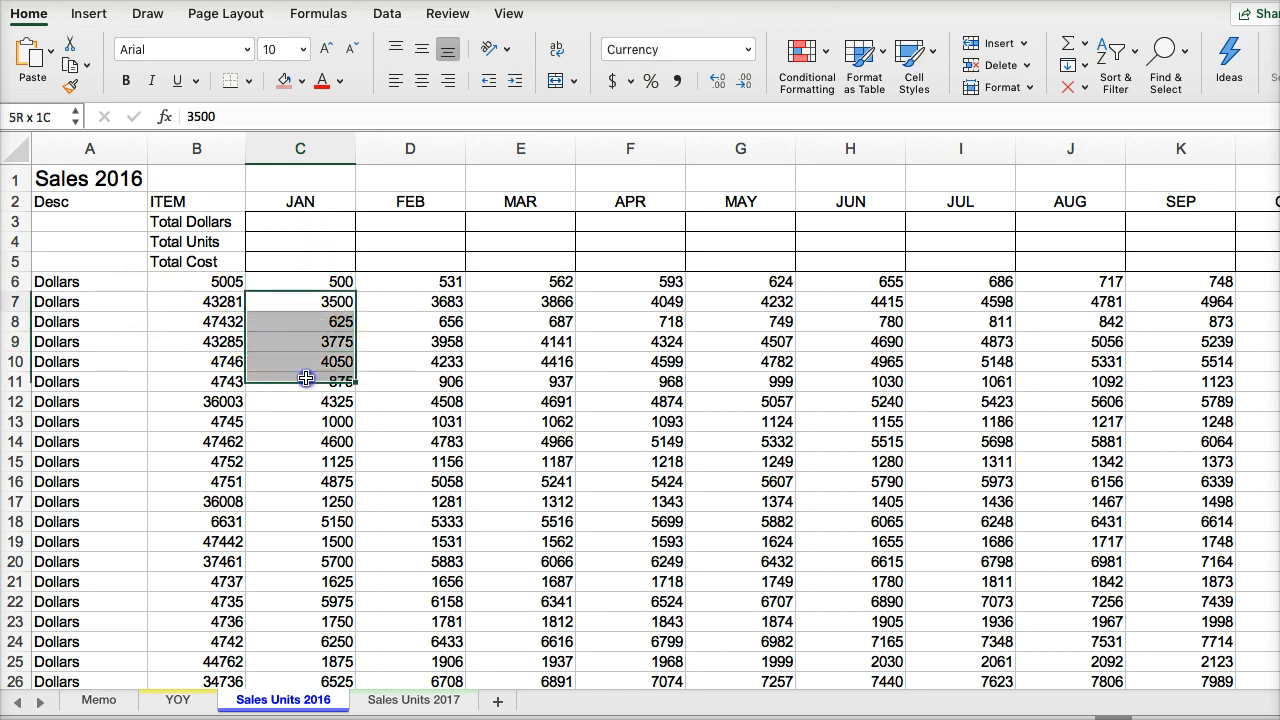
click(43, 327)
key(Page_Down)
key(Page_Down)
key(Page_Down)
key(Page_Down)
key(Page_Down)
key(Page_Down)
key(Page_Down)
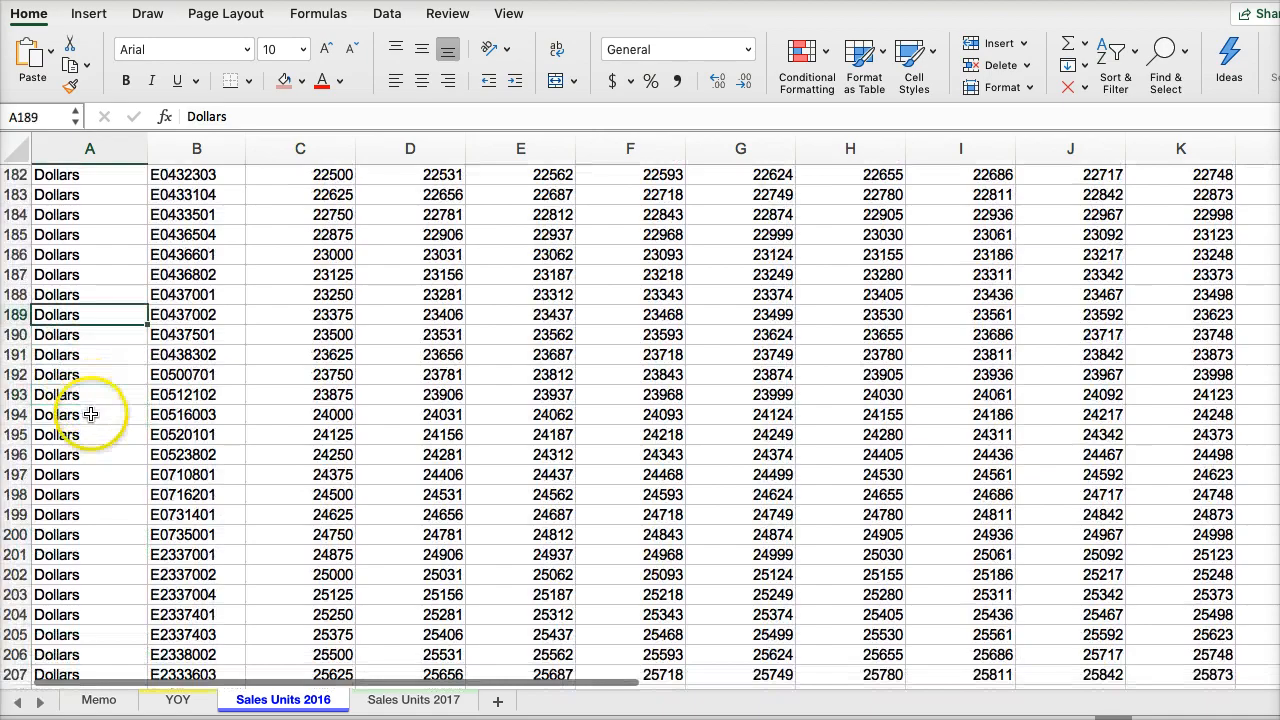
key(Page_Down)
key(Page_Down)
key(Page_Down)
key(Page_Down)
key(Page_Down)
key(Page_Down)
key(Page_Down)
key(Page_Down)
key(Page_Down)
key(Page_Down)
key(Page_Down)
key(Page_Down)
key(Page_Down)
key(Page_Down)
key(Page_Down)
key(Page_Down)
key(Page_Down)
key(Page_Down)
key(Page_Down)
key(Page_Down)
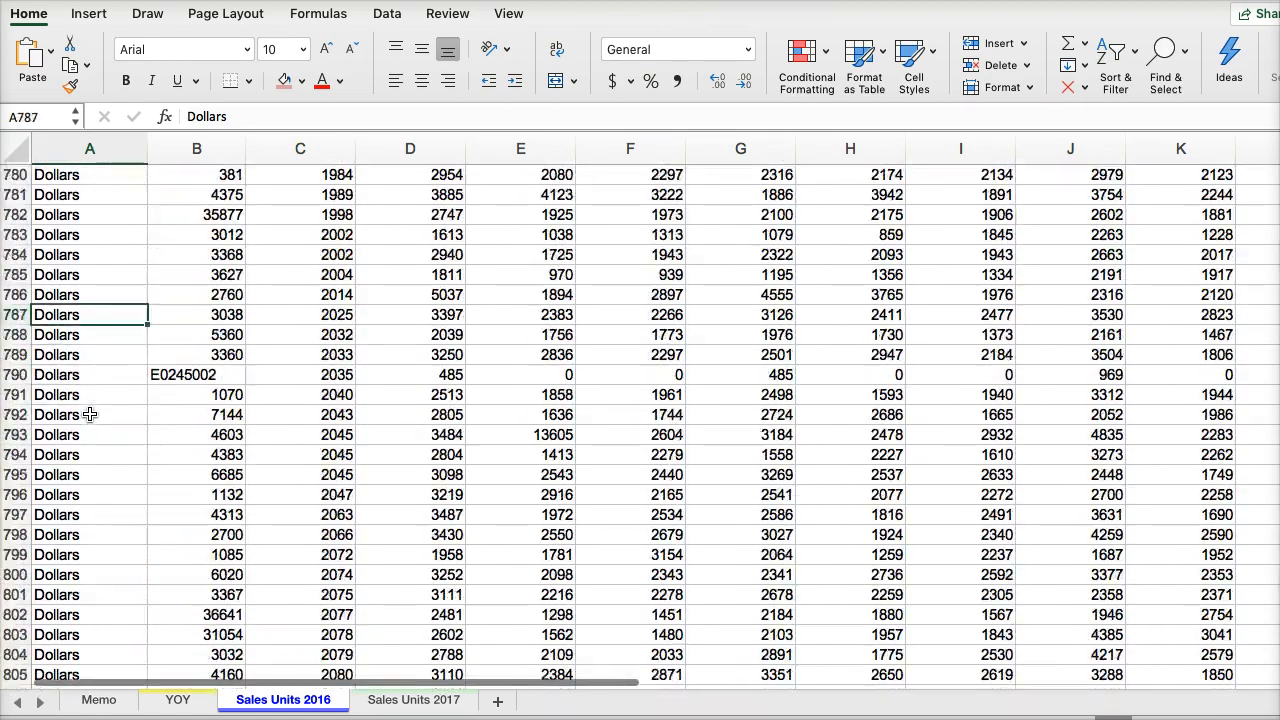
key(Page_Down)
key(Page_Down)
key(Page_Down)
key(Page_Down)
key(Page_Down)
key(Page_Down)
key(Page_Down)
key(Page_Down)
key(Page_Down)
key(Page_Down)
key(Page_Down)
key(Page_Down)
key(Page_Down)
key(Page_Down)
key(Page_Down)
key(Page_Down)
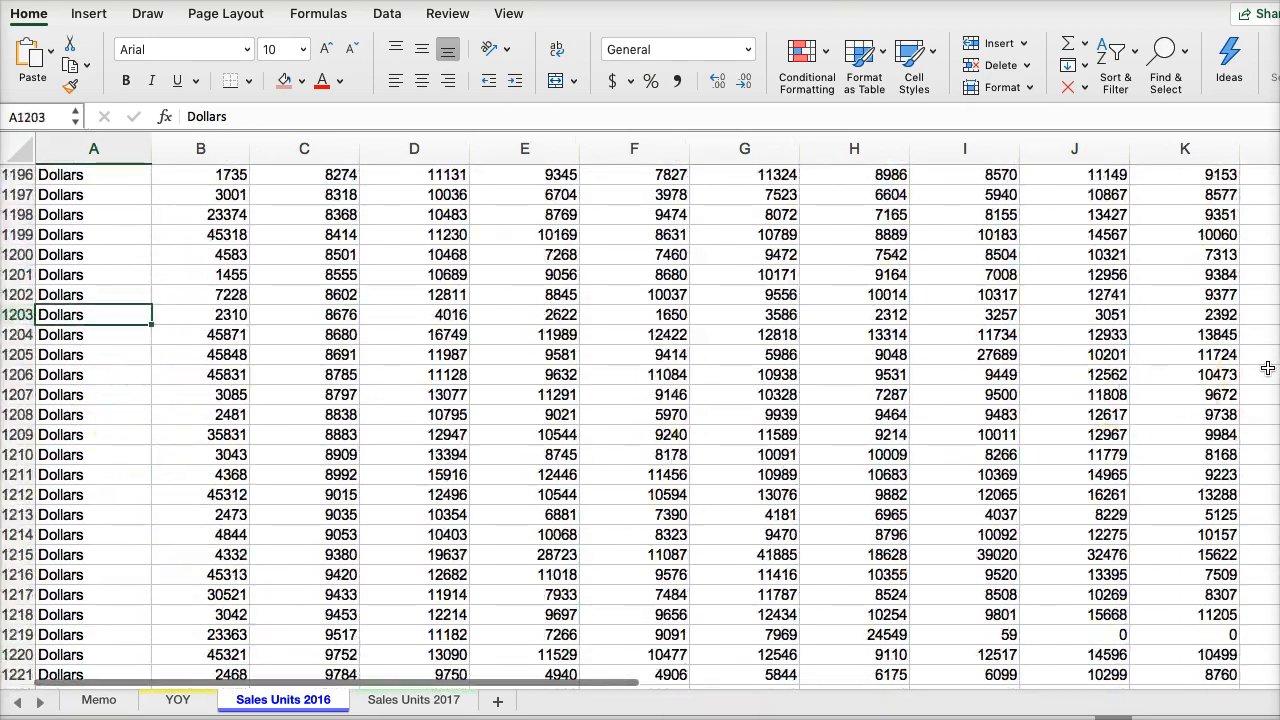
scroll(640, 420, down, 20)
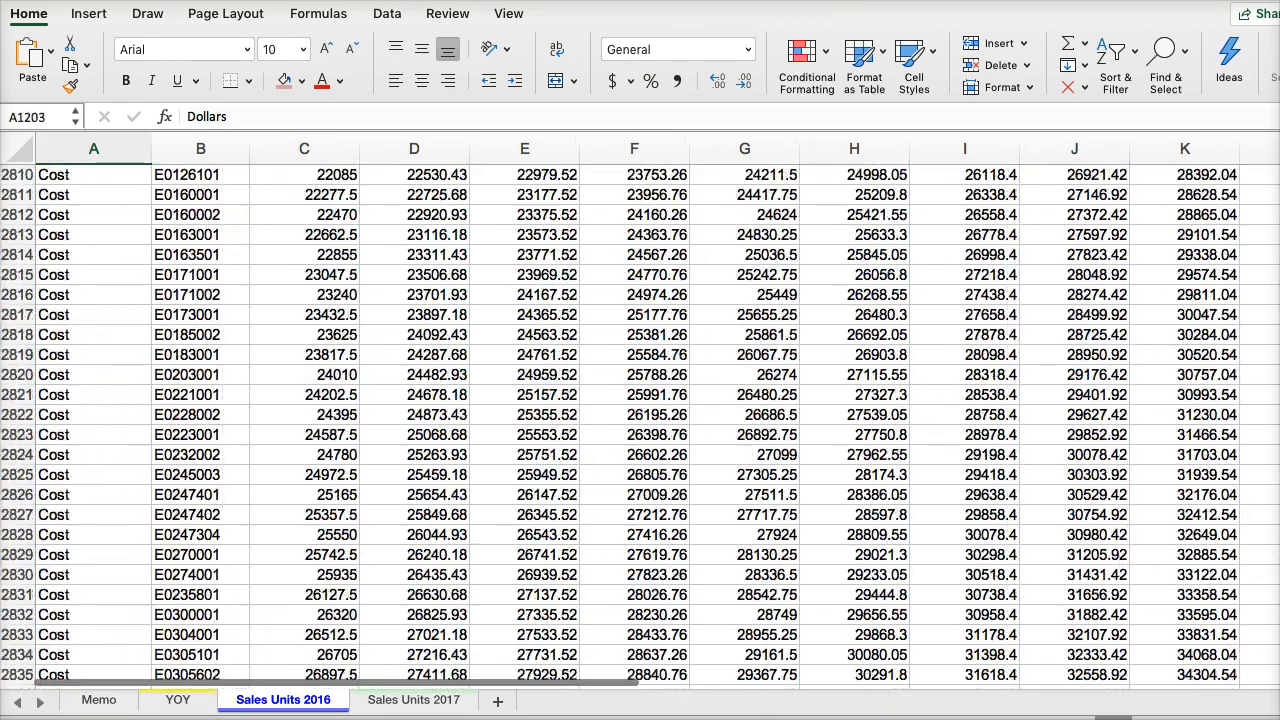
scroll(640, 420, down, 3)
scroll(640, 420, up, 20)
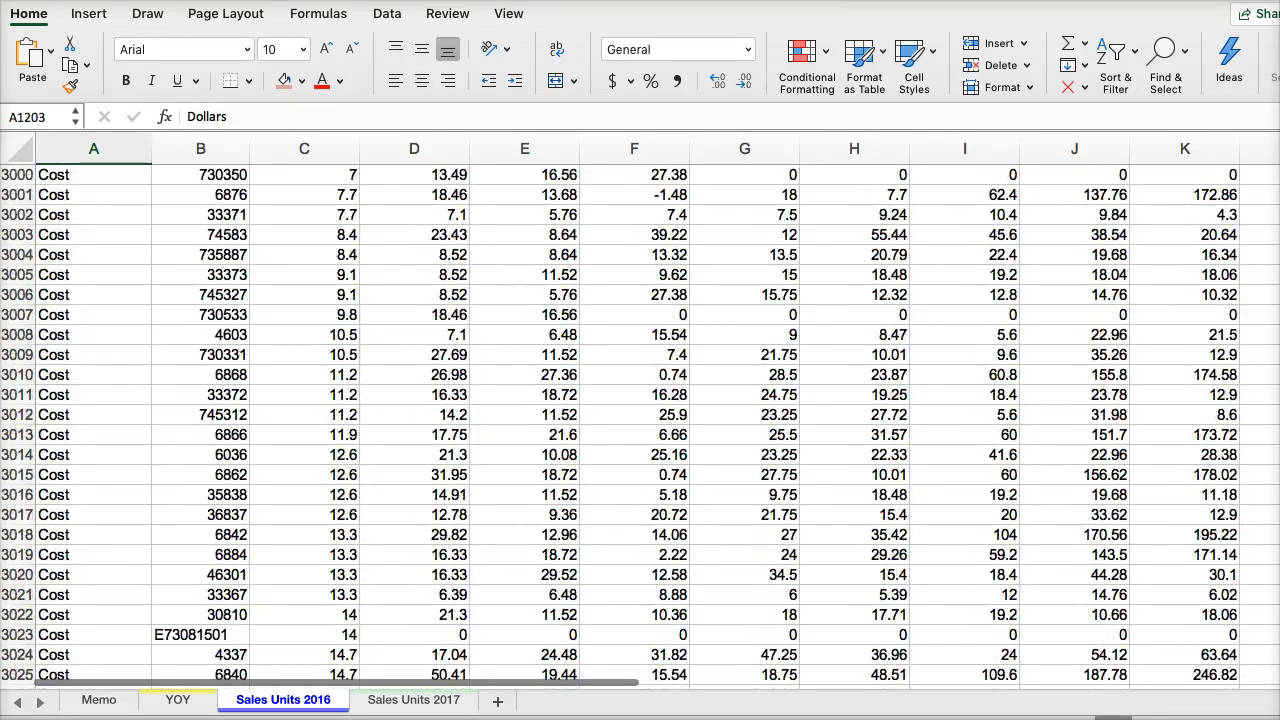
scroll(640, 420, up, 20)
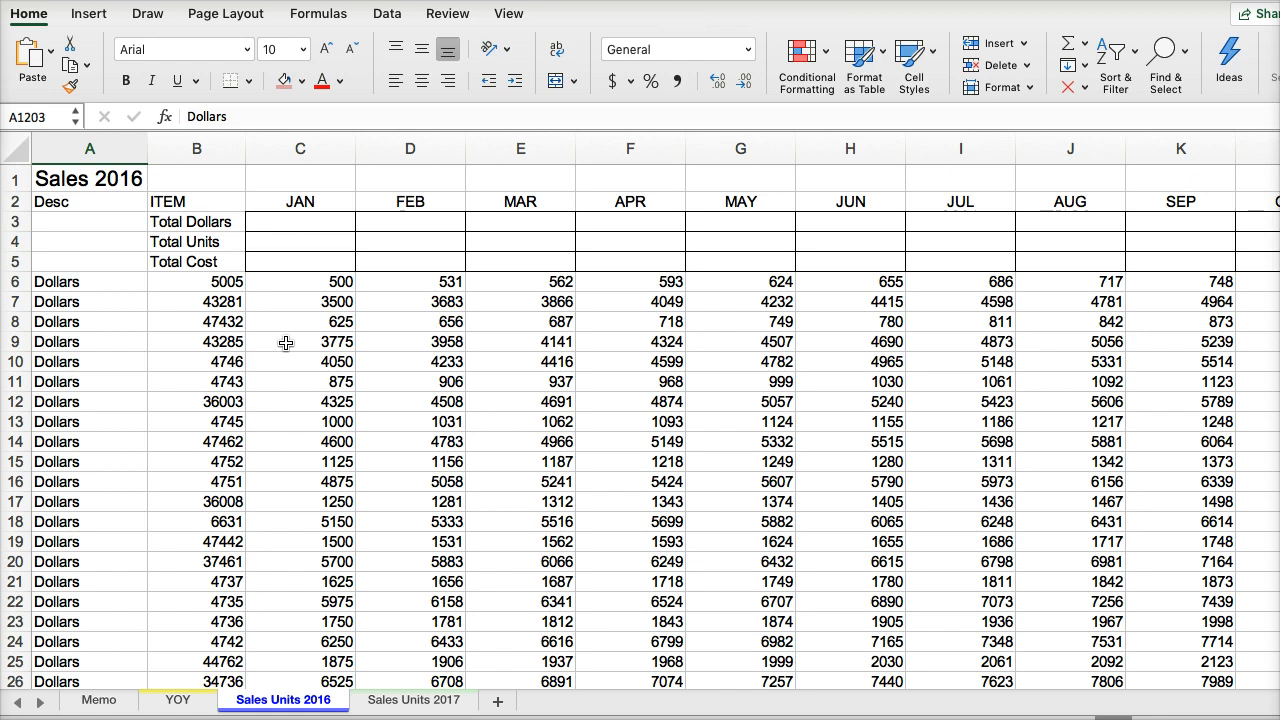
- Insert a SUMIF function in the 2016 January Total Dollars cell C3 with column A as its range
click(297, 220)
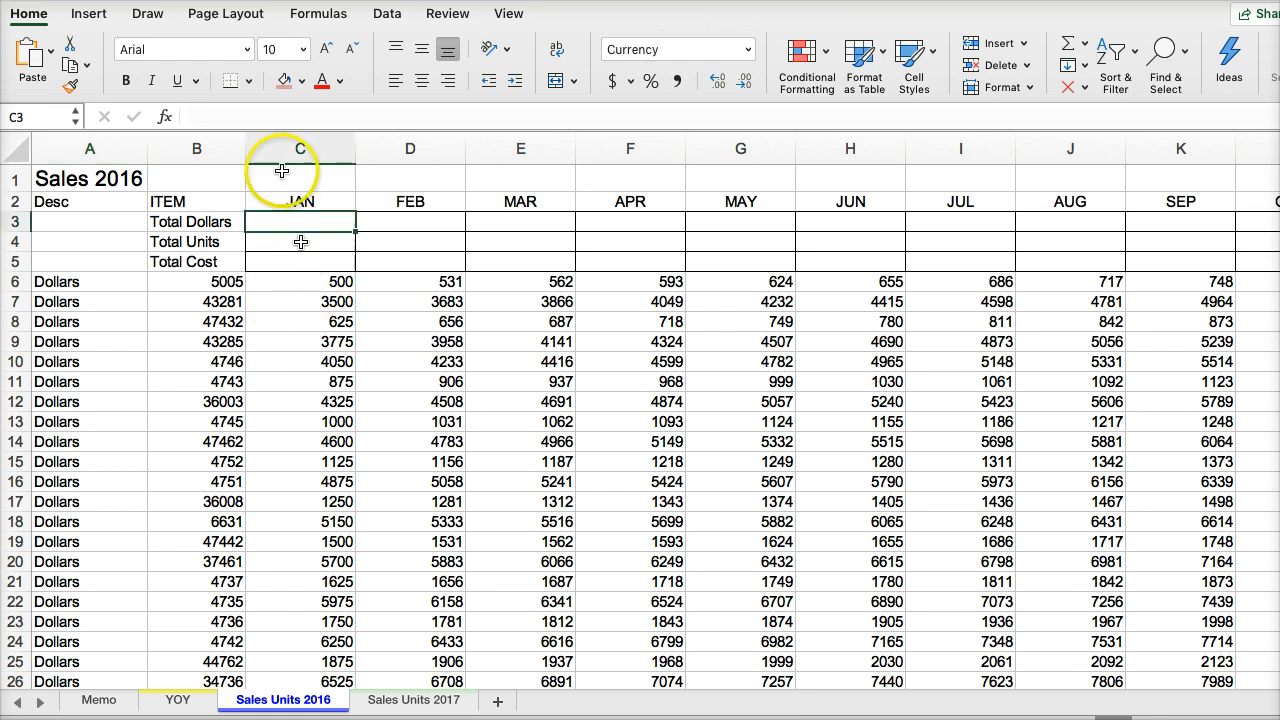
click(310, 15)
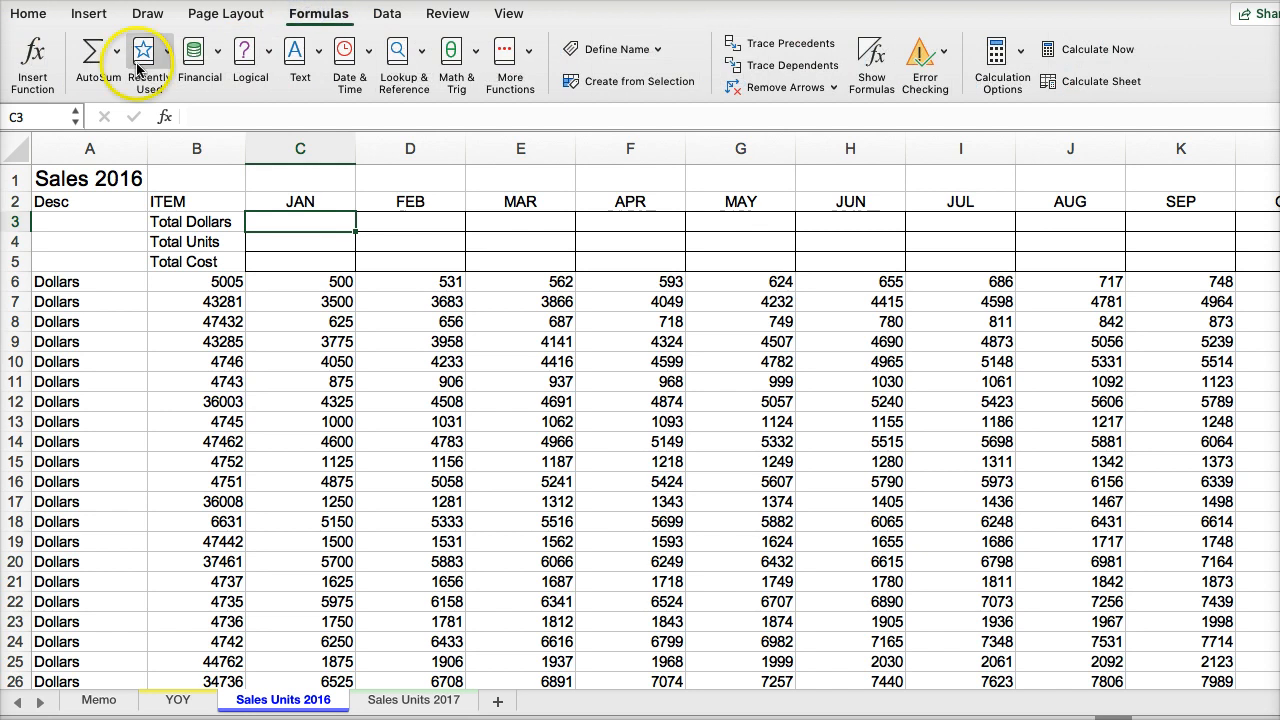
click(31, 60)
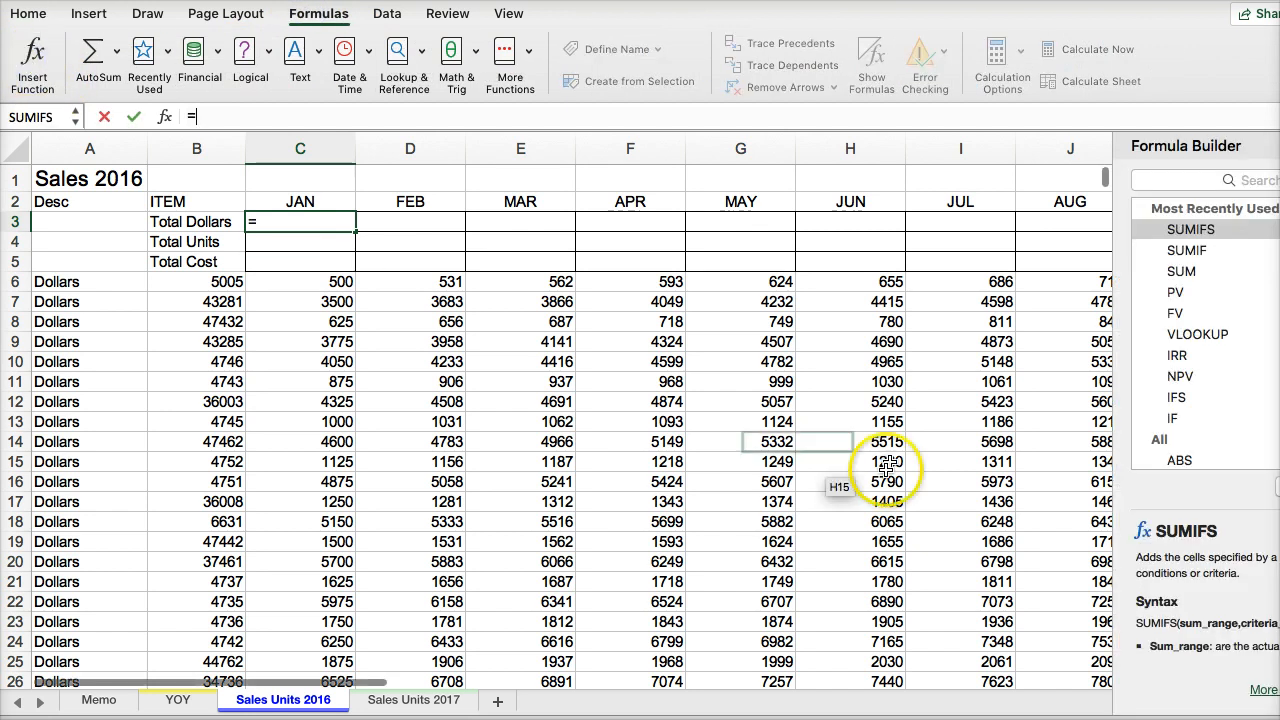
double_click(1182, 251)
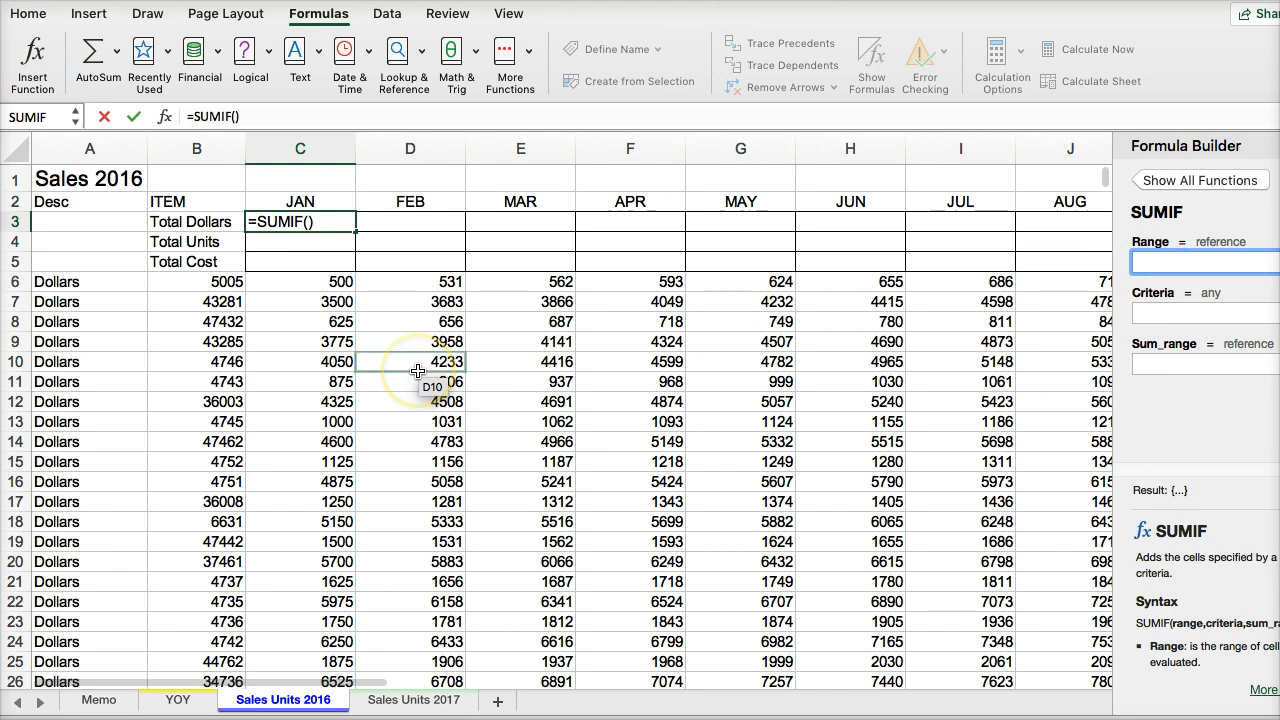
click(281, 155)
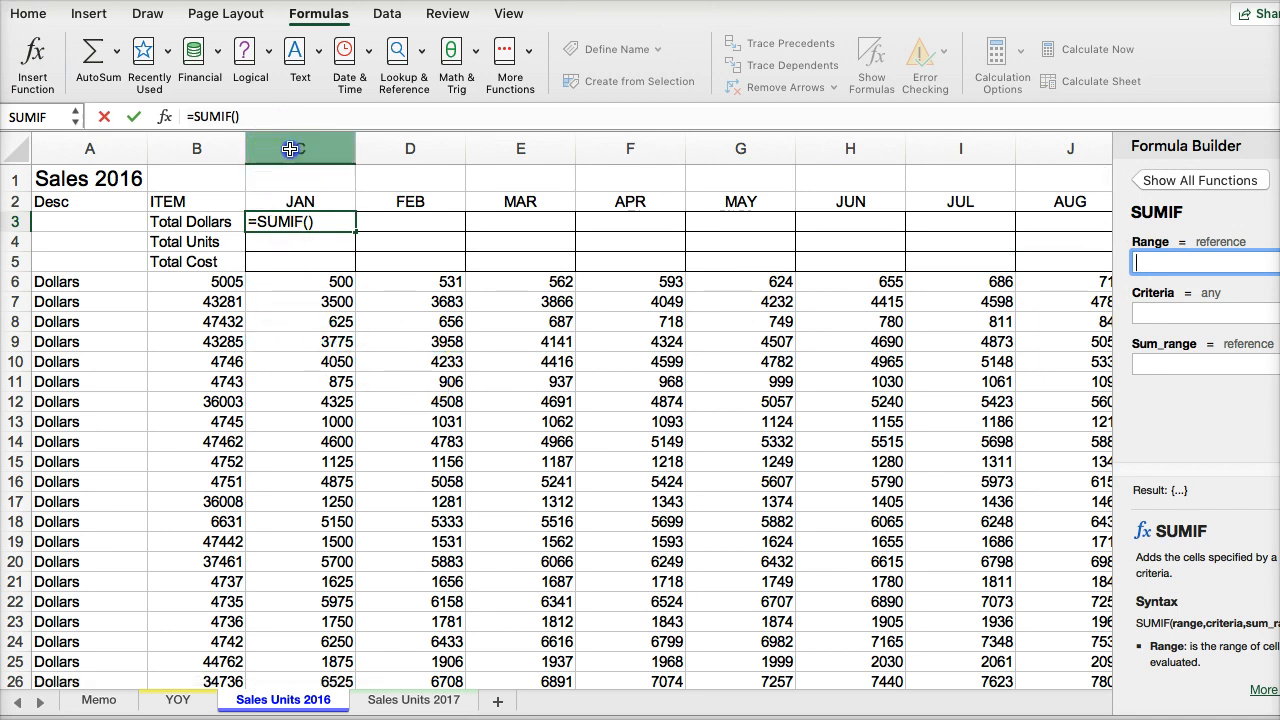
click(290, 149)
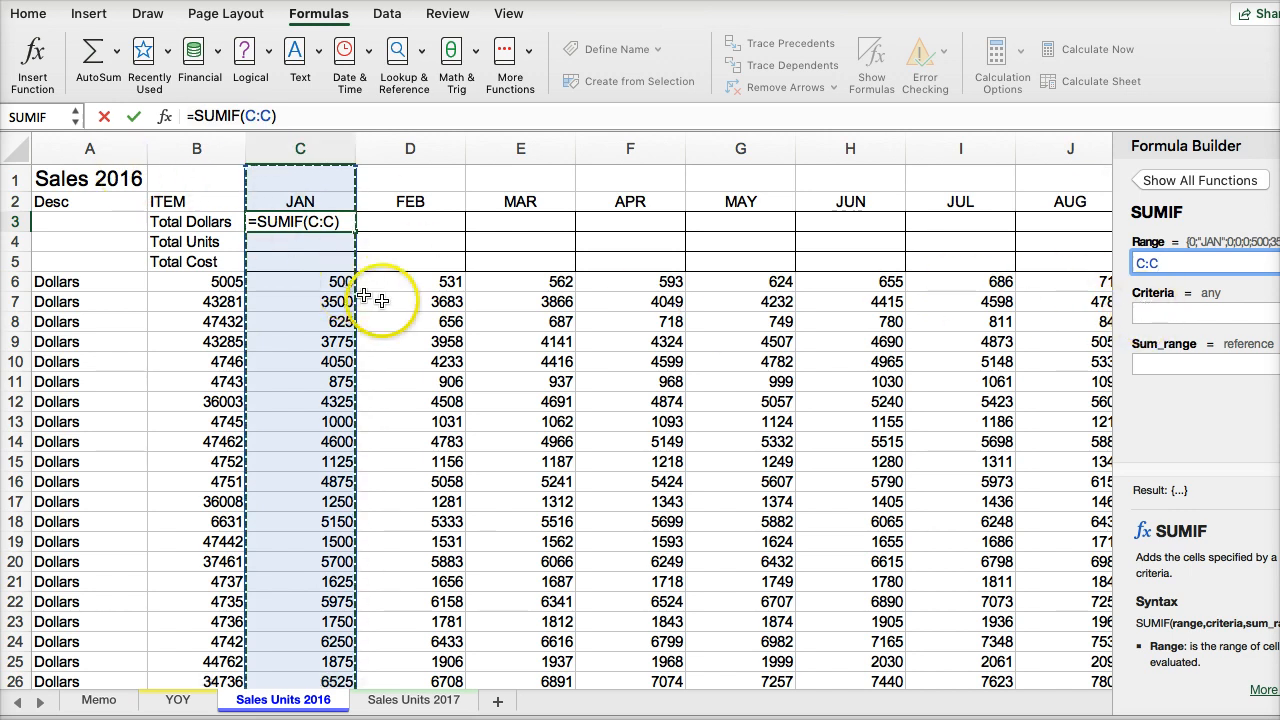
click(65, 148)
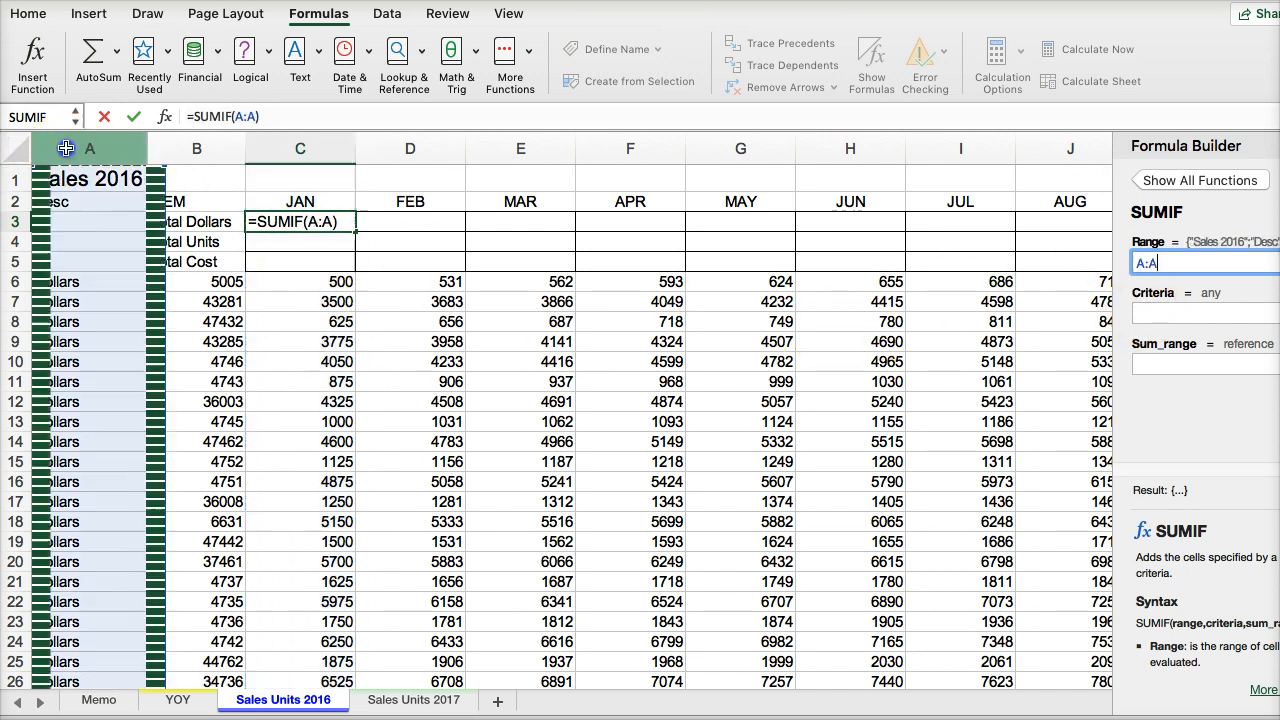
- Complete the SUMIF in C3 with the criteria "Dollars" and the sum range C:C
click(1165, 314)
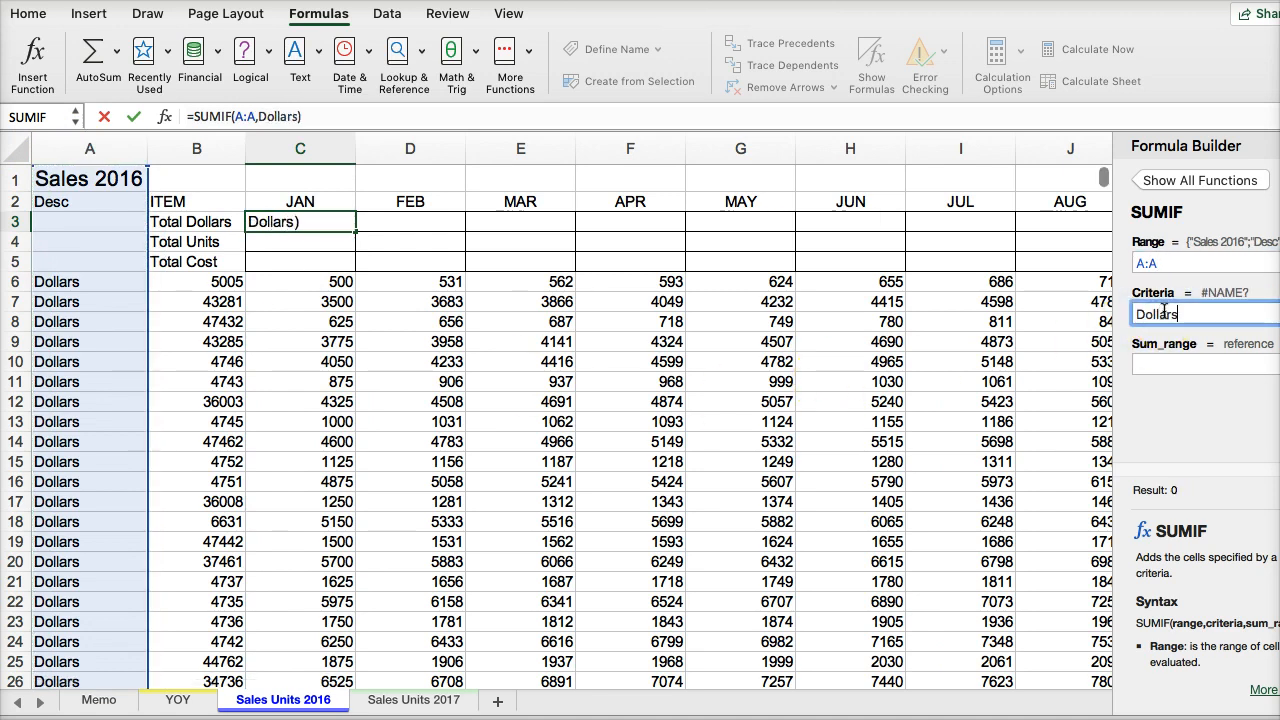
click(1175, 363)
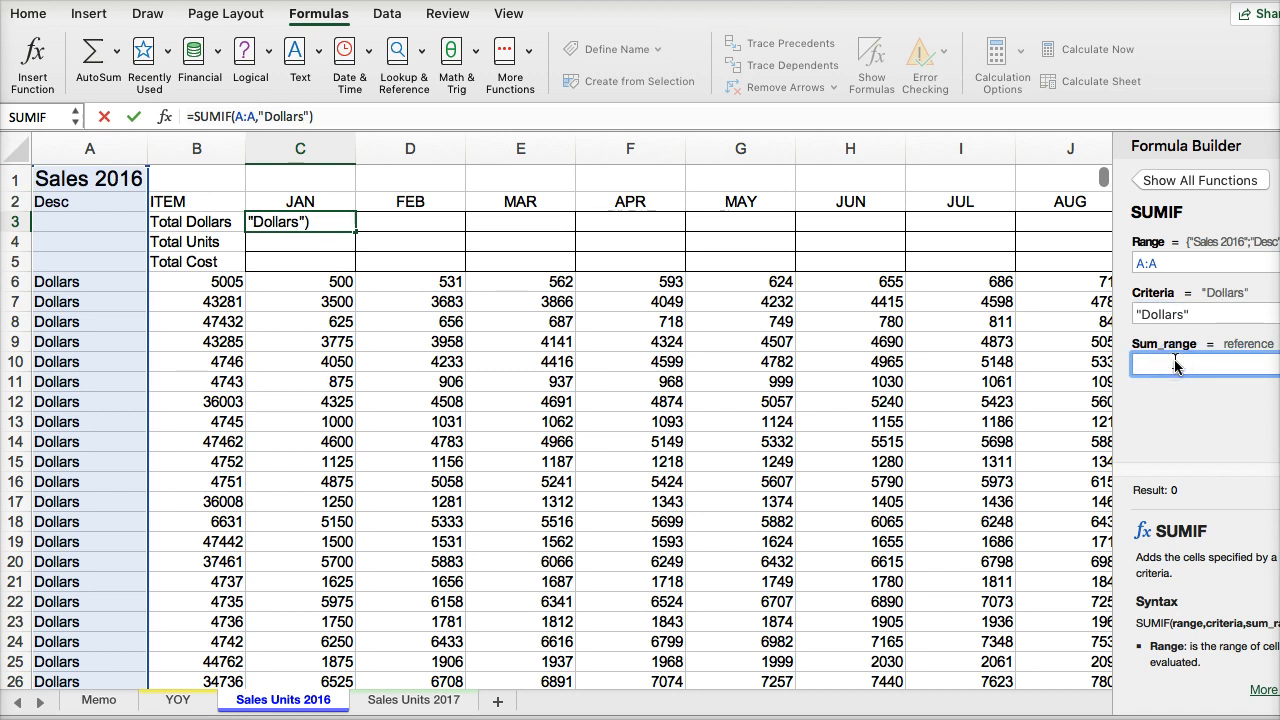
click(307, 145)
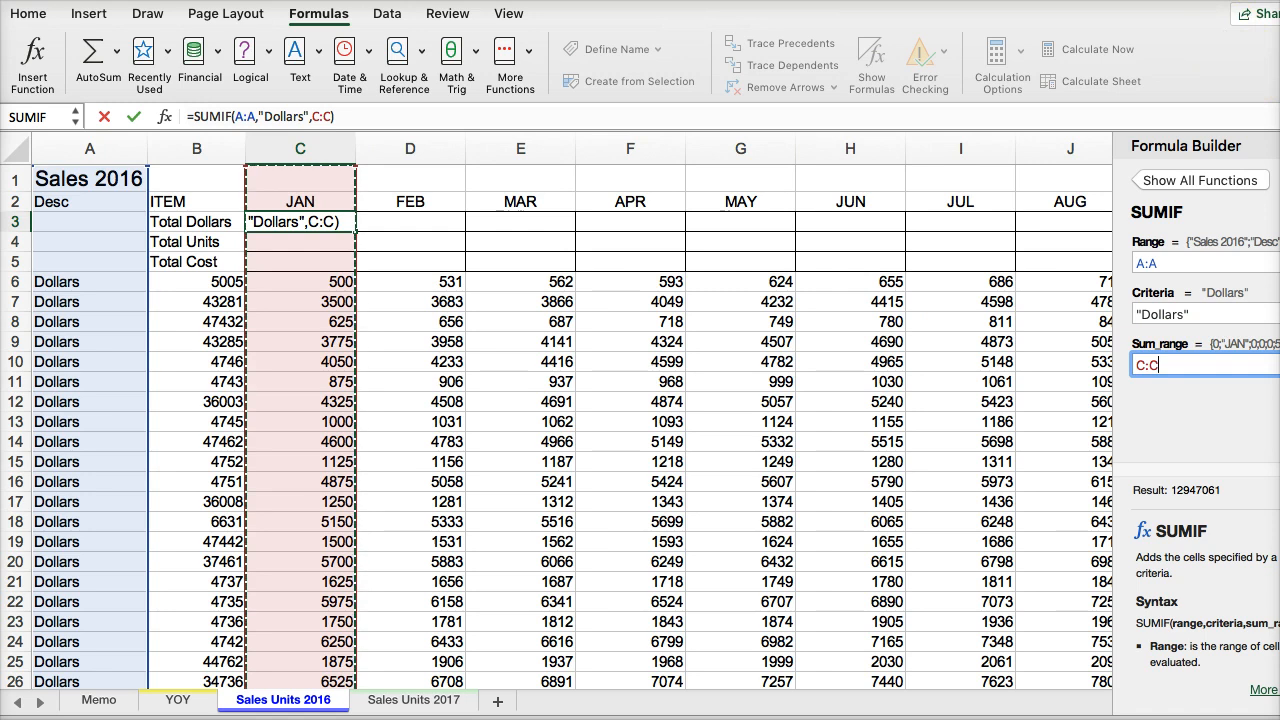
drag(1279, 300, 1279, 300)
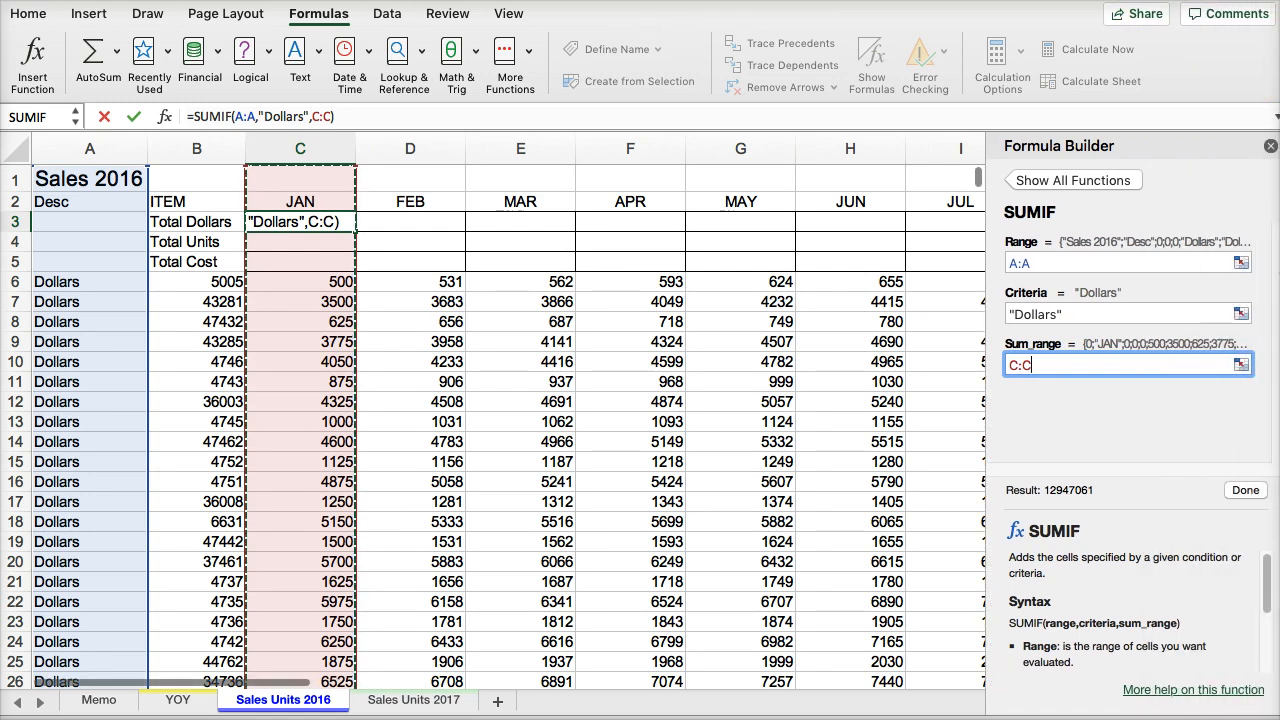
click(1240, 491)
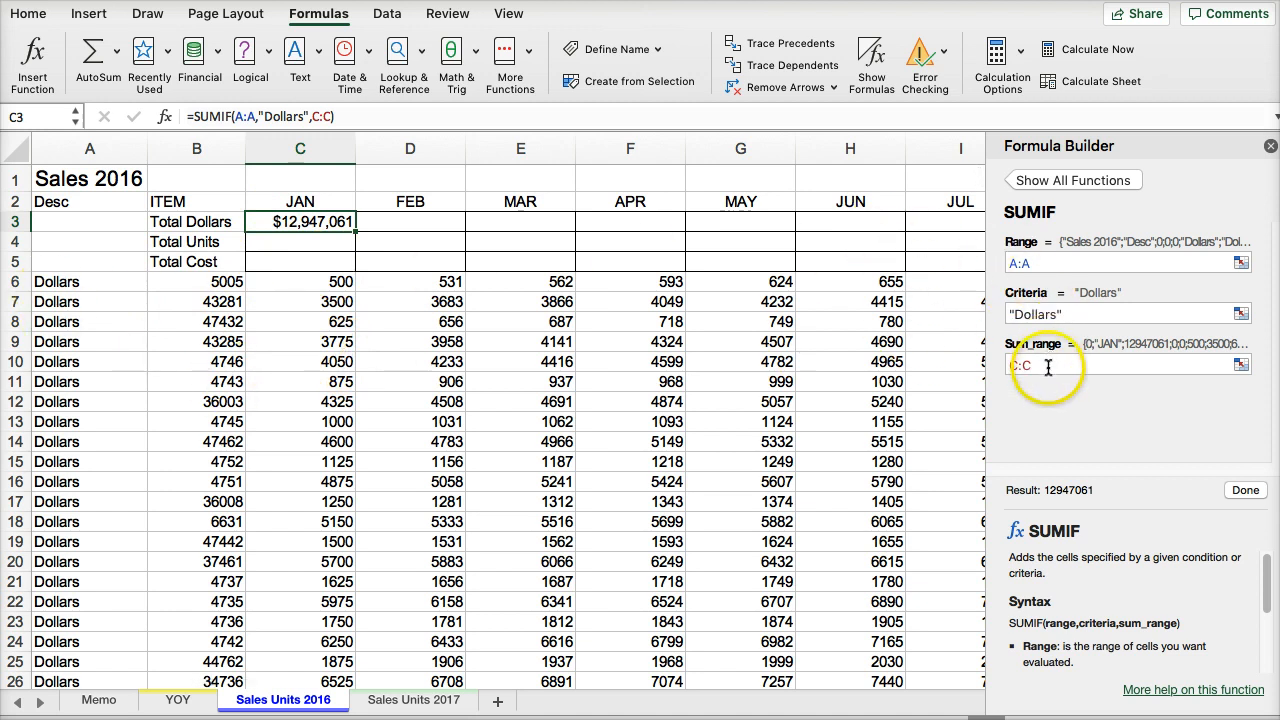
- Enter a SUMIF in the January Total Units cell C4 with range A:A, criteria "Units" and sum range C:C
click(278, 242)
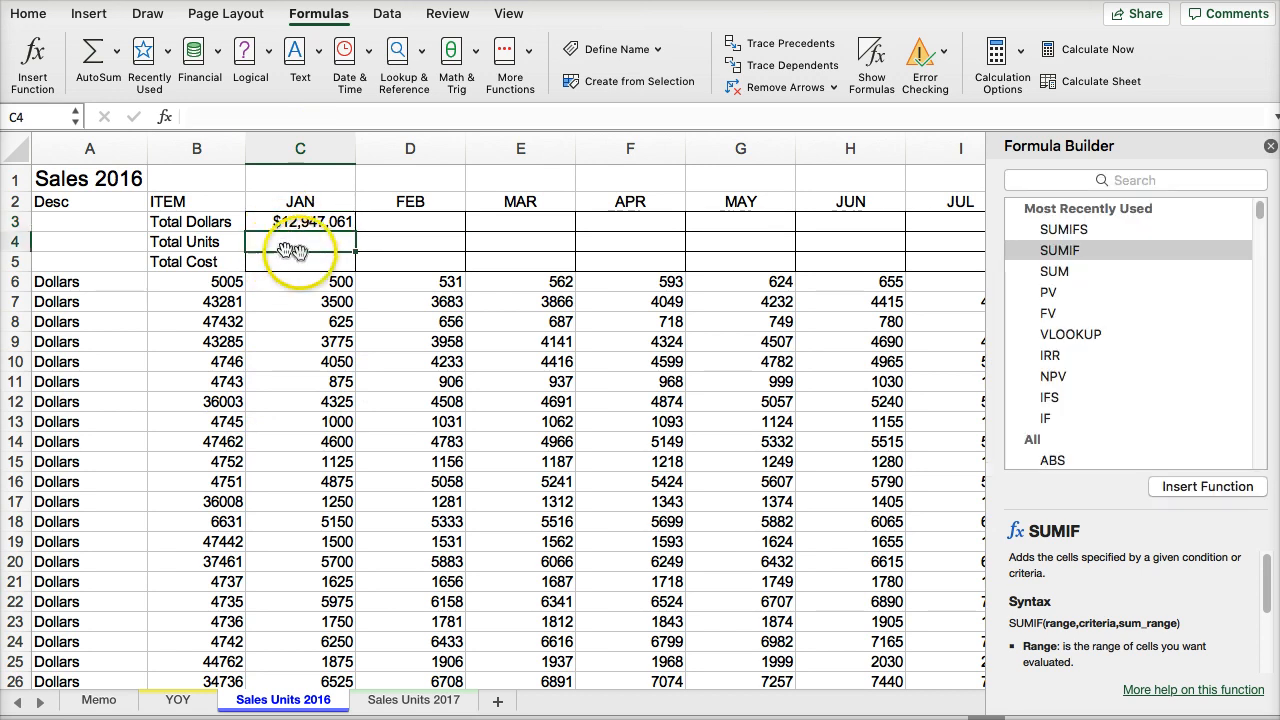
double_click(1100, 250)
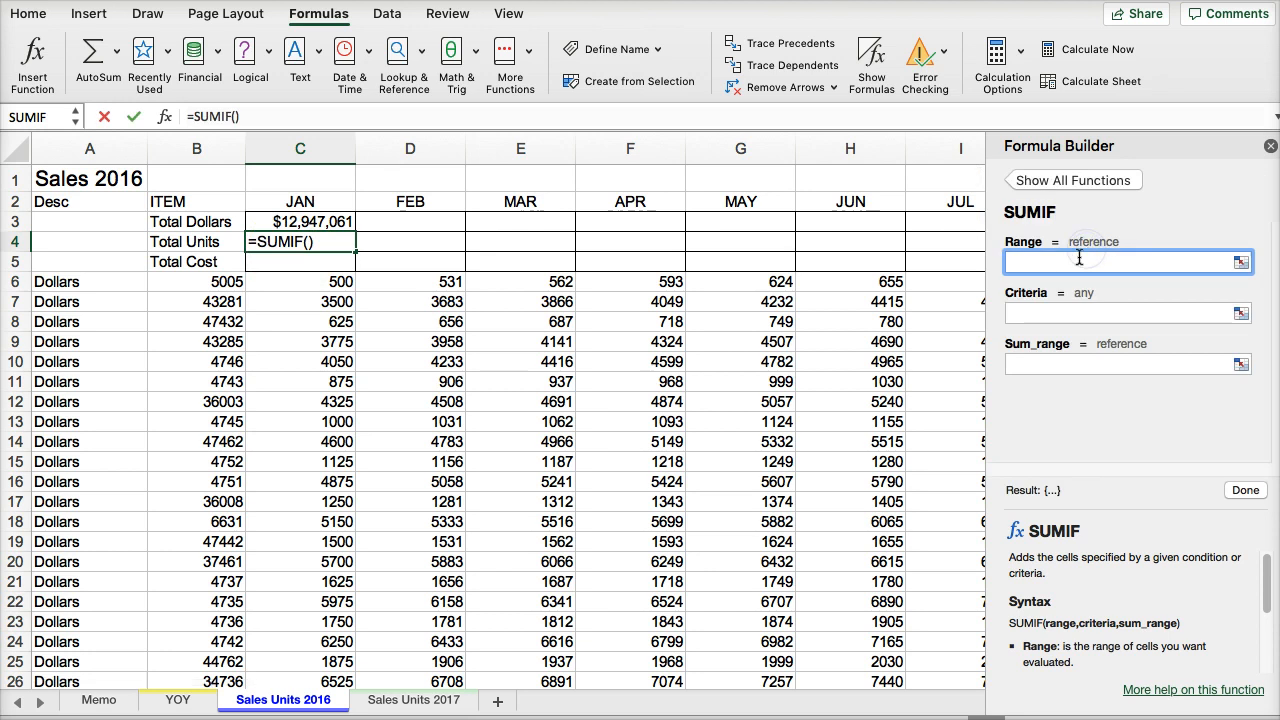
click(84, 149)
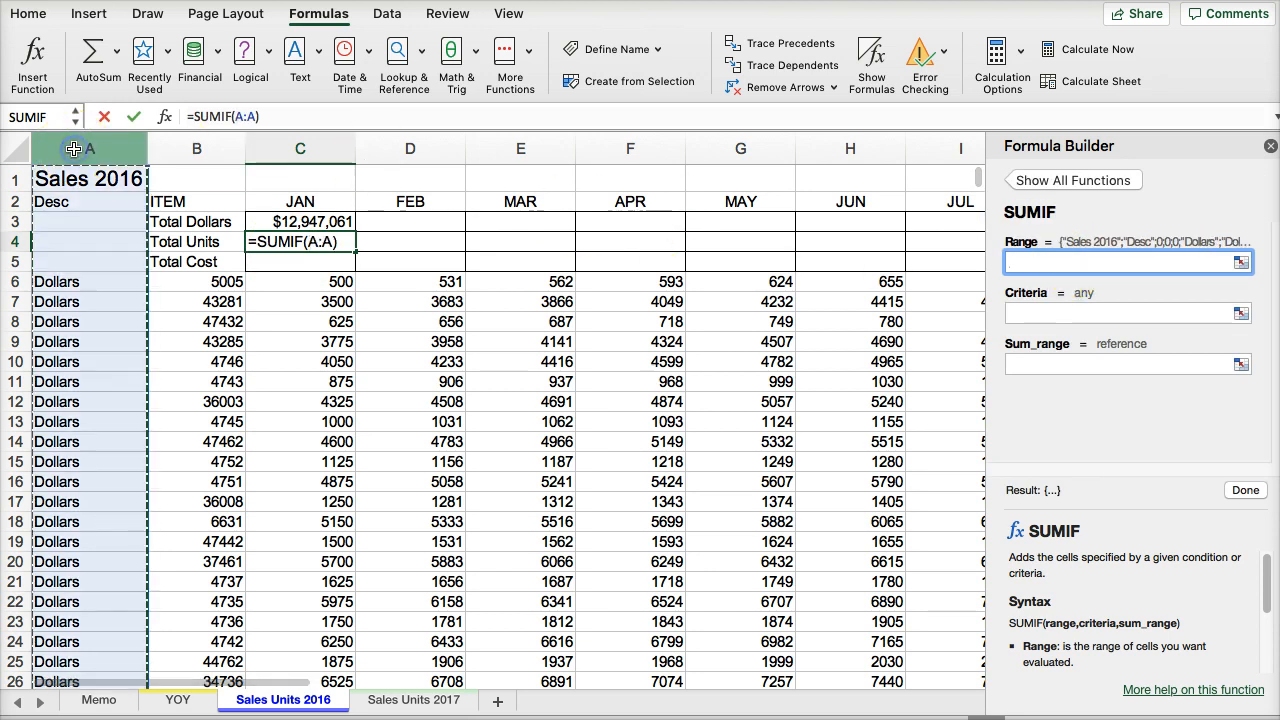
click(1066, 313)
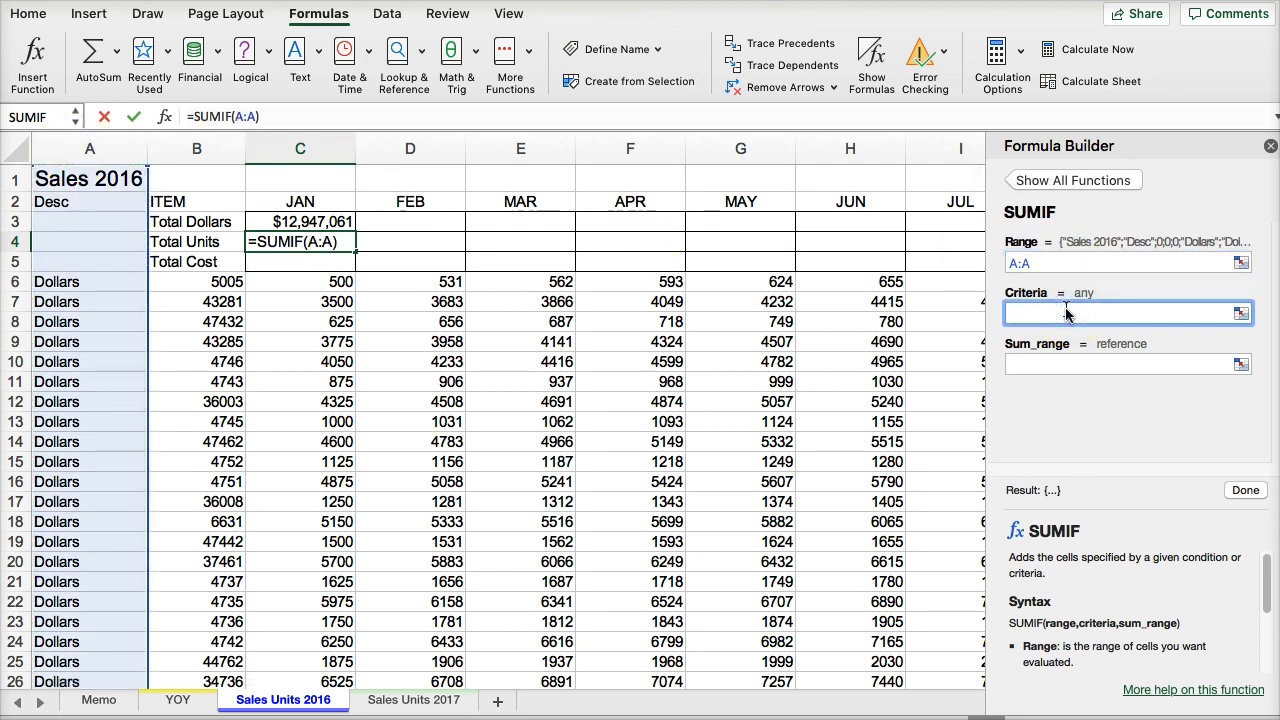
text(Units)
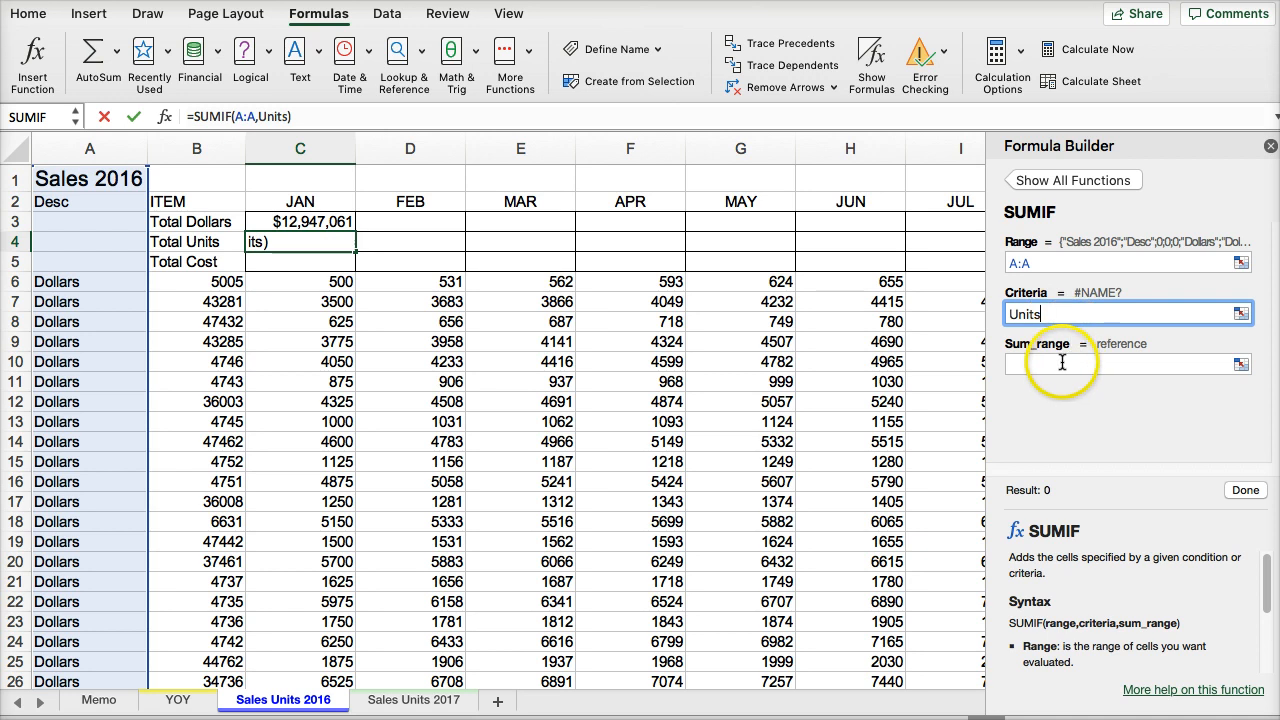
click(1066, 363)
click(313, 146)
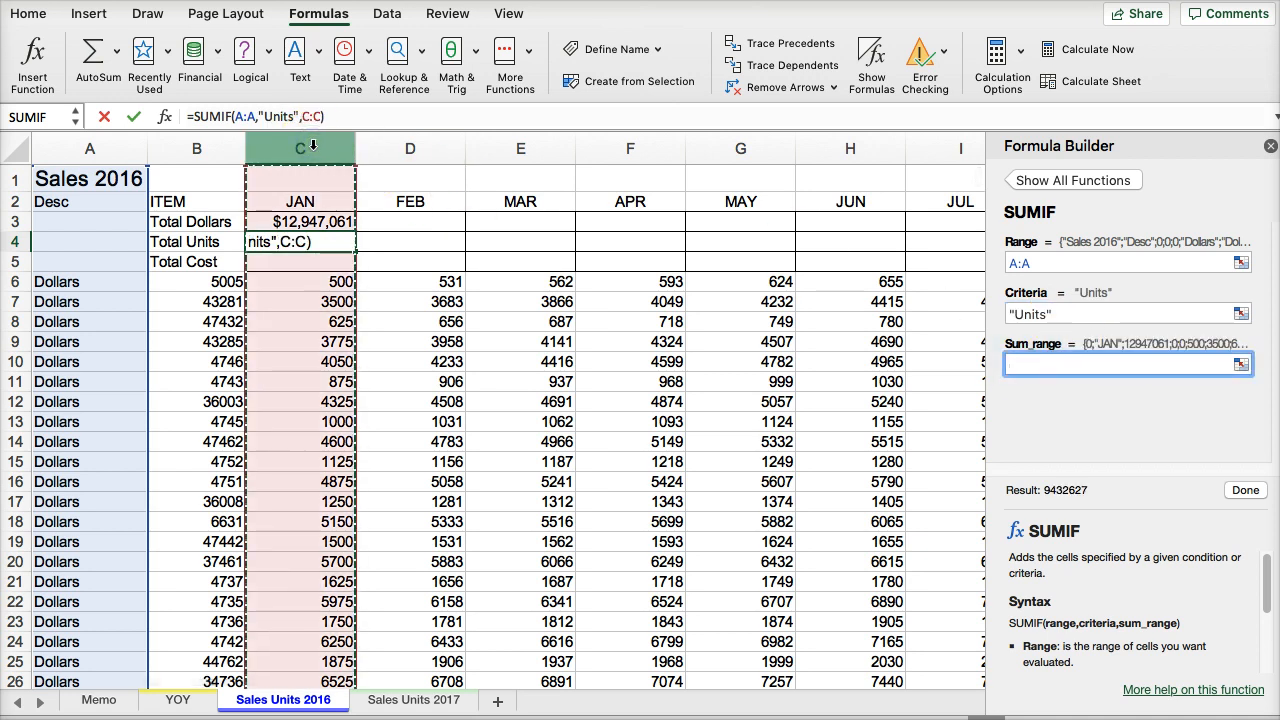
click(1245, 491)
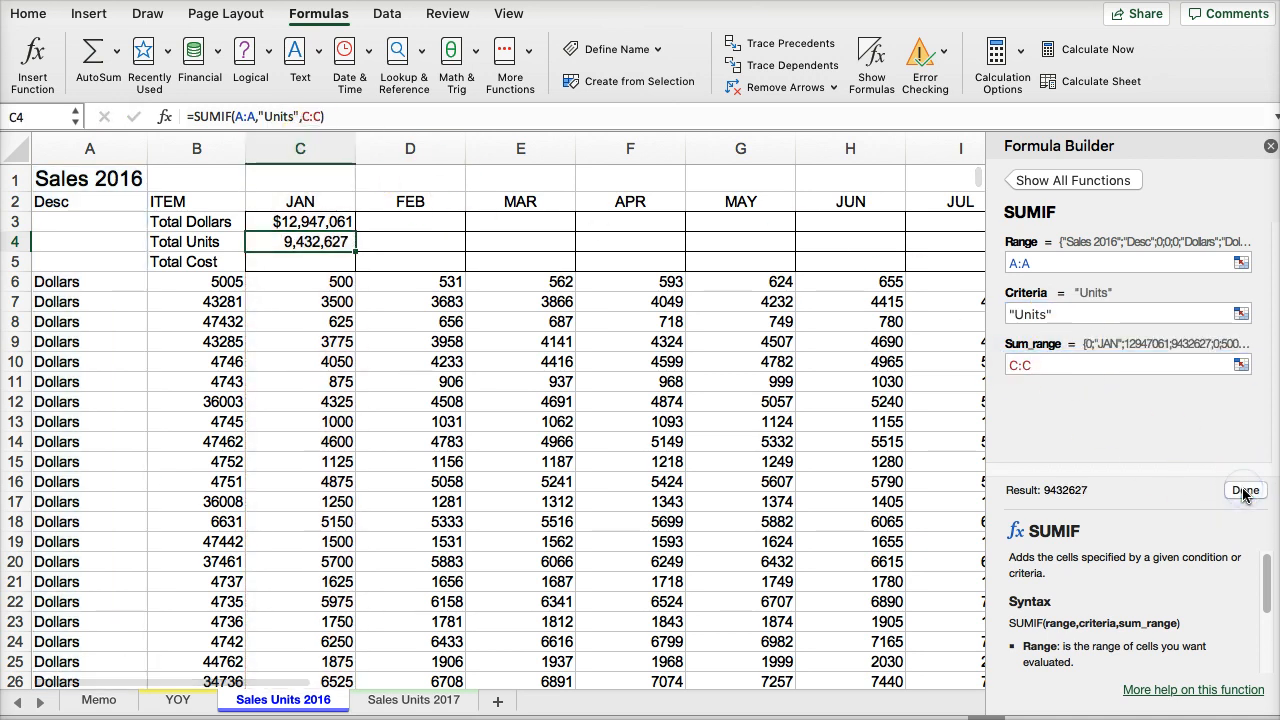
- Enter a SUMIF in the January Total Cost cell C5 with range A:A, criteria "cost" and sum range C:C
click(317, 262)
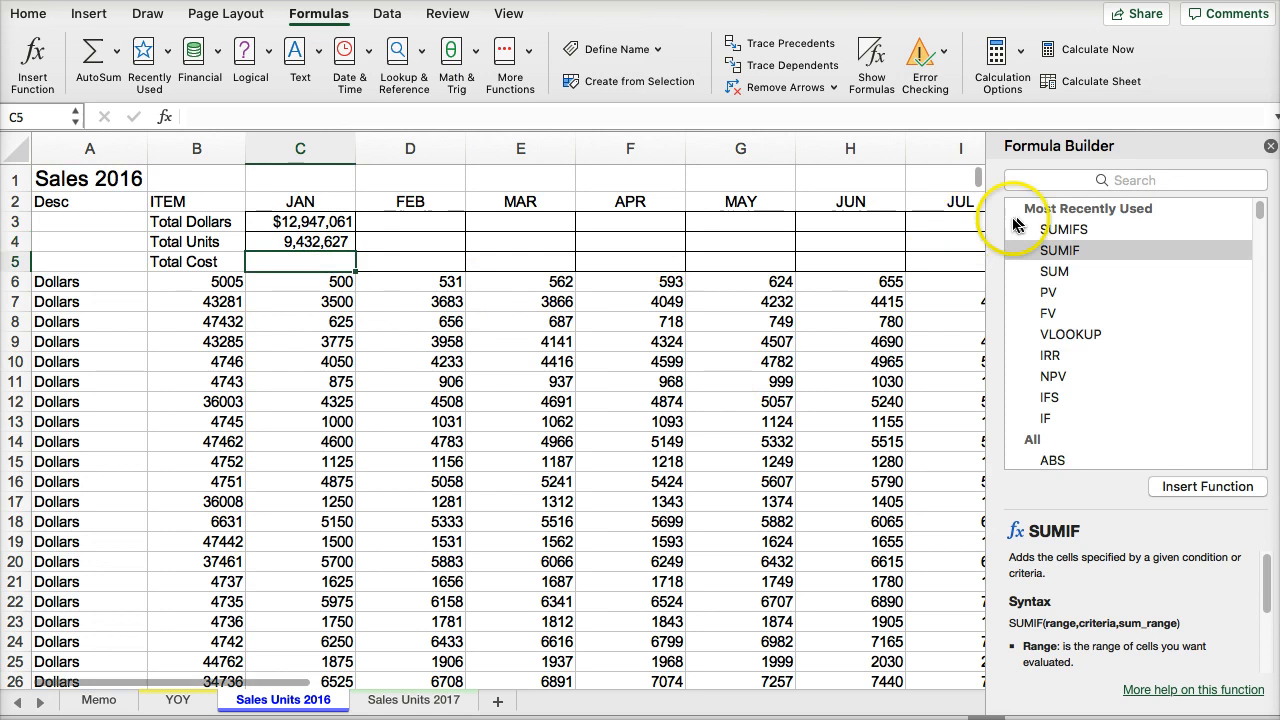
double_click(1040, 251)
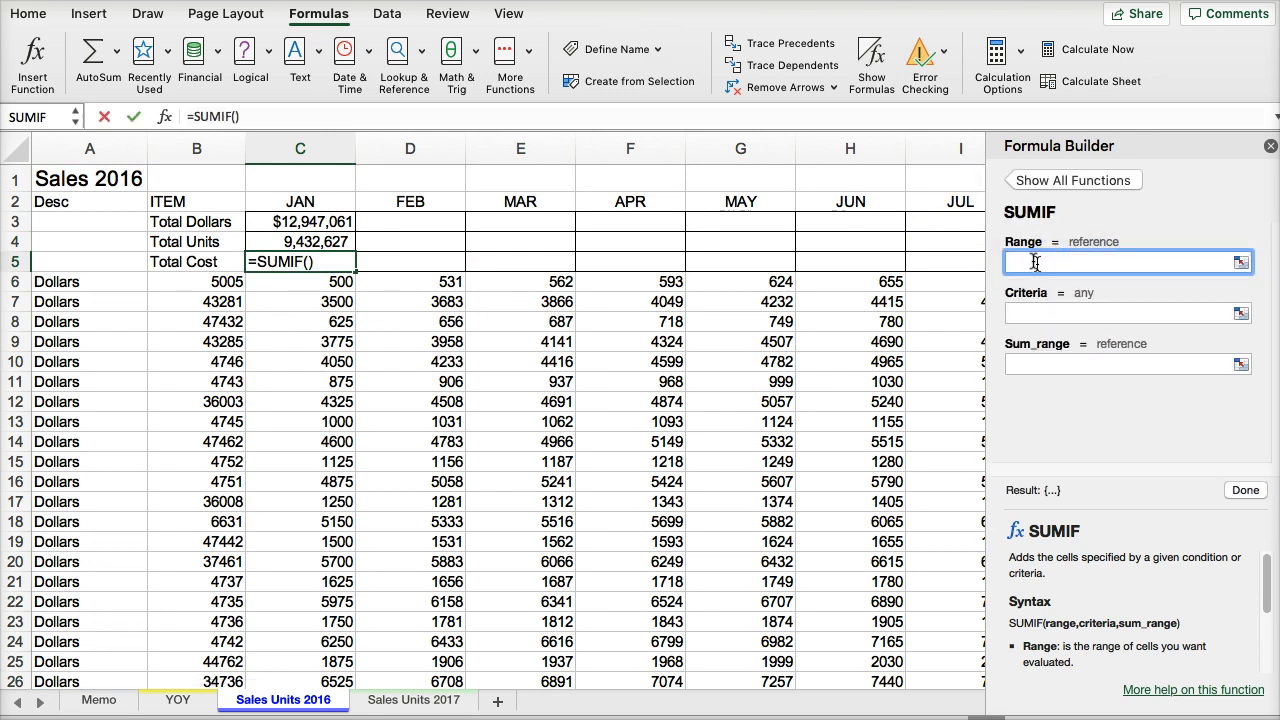
click(89, 148)
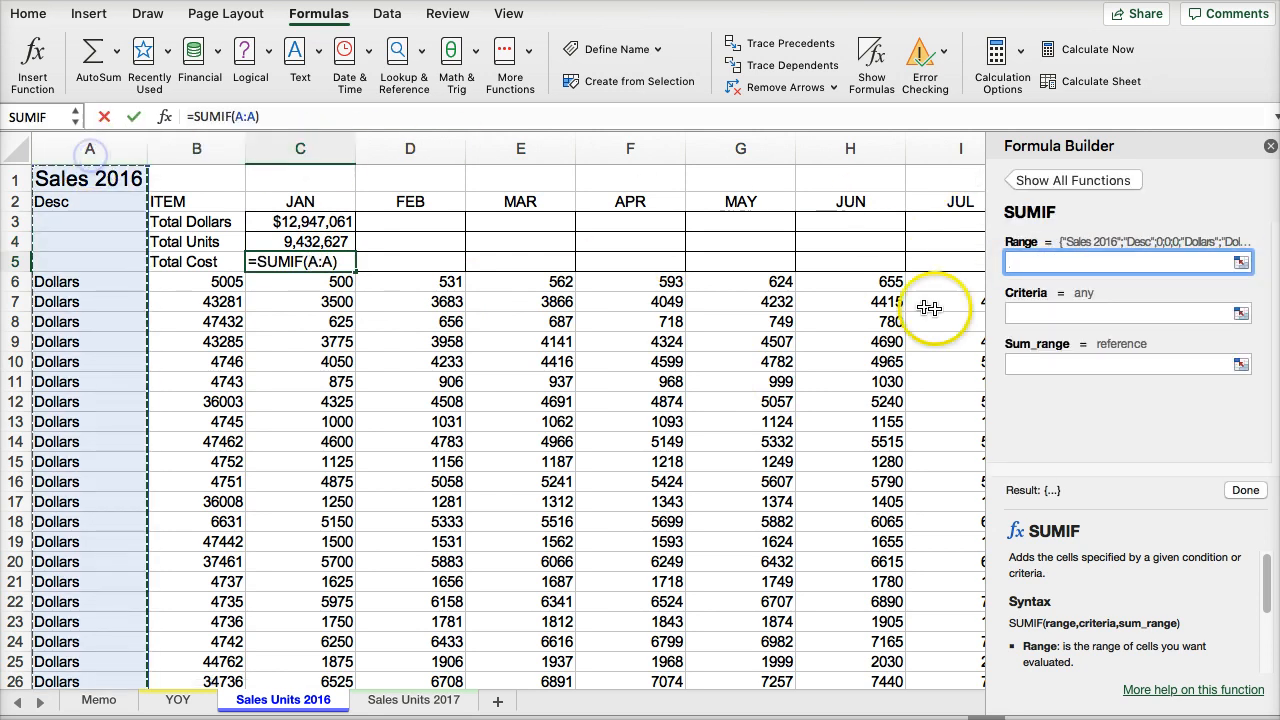
click(1049, 315)
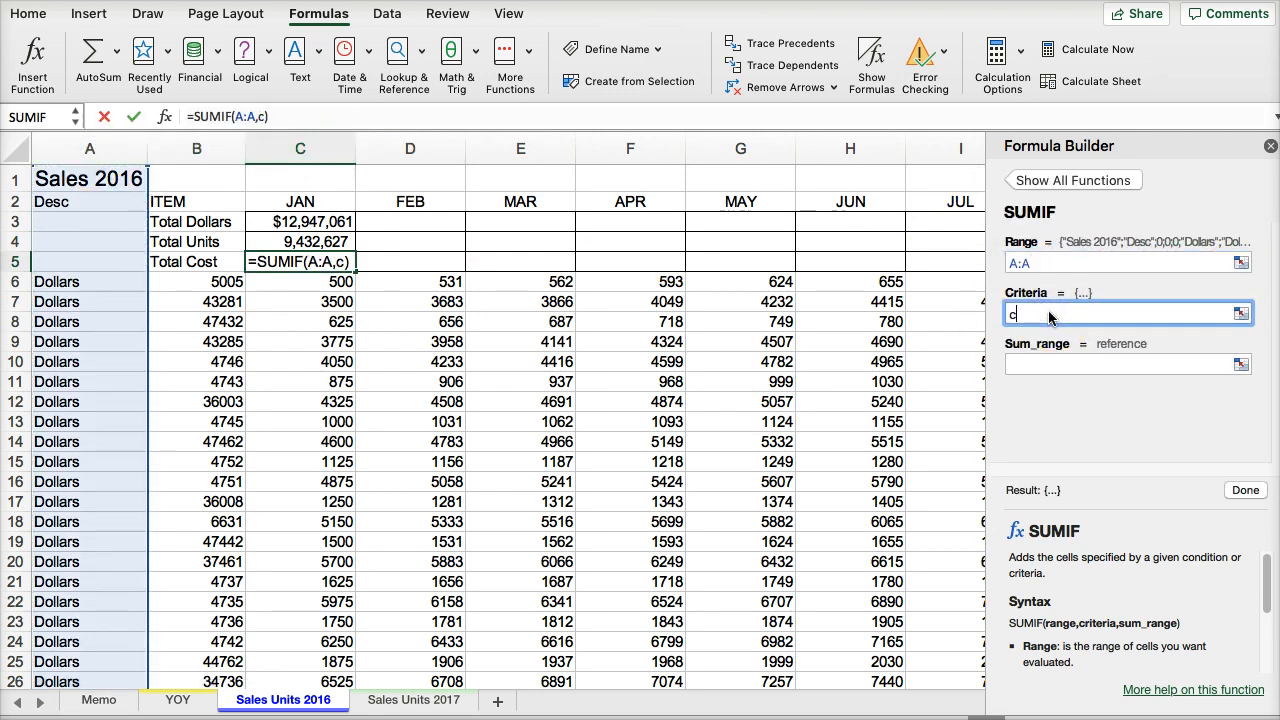
click(1025, 363)
click(318, 148)
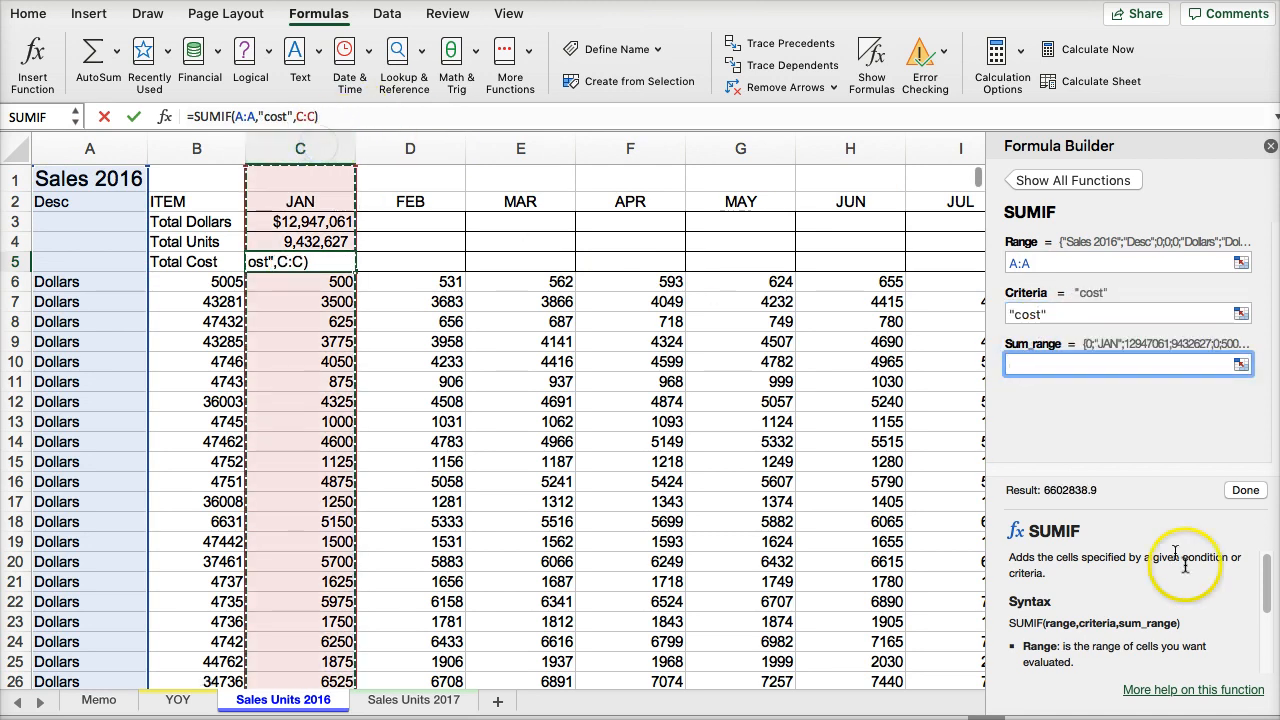
click(1245, 490)
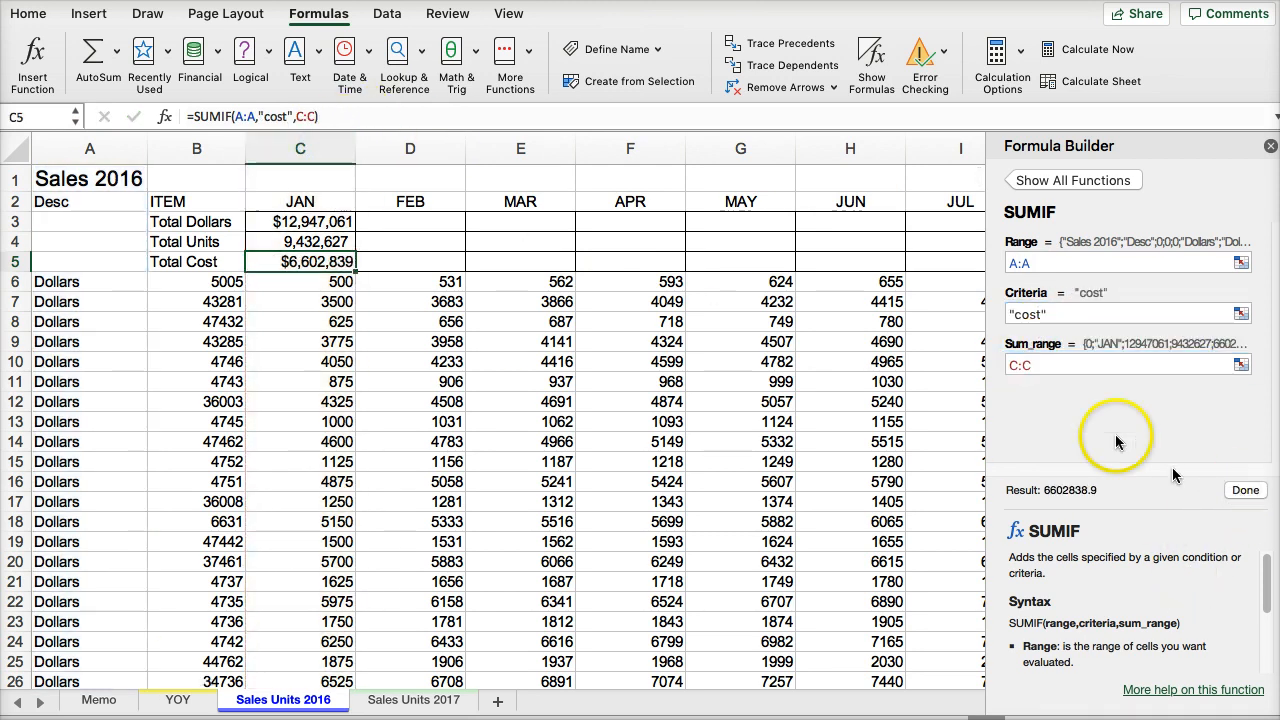
- Make the criteria range of the Total Dollars formula in C3 absolute as $A:$A
click(282, 221)
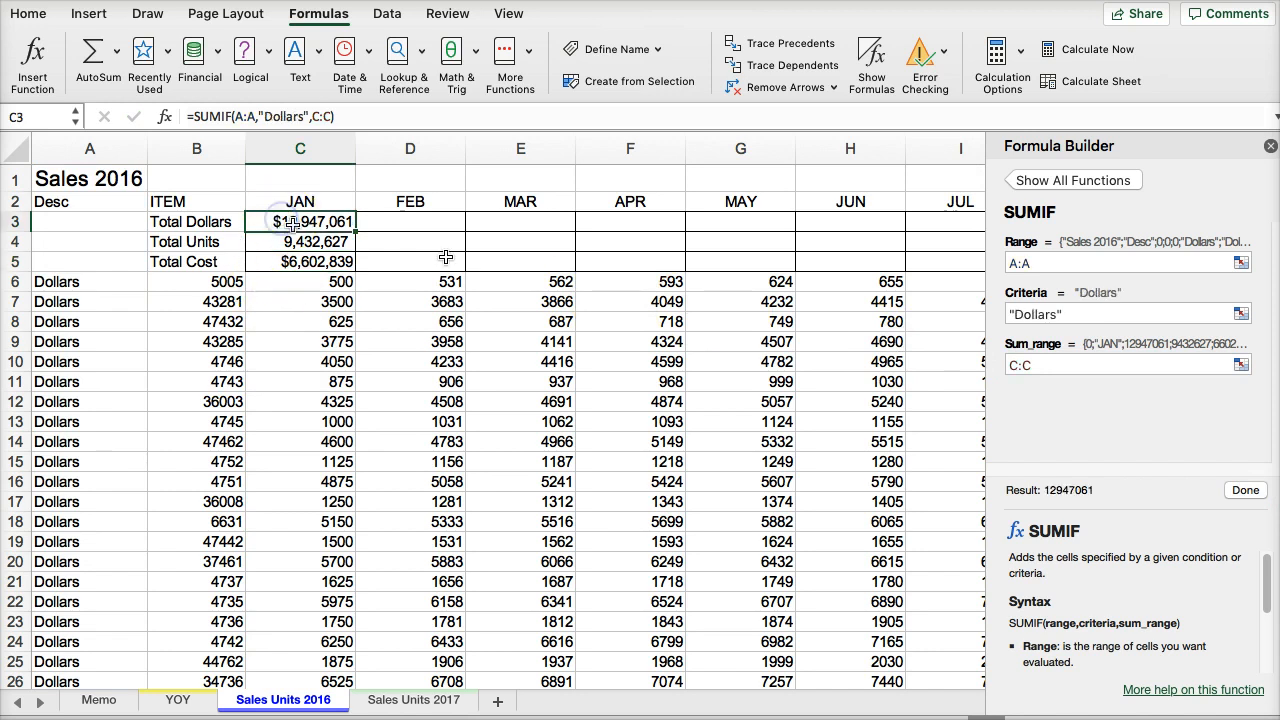
click(1010, 262)
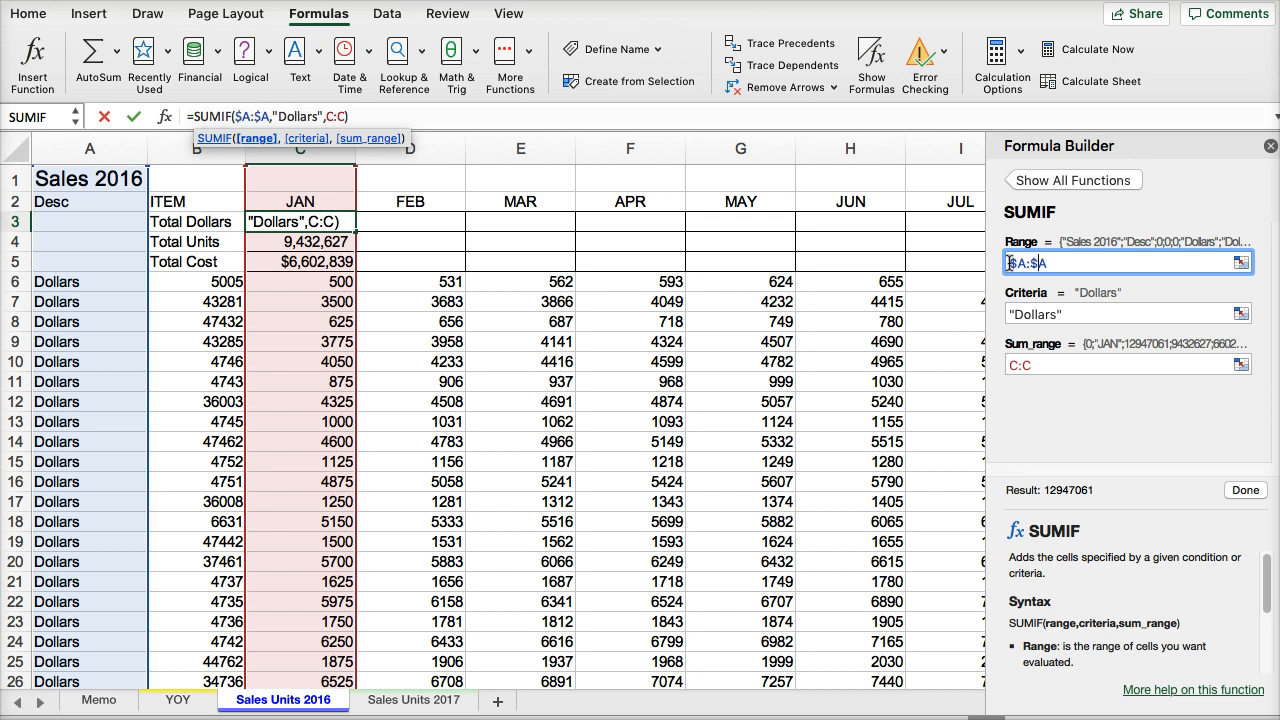
key(Return)
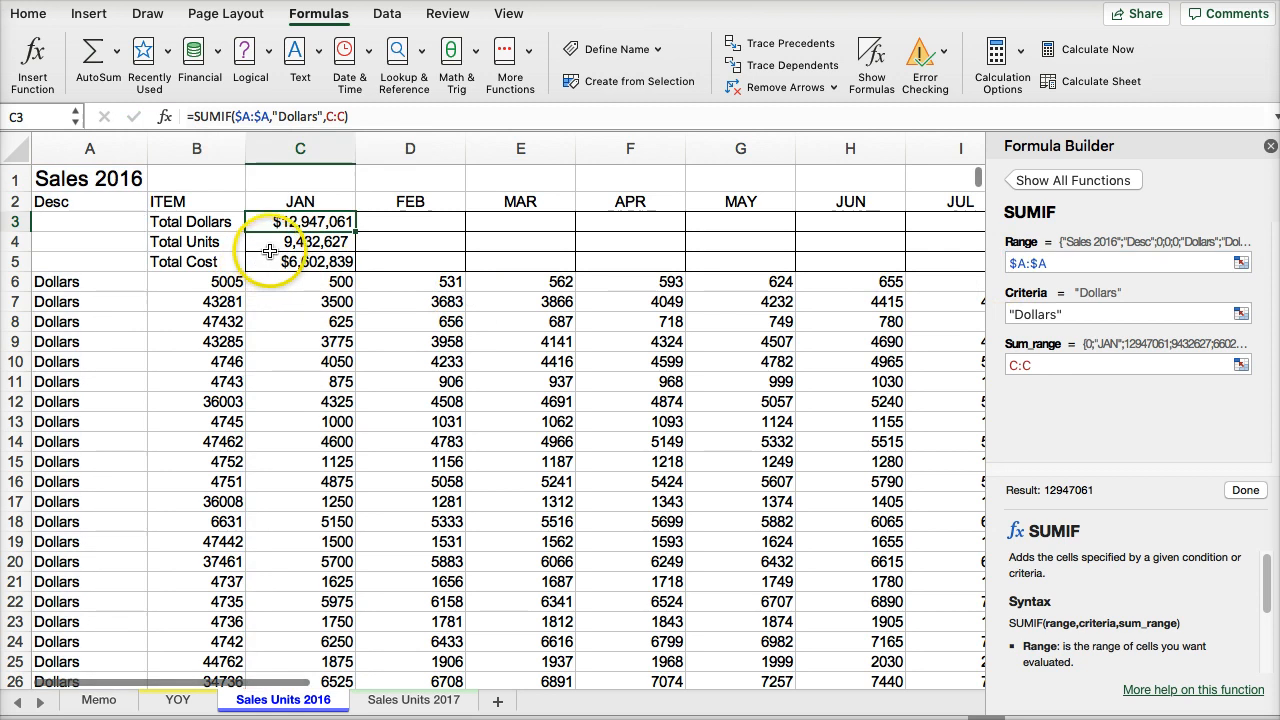
- Lock the range of the Total Units SUMIF in C4 as $A:$A
click(236, 116)
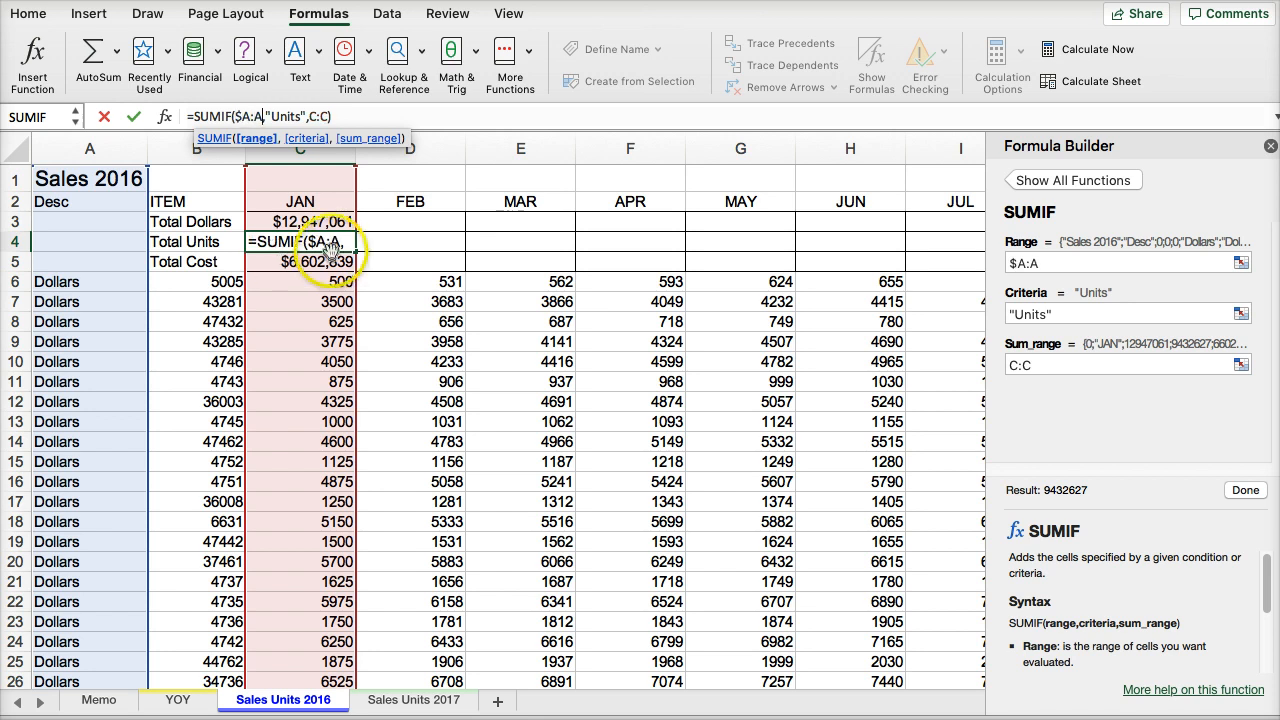
double_click(330, 241)
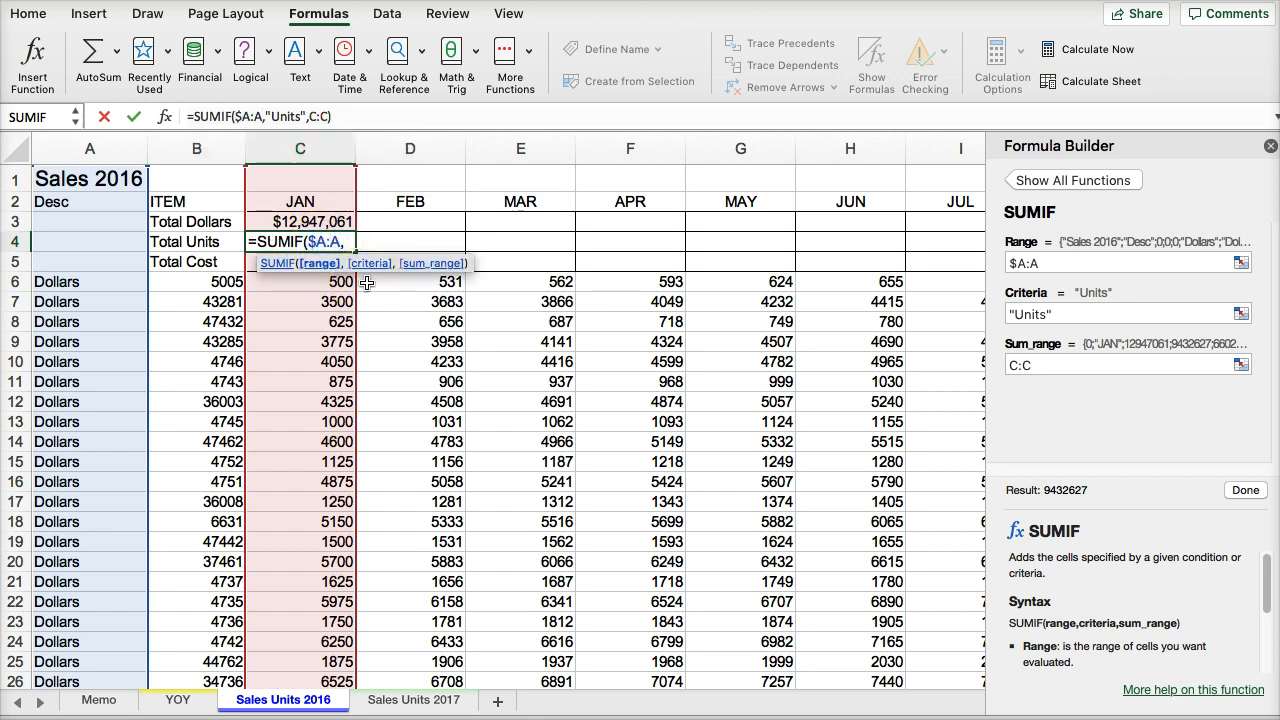
key(Return)
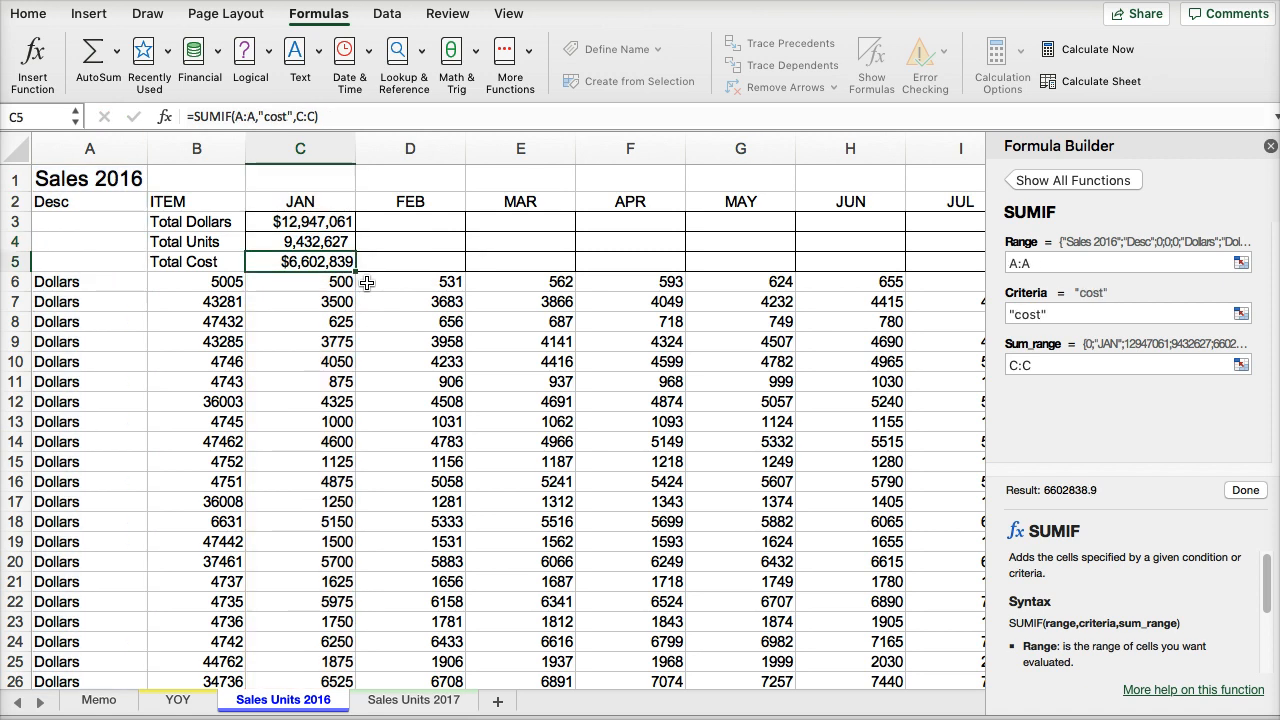
- Fill the January total formulas in C3:C5 across to the February column
click(328, 242)
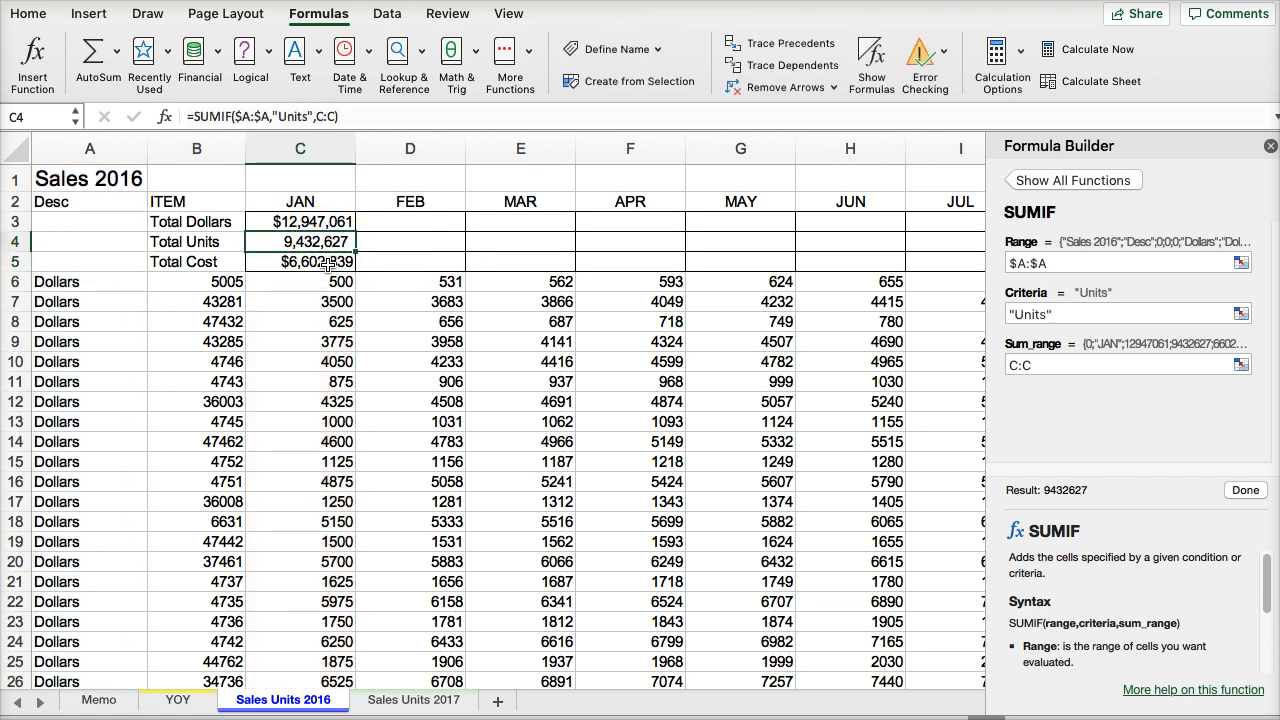
drag(313, 221, 314, 258)
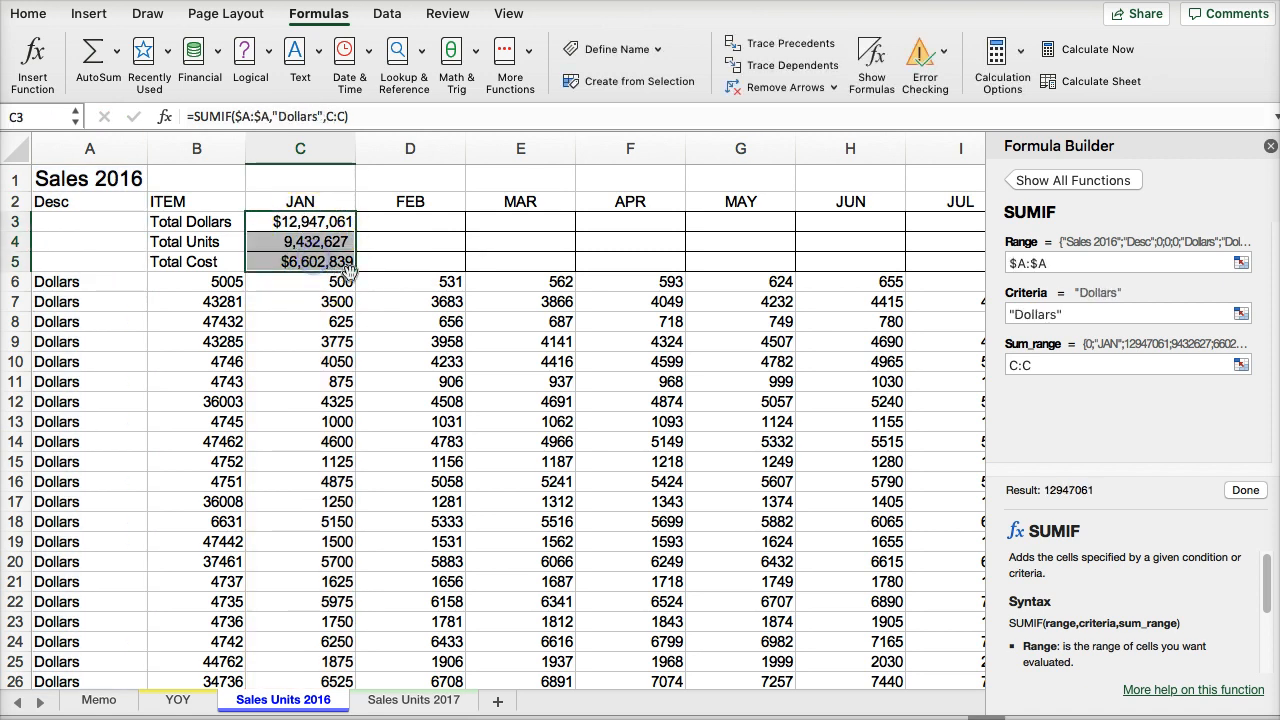
drag(449, 285, 450, 286)
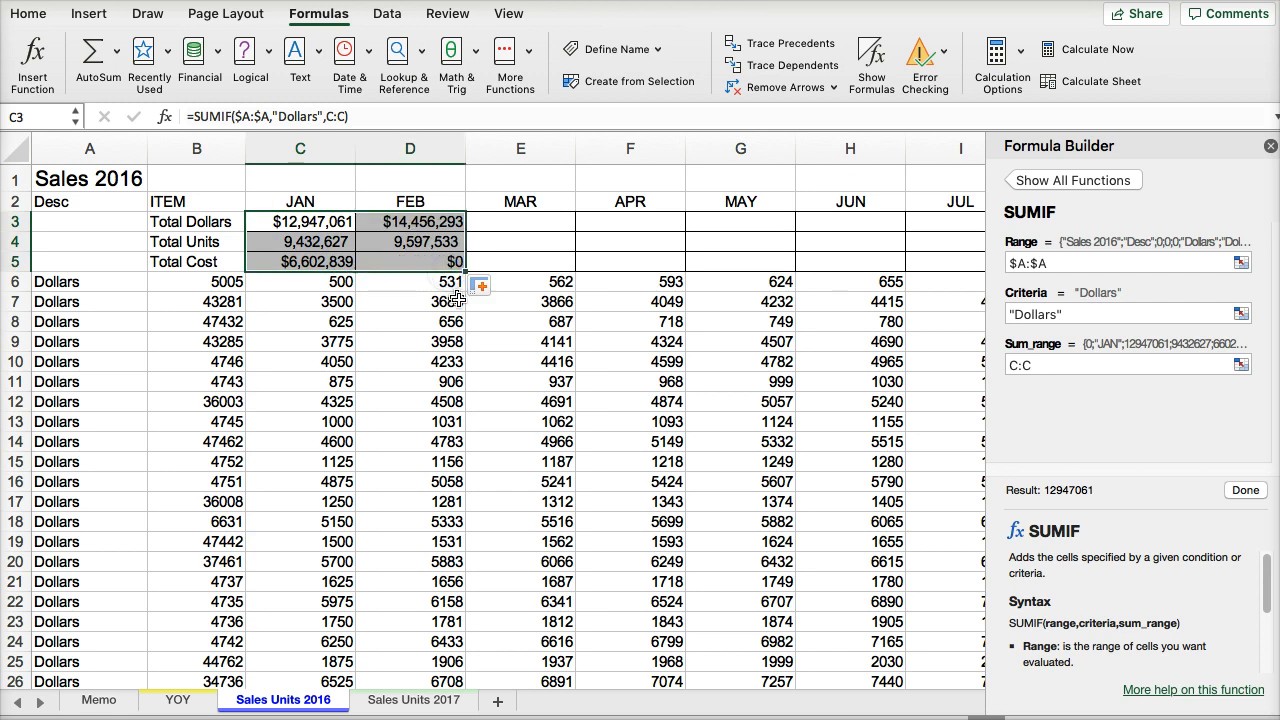
- Compare the SUMIF ranges in the February totals D3:D5 with the January Total Cost formula in C5
click(400, 266)
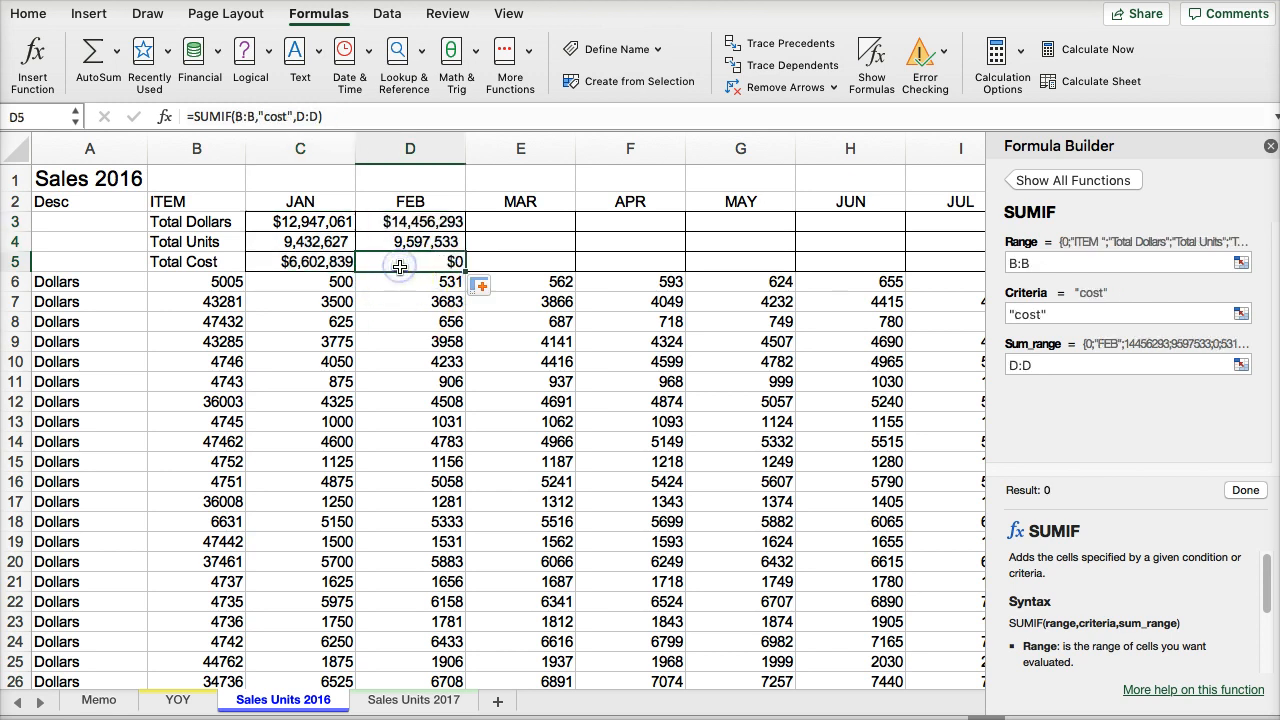
click(273, 261)
click(400, 261)
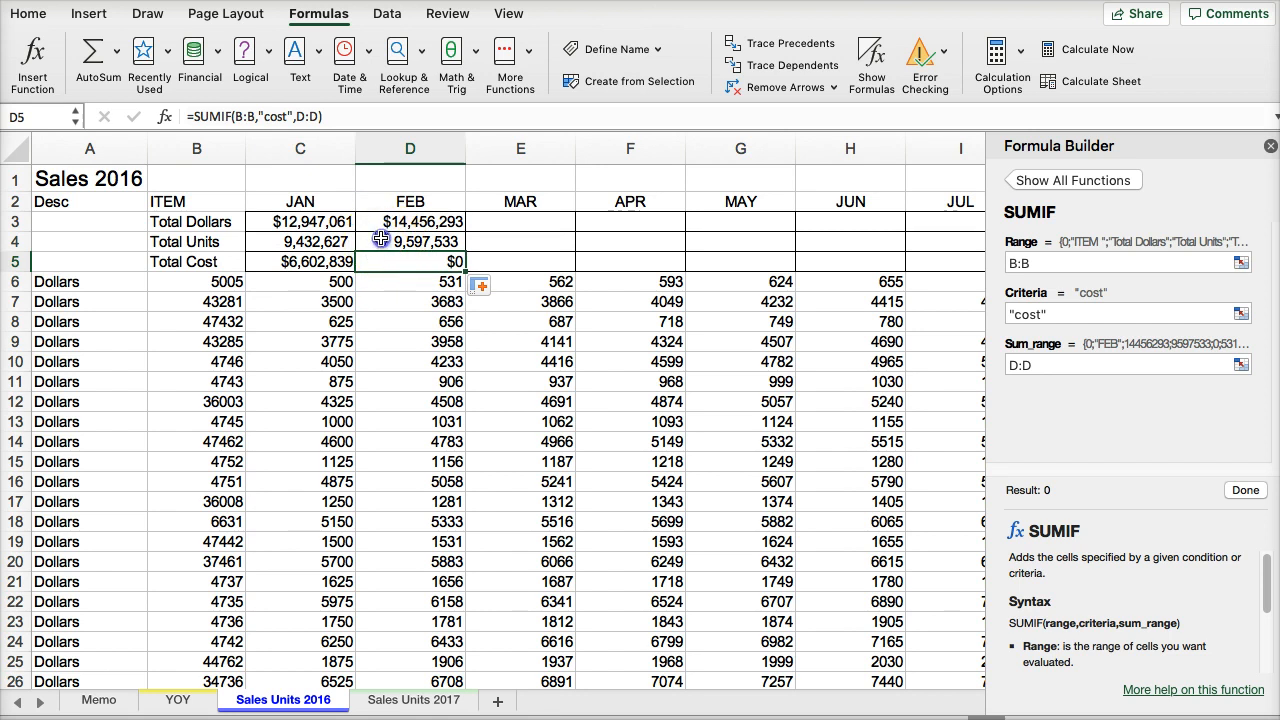
click(378, 243)
click(383, 214)
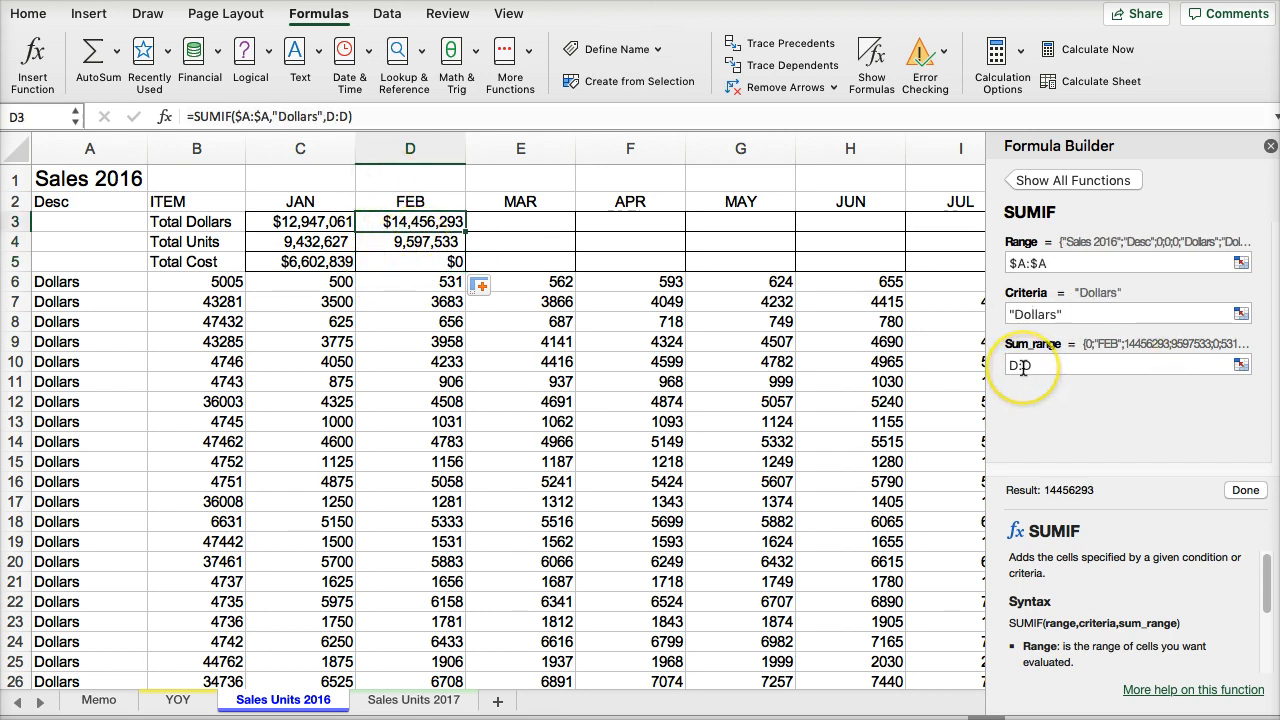
click(383, 262)
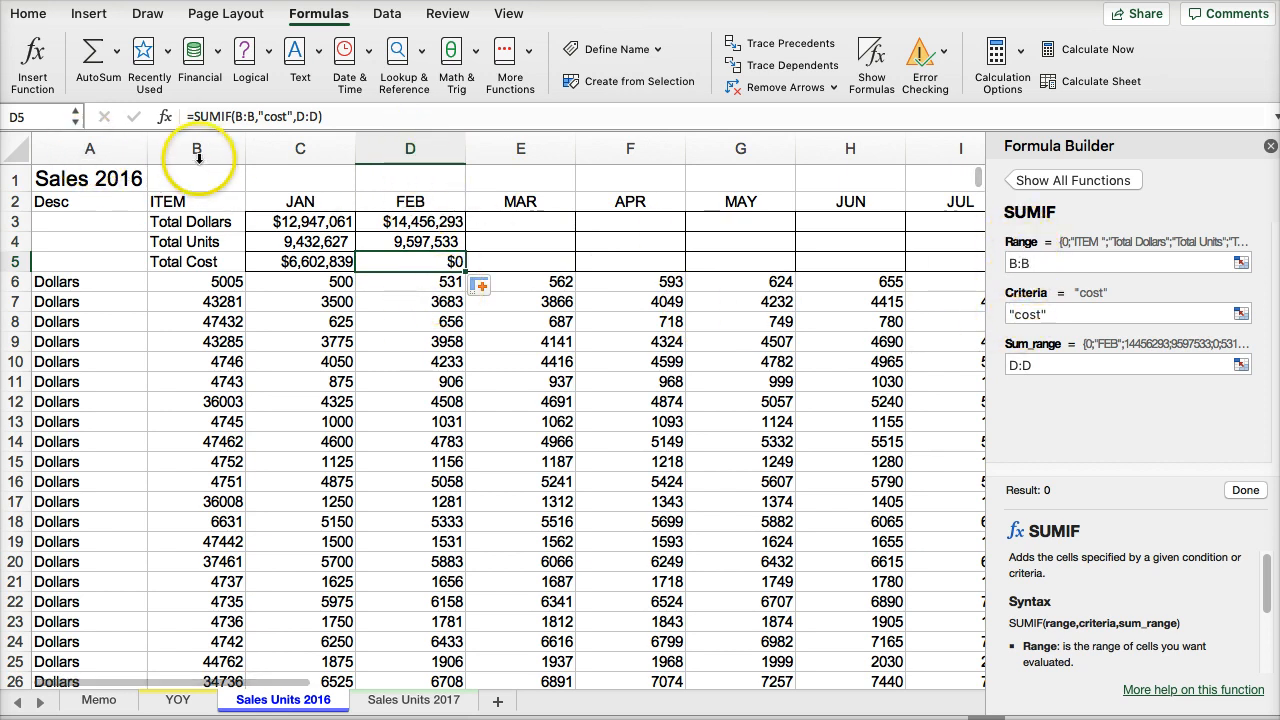
- Change the range of the Total Cost SUMIF in C5 to $A:$A and fill the formula into February's D5
click(321, 269)
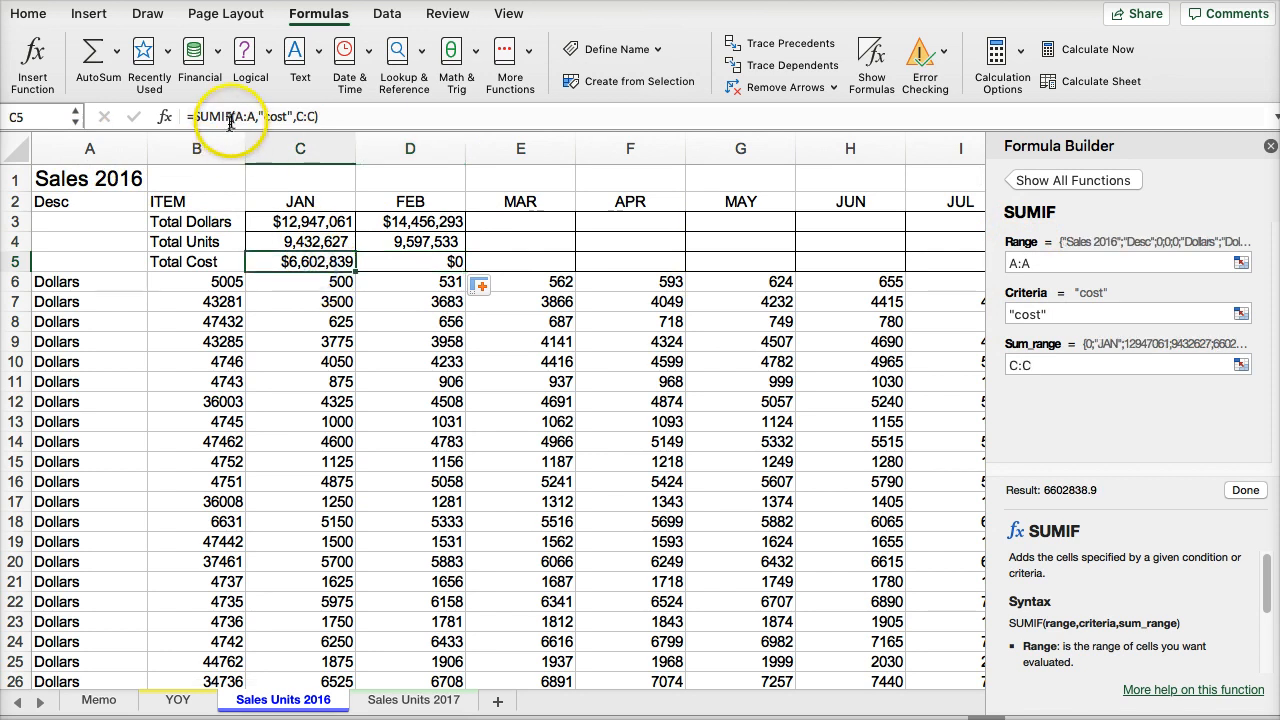
click(234, 117)
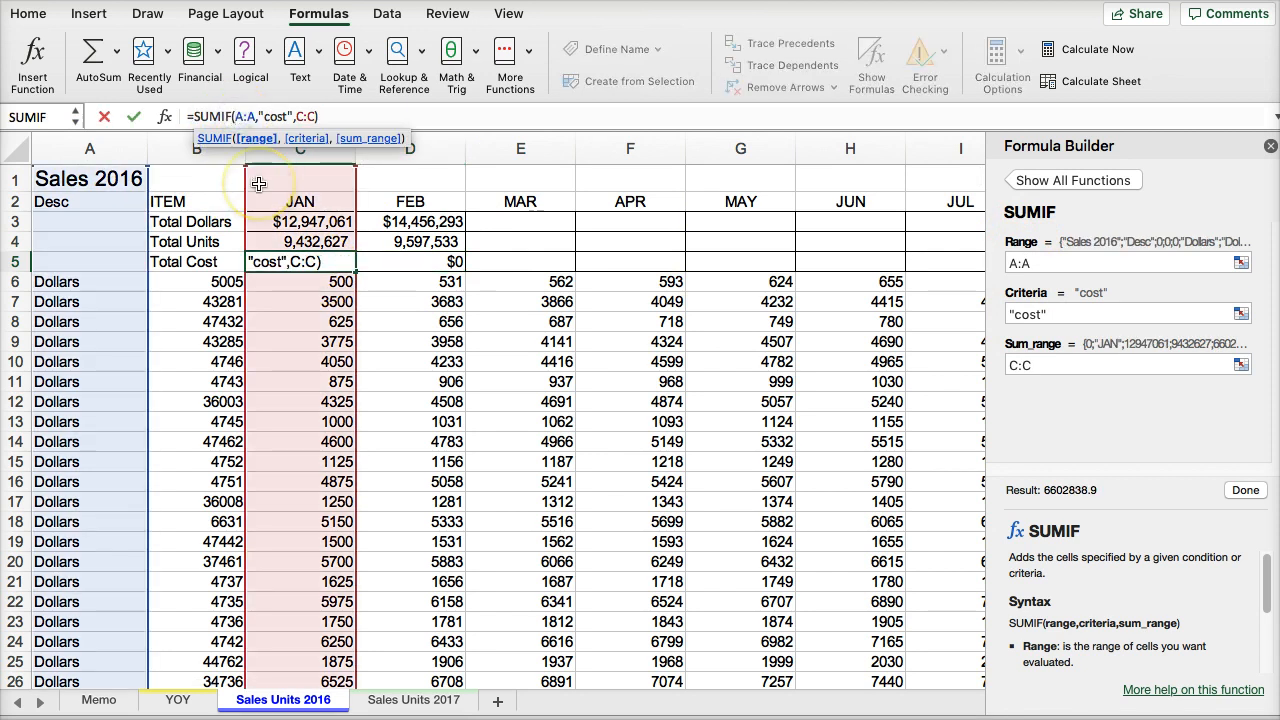
key(End)
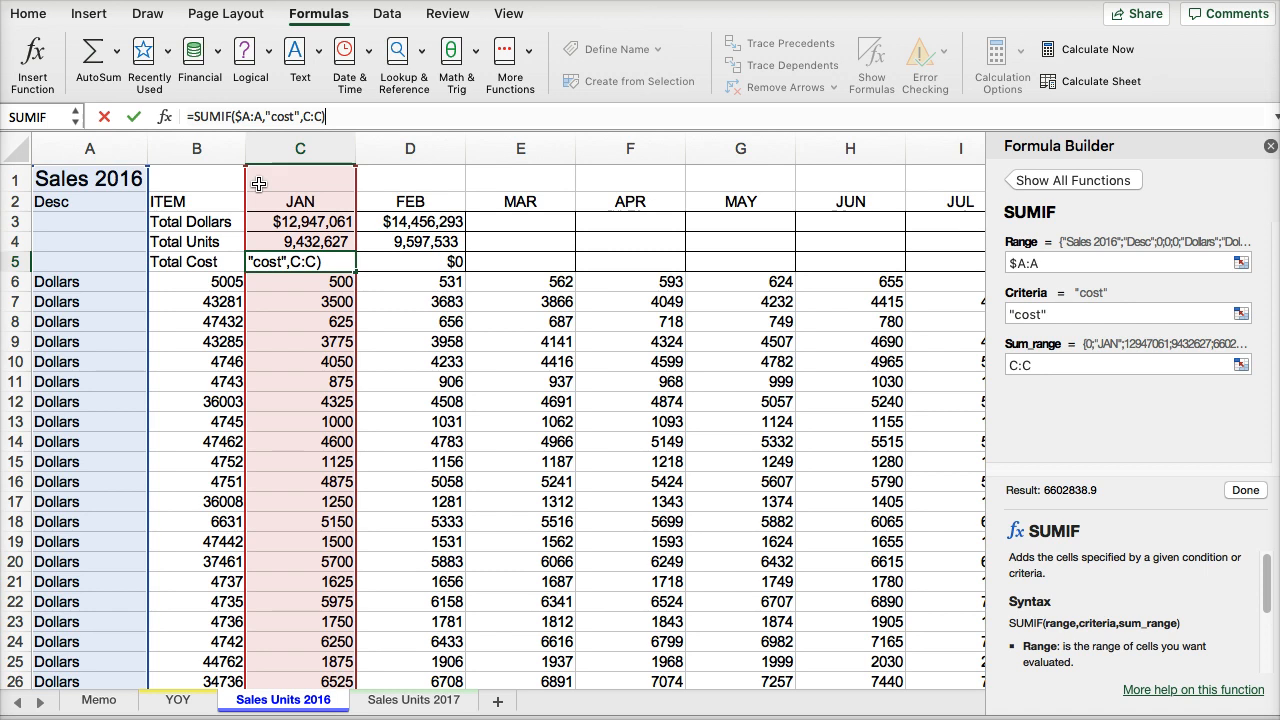
key(Left)
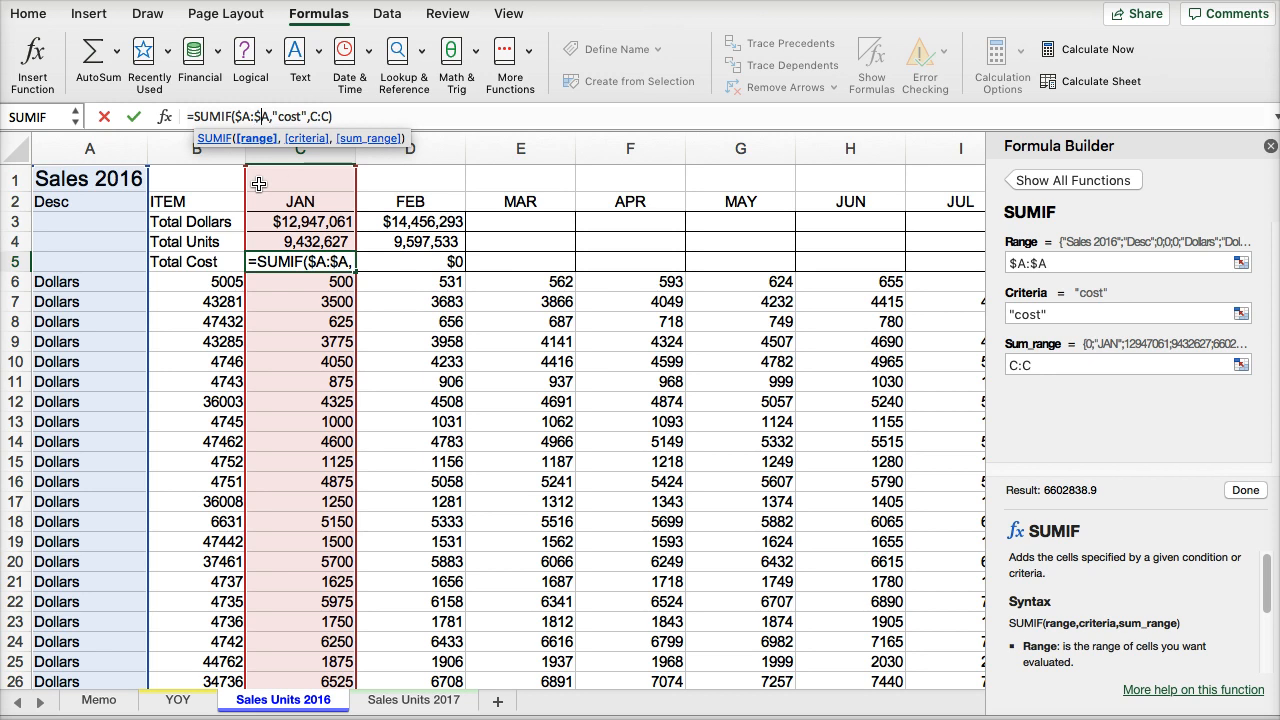
key(Return)
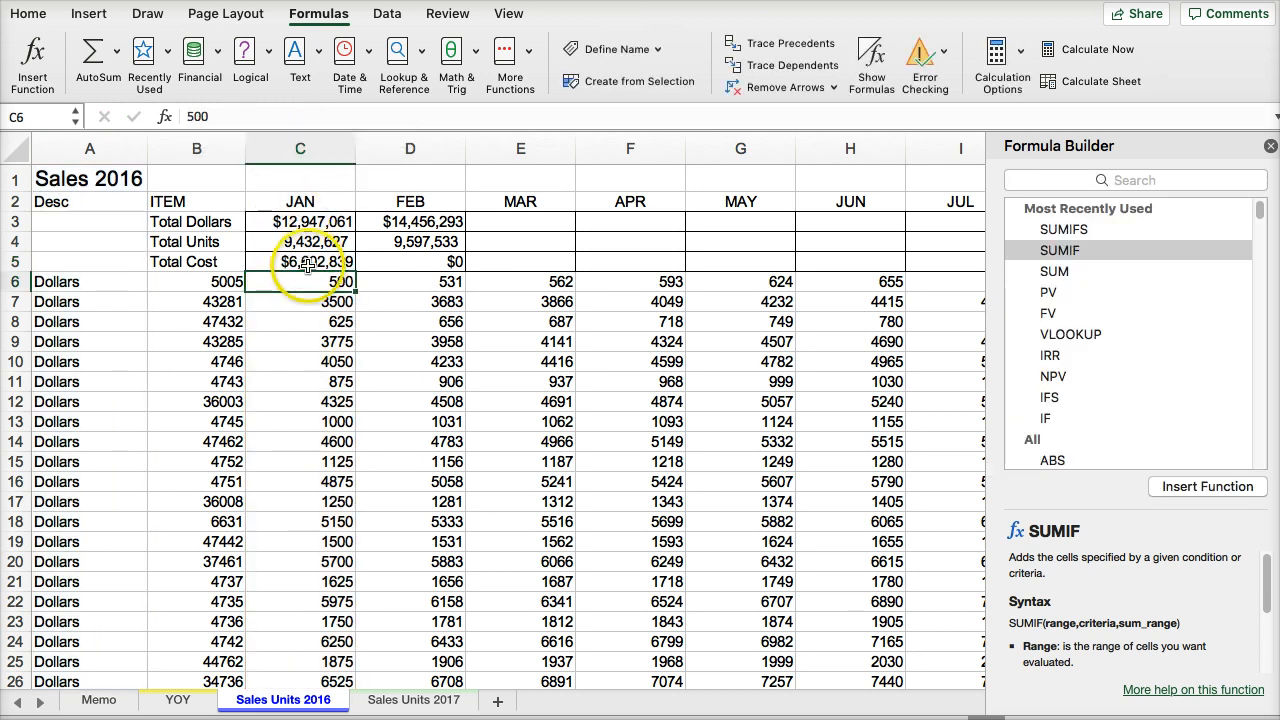
click(309, 261)
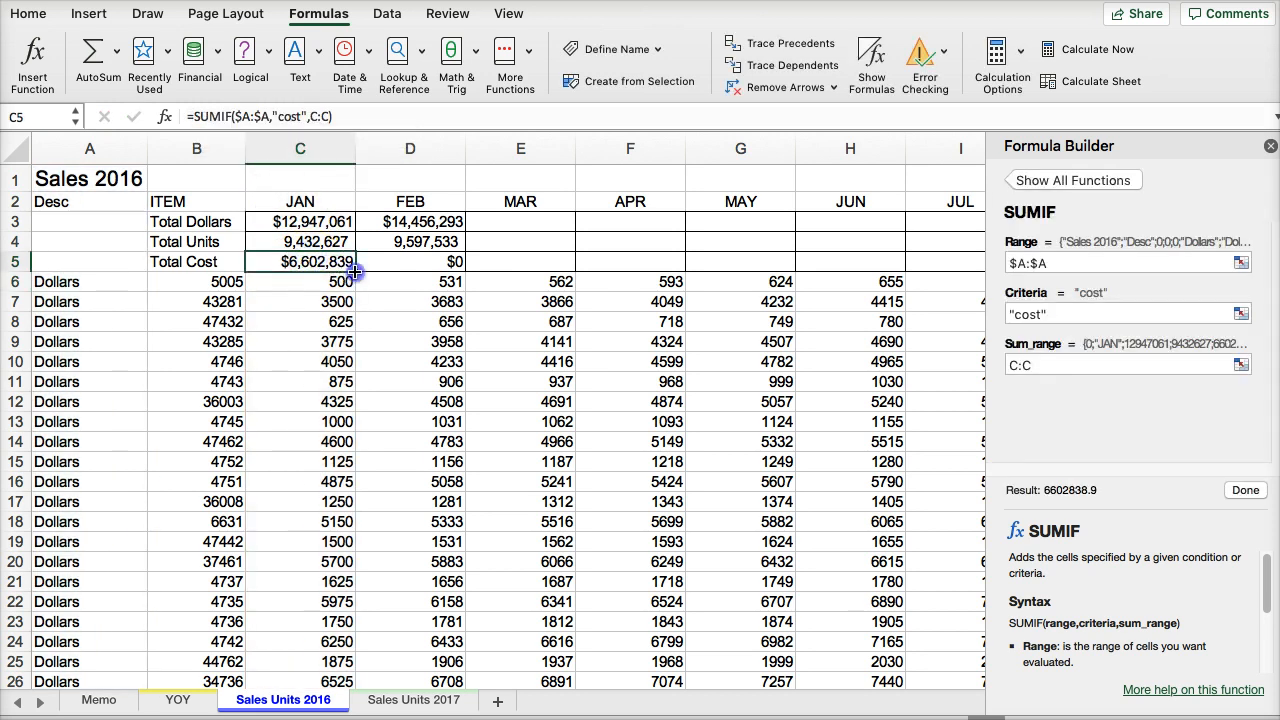
drag(433, 271, 433, 271)
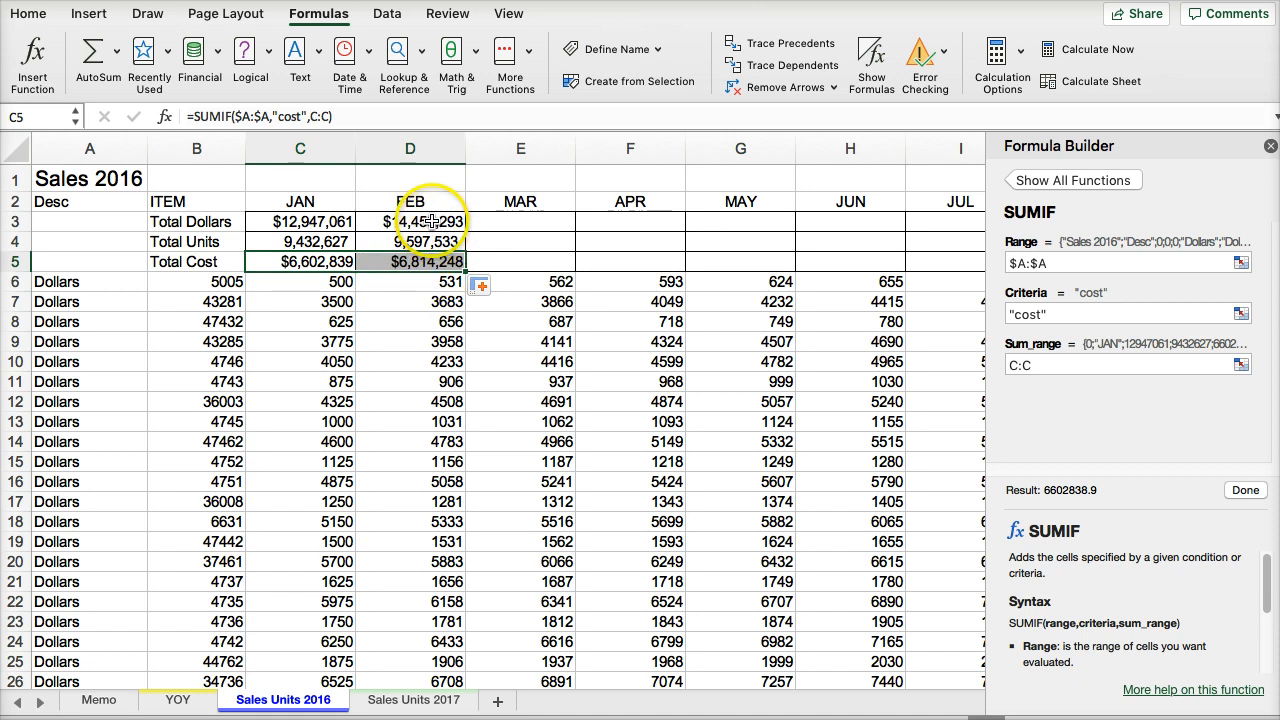
- Fill the February total formulas in D3:D5 of Sales Units 2016 across through December in column N
drag(432, 222, 437, 256)
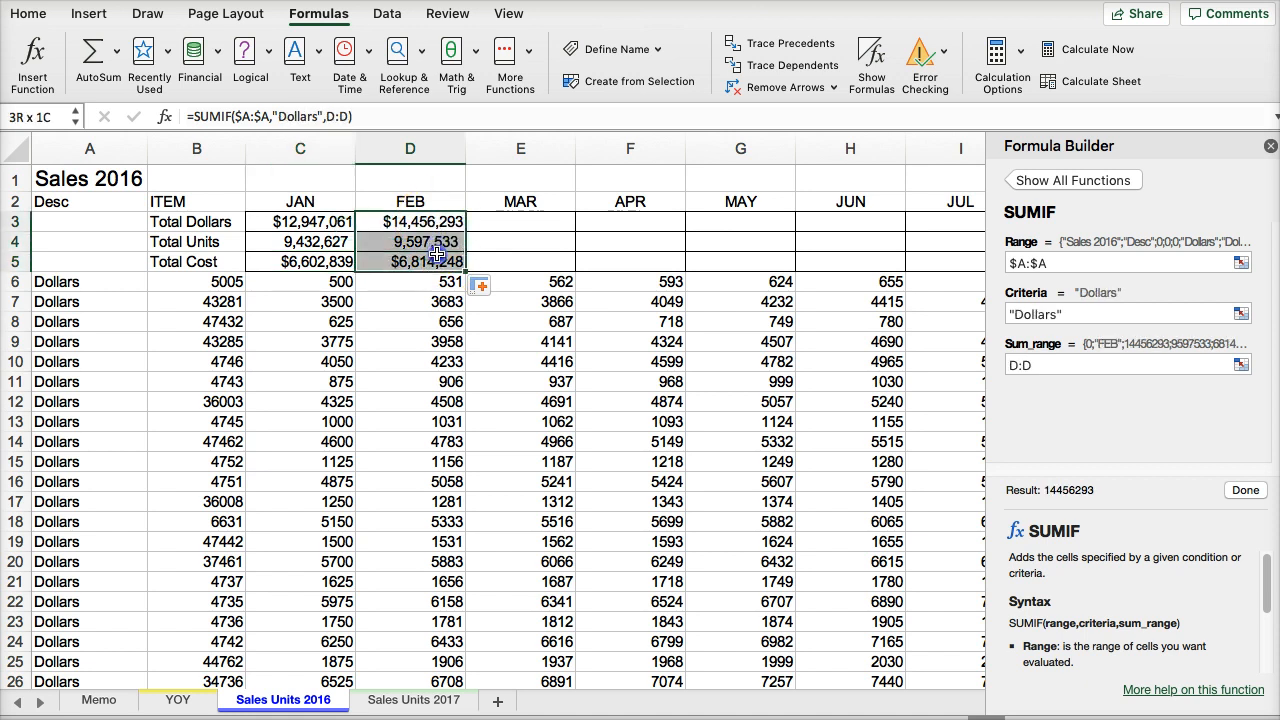
click(1270, 147)
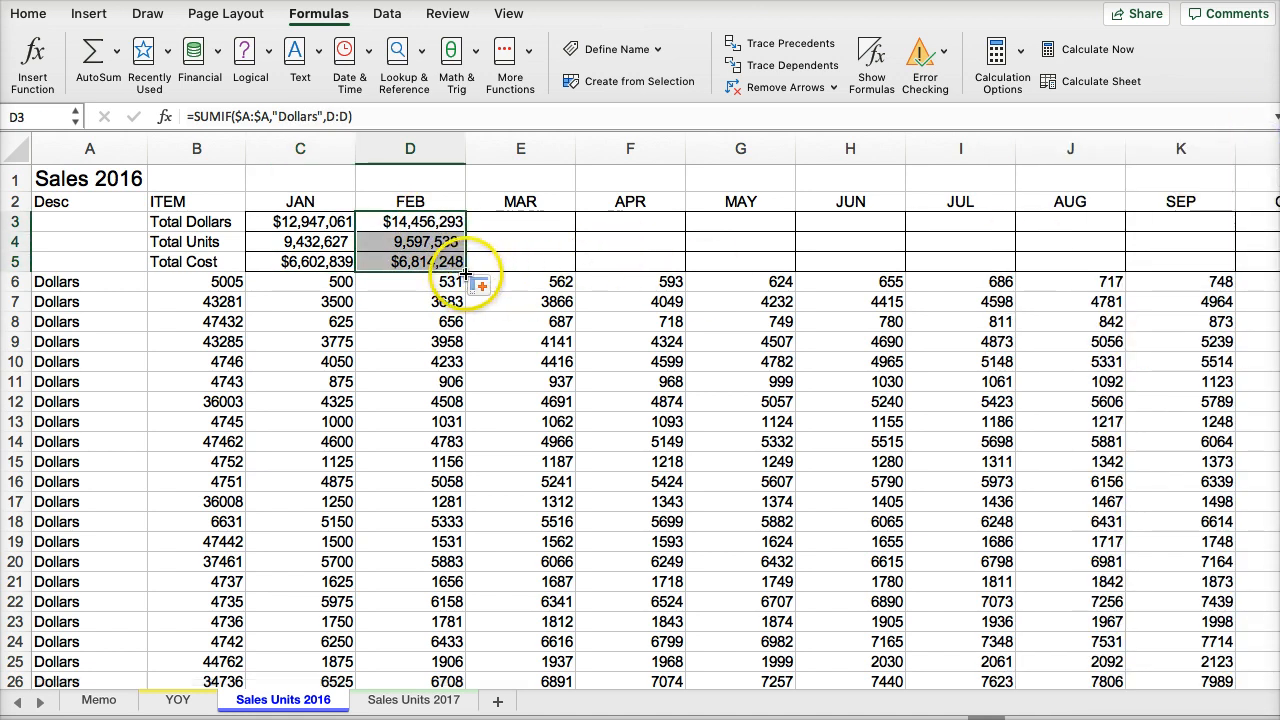
drag(466, 271, 1199, 240)
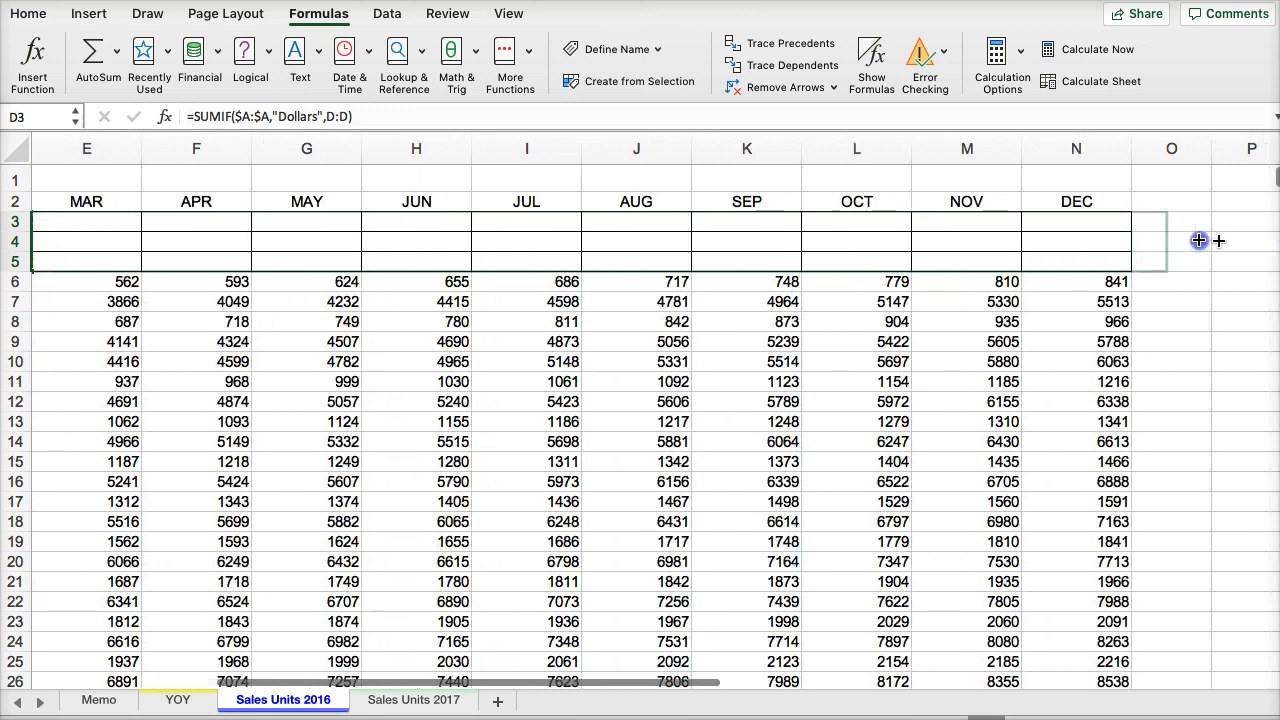
drag(1095, 238, 1095, 238)
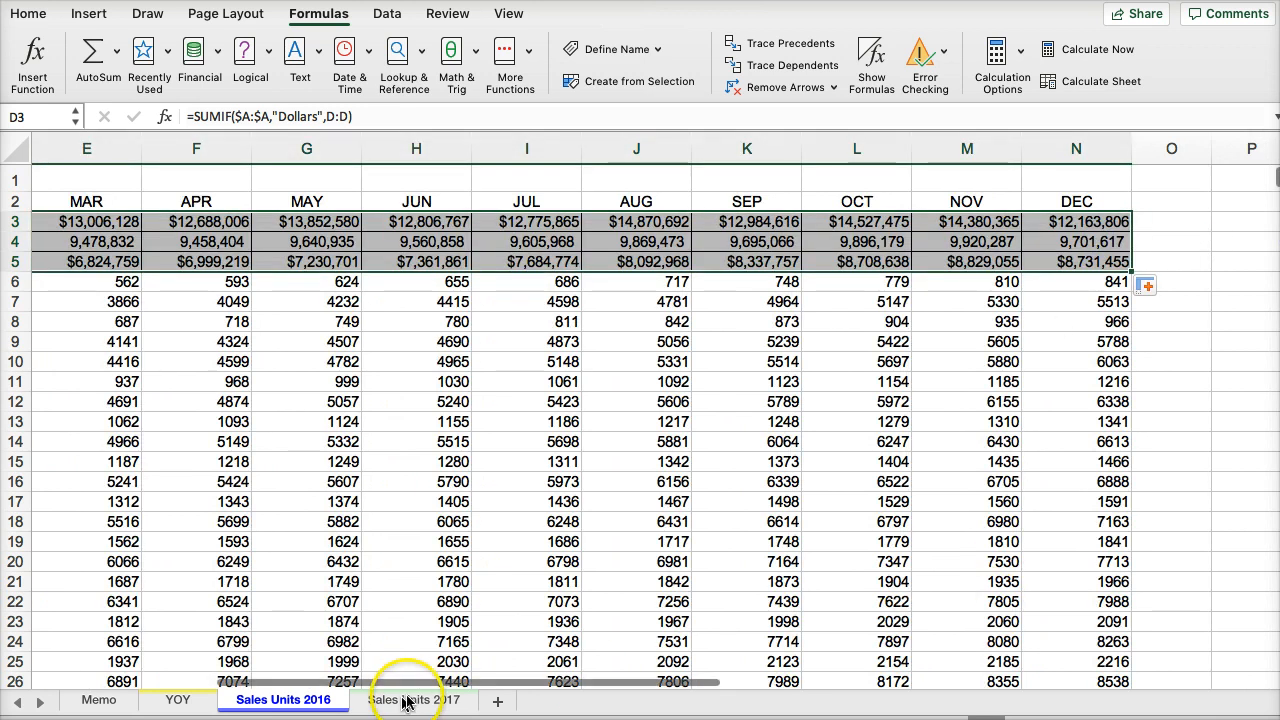
- Copy the January total formulas C3:C5 from Sales Units 2016 into C3:C5 of Sales Units 2017
drag(400, 690, 295, 689)
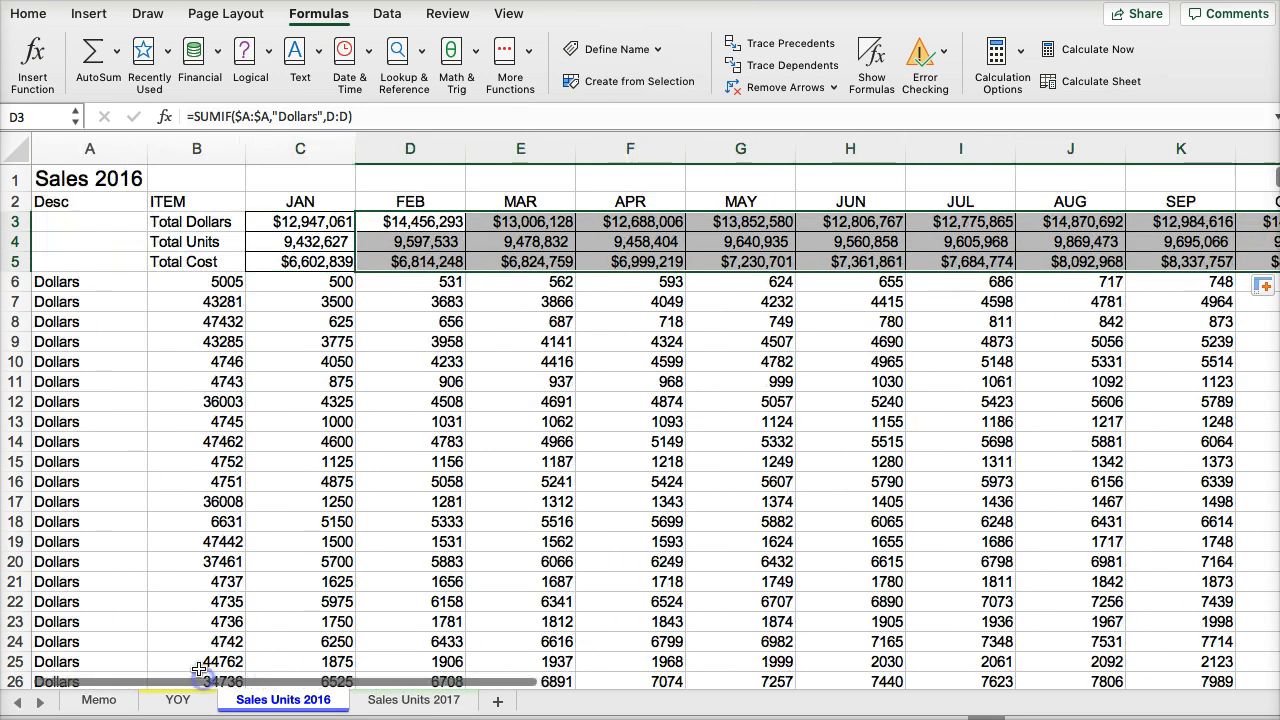
click(313, 360)
drag(300, 222, 300, 258)
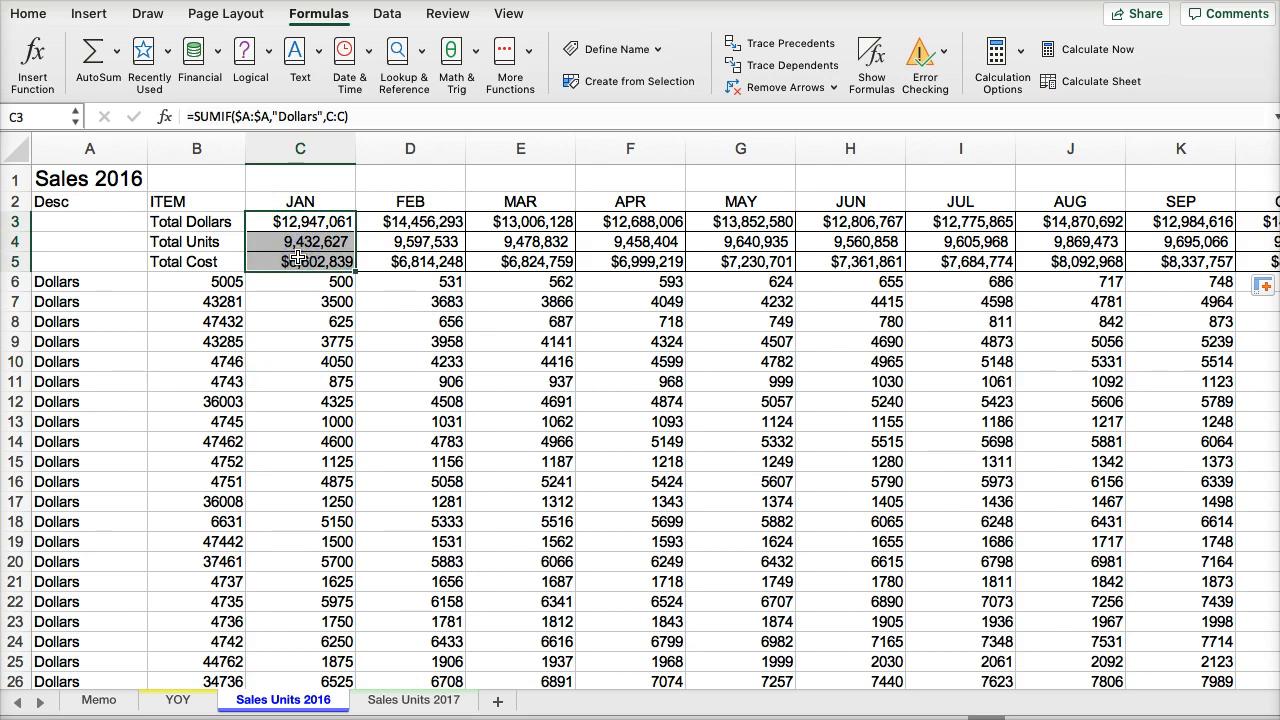
click(410, 699)
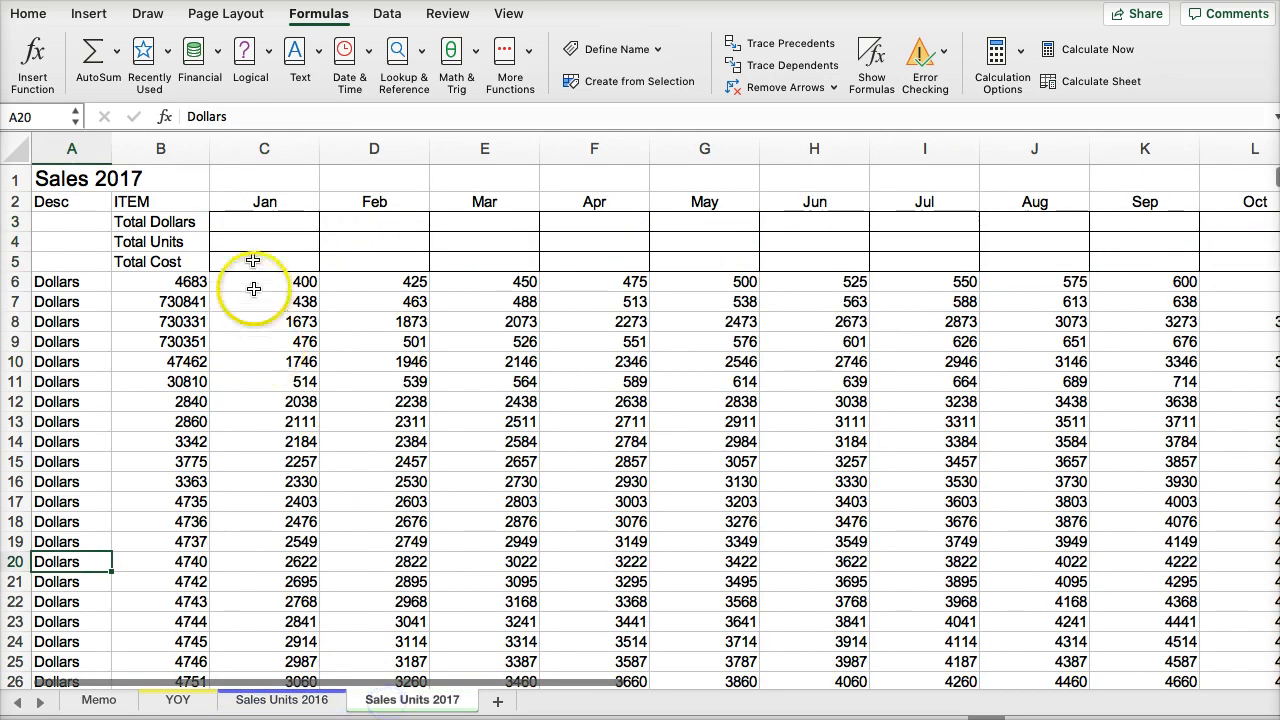
click(254, 219)
key(super+v)
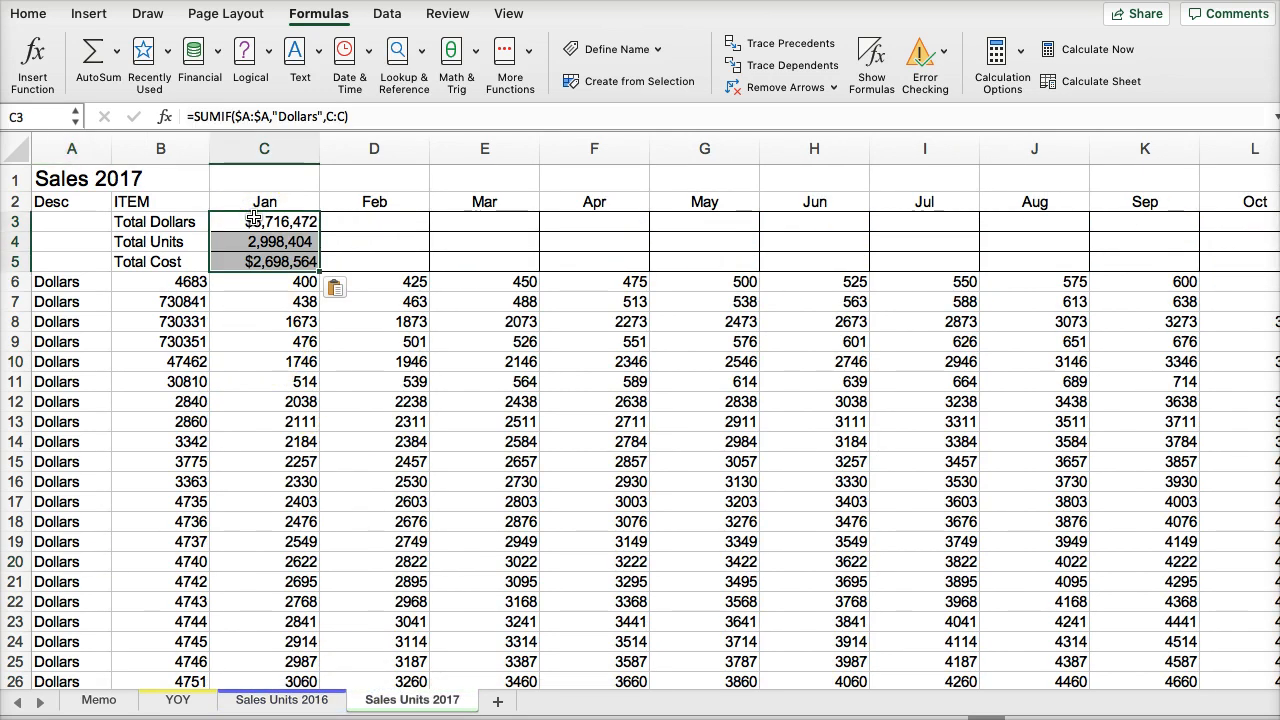
- Check the pasted January formulas on Sales Units 2017 and fill C3:C5 across through December in column N
click(257, 221)
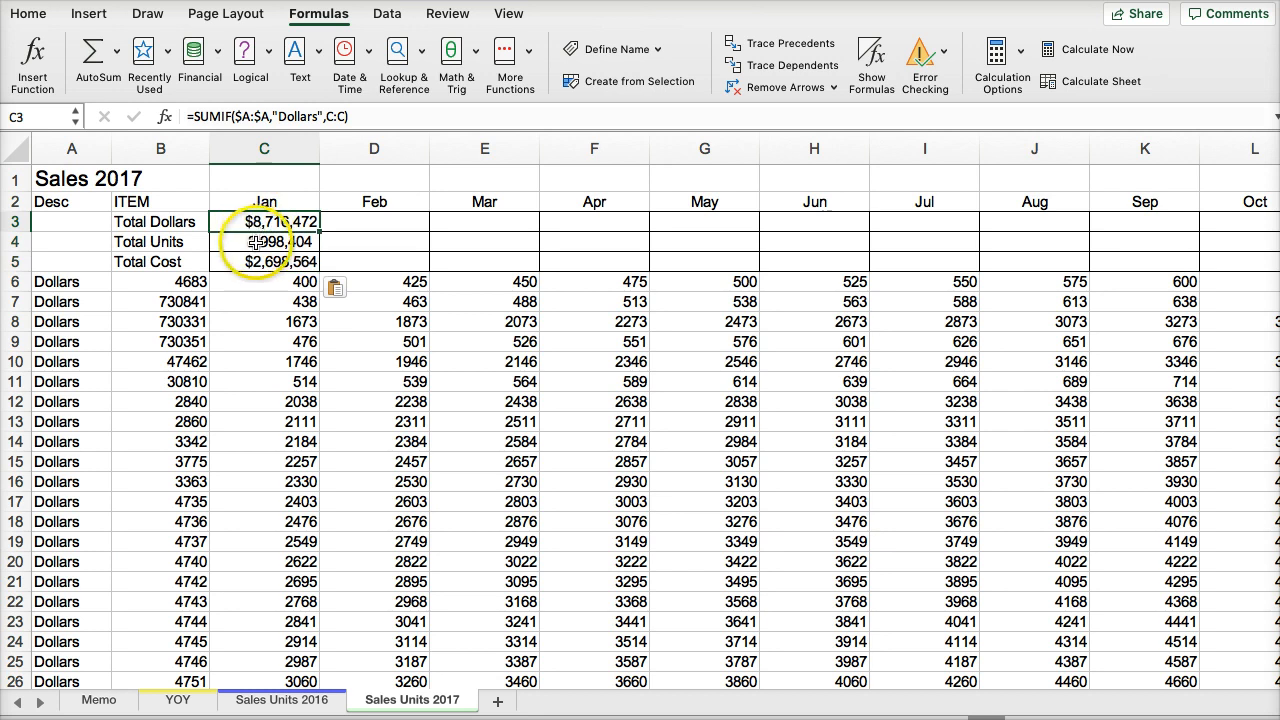
click(255, 242)
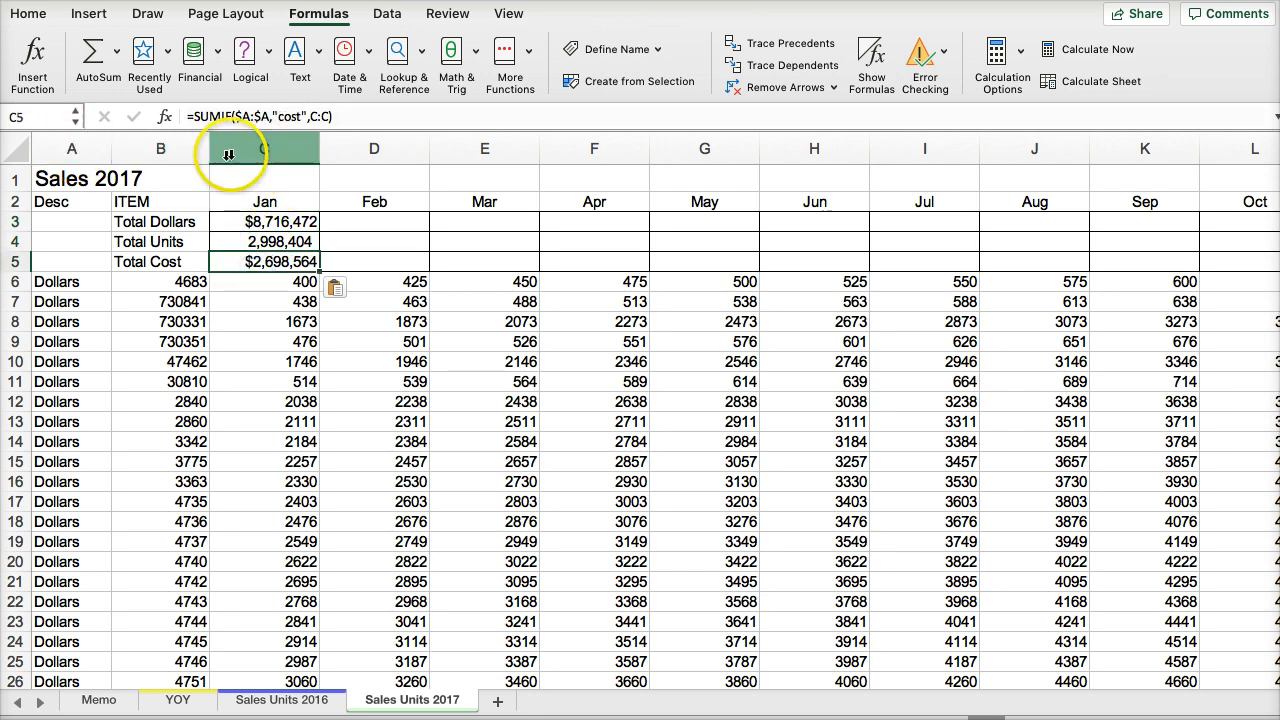
drag(274, 221, 1132, 245)
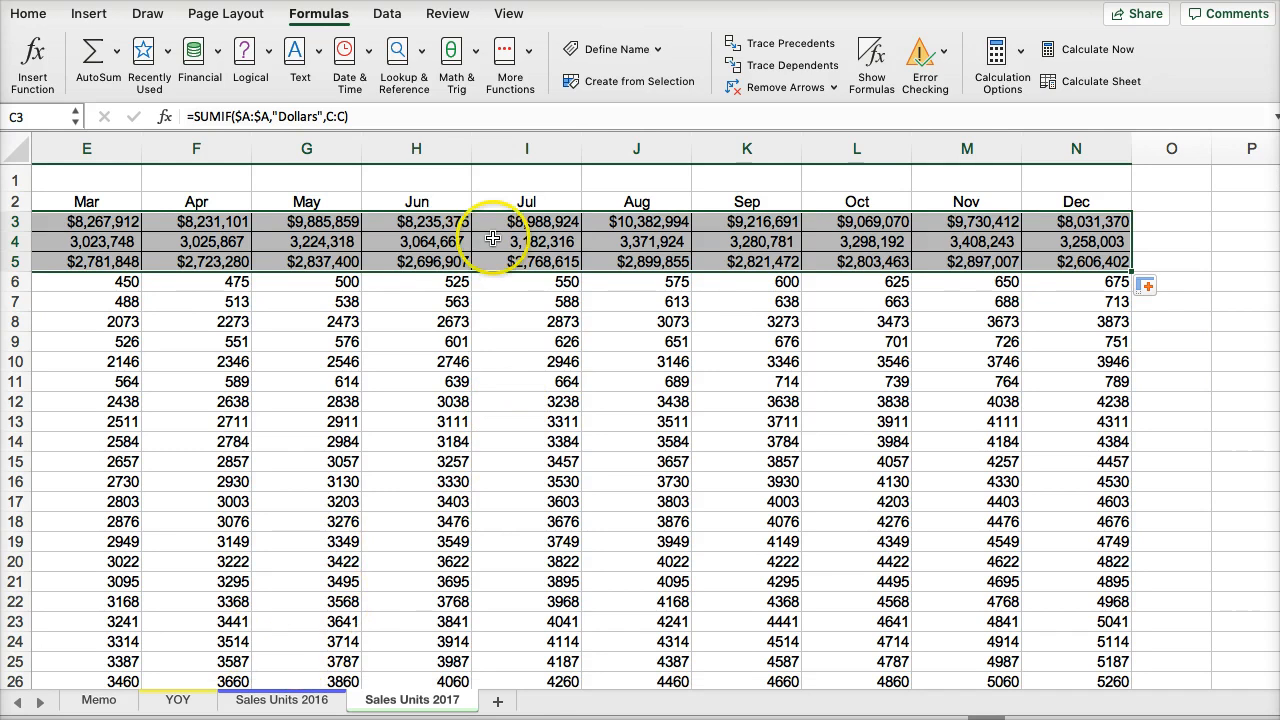
- Following the memo's tasks, add a "Year Total" heading in O2 of Sales Units 2016 and AutoSum the monthly Total Dollars in O3
click(282, 699)
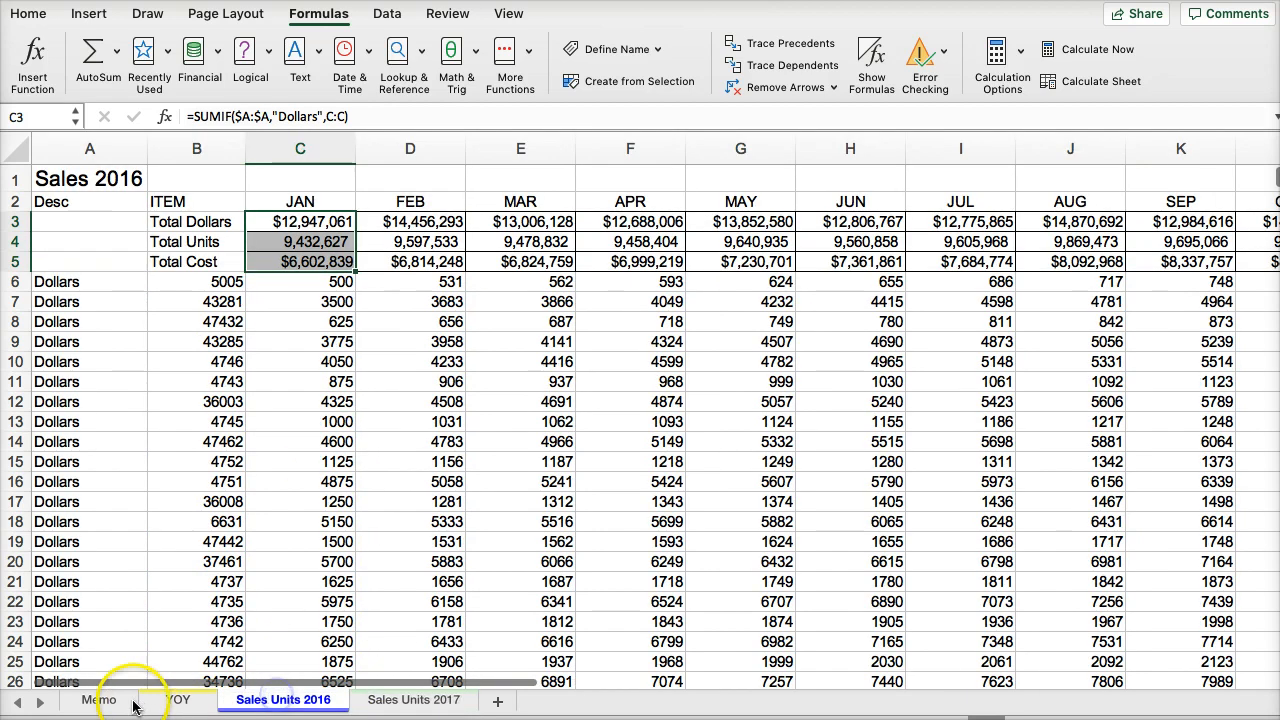
click(99, 700)
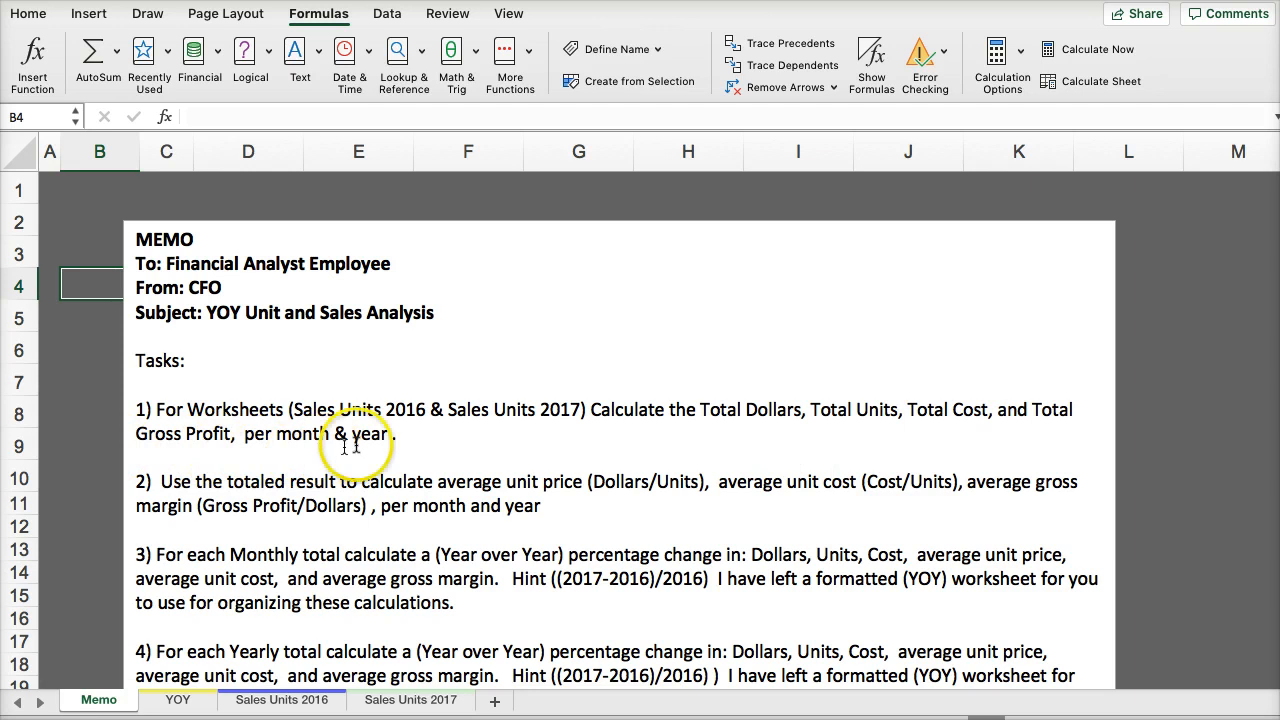
click(280, 701)
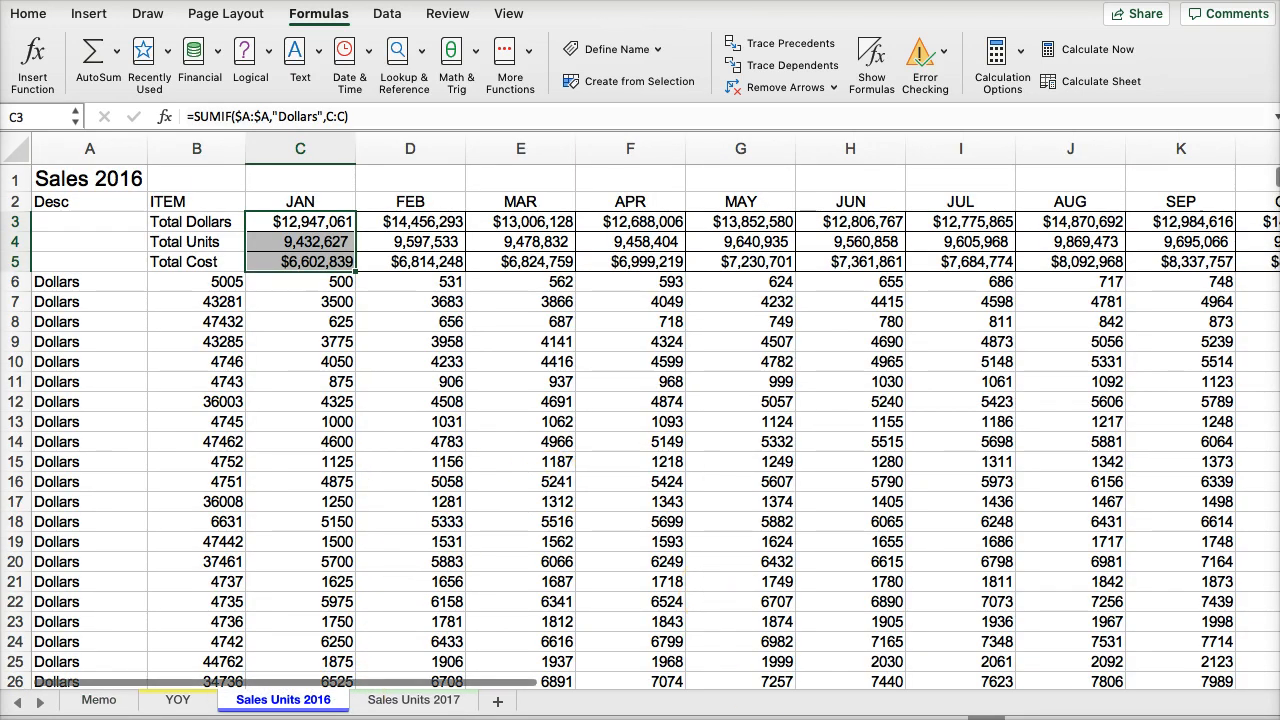
click(968, 222)
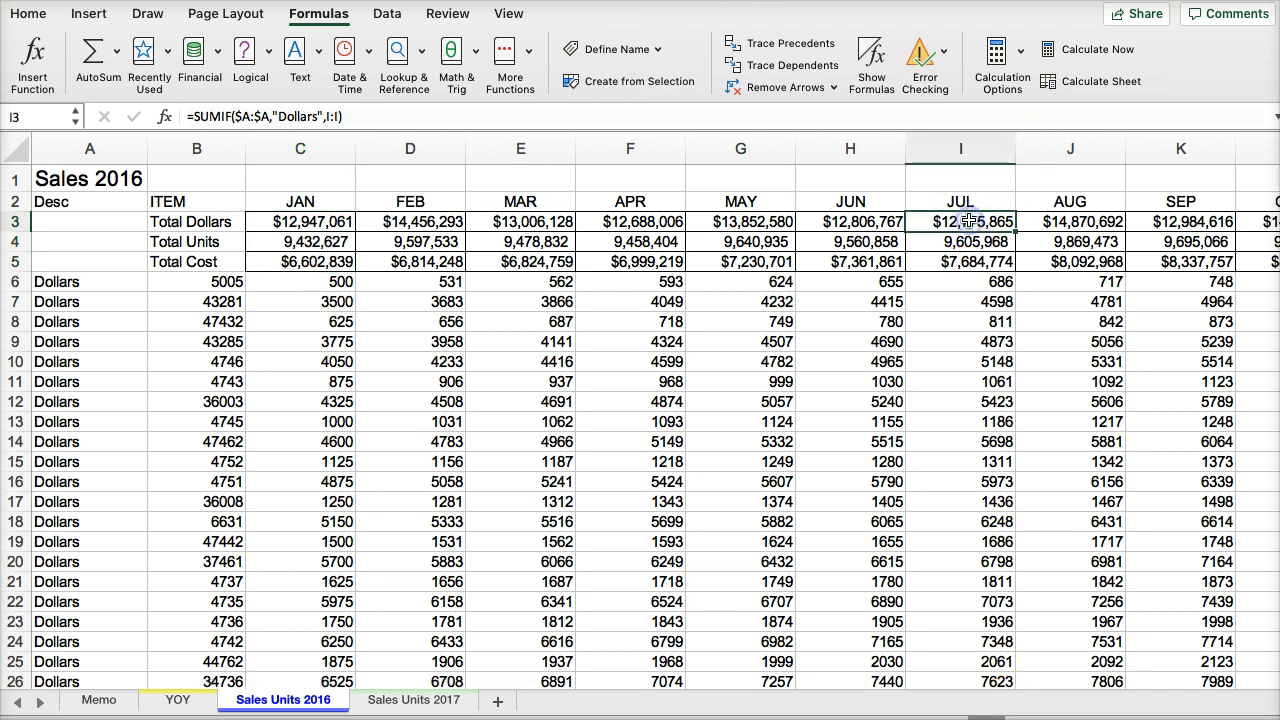
key(super+Right)
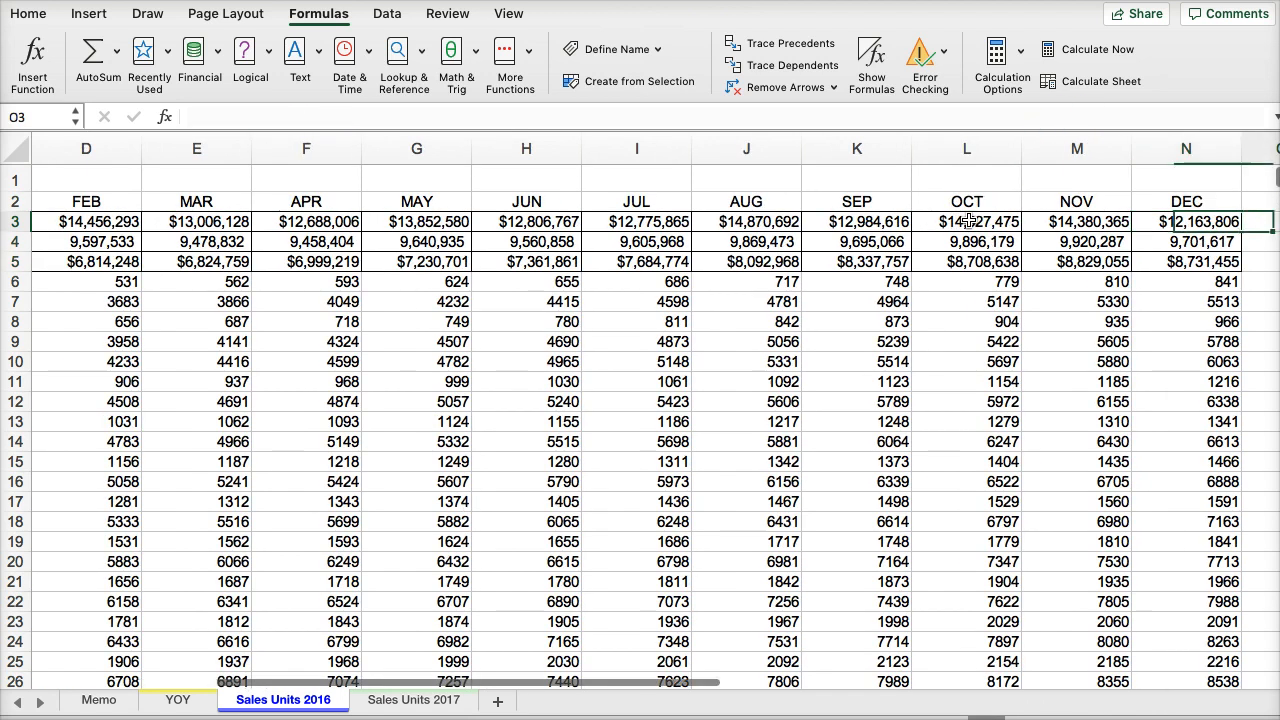
key(Right)
key(Up)
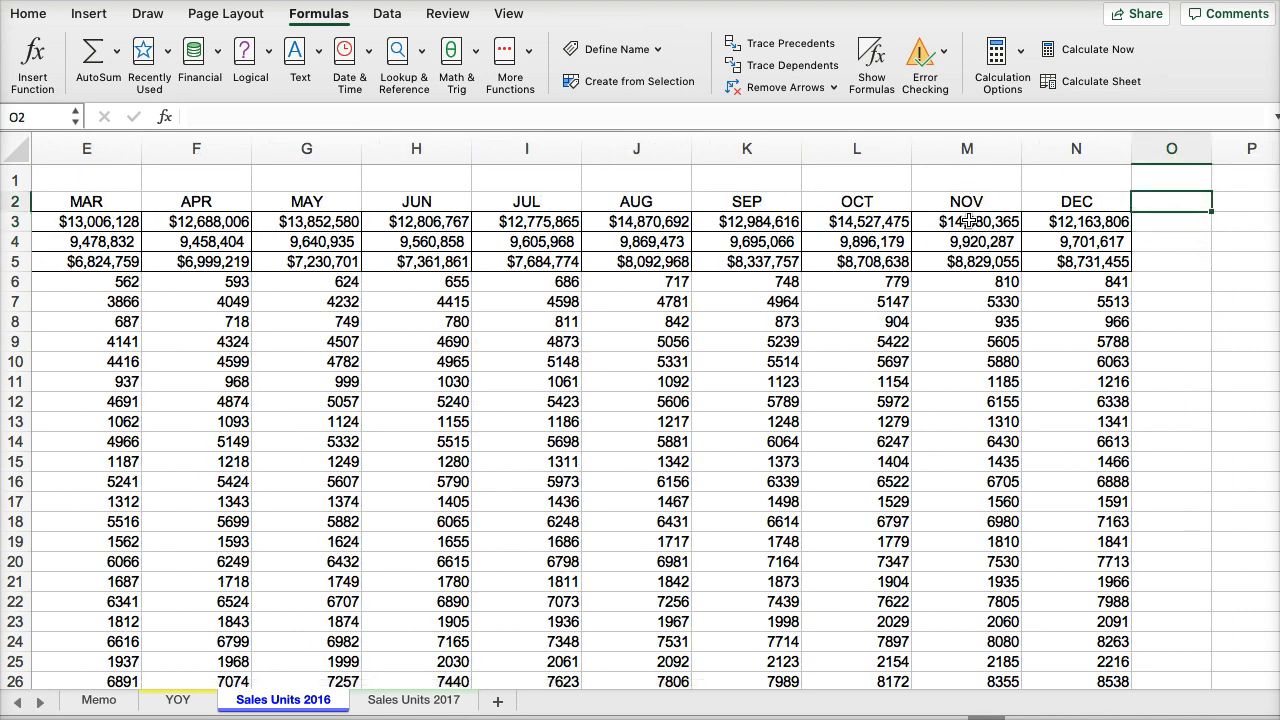
text(Year Total)
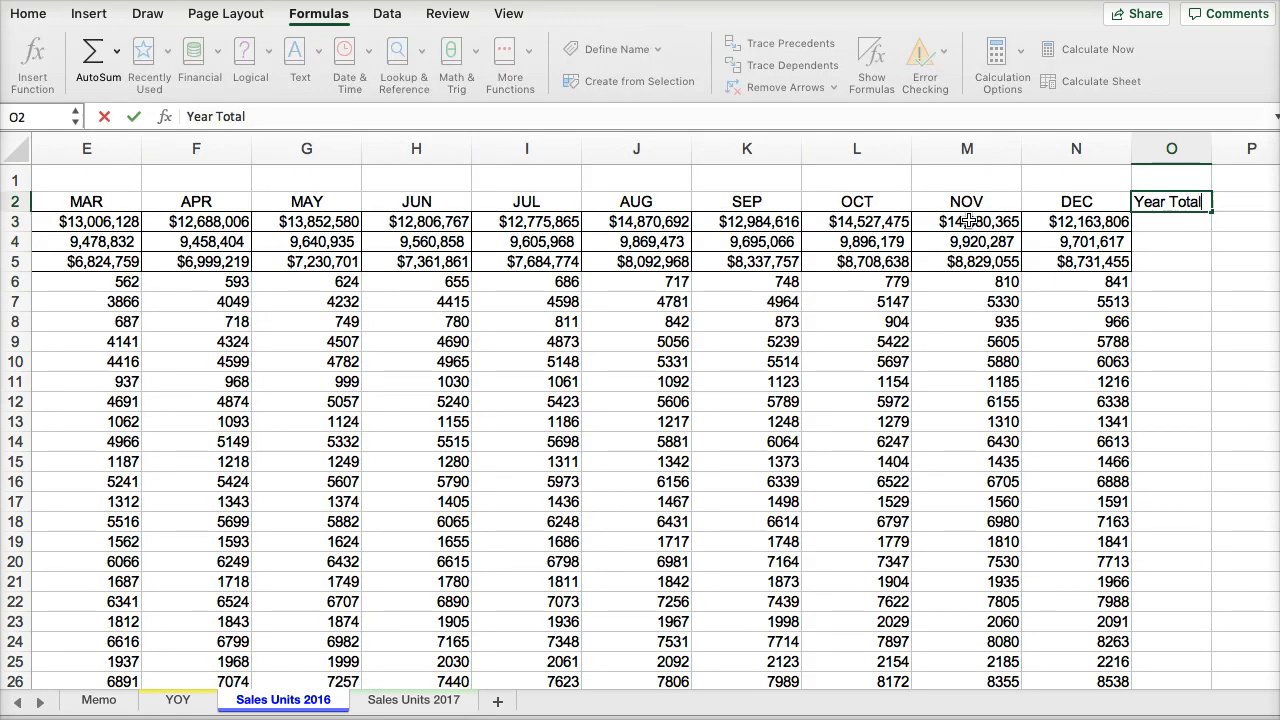
key(Return)
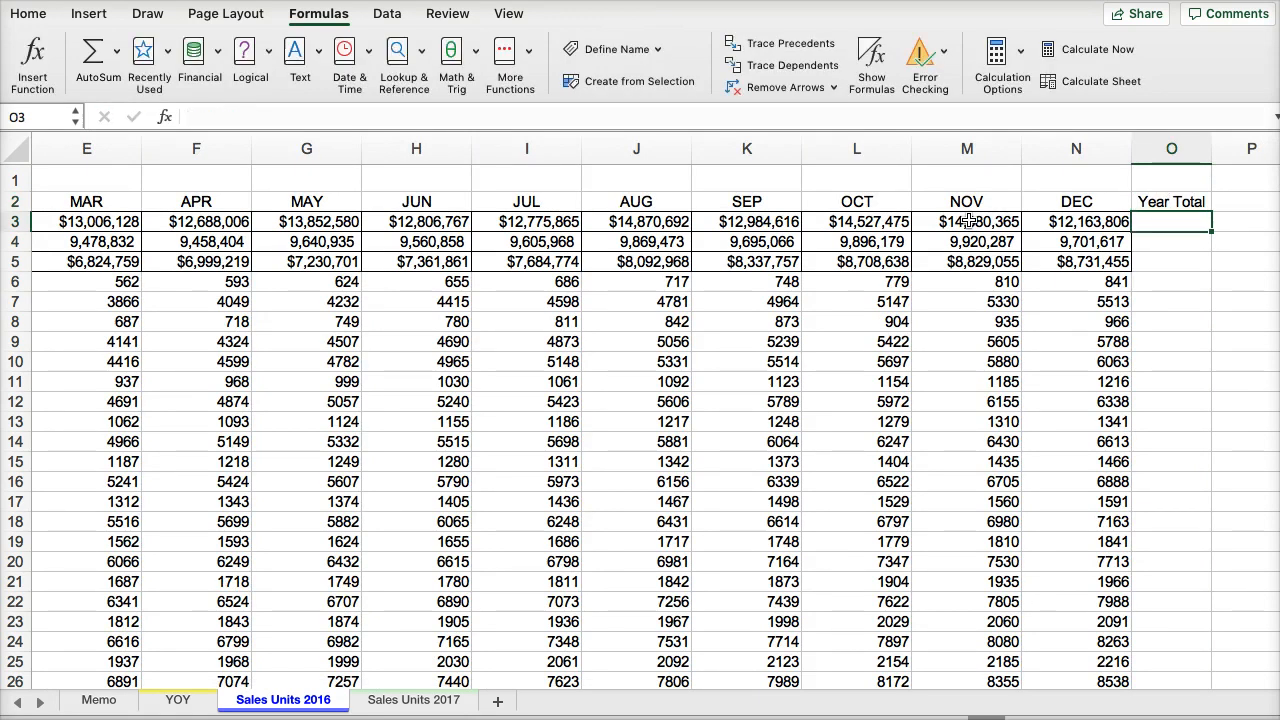
click(86, 62)
key(Return)
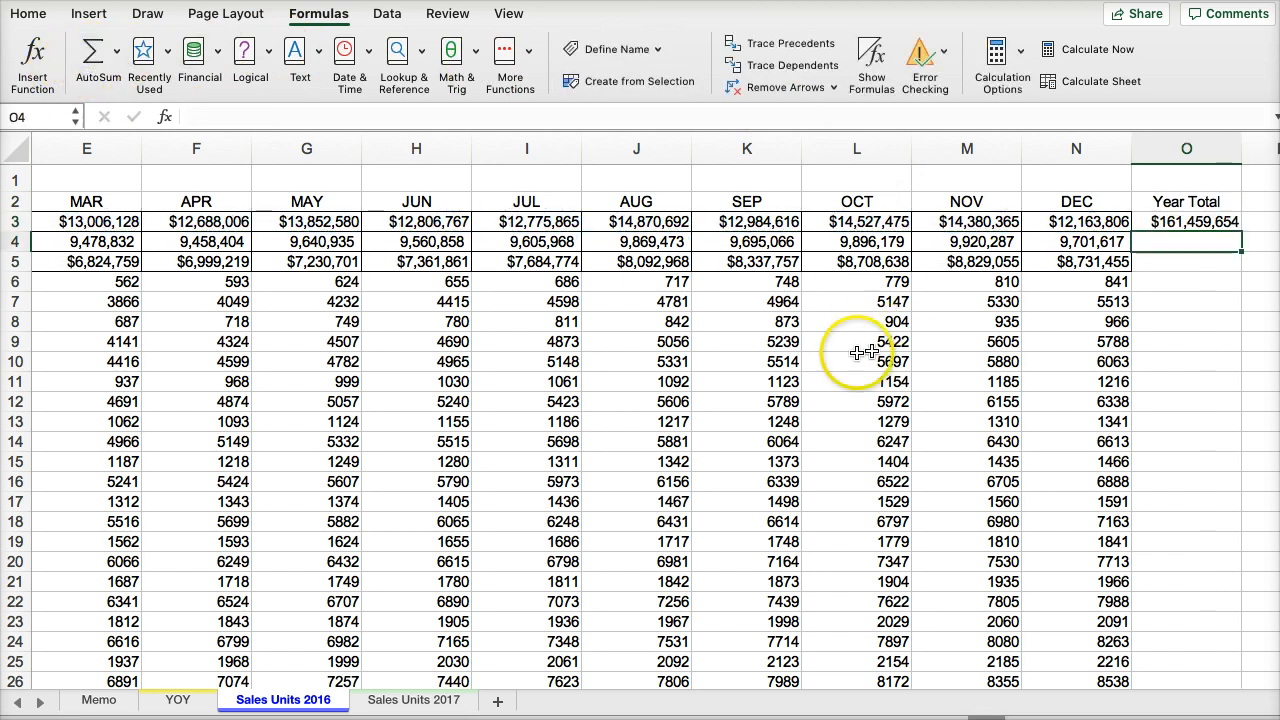
- Check the range of the sum formula in O3 against the monthly Total Dollars cells in row 3
click(1186, 222)
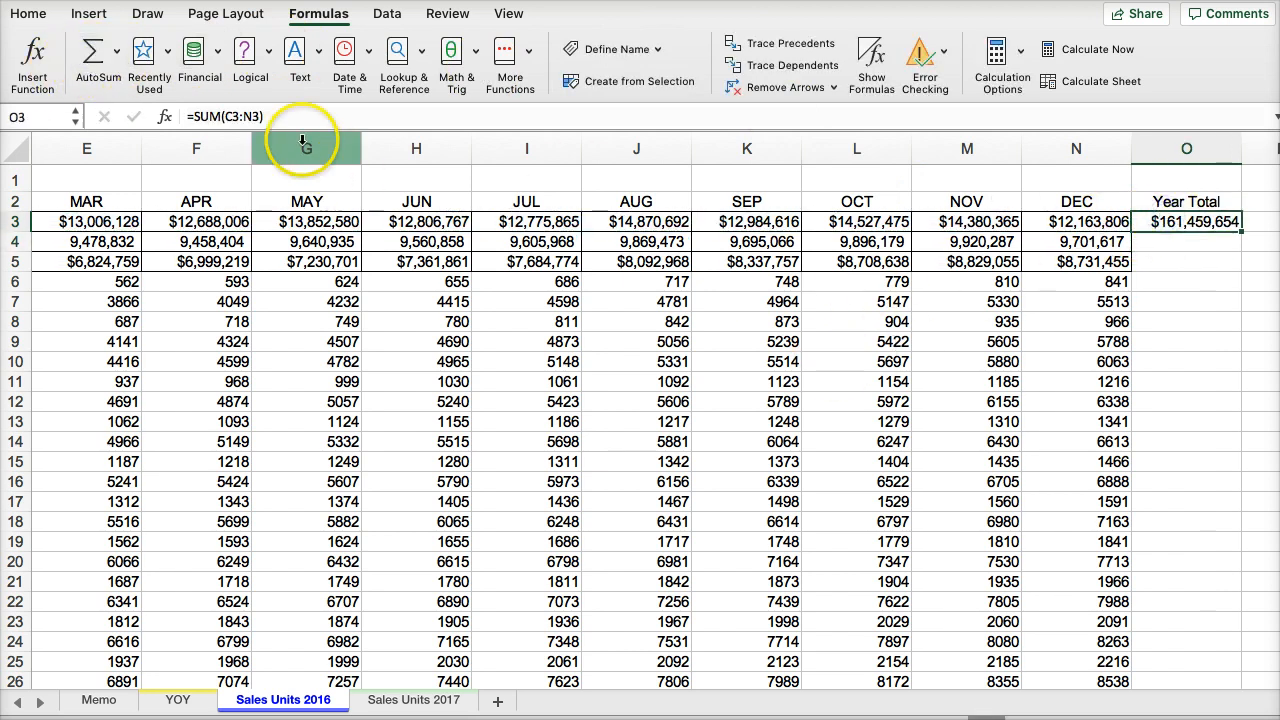
key(Left)
key(Left)
key(Left)
key(Left)
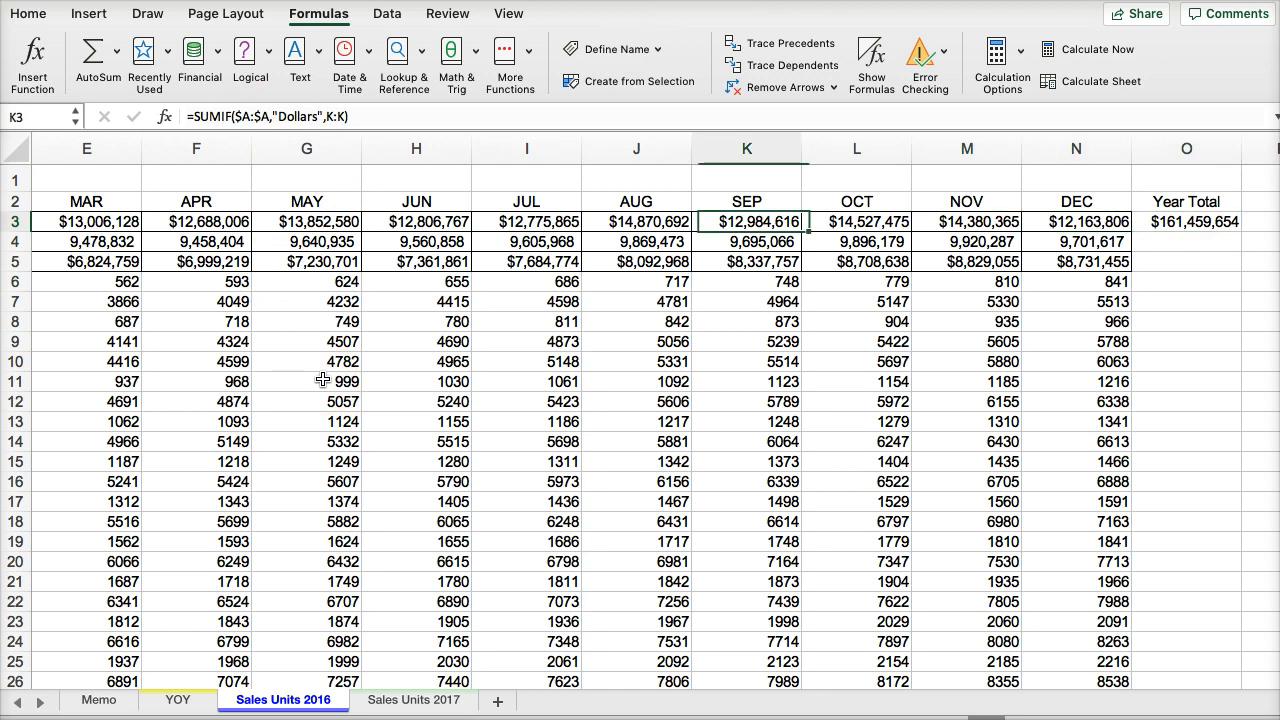
key(Left)
key(Left)
key(Left)
key(Left)
key(Left)
key(Left)
key(Left)
key(Left)
key(Left)
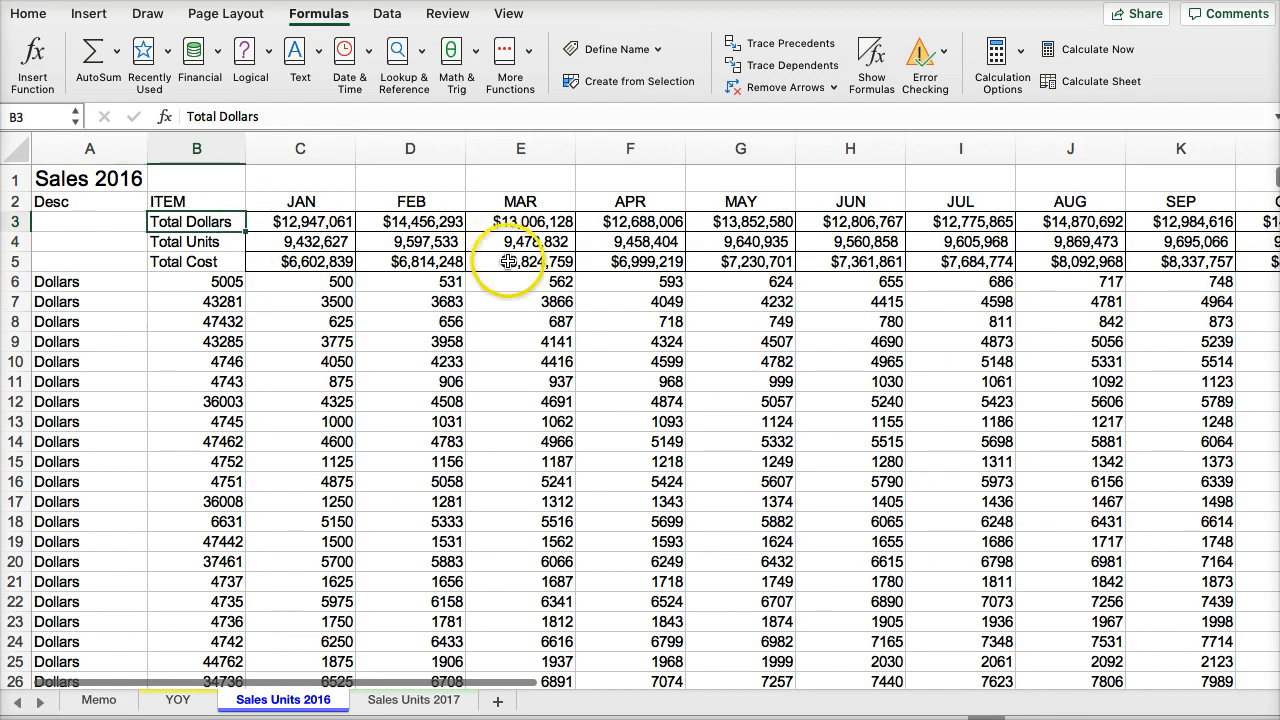
key(Right)
key(Right)
key(Right)
key(Right)
key(Right)
key(Right)
key(Right)
key(Right)
key(Right)
key(Right)
key(Right)
key(Right)
key(Right)
key(Right)
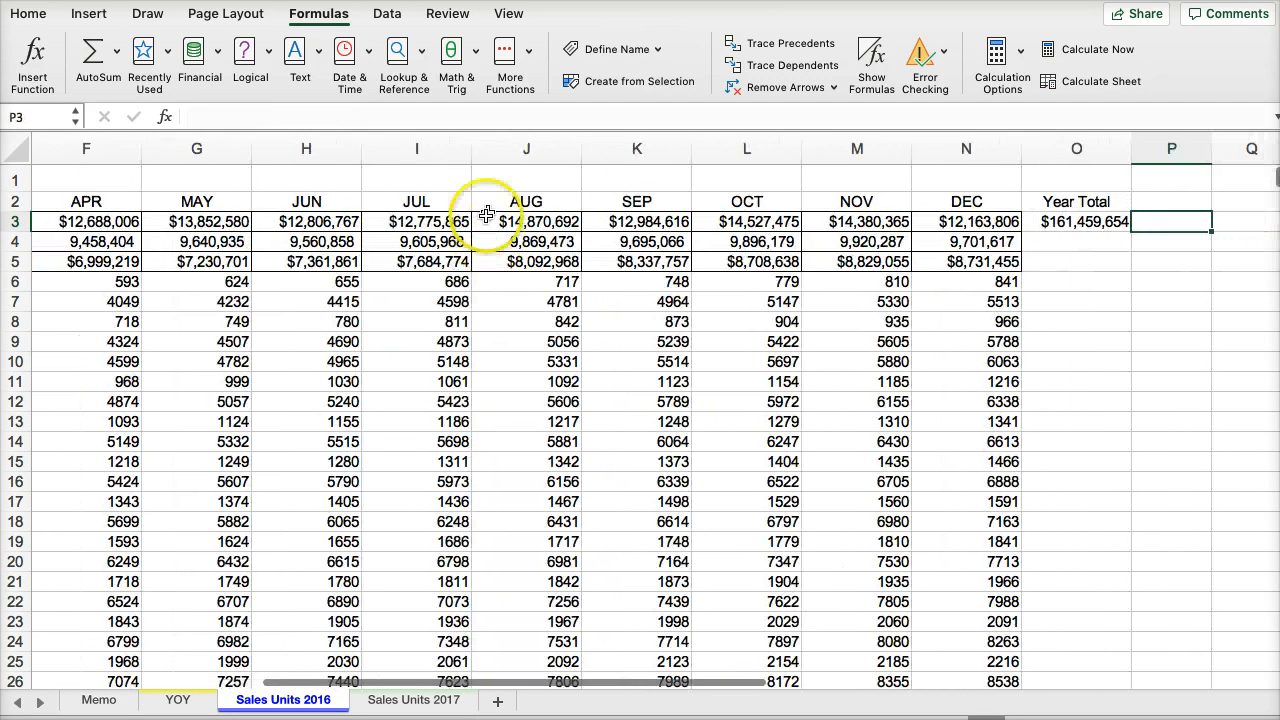
- Fill the Year Total sum formula from O3 down through the Total Units and Total Cost rows
click(1113, 227)
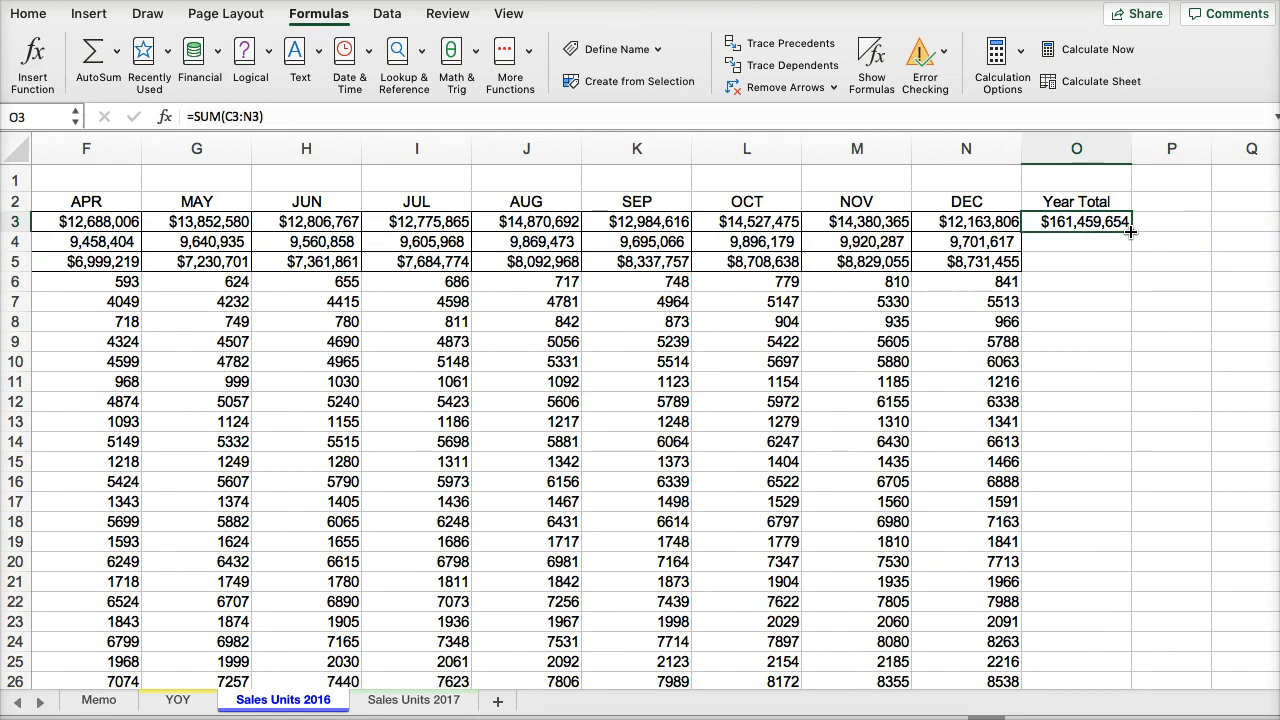
drag(1125, 268, 1125, 268)
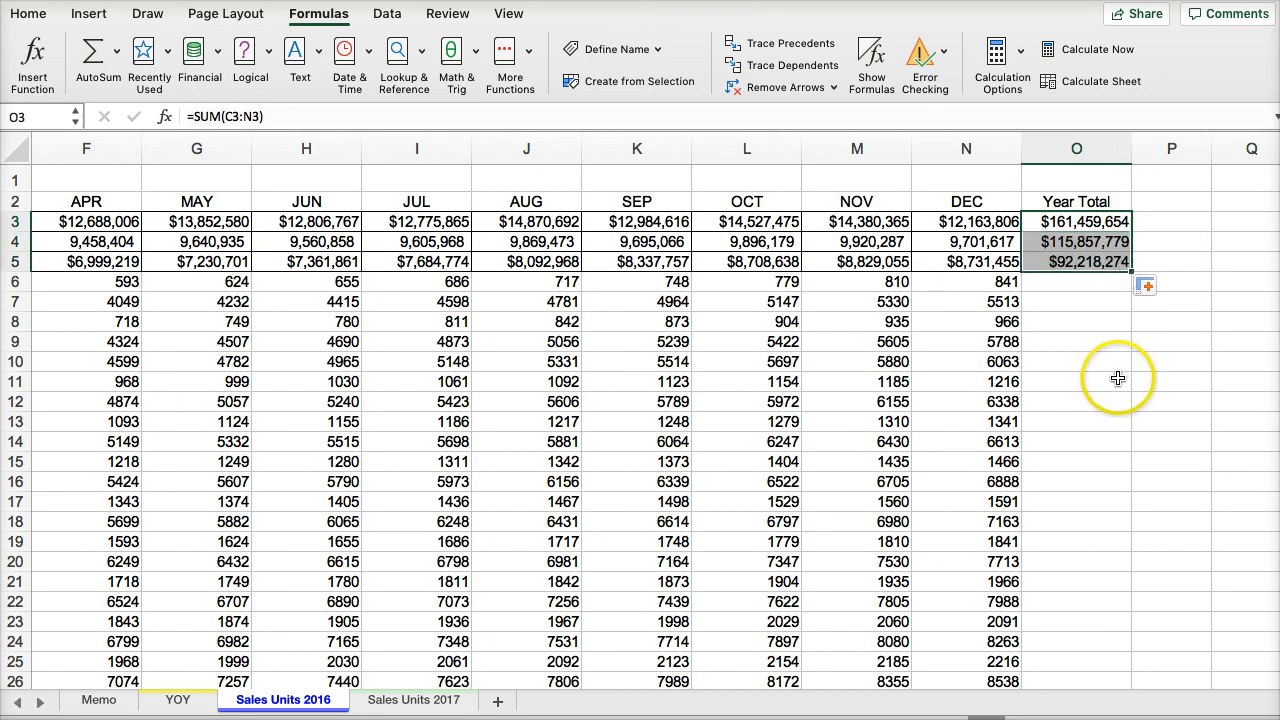
- Copy the Year Total cells O2:O5 into O2 of Sales Units 2017 and autofit the width of column O
drag(1092, 204, 1098, 258)
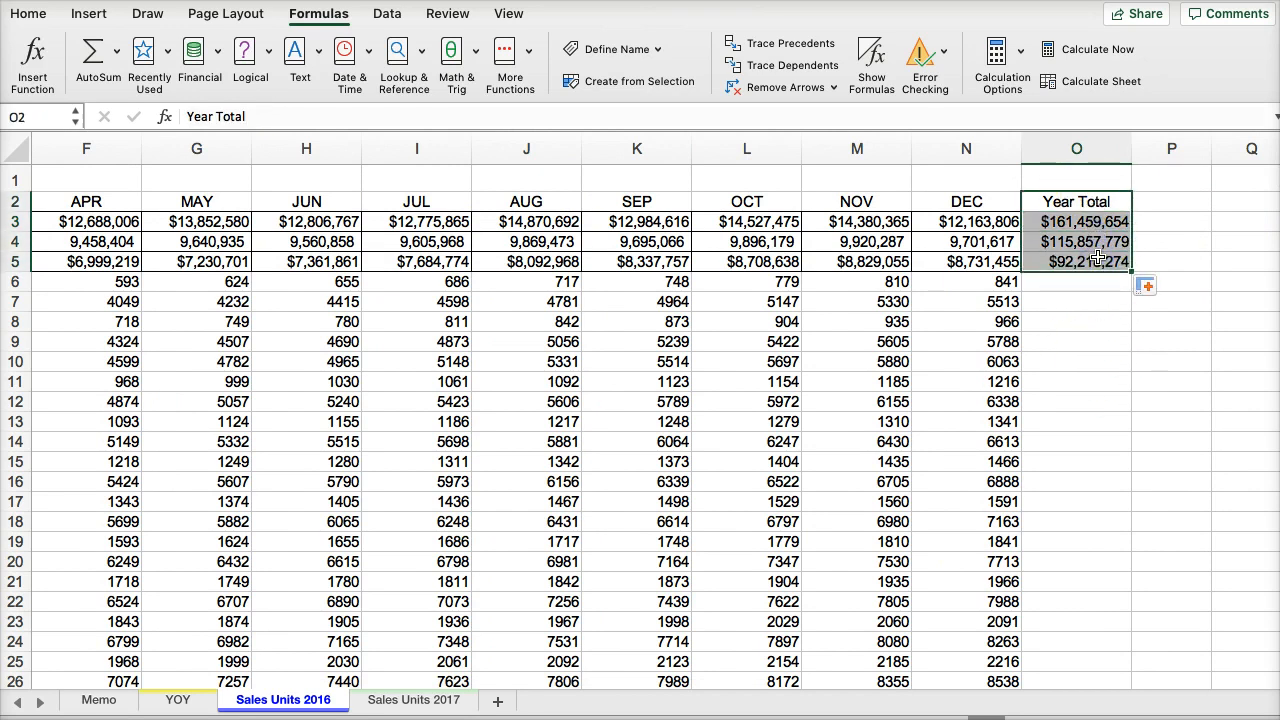
click(428, 703)
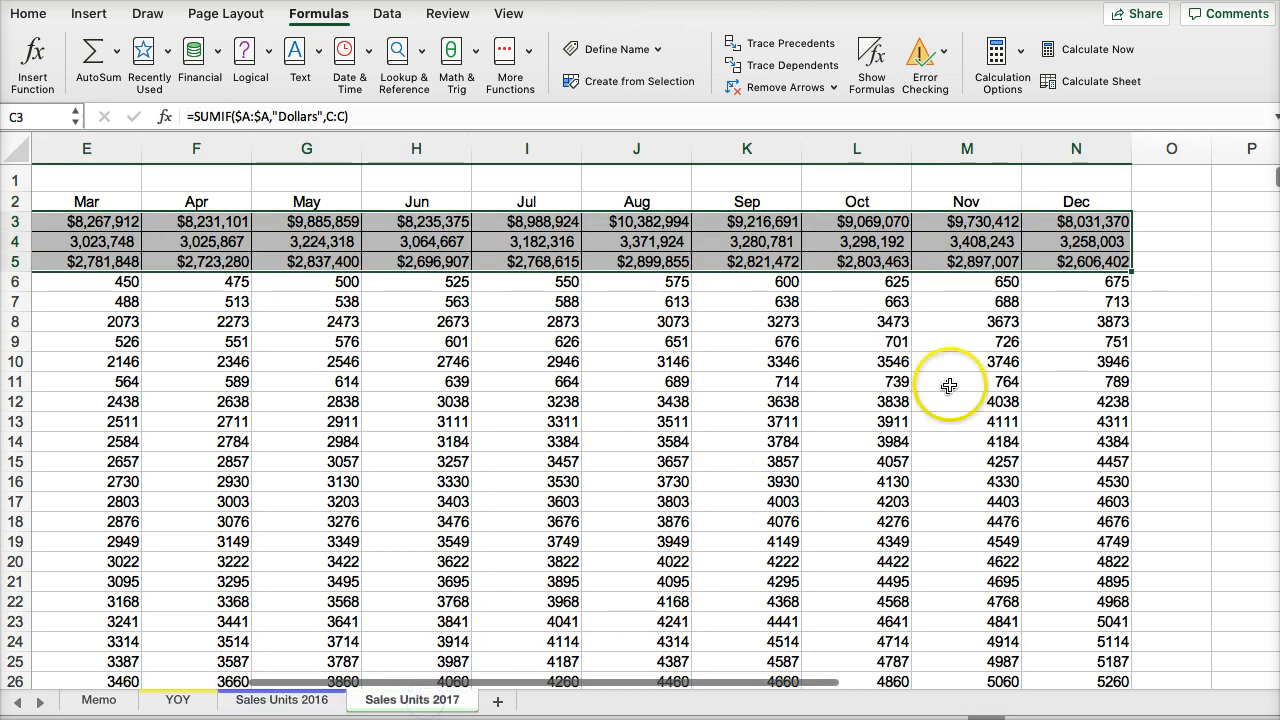
click(1156, 201)
key(super+v)
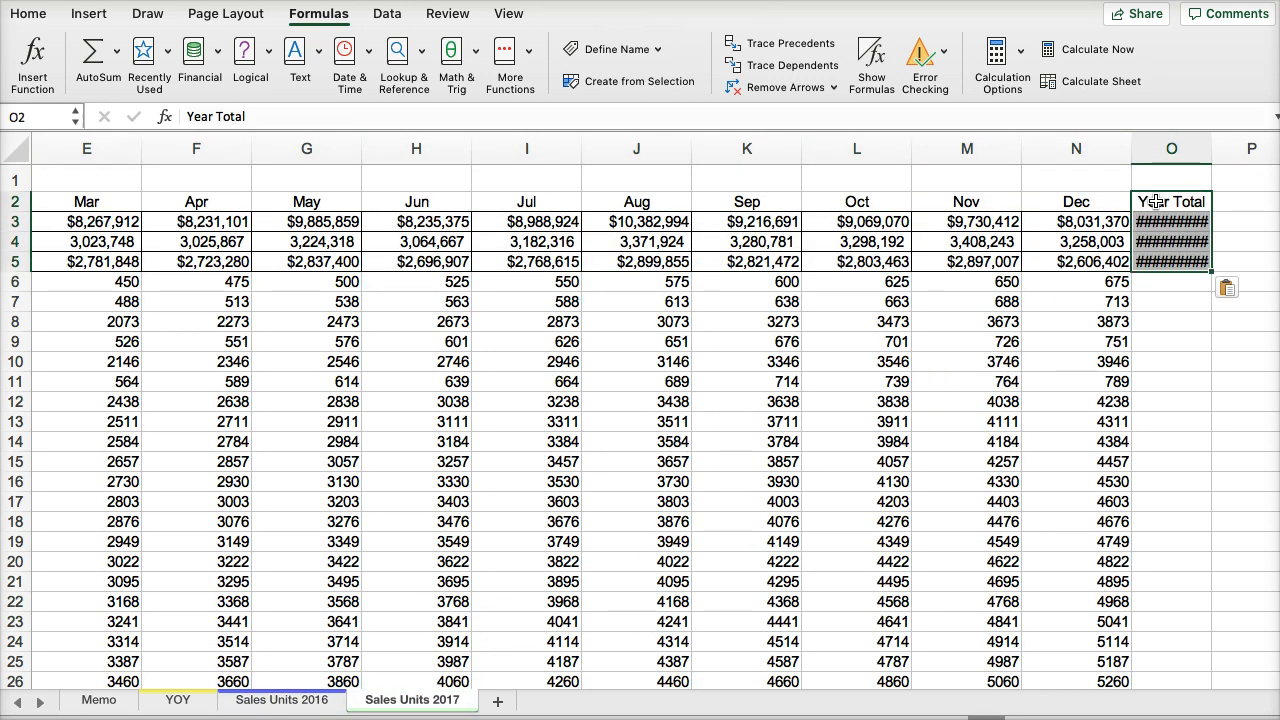
double_click(1213, 147)
click(1197, 341)
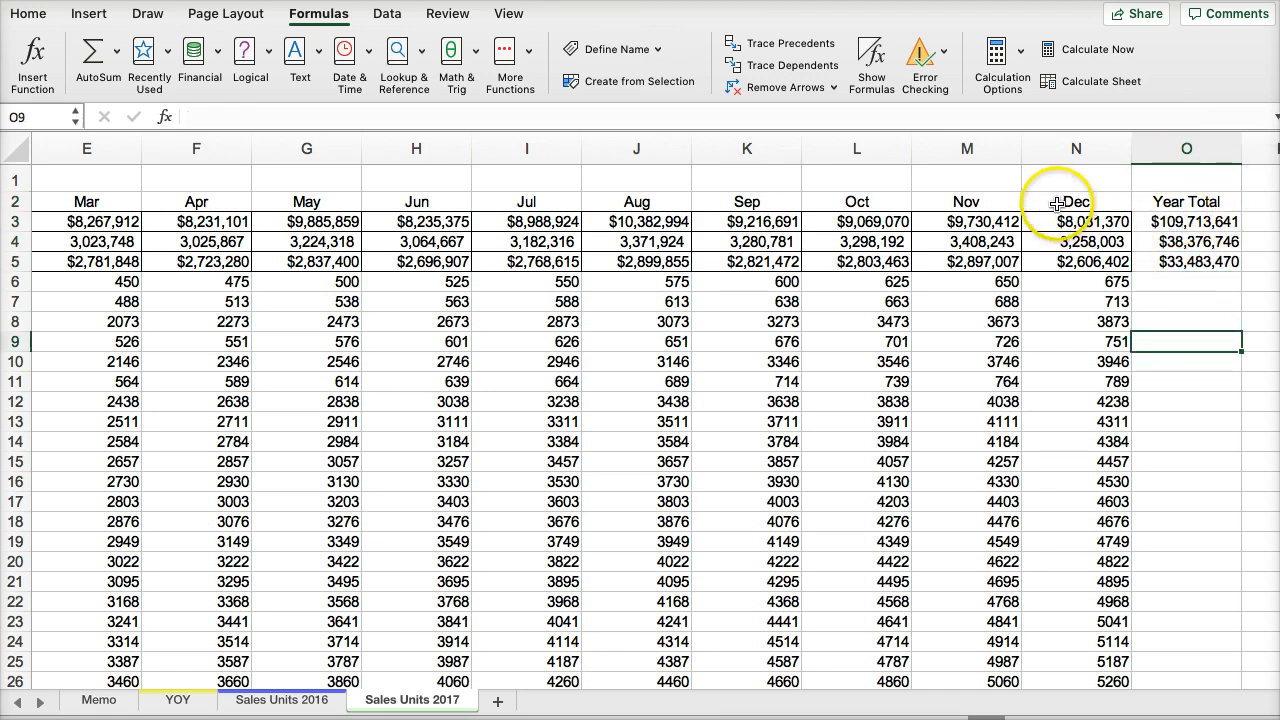
- Try to copy the December cells' formatting from N2:N5 onto the year totals starting at O3, and undo it
drag(1057, 204, 1068, 261)
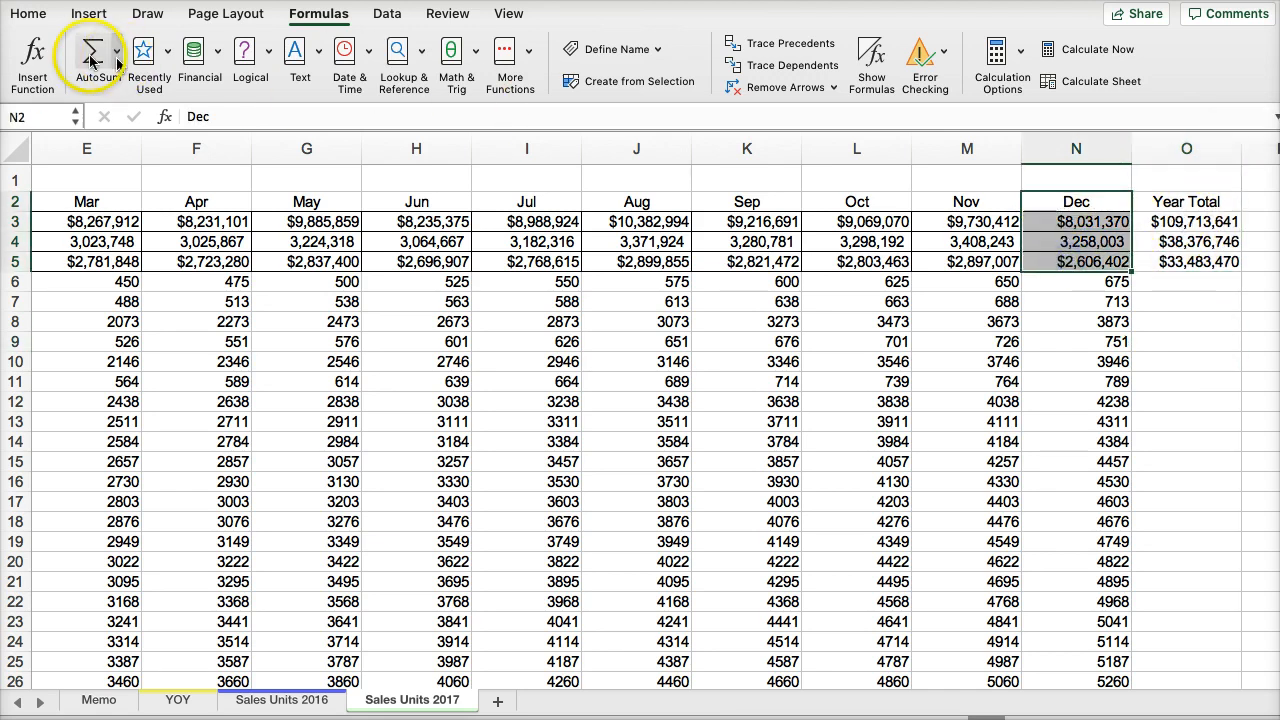
click(29, 13)
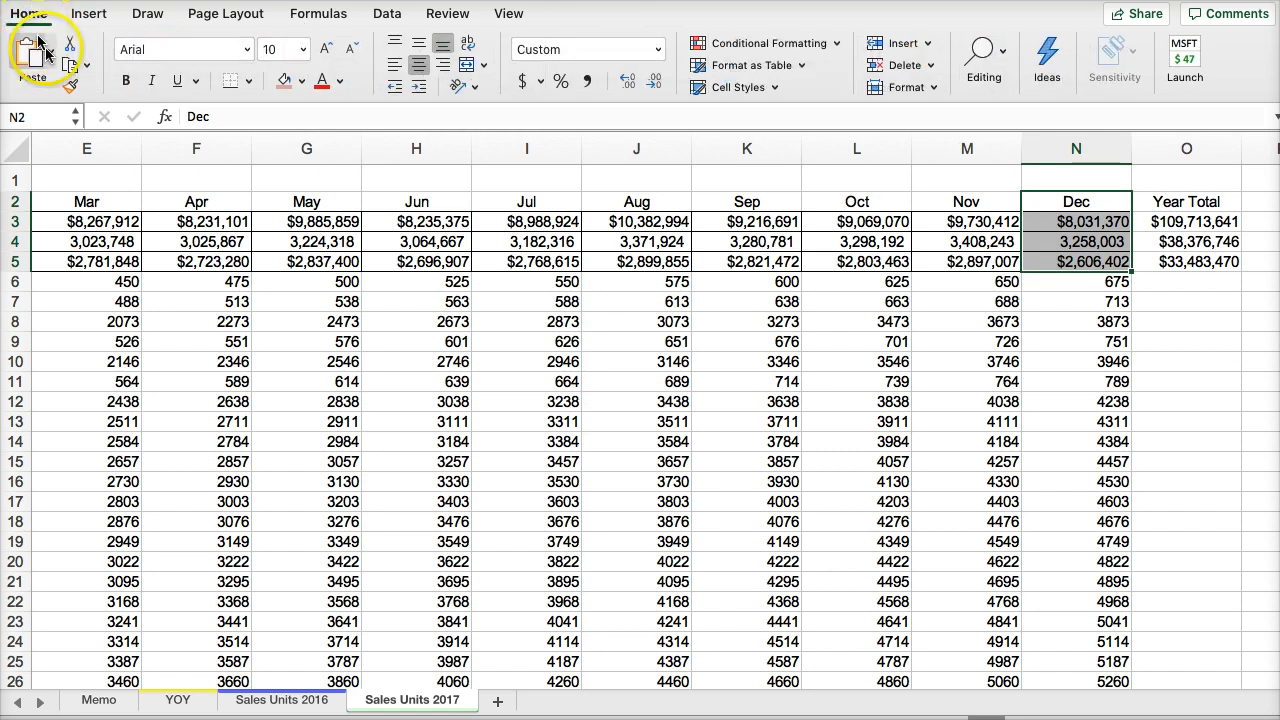
click(70, 86)
click(1152, 222)
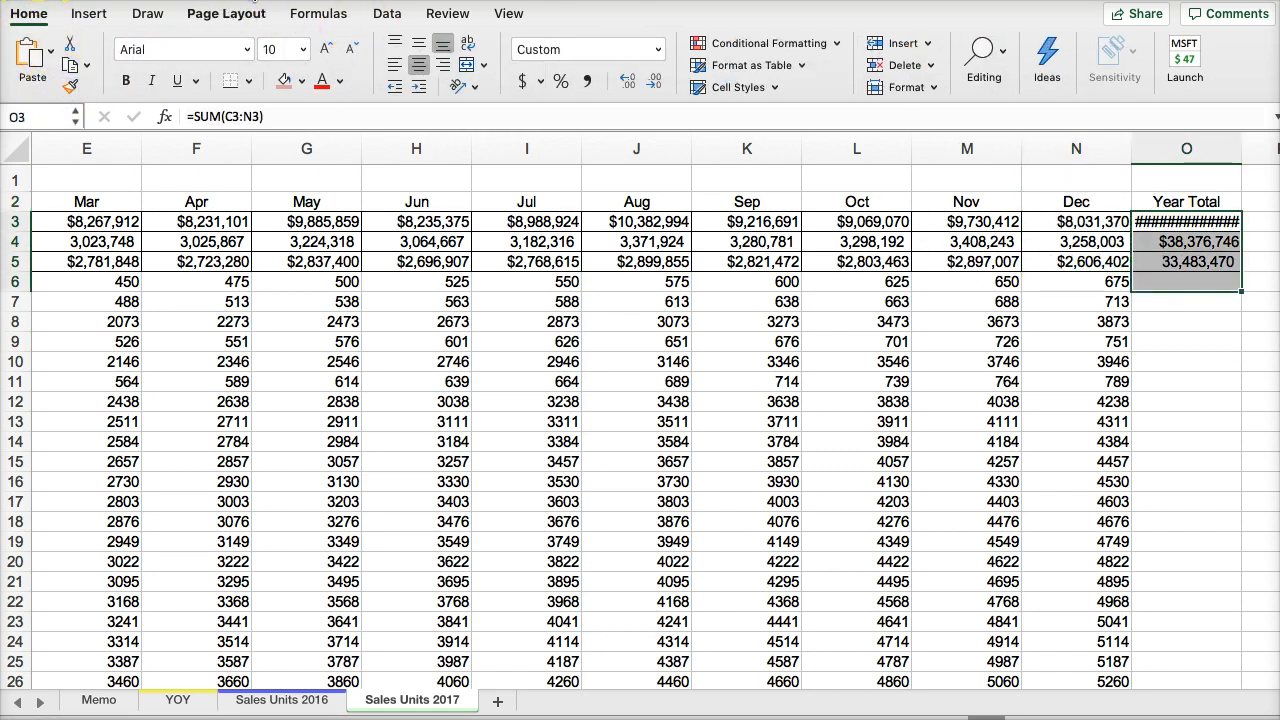
key(super+z)
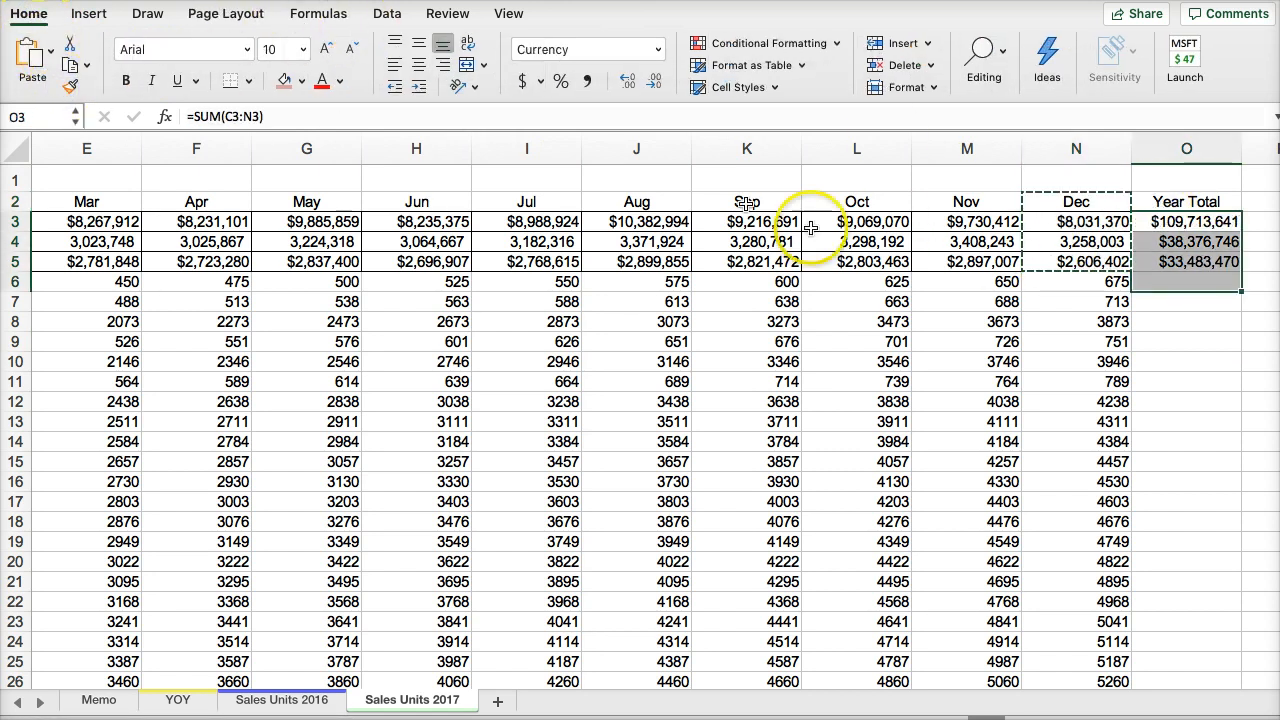
- Copy the December cells' formatting from N2:N5 onto the Year Total cells O2:O5 in Sales Units 2017
click(1162, 201)
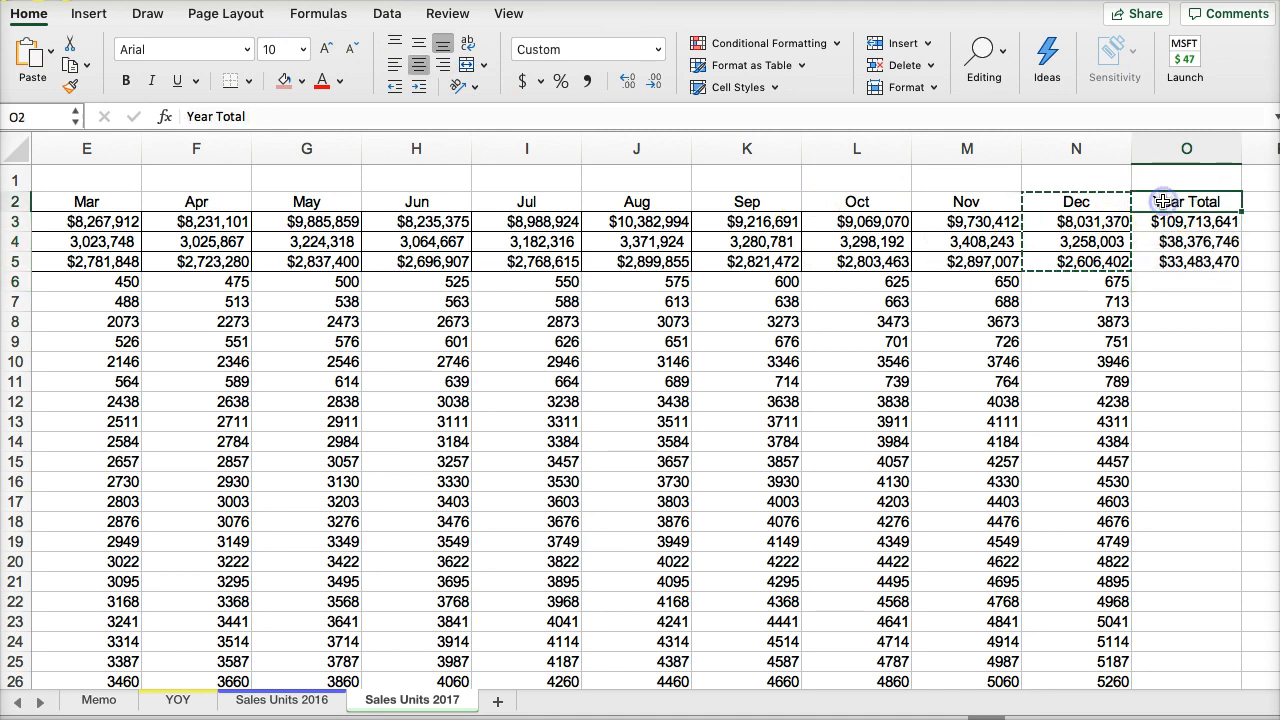
click(76, 88)
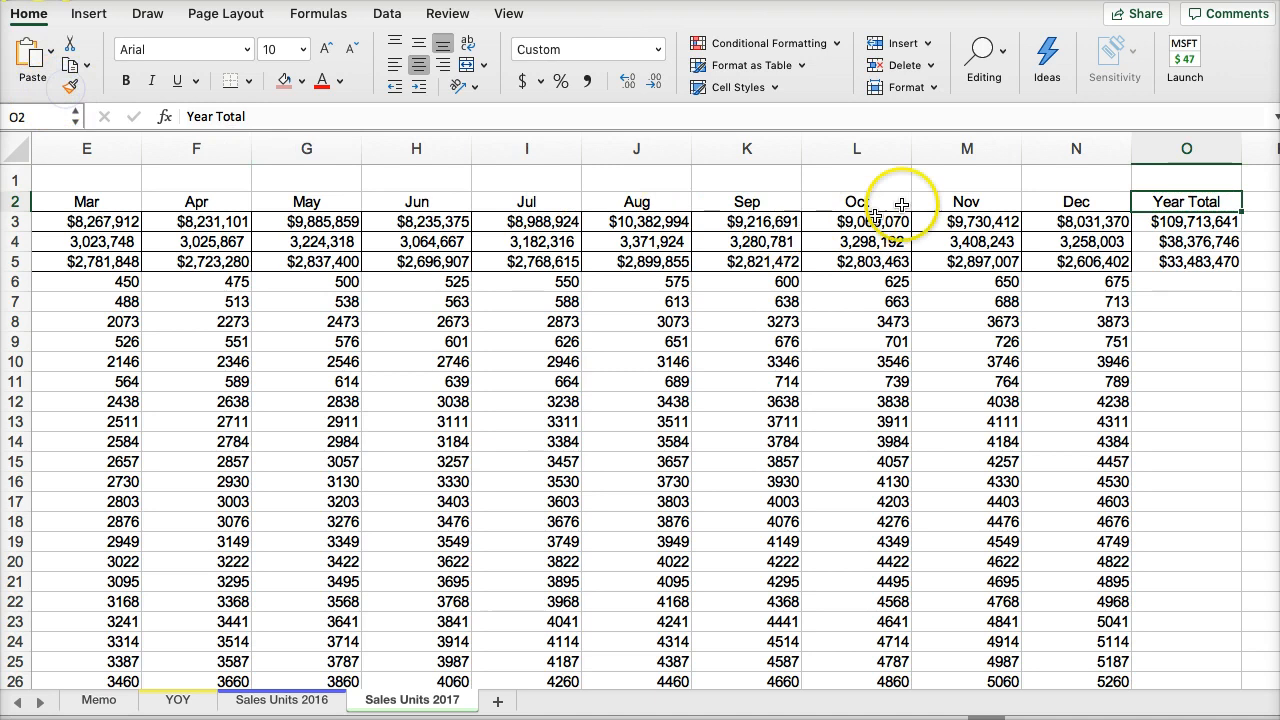
drag(1066, 201, 1072, 262)
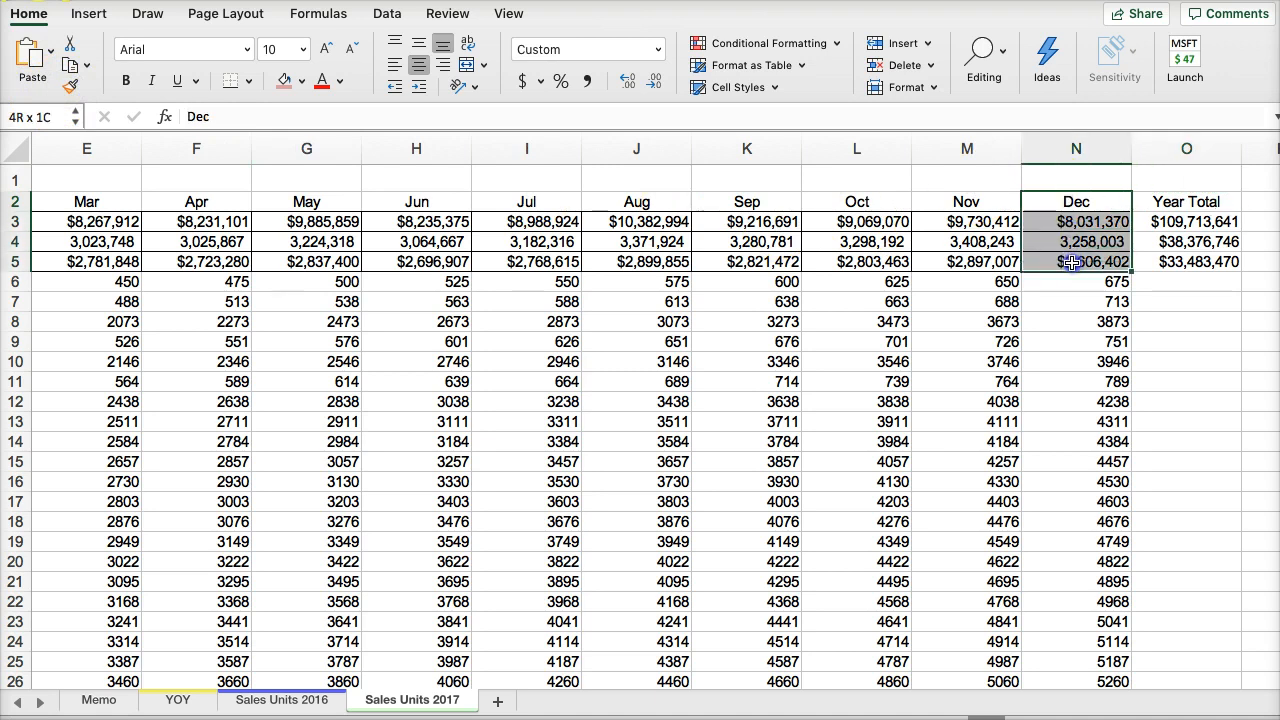
click(71, 87)
click(1180, 198)
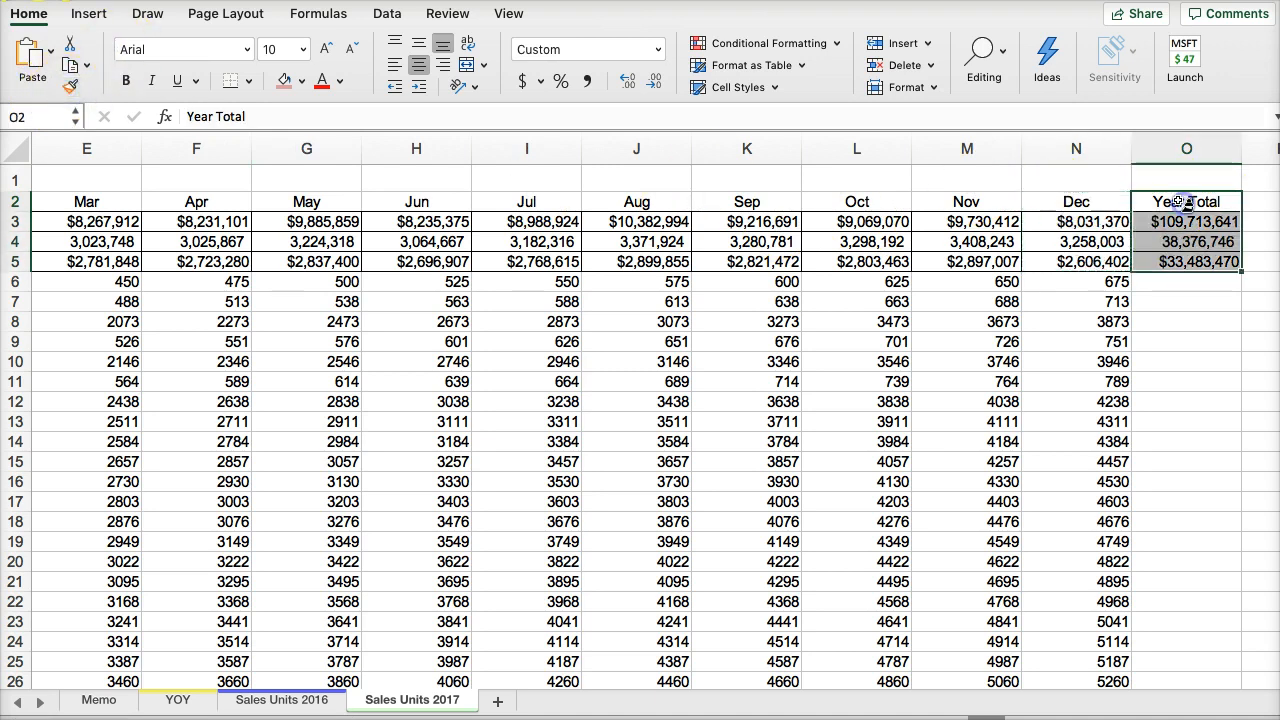
click(1070, 341)
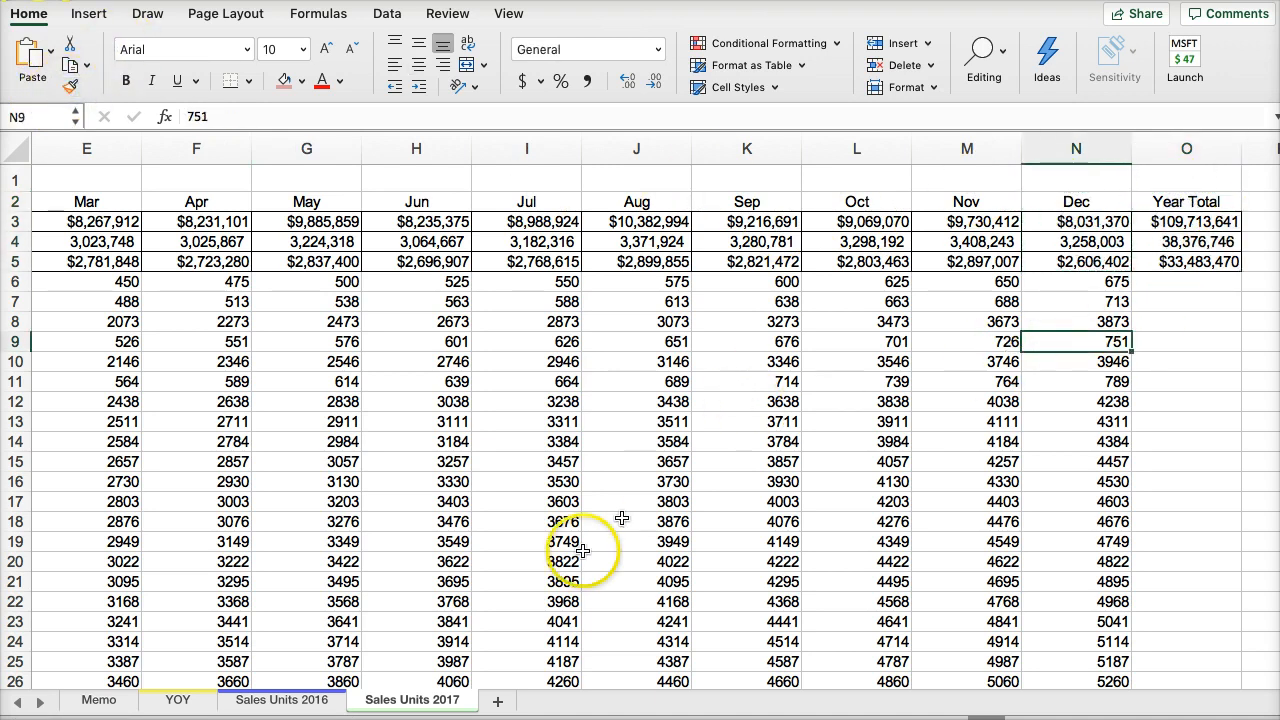
- In Sales Units 2016, copy the formatting of the DEC cells starting at N2 onto the Year Total column from O2 down
click(282, 699)
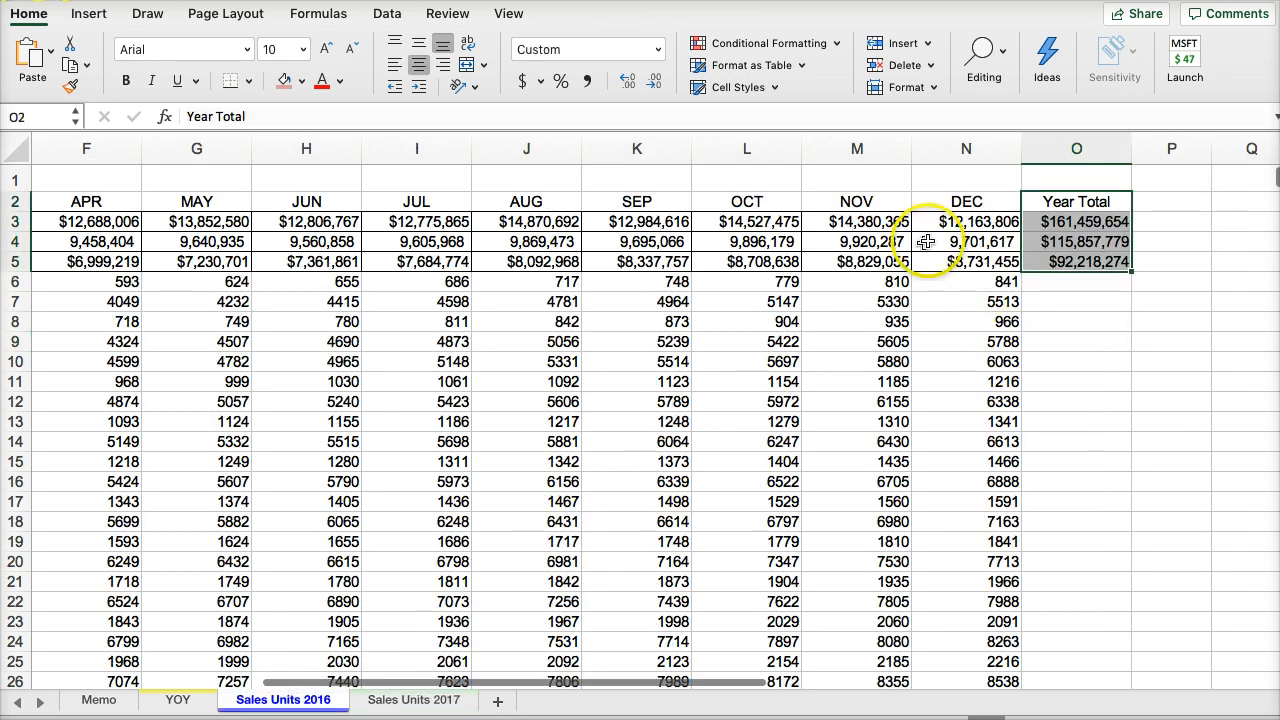
drag(966, 201, 960, 281)
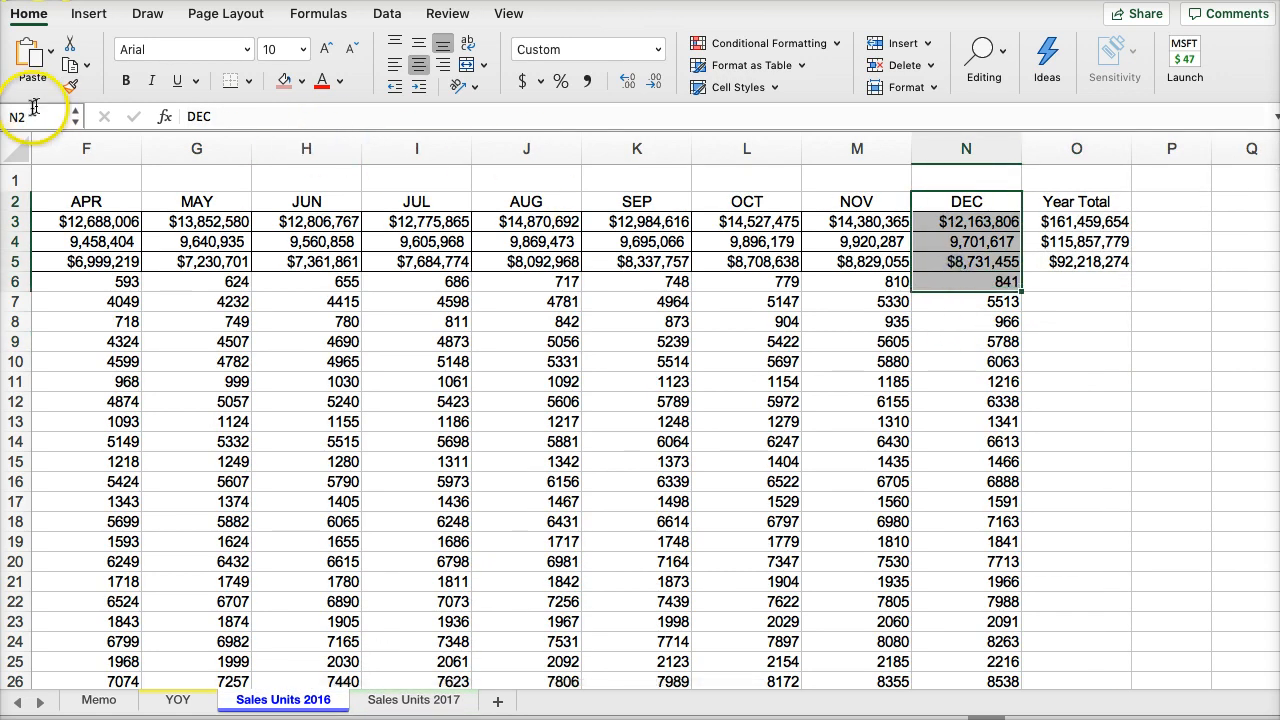
click(66, 92)
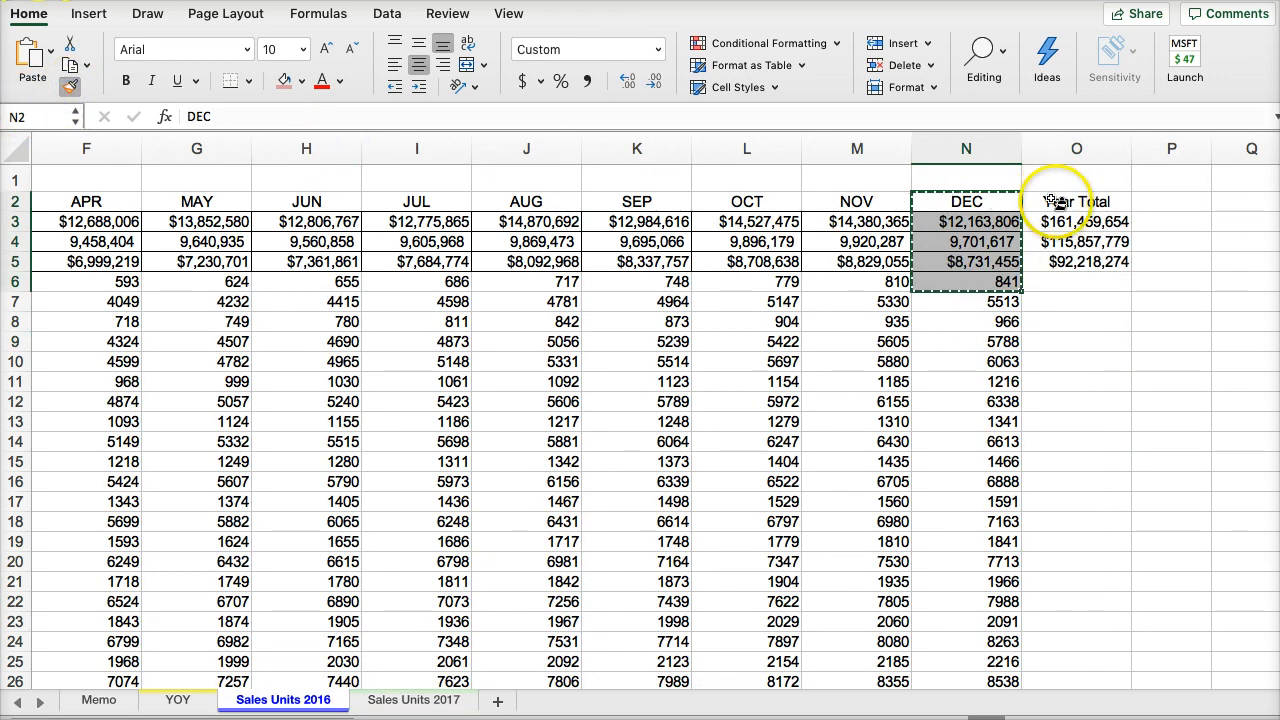
drag(1062, 203, 1033, 285)
click(893, 343)
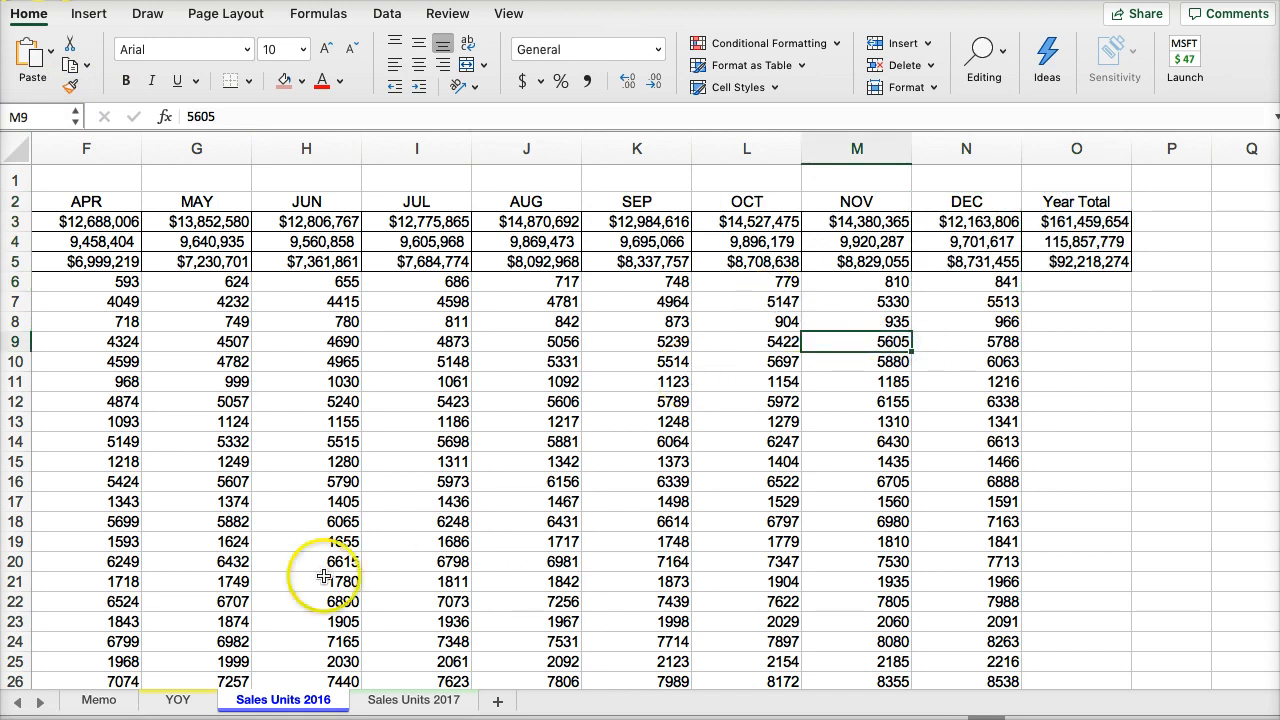
- Reread the memo's tasks and examine the item rows in the YOY sheet, including Avg Unit Price, Avg Unit Cost and Gross Margin
click(104, 698)
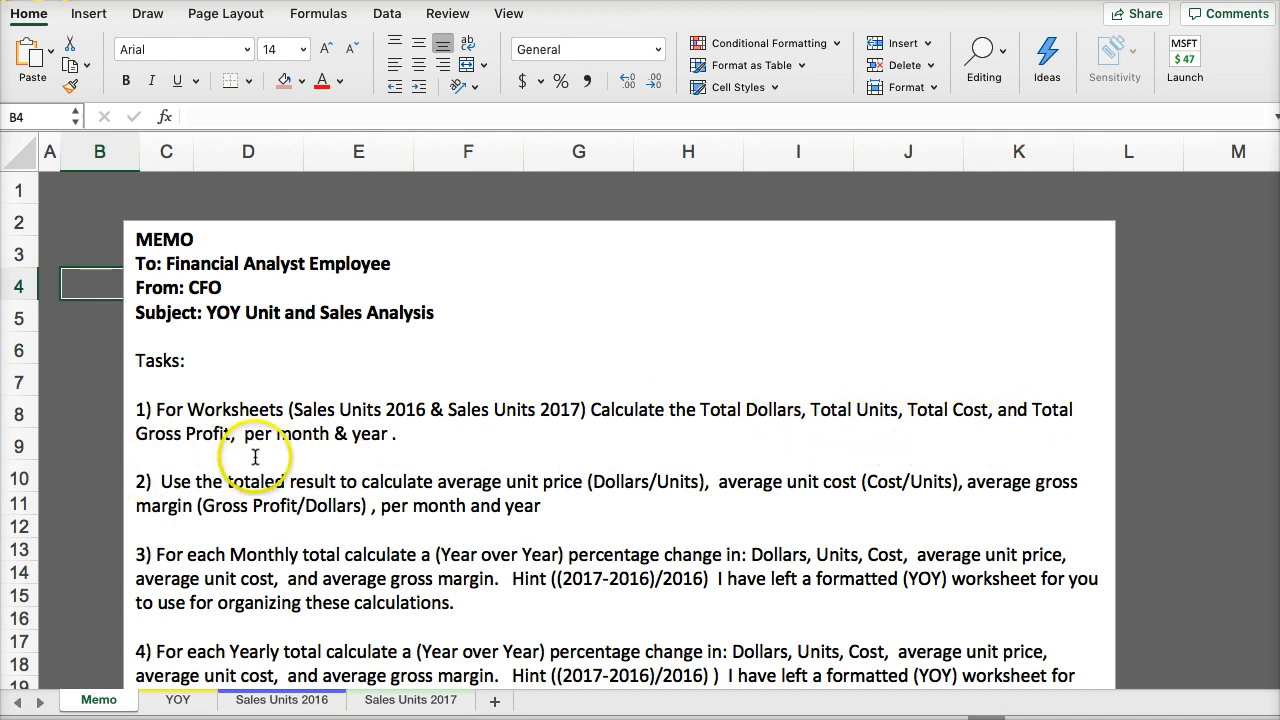
scroll(380, 443, down, 1)
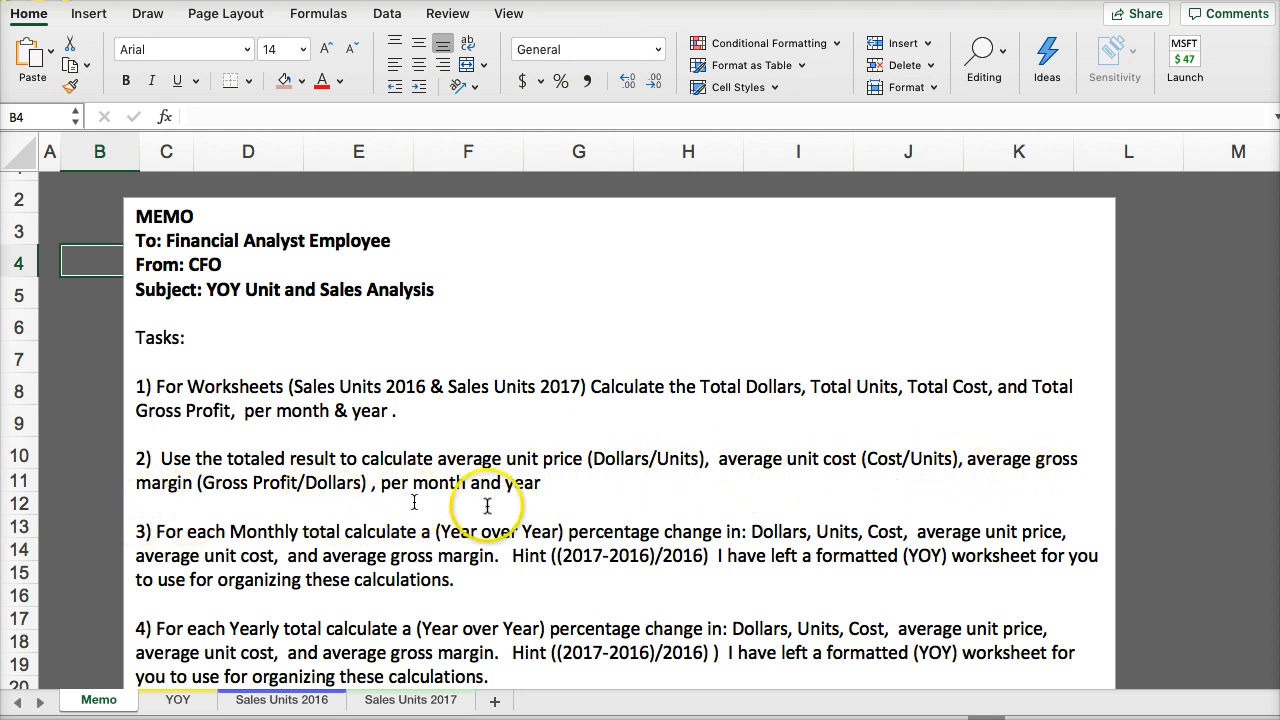
click(310, 700)
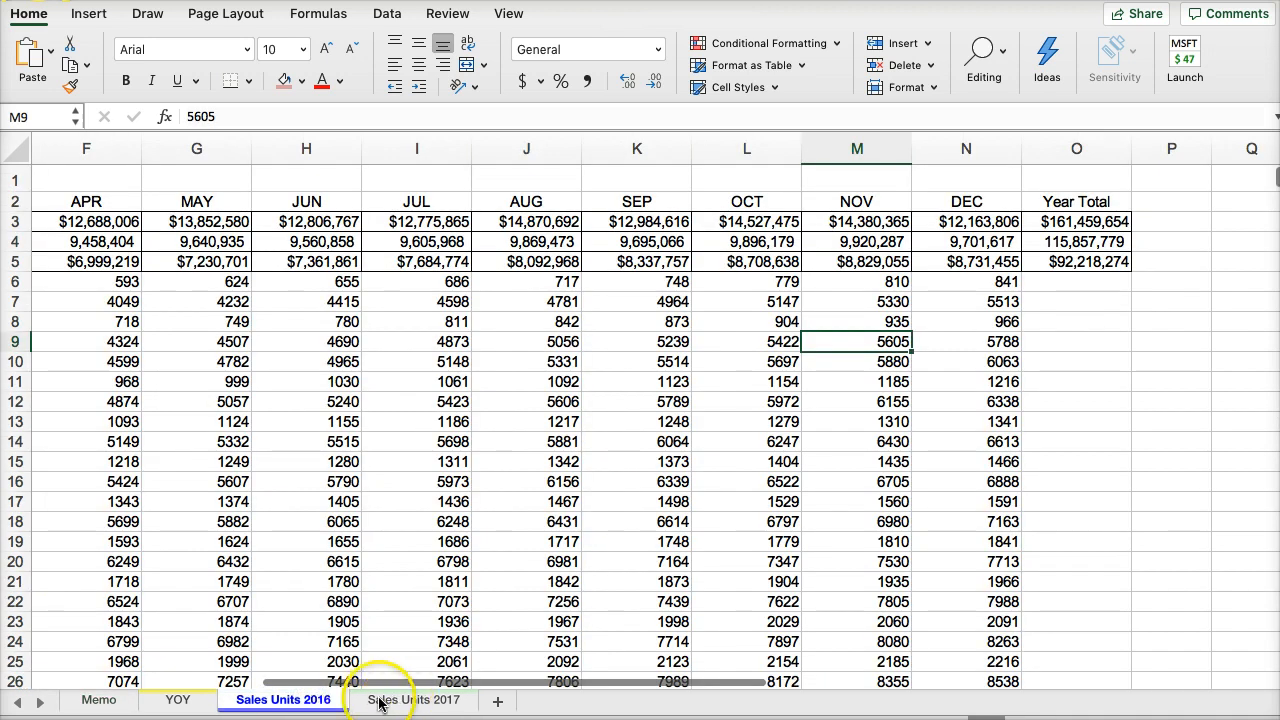
click(176, 700)
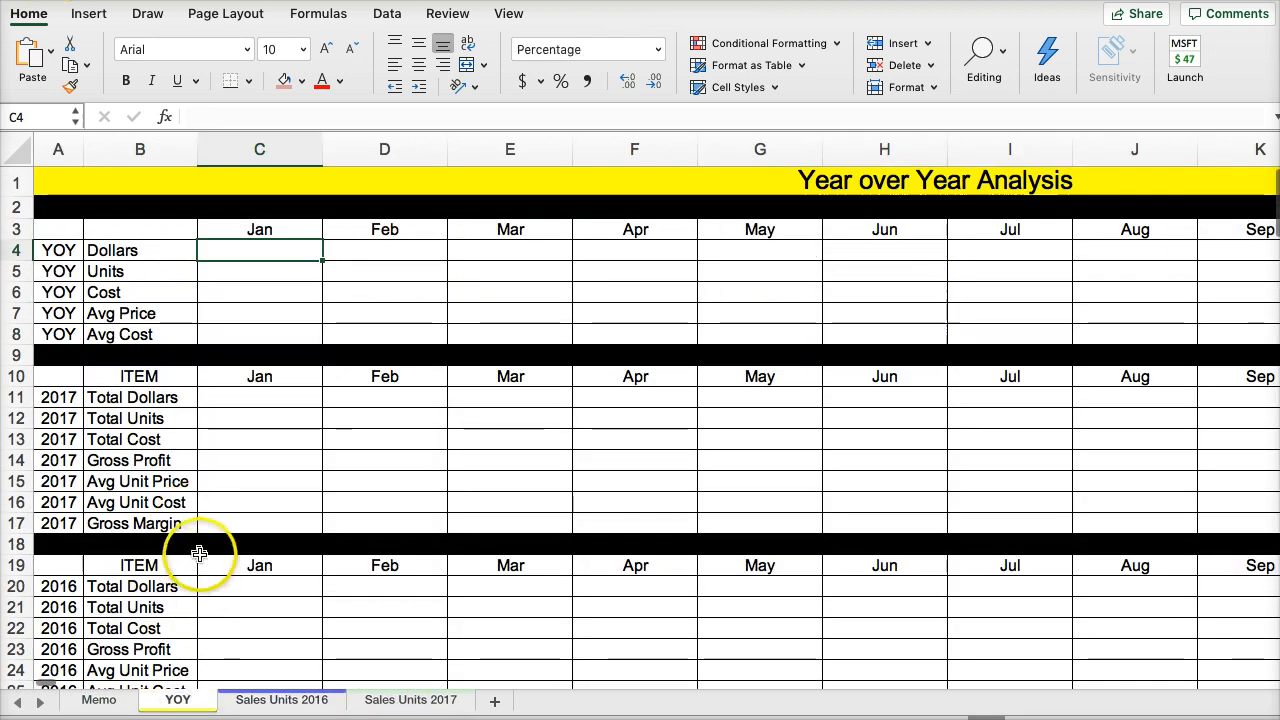
scroll(151, 545, down, 1)
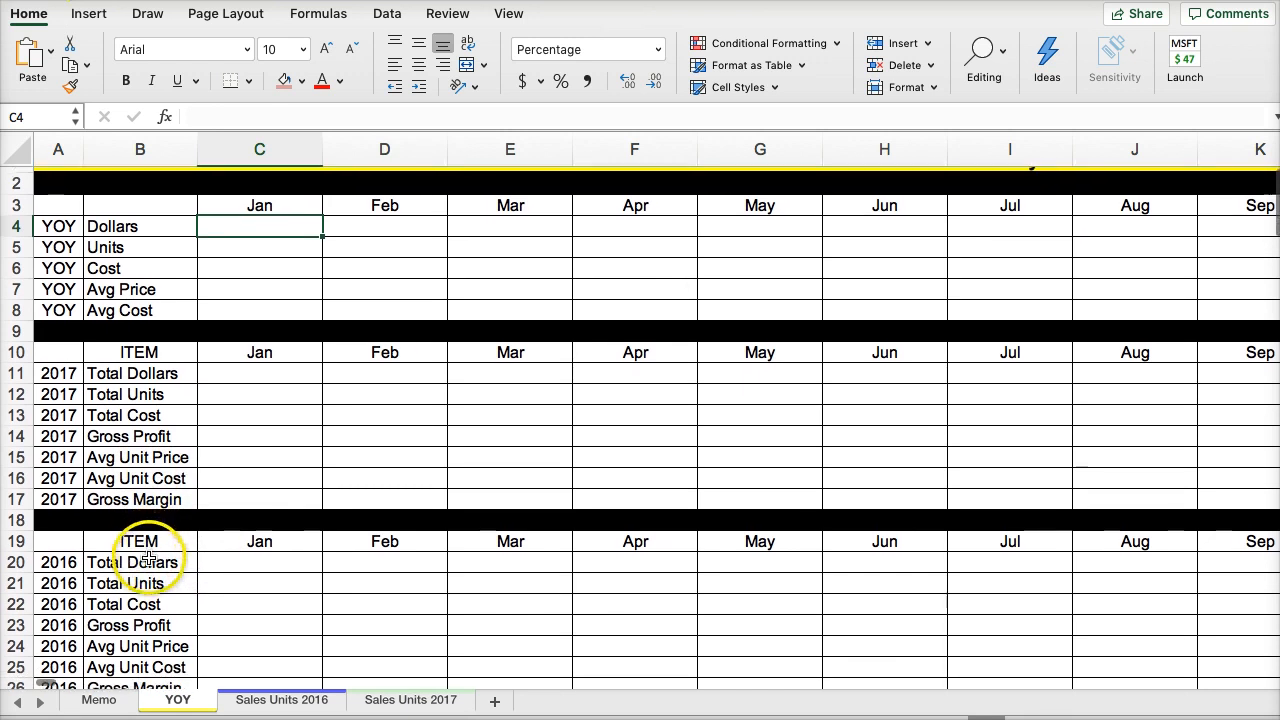
scroll(152, 550, down, 2)
scroll(170, 430, up, 3)
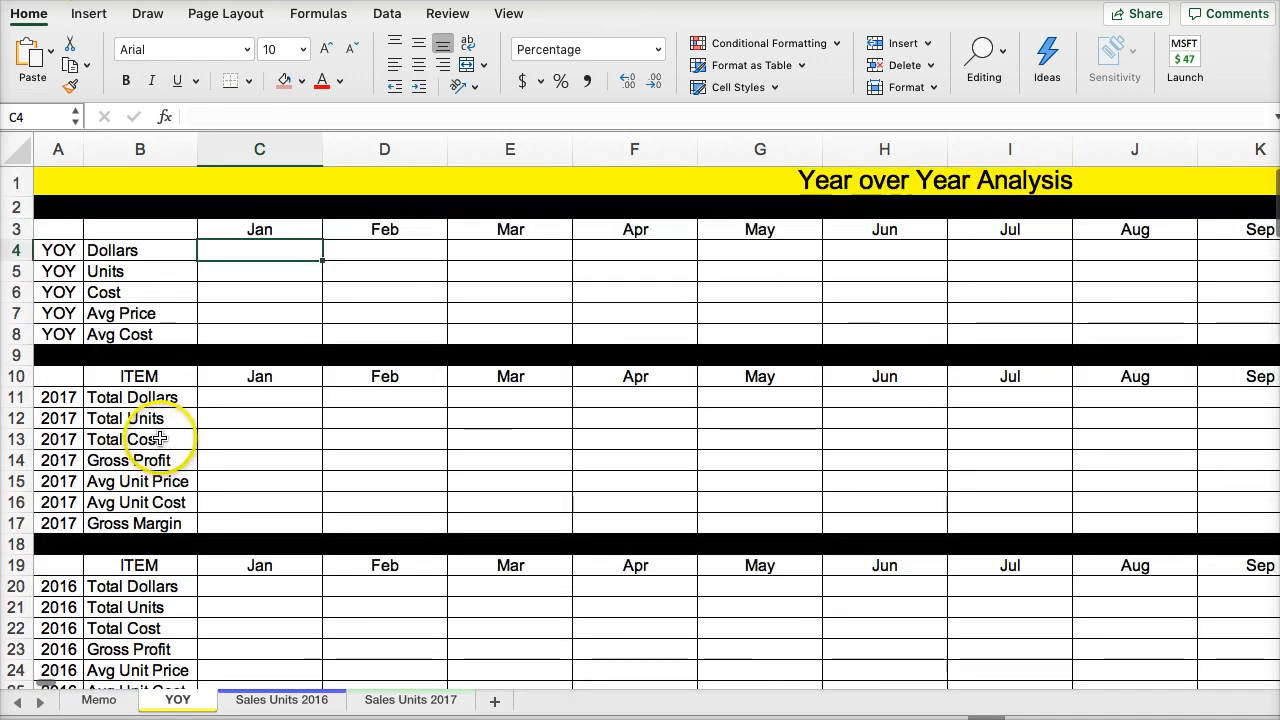
scroll(114, 517, down, 1)
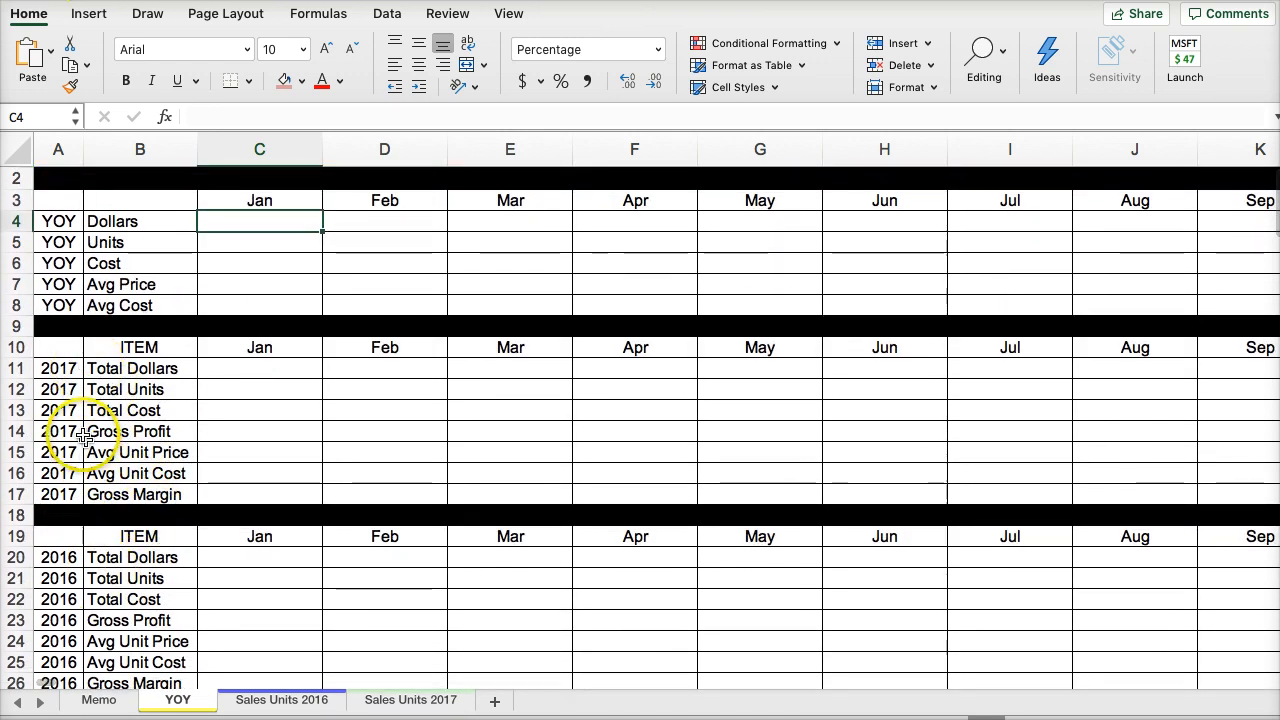
click(111, 455)
click(111, 472)
click(111, 492)
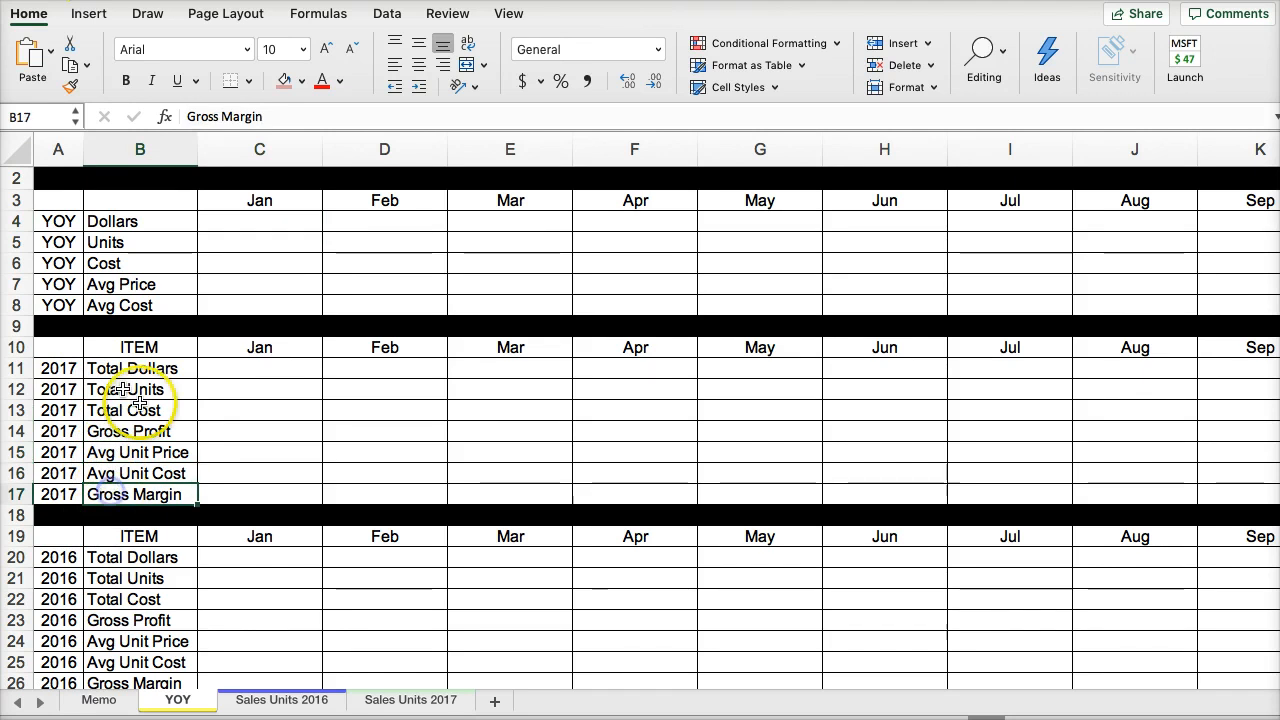
scroll(140, 400, up, 1)
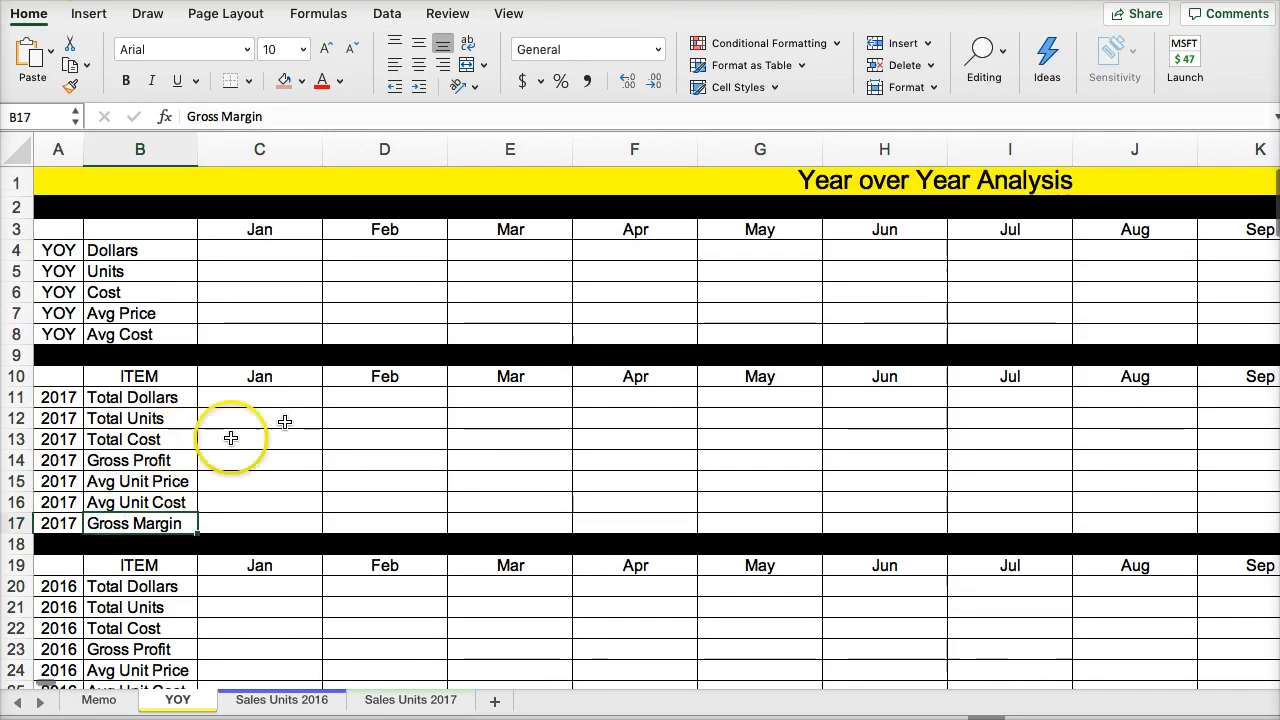
- Compare the total rows at the start of Sales Units 2016 with the 2017 and 2016 item rows in YOY
click(270, 701)
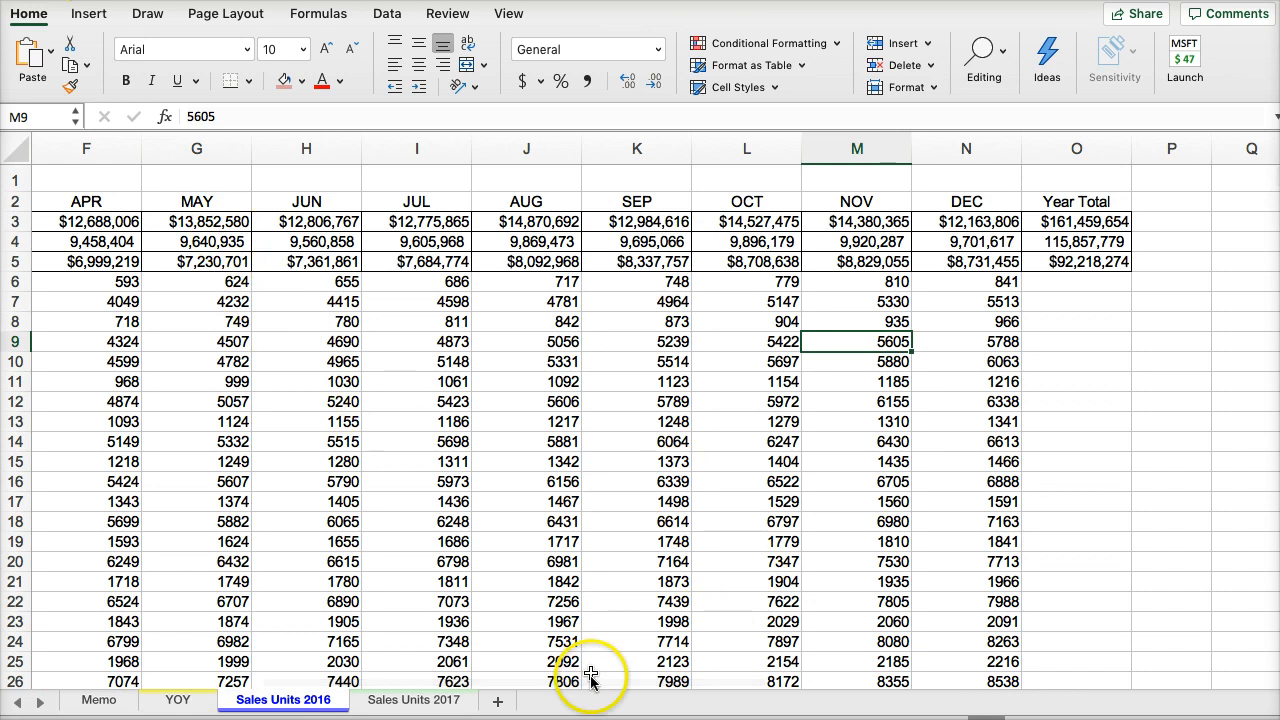
drag(650, 686, 322, 695)
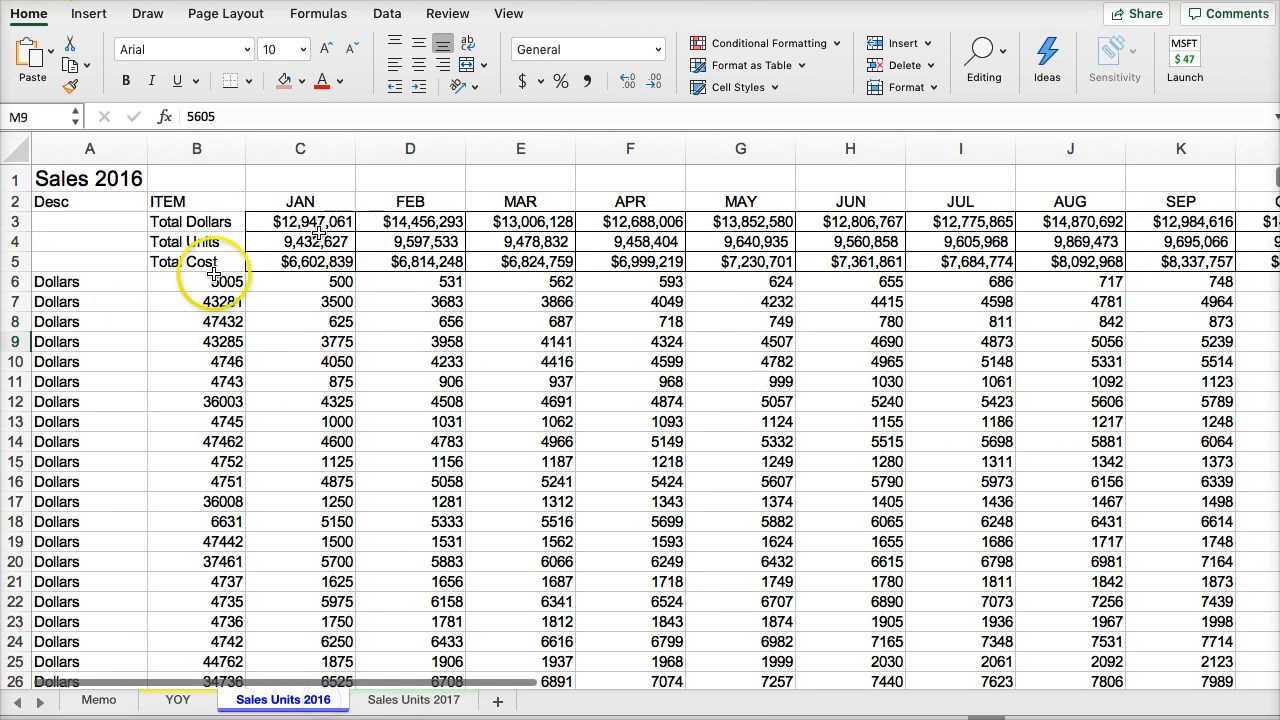
click(180, 700)
scroll(185, 632, down, 1)
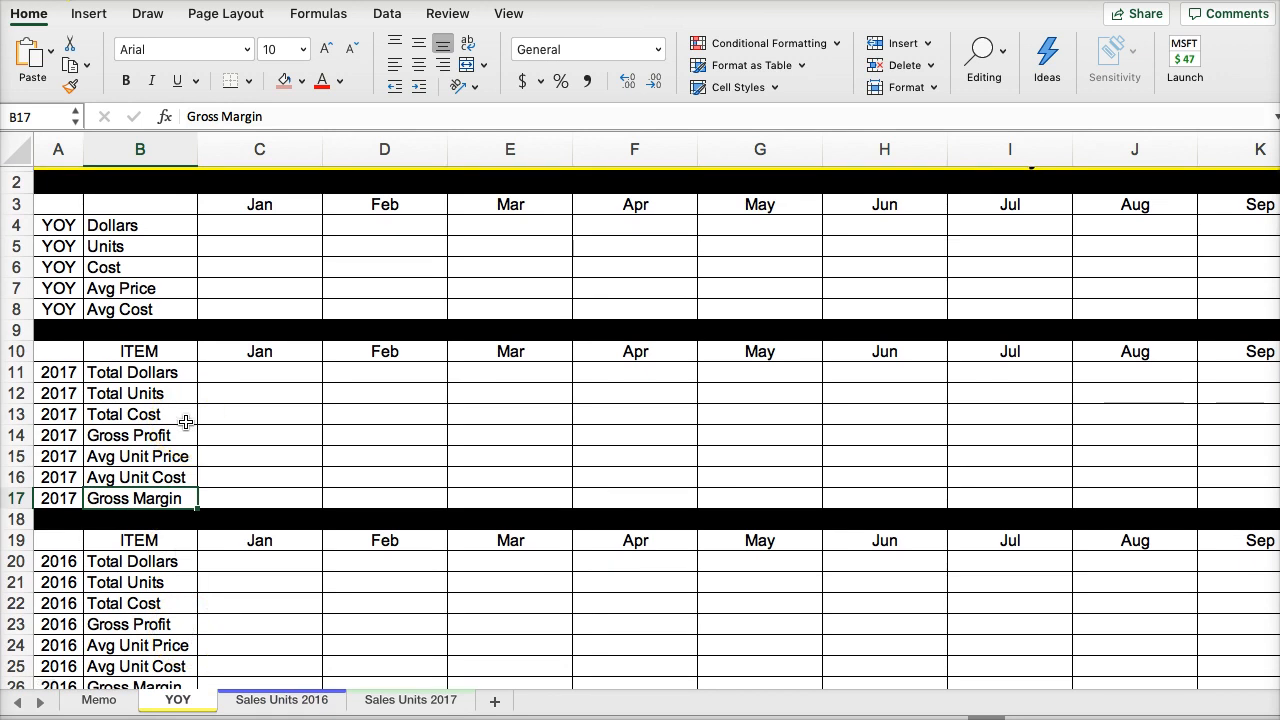
click(250, 700)
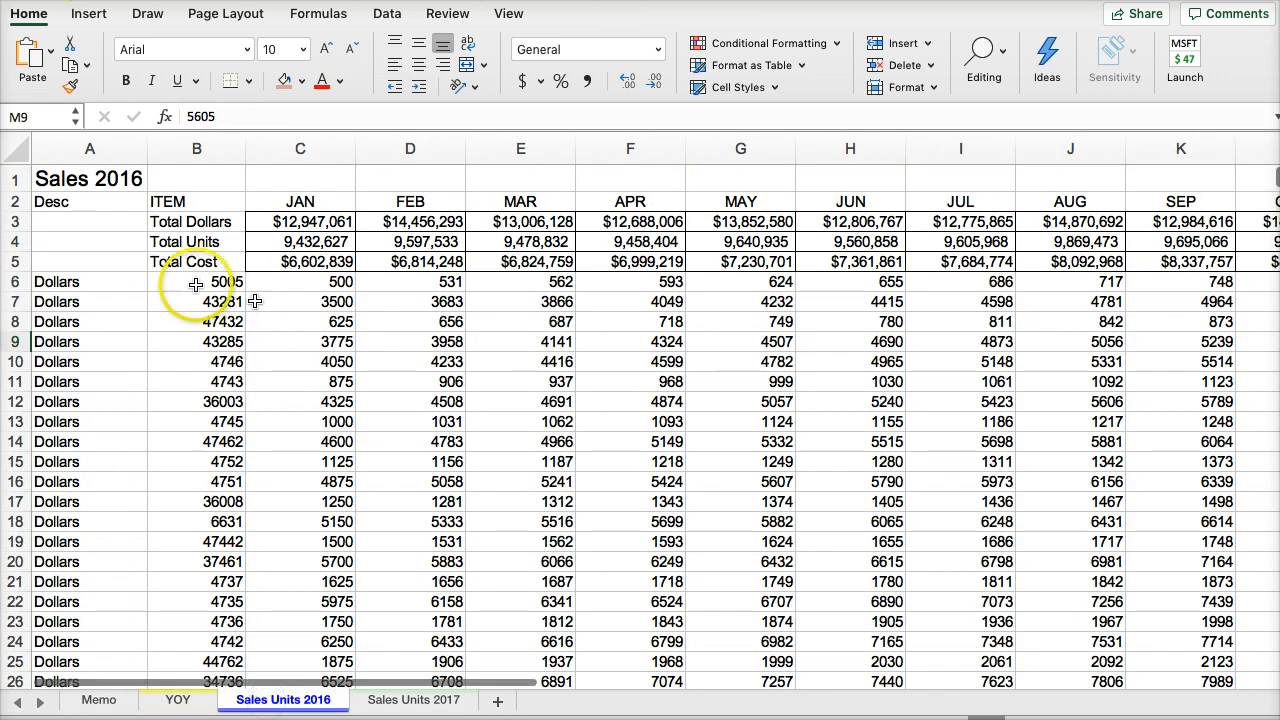
- Insert three blank rows at rows 6 to 8 of Sales Units 2016, directly below Total Cost
click(17, 281)
click(98, 700)
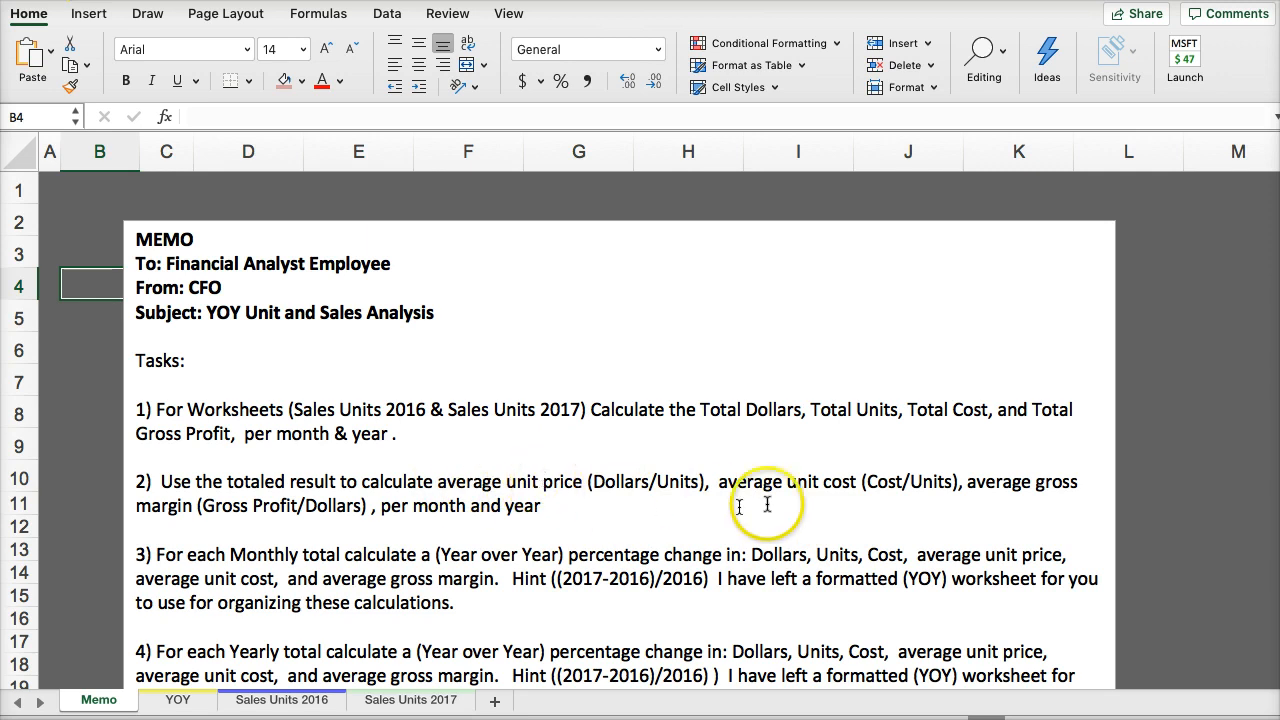
click(281, 700)
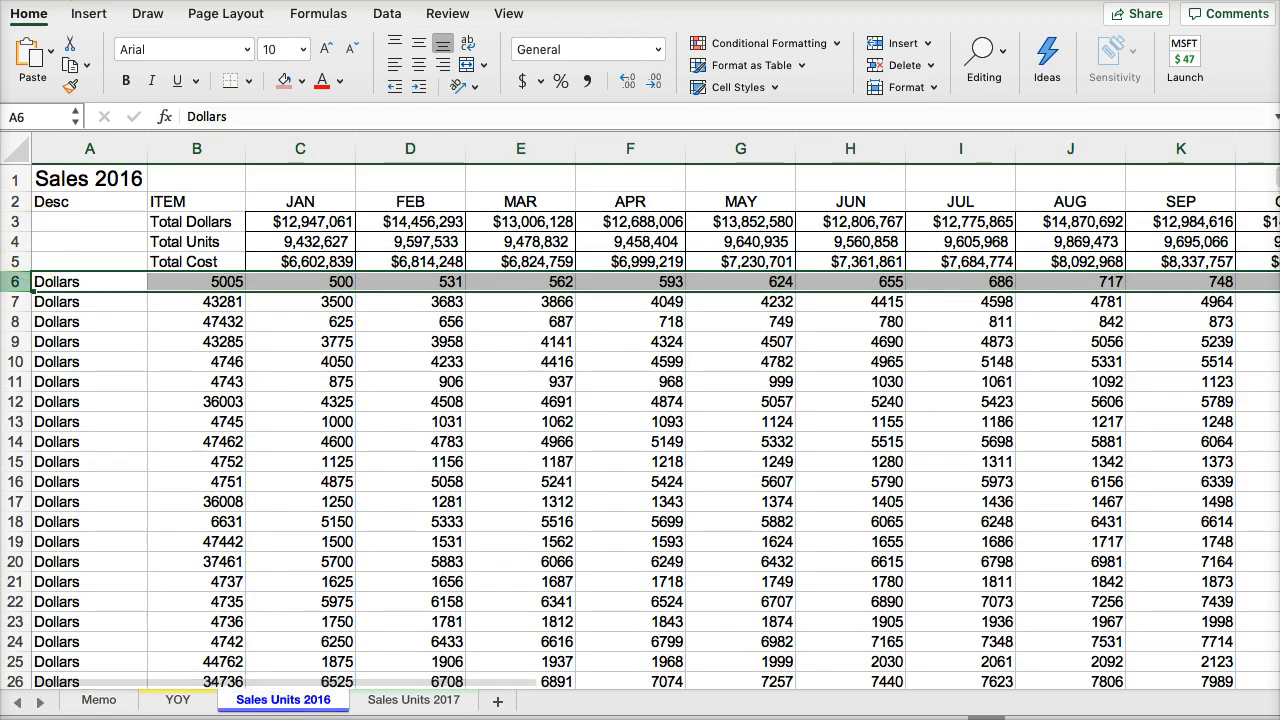
drag(17, 281, 15, 316)
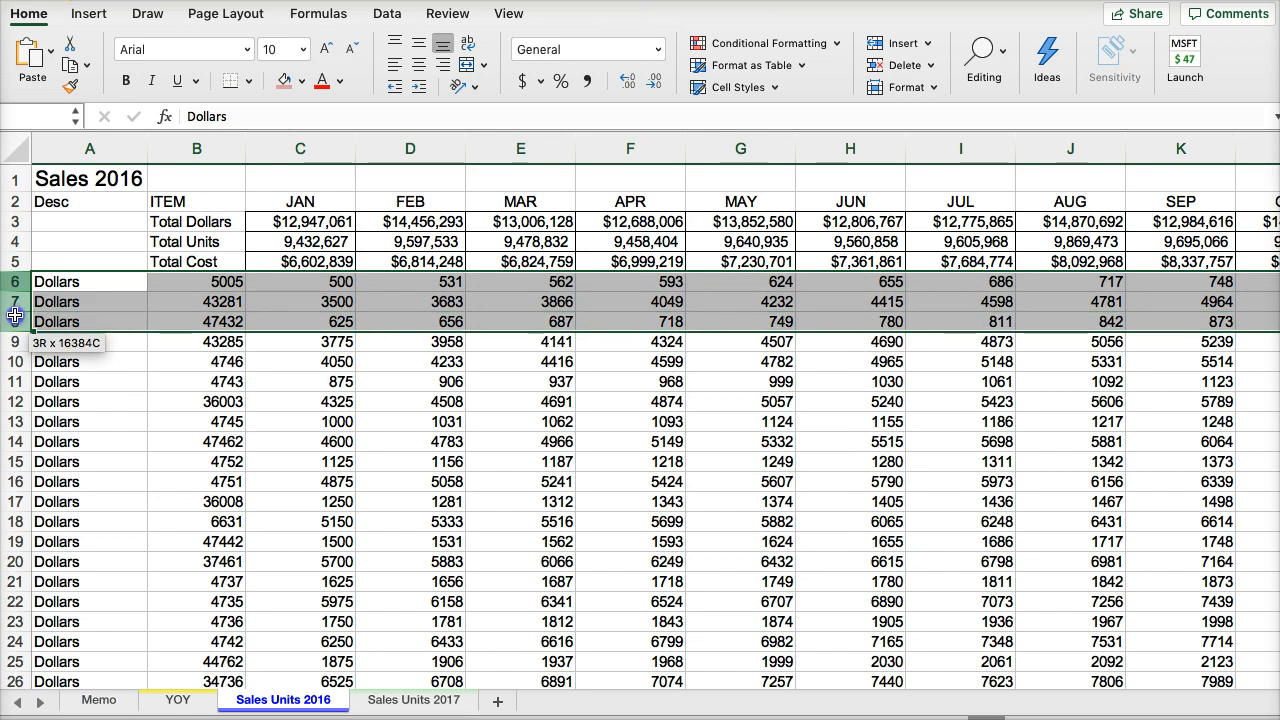
click(928, 45)
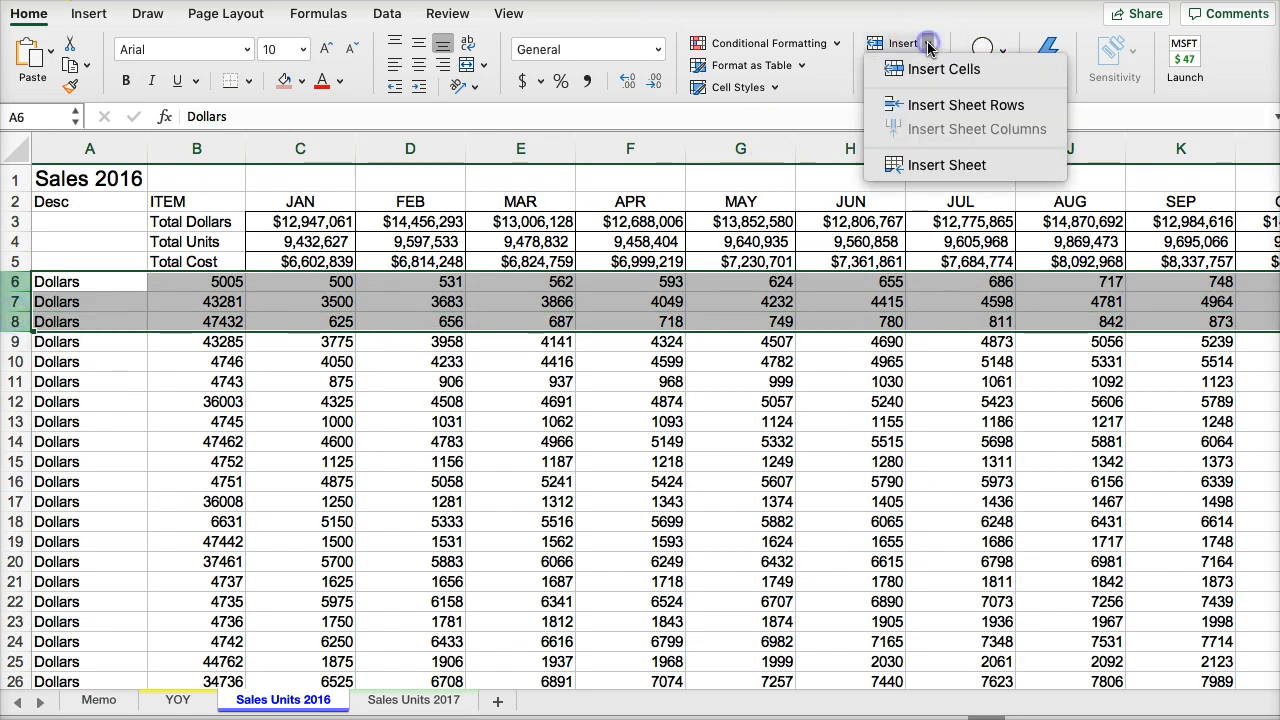
click(930, 107)
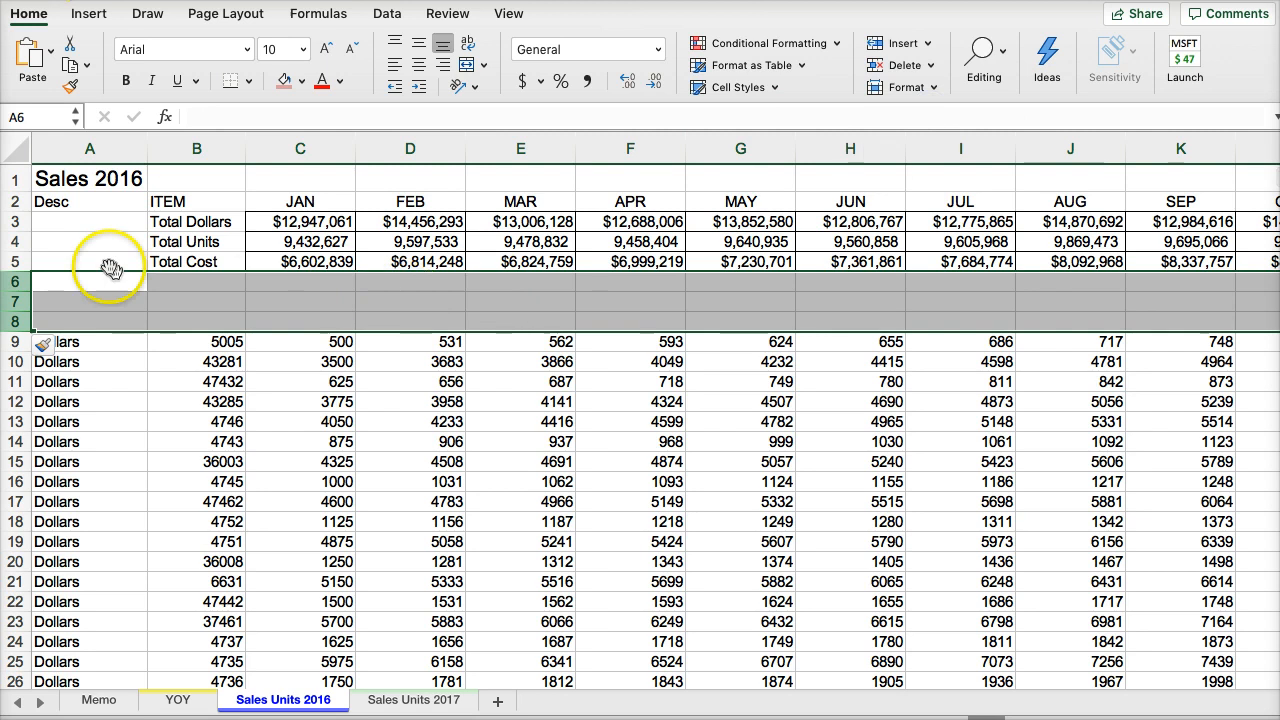
right_click(55, 280)
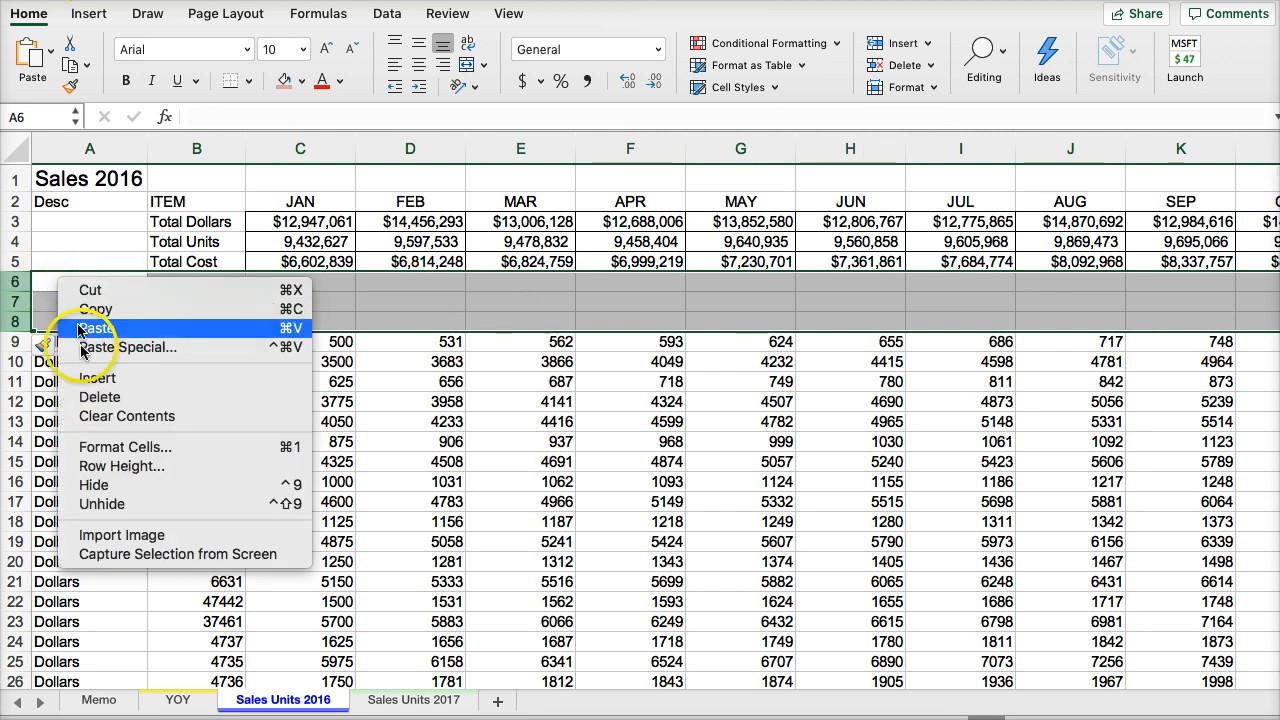
click(423, 297)
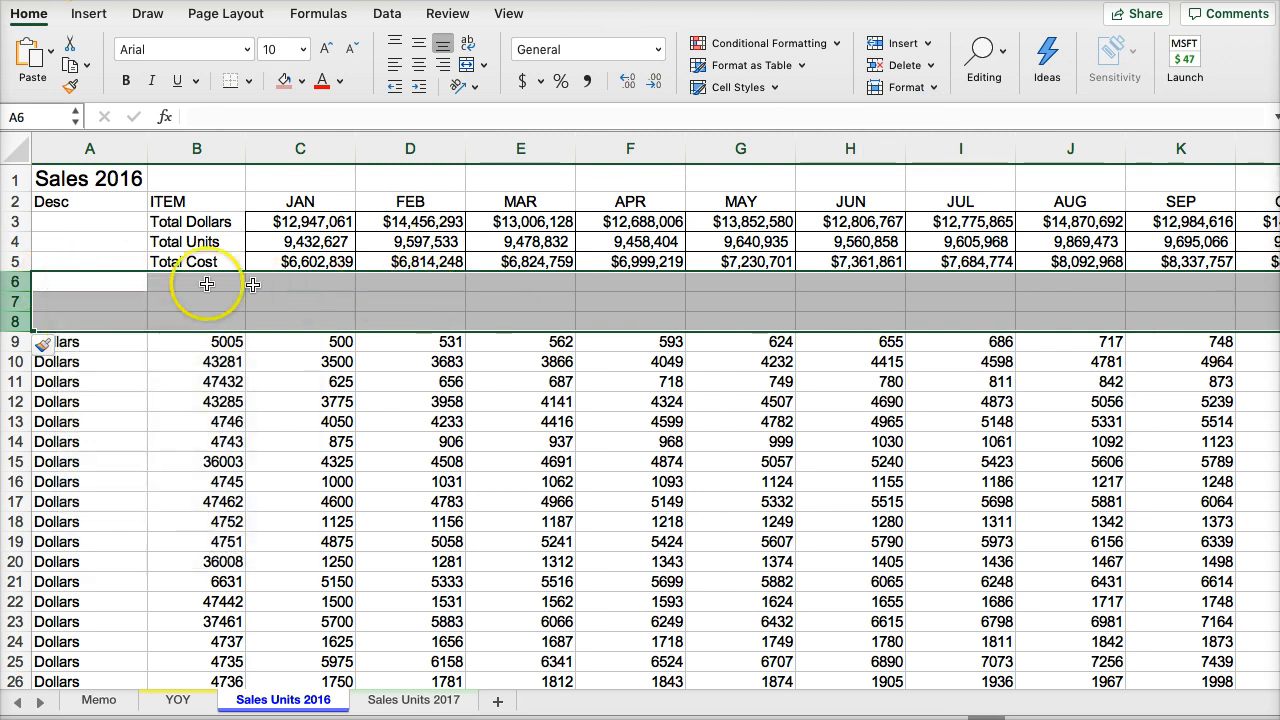
- Select B6 in Sales Units 2016 and check the memo's average unit price task and the YOY sheet before returning there
click(178, 281)
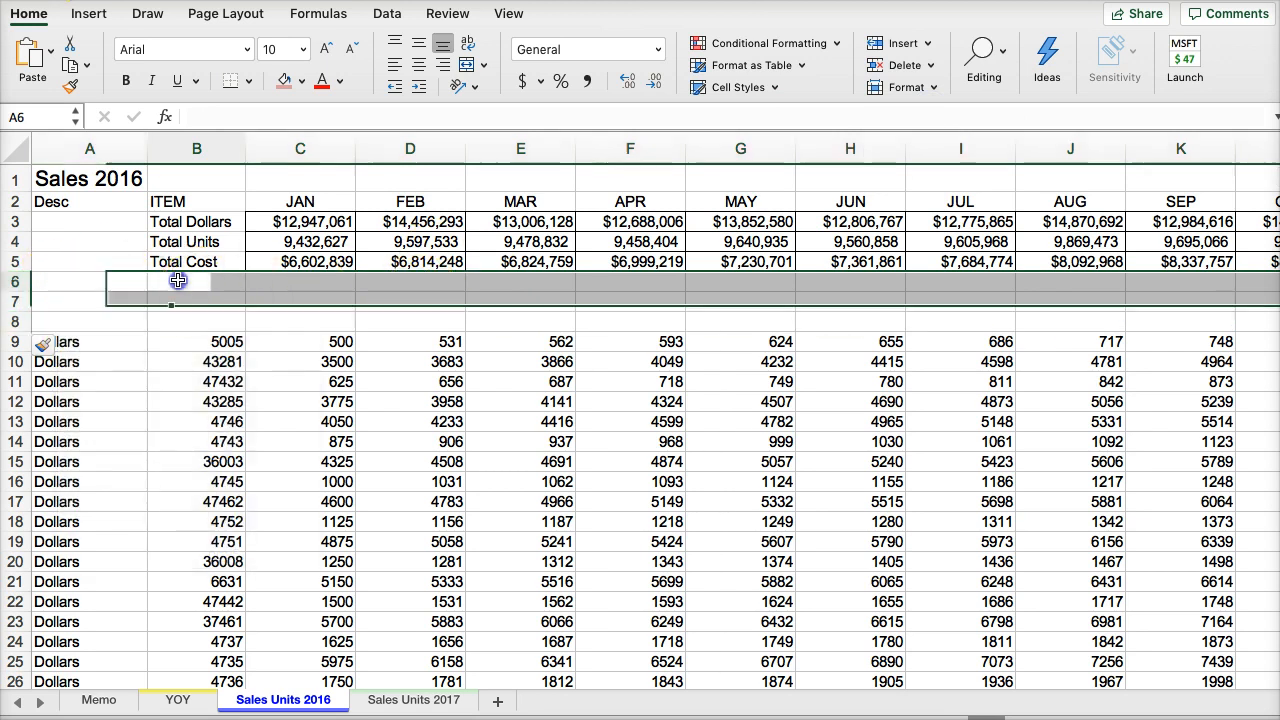
click(106, 703)
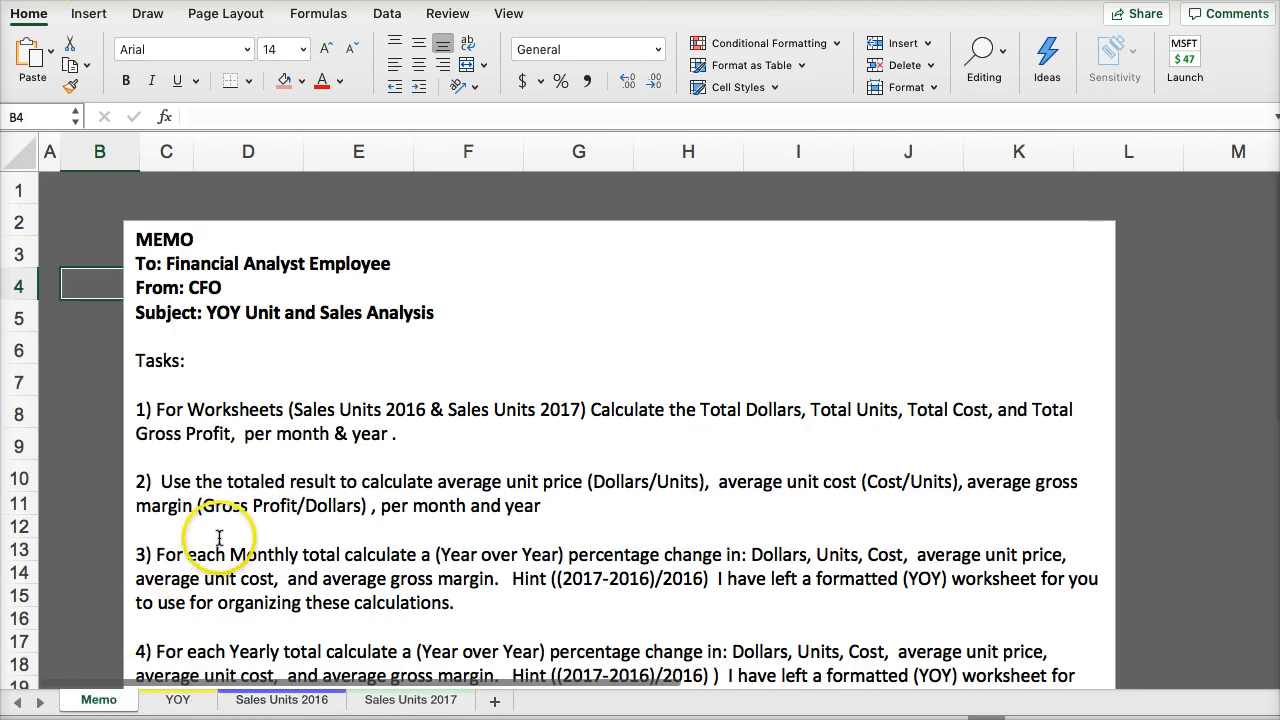
scroll(200, 580, down, 1)
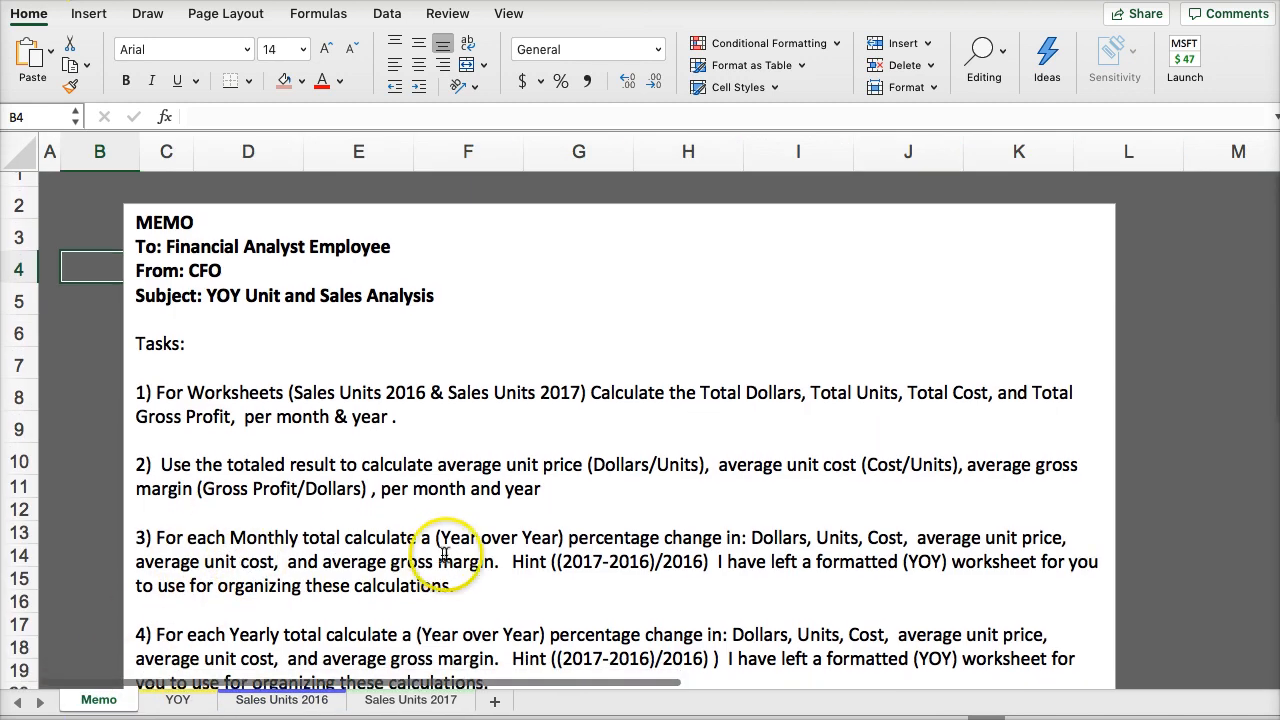
scroll(500, 466, down, 1)
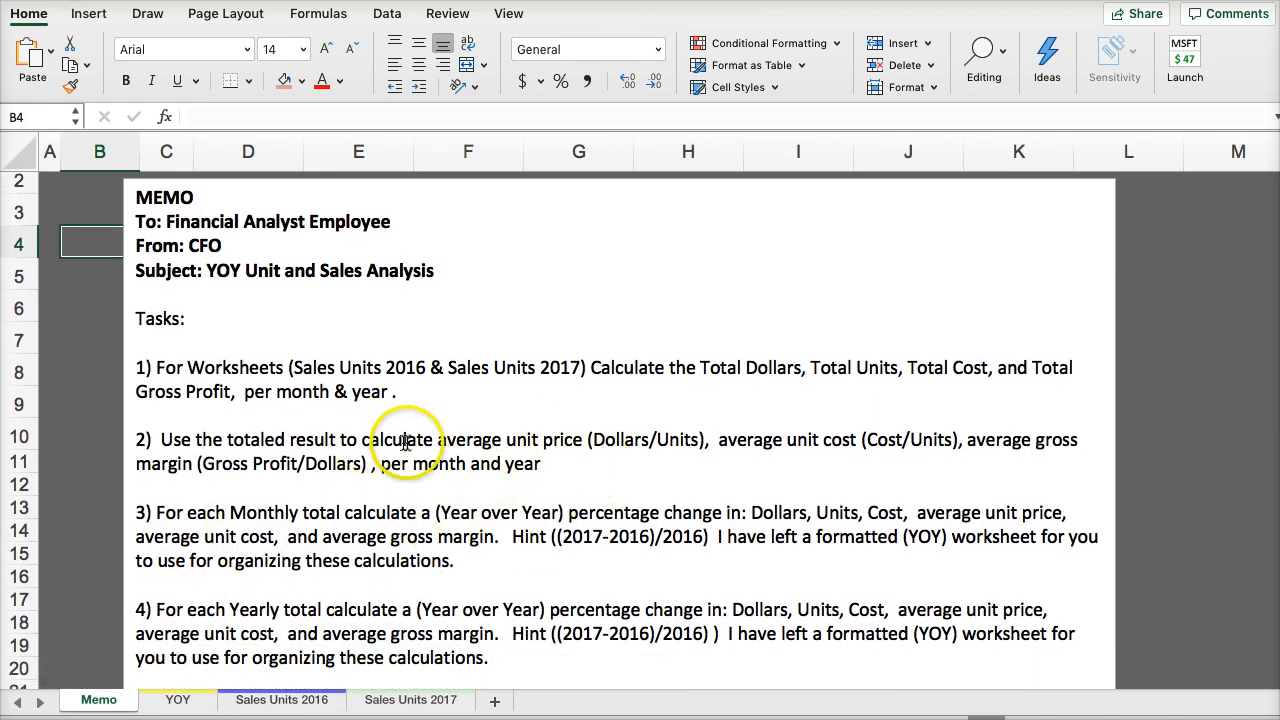
double_click(440, 440)
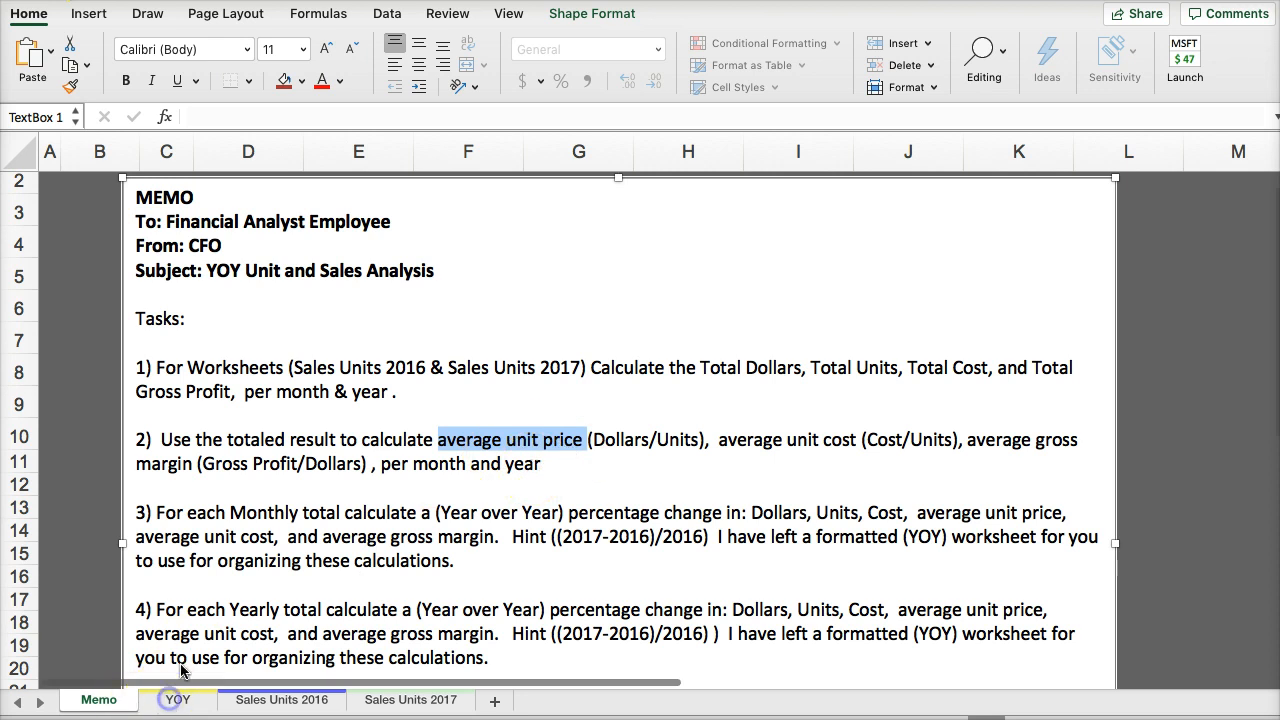
click(176, 697)
click(287, 699)
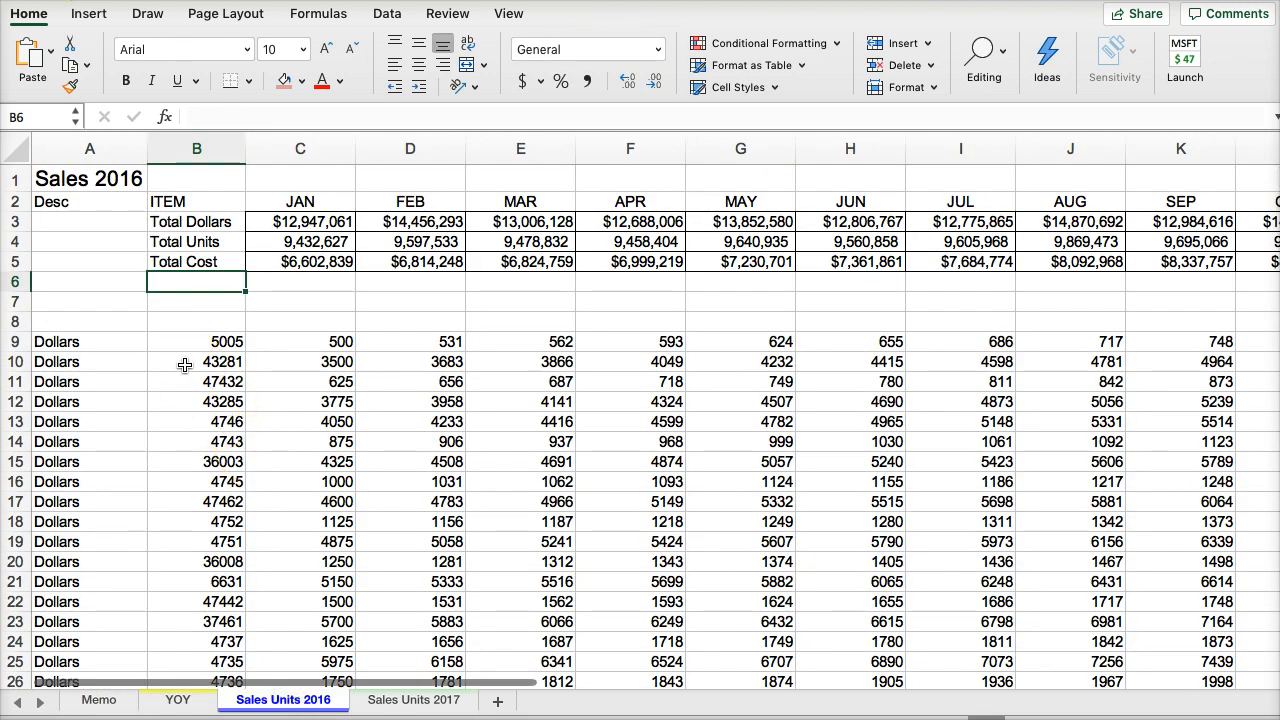
- Label B6 "average unit price" and B7 "average unit cost" in Sales Units 2016, copying the wording from the memo
text(average unit price)
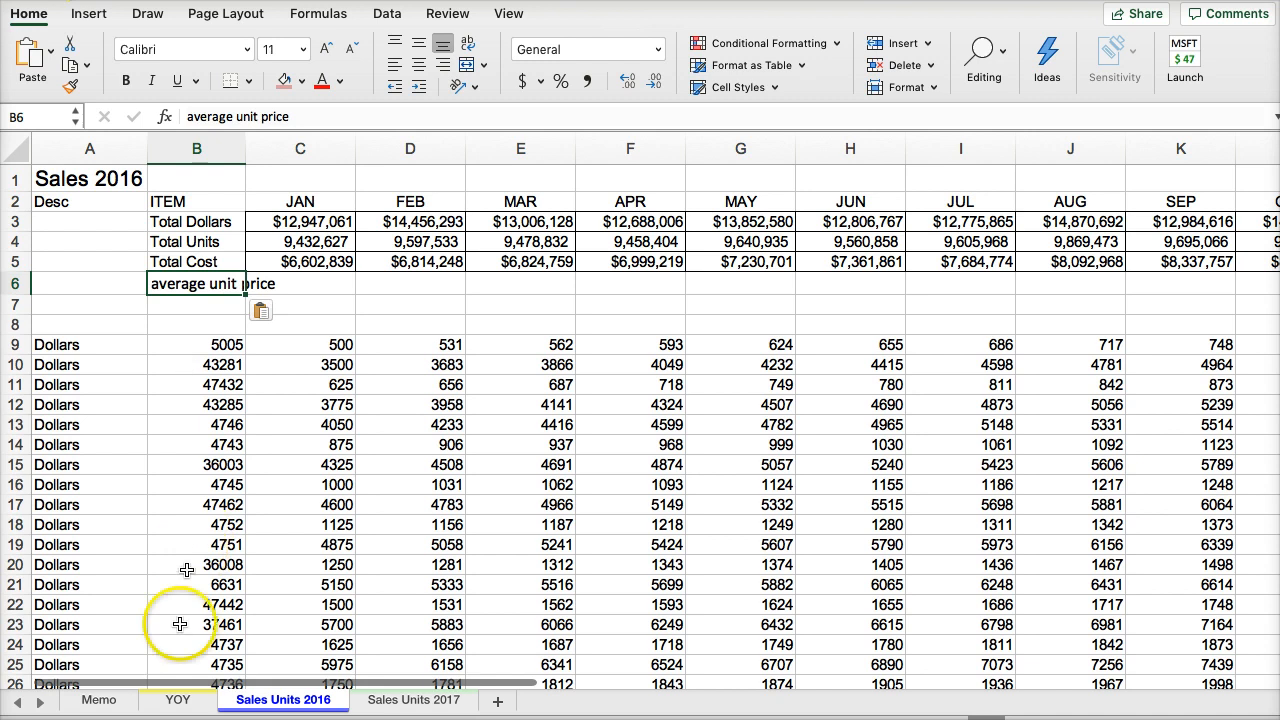
click(95, 698)
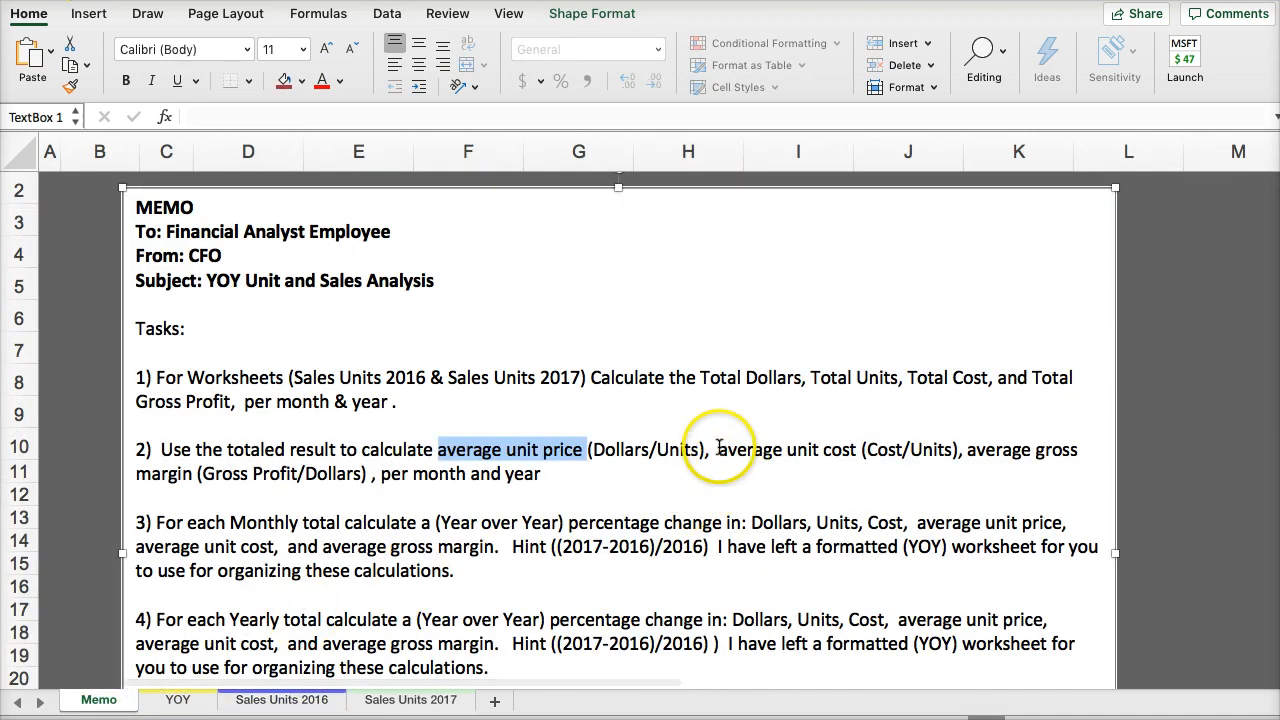
drag(717, 450, 790, 447)
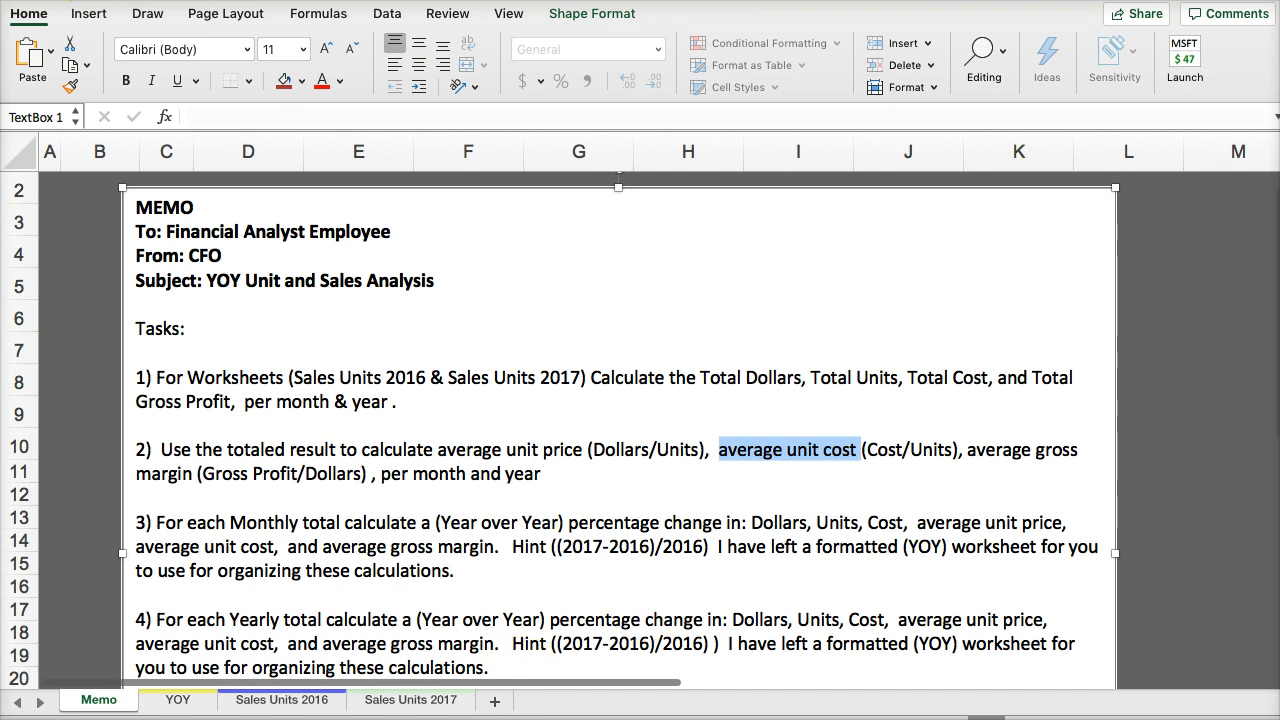
click(283, 703)
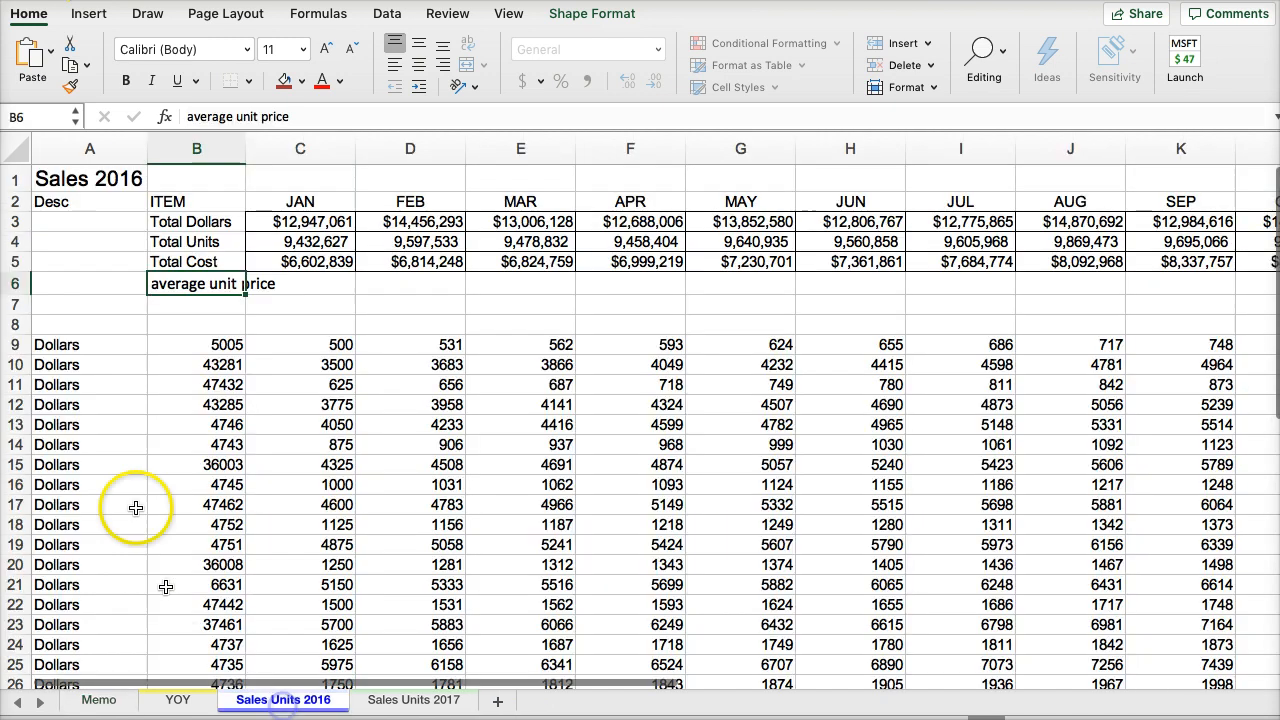
click(176, 306)
text(average unit cost)
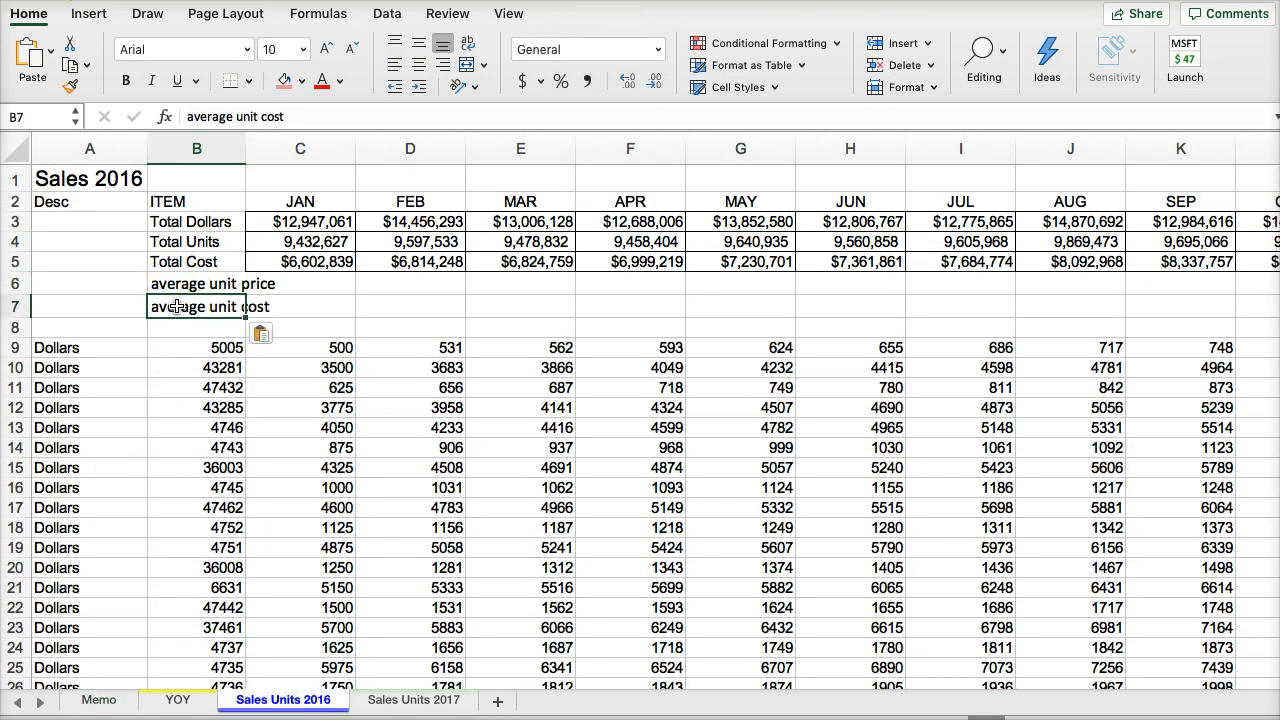
- Check the 2017 item labels in YOY and insert one blank row at row 6 of Sales Units 2016, directly below Total Cost
click(178, 701)
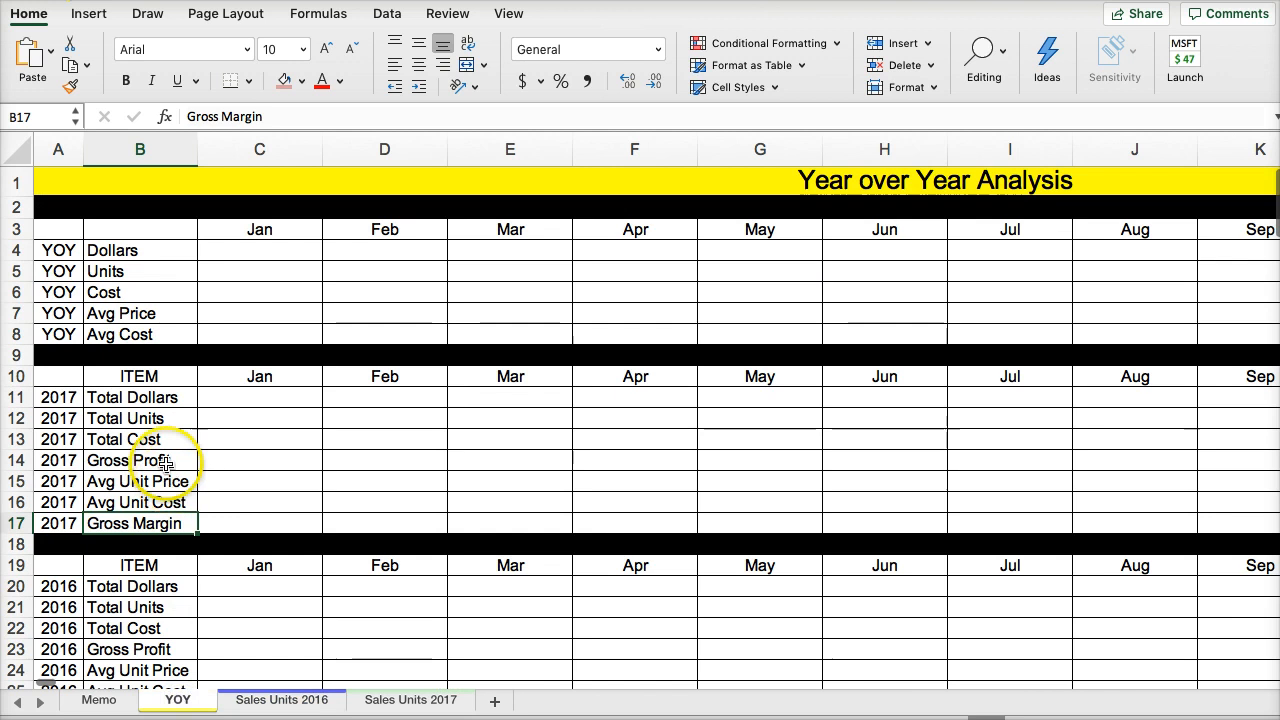
drag(126, 481, 103, 515)
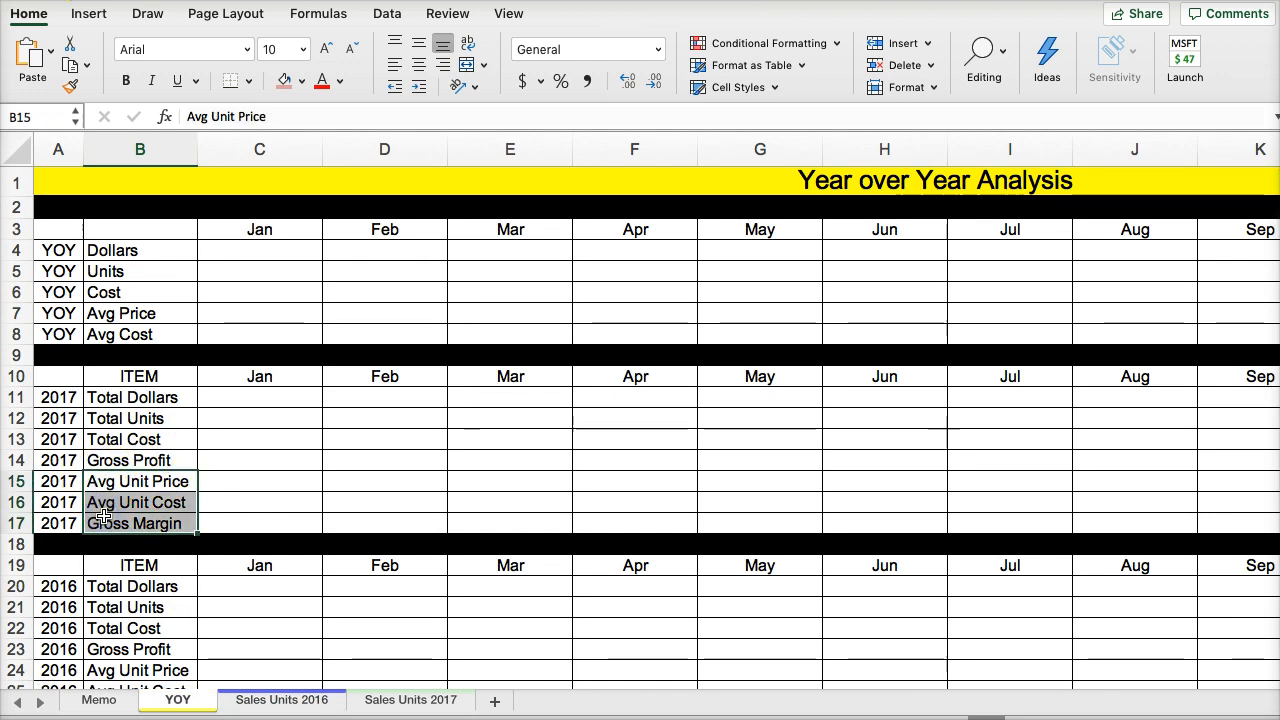
click(110, 459)
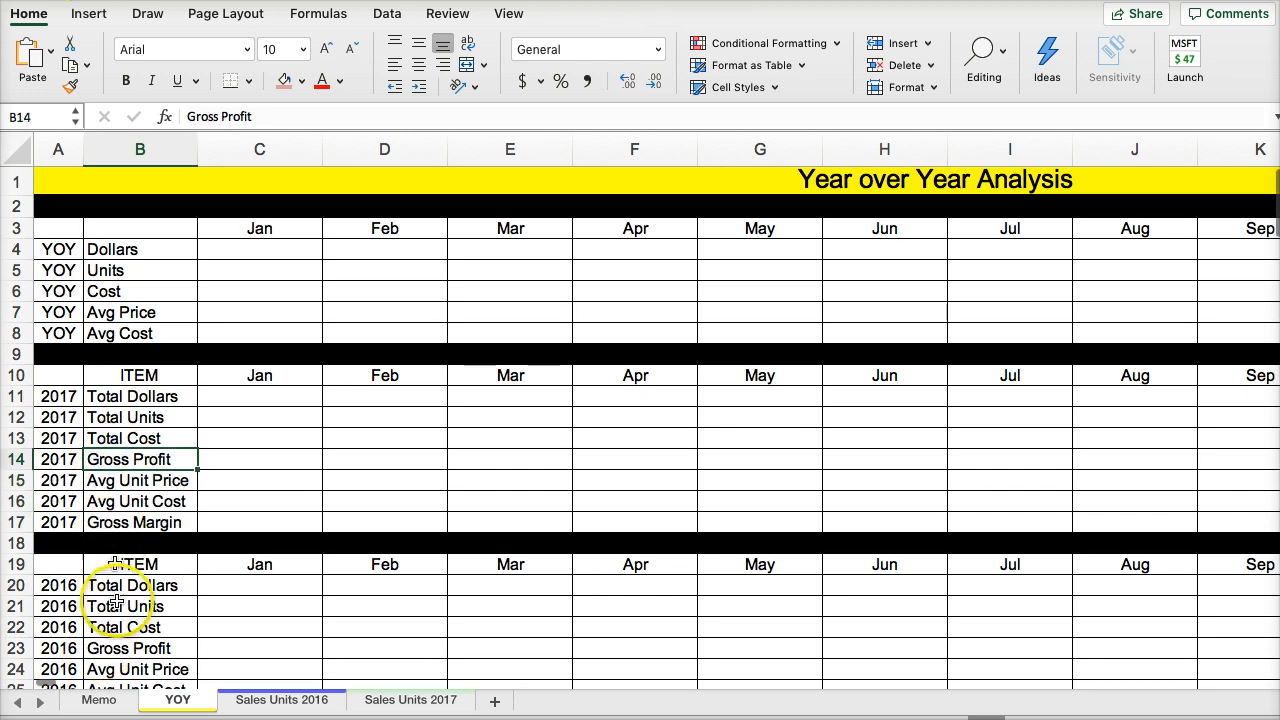
click(280, 700)
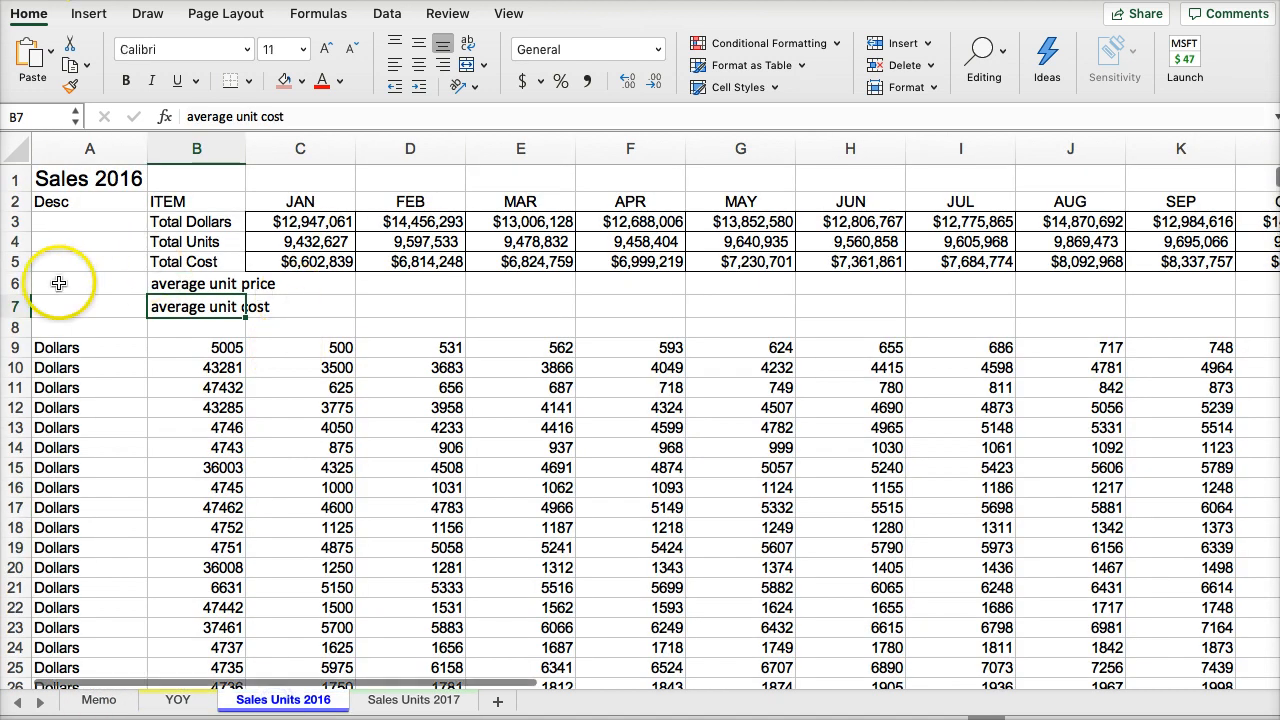
click(24, 282)
right_click(24, 282)
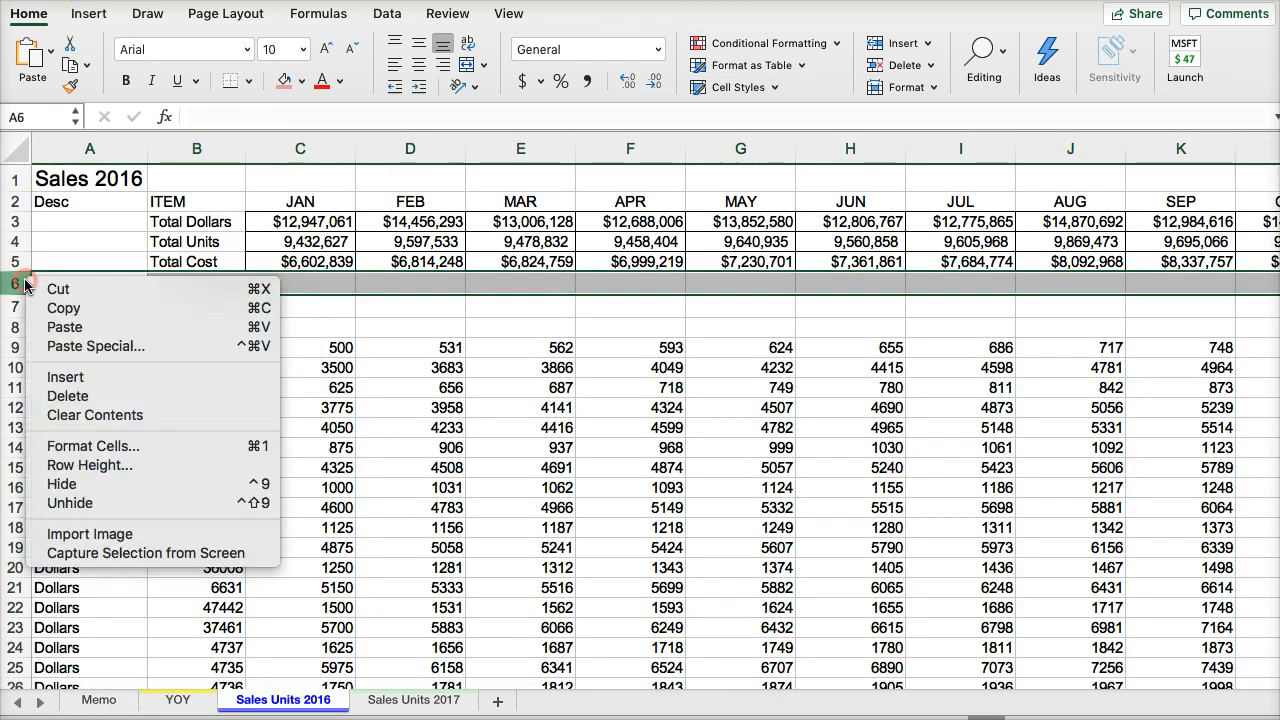
click(60, 371)
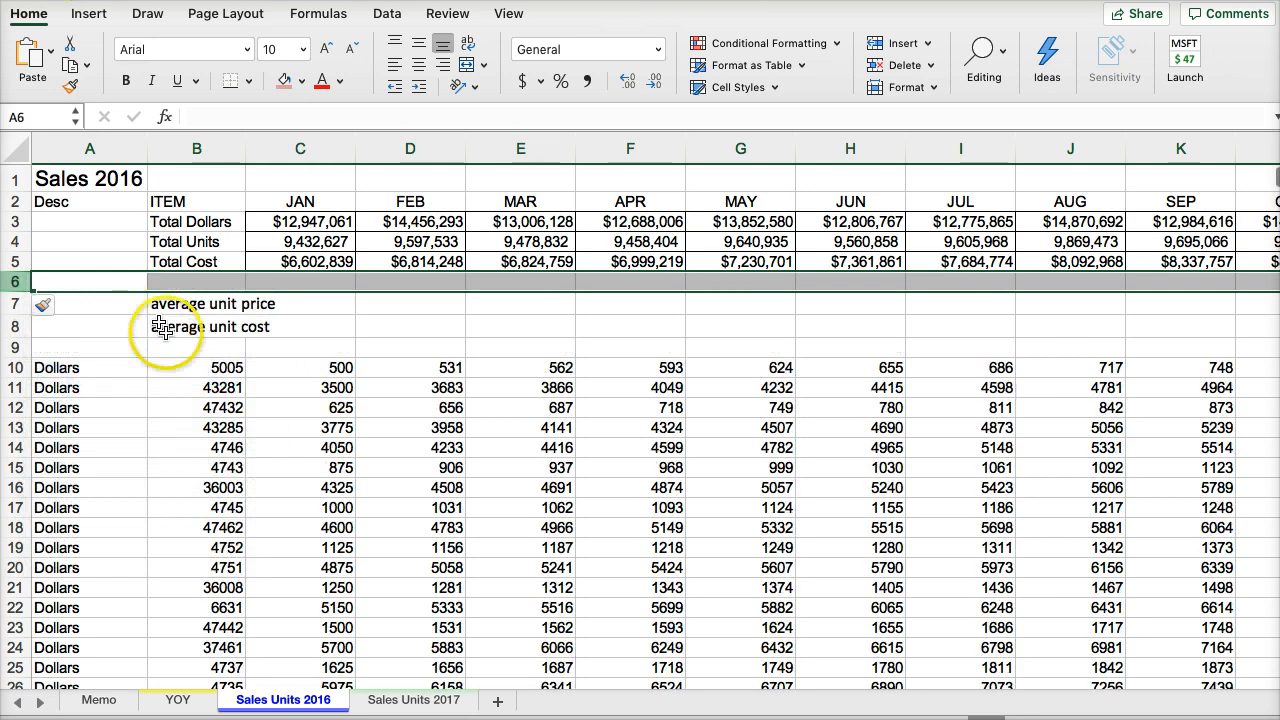
- Copy the labels Gross Profit, Avg Unit Price, Avg Unit Cost and Gross Margin from YOY B14:B17 to B6:B9 of Sales Units 2016
click(178, 700)
drag(112, 461, 112, 516)
key(super+c)
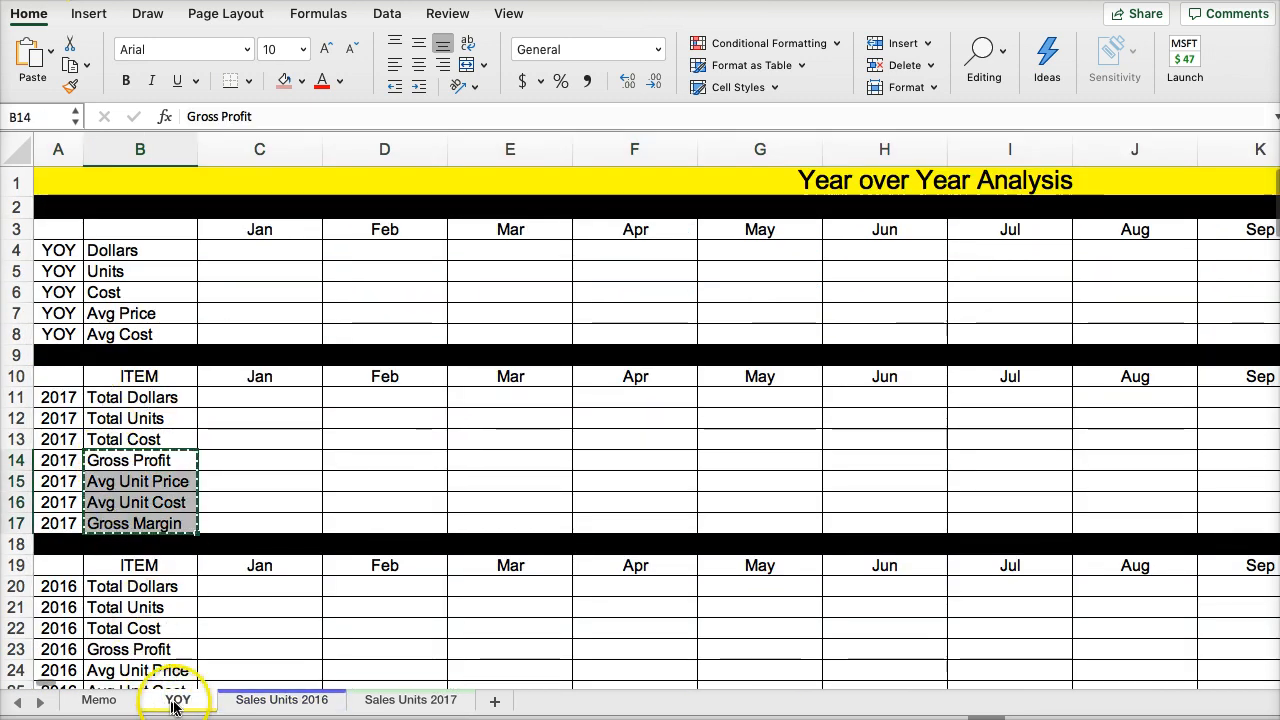
click(280, 699)
click(170, 280)
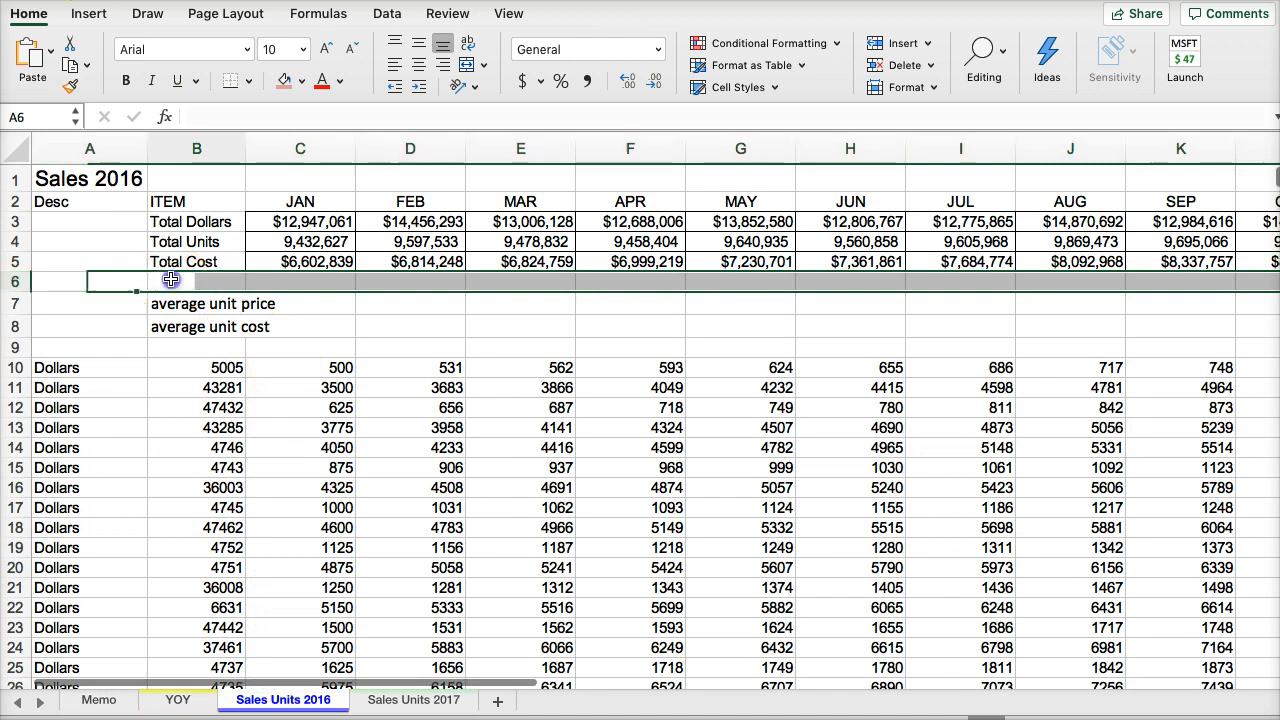
key(super+v)
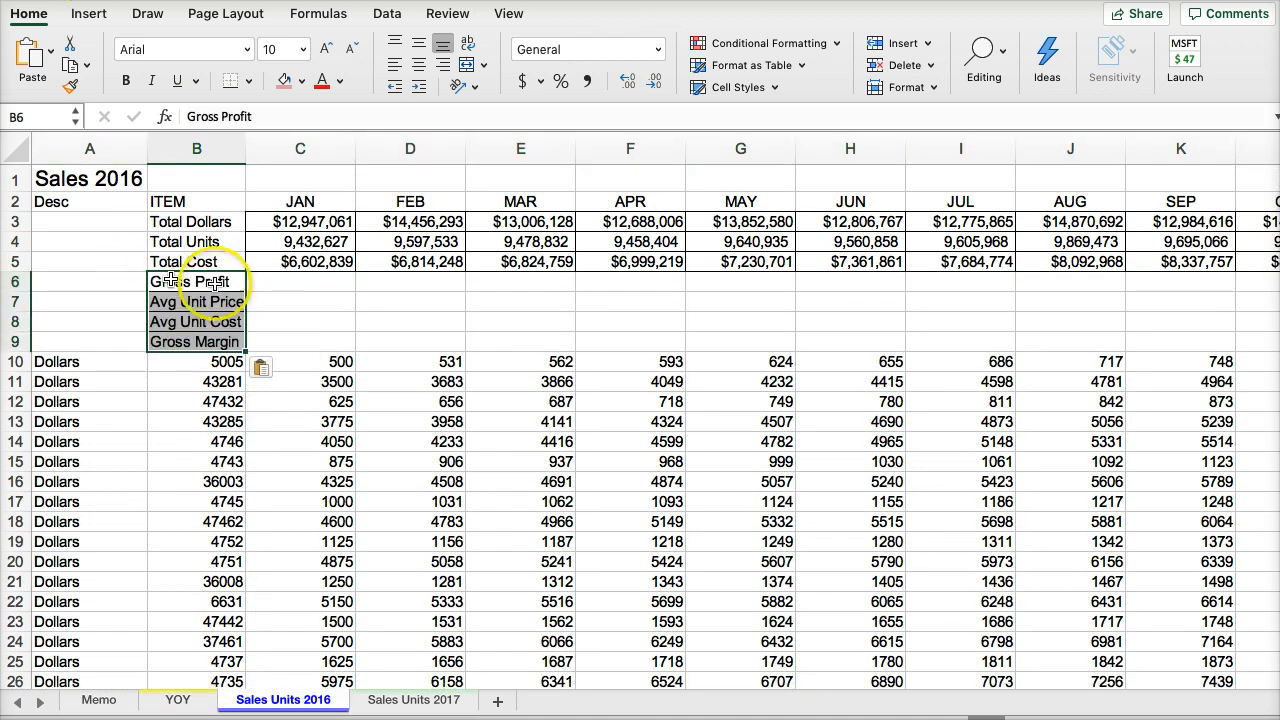
- Calculate January's gross profit in C6 as total dollars minus total cost with the formula +(C3-C5)
click(276, 300)
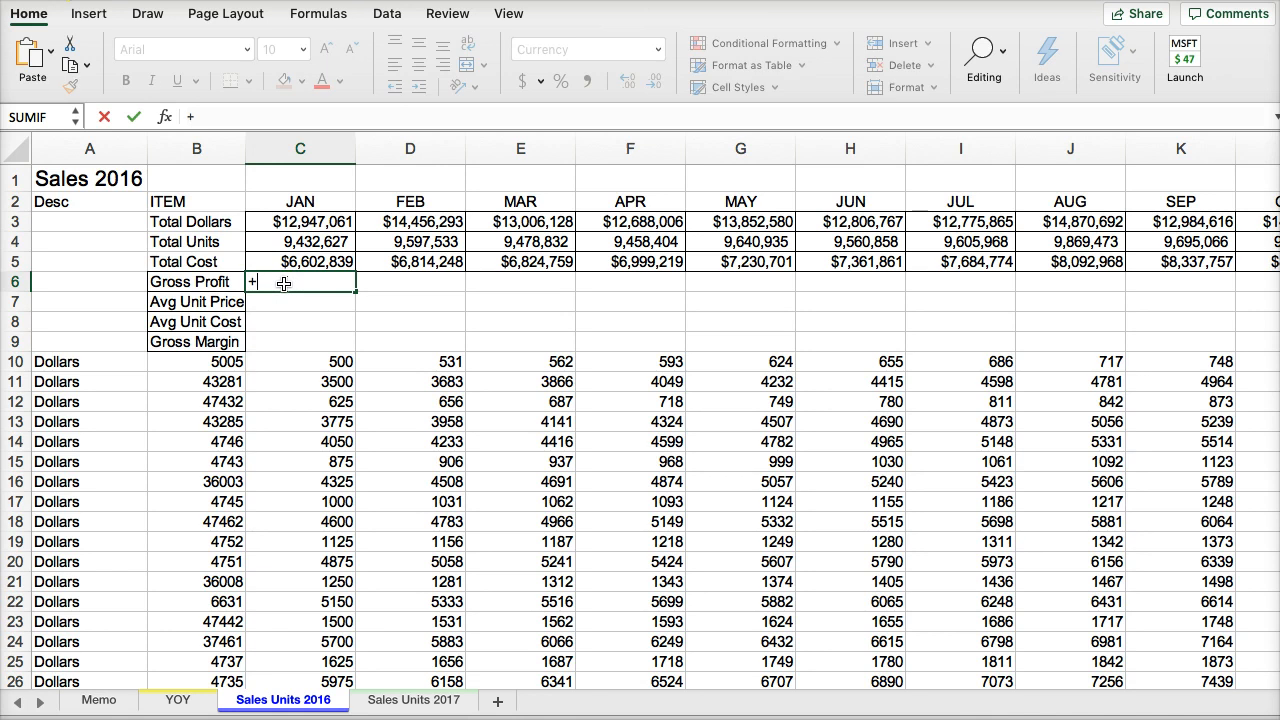
click(284, 284)
text(+)
click(284, 243)
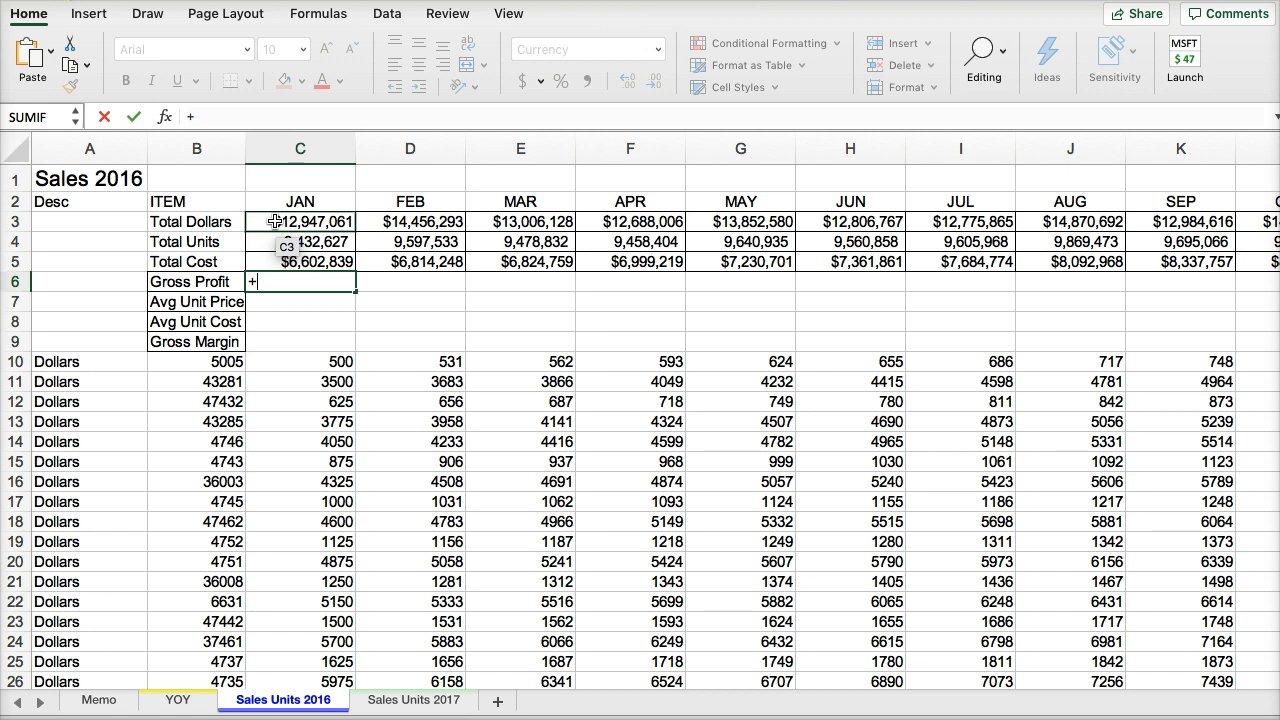
click(275, 221)
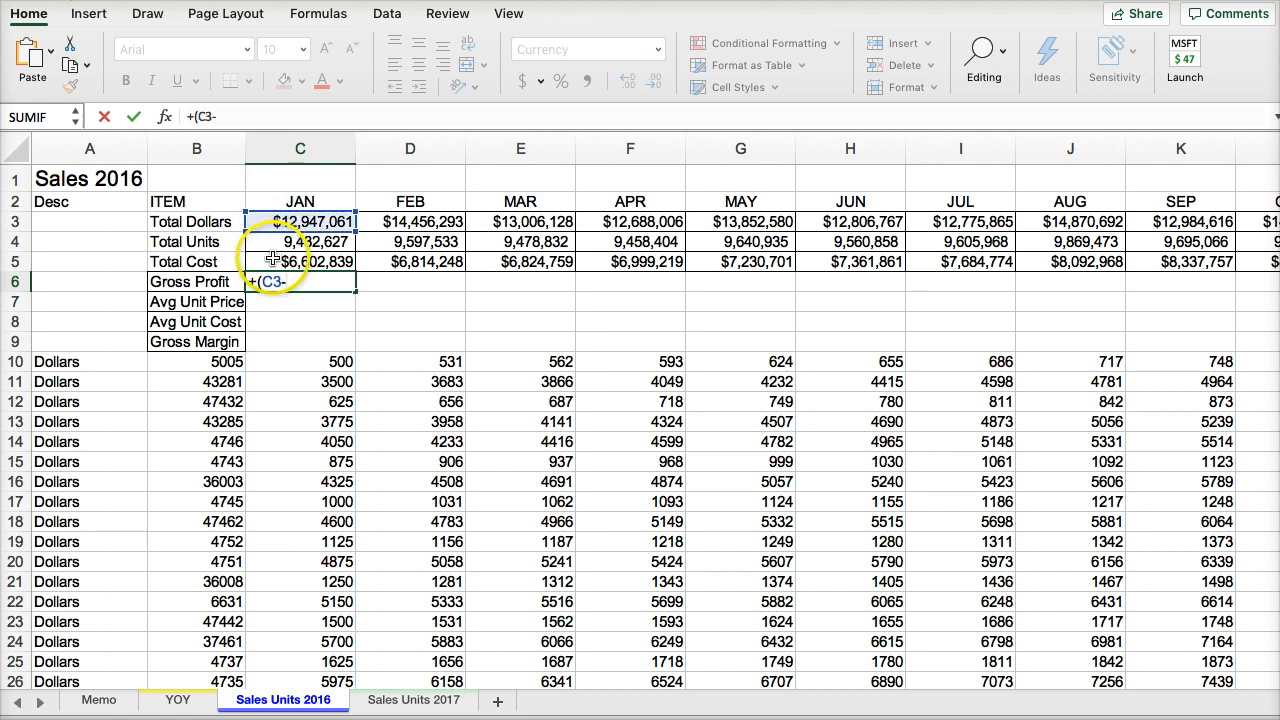
click(272, 259)
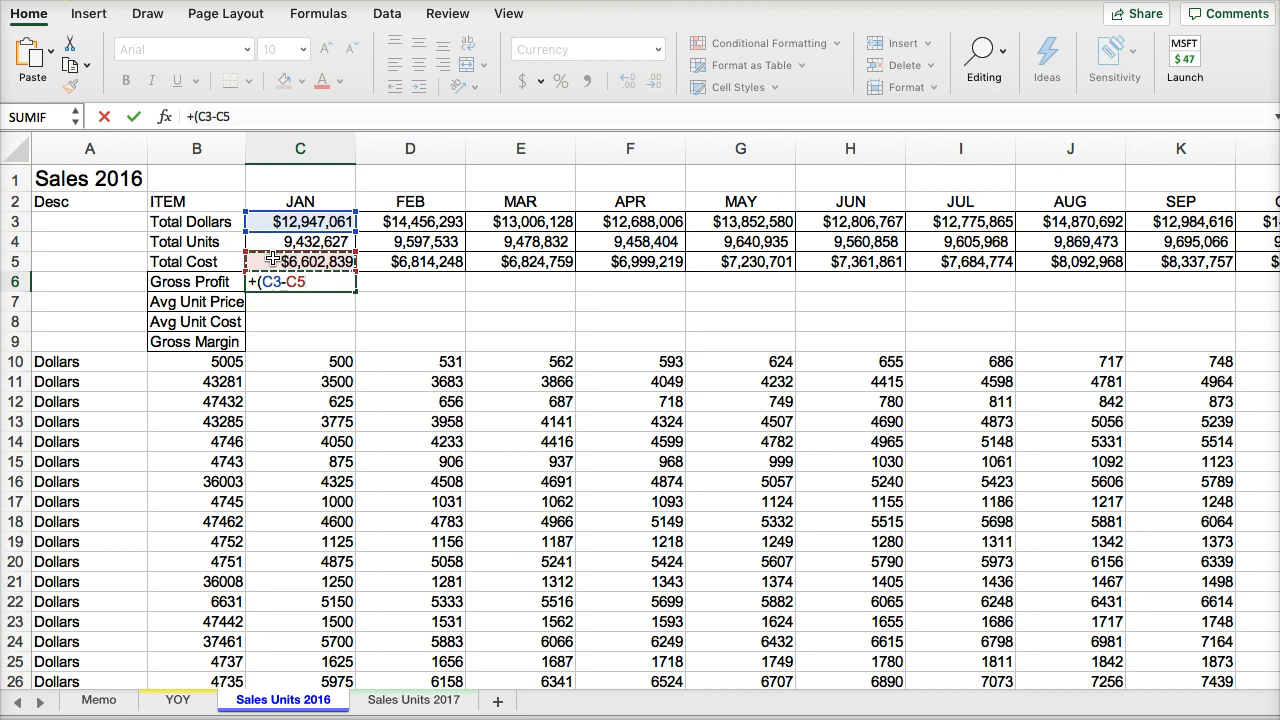
key(Return)
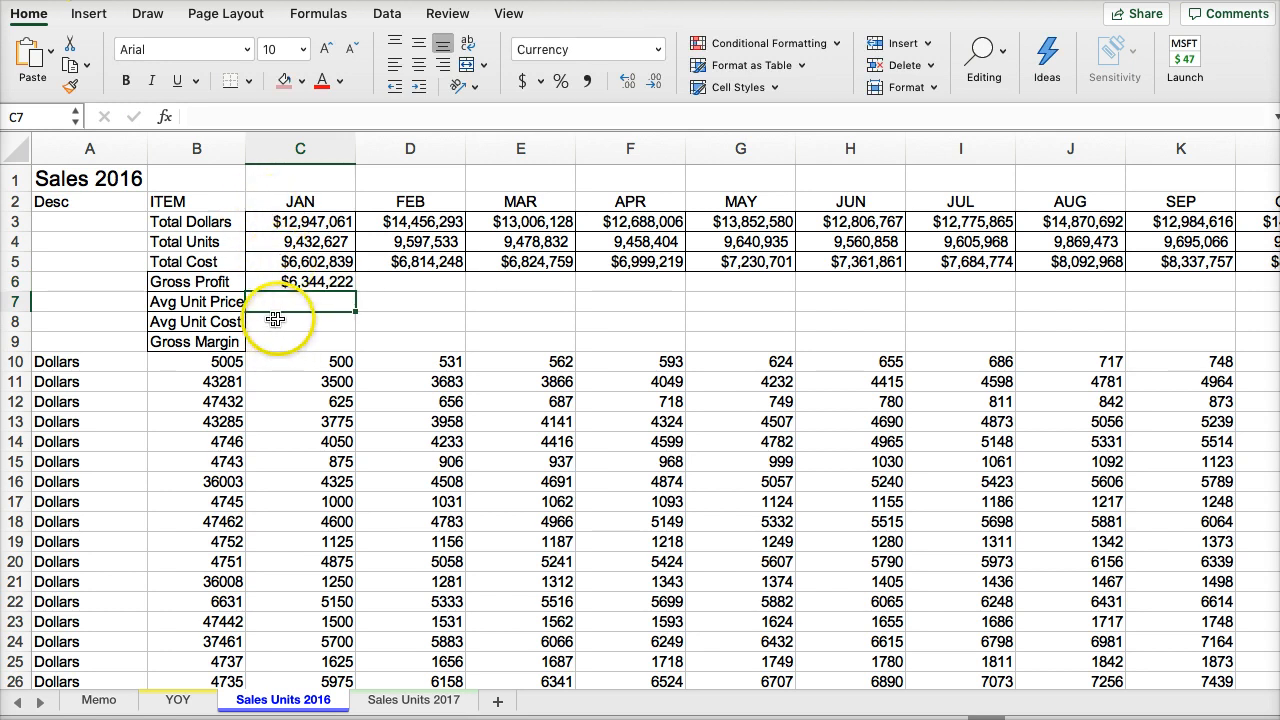
- Calculate January's average unit price in C7 with the formula +C3/C4 and show it with two decimals
text(+)
click(289, 223)
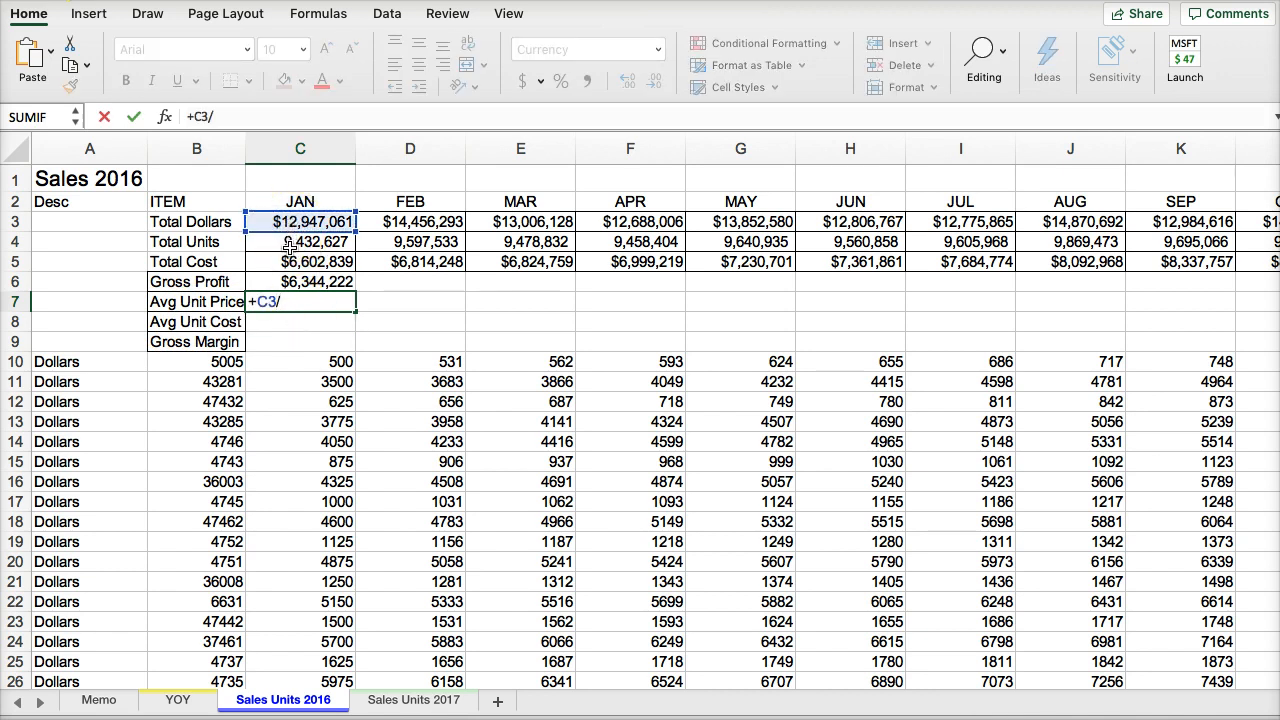
key(Return)
click(285, 301)
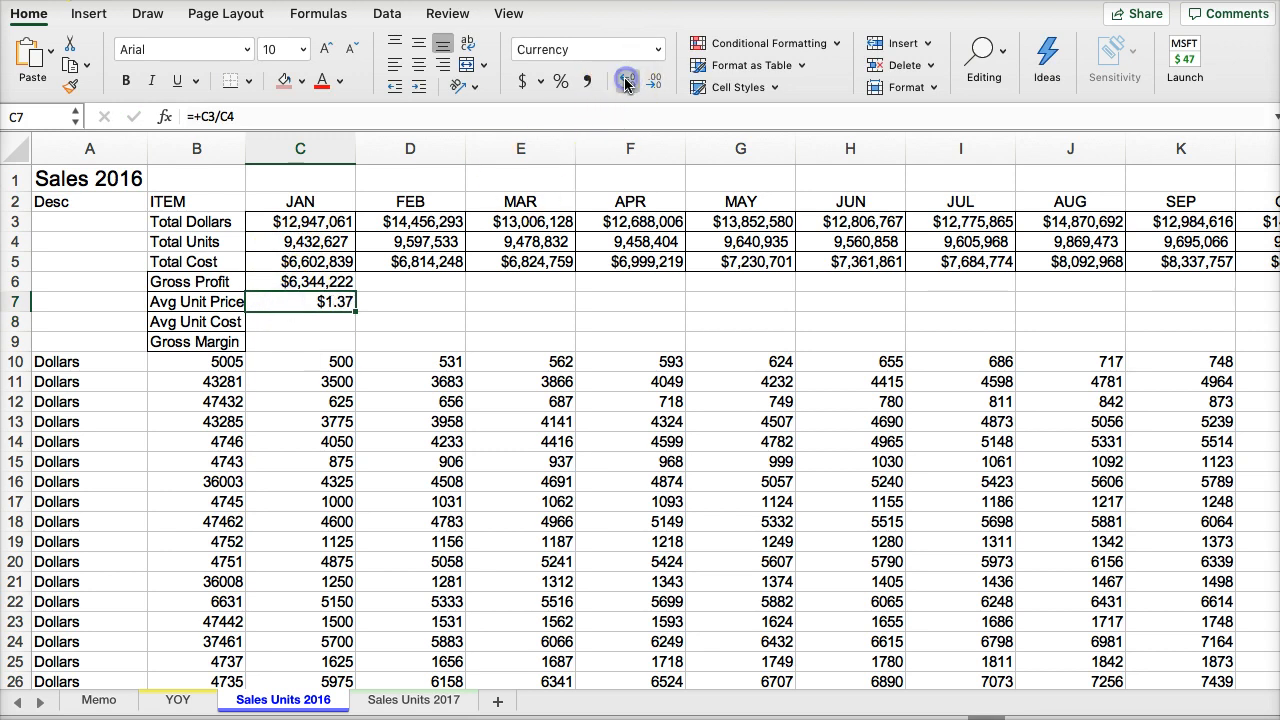
- Calculate January's average unit cost in C8 with the formula +C5/C4 and show it with two decimals
click(277, 323)
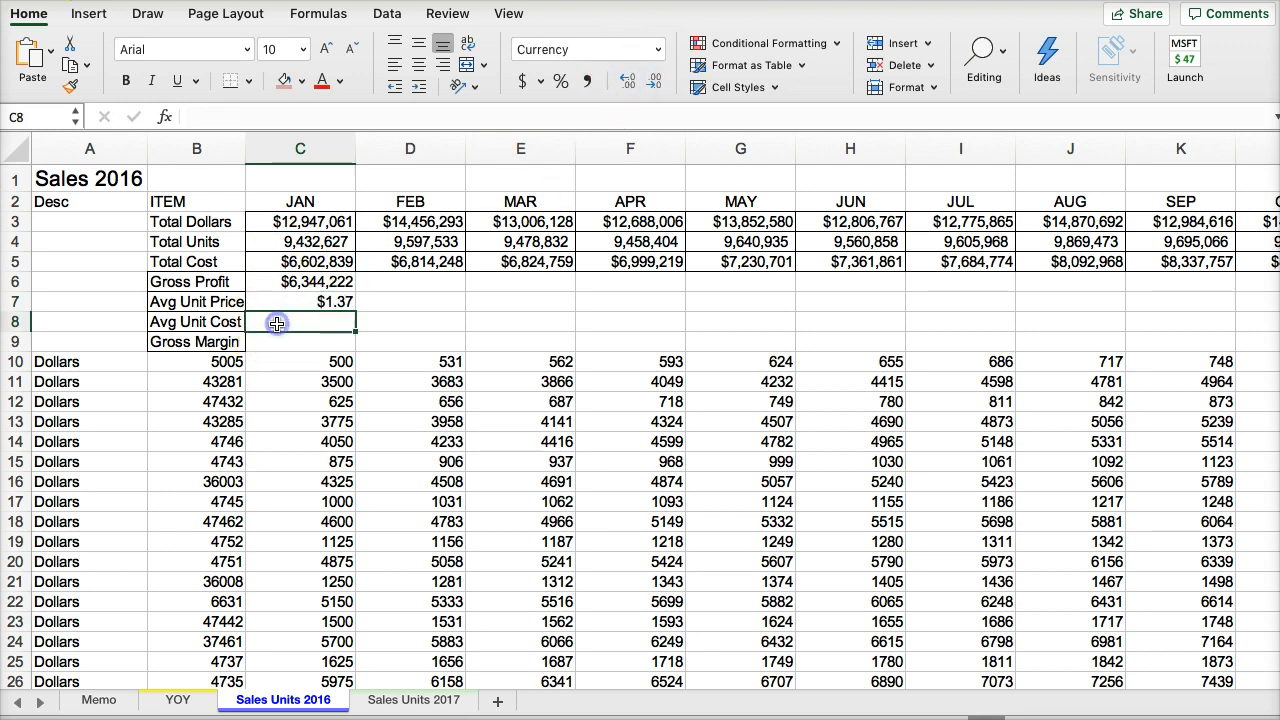
click(290, 262)
text(/)
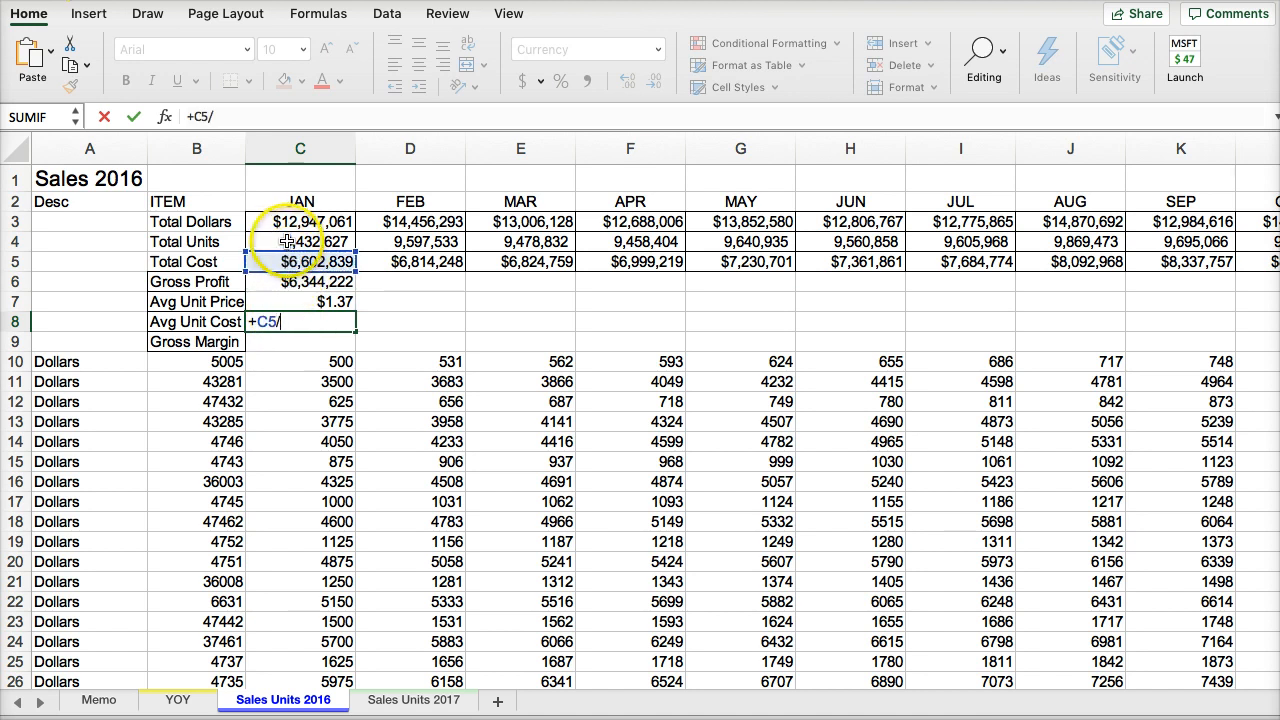
click(287, 242)
key(Return)
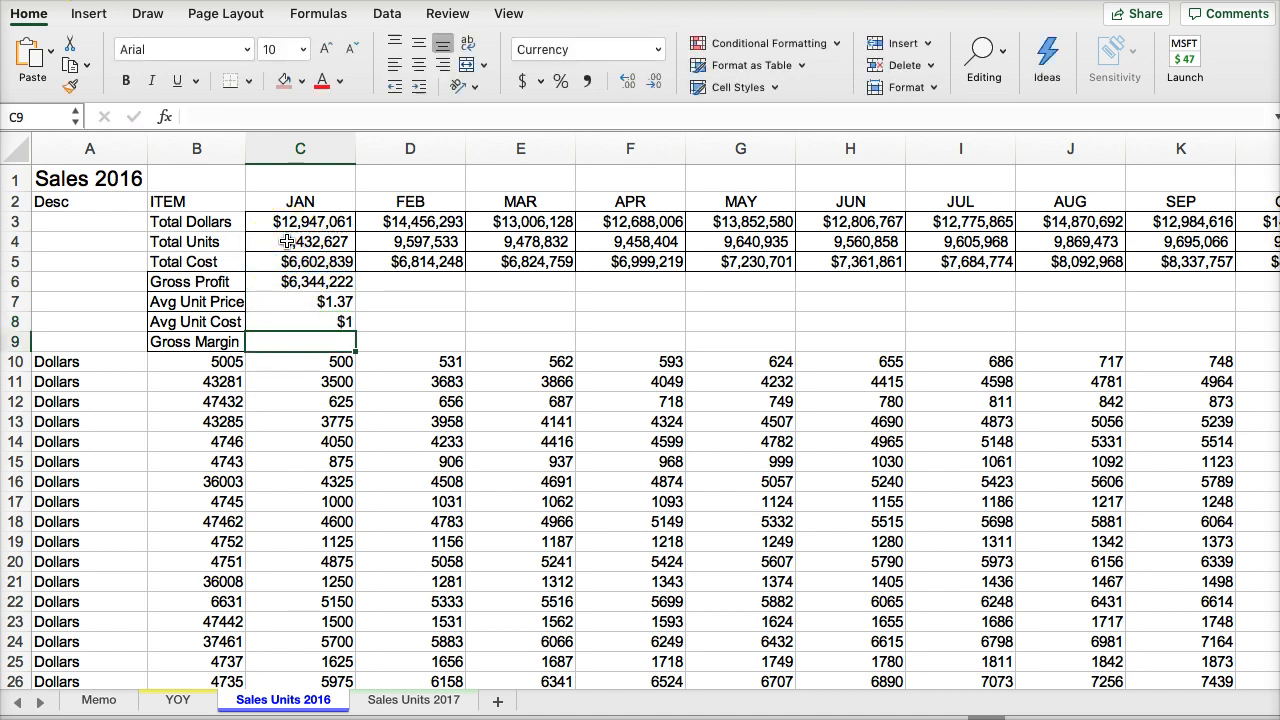
click(297, 320)
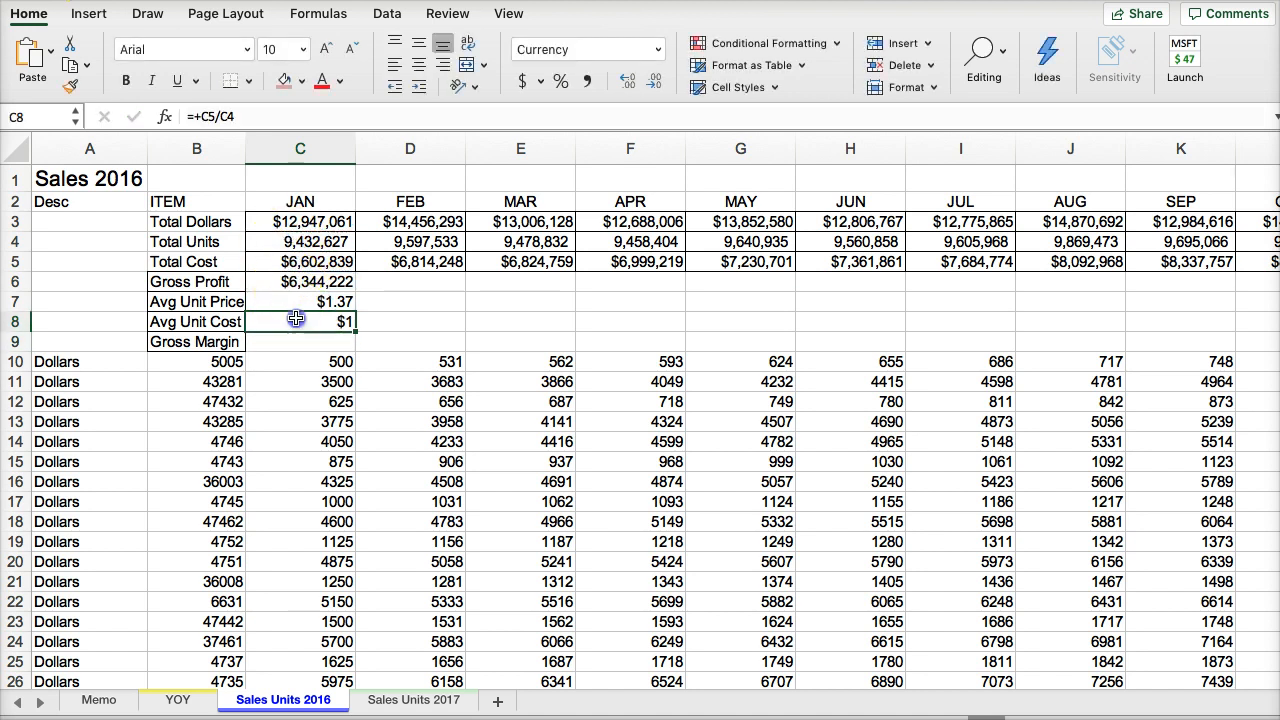
click(626, 86)
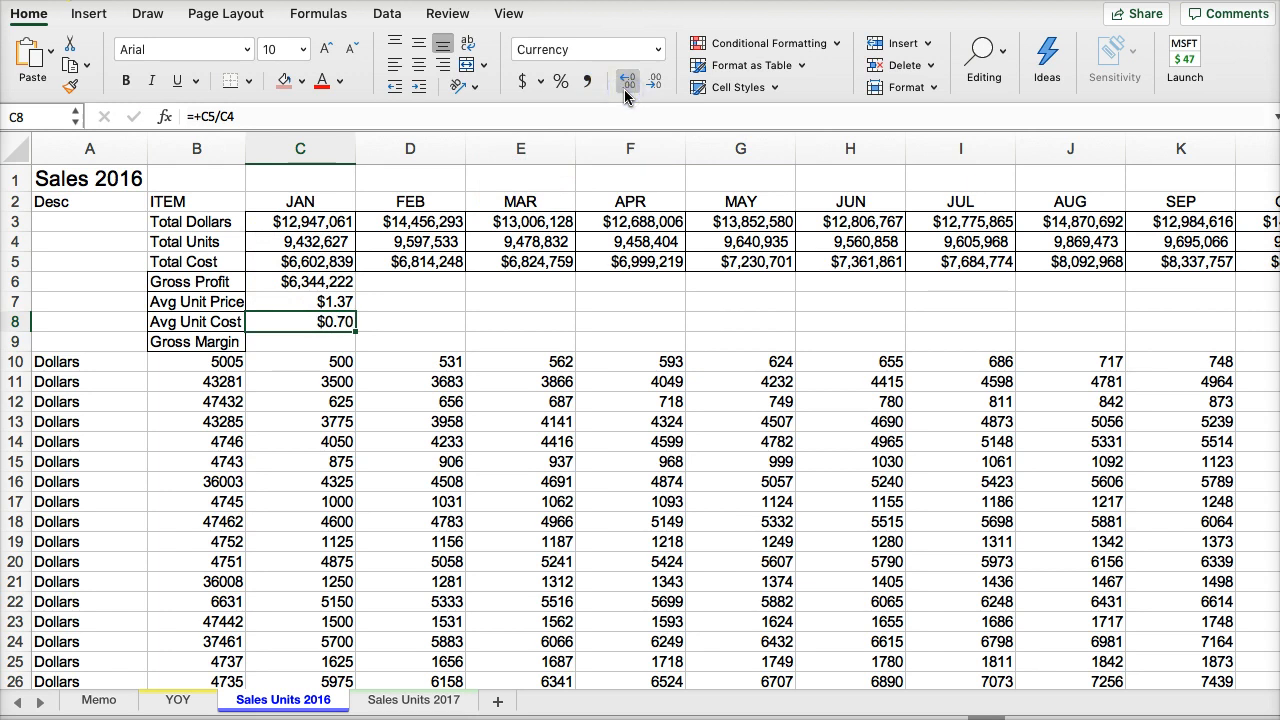
- Check the memo's gross margin definition, calculate January's gross margin in C9 with the formula +C6/C3 and format it as a percentage
click(285, 341)
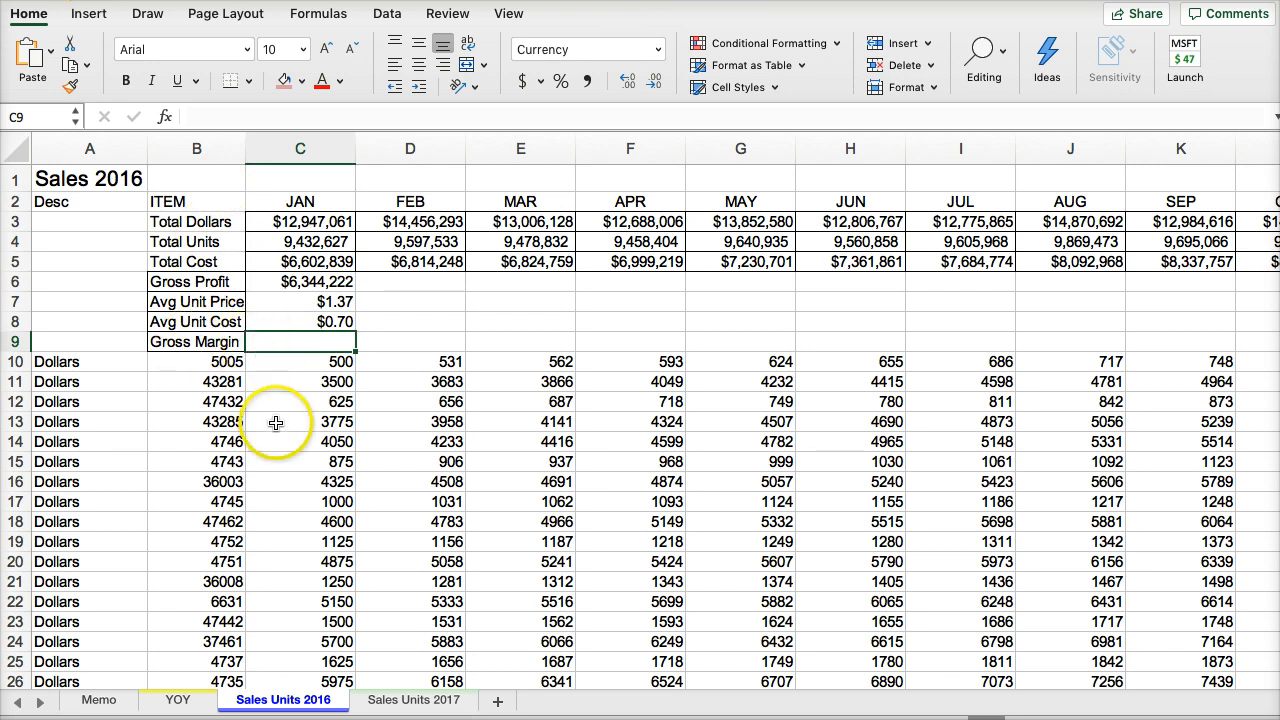
click(99, 699)
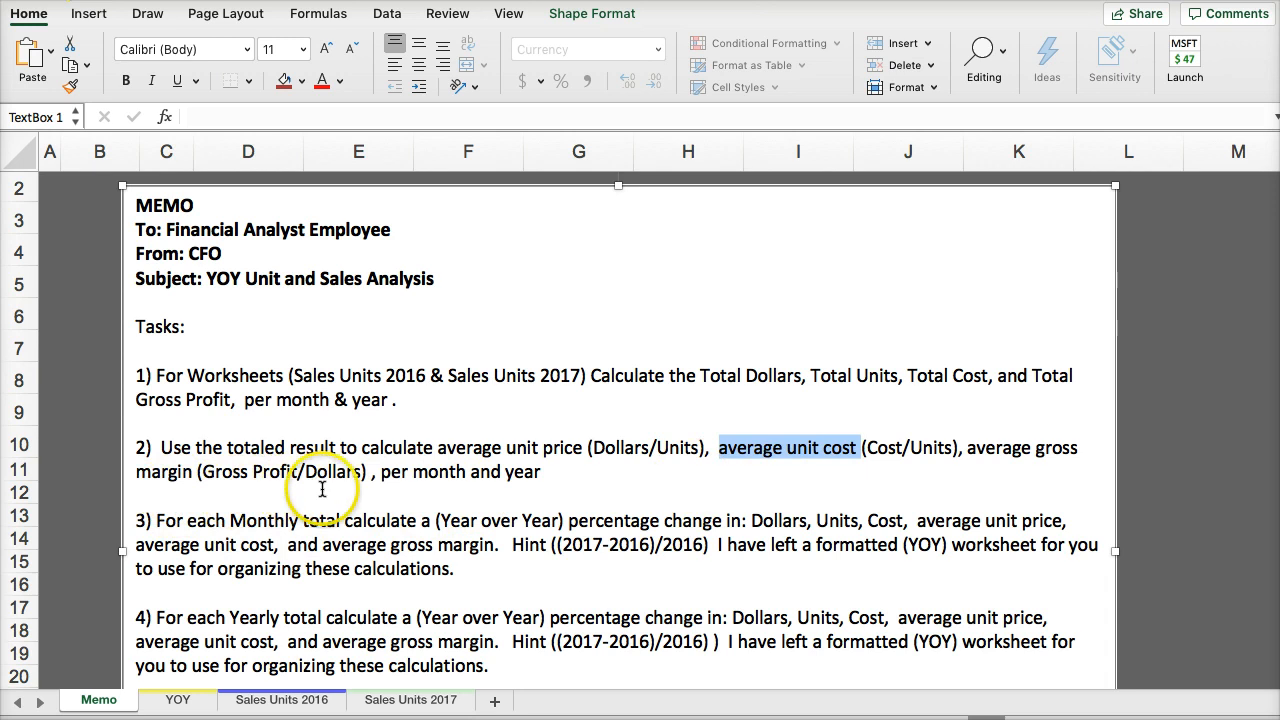
click(257, 704)
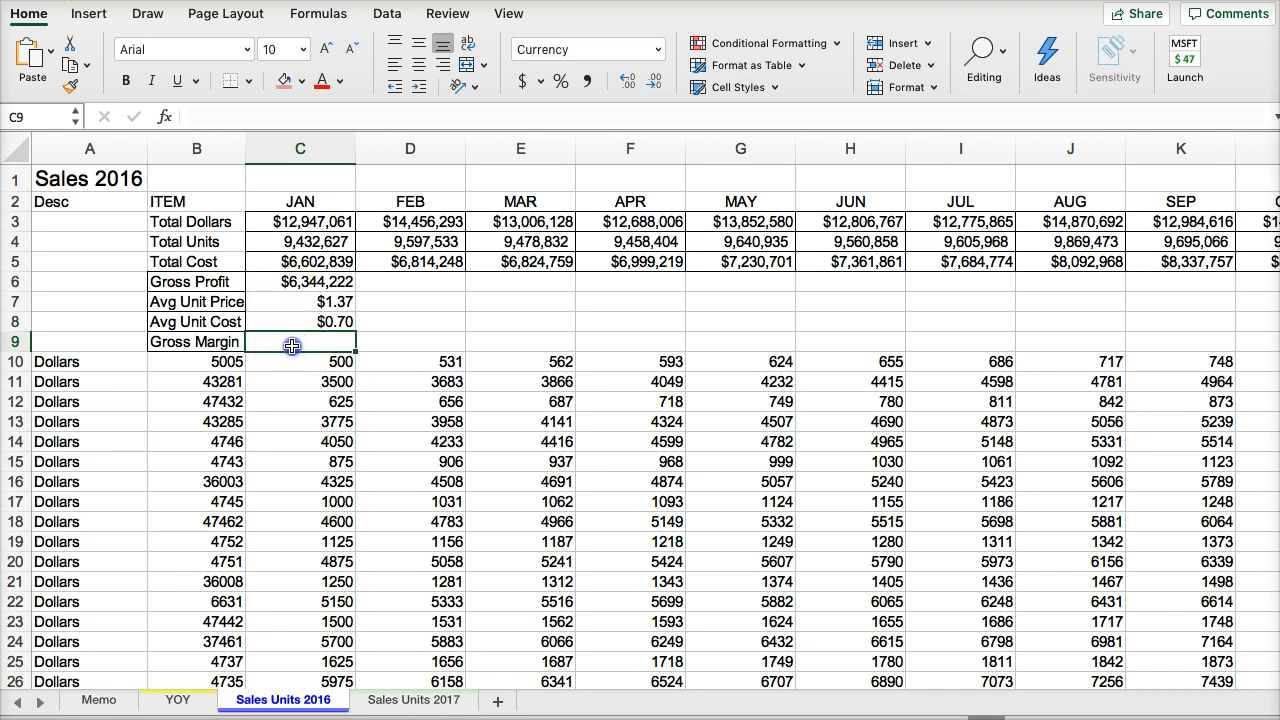
click(291, 414)
click(280, 345)
text(+)
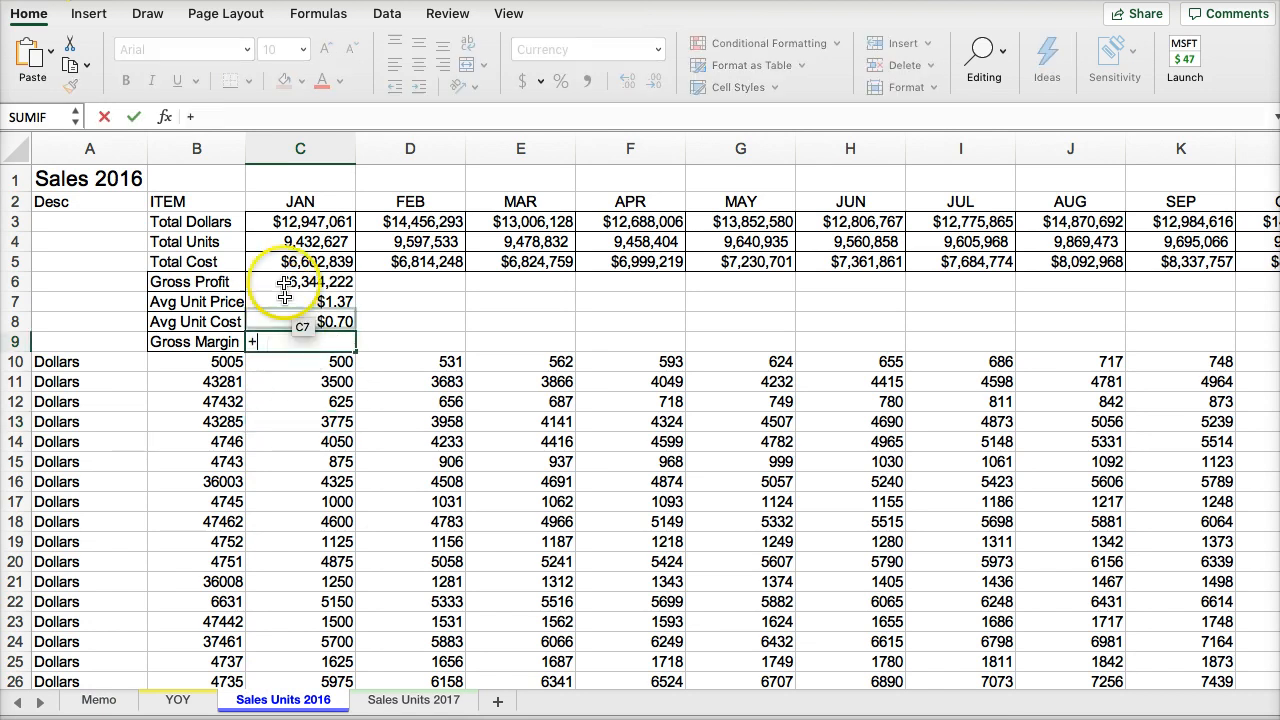
click(285, 282)
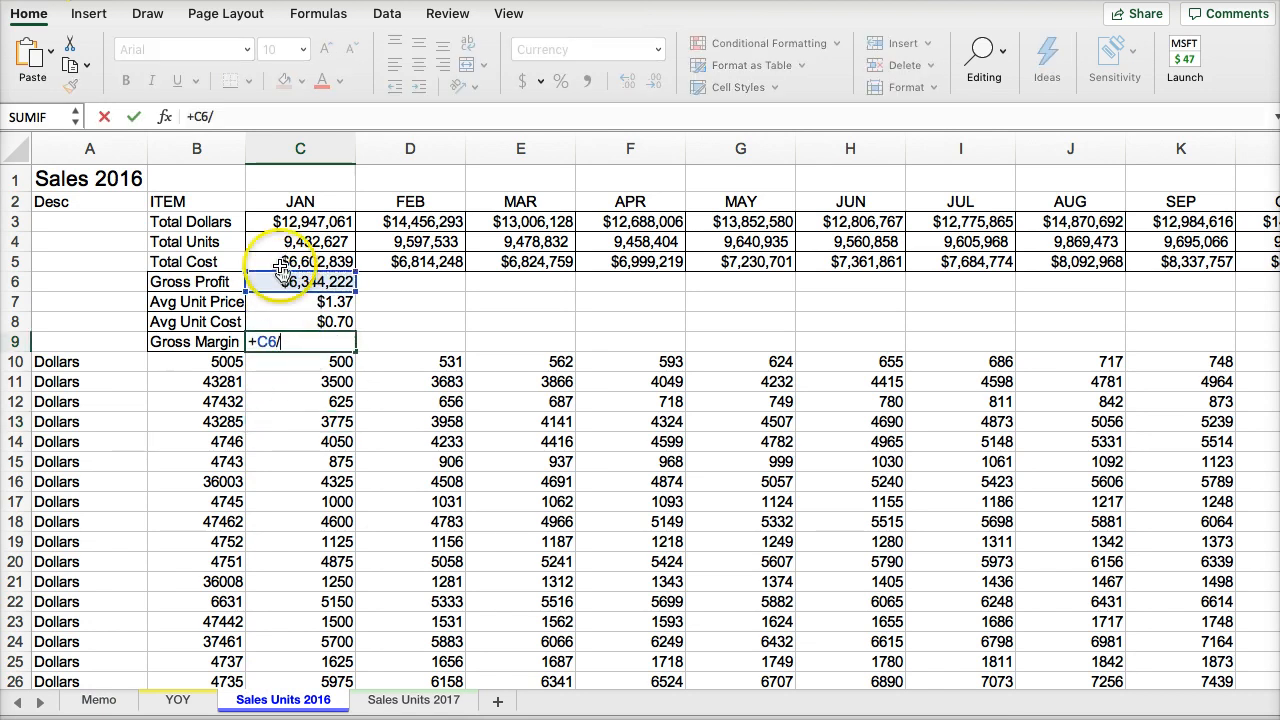
text(/)
click(285, 222)
key(Return)
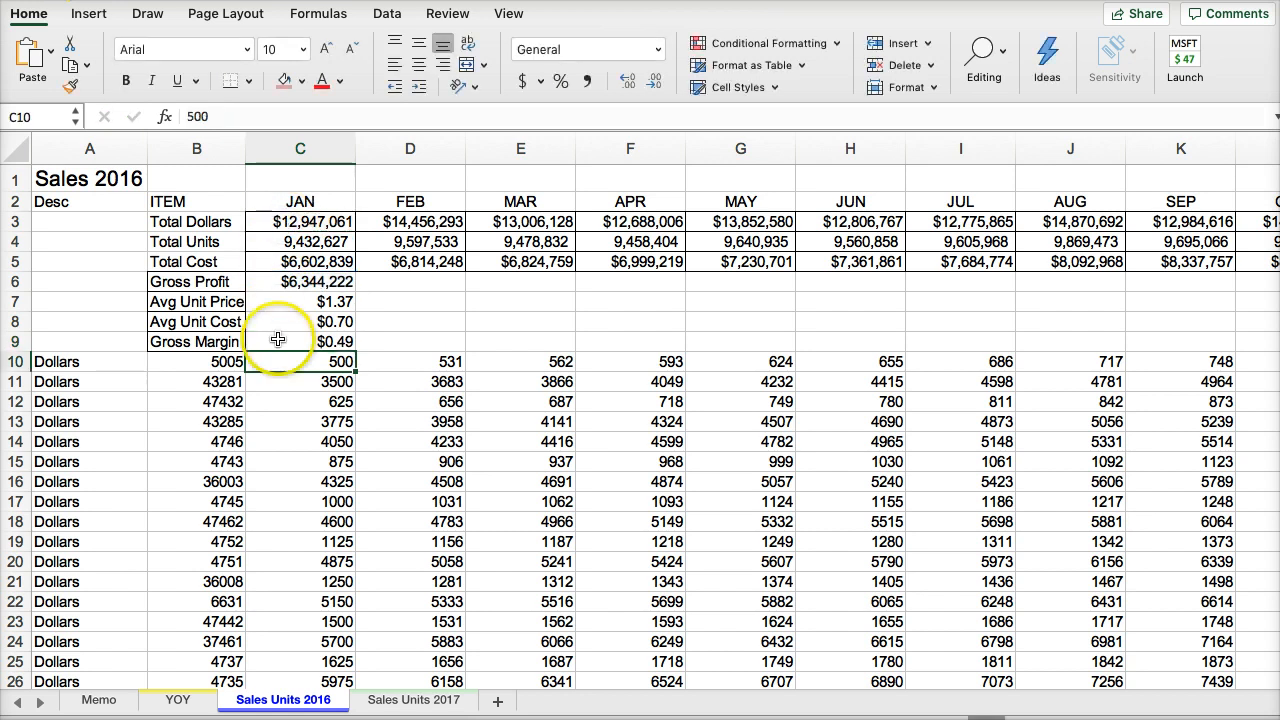
click(278, 340)
click(561, 81)
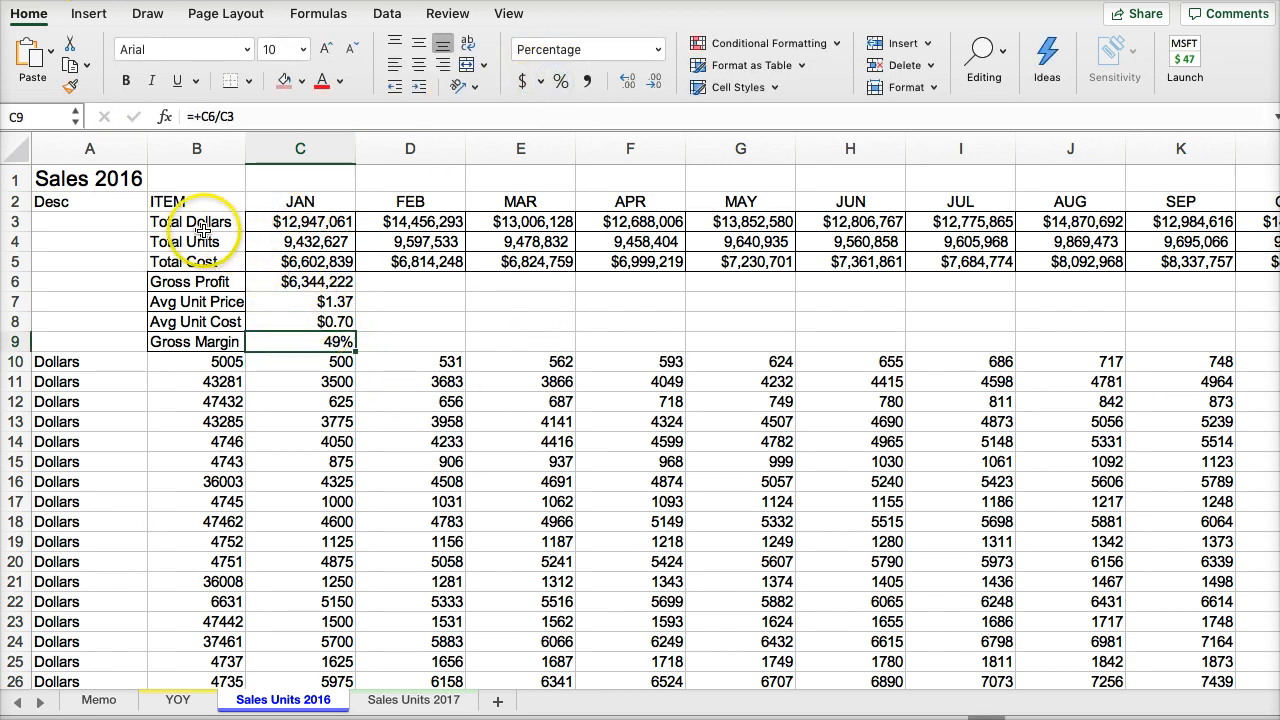
- Copy January's gross profit, average unit price, average unit cost and gross margin formulas in C6:C9 across through the Year Total column O
drag(172, 218, 185, 342)
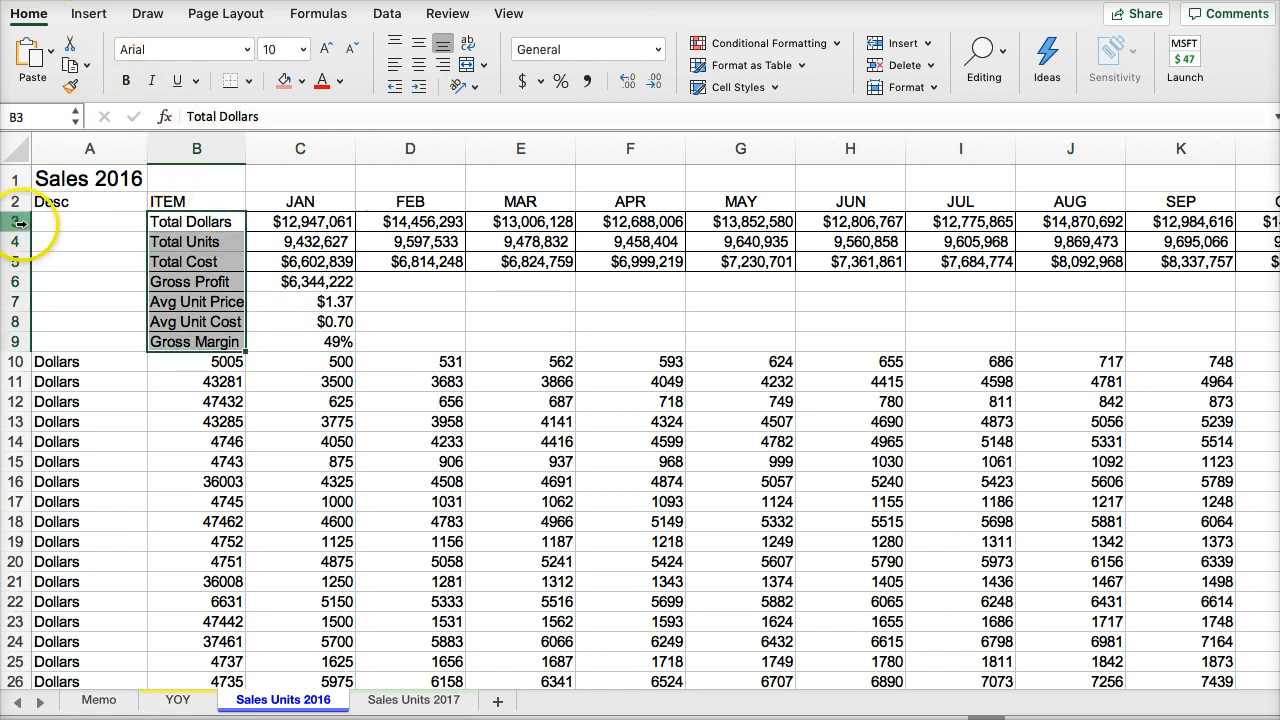
drag(267, 280, 277, 334)
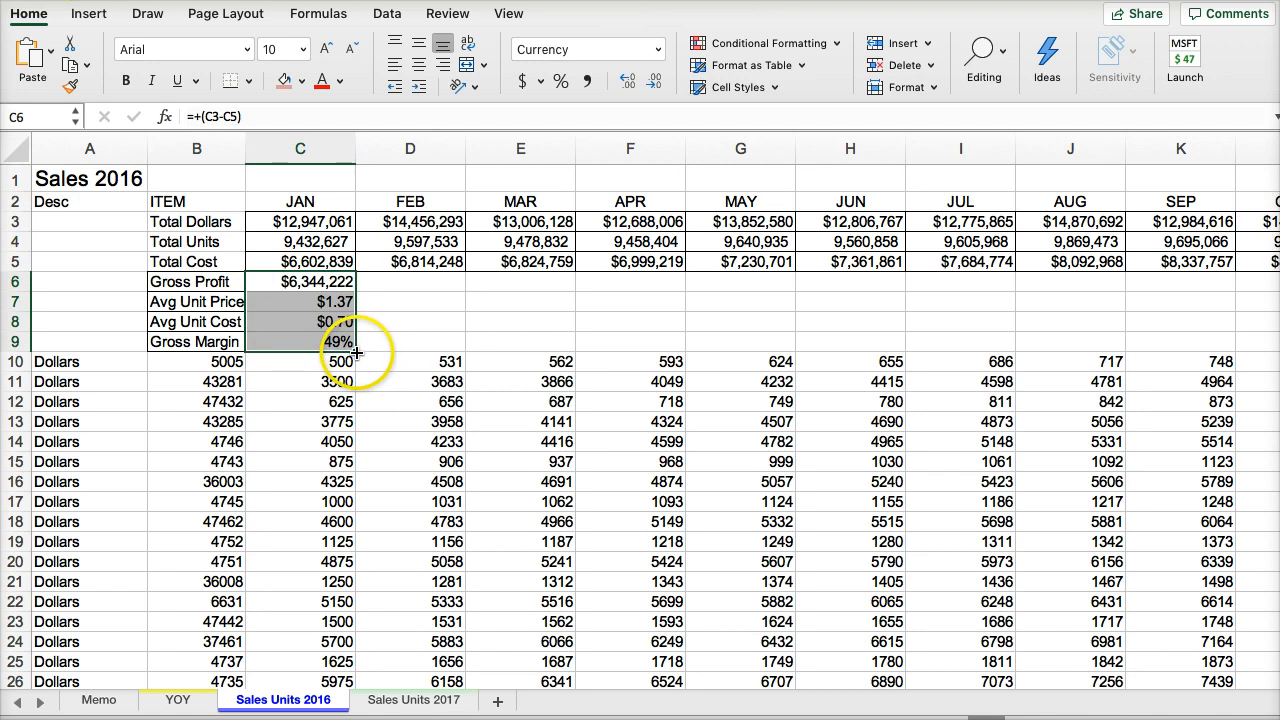
drag(498, 333, 1208, 348)
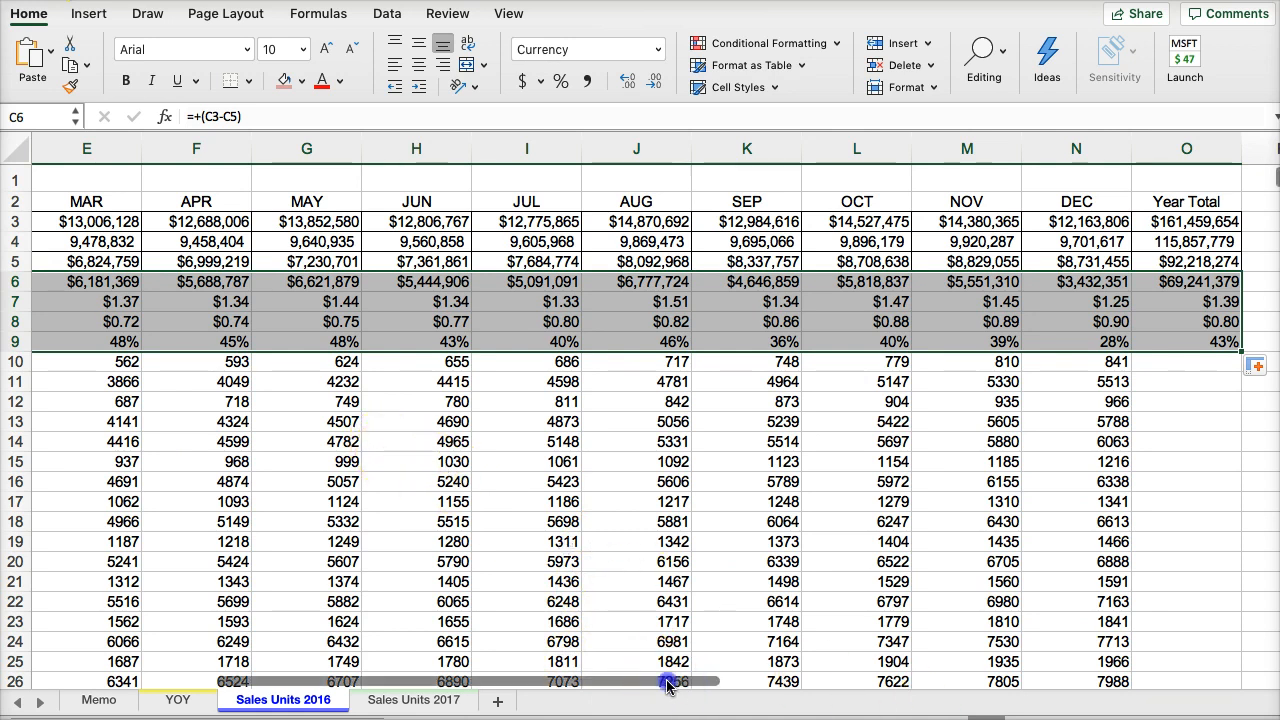
drag(668, 682, 505, 680)
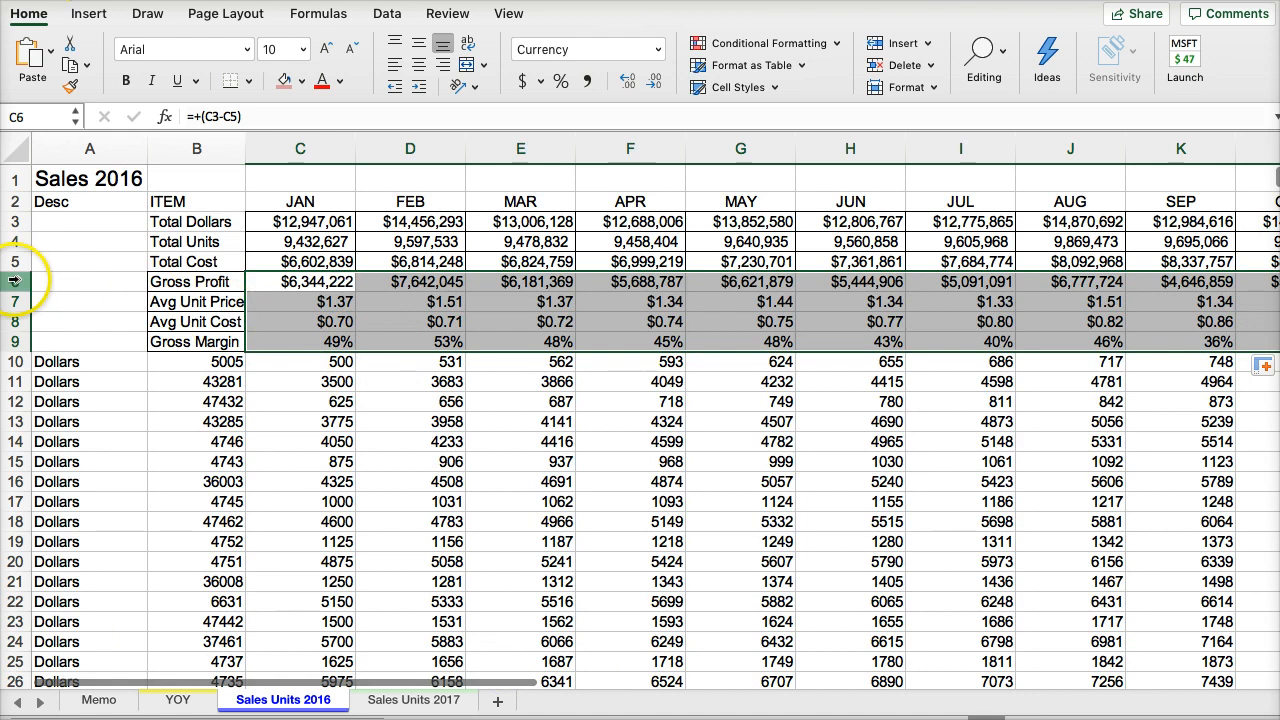
- Insert four blank rows below Total Cost, at rows 6 to 9 of the Sales Units 2017 sheet
click(400, 699)
click(97, 301)
key(Left)
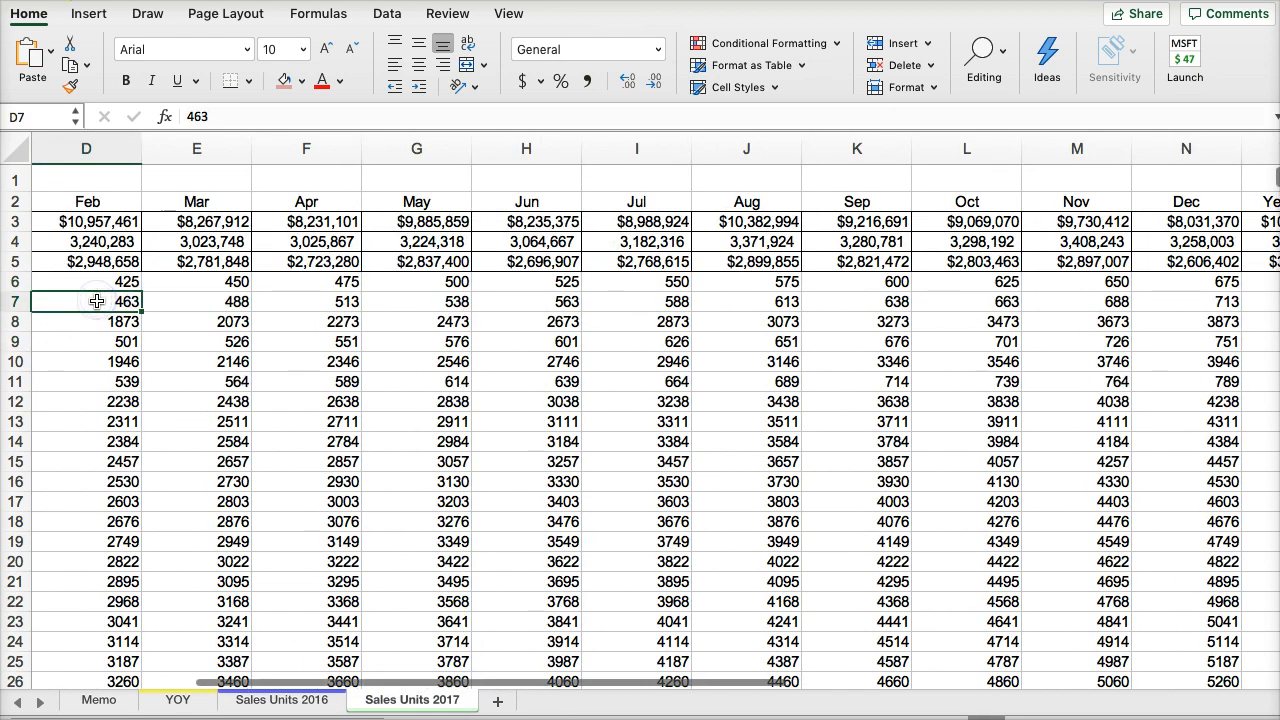
key(Left)
key(Left)
key(Left)
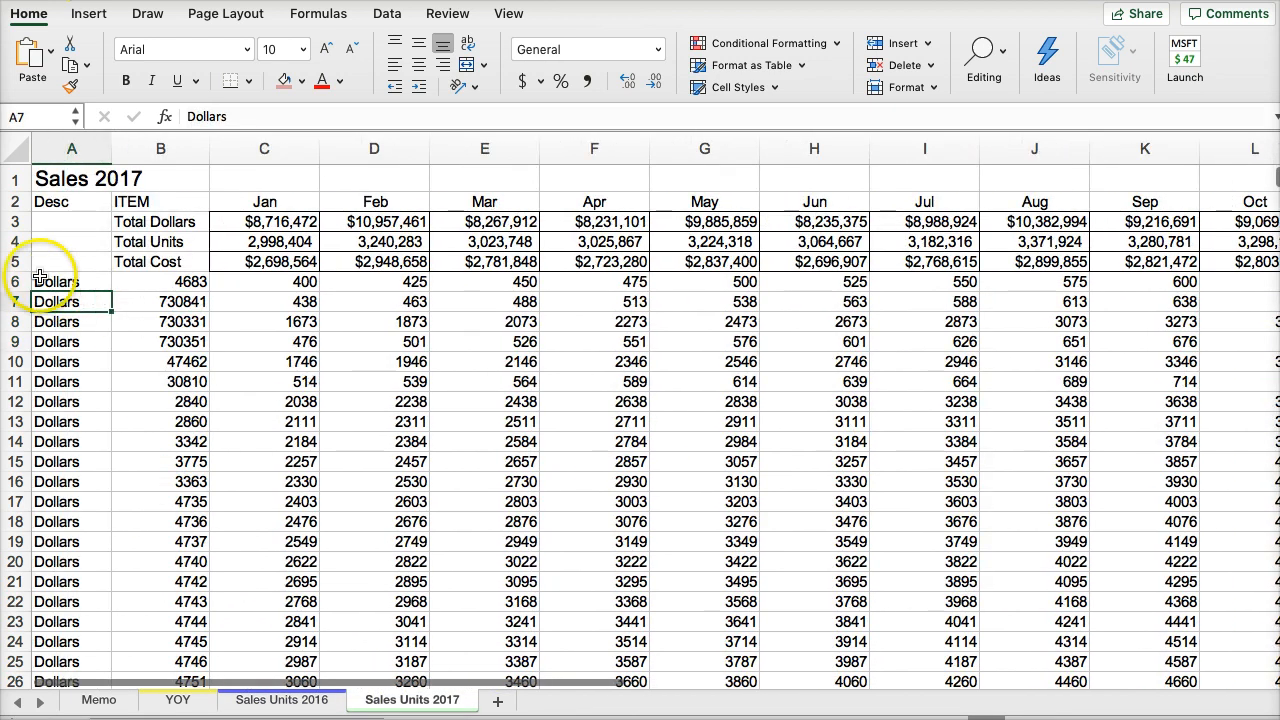
drag(18, 281, 18, 341)
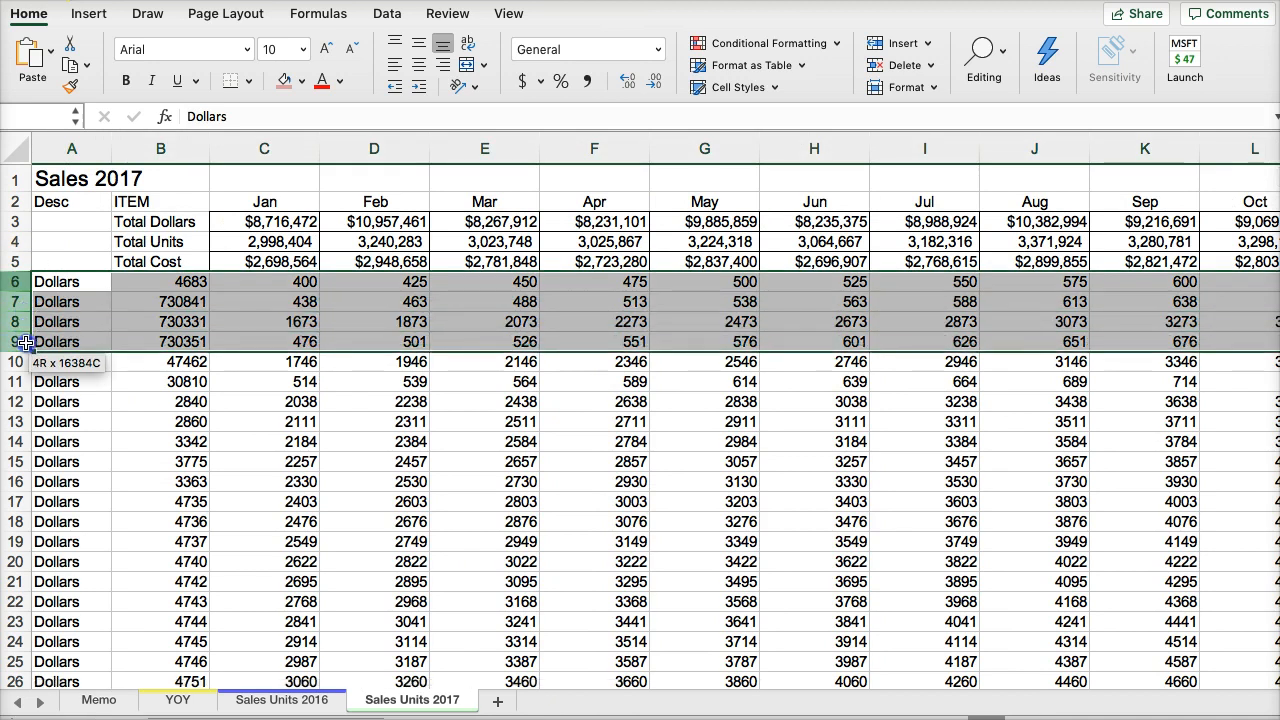
right_click(24, 285)
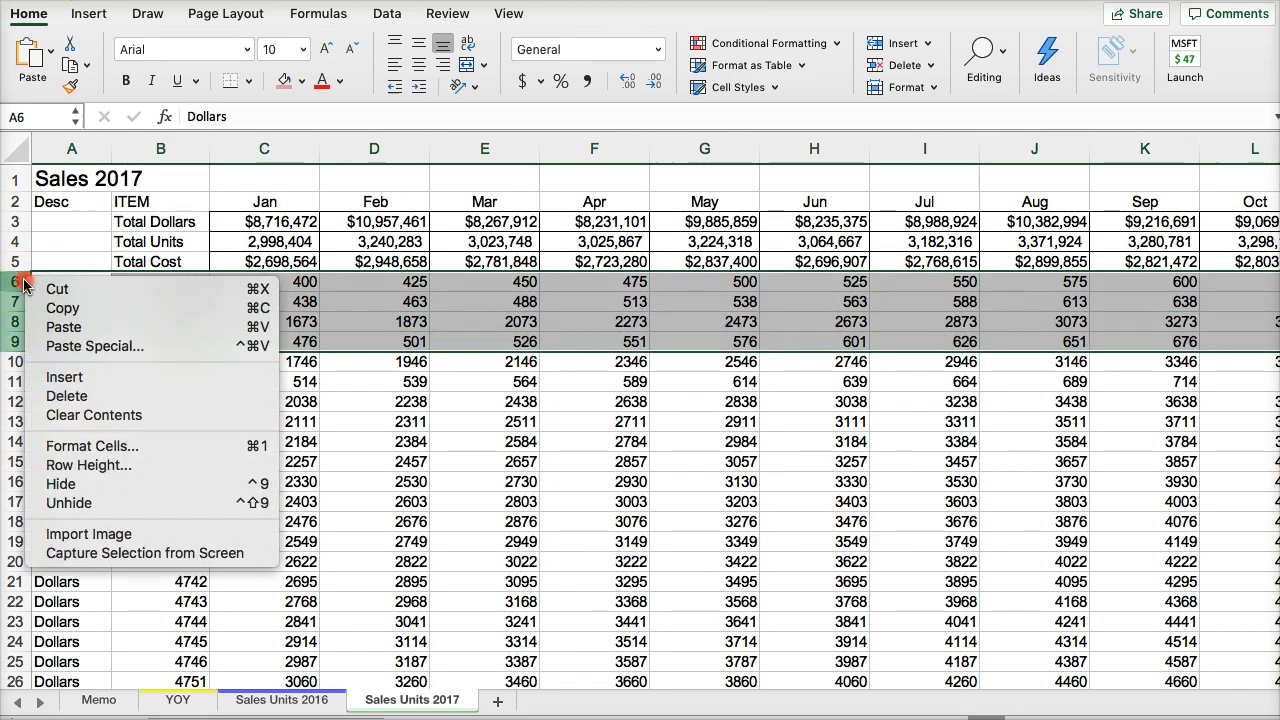
click(70, 376)
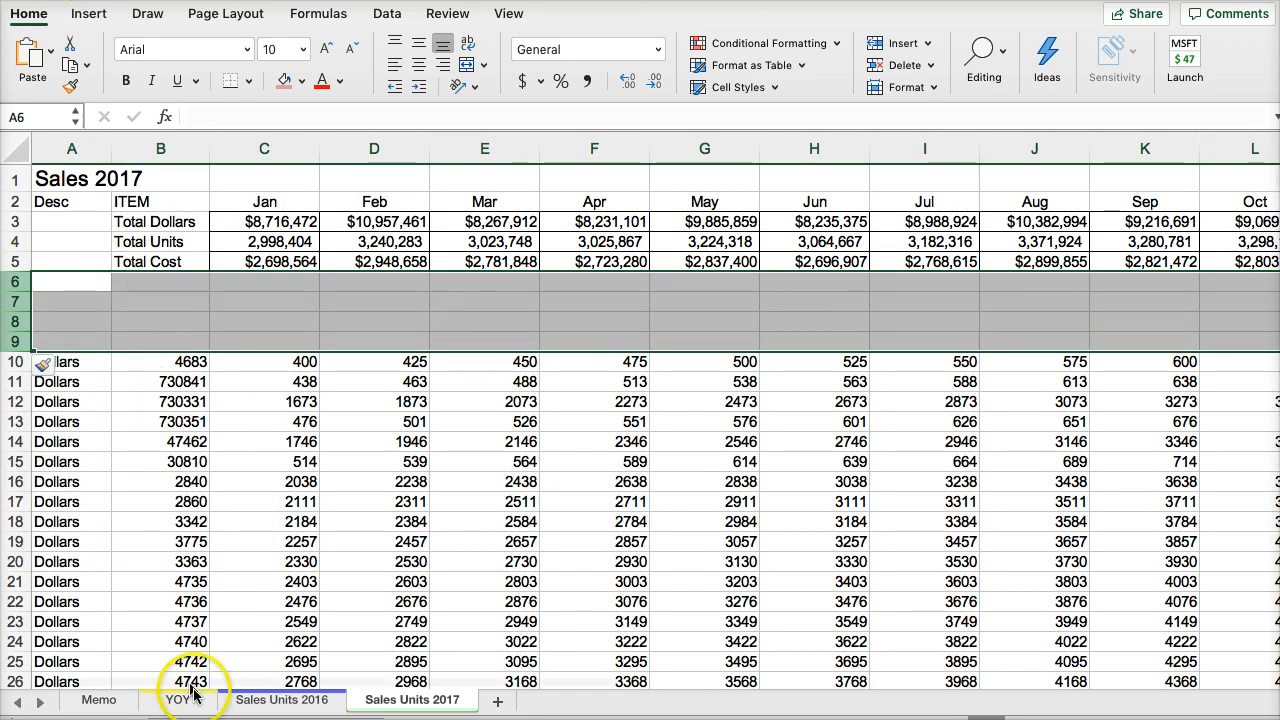
- Copy the Gross Profit to Gross Margin block B6:O9 from Sales Units 2016 into Sales Units 2017 starting at B6
click(258, 703)
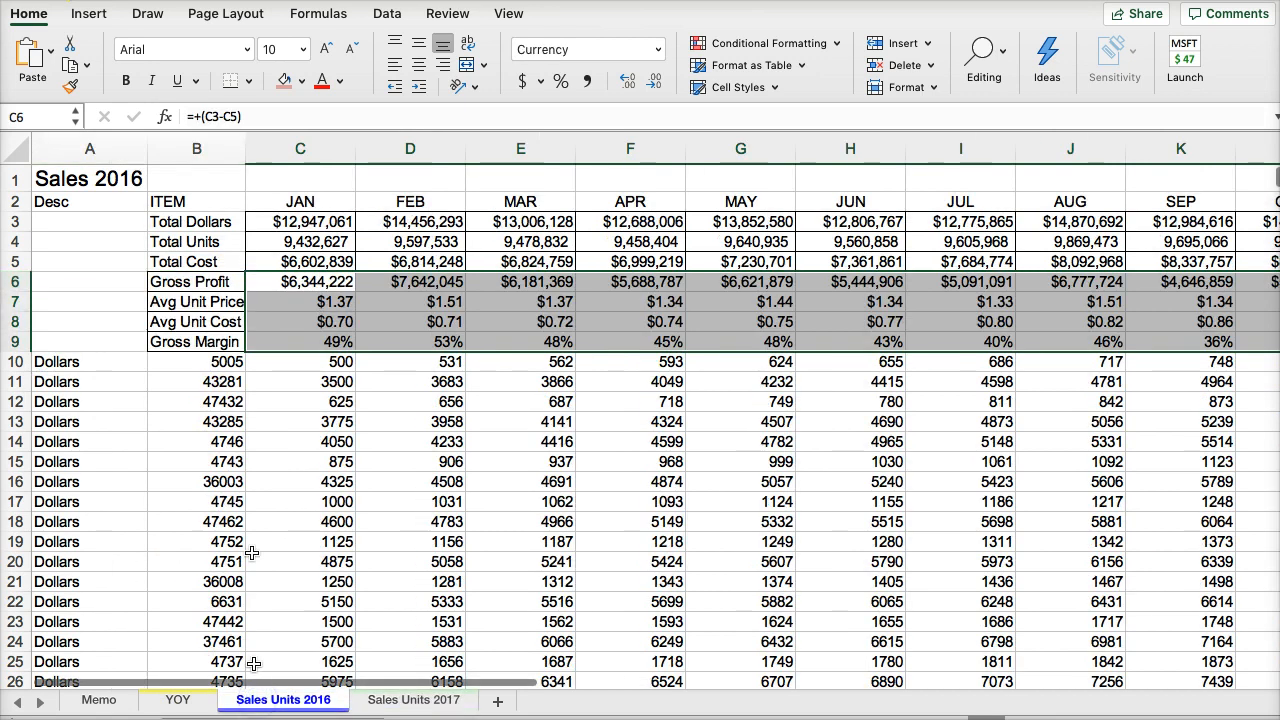
drag(183, 279, 279, 333)
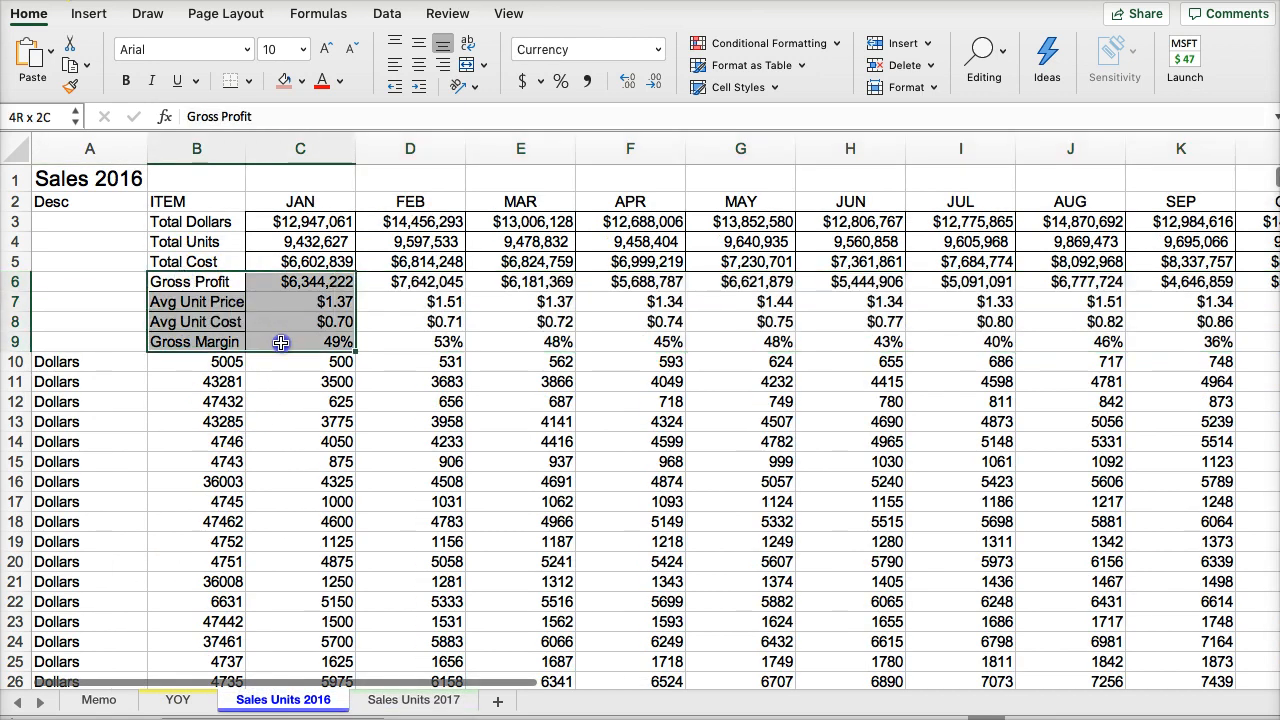
drag(188, 283, 1100, 342)
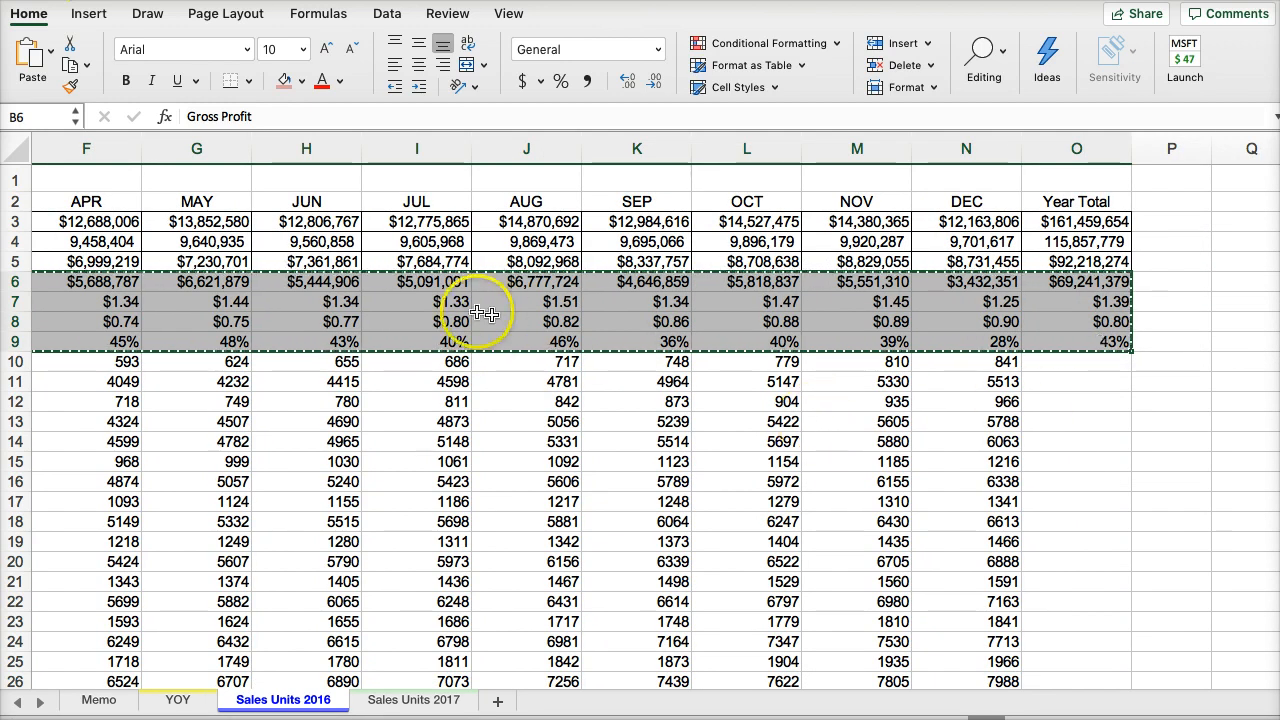
click(178, 699)
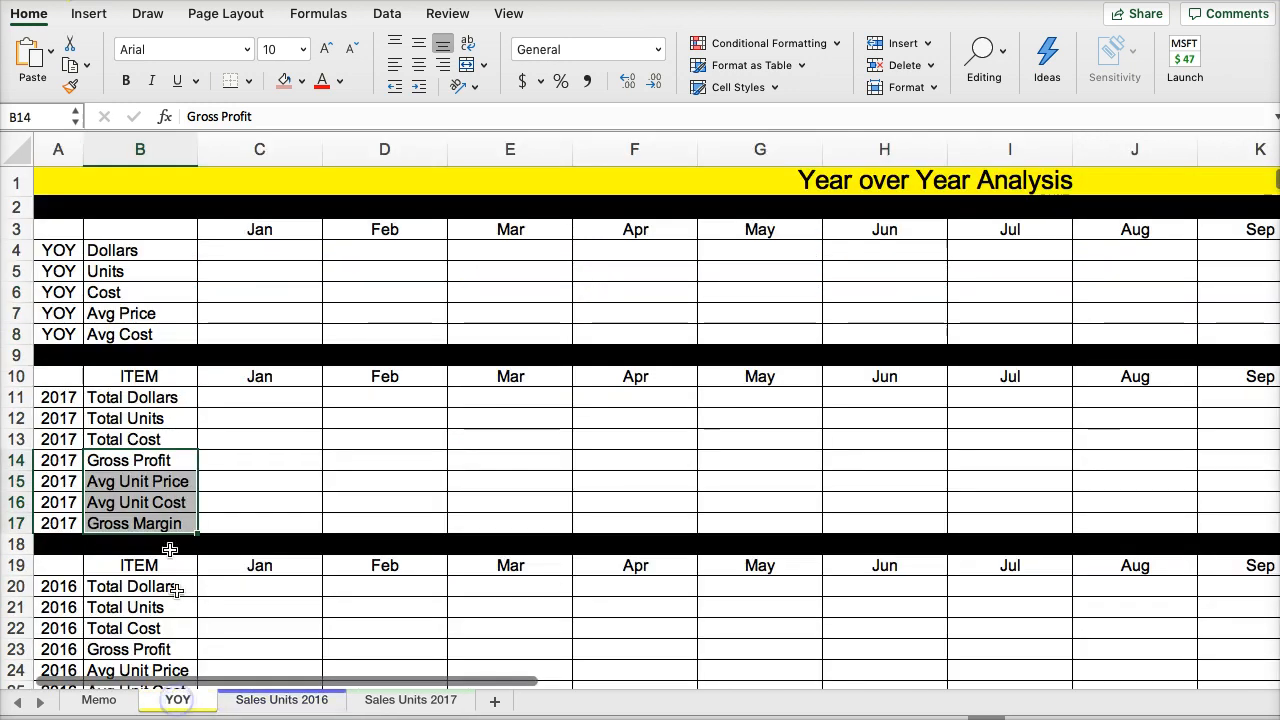
click(285, 698)
click(405, 699)
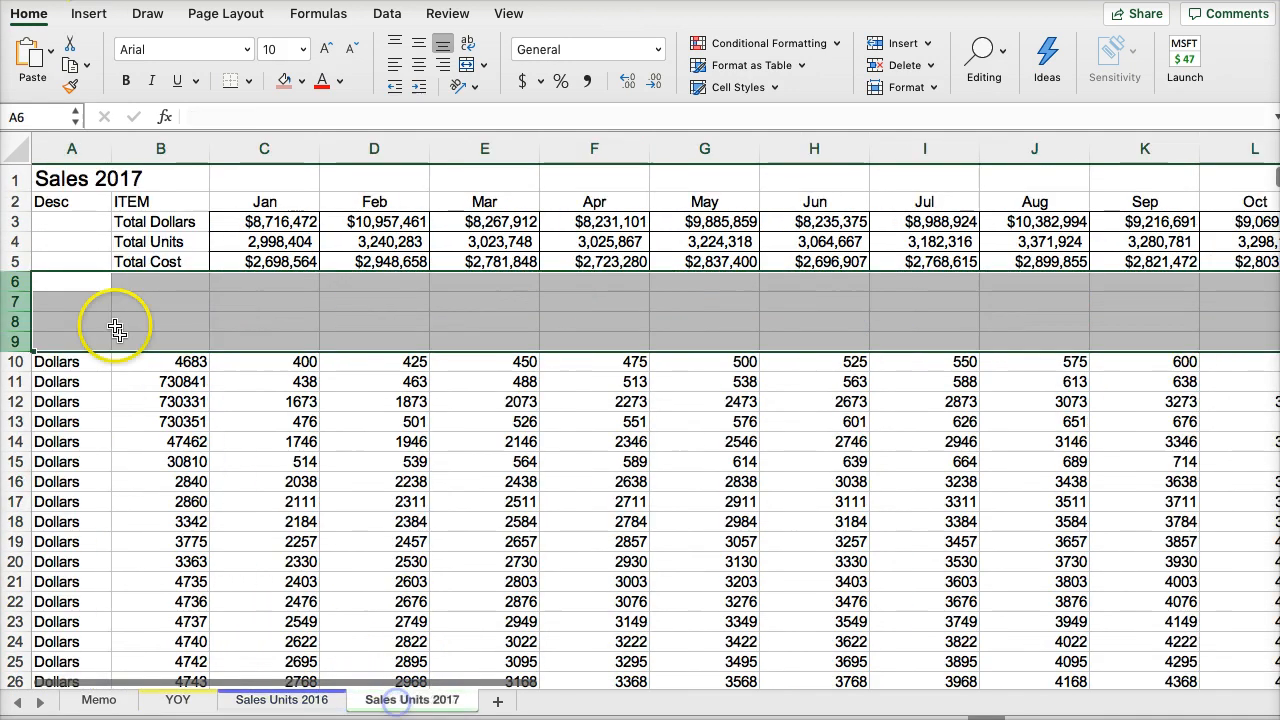
click(130, 282)
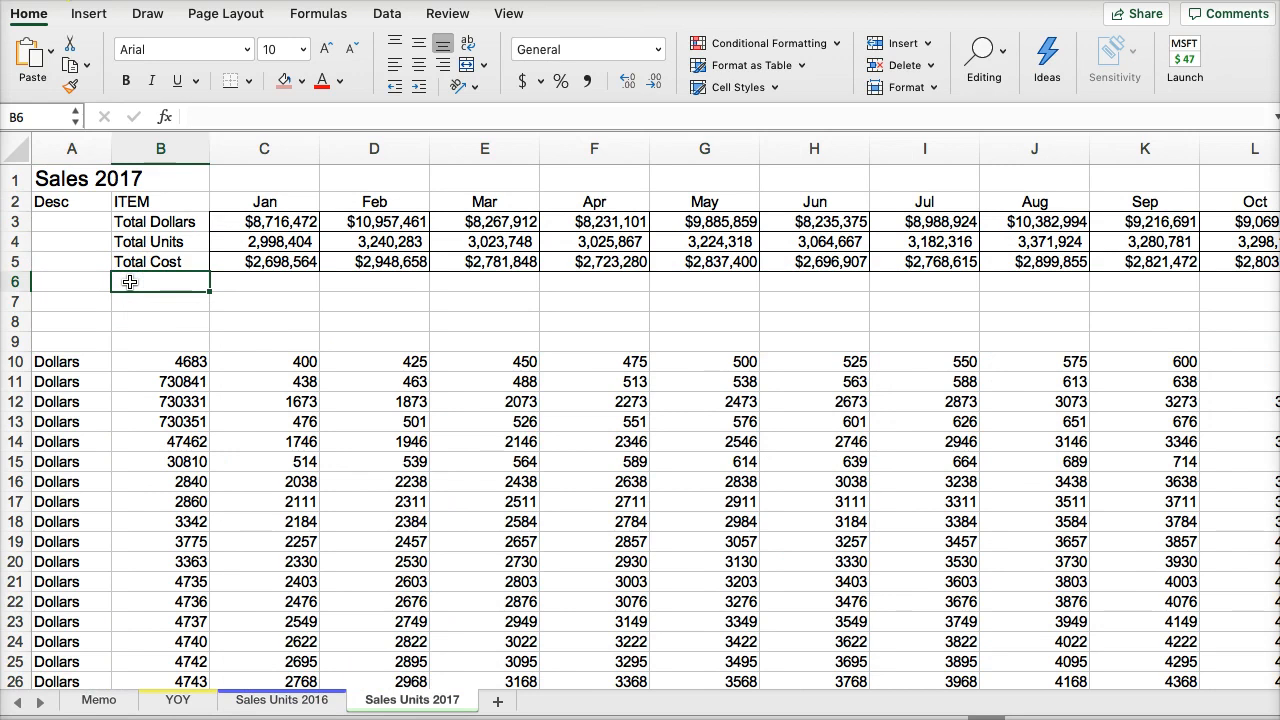
key(super+v)
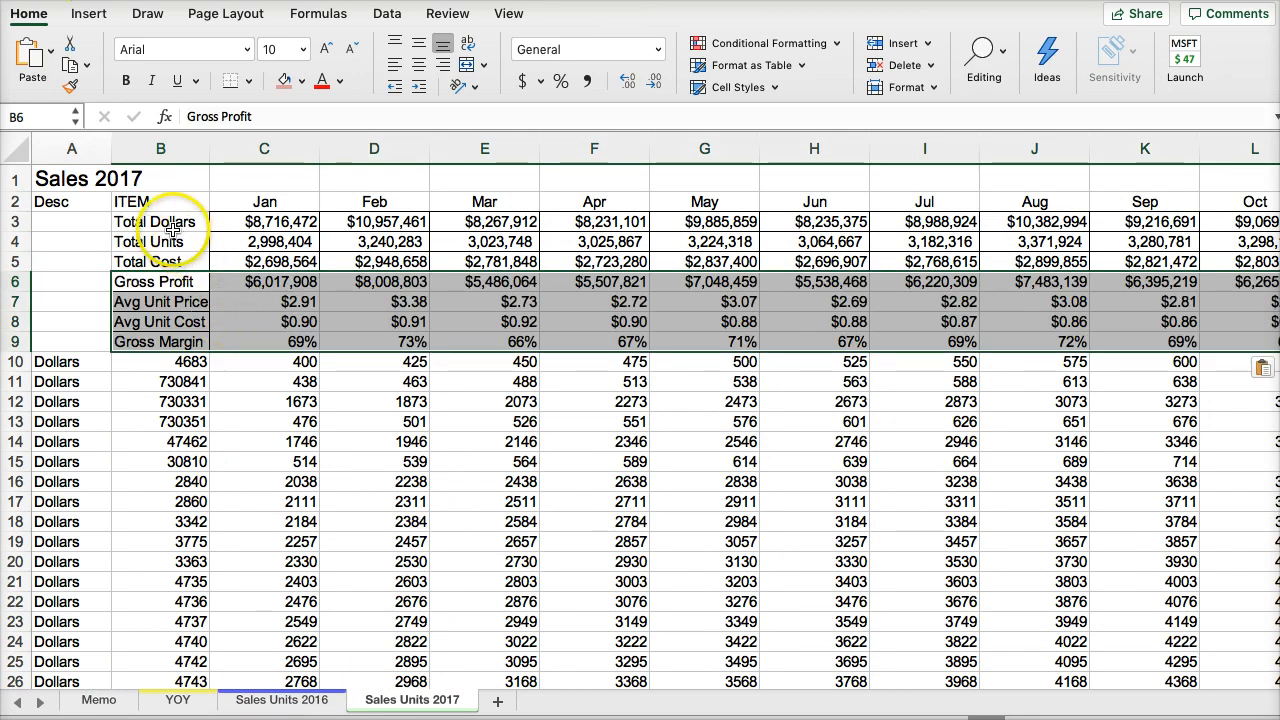
- Apply all borders to the 2017 summary block B3:O9 and widen column B slightly to fit its labels
drag(150, 222, 178, 321)
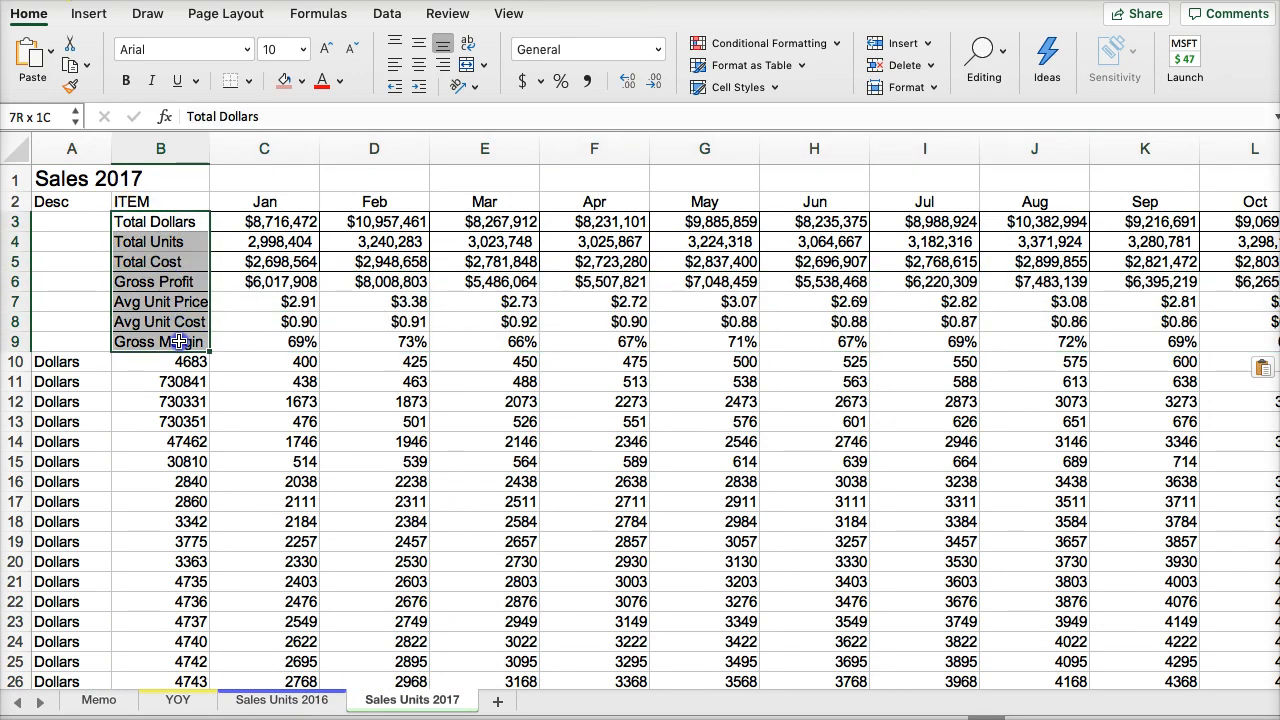
key(super+shift+Right)
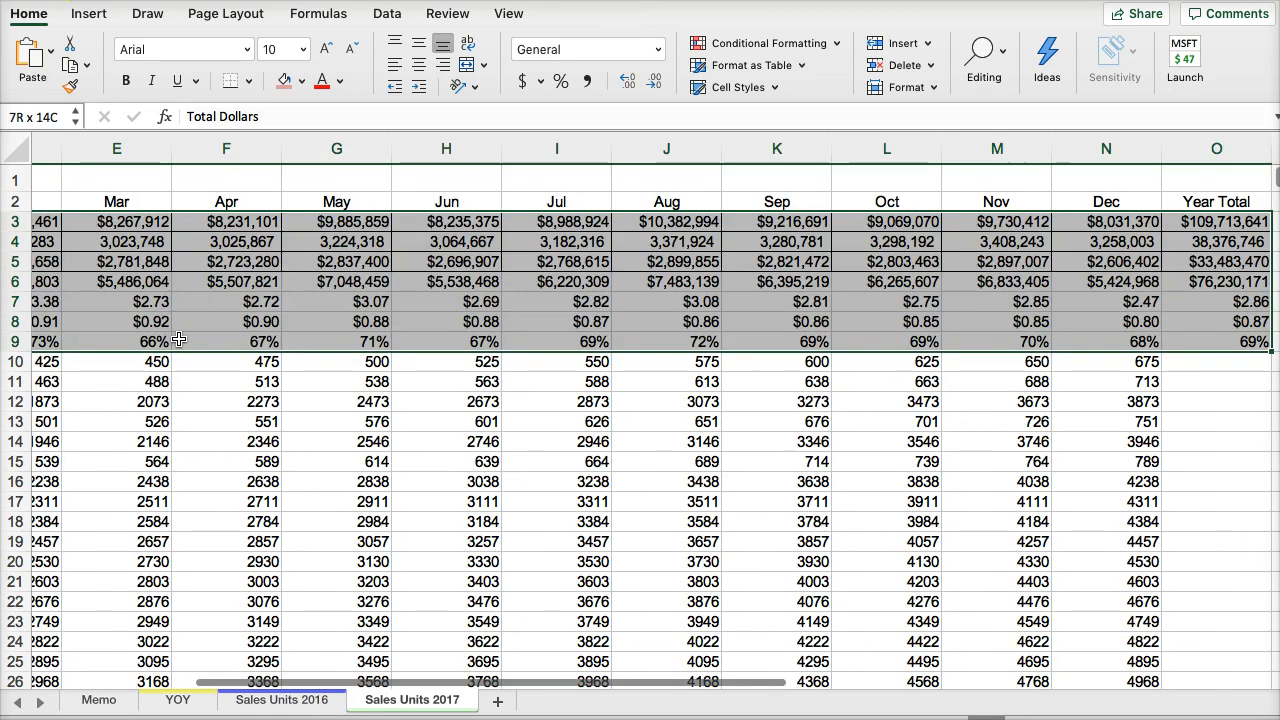
click(249, 81)
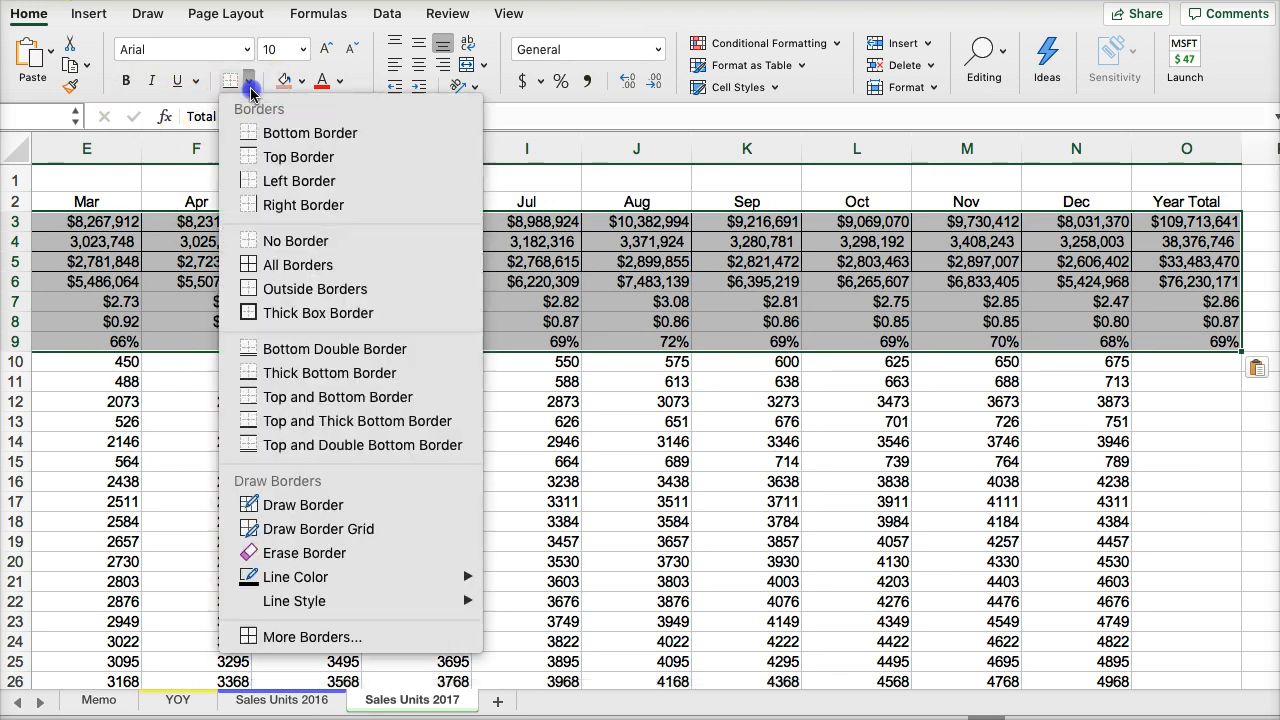
click(252, 270)
scroll(270, 280, left, 5)
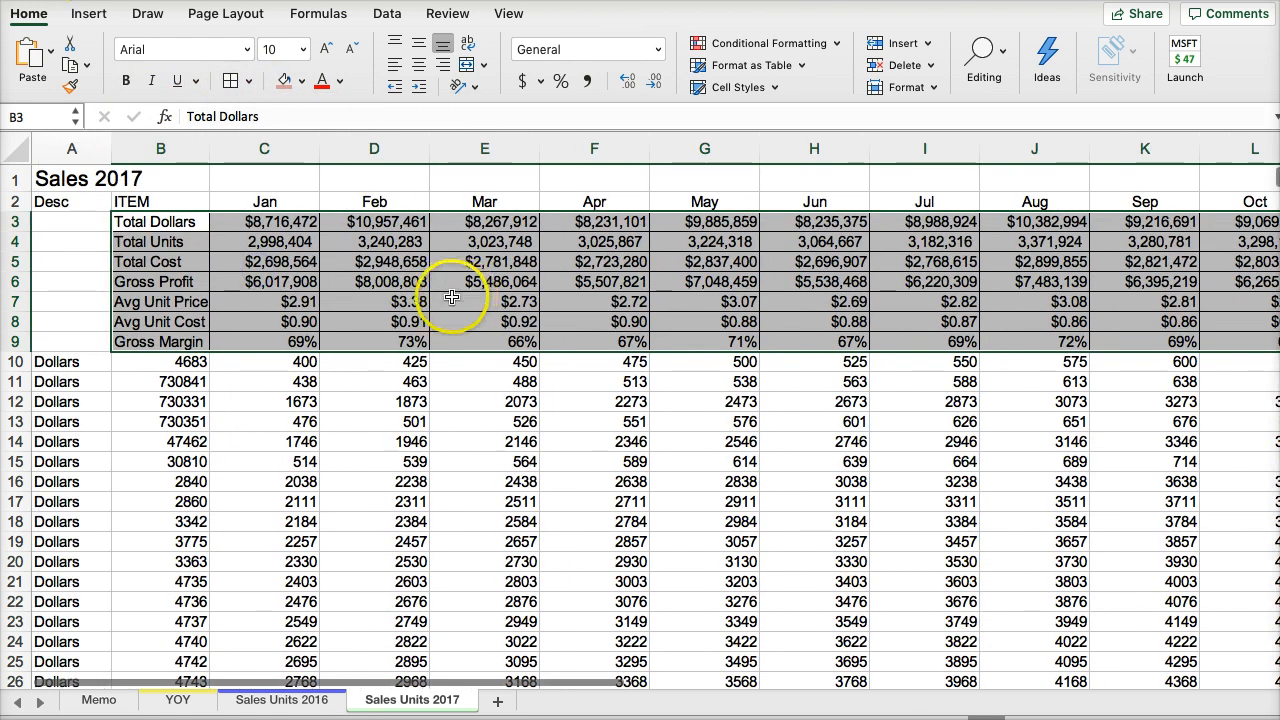
click(300, 321)
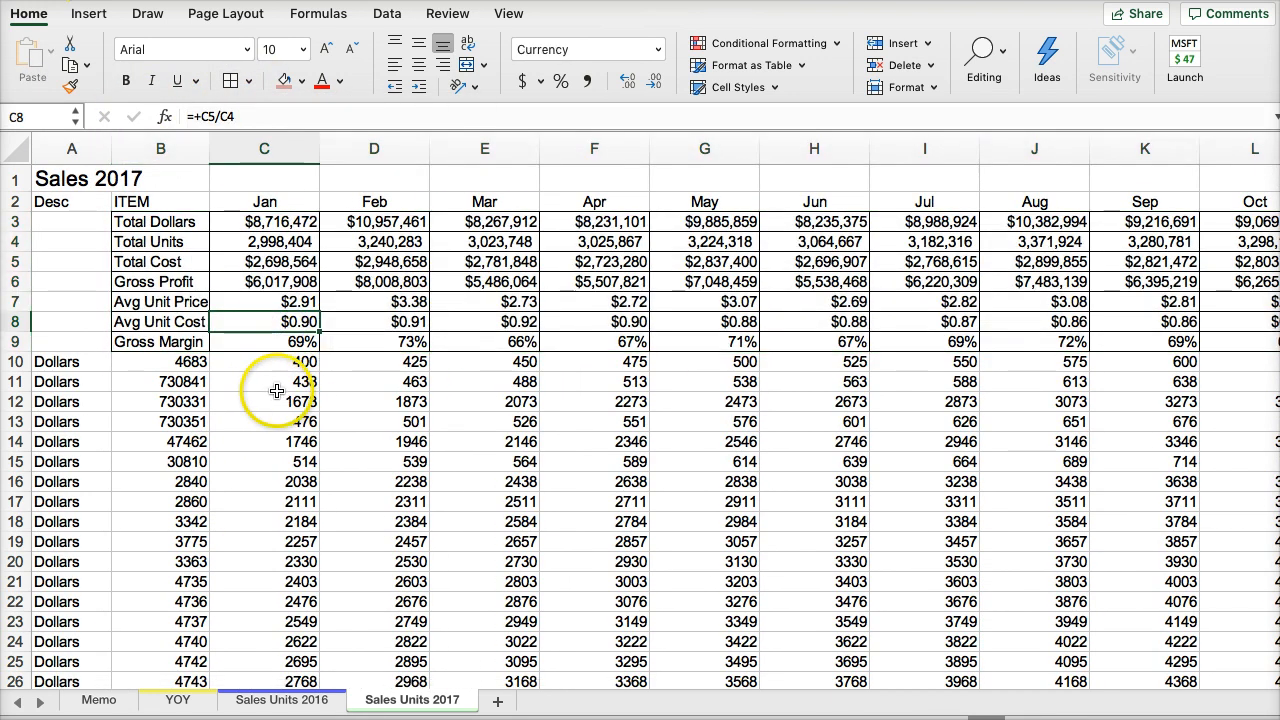
drag(209, 149, 220, 150)
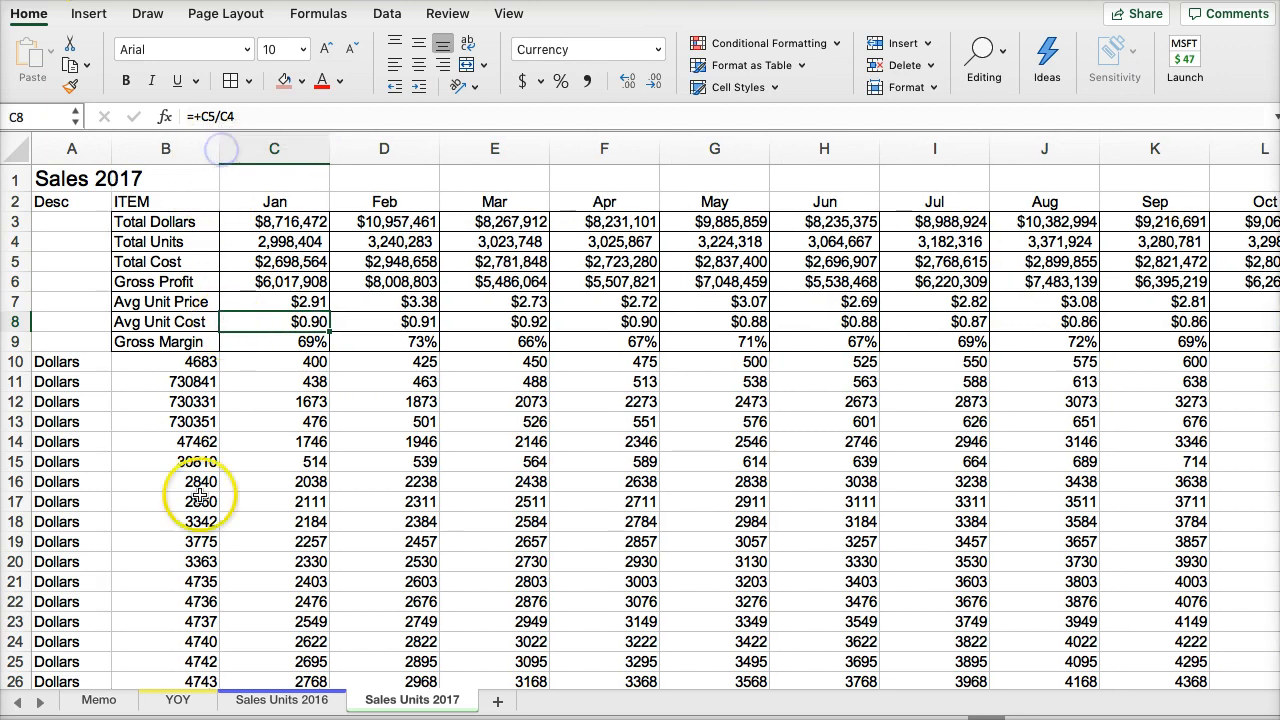
click(268, 486)
- Apply all borders to the Gross Profit to Gross Margin block B6:O9 on the Sales Units 2016 sheet
click(266, 704)
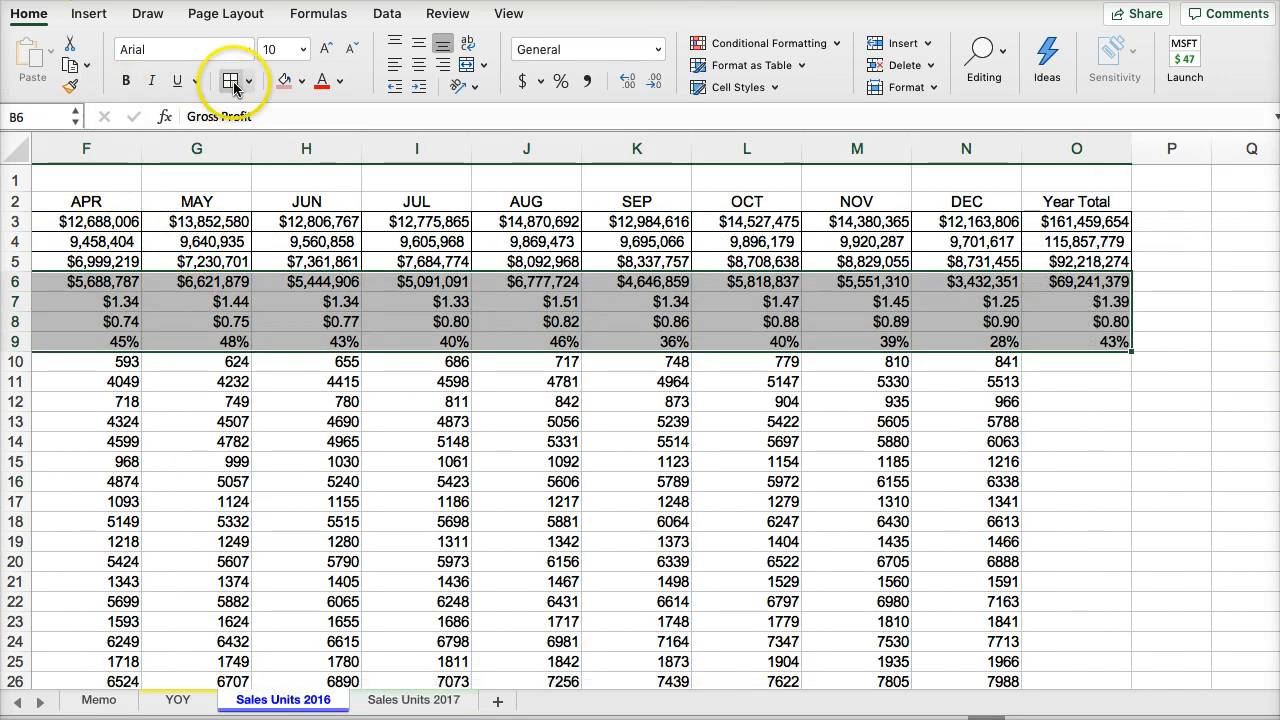
scroll(240, 240, left, 5)
drag(208, 234, 206, 282)
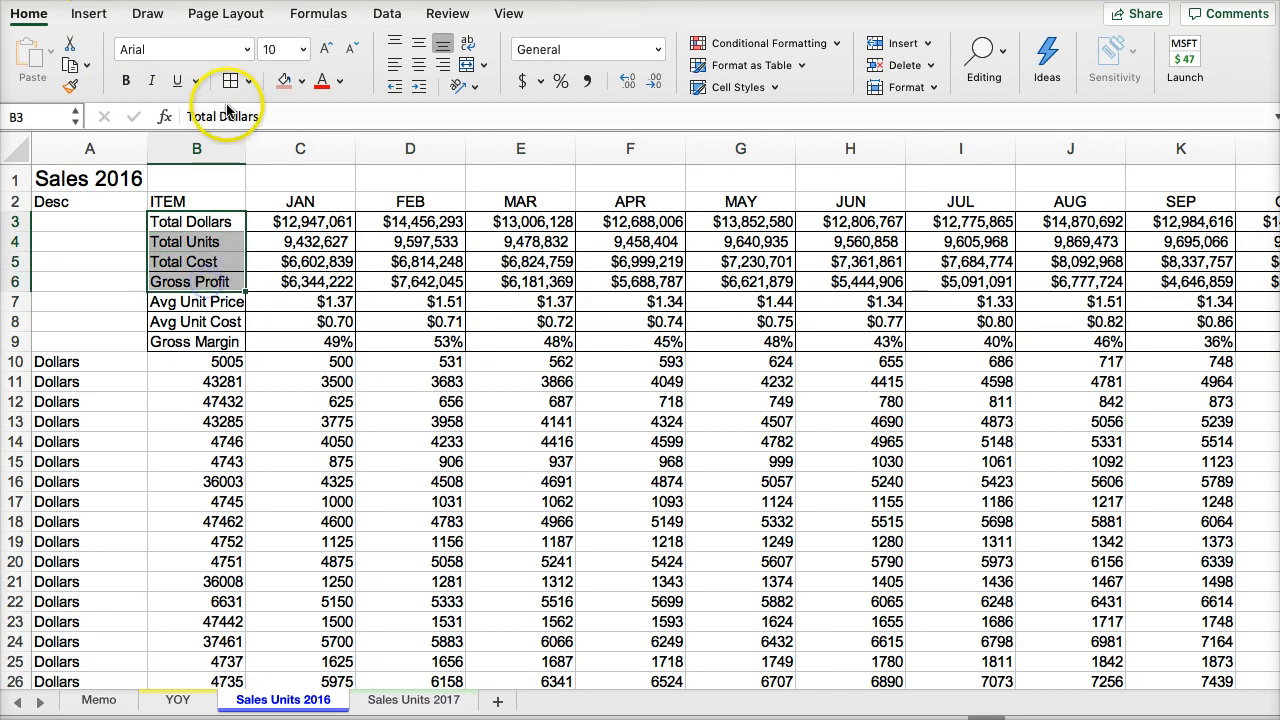
click(298, 402)
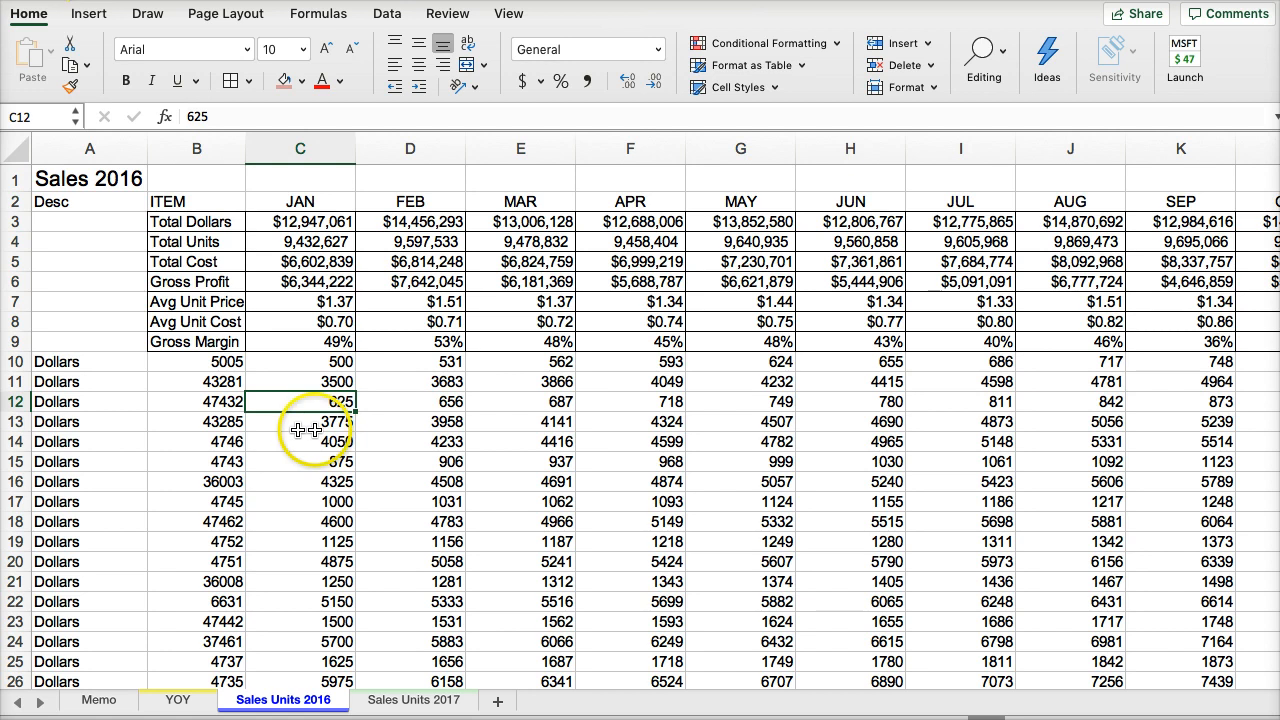
- Review the memo's year-over-year tasks, then link the YOY sheet's January 2017 Total Dollars in C11 to 'Sales Units 2017'!C3
click(97, 699)
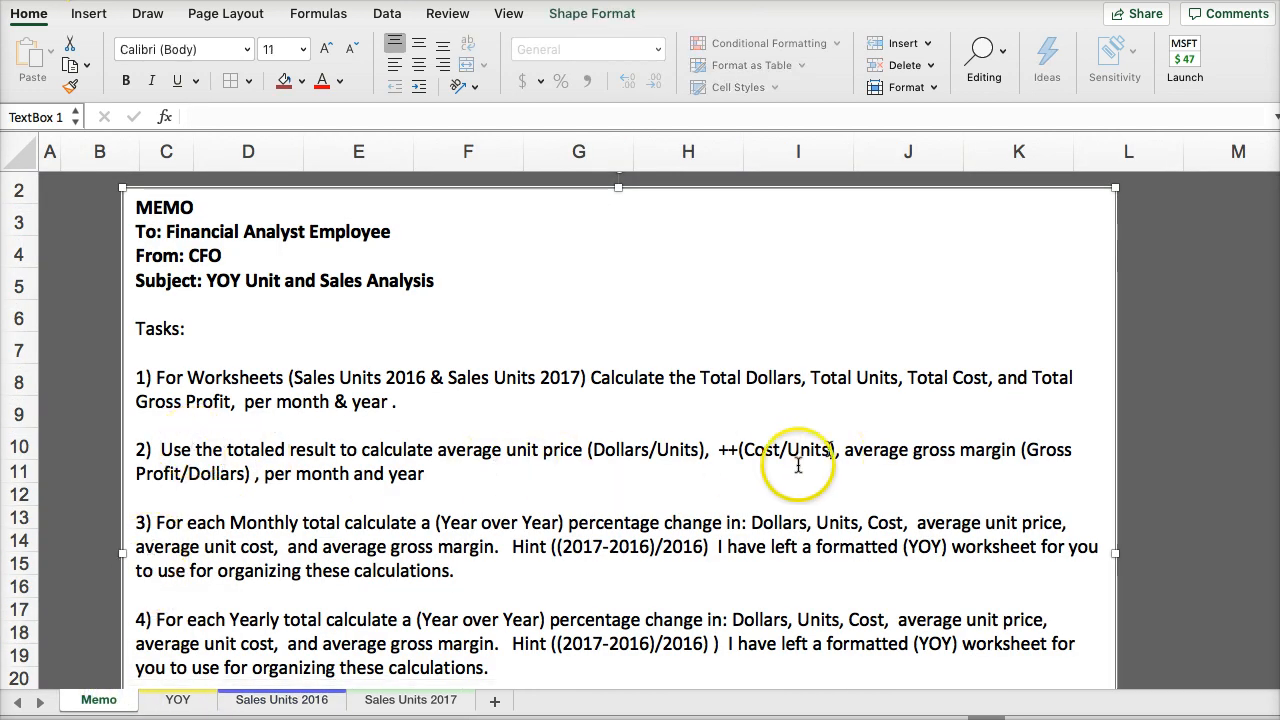
scroll(650, 480, down, 2)
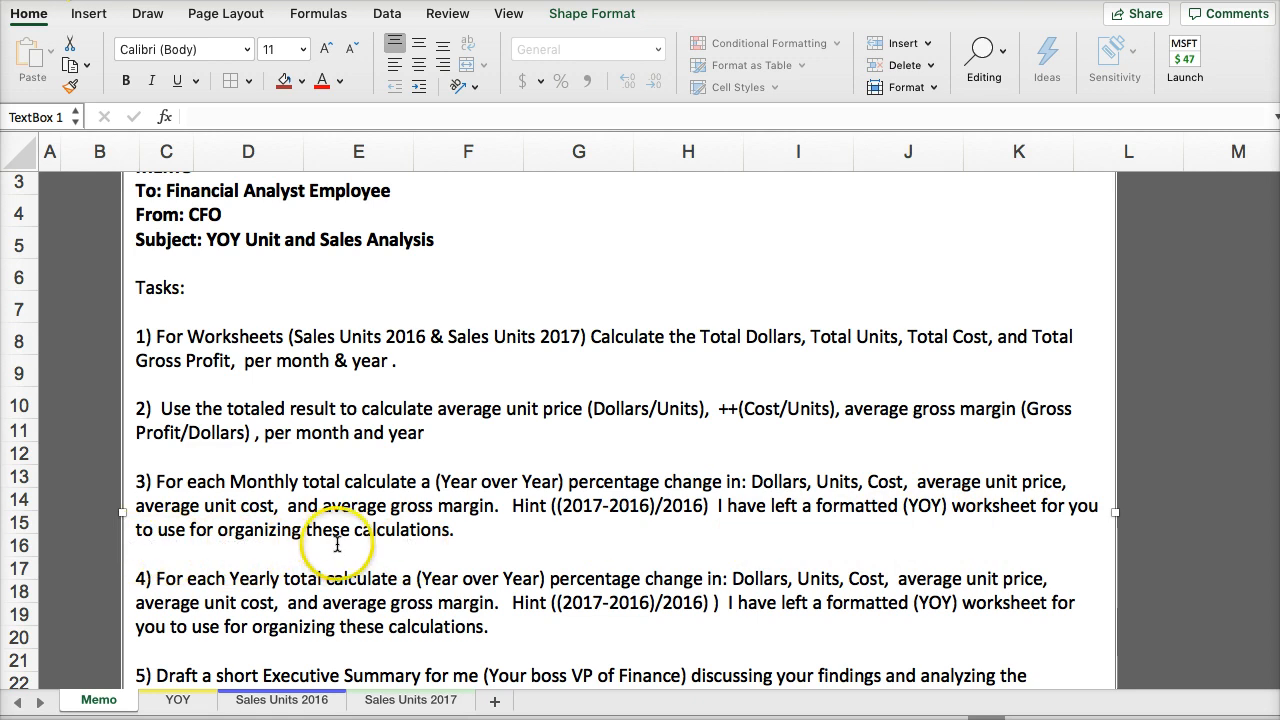
click(180, 700)
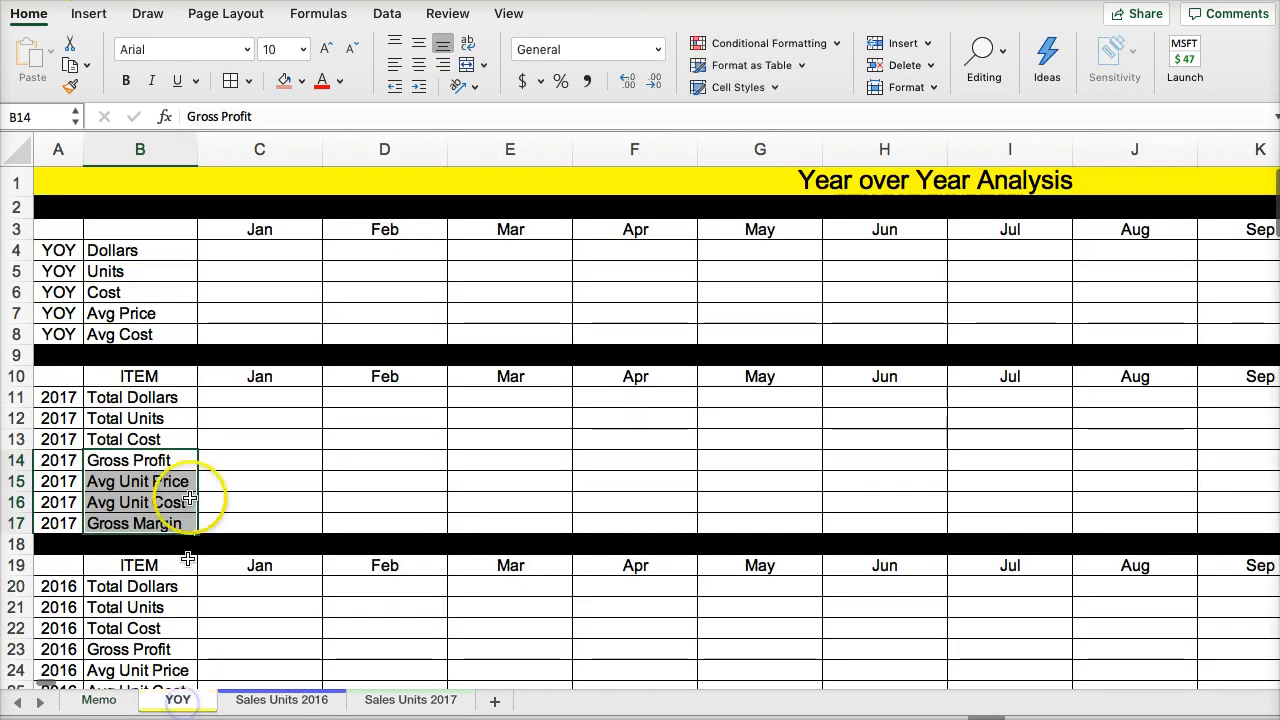
click(252, 400)
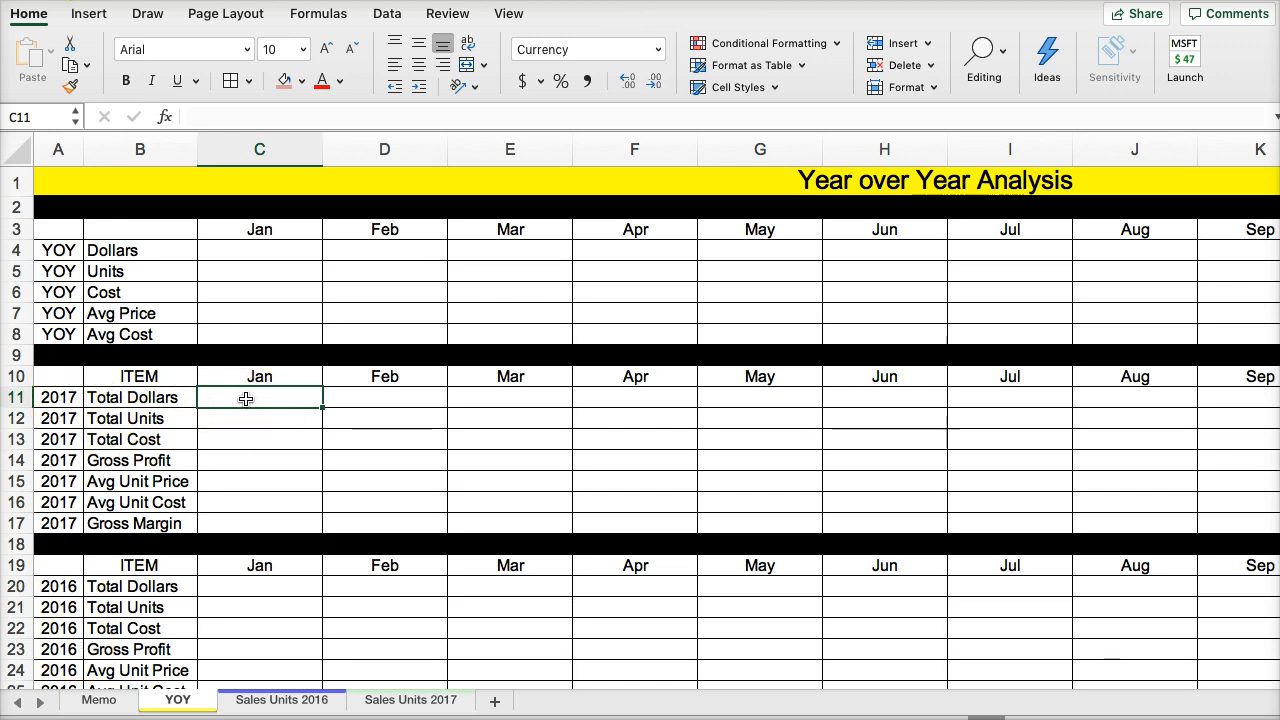
click(387, 705)
click(290, 220)
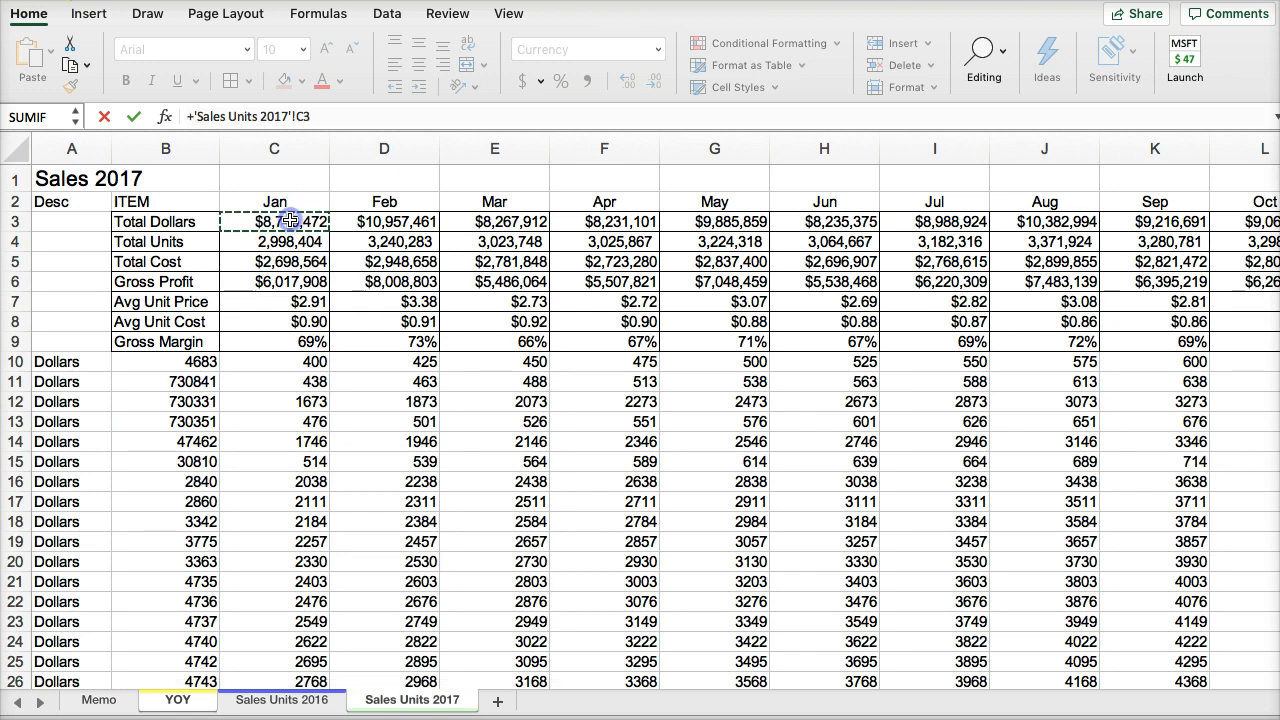
key(Return)
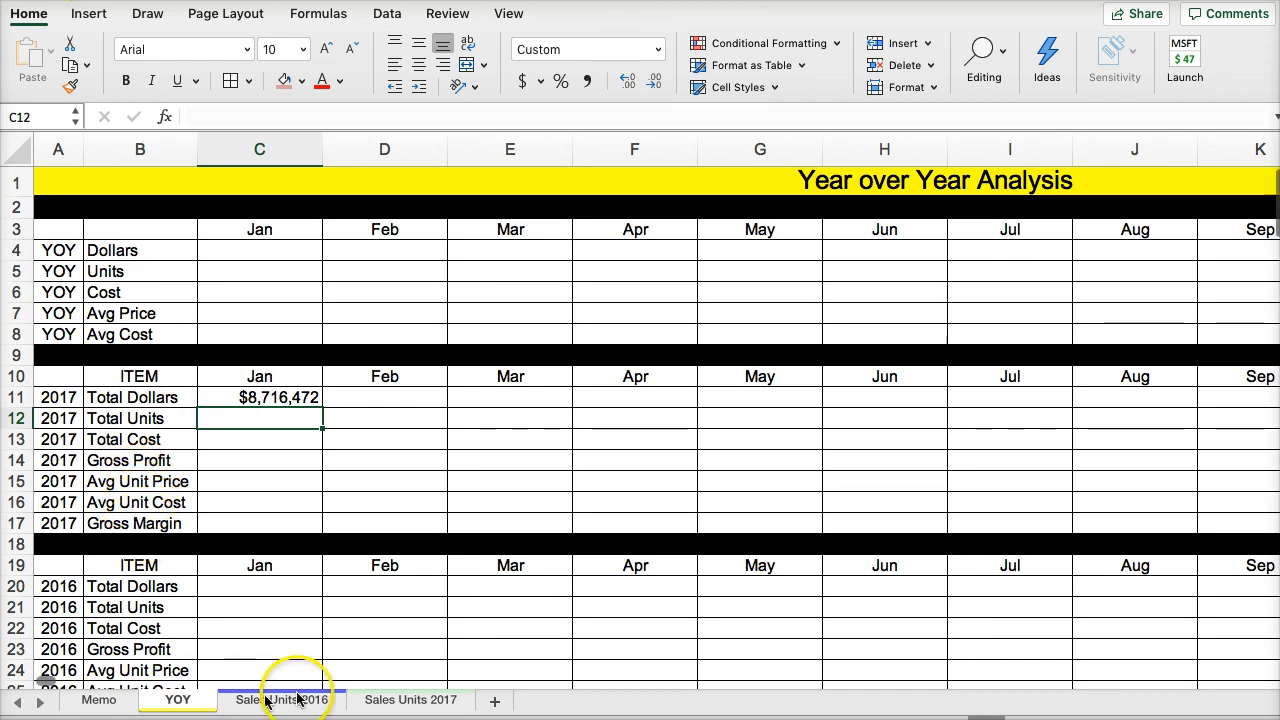
- Compare the 2017 sheet's row order with the YOY sheet and fill the C11 link down through Gross Margin in C17
click(392, 702)
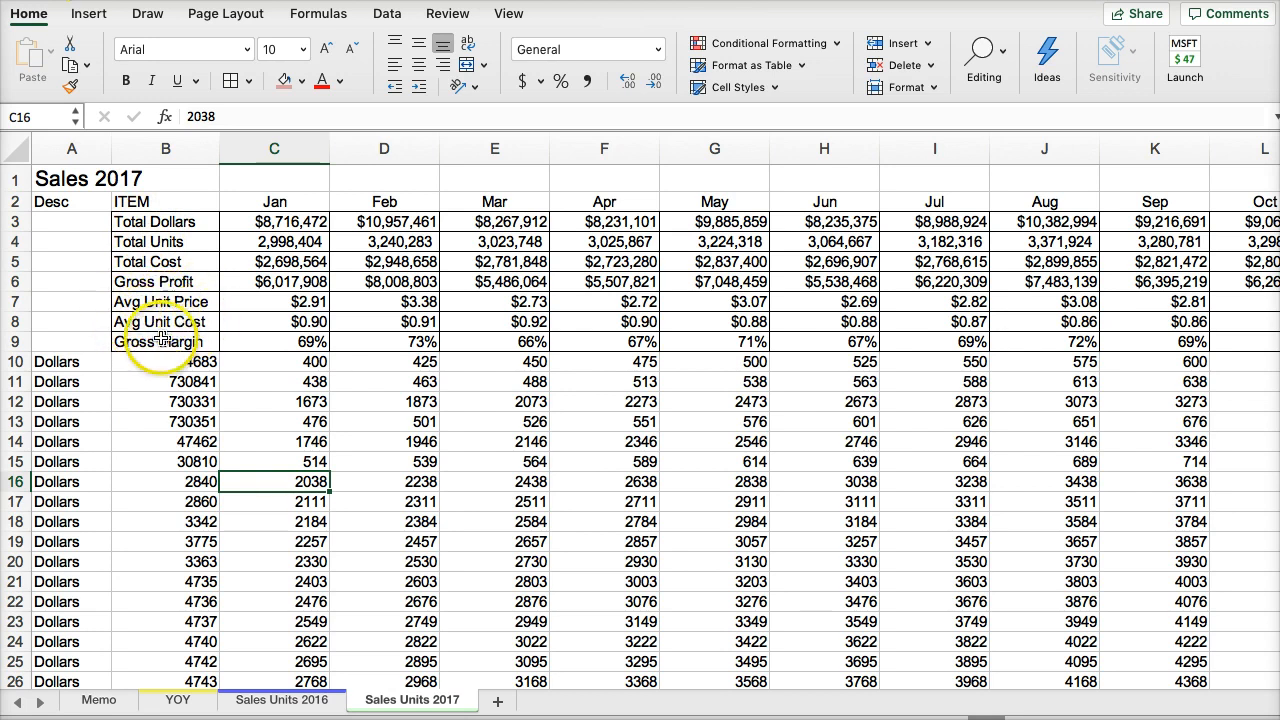
click(180, 702)
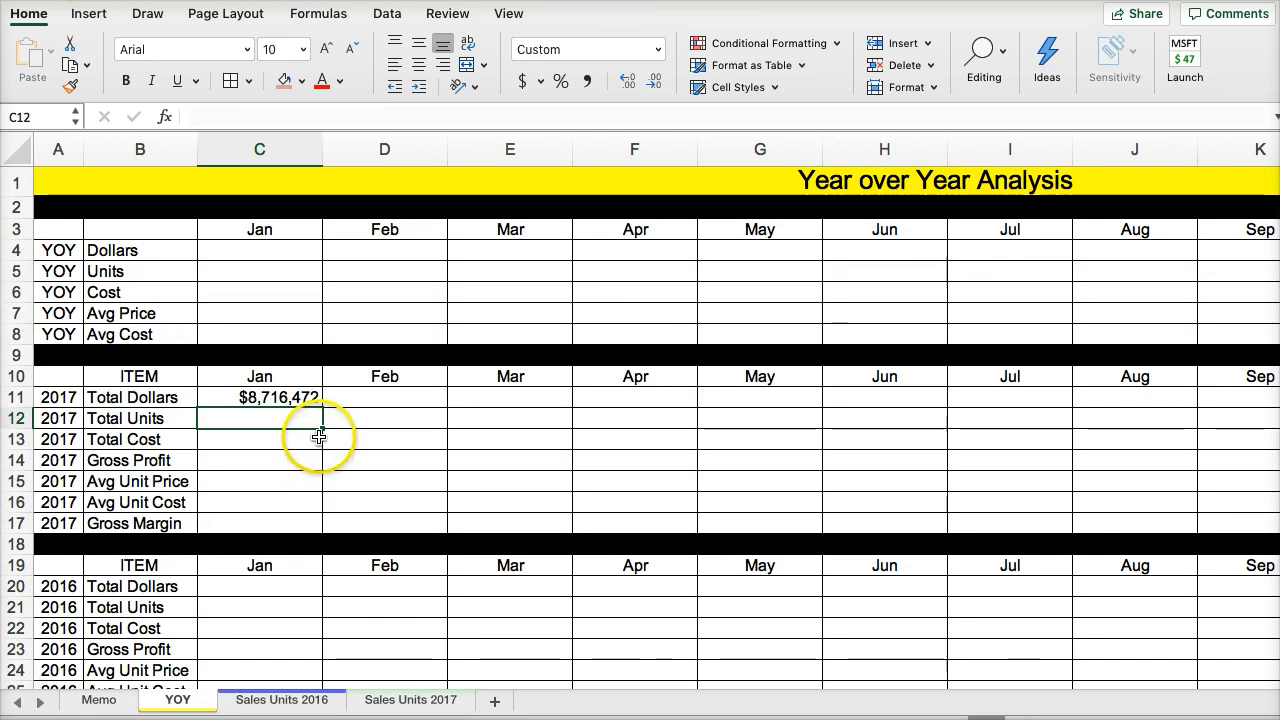
click(316, 403)
drag(322, 408, 321, 529)
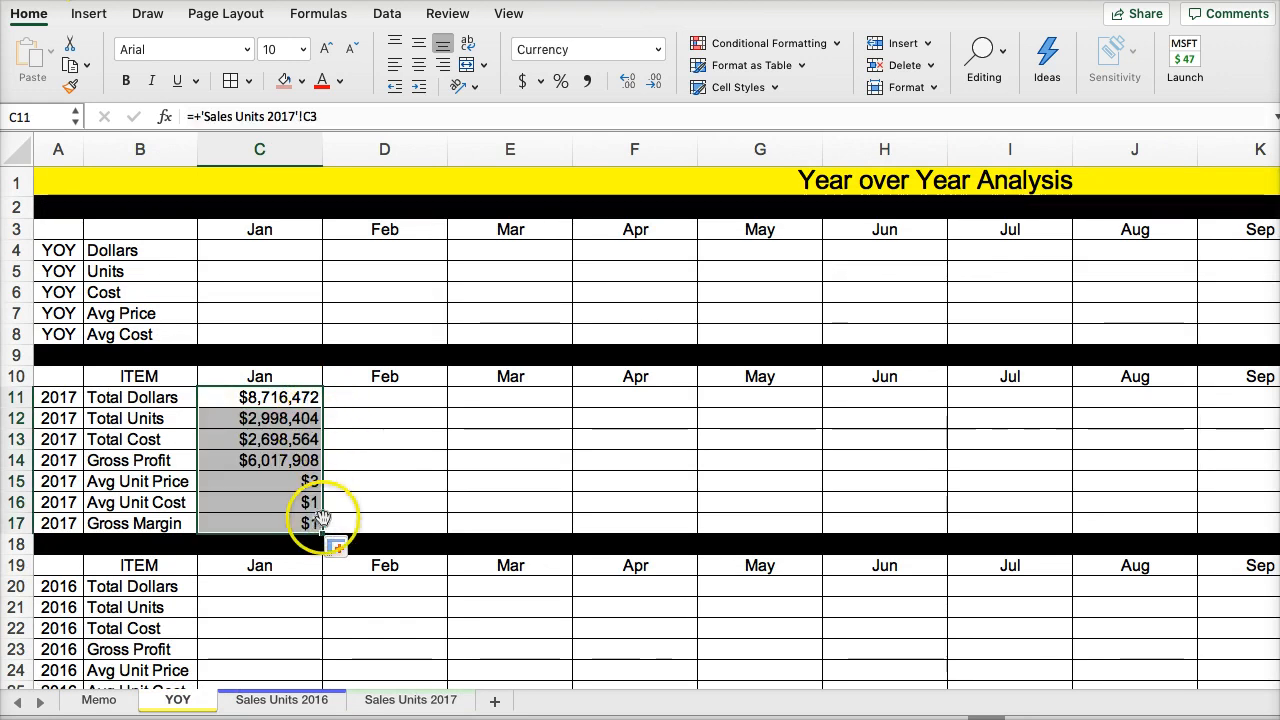
click(253, 482)
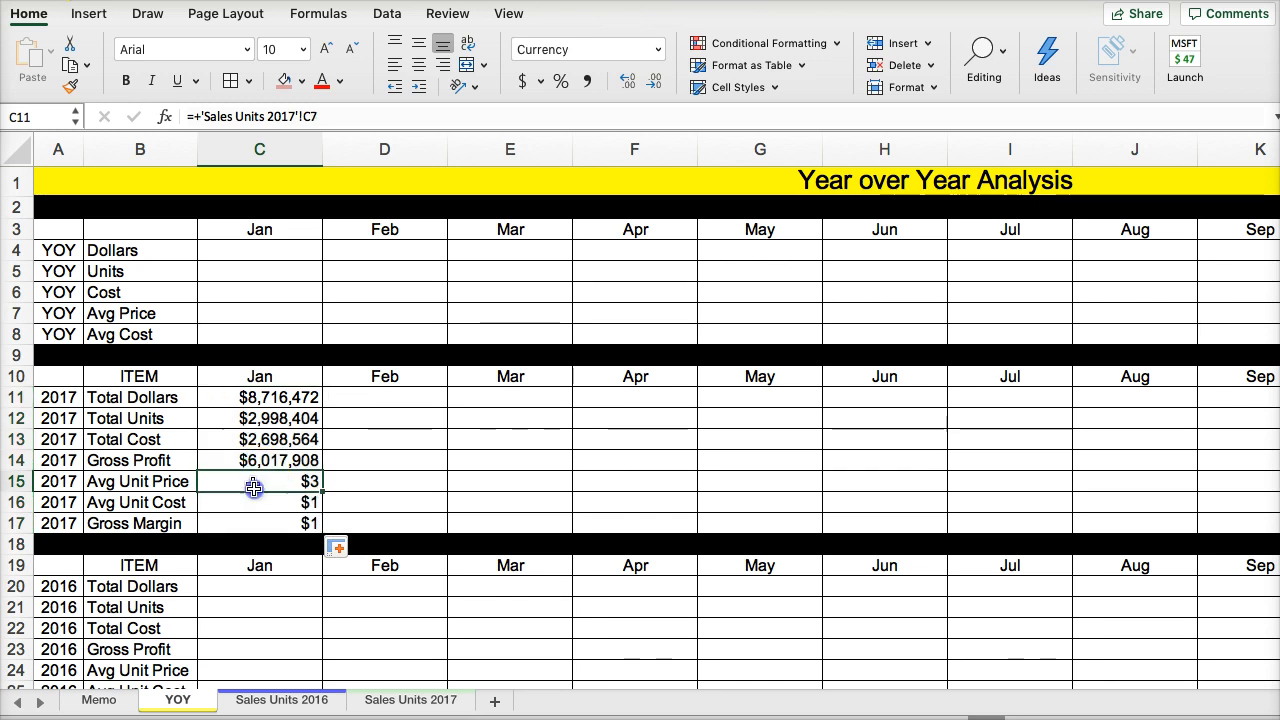
- Fill the January 2017 links in C11:C17 across through Total Year in column O
drag(229, 395, 1244, 522)
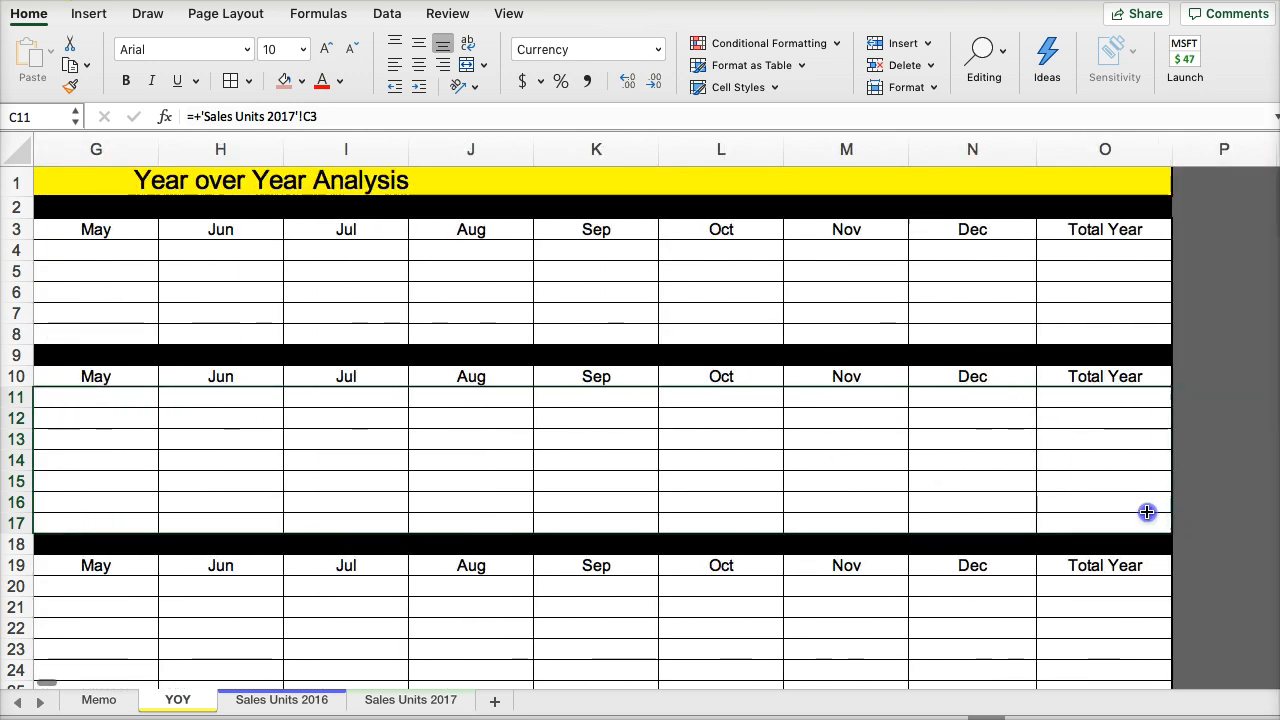
drag(1147, 512, 1146, 512)
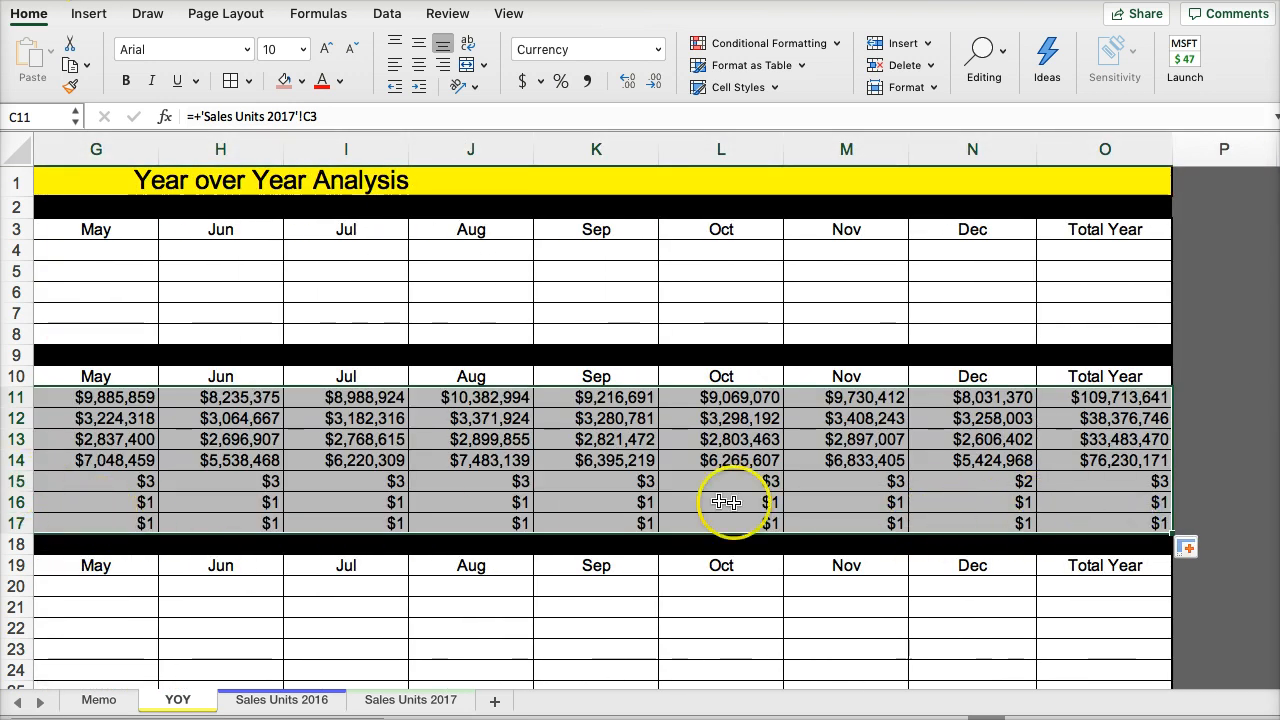
click(885, 500)
- Format the 2017 Gross Margin row C17:O17 as percentages with one decimal place
drag(1086, 520, 1073, 482)
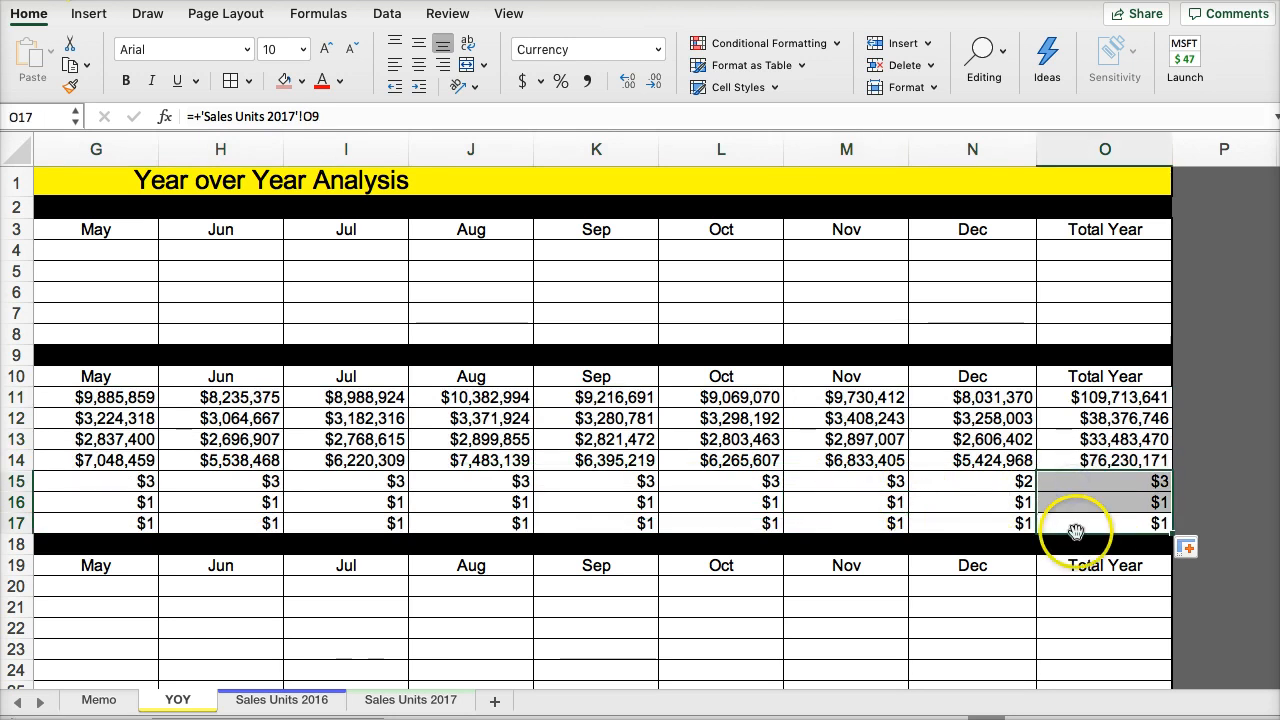
mouse_move(1076, 530)
mouse_down()
mouse_move(1073, 497)
mouse_move(1066, 524)
mouse_up()
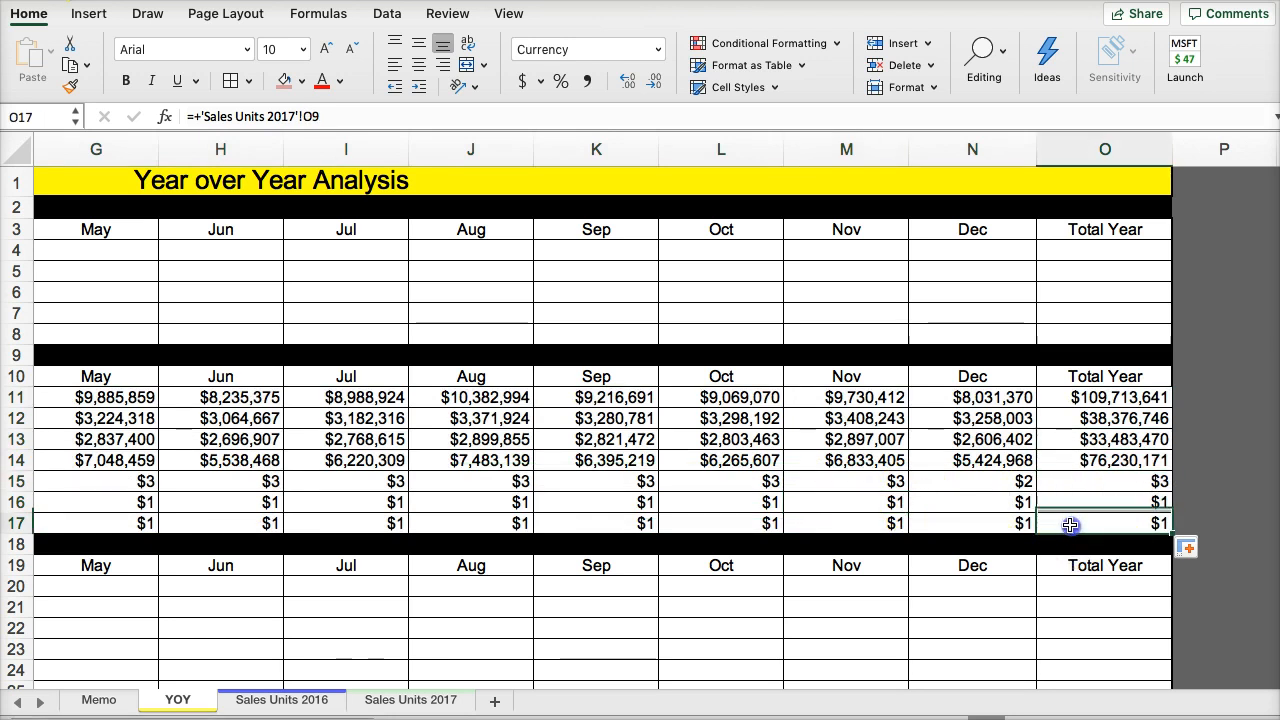
double_click(1066, 524)
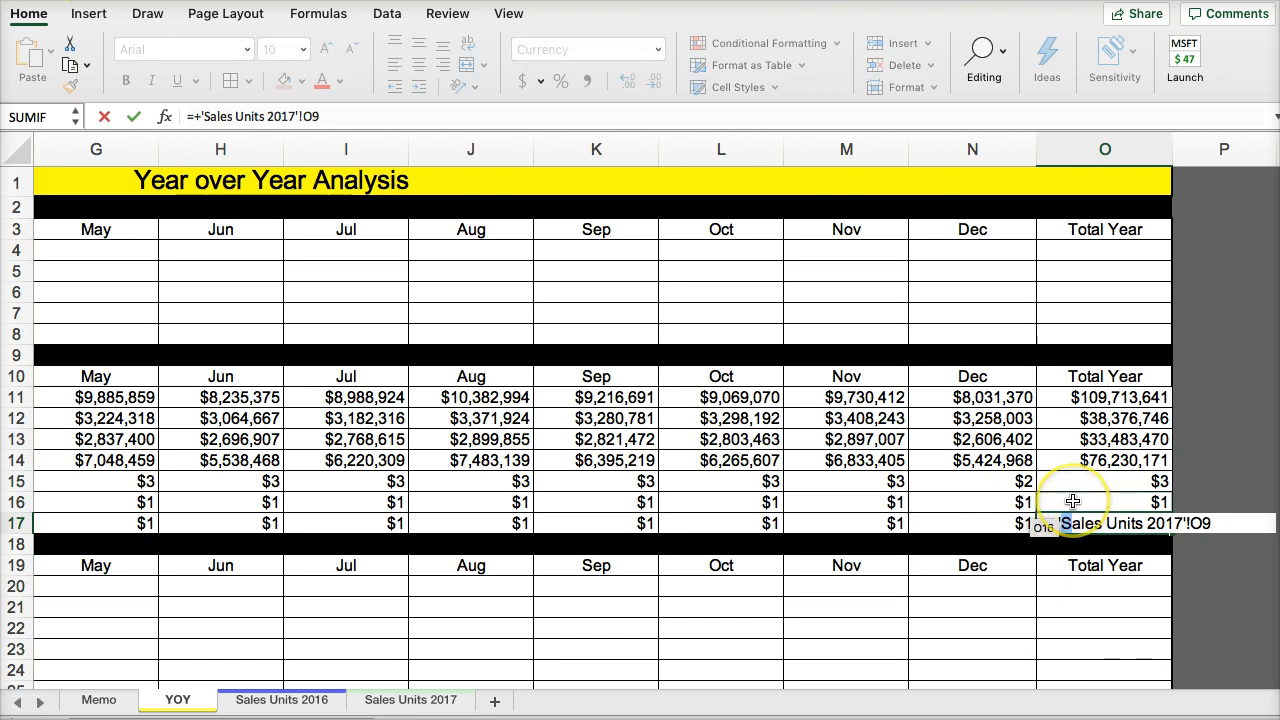
key(Escape)
drag(1083, 520, 252, 530)
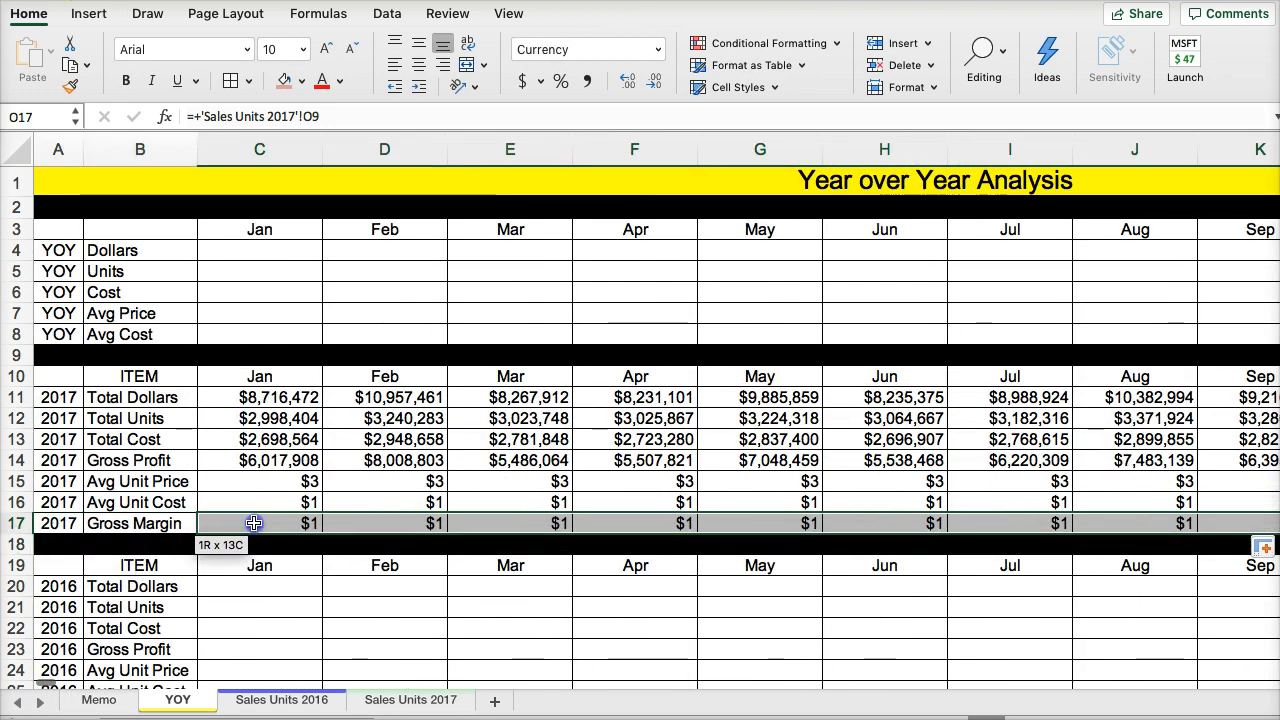
click(561, 81)
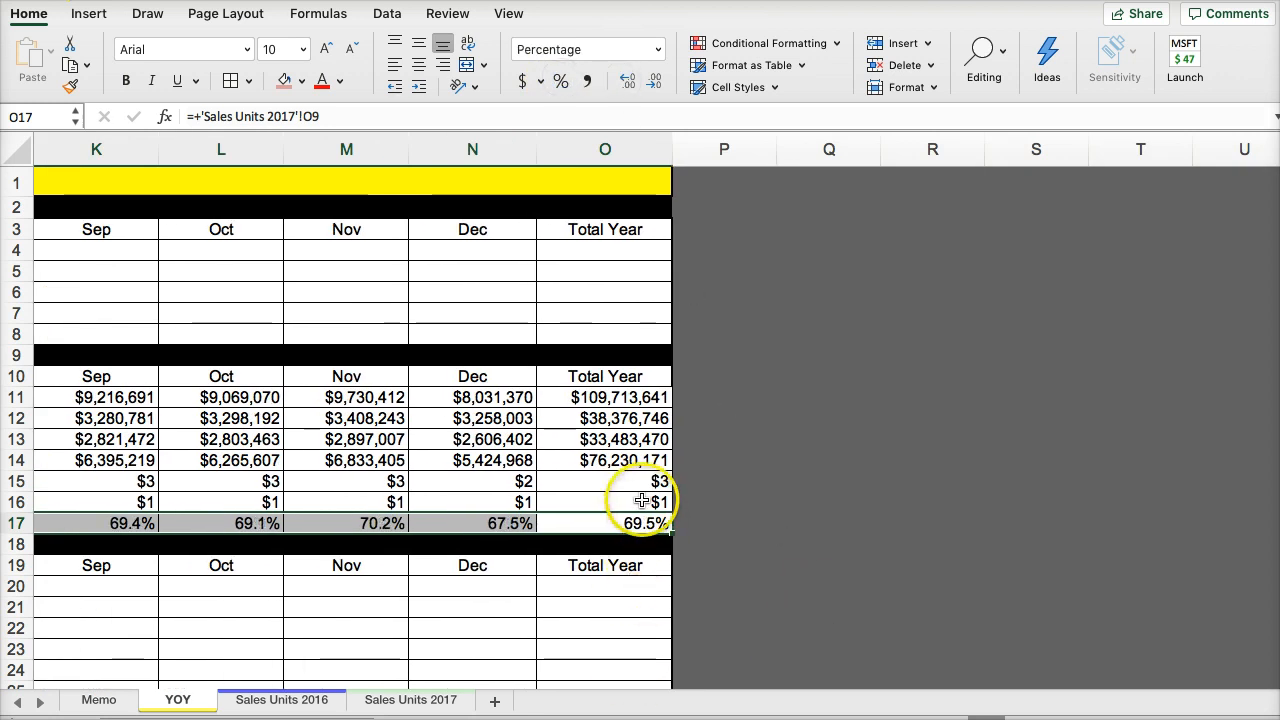
- Show the 2017 Avg Unit Price and Avg Unit Cost rows C15:O16 as currency with two decimal places
drag(642, 501, 215, 486)
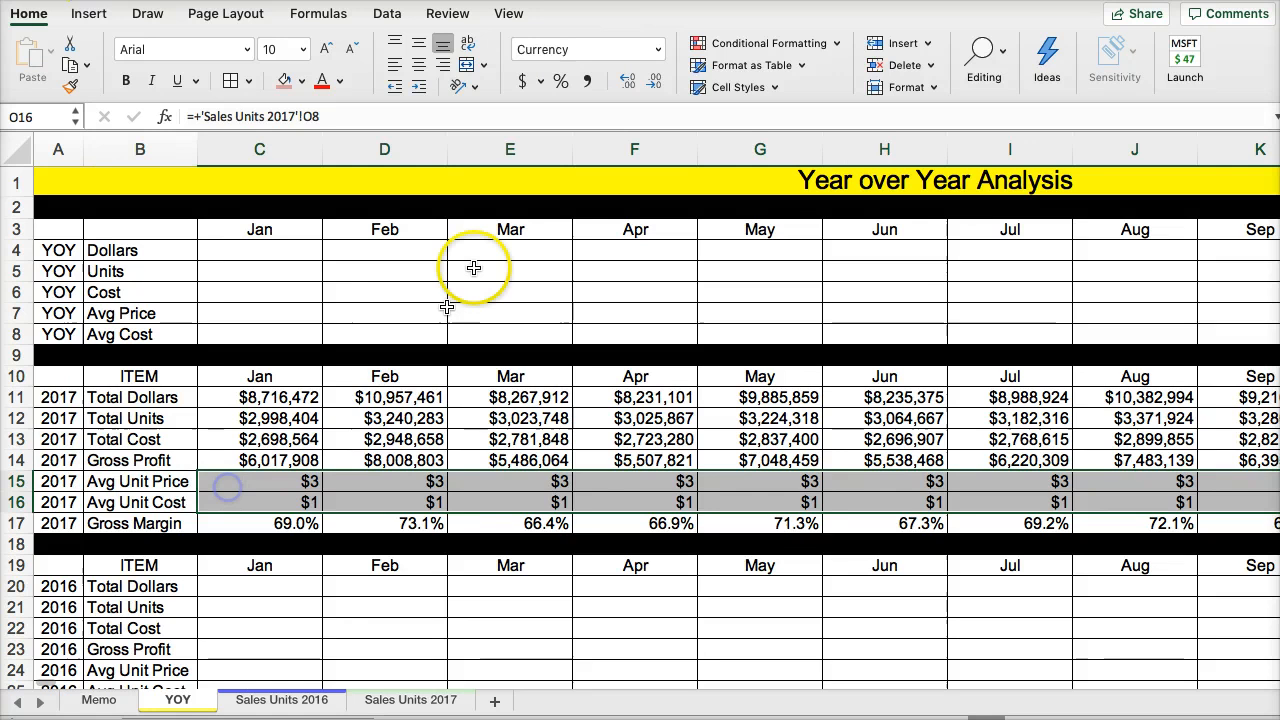
click(628, 84)
click(628, 84)
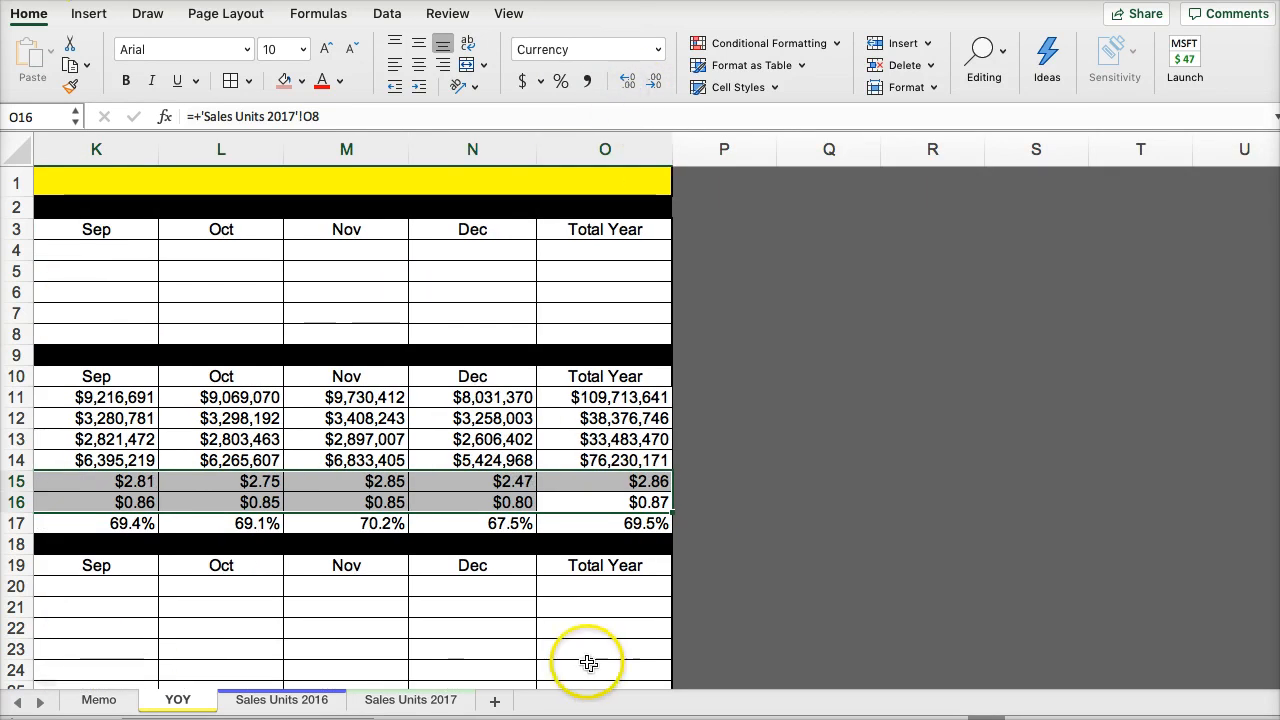
click(543, 481)
key(Left)
key(Left)
key(Left)
key(Left)
key(Left)
key(Left)
key(Left)
key(Left)
key(Left)
key(Left)
key(Left)
key(Left)
key(Left)
key(Left)
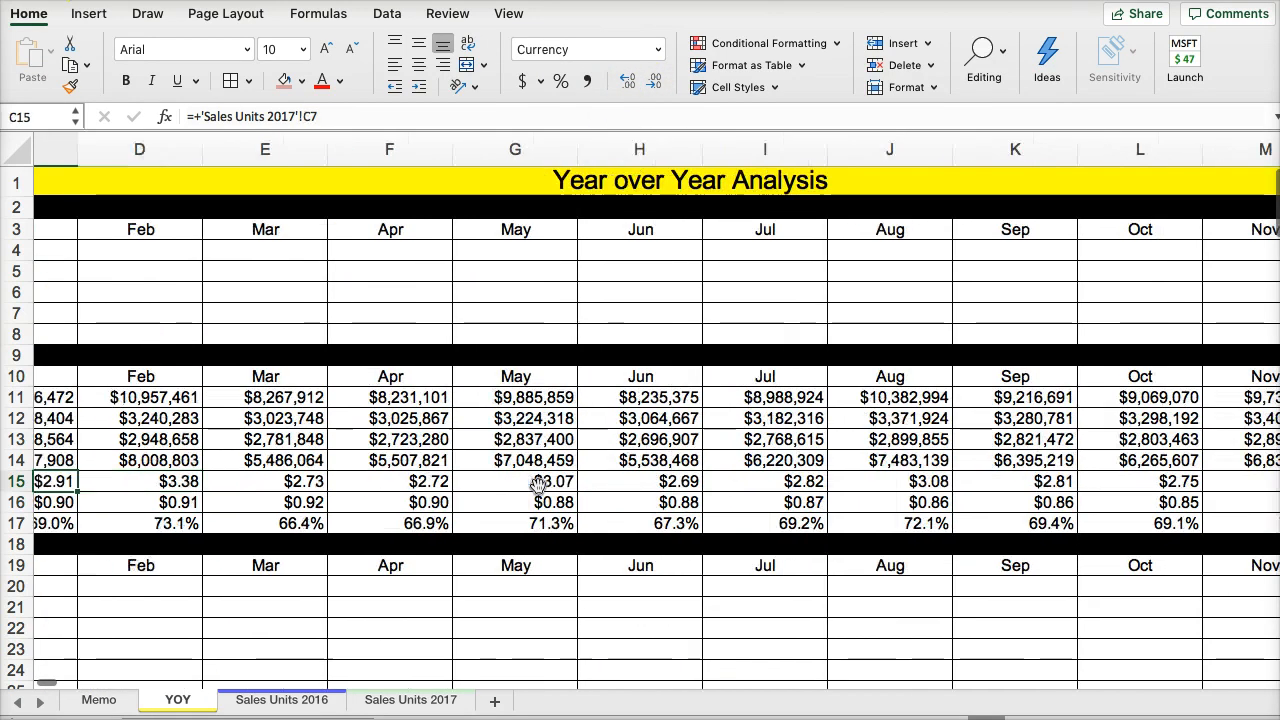
- Link the YOY sheet's January 2016 Total Dollars in C20 to 'Sales Units 2016'!C3
scroll(283, 522, down, 3)
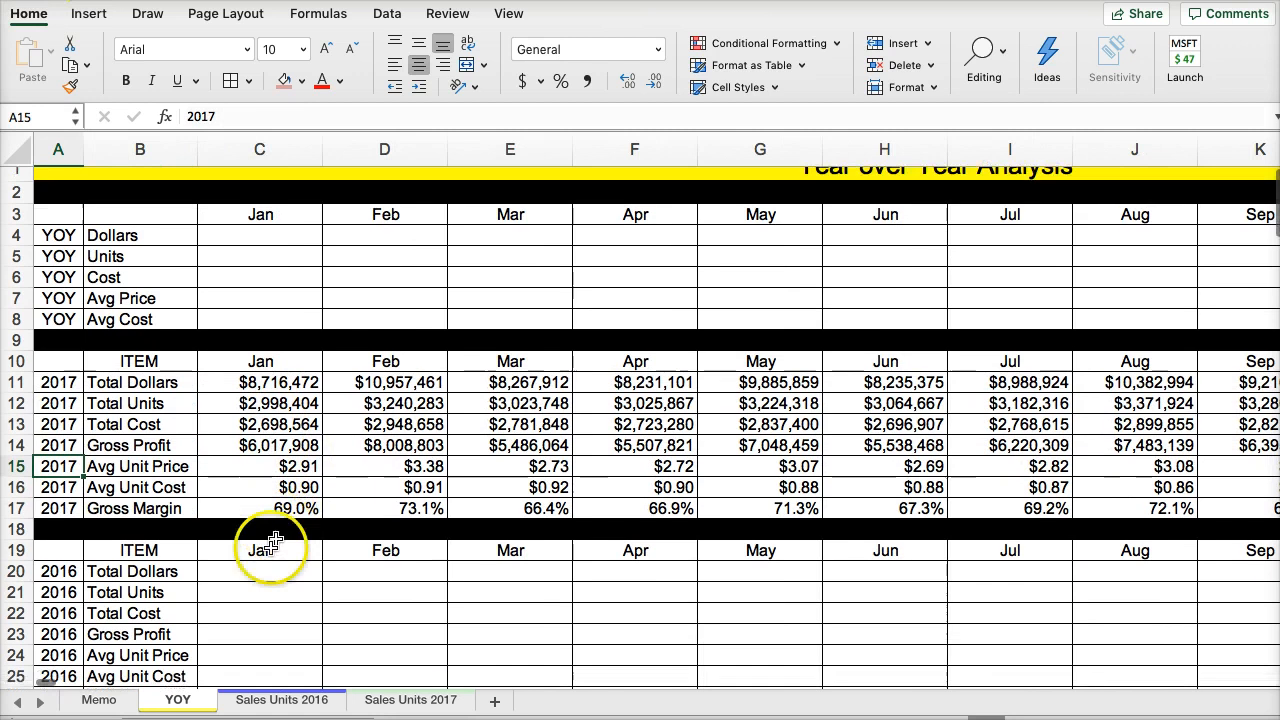
click(255, 530)
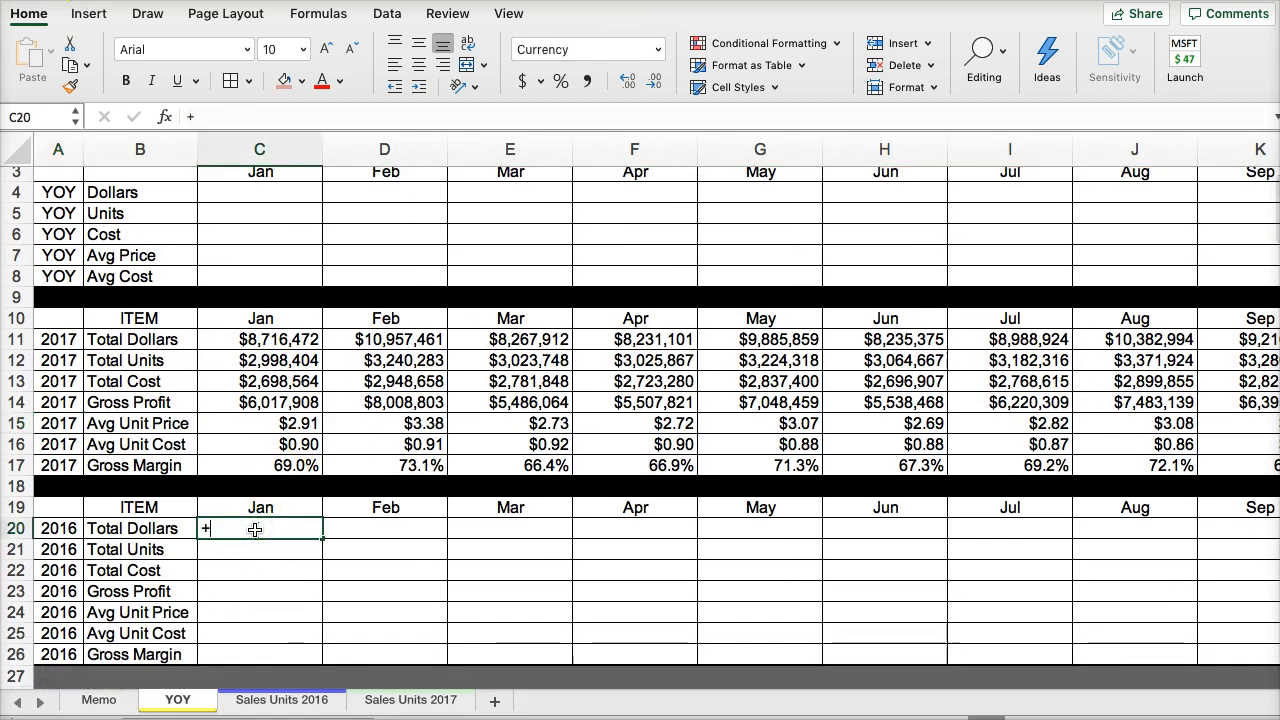
text(+)
drag(255, 530, 254, 575)
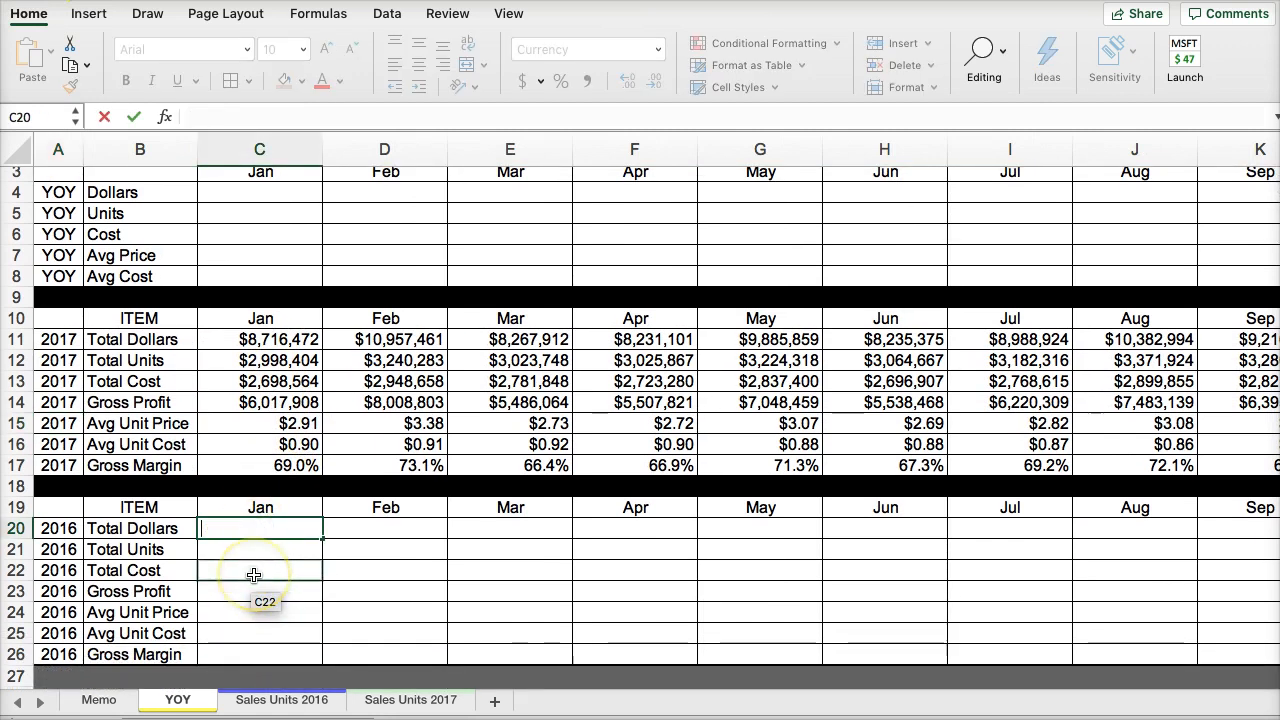
text(=)
click(388, 703)
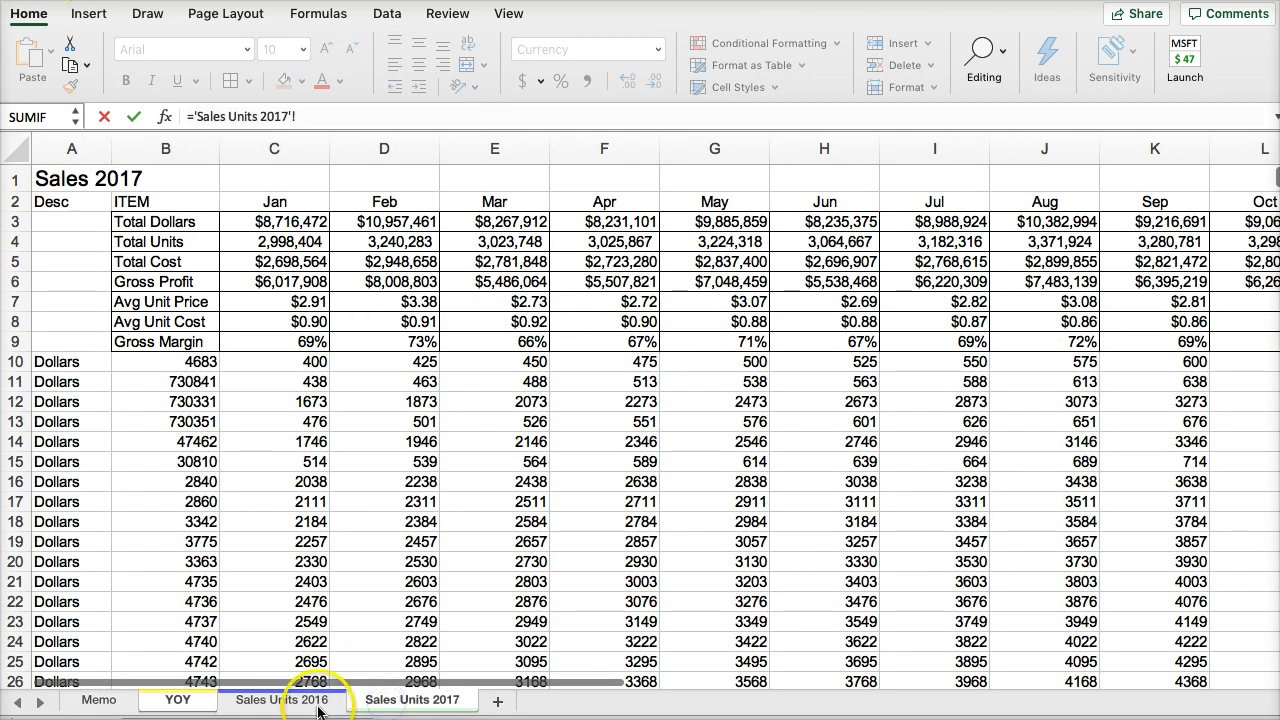
click(313, 705)
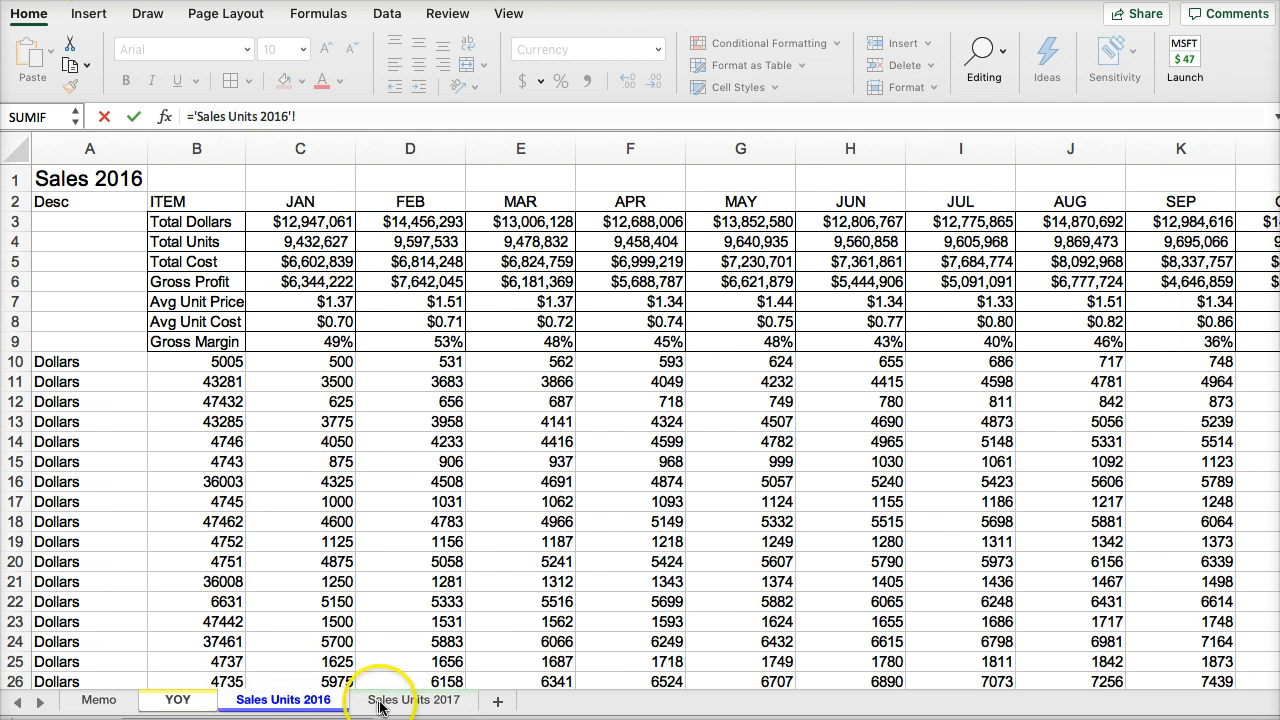
click(286, 222)
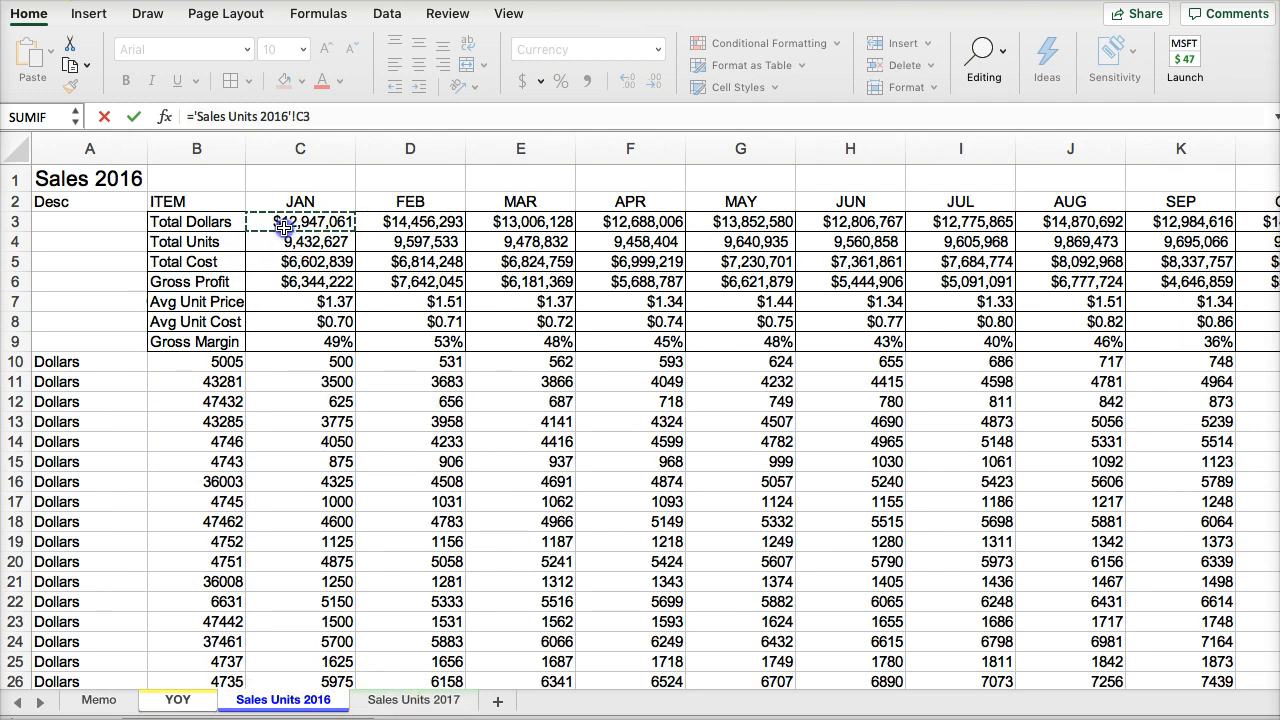
key(Return)
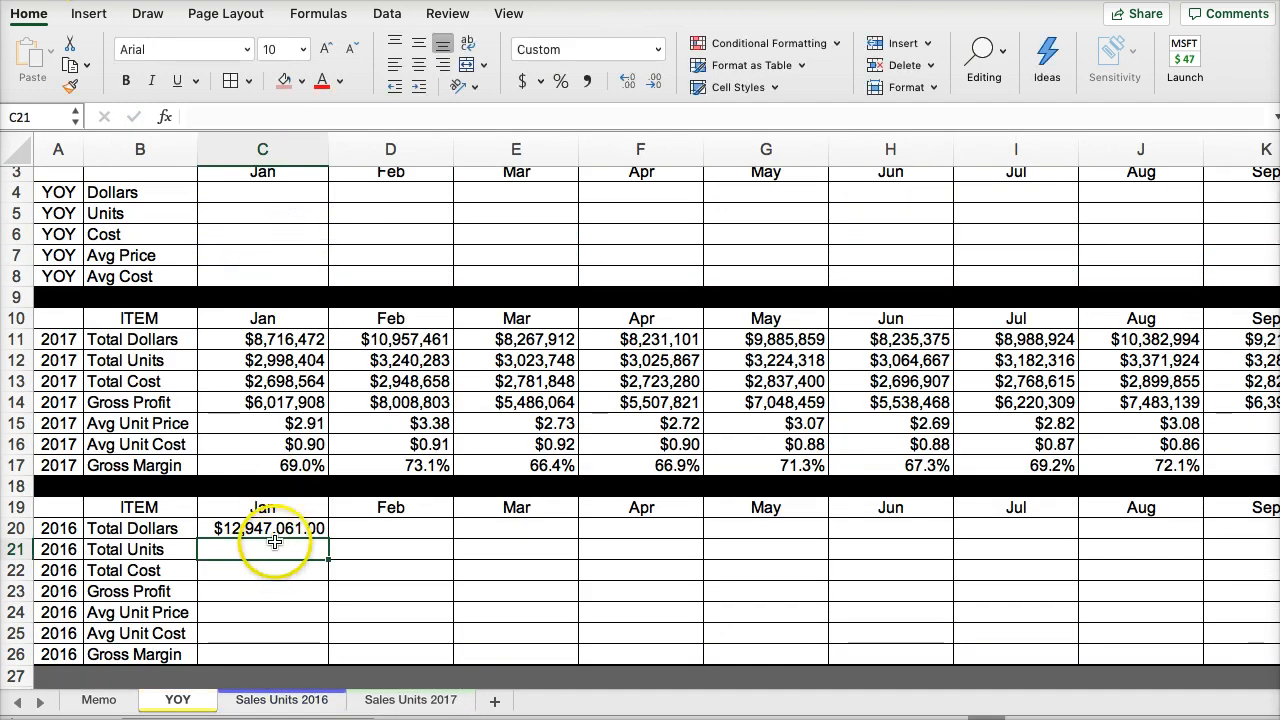
- Fill the C20 link down through Gross Margin in C26 and check the row order on the Sales Units 2016 sheet
click(268, 528)
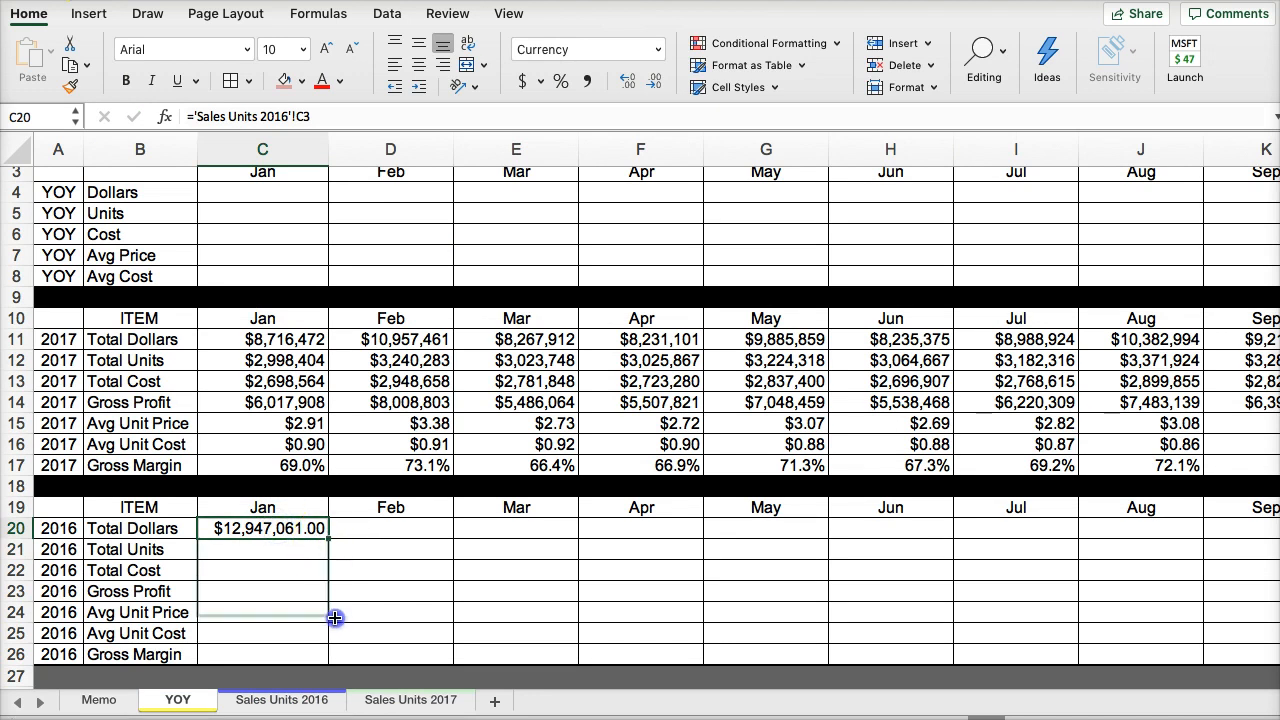
drag(332, 656, 333, 657)
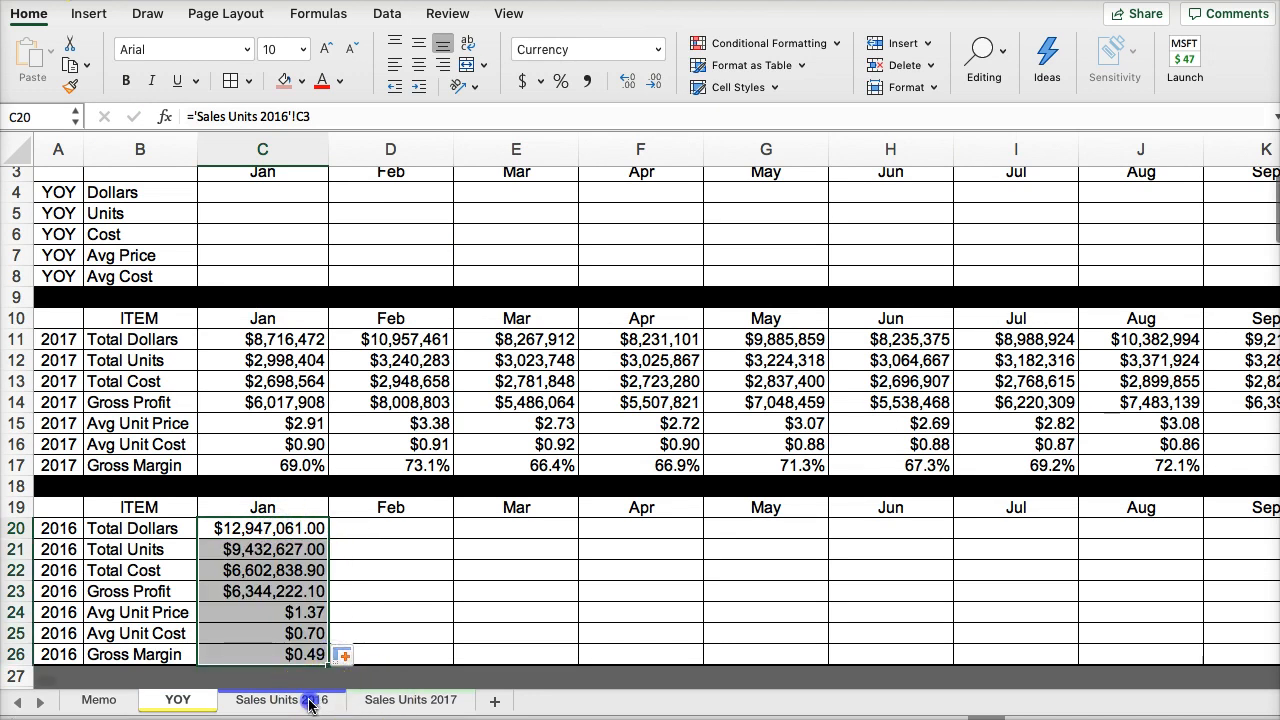
click(309, 702)
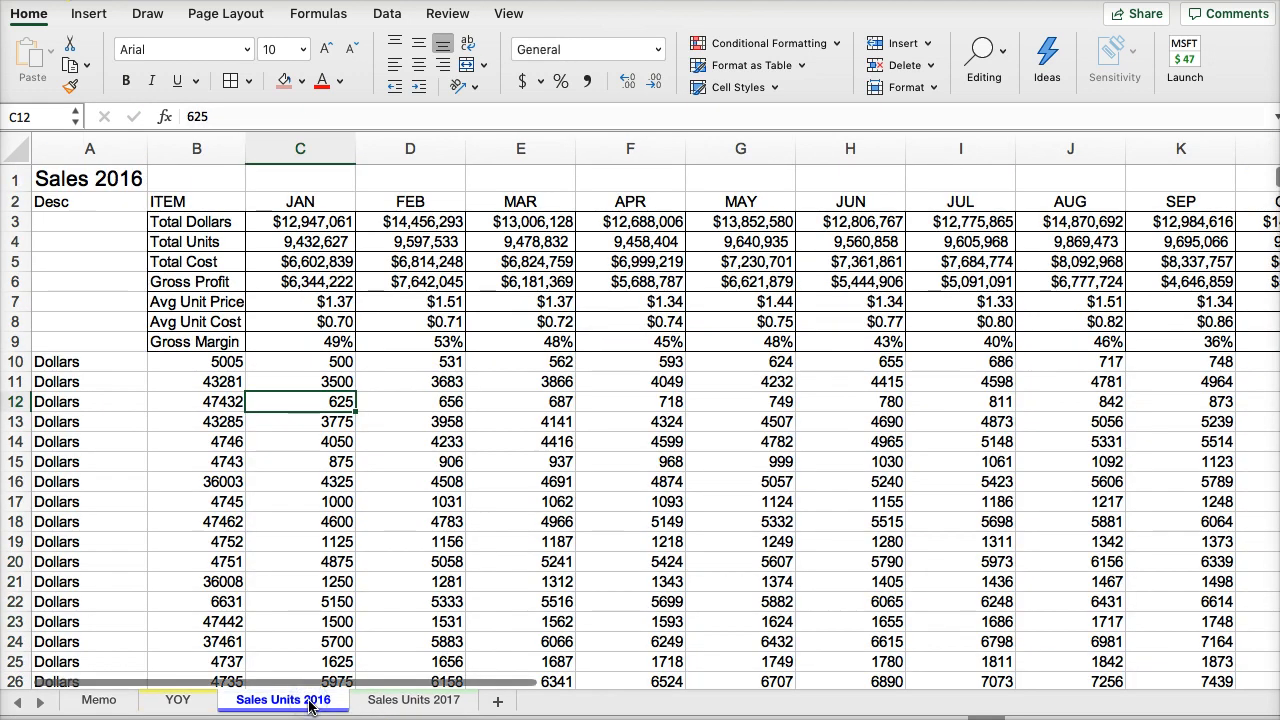
click(207, 704)
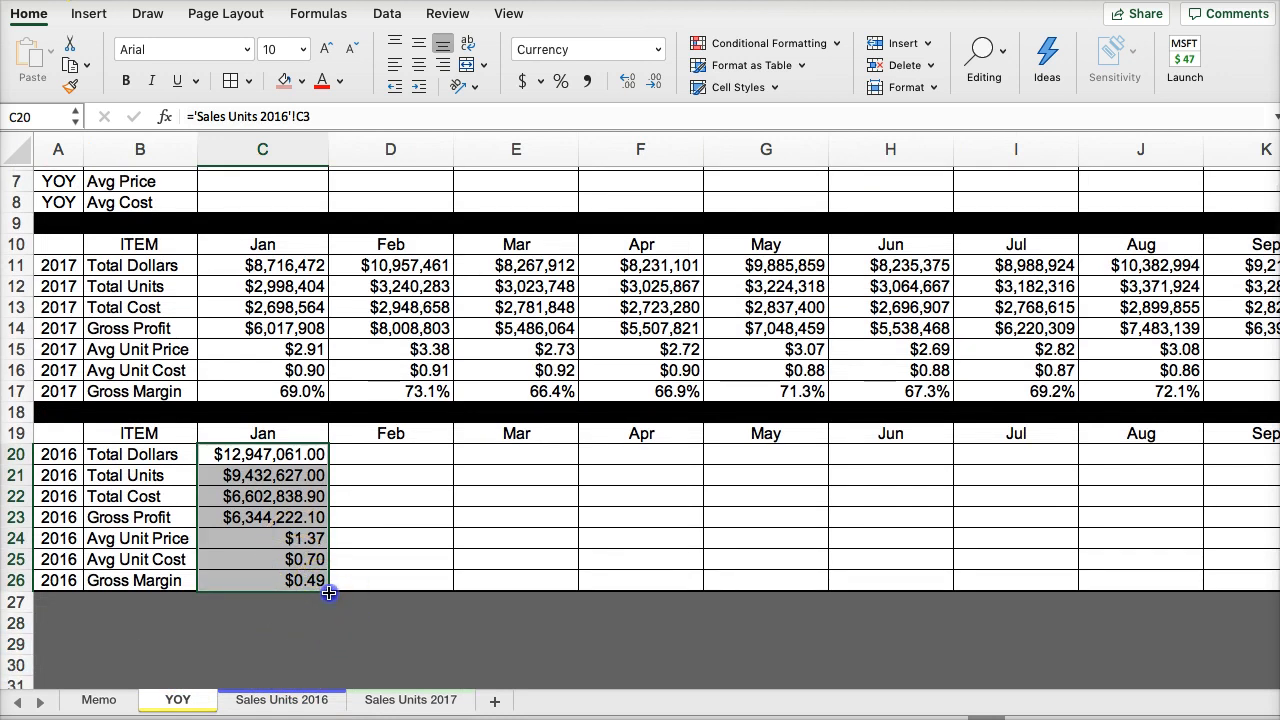
- Fill the January 2016 links in C20:C26 across through Total Year in column O
scroll(1066, 529, right, 6)
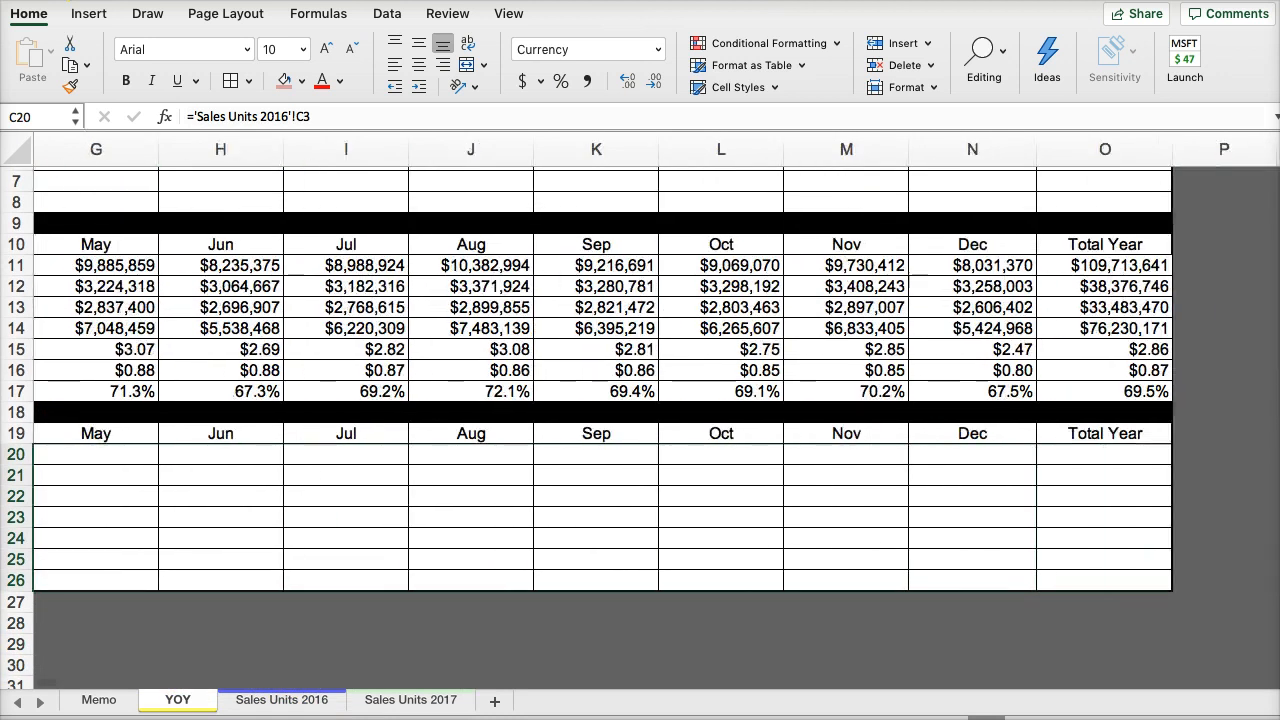
key(super+v)
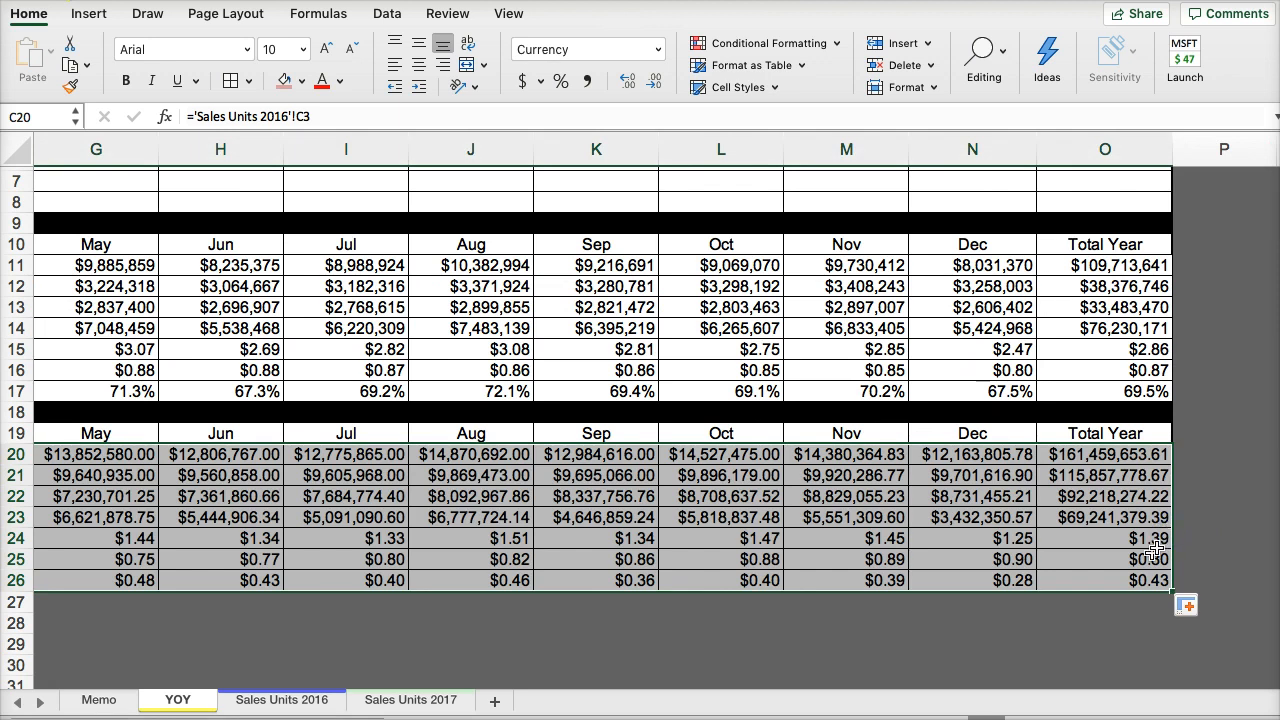
drag(1146, 578, 245, 586)
key(Left)
key(Left)
key(Left)
key(Left)
key(Left)
key(Left)
key(Left)
key(Left)
key(Left)
key(Left)
key(Left)
key(Left)
key(Left)
key(Left)
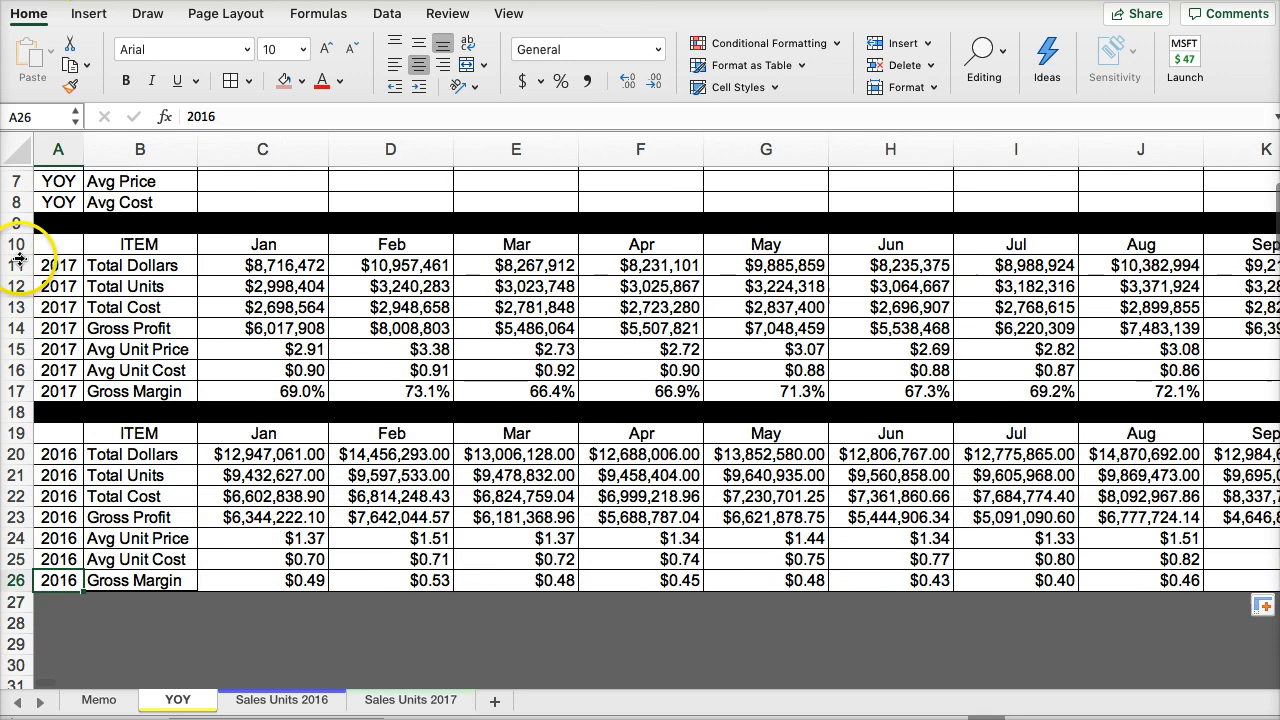
- Copy the formatting of the 2017 block in rows 10 to 17 onto the 2016 block starting at A19
drag(17, 244, 24, 386)
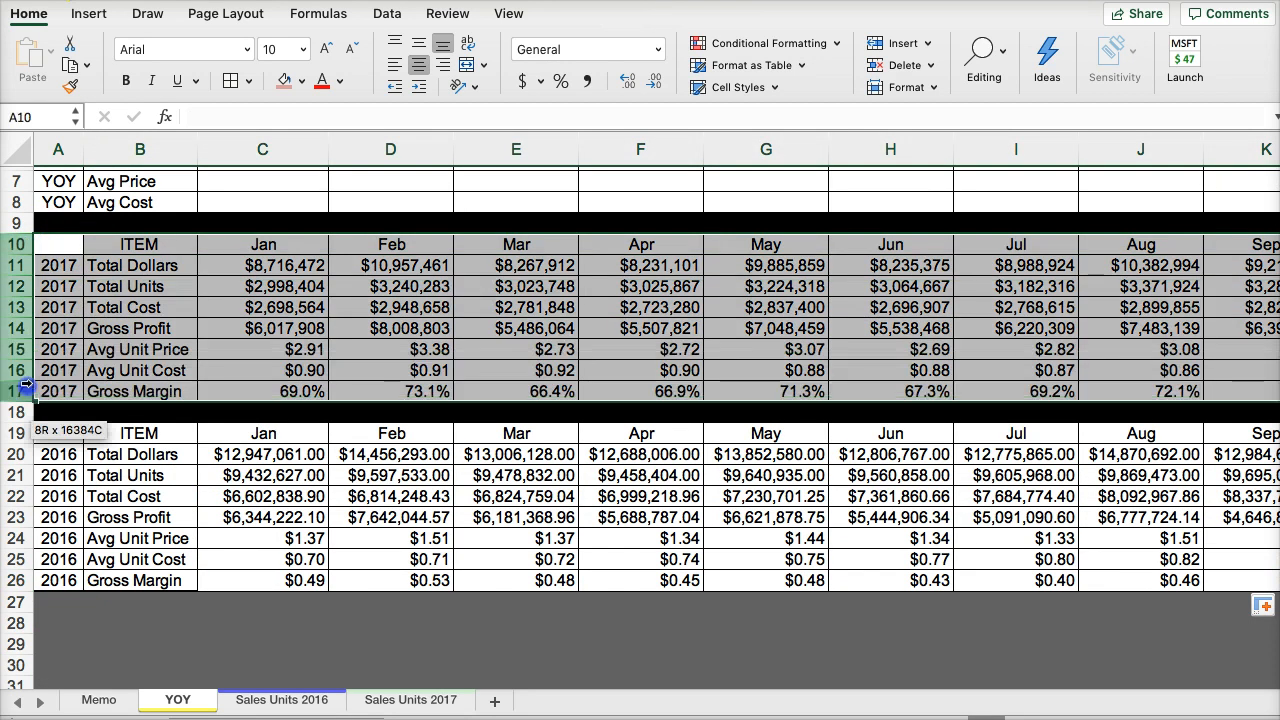
click(69, 85)
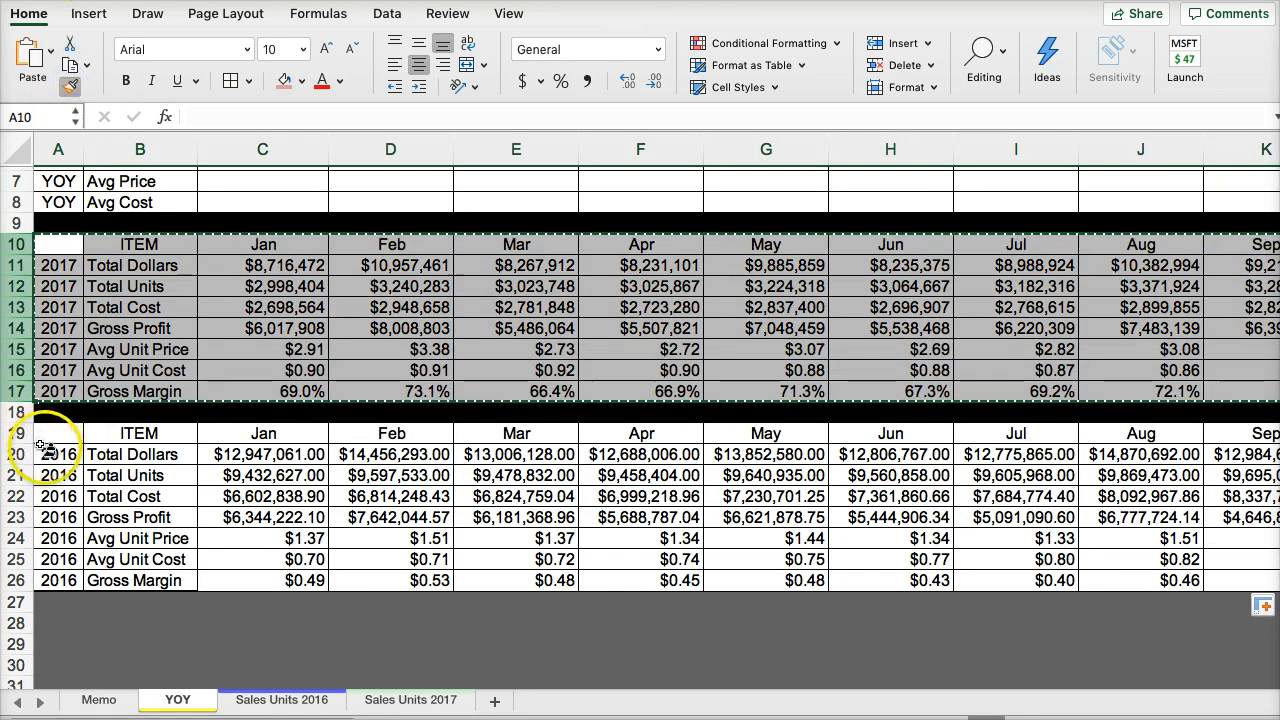
mouse_move(40, 437)
mouse_down()
mouse_move(48, 582)
mouse_move(61, 428)
mouse_move(52, 433)
mouse_up()
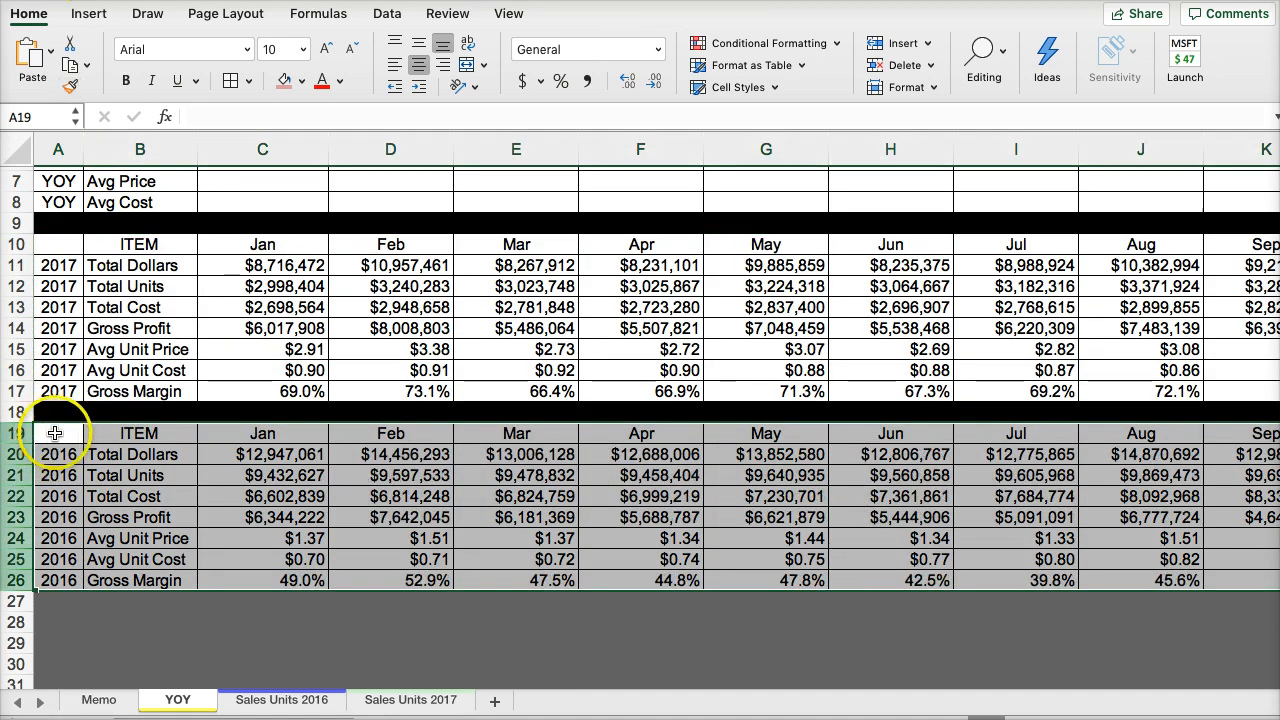
click(255, 515)
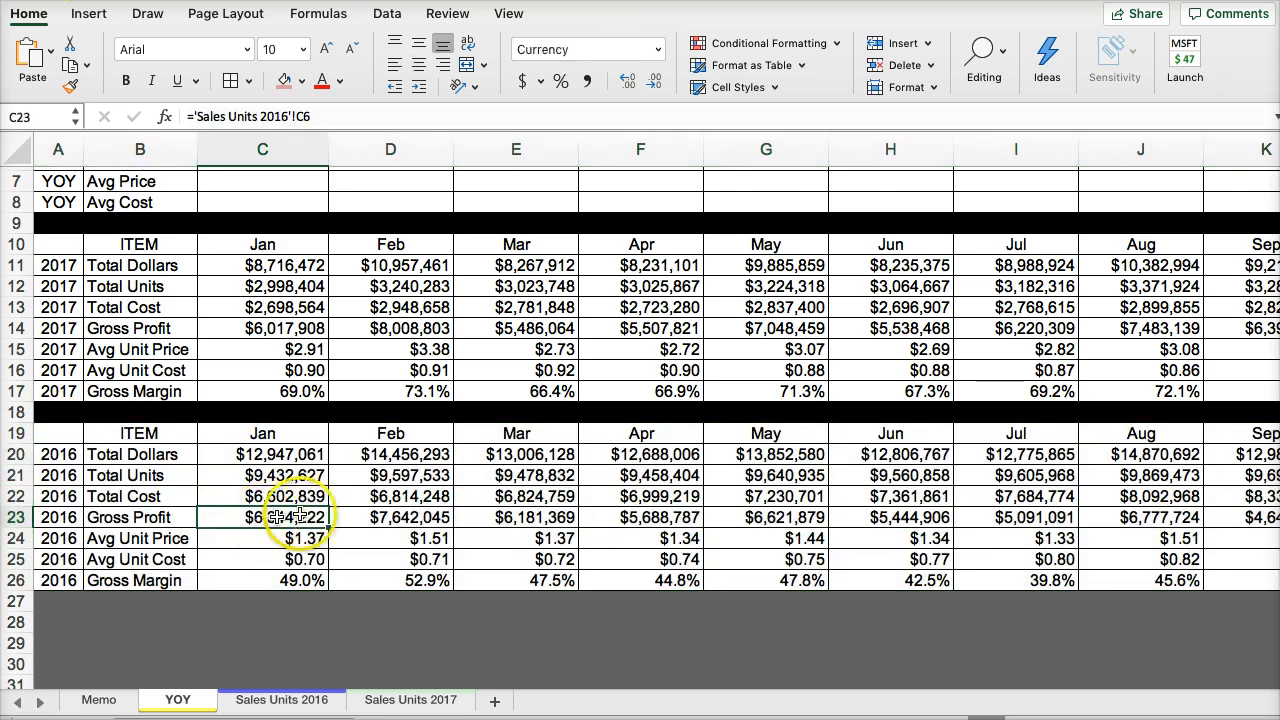
- Calculate the January year-over-year change in Dollars in C4 with the formula =+(C11-C20)/C20
scroll(520, 540, up, 1)
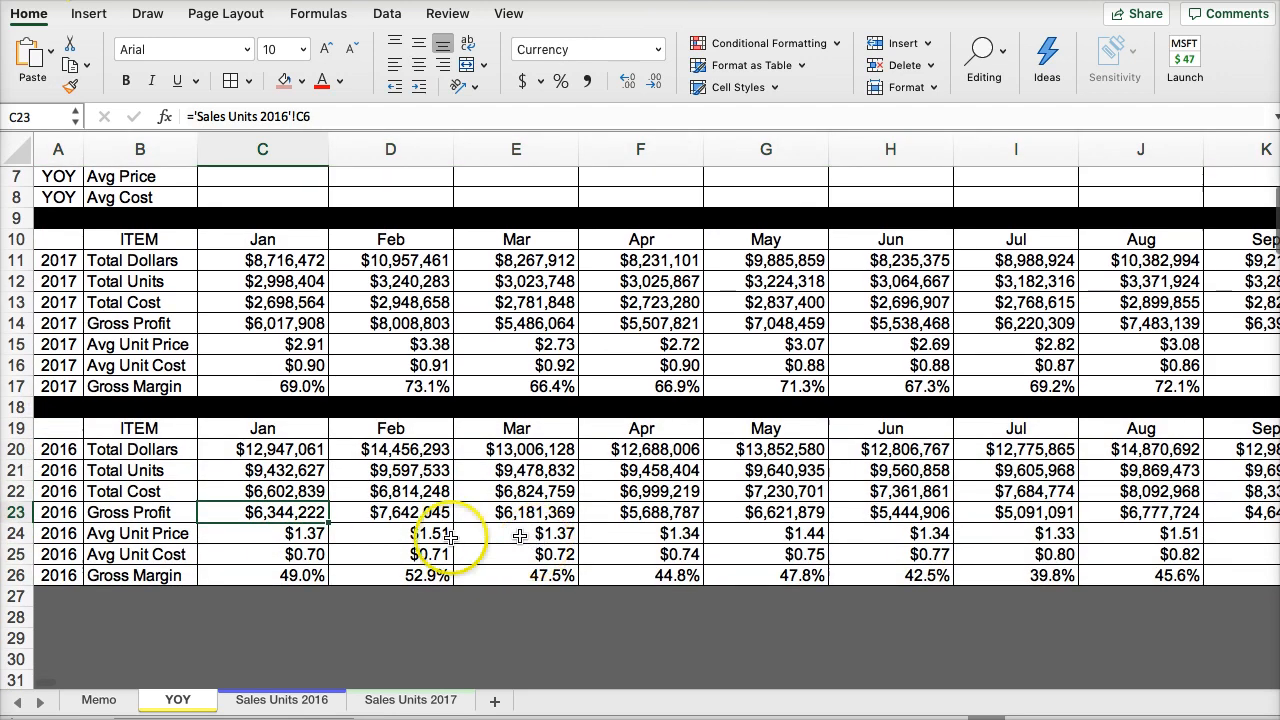
scroll(506, 540, up, 3)
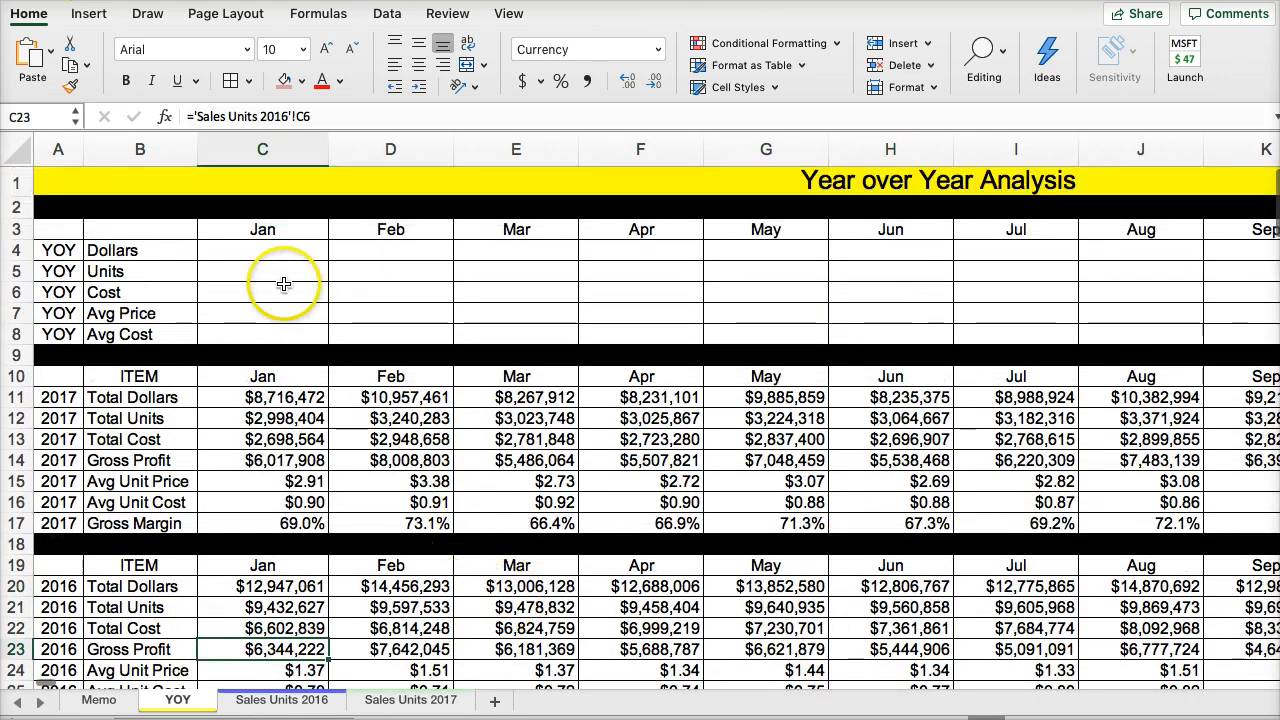
click(244, 248)
double_click(244, 247)
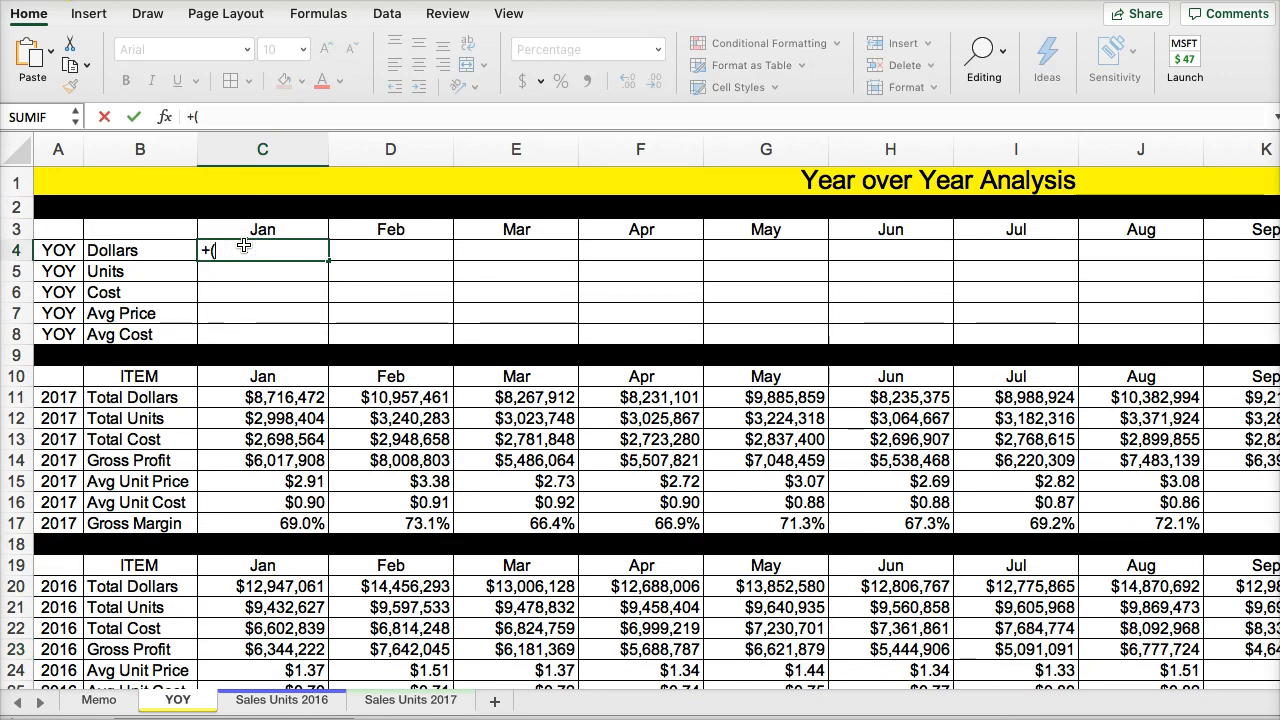
click(248, 397)
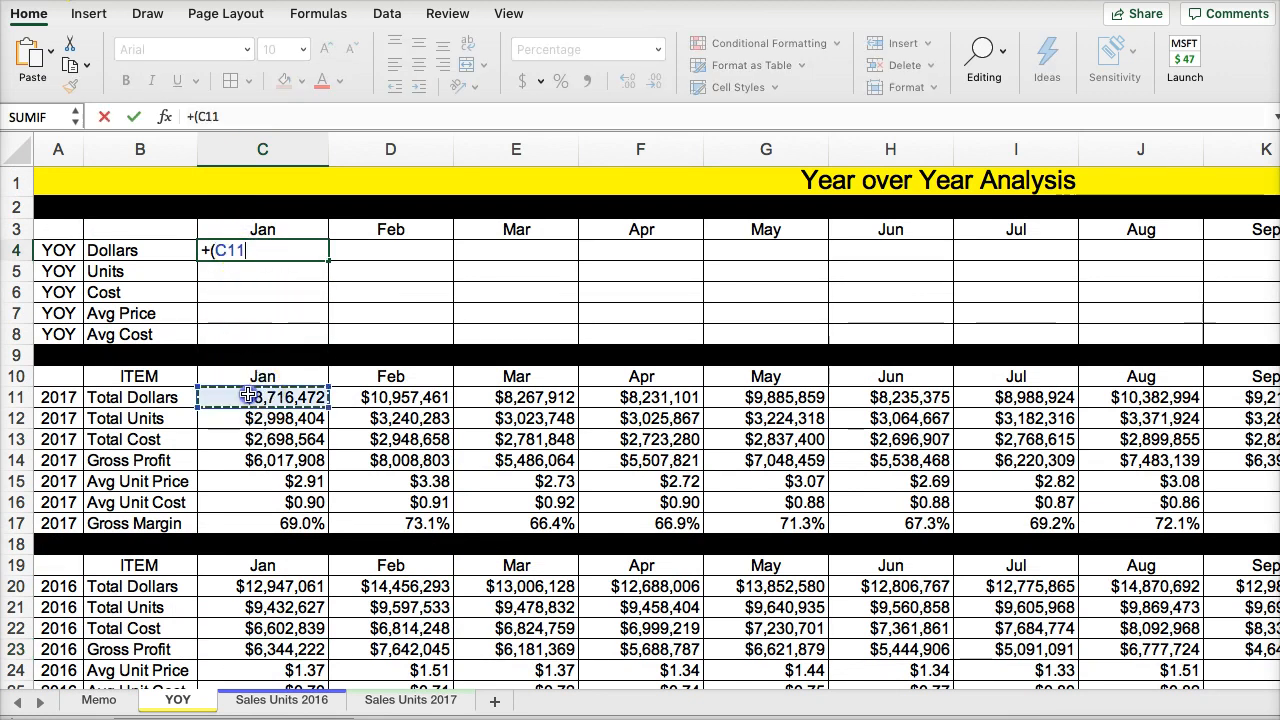
click(243, 587)
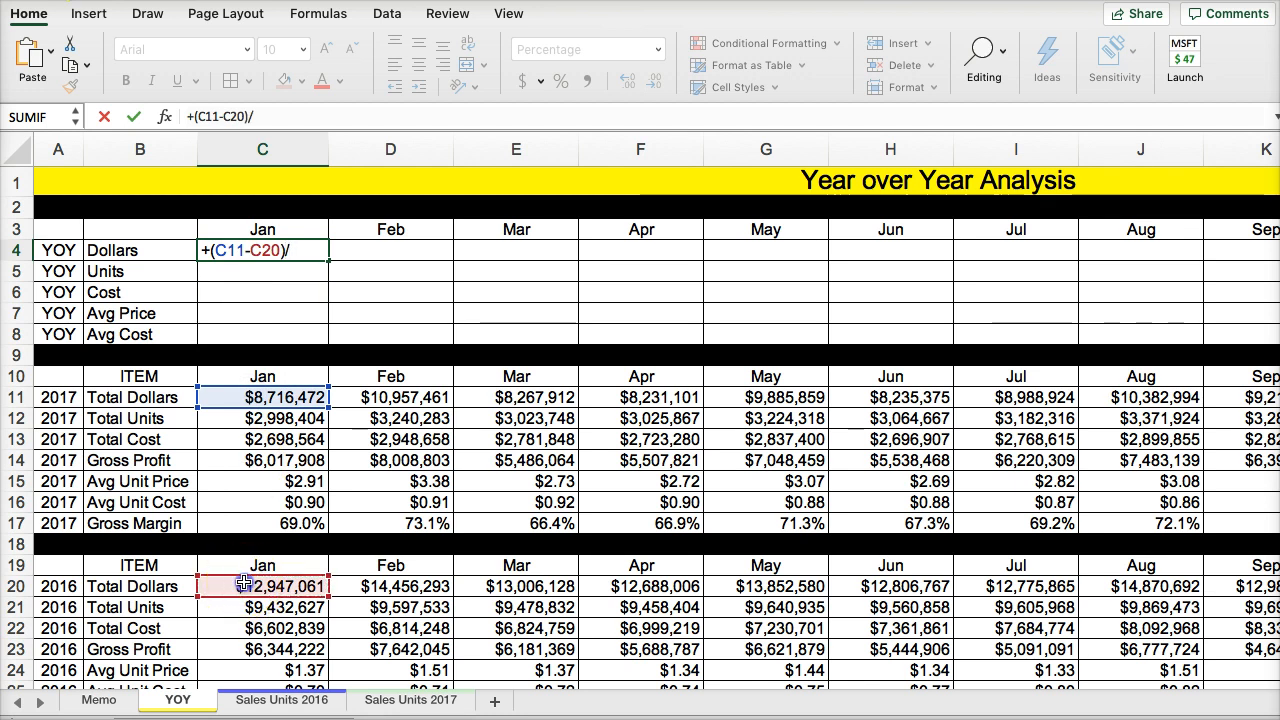
click(243, 587)
key(Return)
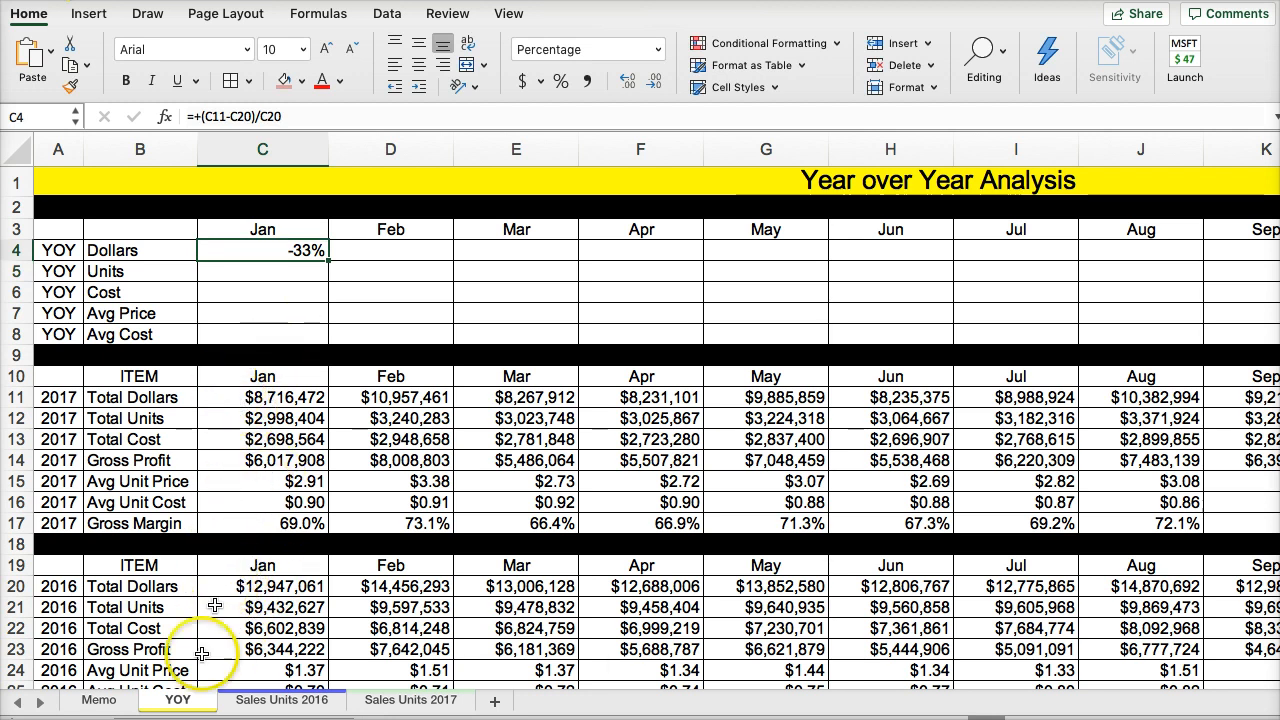
- Review the memo's year-over-year hint ((2017-2016)/2016) and compare it with the January Total Dollars cells C20 and C11 on the YOY sheet
click(92, 699)
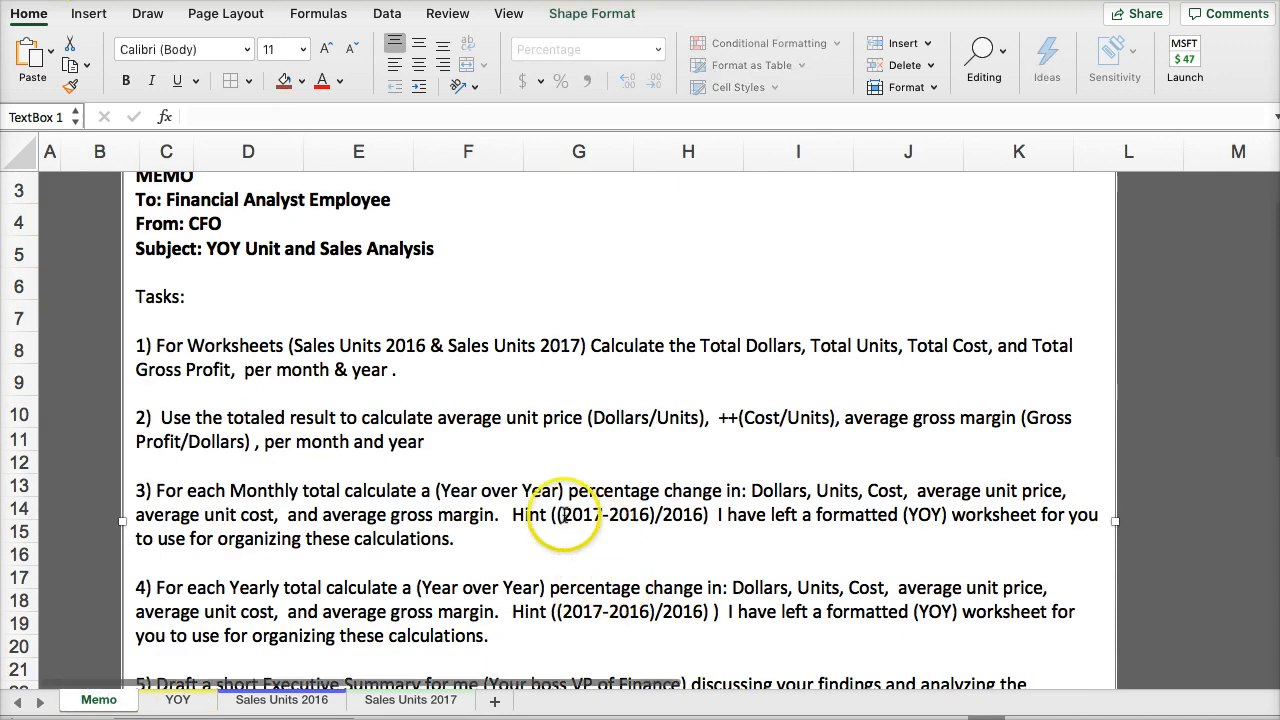
drag(513, 515, 738, 516)
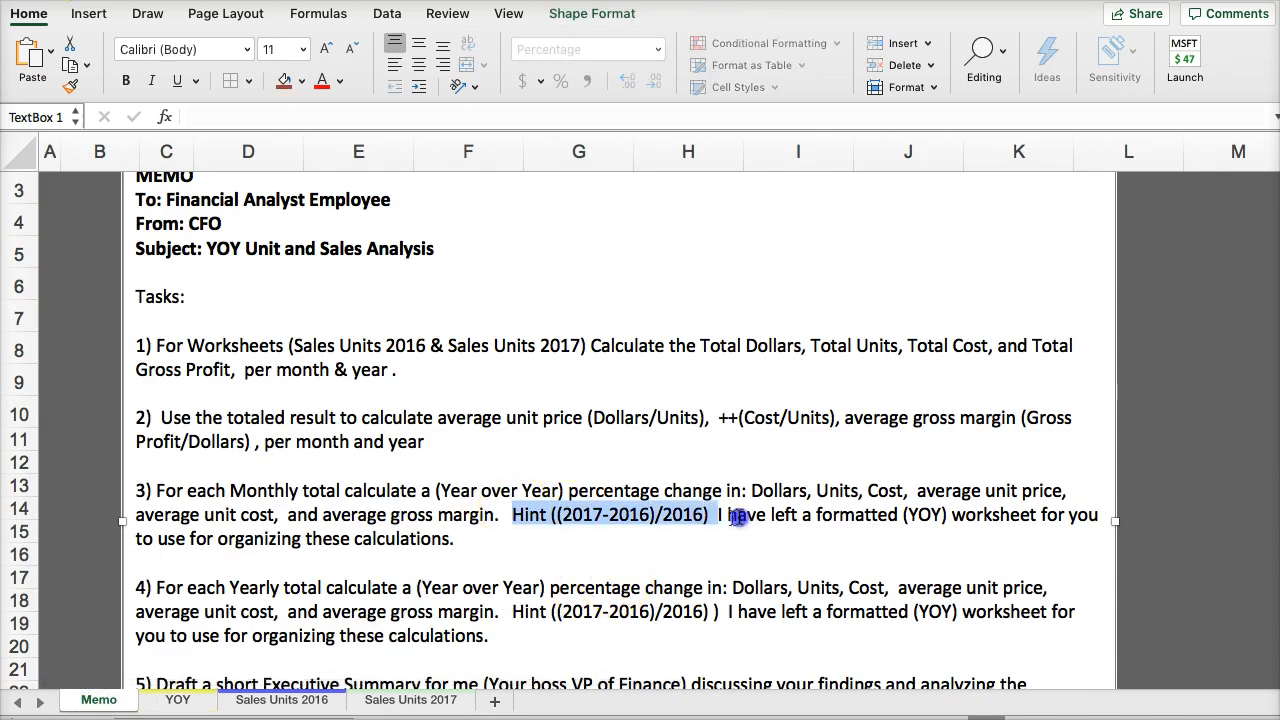
click(932, 514)
click(180, 700)
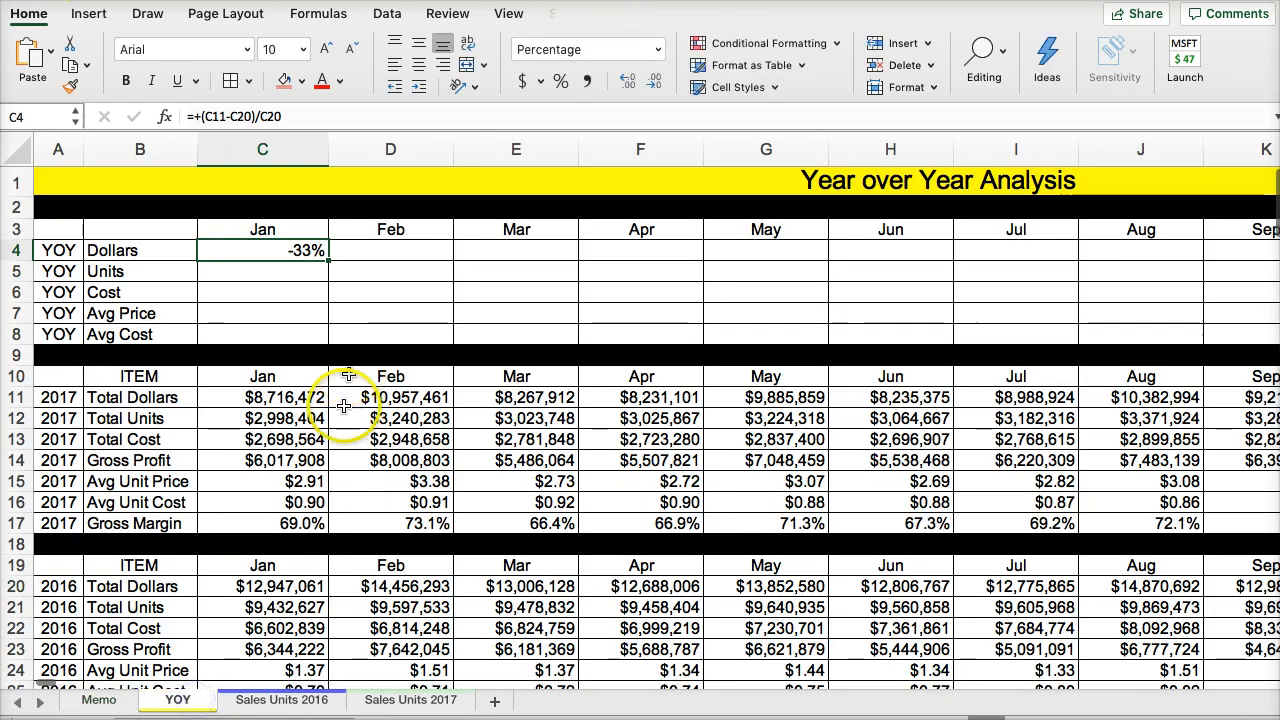
click(232, 590)
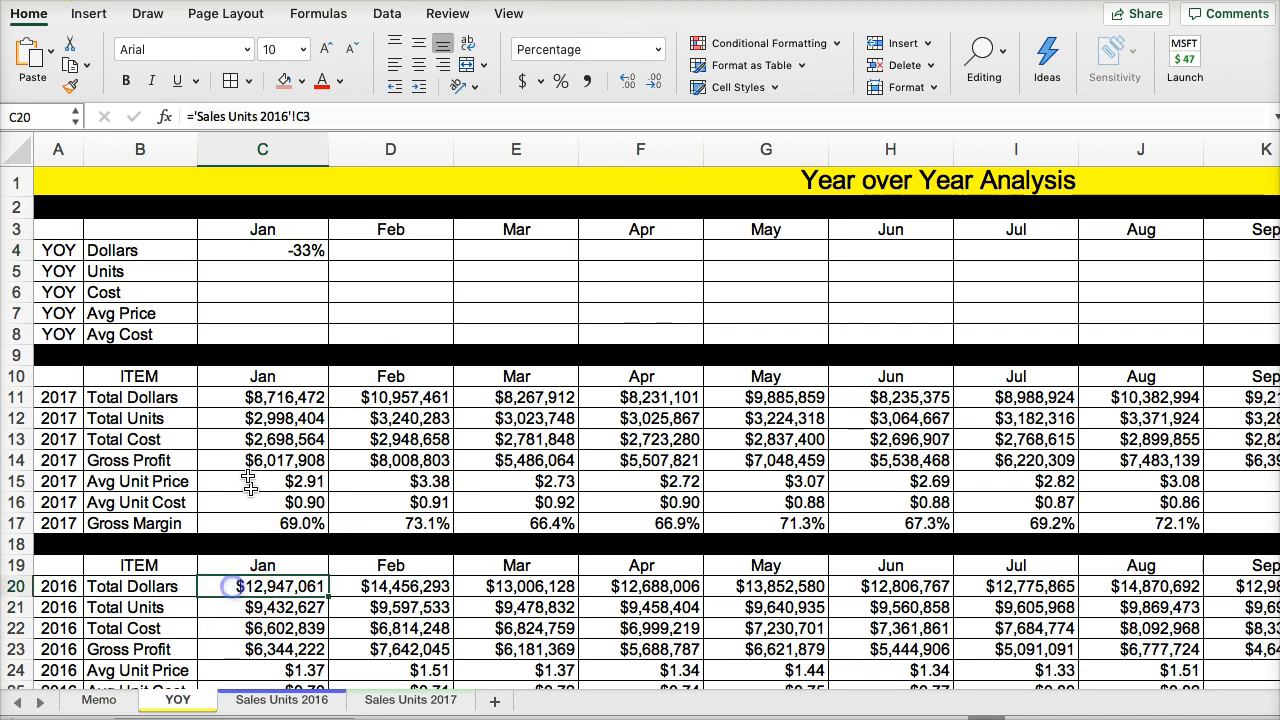
click(234, 399)
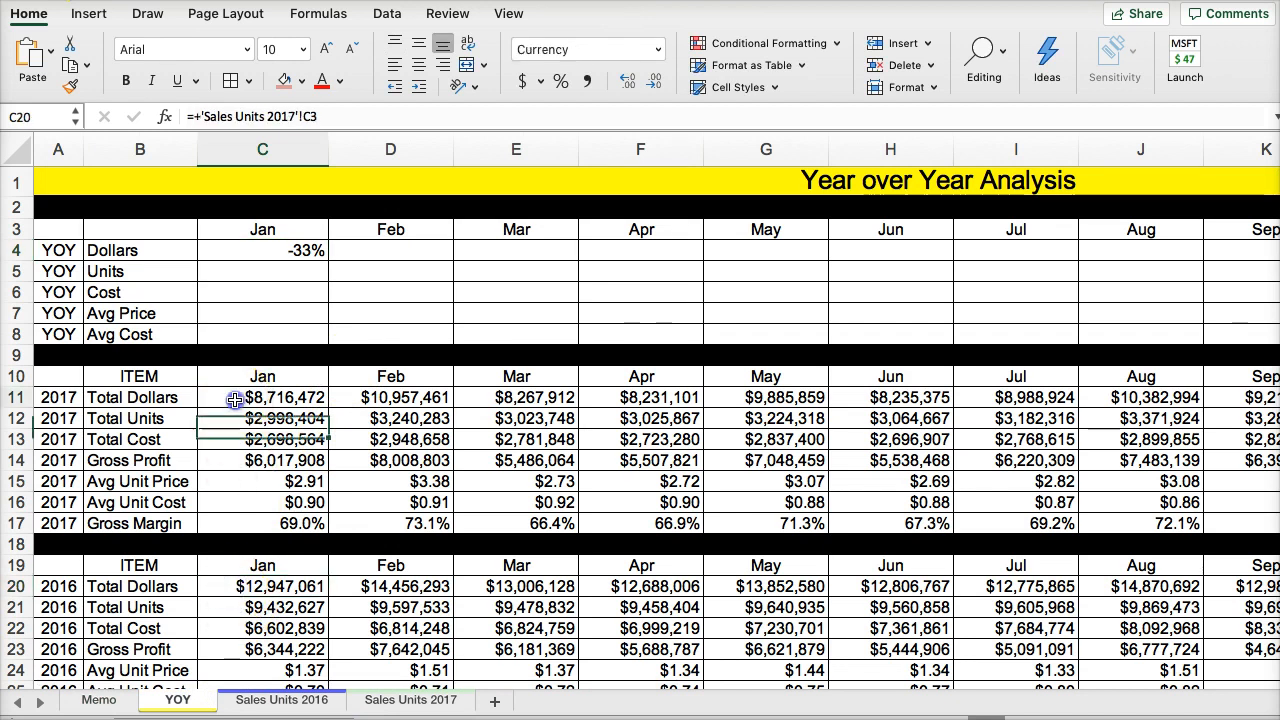
- Fill the January year-over-year formula in C4 down through Avg Cost in C8 and check it against the 2017 and 2016 rows
click(258, 252)
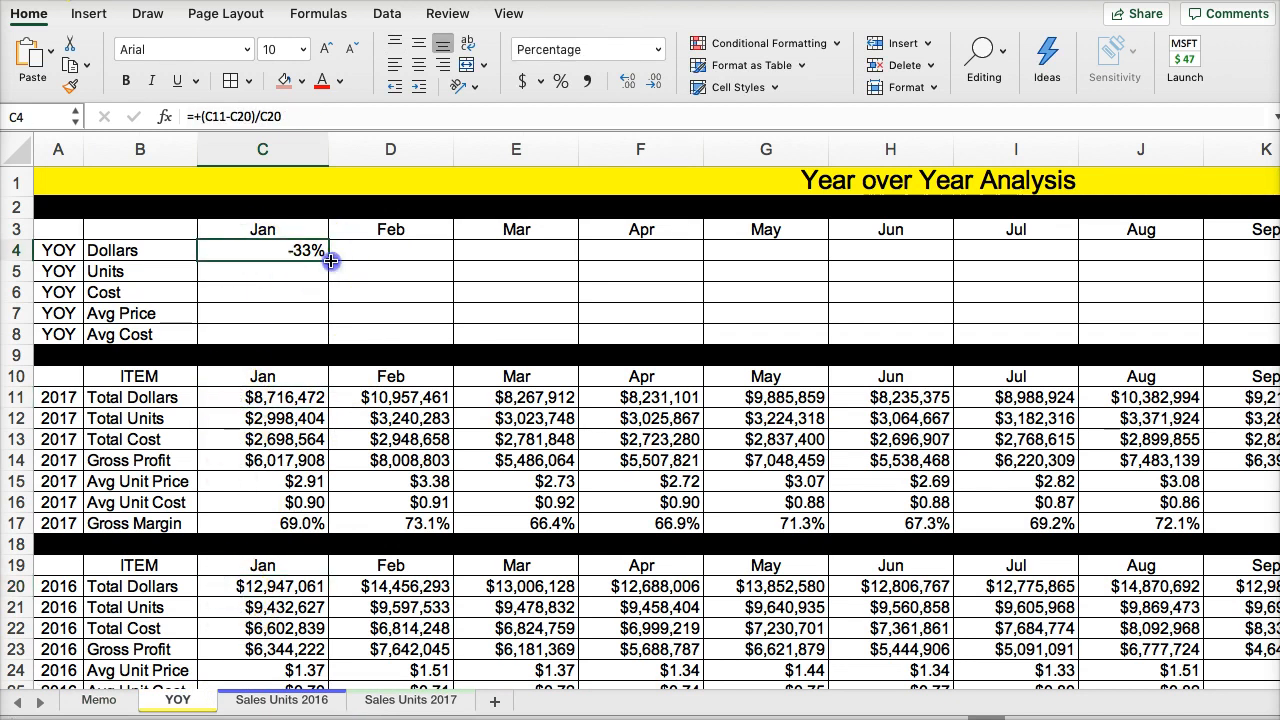
drag(330, 259, 333, 340)
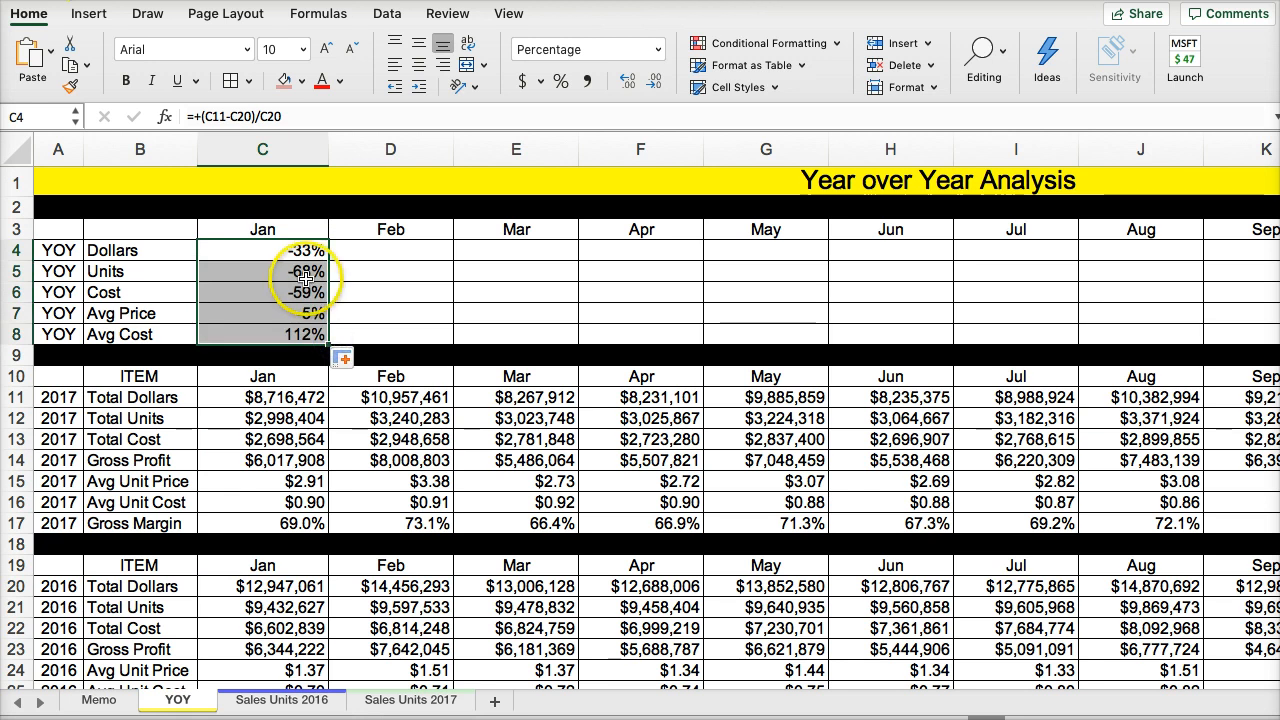
scroll(287, 470, down, 1)
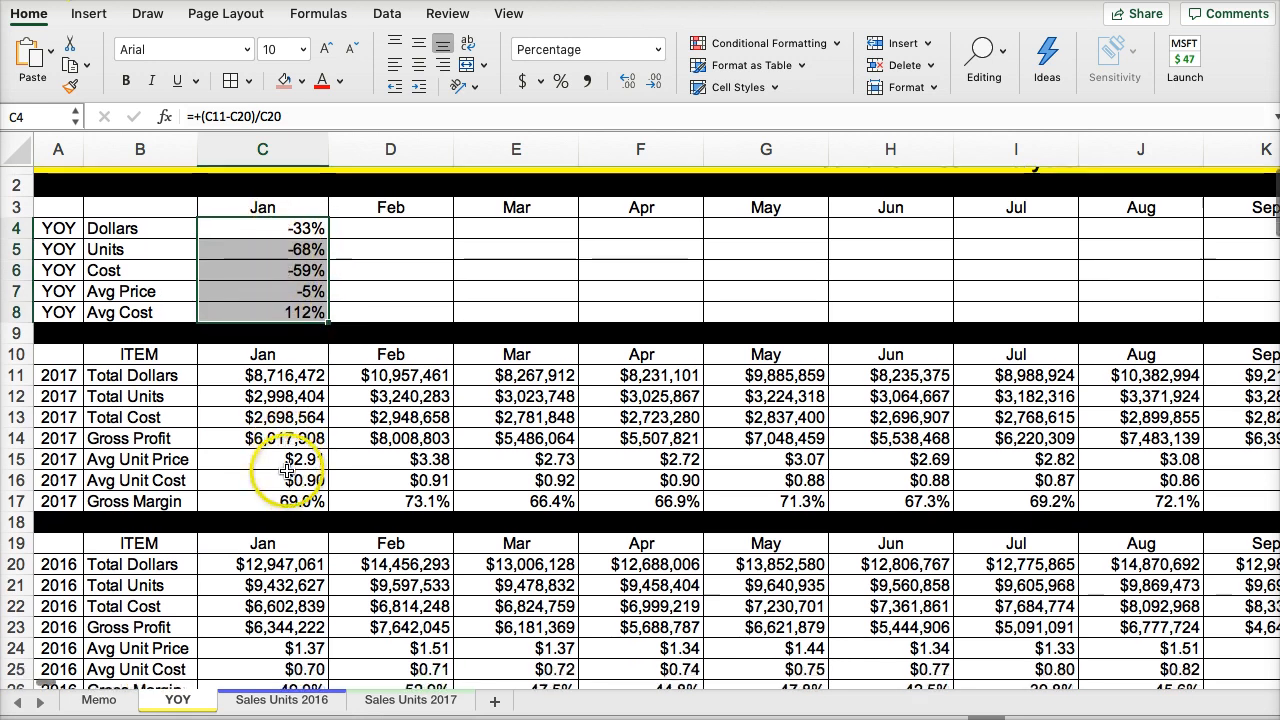
scroll(287, 470, down, 2)
scroll(284, 472, up, 3)
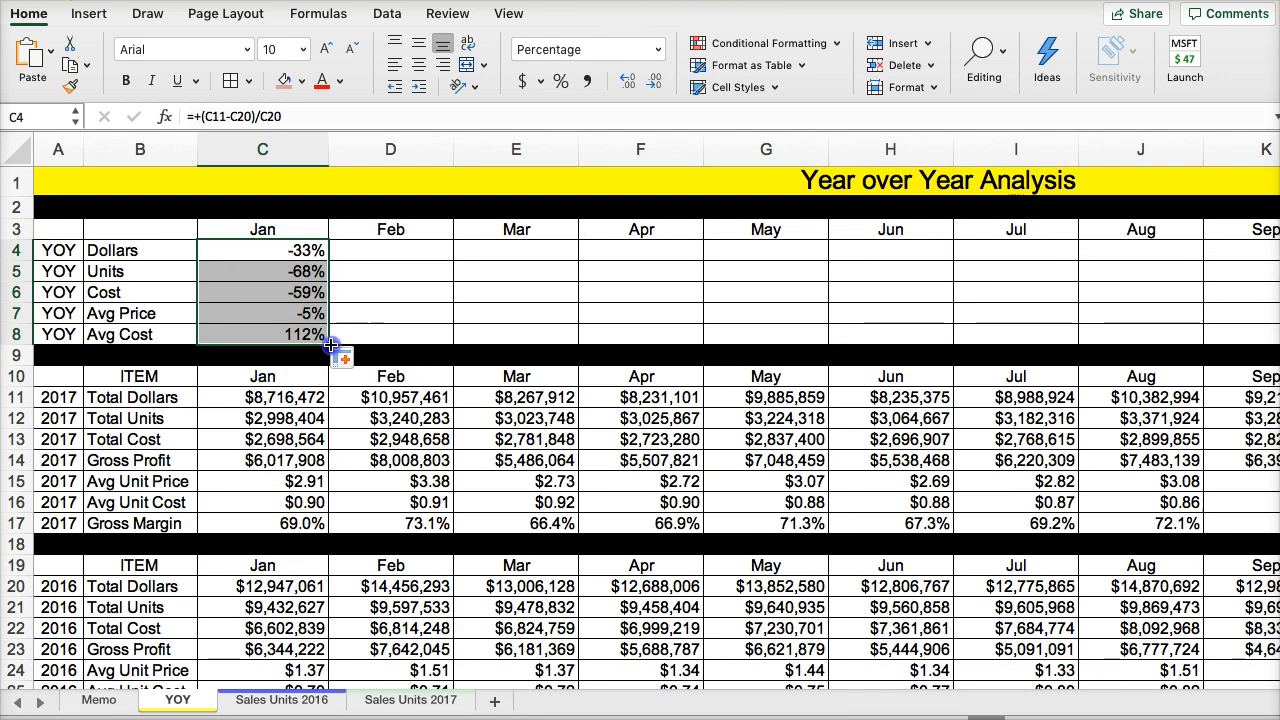
- Fill the January year-over-year formulas in C4:C8 across through Total Year in column O and return to the start of row 4
drag(331, 345, 1140, 290)
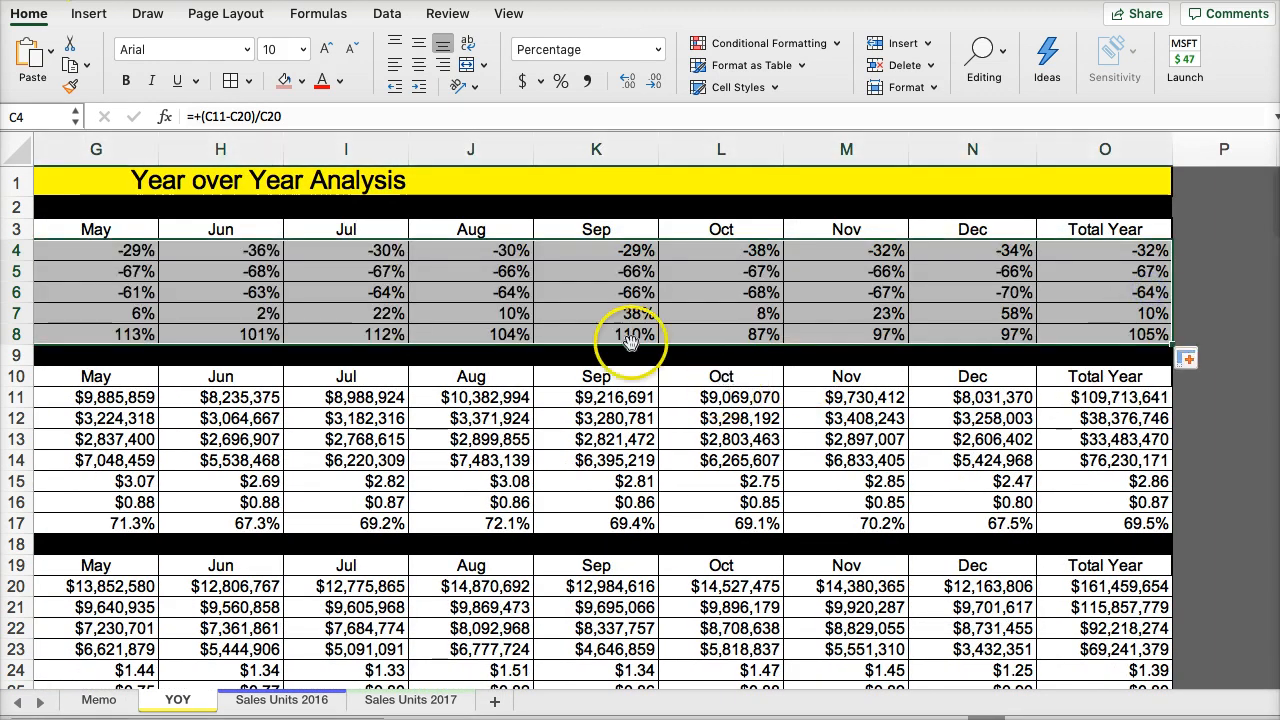
key(Left)
key(Left)
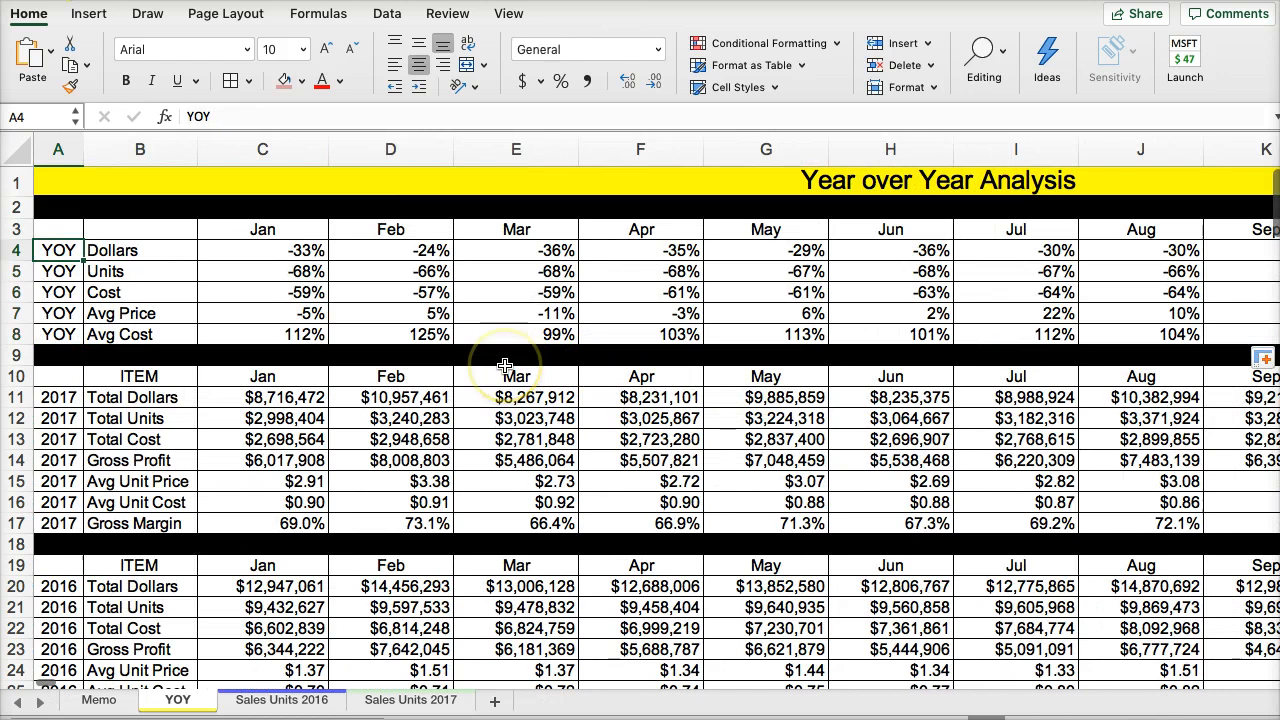
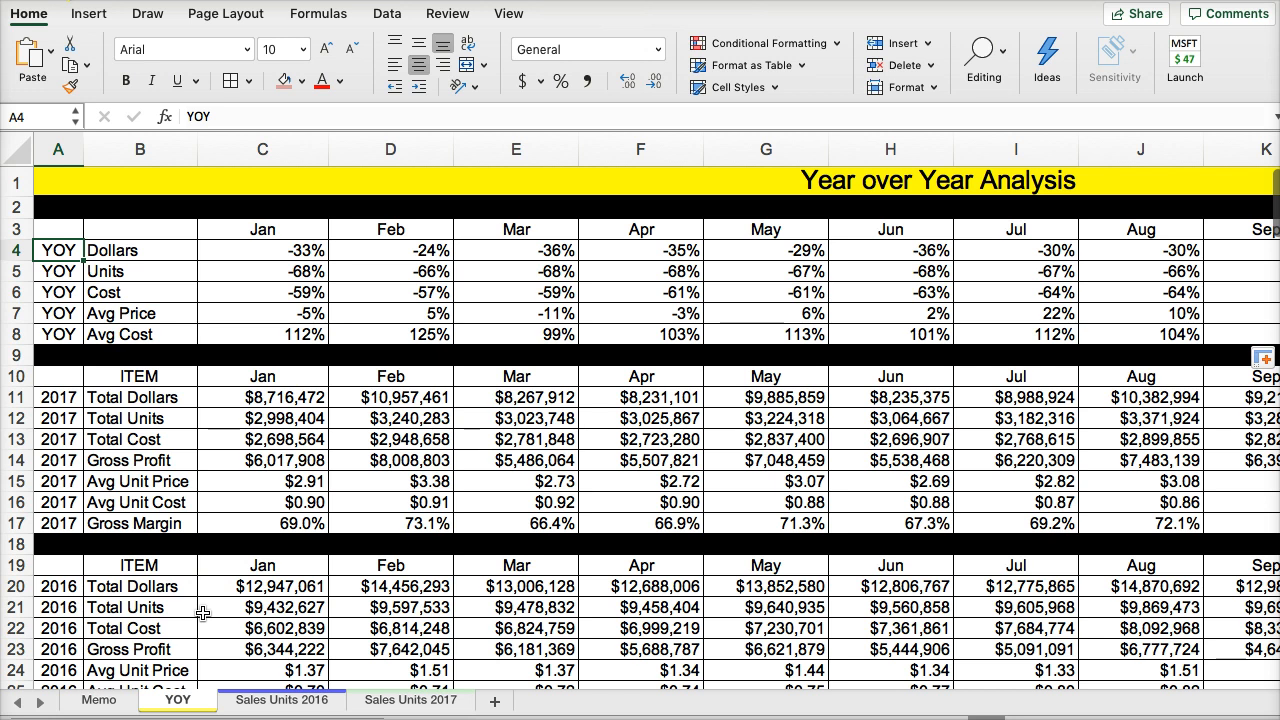
- Reread the memo's year-over-year tasks and auto-fit all columns on the YOY sheet
click(124, 706)
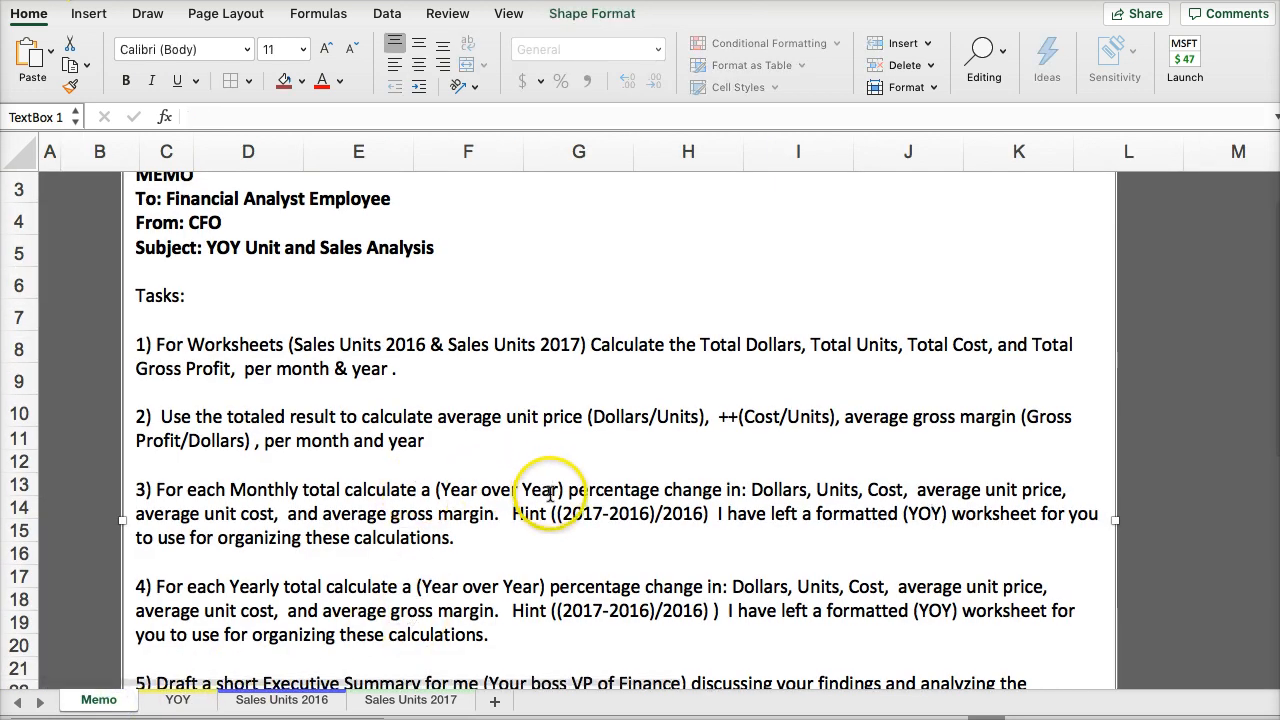
scroll(549, 493, down, 4)
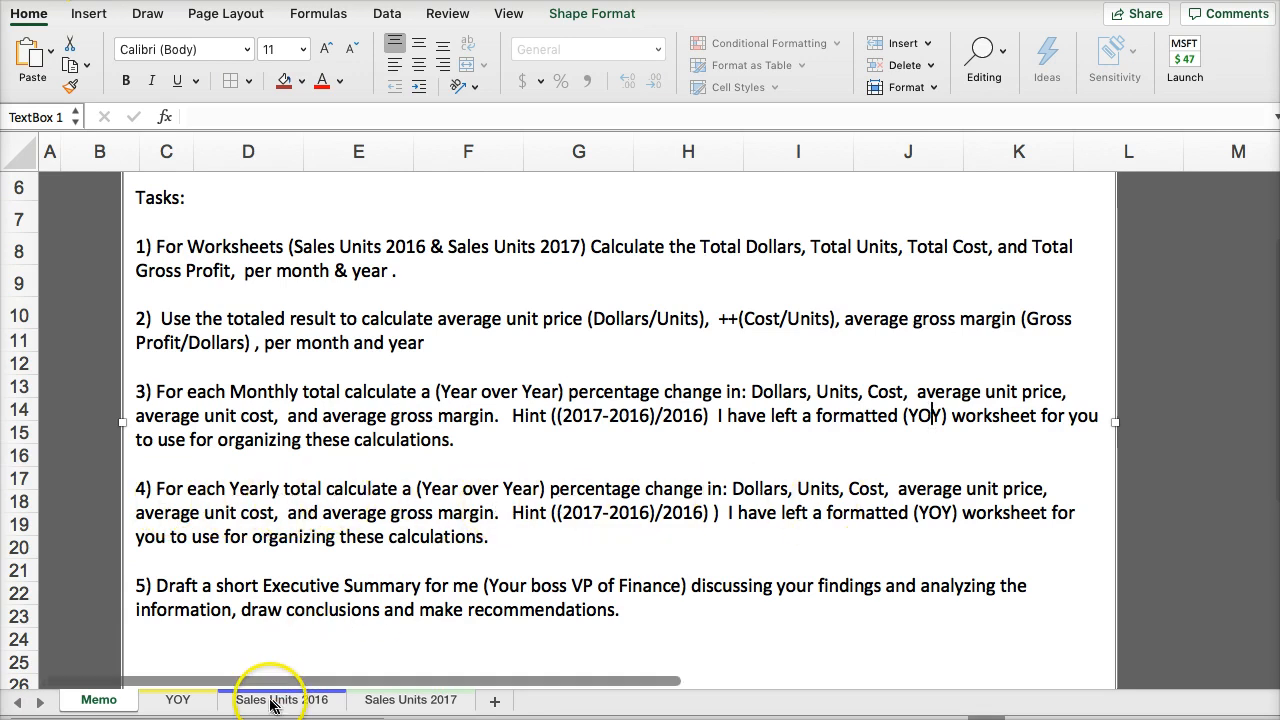
click(177, 699)
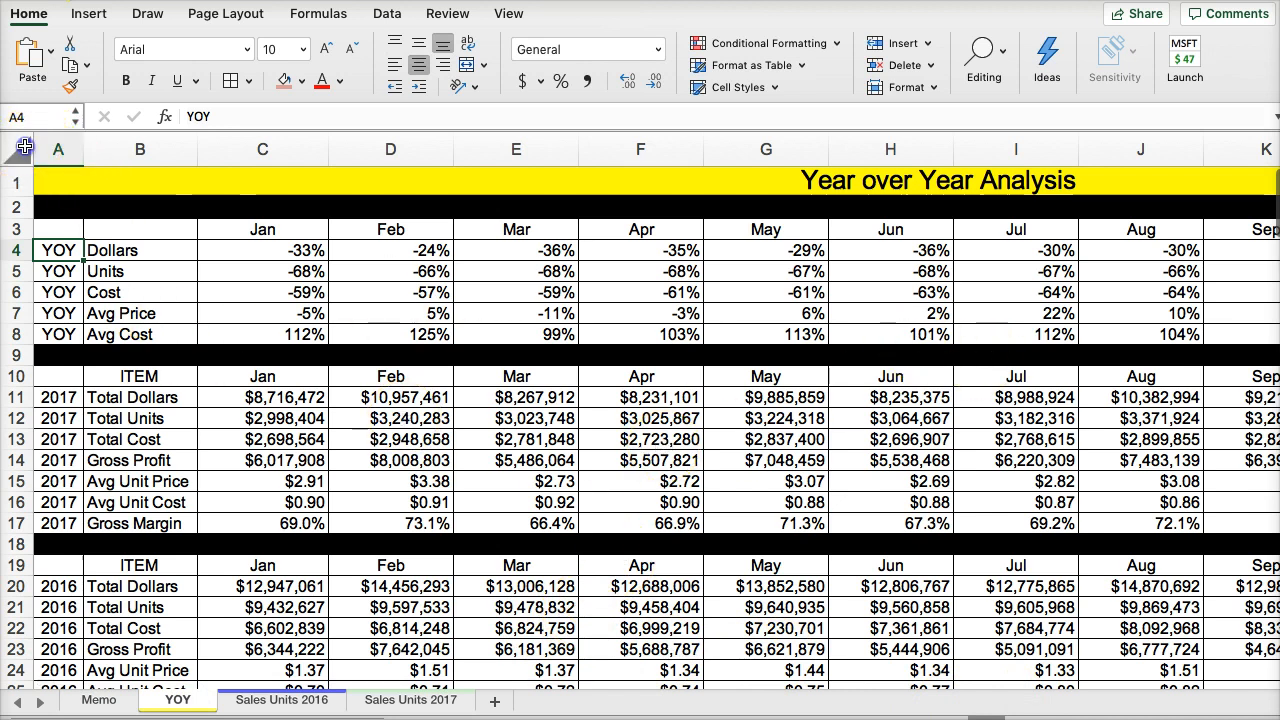
click(24, 147)
double_click(84, 143)
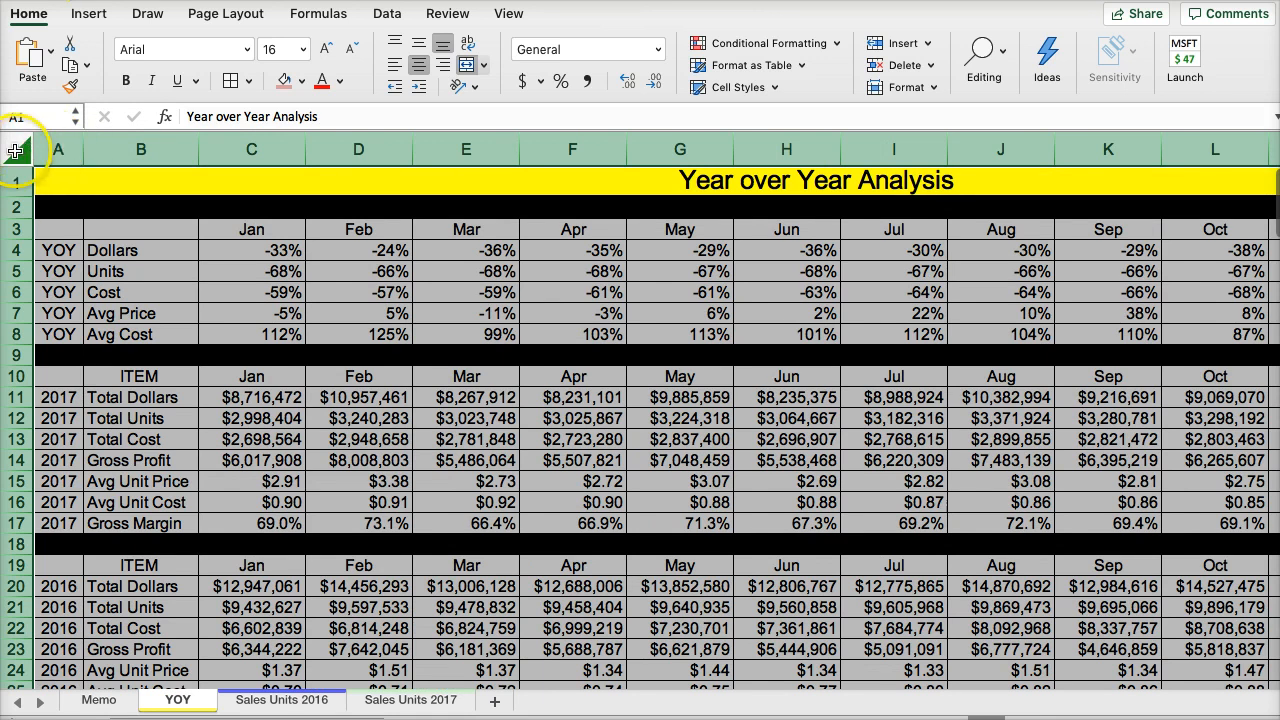
- Widen the Jan and Mar columns by hand, and auto-fit every column of the YOY sheet again
click(145, 290)
drag(305, 150, 382, 152)
drag(596, 151, 793, 168)
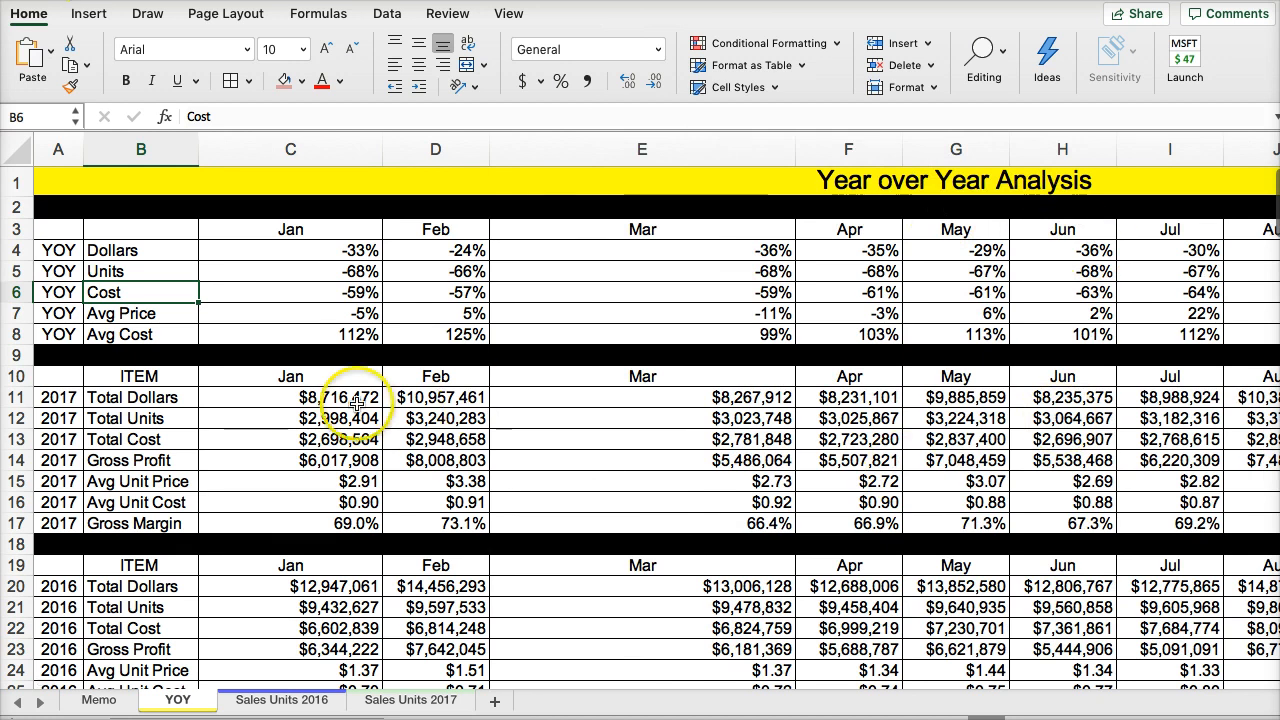
click(18, 150)
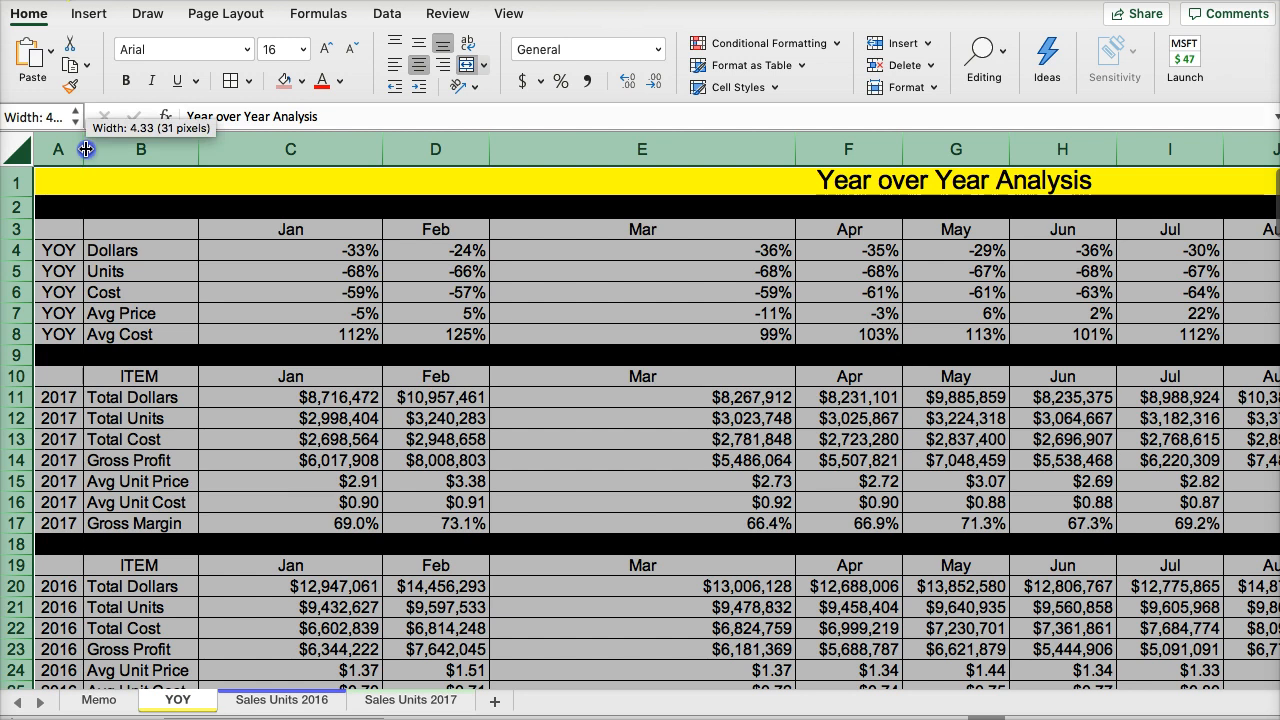
double_click(86, 149)
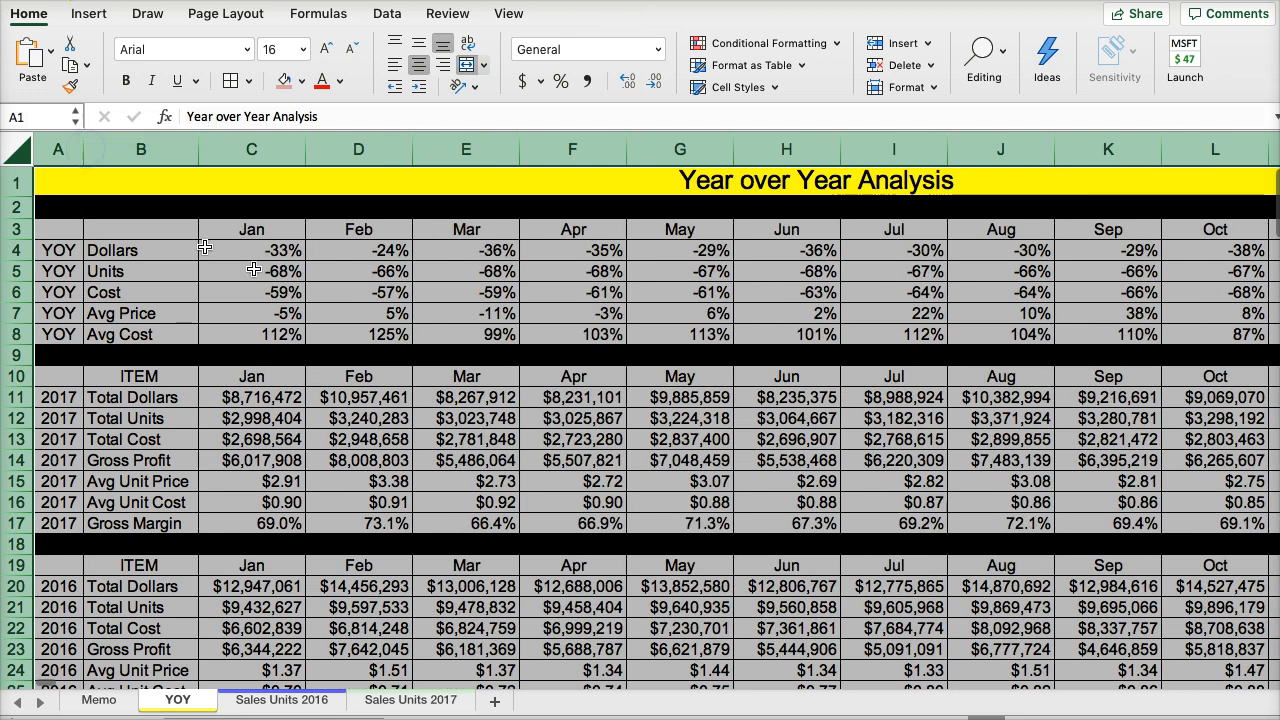
- Review the 2017 Total Dollars row across the months and the Total Year year-over-year percentages and totals in column O
click(453, 403)
click(566, 400)
key(Right)
key(Right)
key(Right)
key(Right)
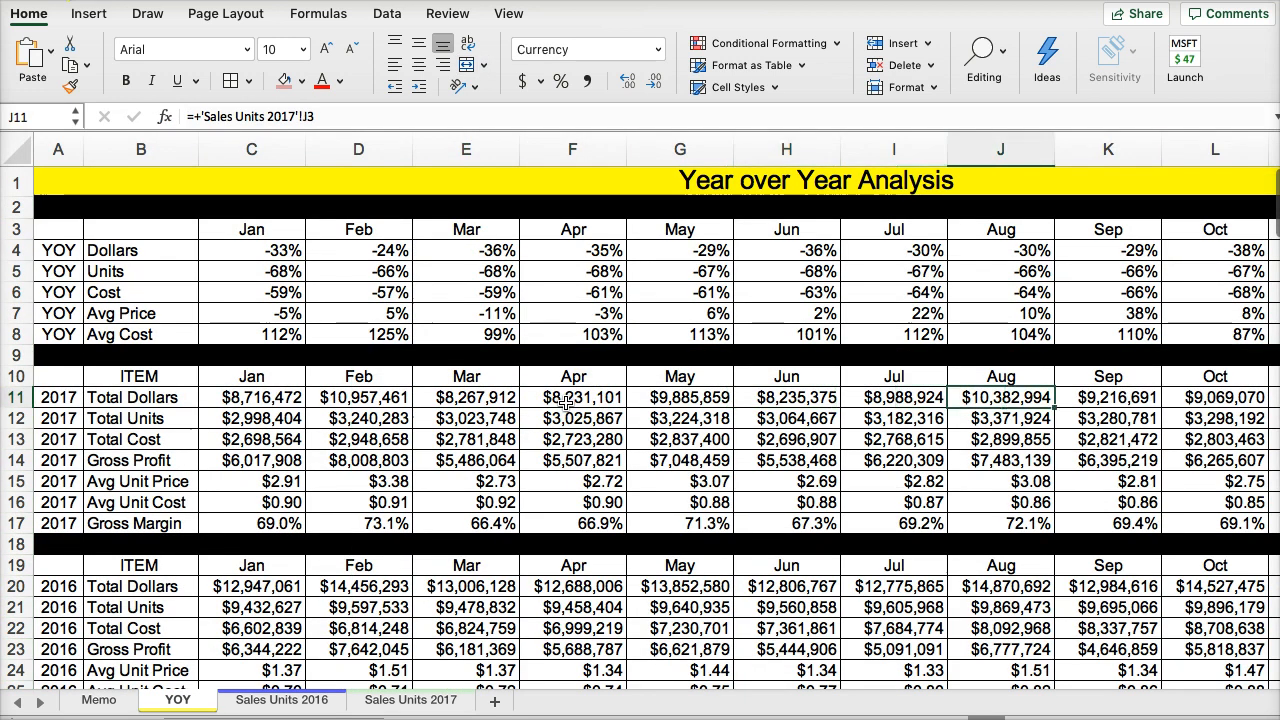
key(Right)
key(Right)
key(Right)
key(Right)
key(Right)
key(Right)
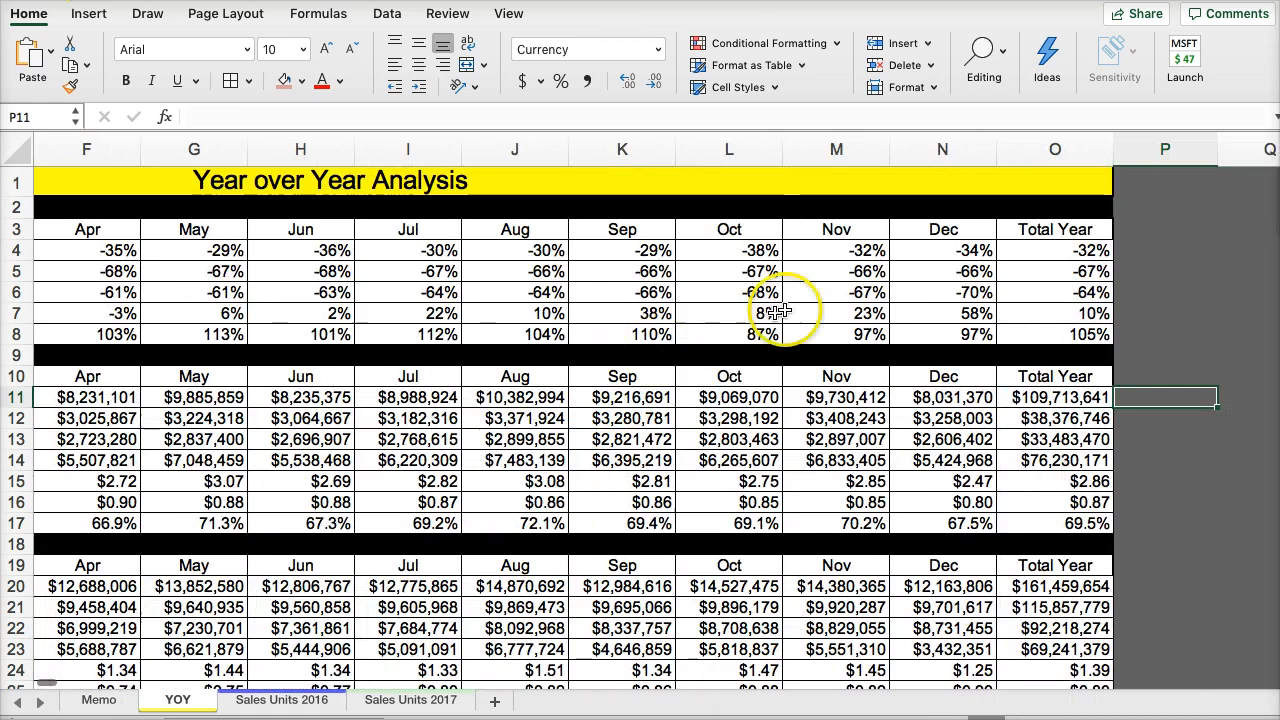
drag(1080, 250, 1070, 313)
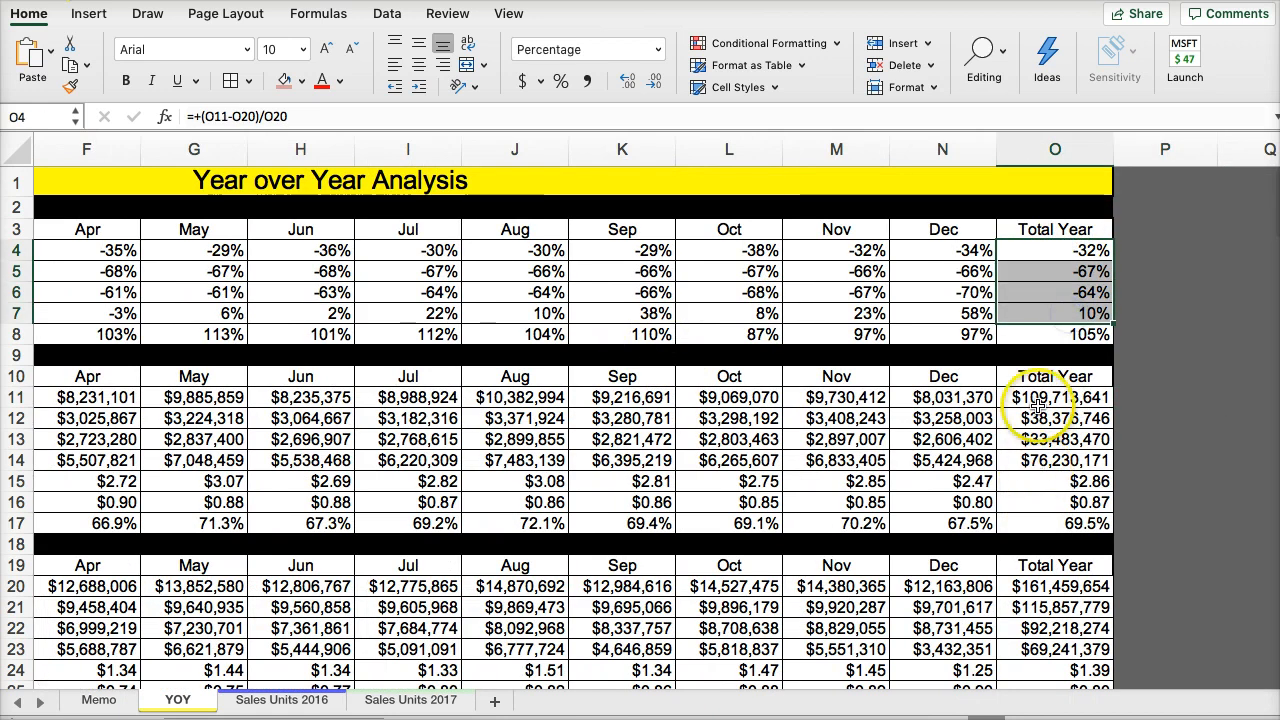
drag(1040, 400, 1040, 481)
key(Left)
key(Left)
key(Left)
key(Left)
key(Left)
key(Left)
key(Left)
key(Left)
key(Left)
key(Left)
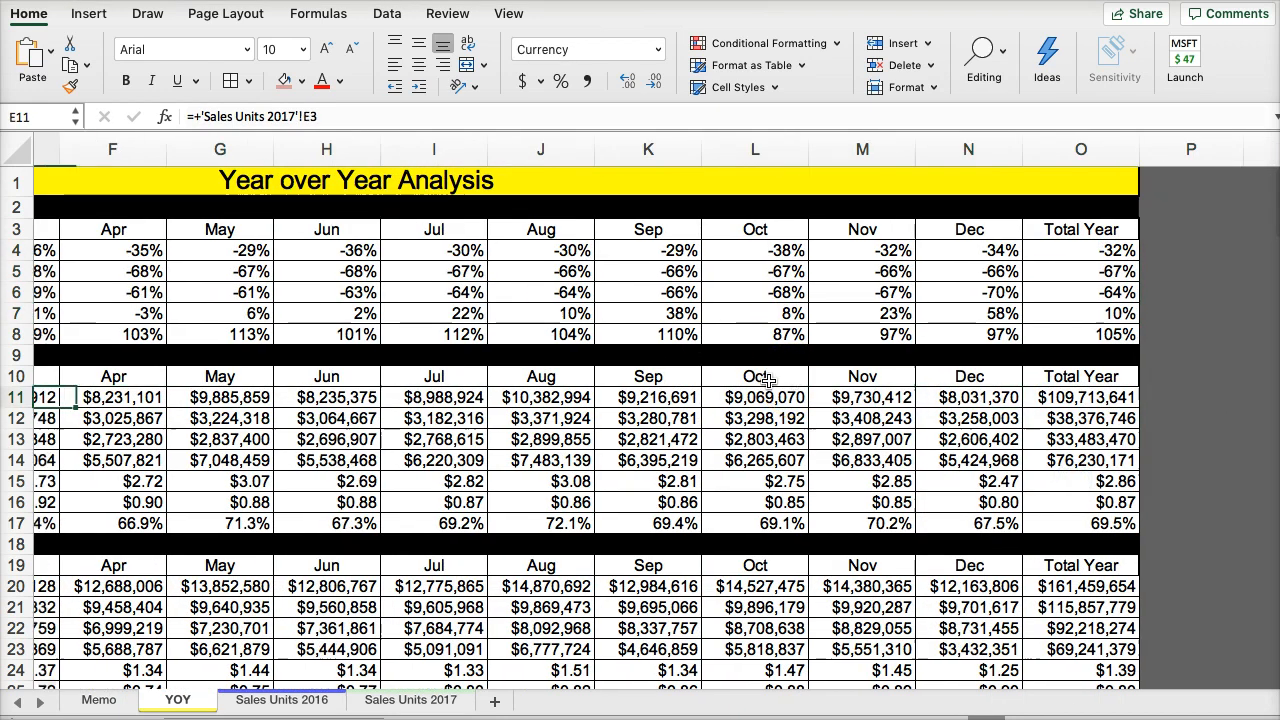
key(Left)
key(Left)
key(Left)
key(Left)
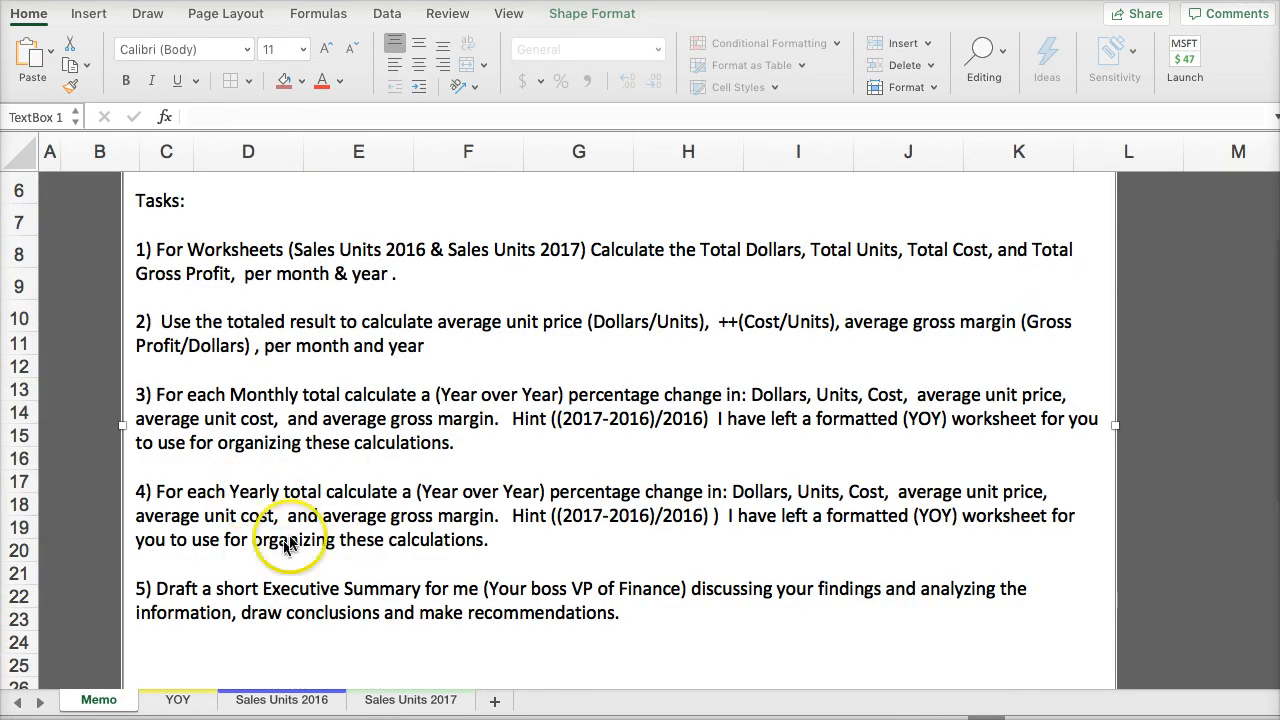
- Add a worksheet named "Exc Sum" for the memo's executive summary and place it before the Memo sheet
scroll(286, 543, down, 1)
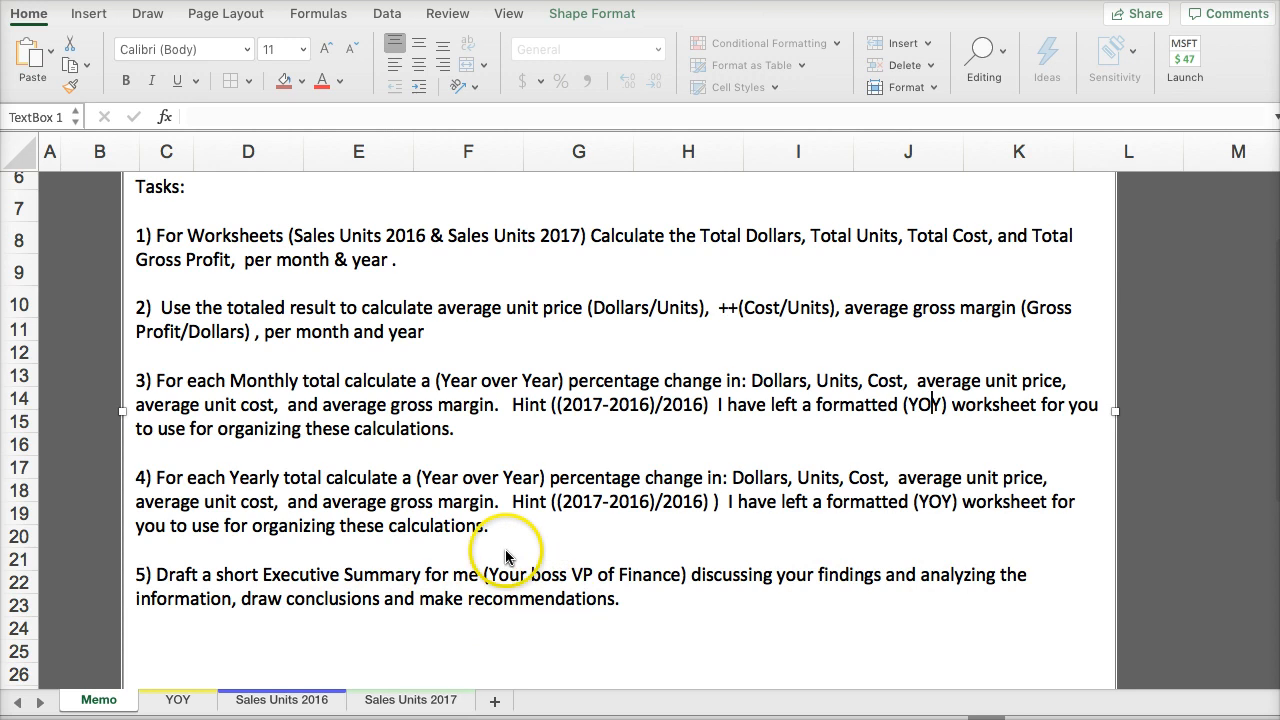
click(494, 701)
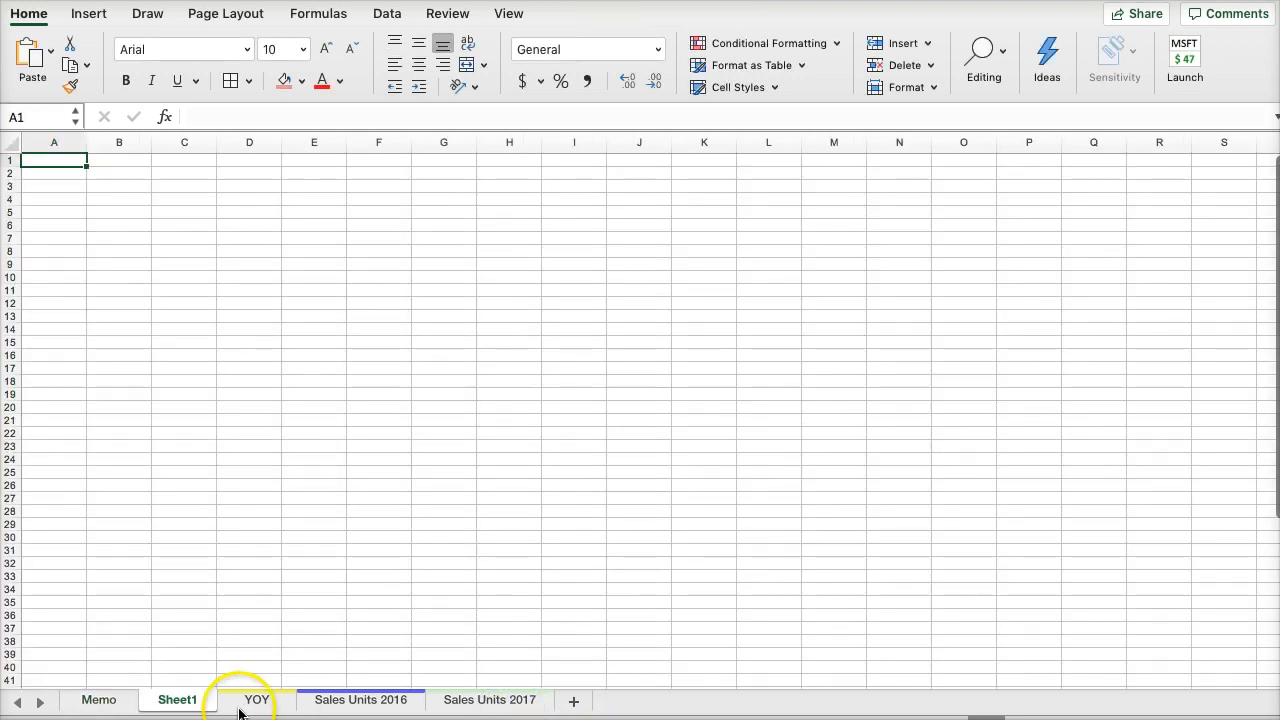
double_click(186, 701)
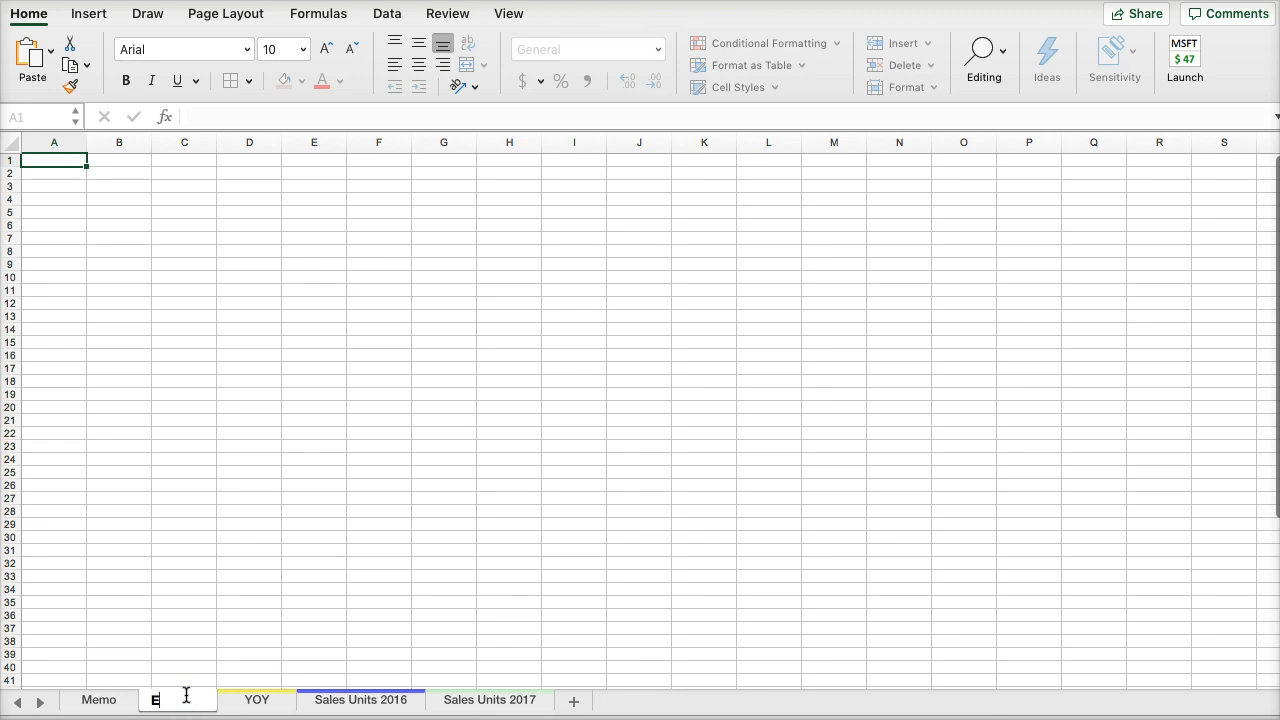
text(Exc Sum)
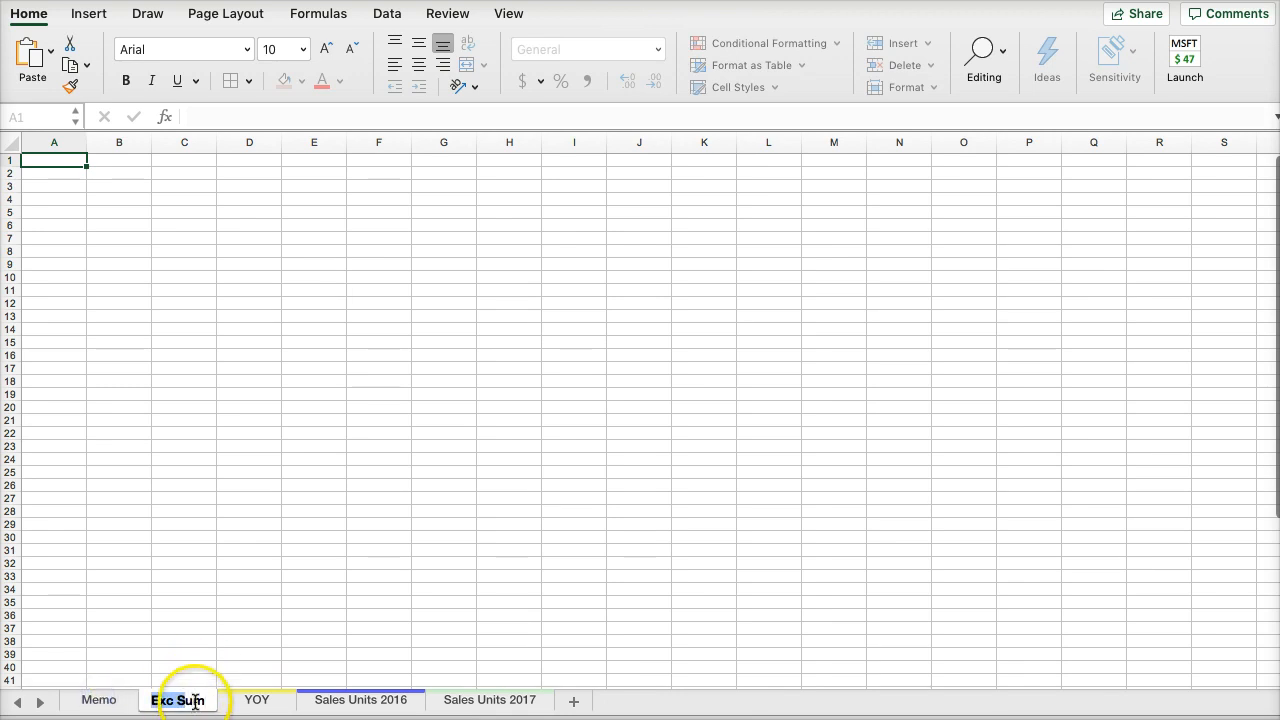
click(186, 642)
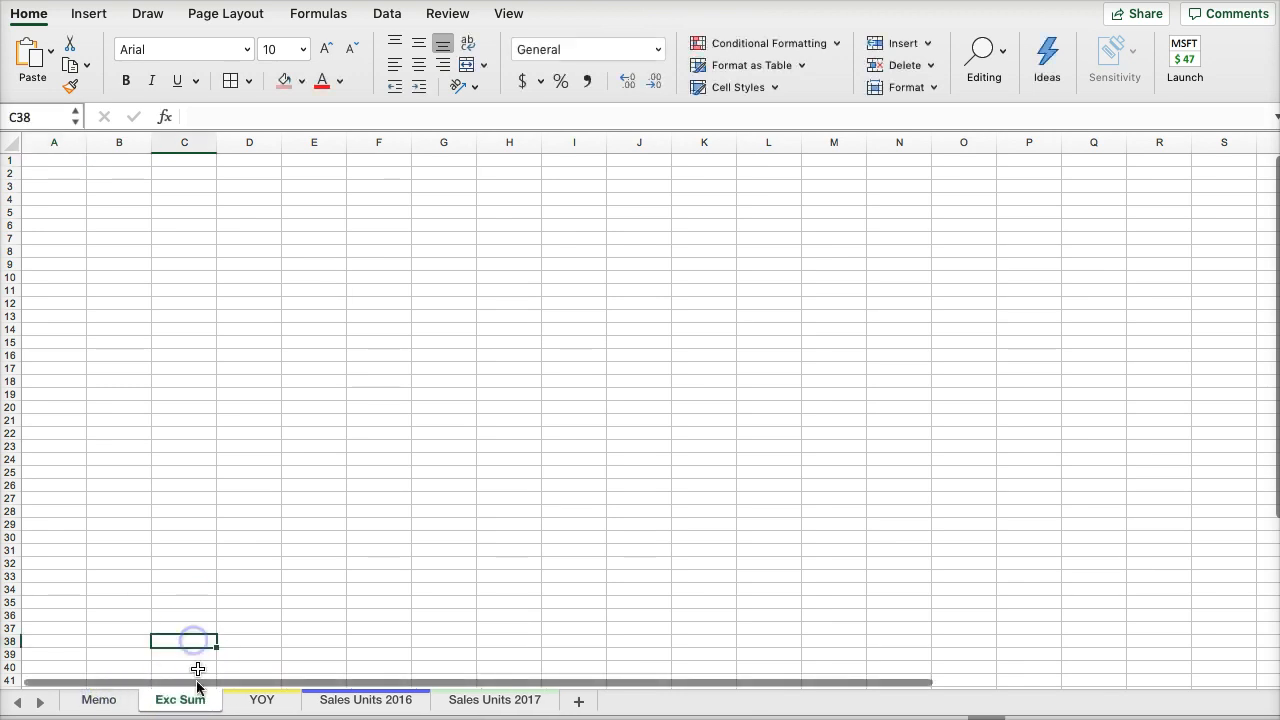
drag(96, 697, 94, 695)
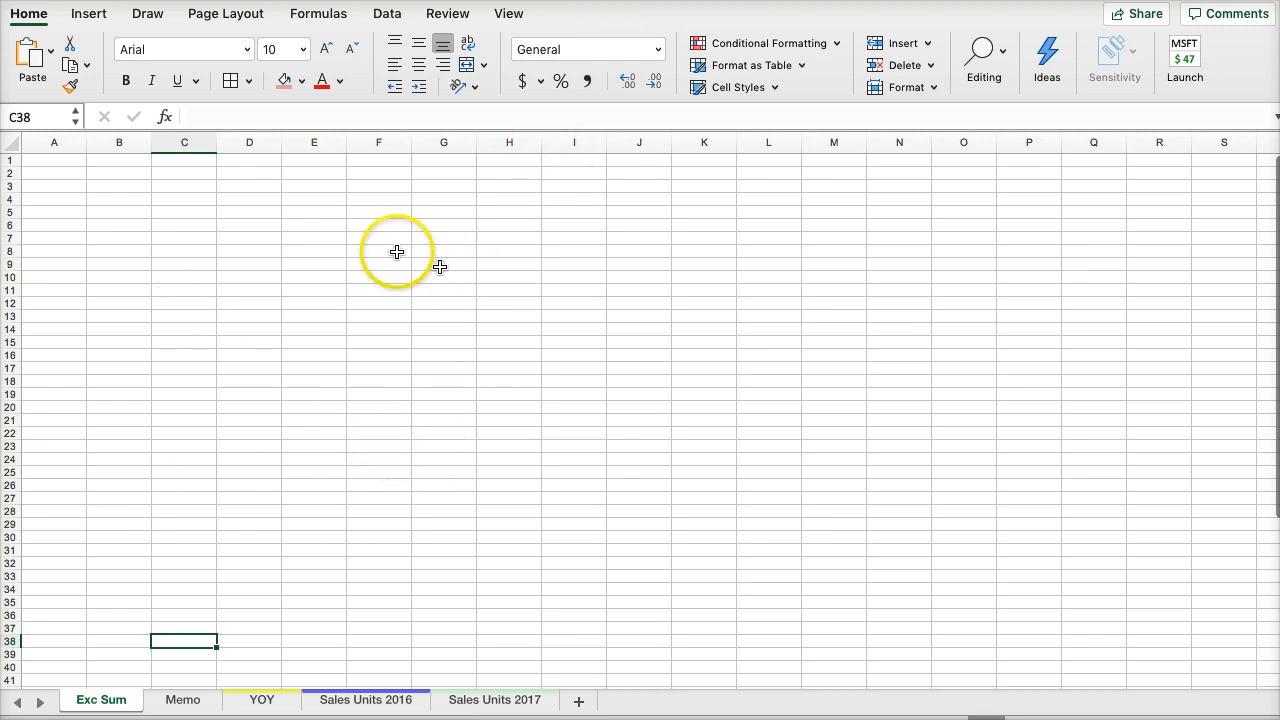
- Draw a large text box from about B3 across to column J and enter the lines "To", "From" and "Subject:"
click(87, 22)
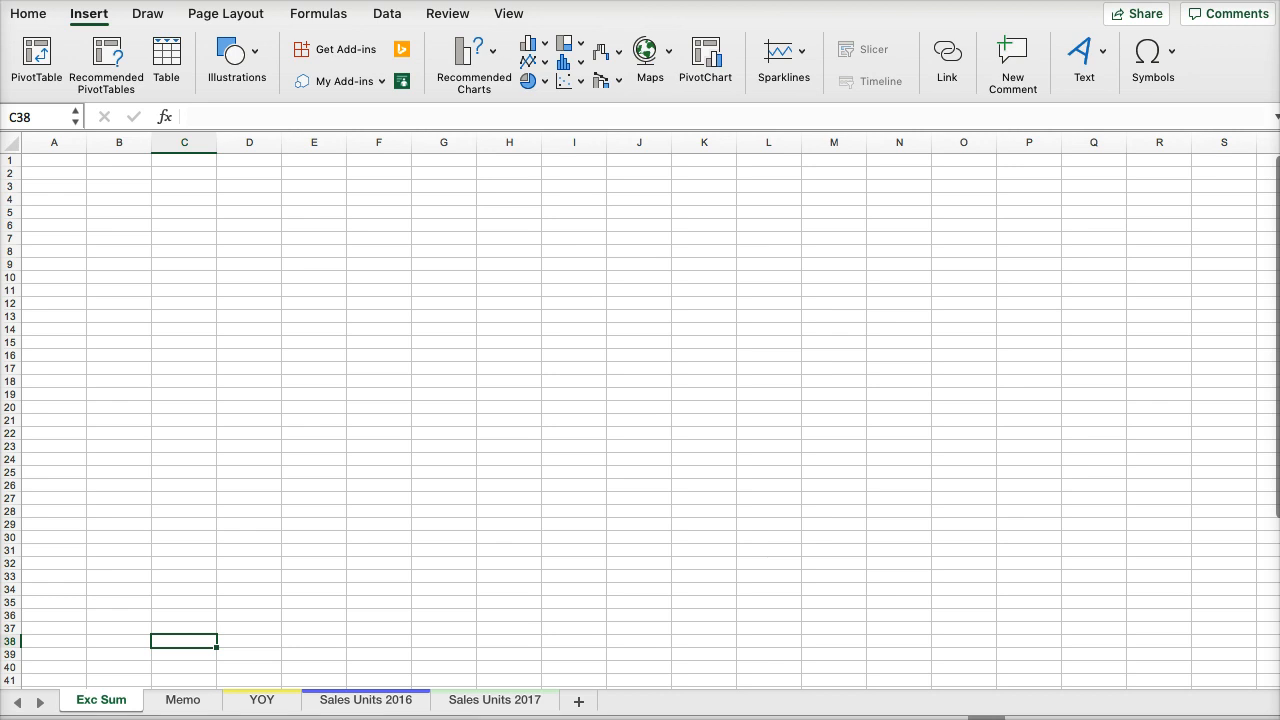
drag(80, 197, 660, 688)
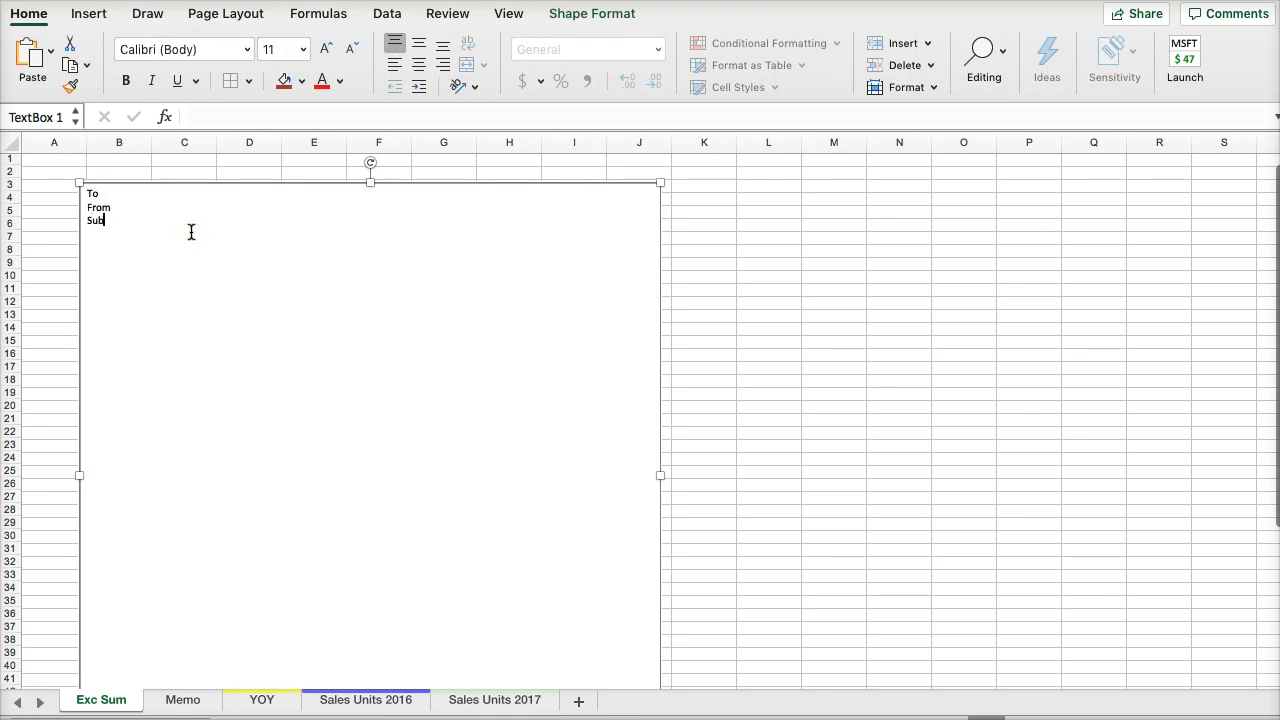
key(BackSpace)
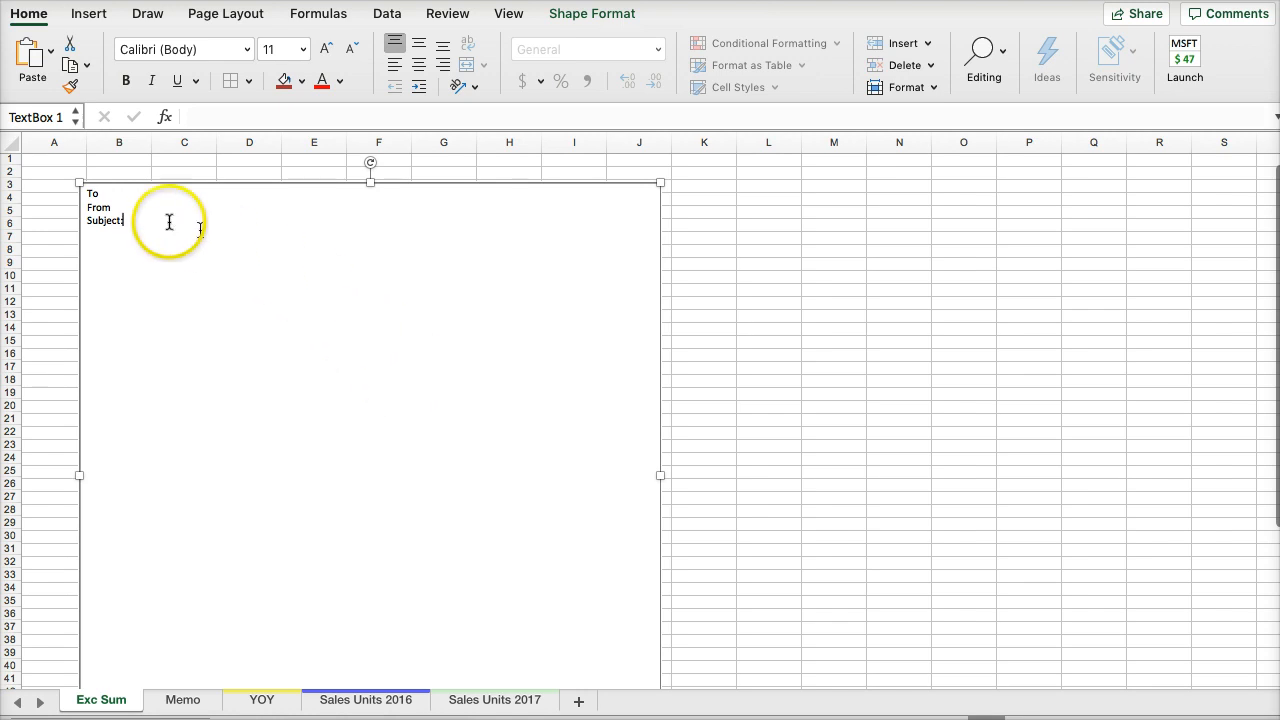
- Set the font size of the To, From and Subject lines in the text box to 12
click(144, 217)
drag(144, 217, 82, 190)
click(303, 49)
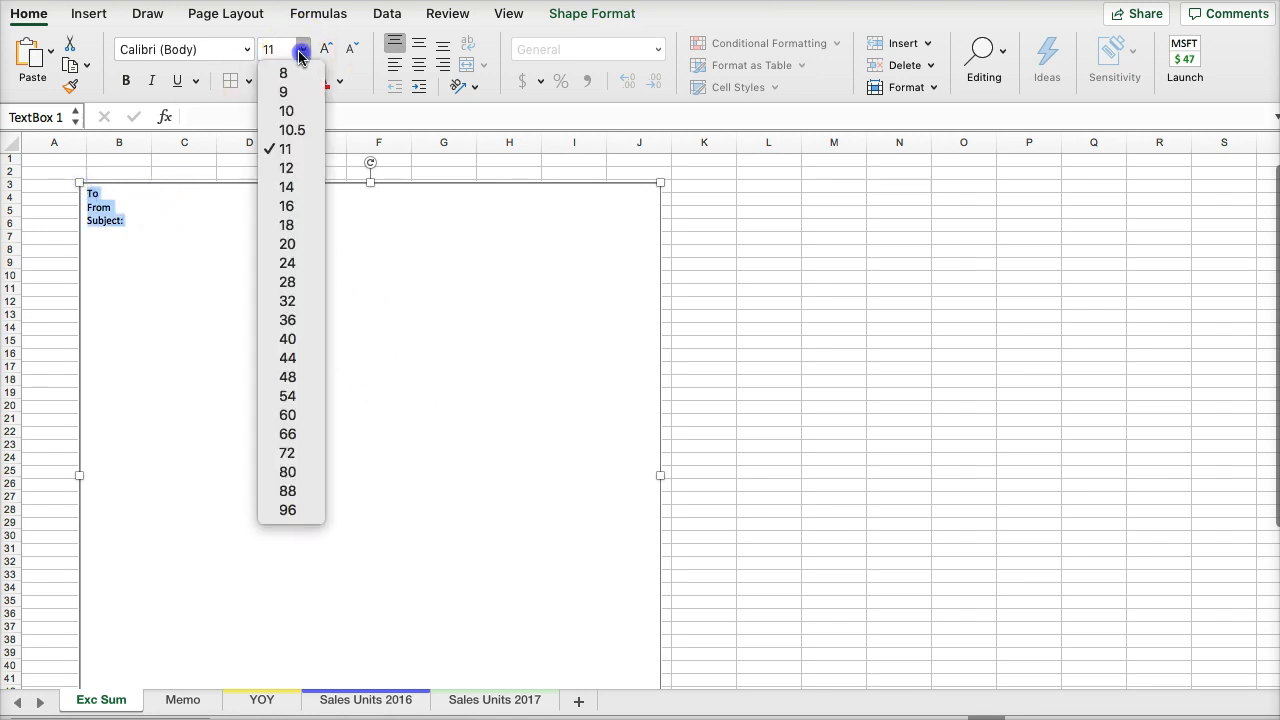
click(300, 168)
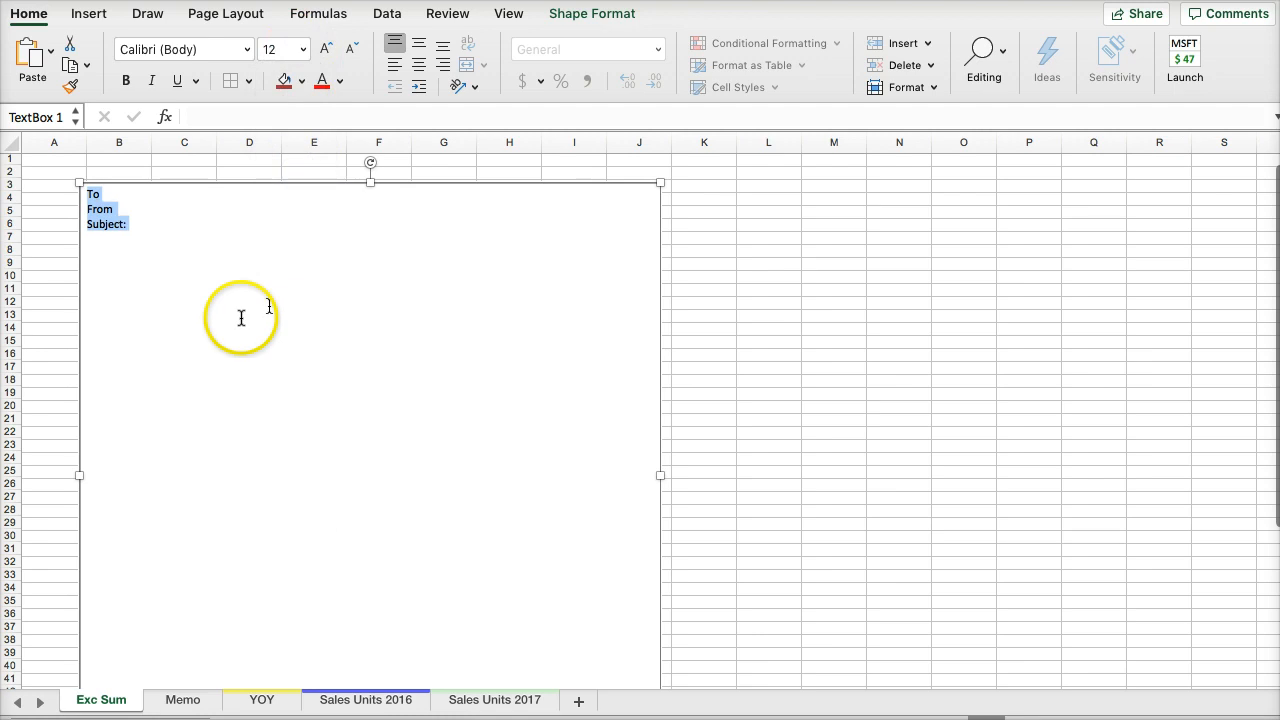
click(182, 315)
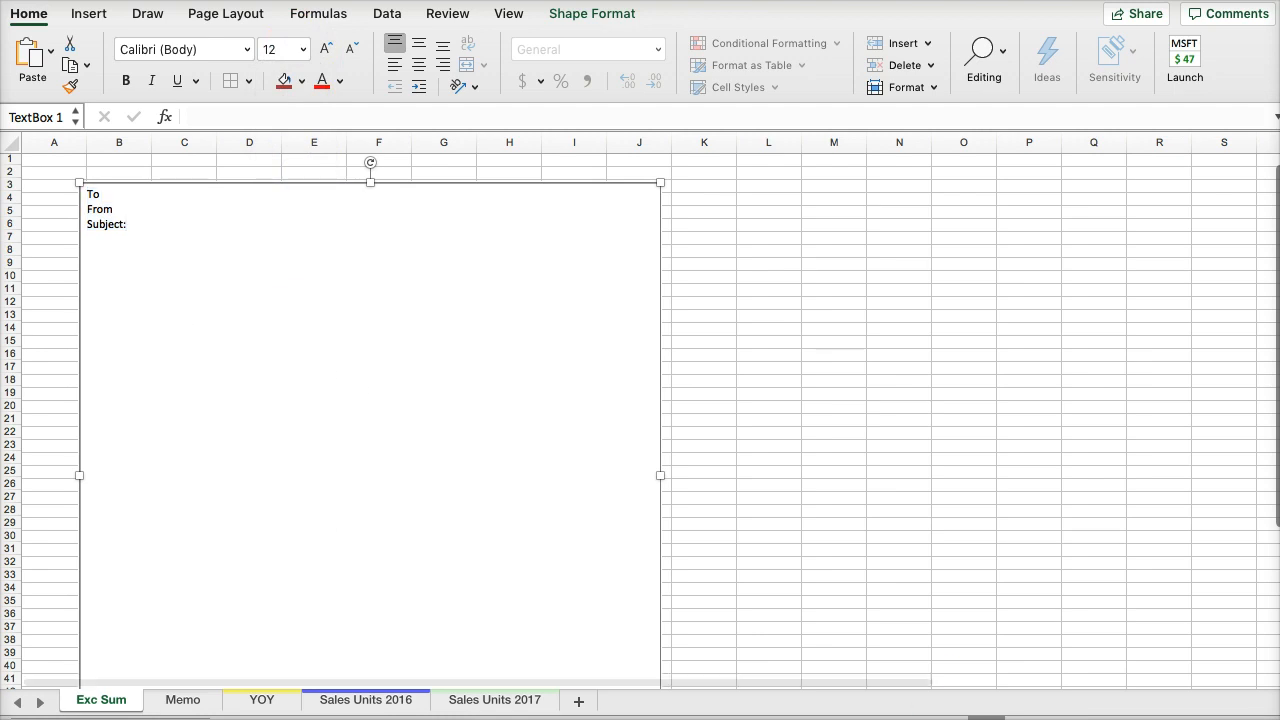
- Complete the memo header as "To: CFO", "From: Your Name" and "Subject: Analysis of YOY Sales"
scroll(407, 300, up, 5)
click(157, 198)
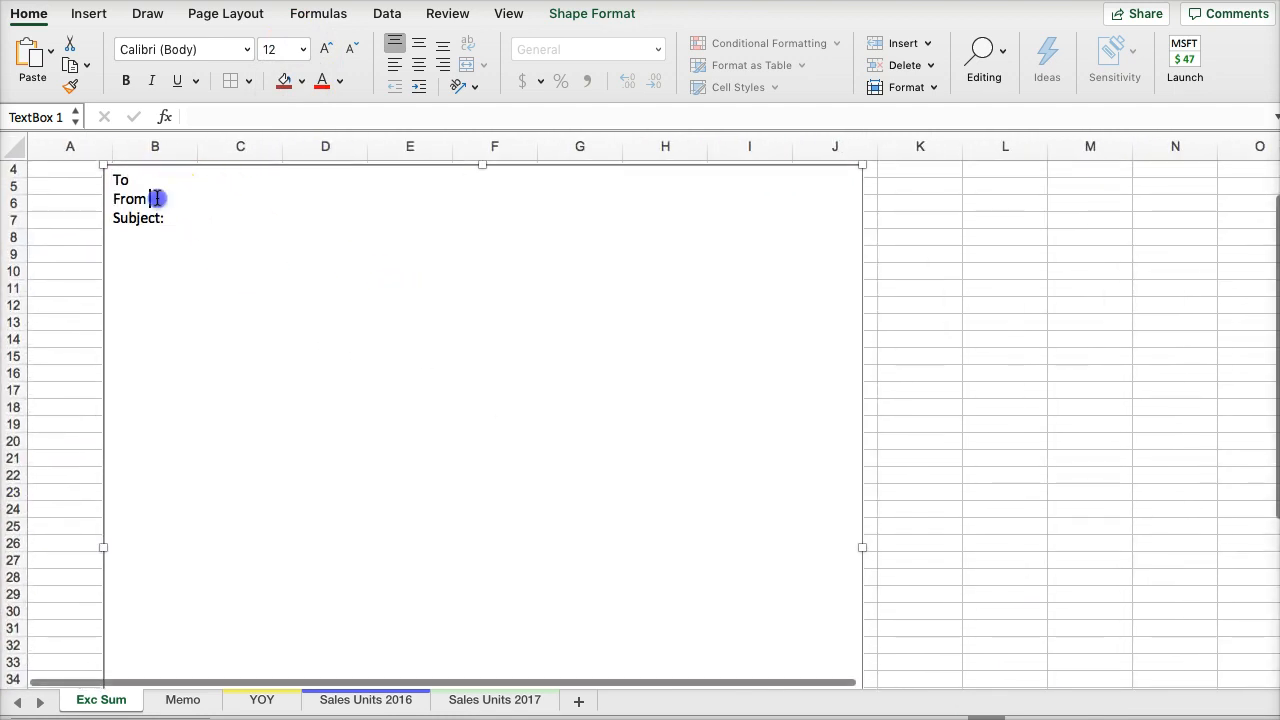
click(143, 184)
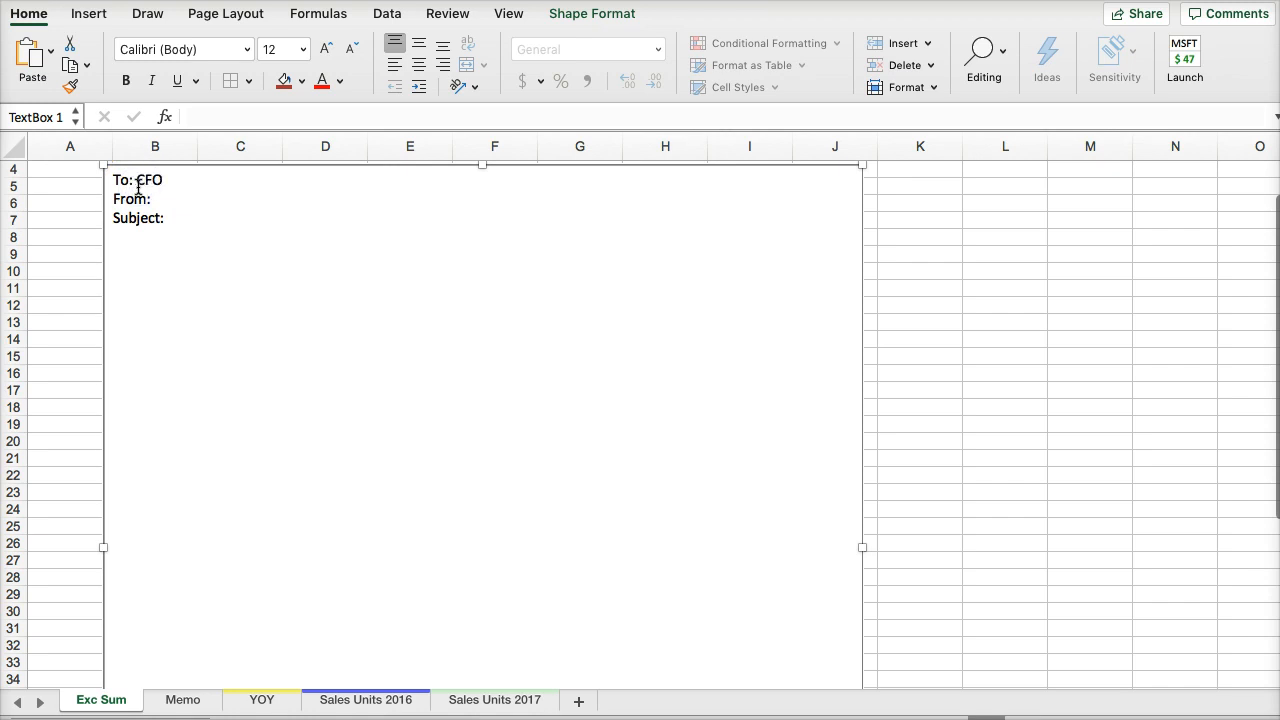
text(CFO)
click(171, 195)
text(Your Name)
click(200, 214)
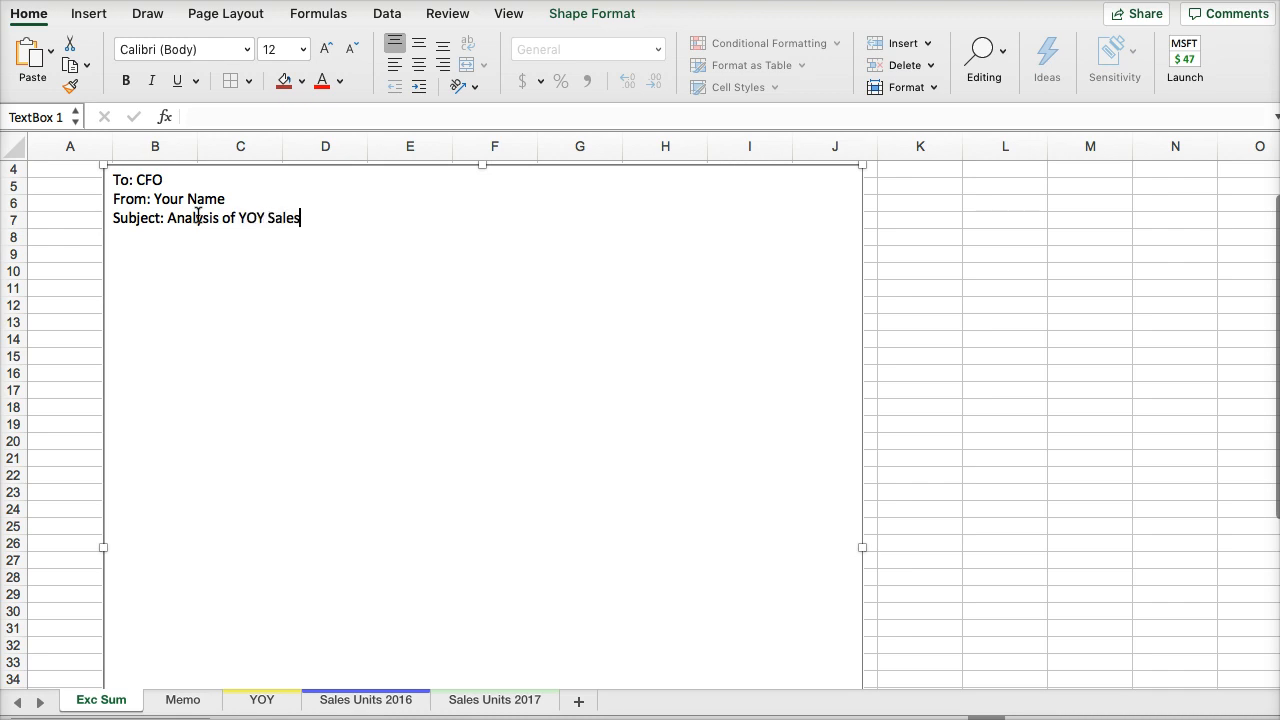
click(266, 315)
click(154, 277)
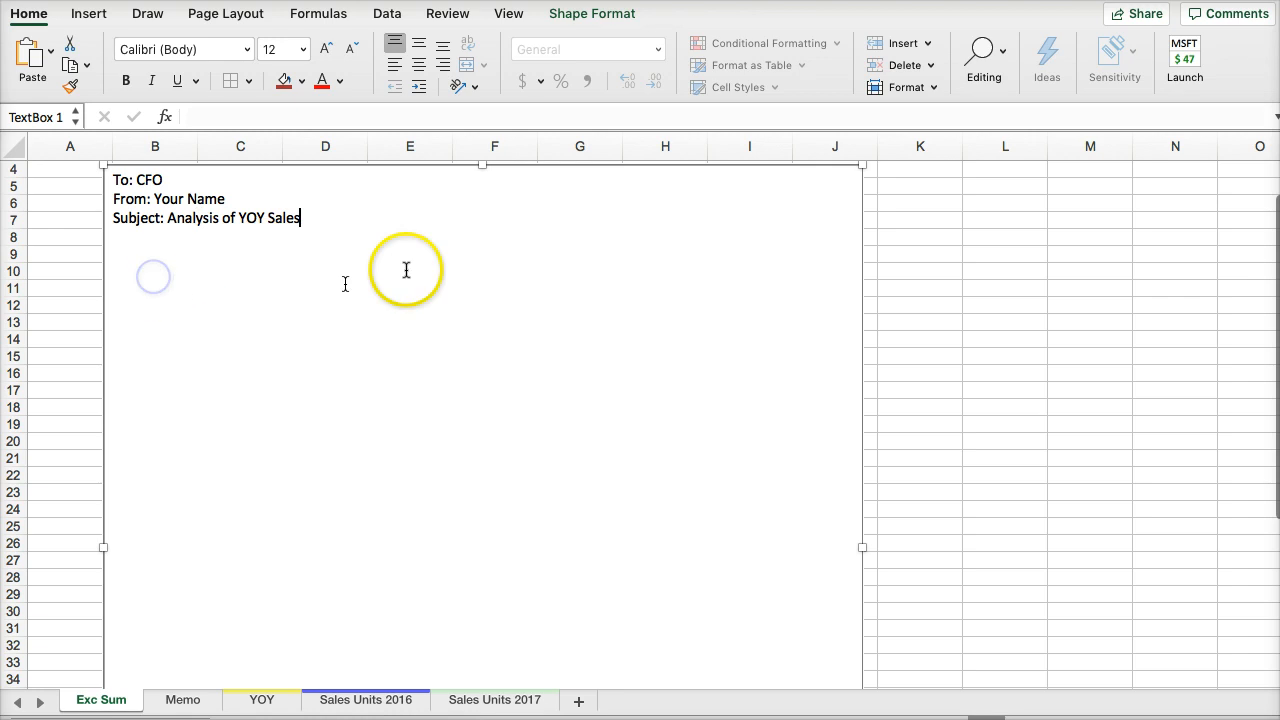
key(Return)
- Add an "Introduction:" heading to the text box, leaving two blank lines below the subject line
key(Return)
key(BackSpace)
key(BackSpace)
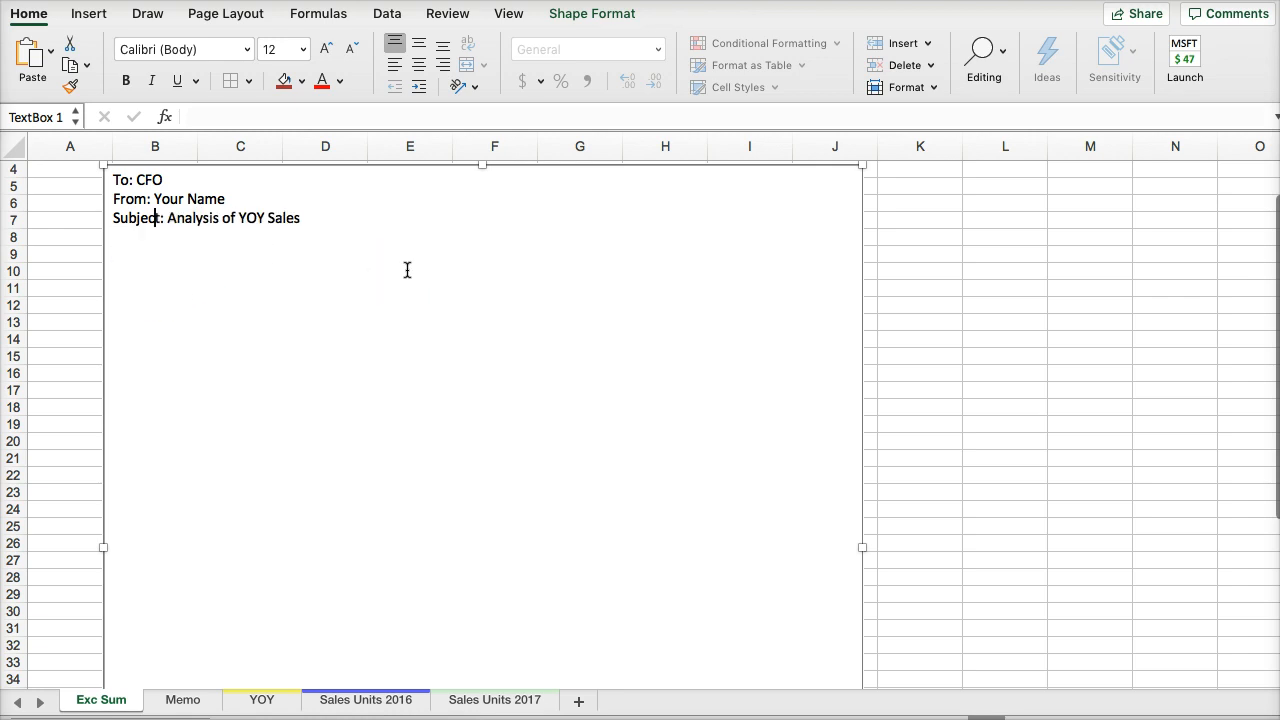
click(315, 214)
key(Return)
key(Return)
key(Return)
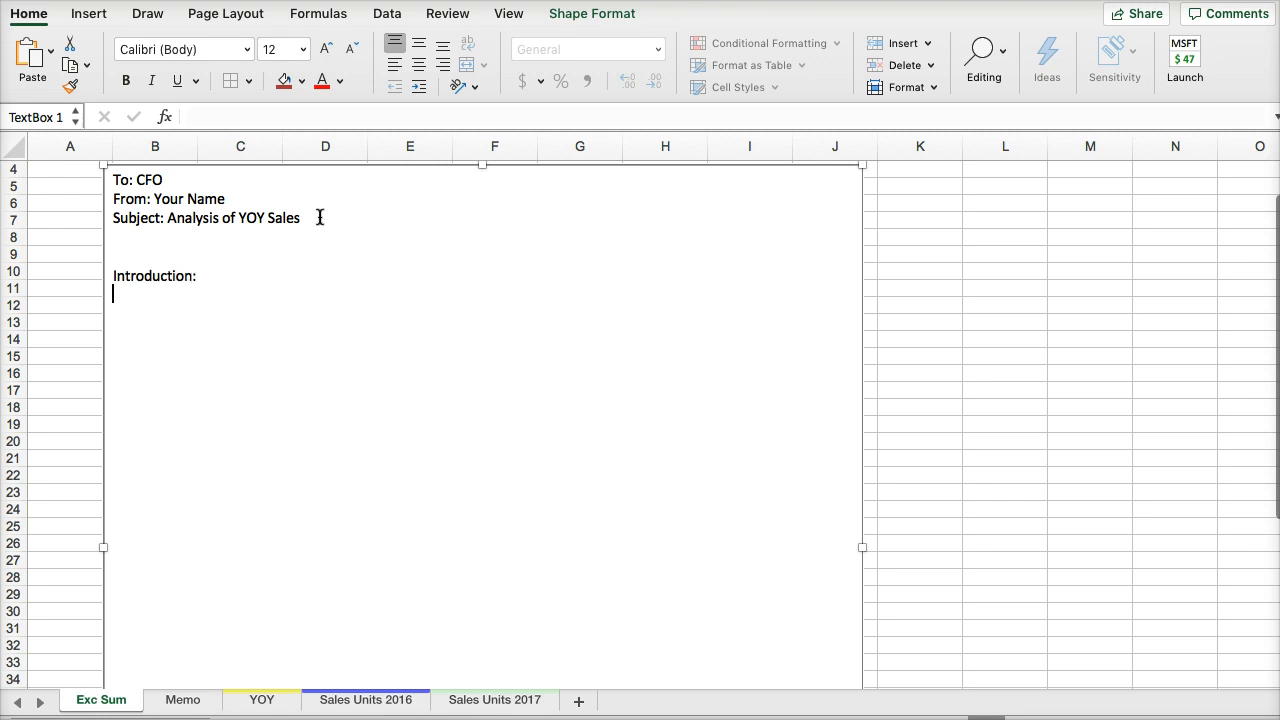
- Add a "Financial Analysis:" heading below the Introduction heading, separated by one blank line
click(362, 292)
click(430, 378)
click(137, 305)
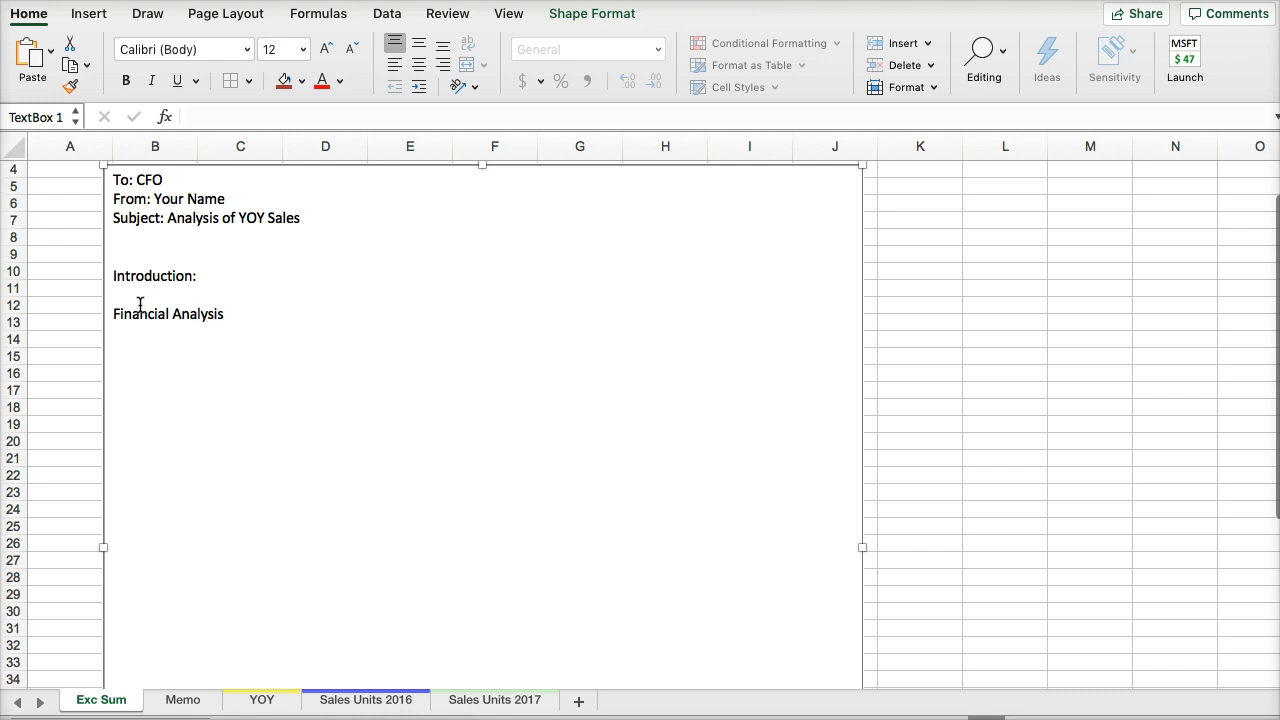
- Check the January year-over-year formulas on the YOY sheet against the calculations required in the Memo sheet's task list
click(262, 700)
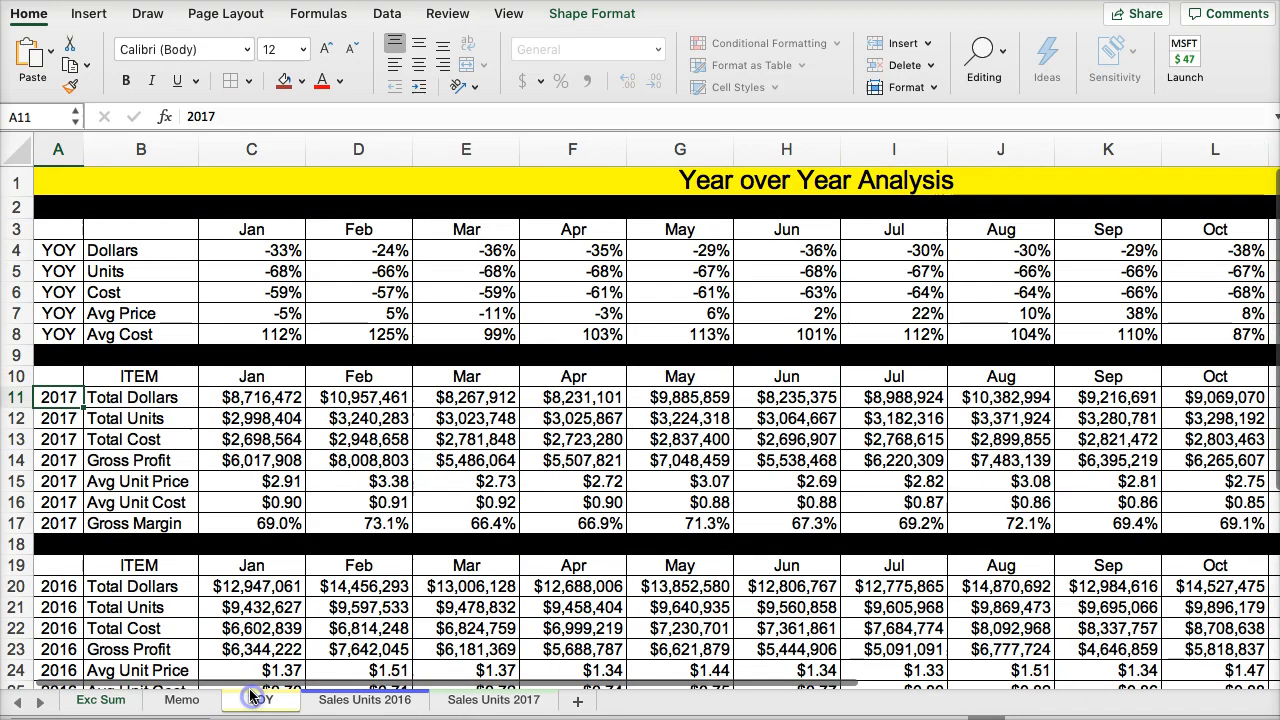
click(232, 252)
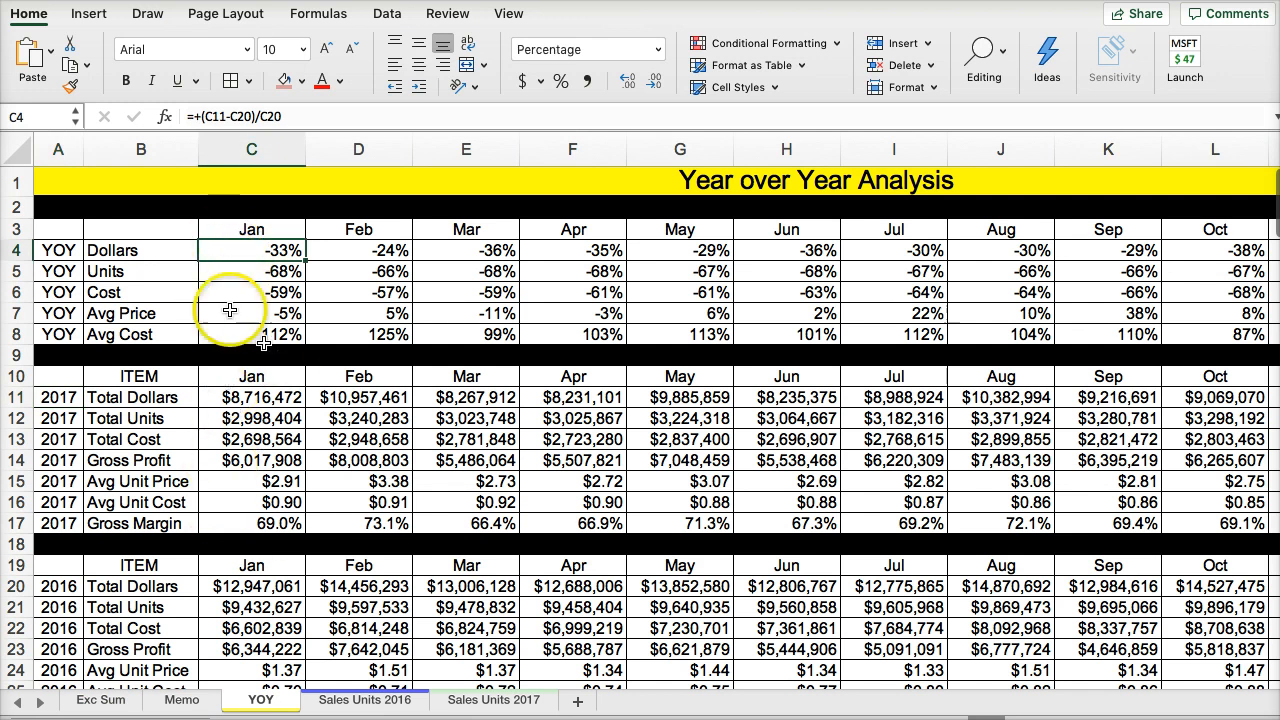
click(228, 271)
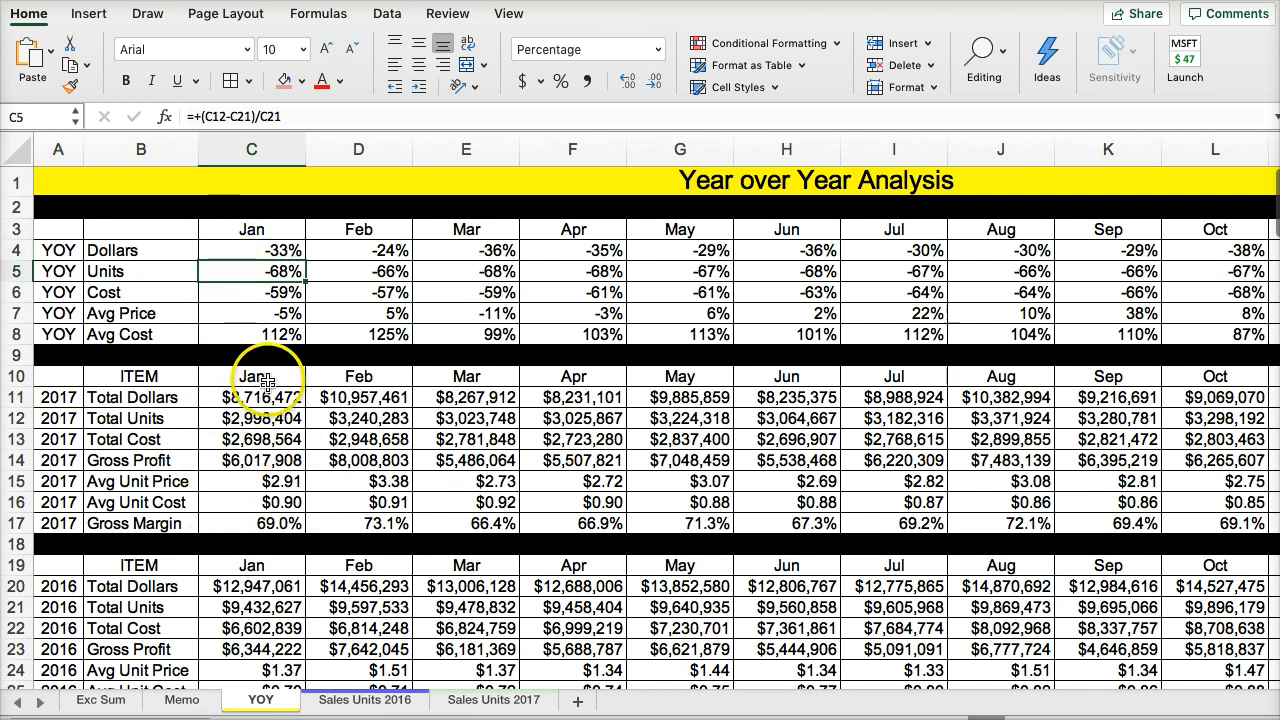
click(237, 336)
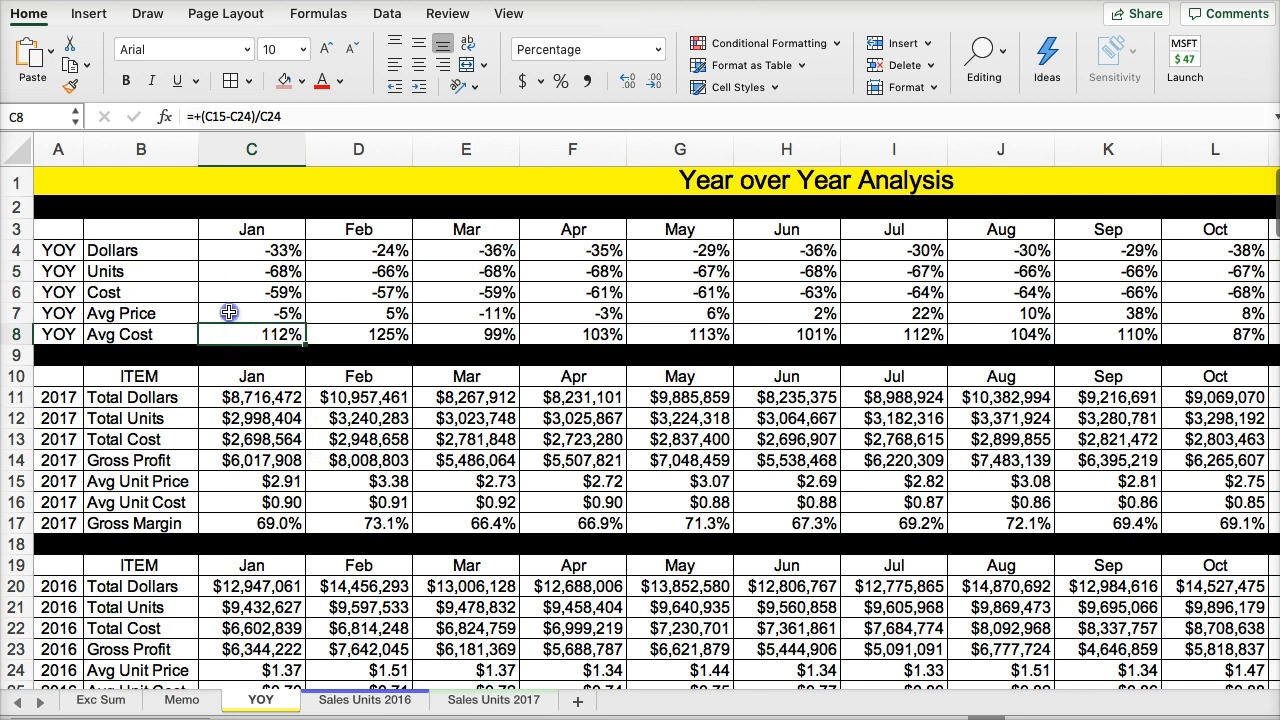
click(243, 313)
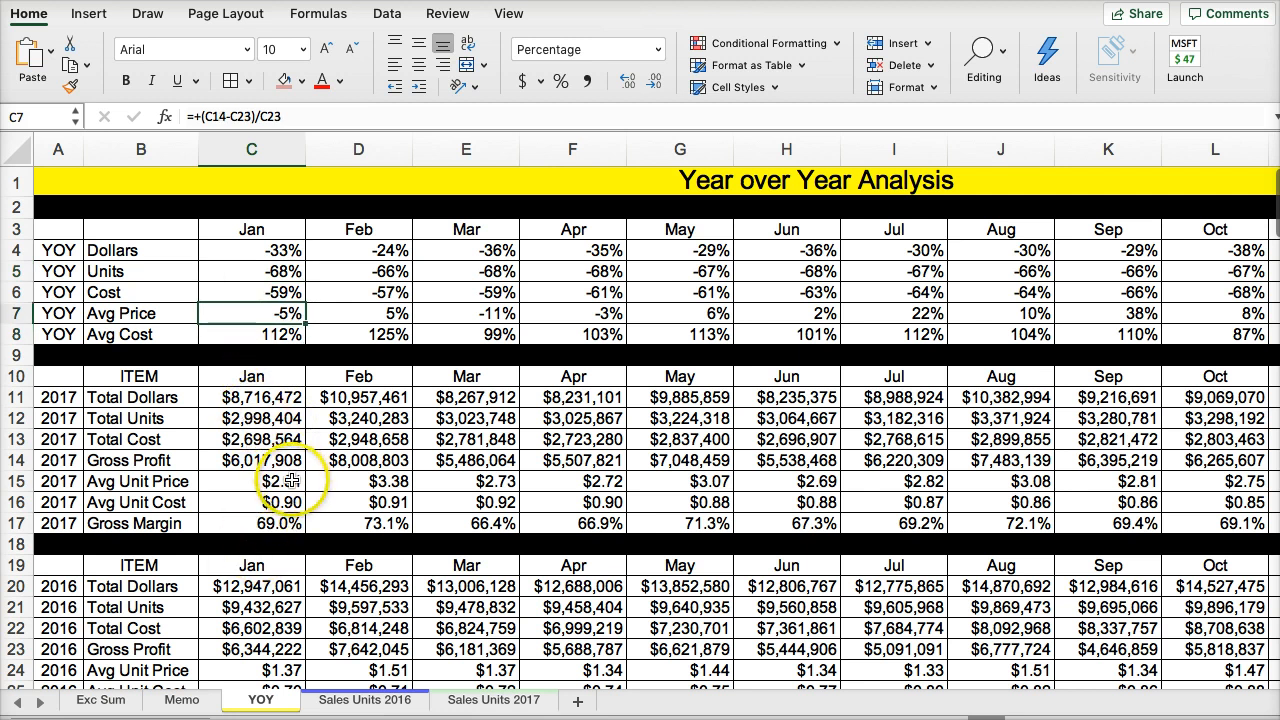
scroll(281, 481, down, 1)
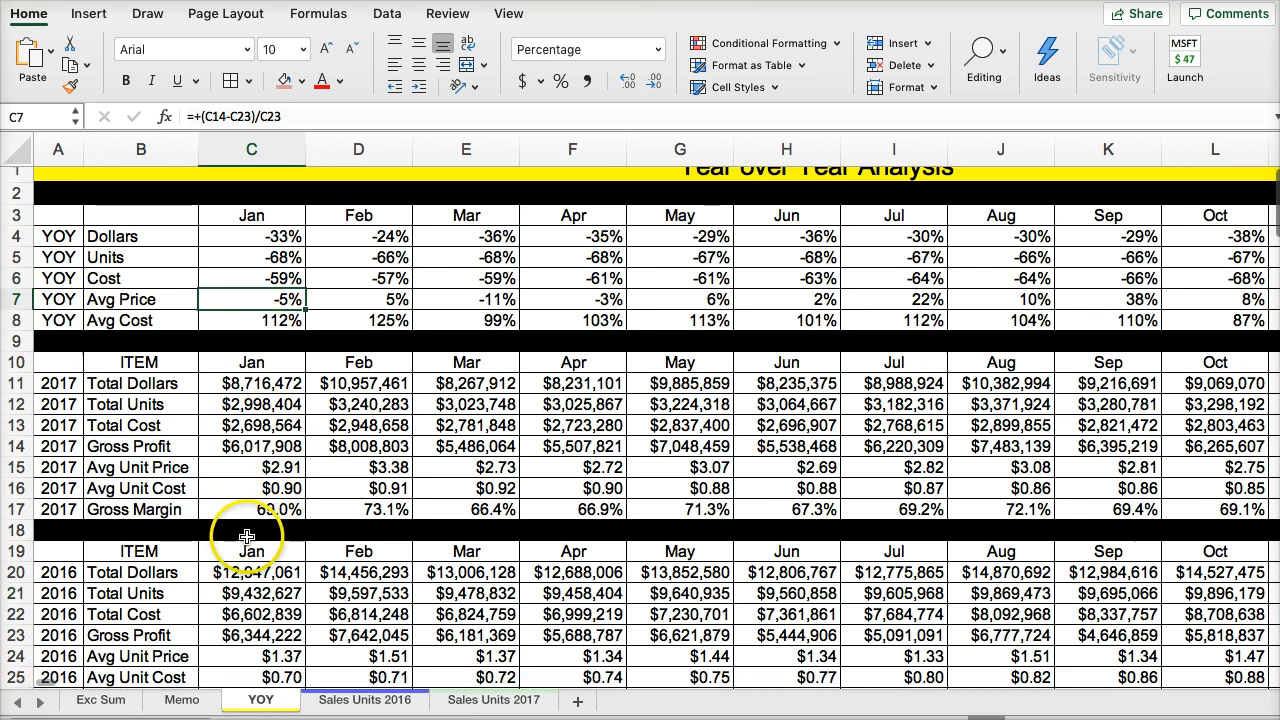
scroll(240, 535, down, 3)
scroll(246, 535, up, 3)
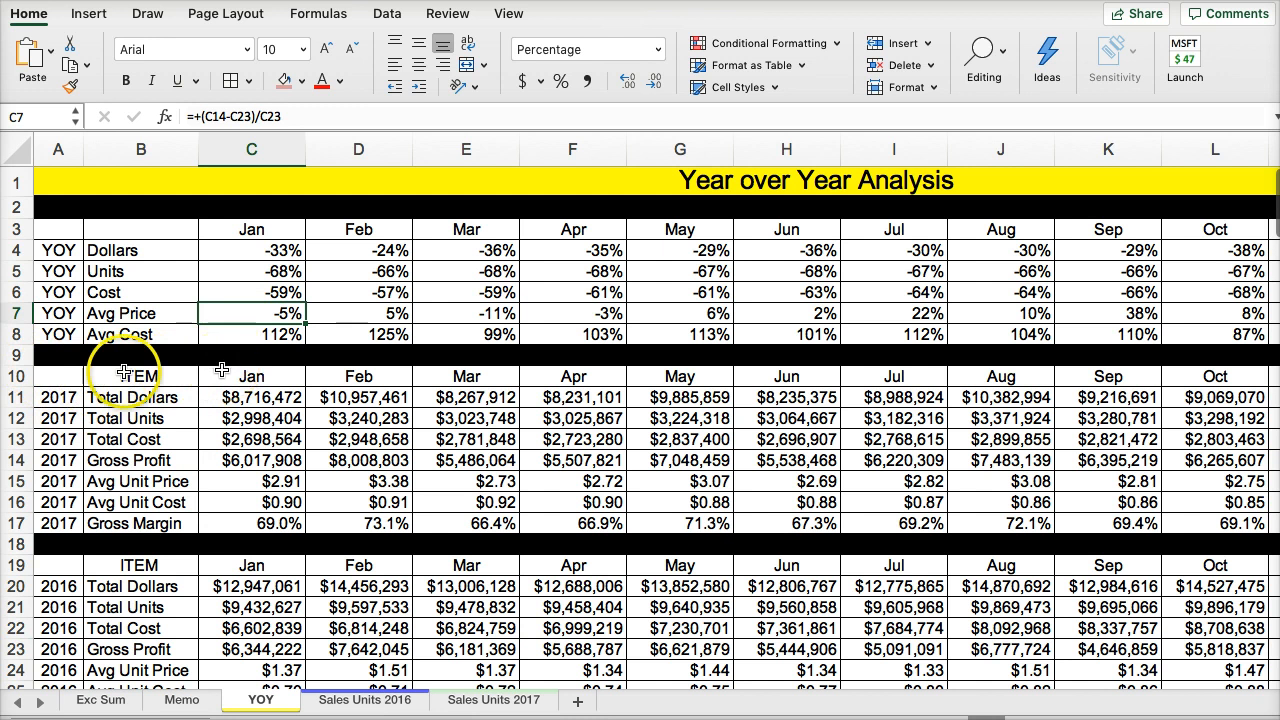
click(172, 697)
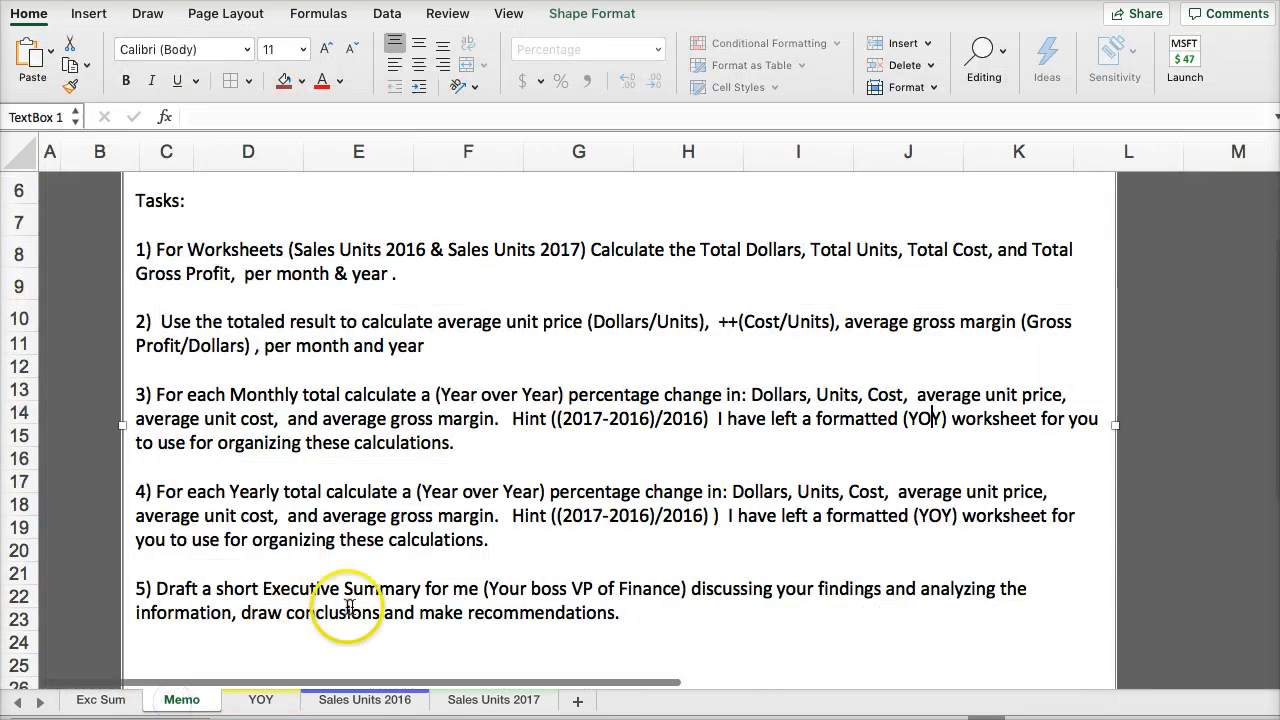
click(932, 422)
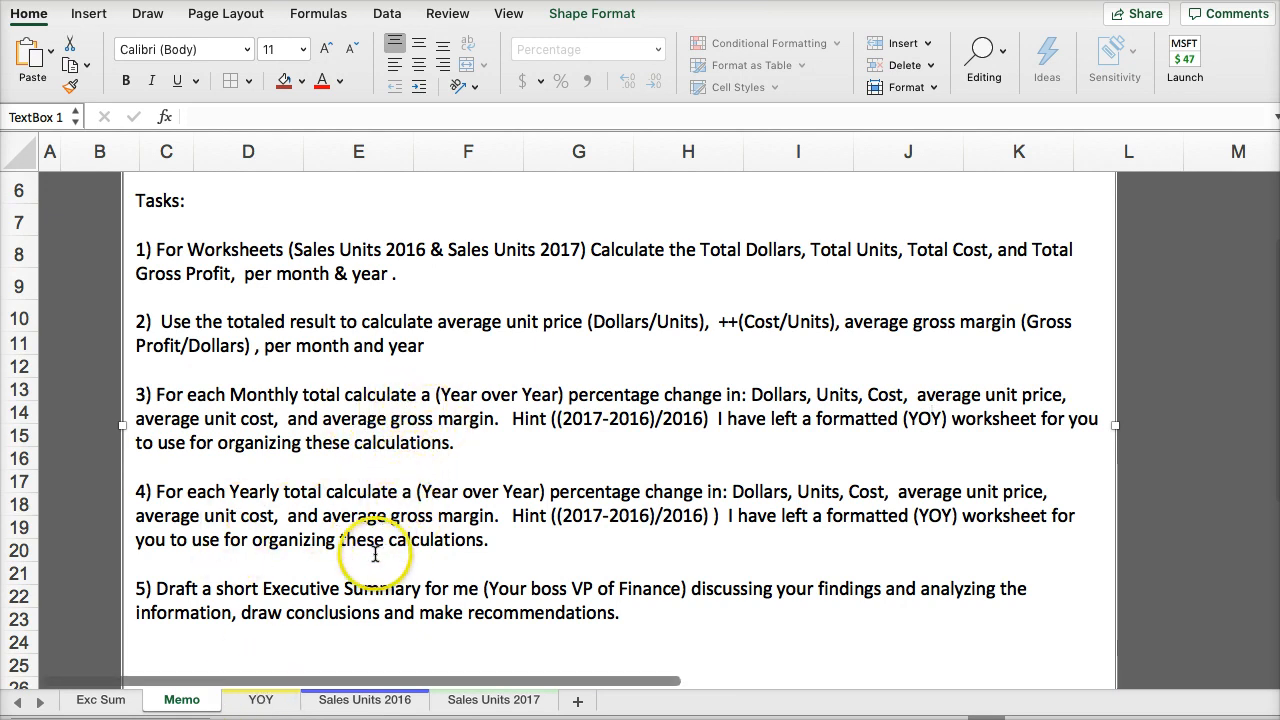
- Insert a row below Avg Cost in the YOY sheet's year-over-year block and copy the Avg Cost row into it
click(263, 699)
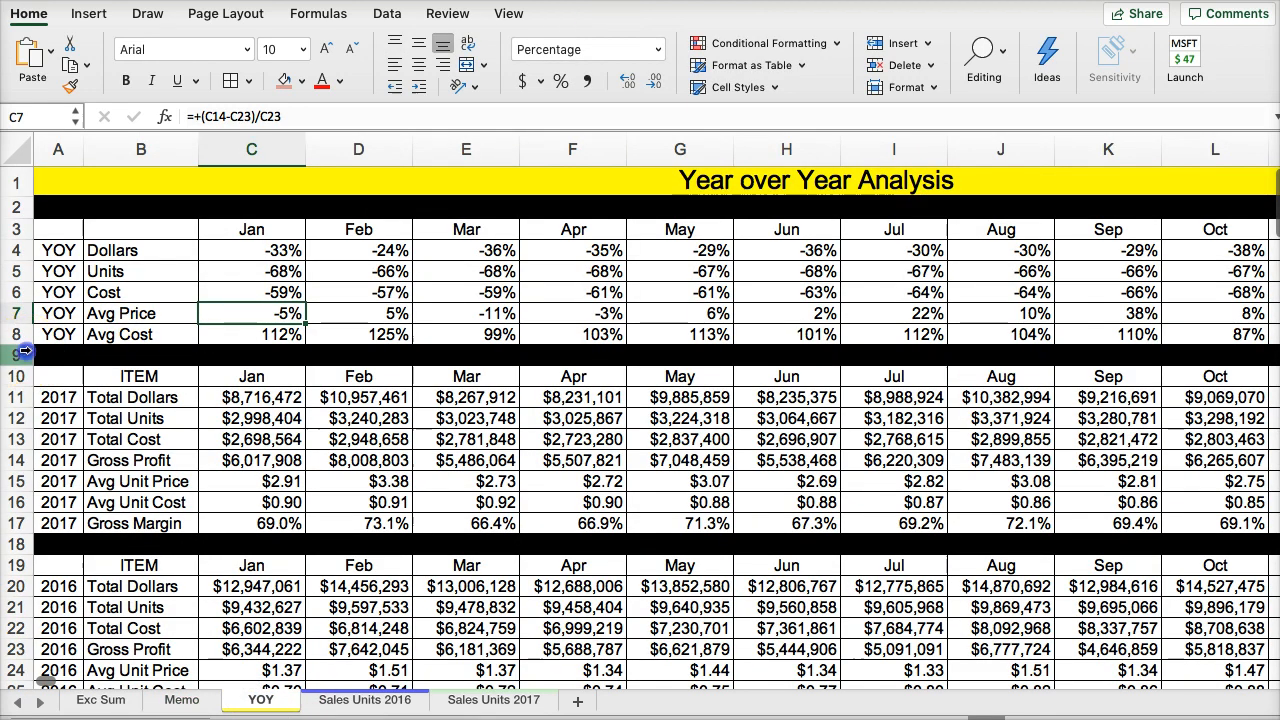
right_click(16, 354)
click(64, 447)
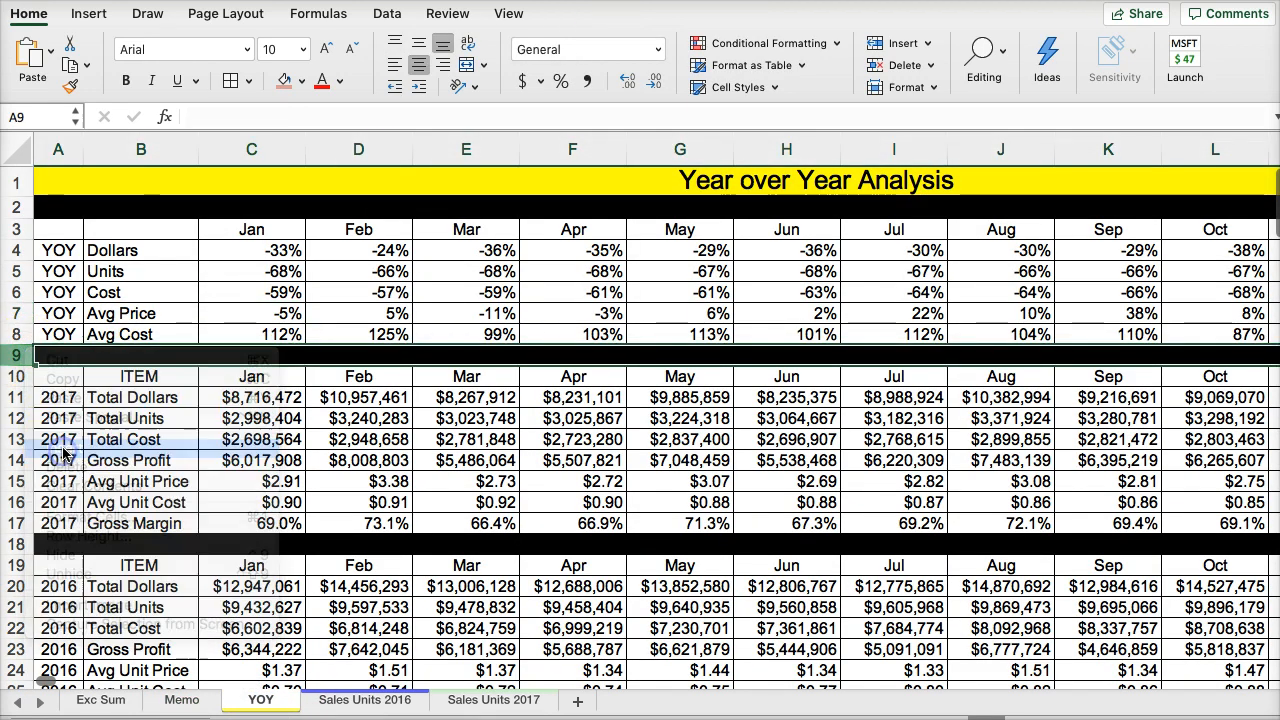
click(16, 334)
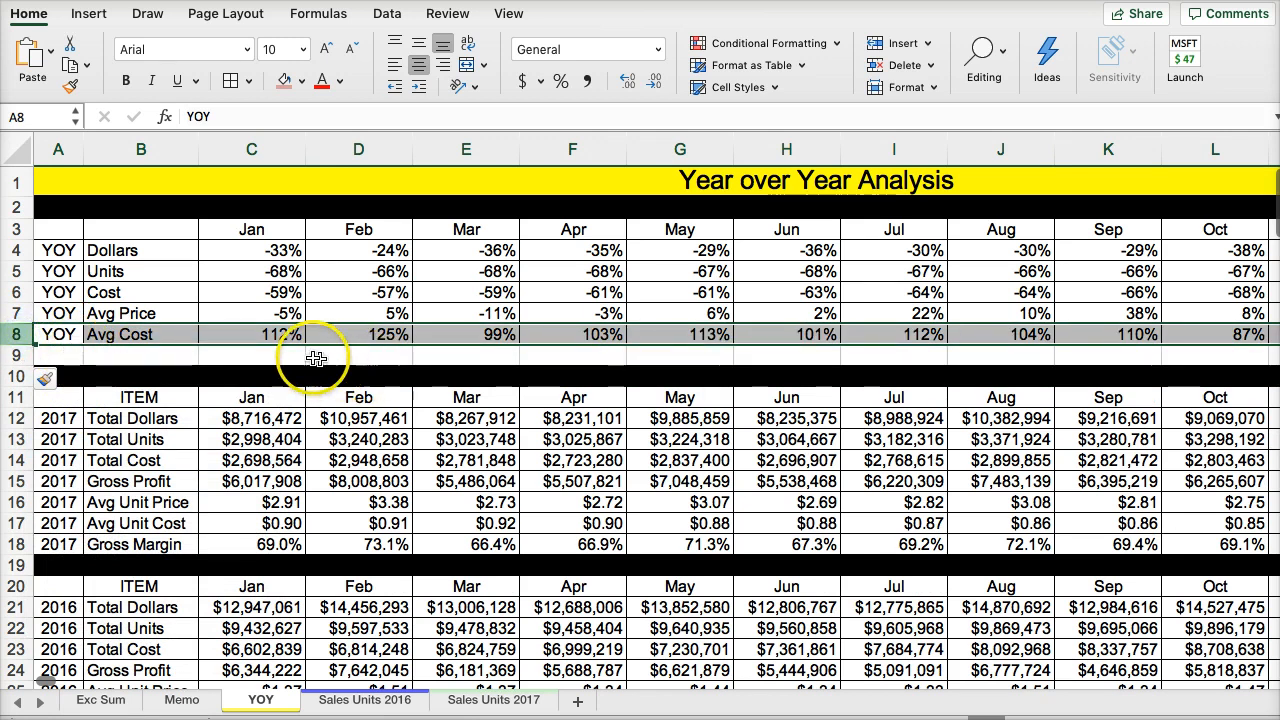
key(super+c)
key(Down)
key(super+v)
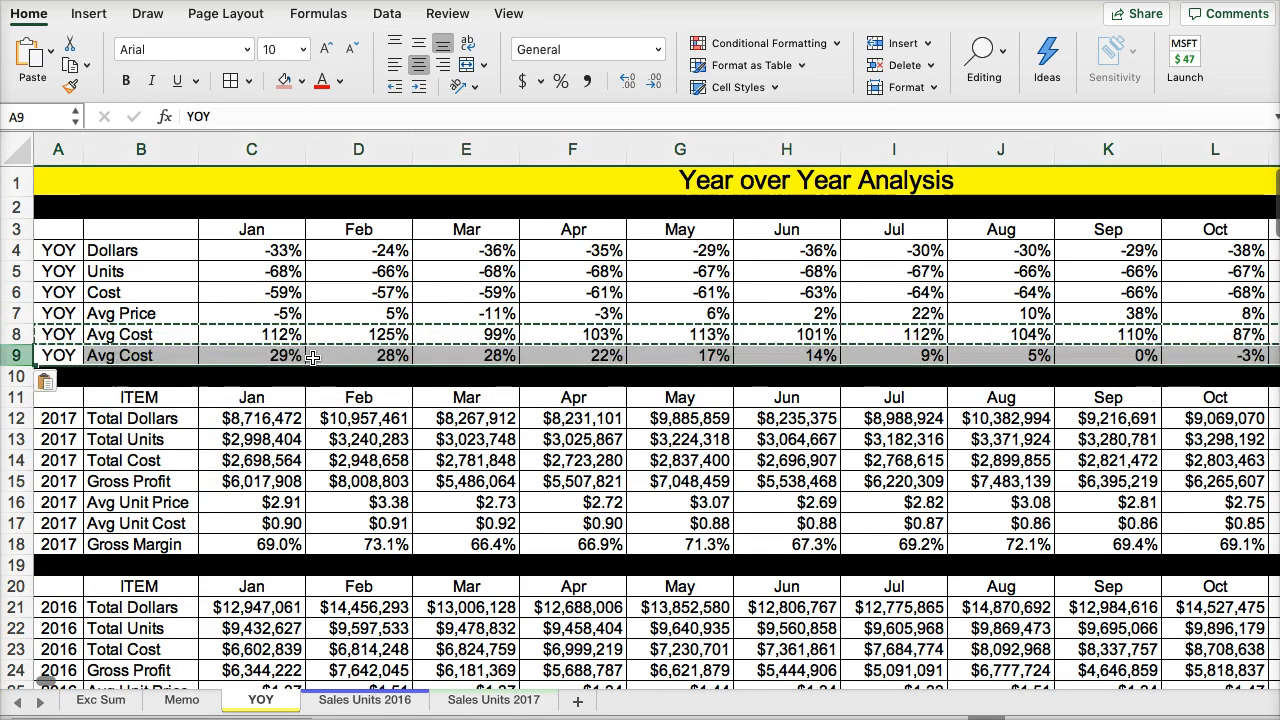
- Relabel the copied row in B9 as "Gross Margin"
click(128, 355)
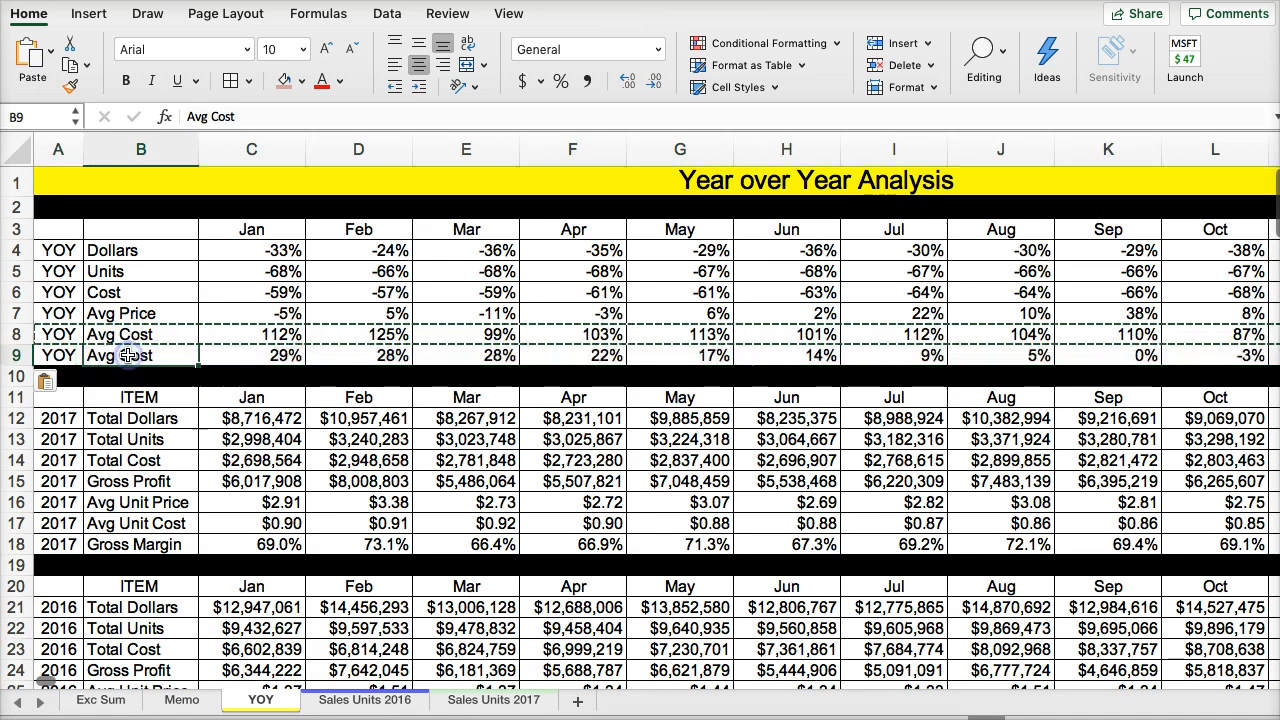
text(Gross Margin)
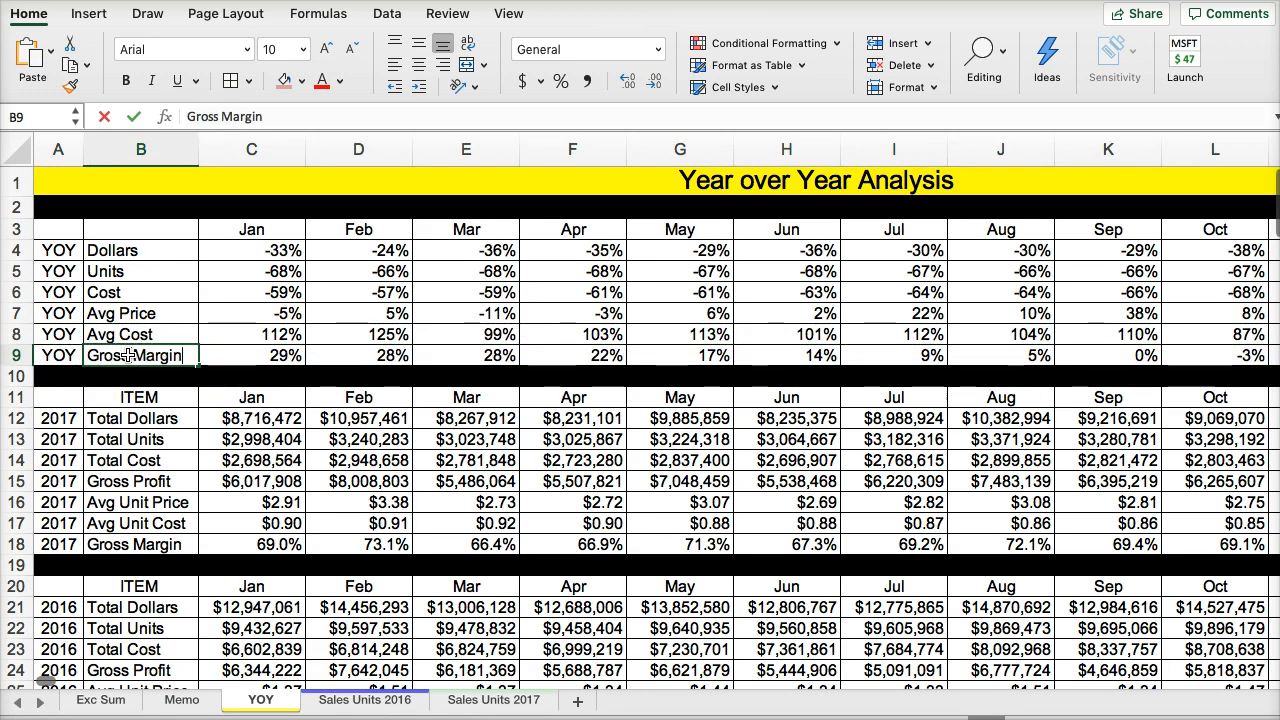
click(305, 156)
click(332, 172)
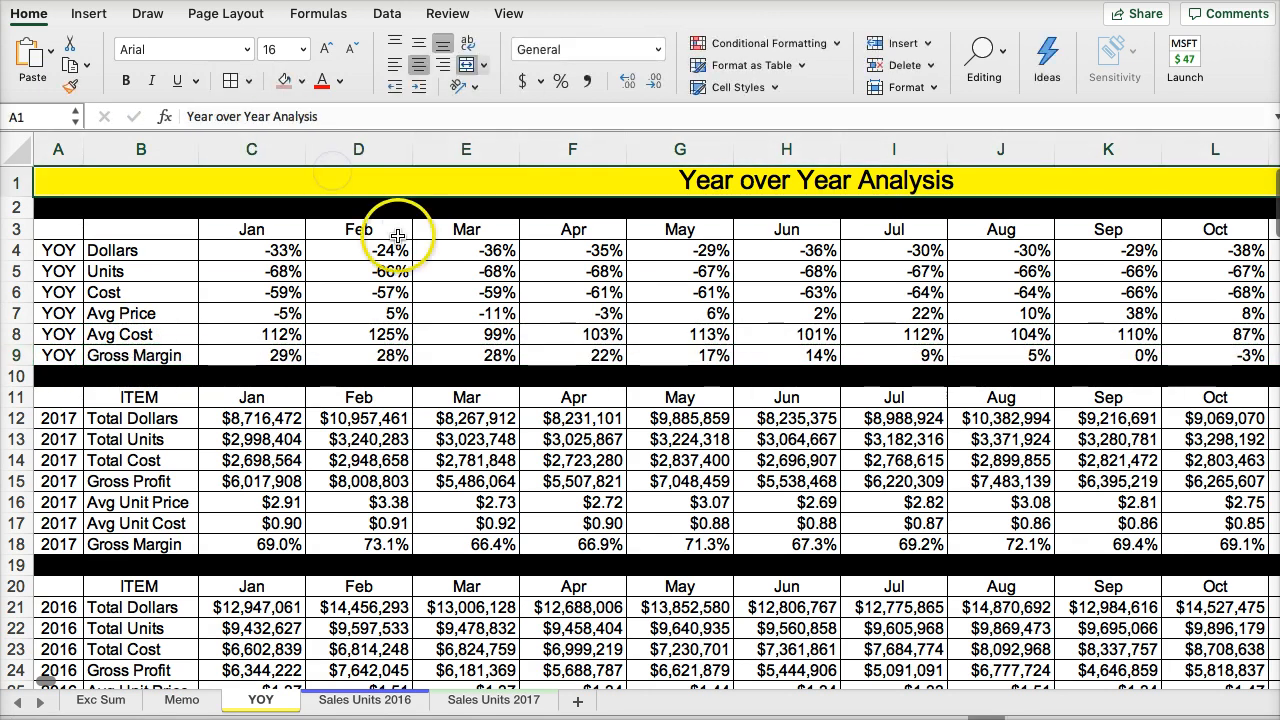
- Examine the January Gross Margin, Avg Cost, Dollars, Units and Cost change formulas against their 2017 and 2016 source rows
scroll(384, 240, down, 5)
scroll(384, 246, up, 2)
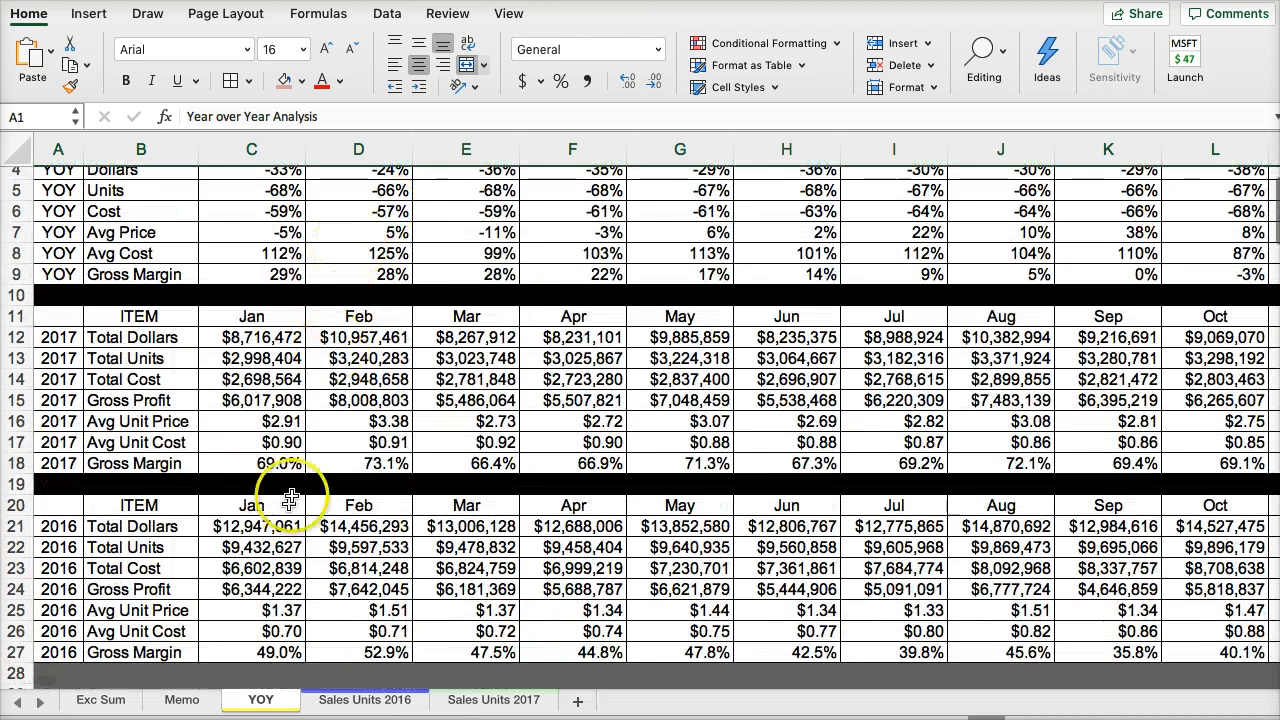
click(251, 610)
click(256, 654)
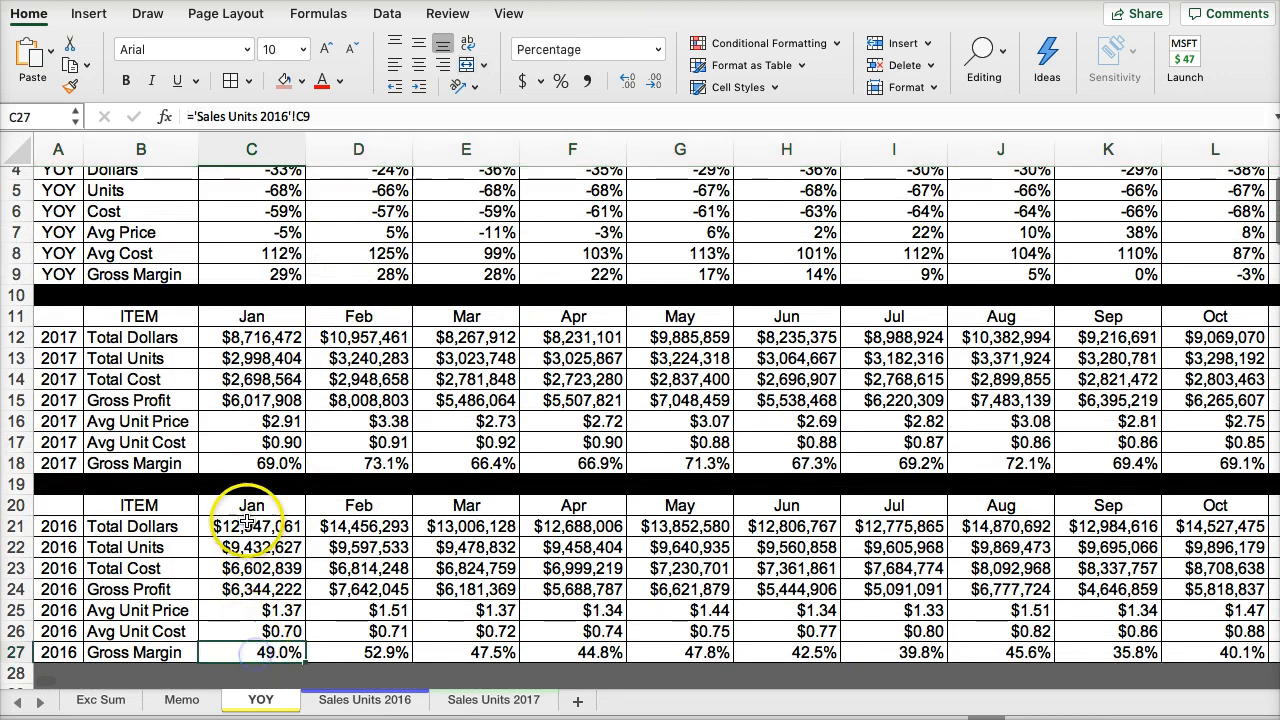
click(251, 463)
click(250, 271)
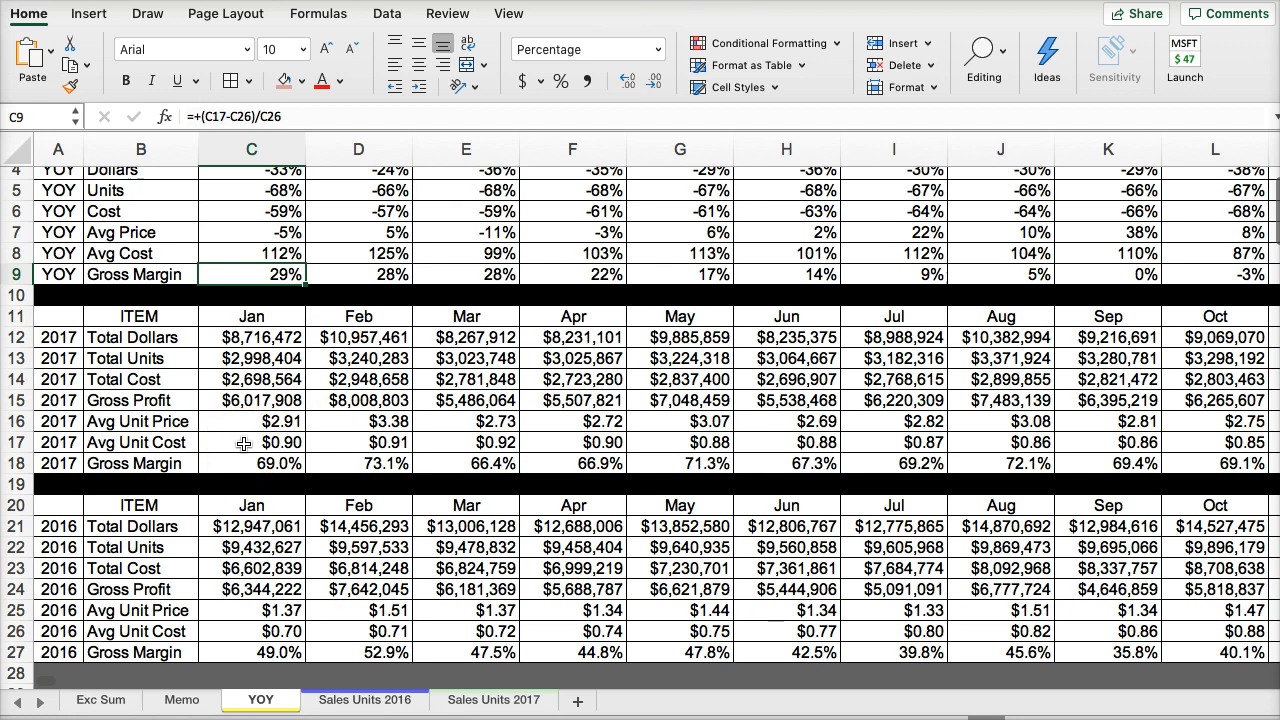
click(243, 252)
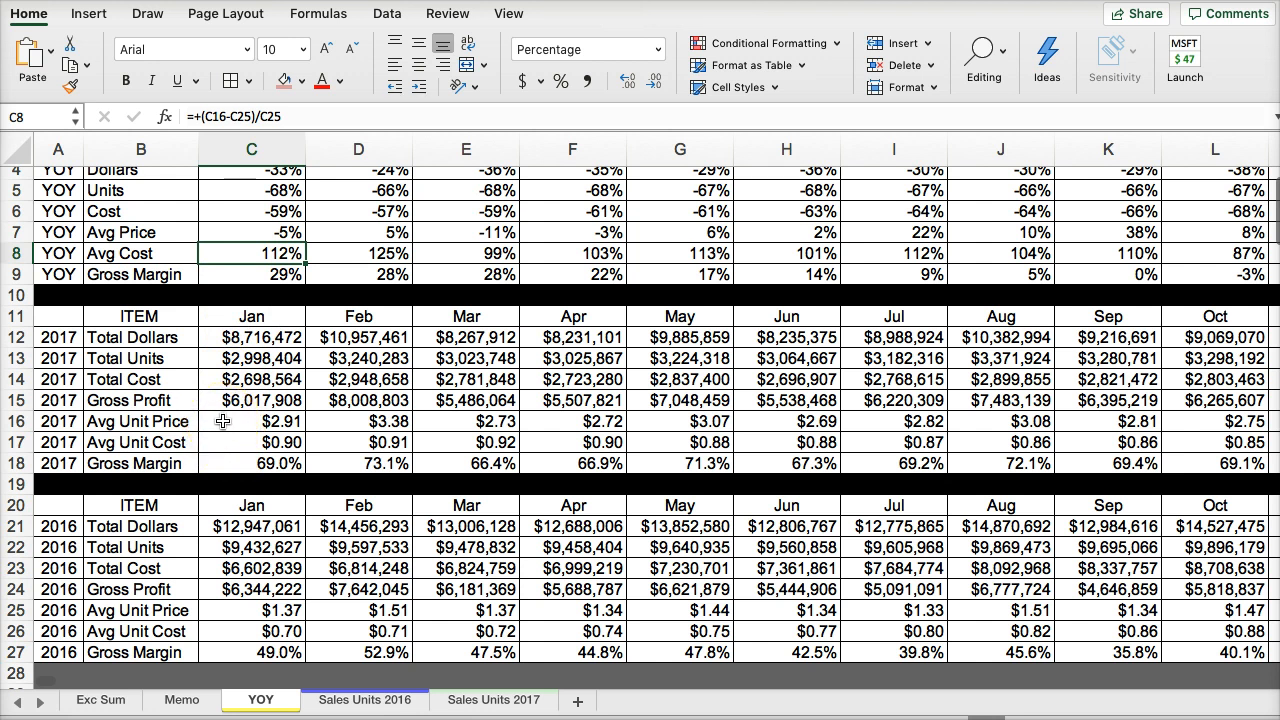
scroll(222, 421, up, 2)
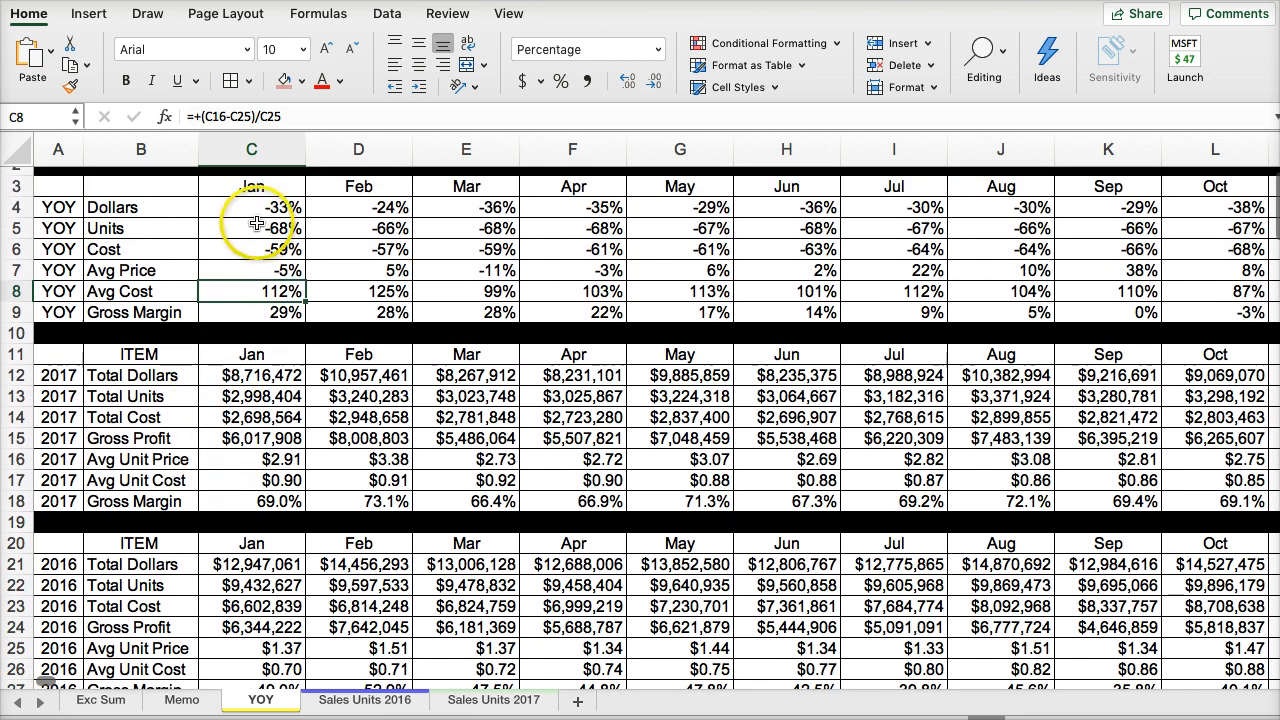
click(238, 211)
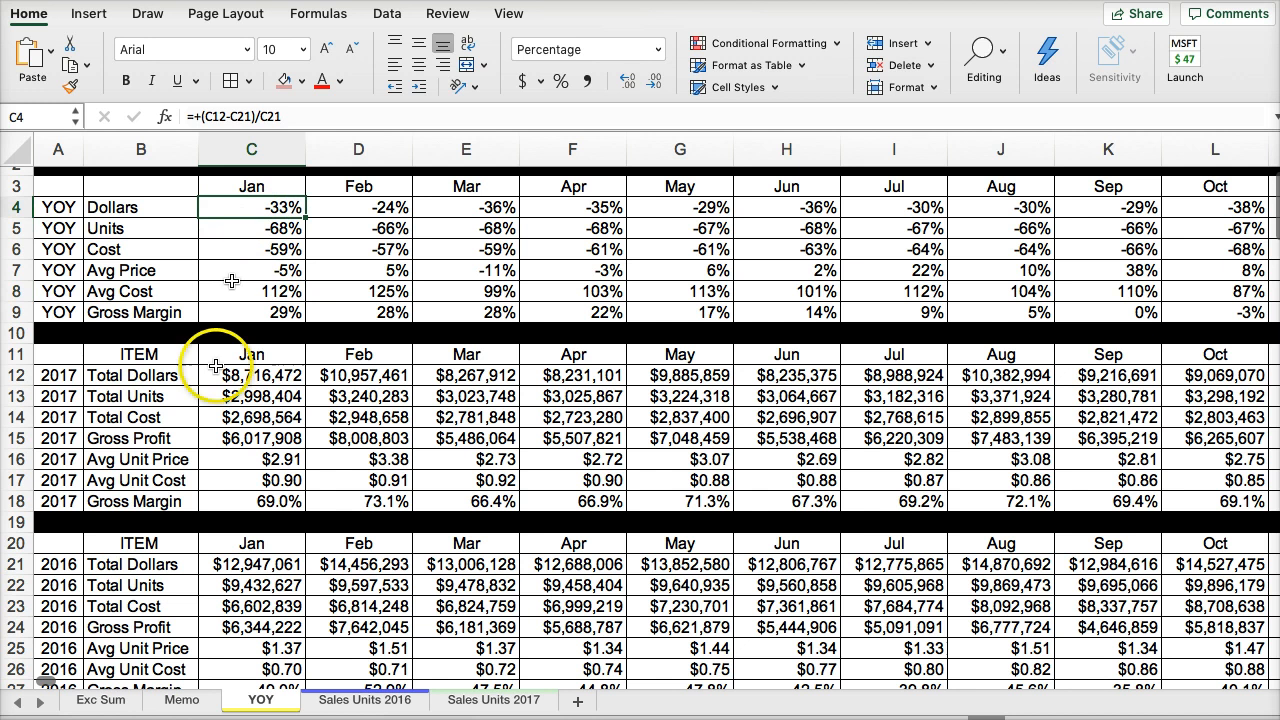
click(234, 229)
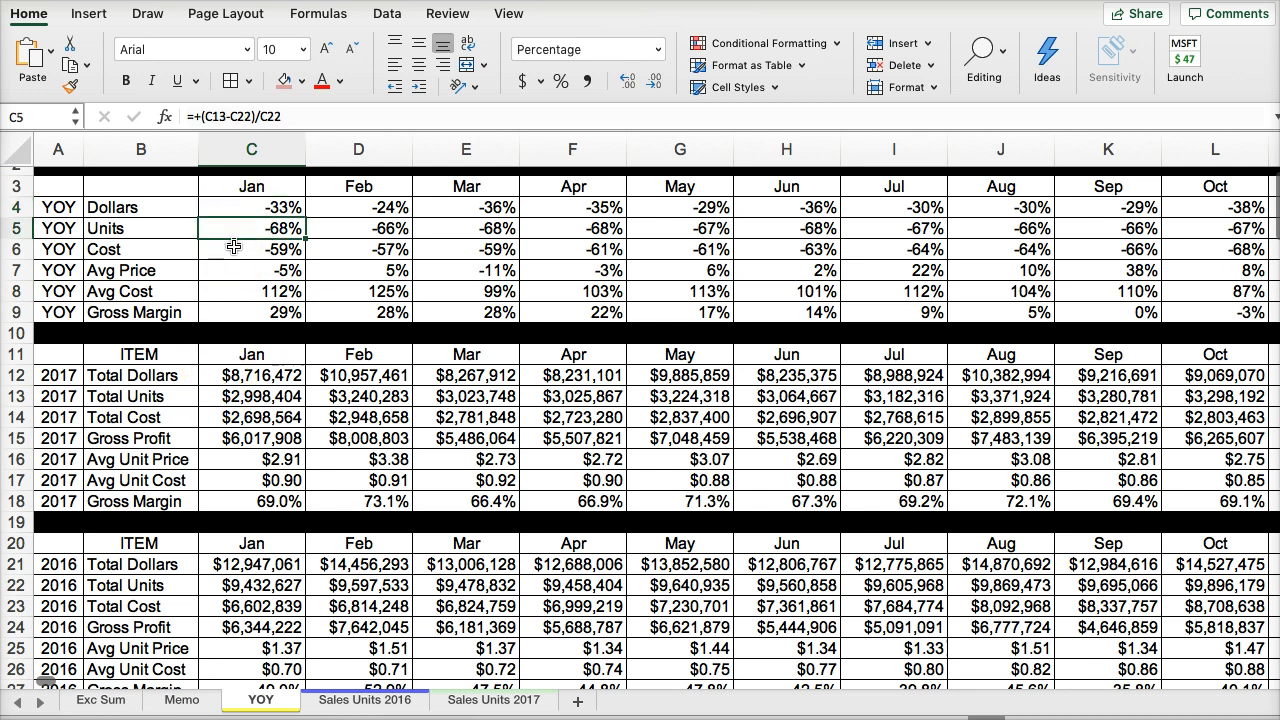
click(237, 249)
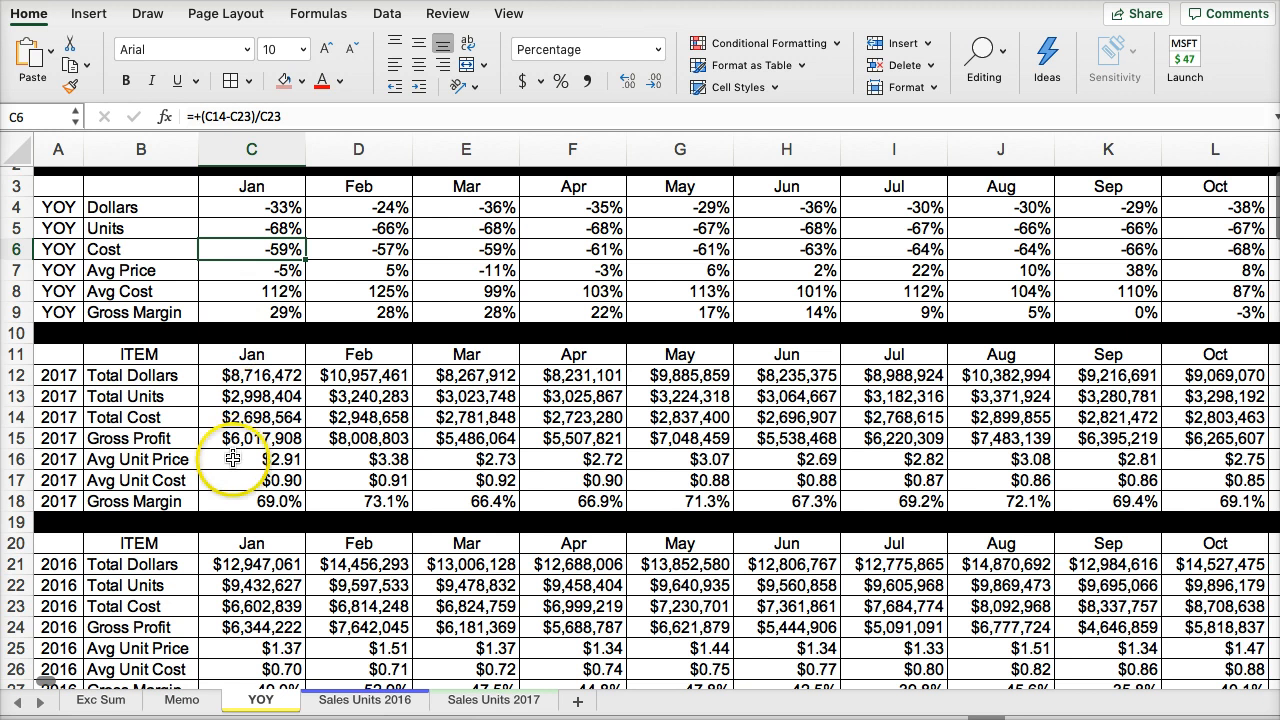
- Insert a row below Cost in the year-over-year block and copy the "Gross Profit" label from the 2017 block into B7
click(135, 438)
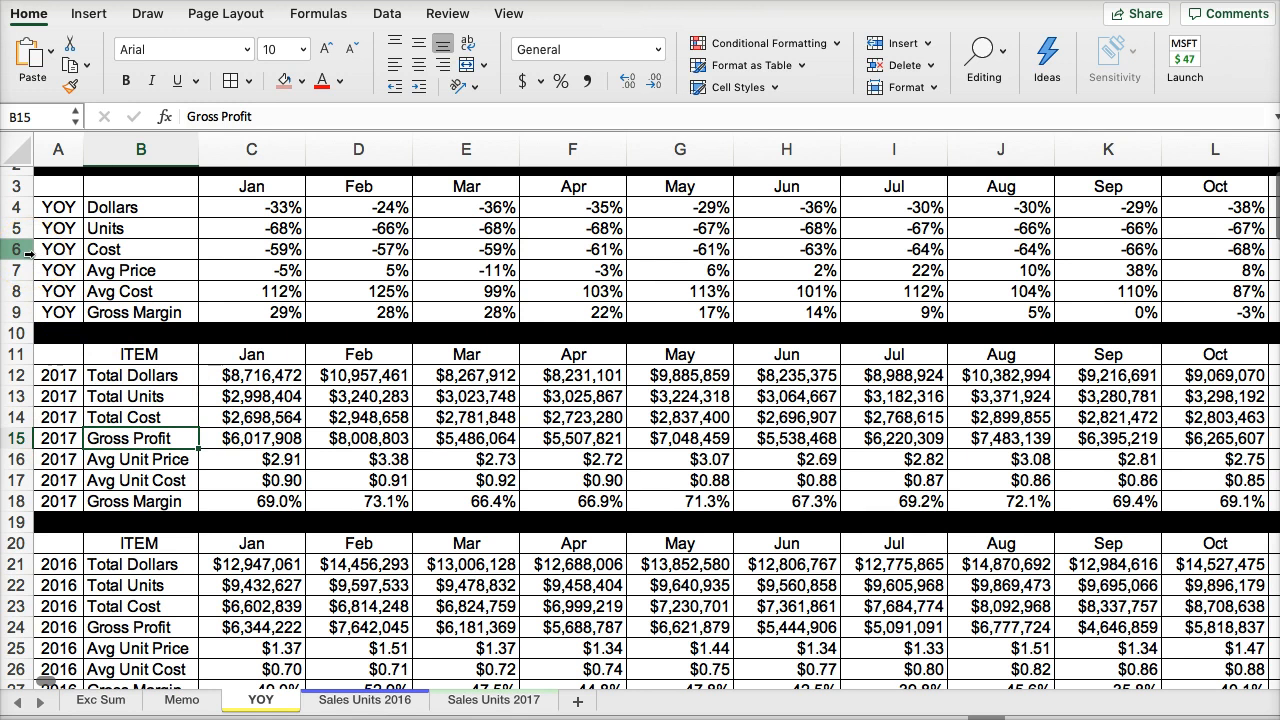
click(24, 268)
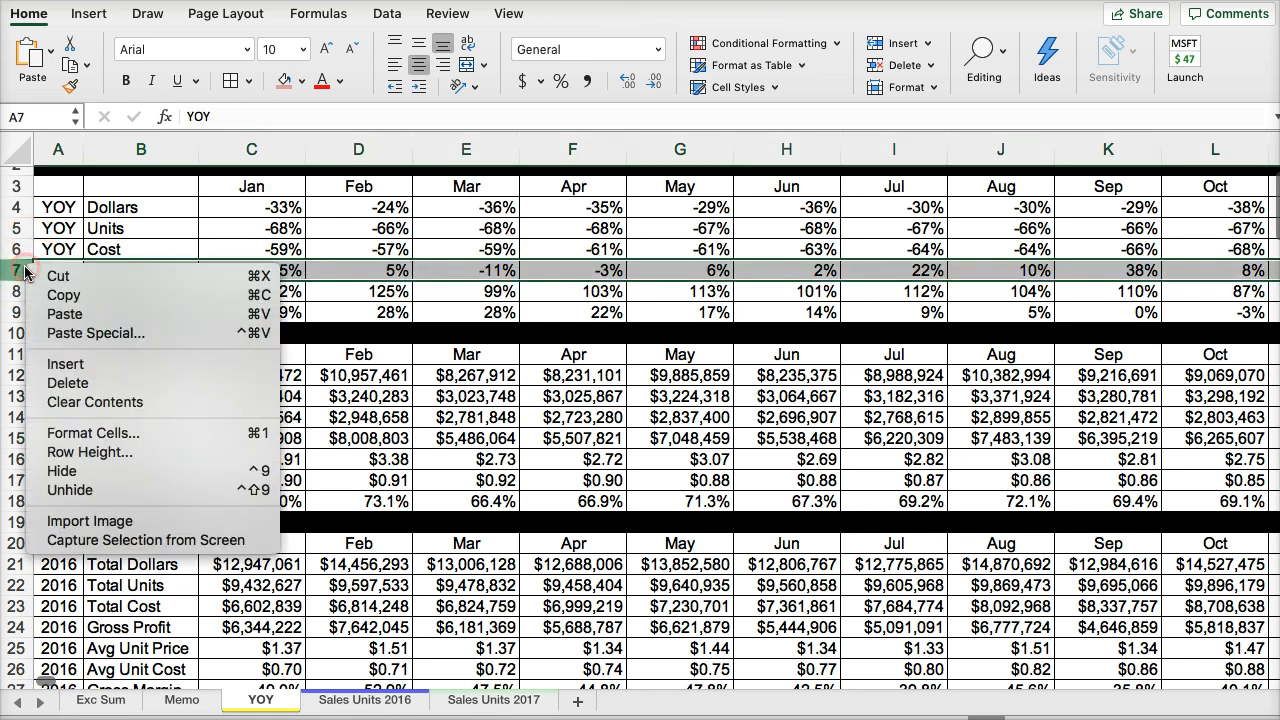
click(65, 364)
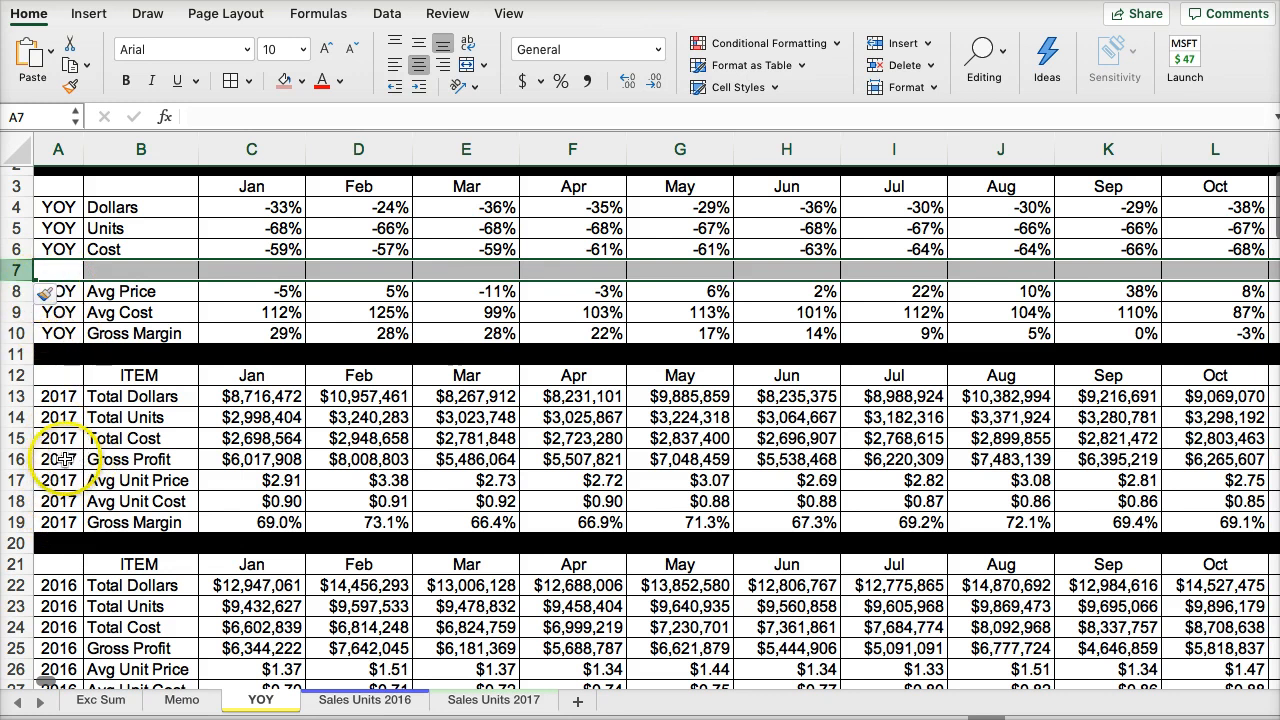
drag(64, 459, 127, 461)
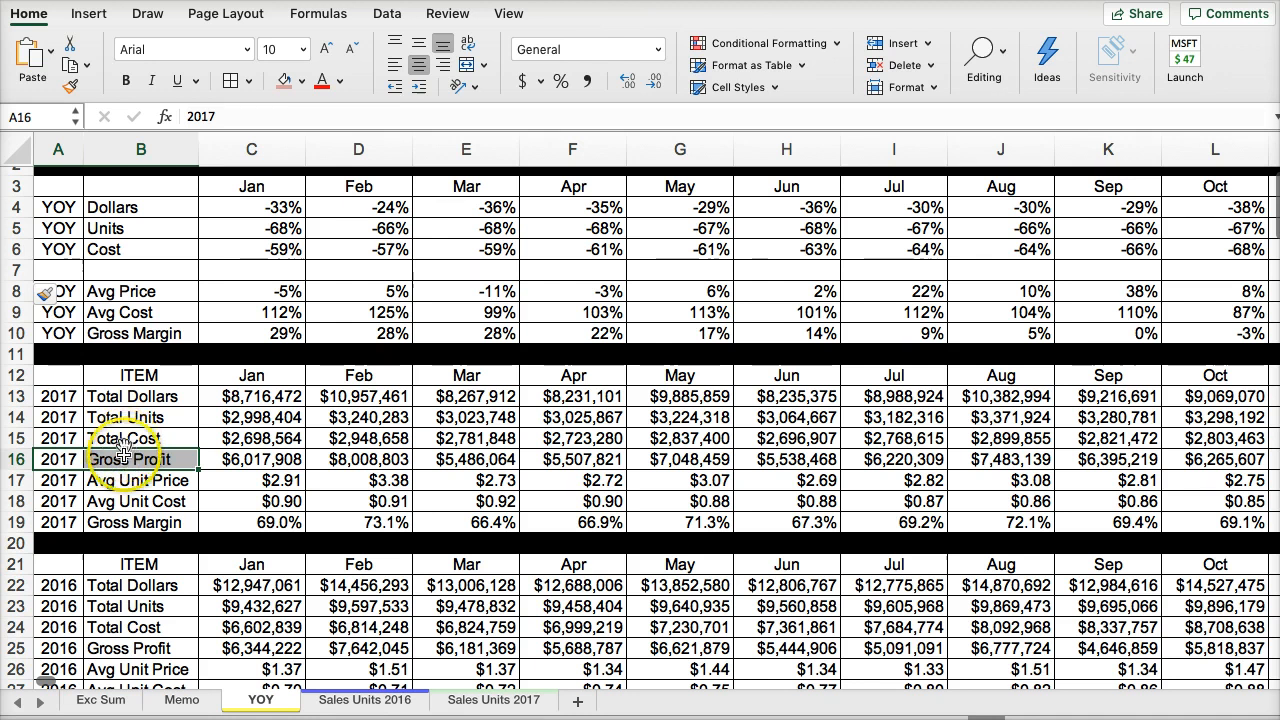
click(125, 459)
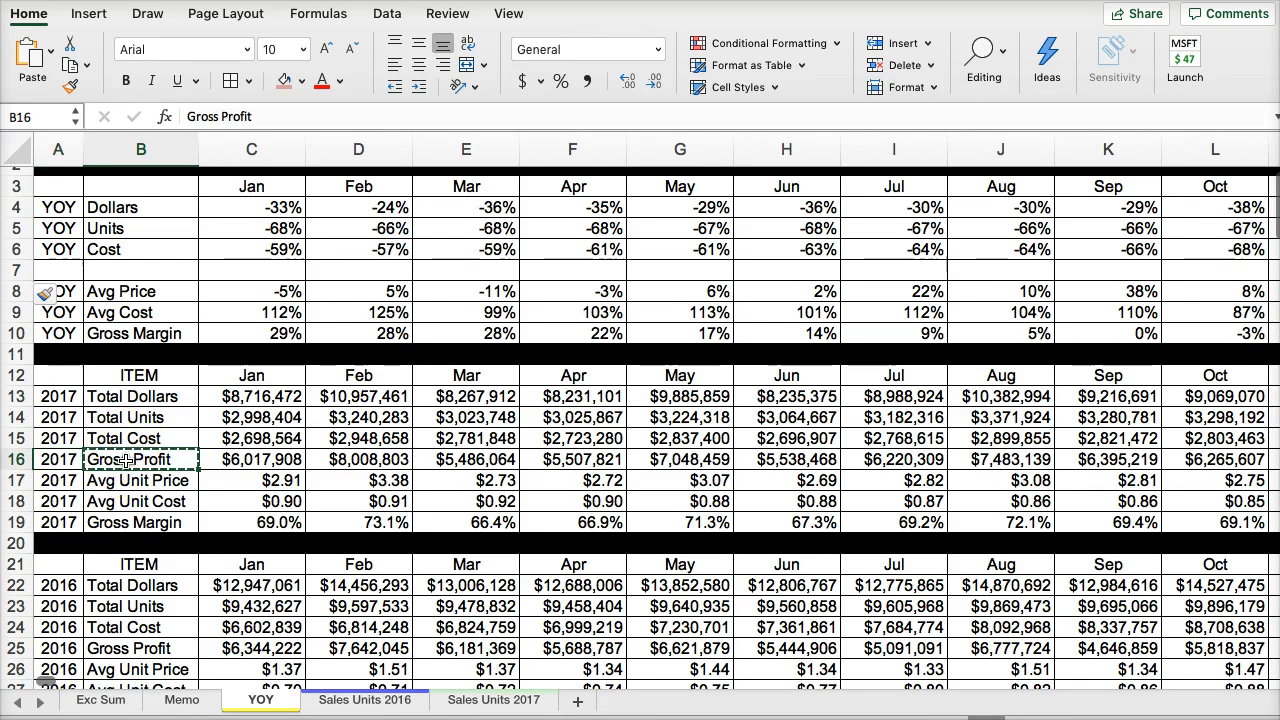
click(151, 270)
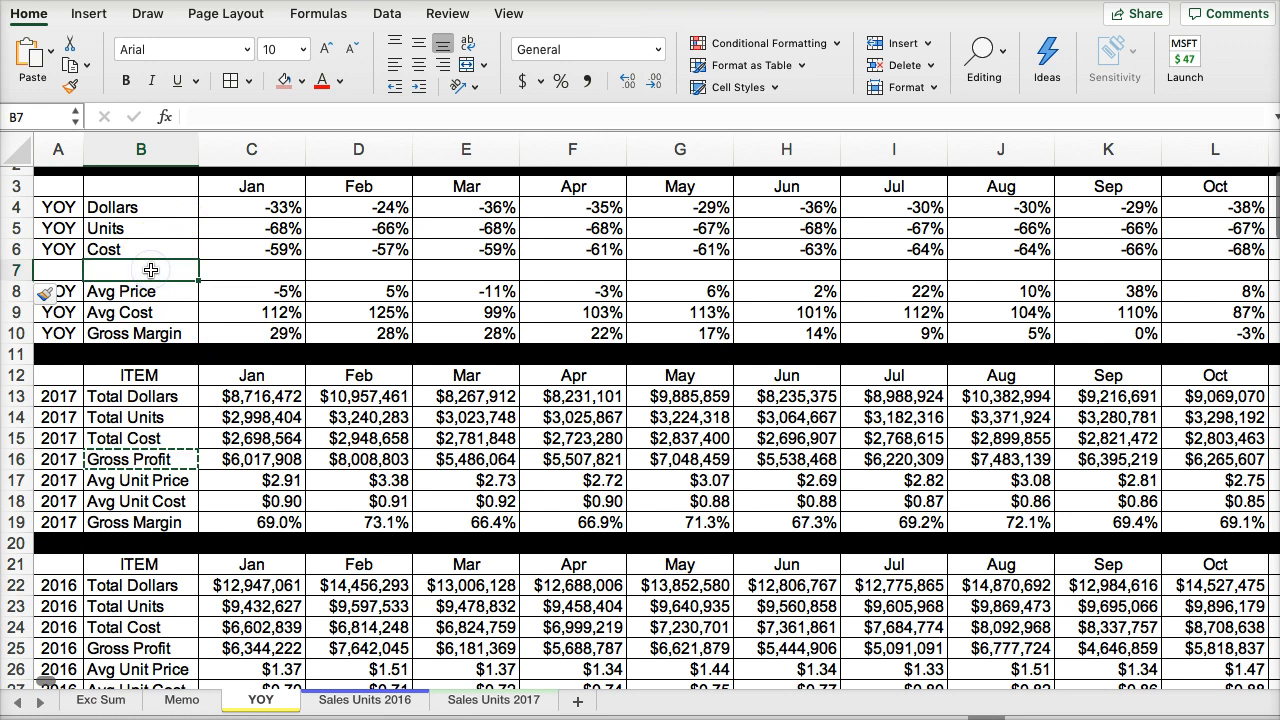
key(super+v)
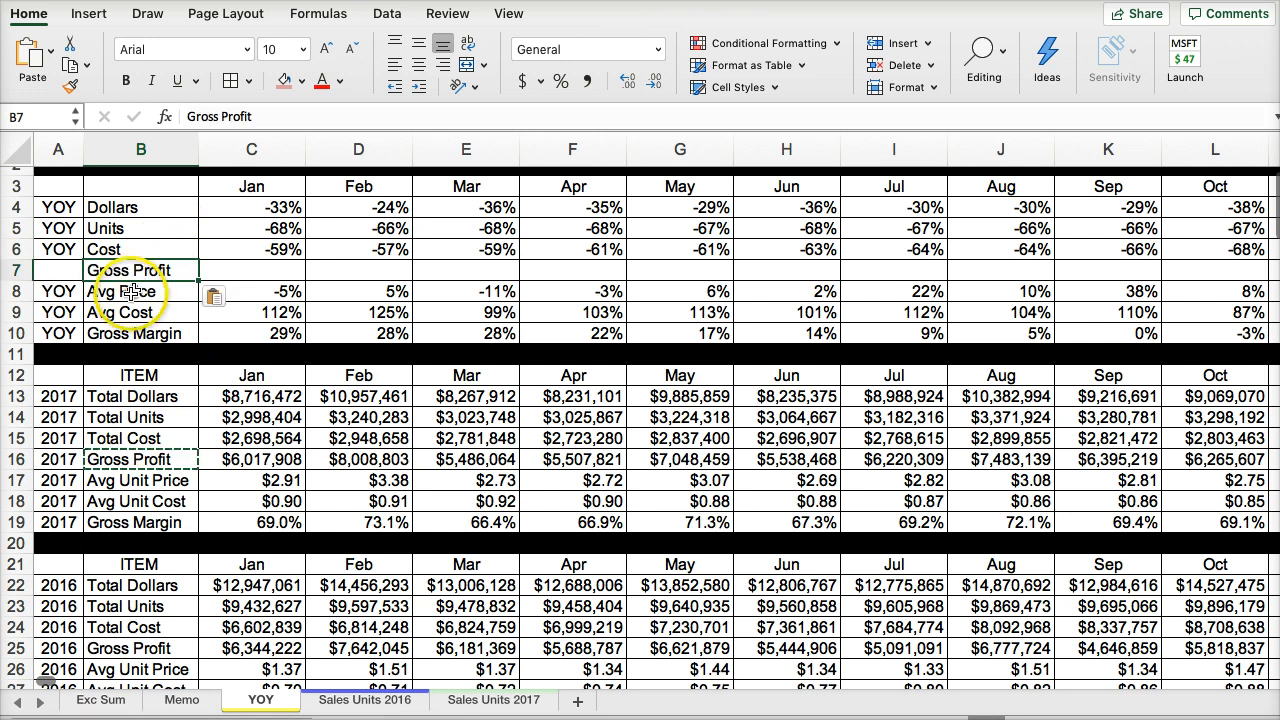
- Enter "YOY" in A7 beside the Gross Profit label
click(135, 333)
click(48, 270)
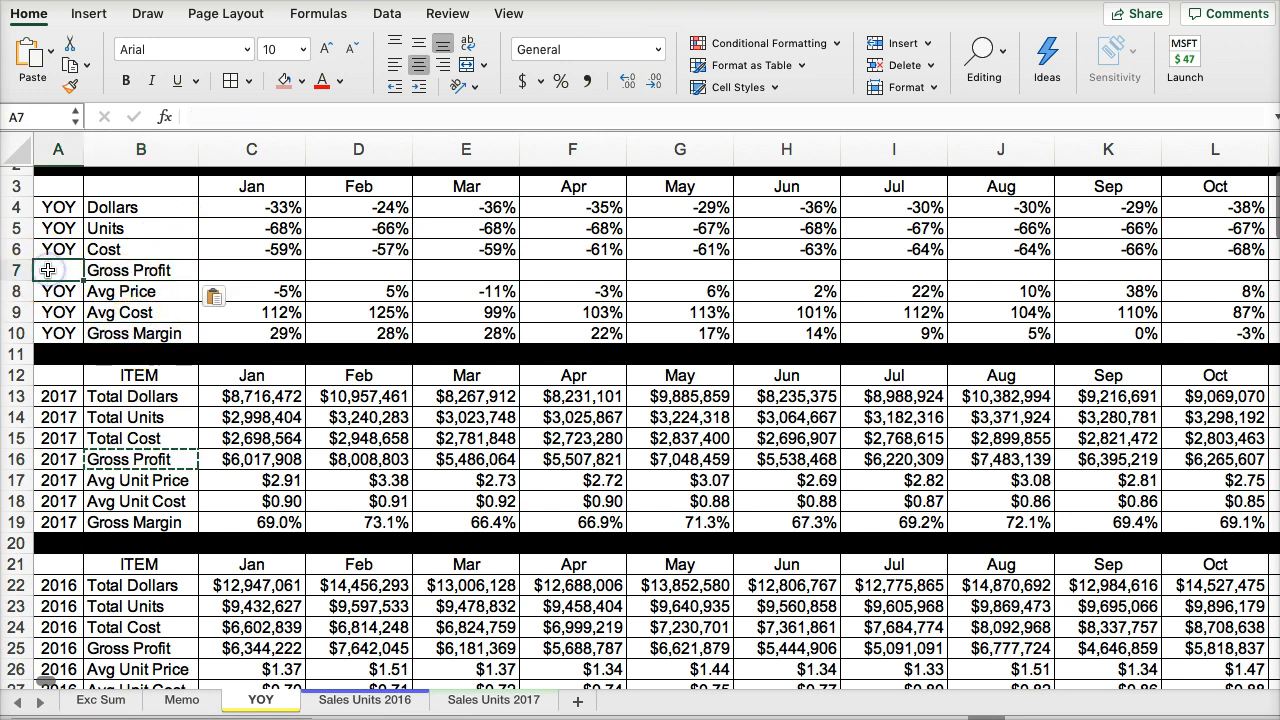
text(YOU)
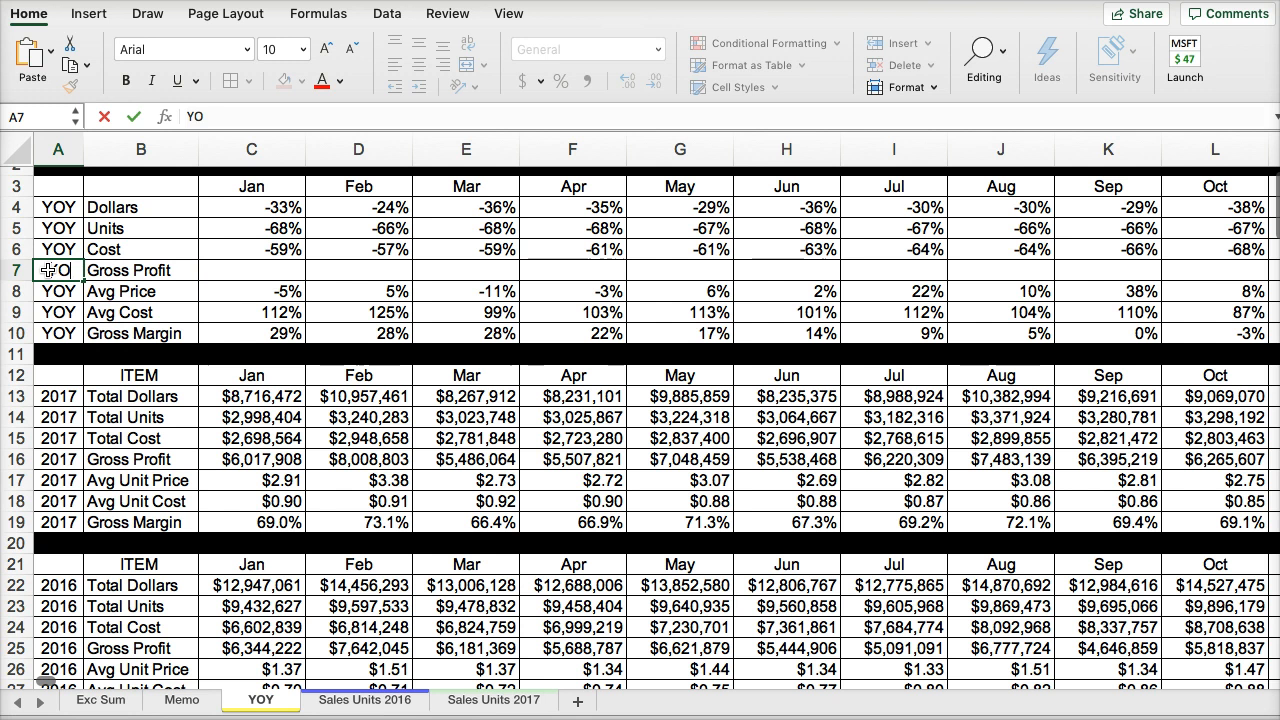
click(190, 251)
- Fill the January Dollars change formula in C4 down through the Gross Margin row in C10
click(256, 207)
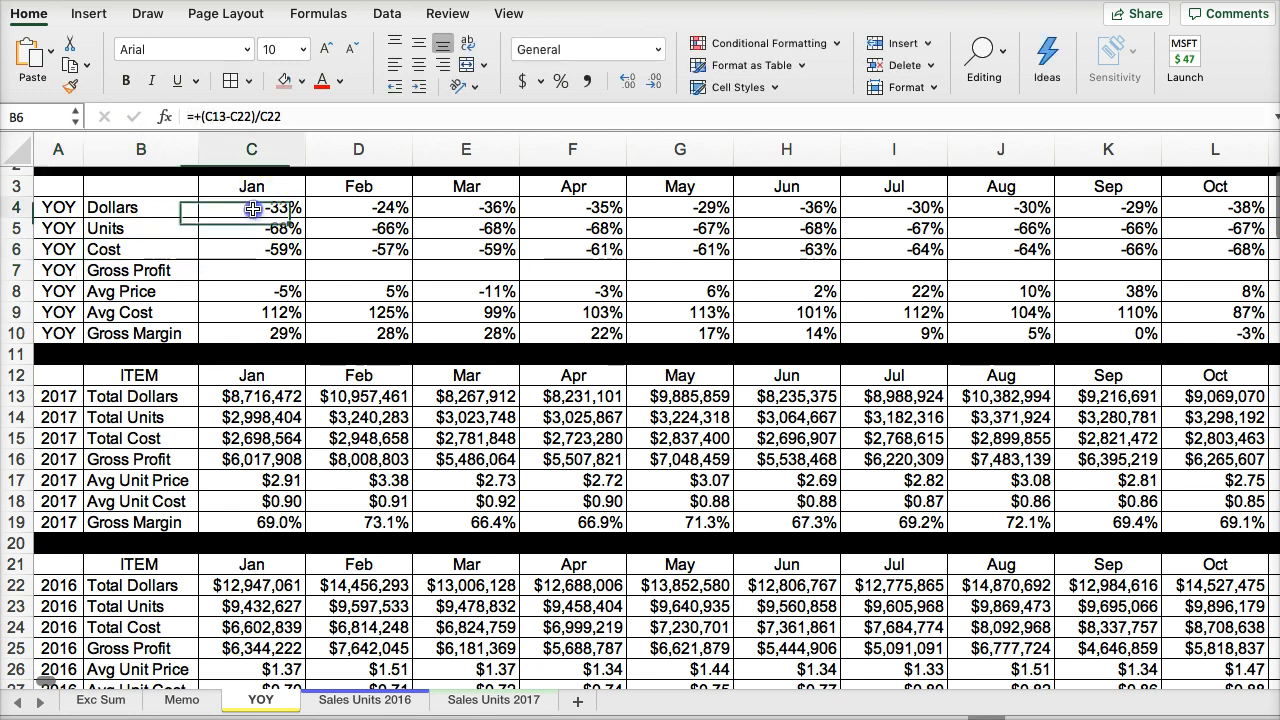
drag(304, 216, 307, 258)
click(316, 271)
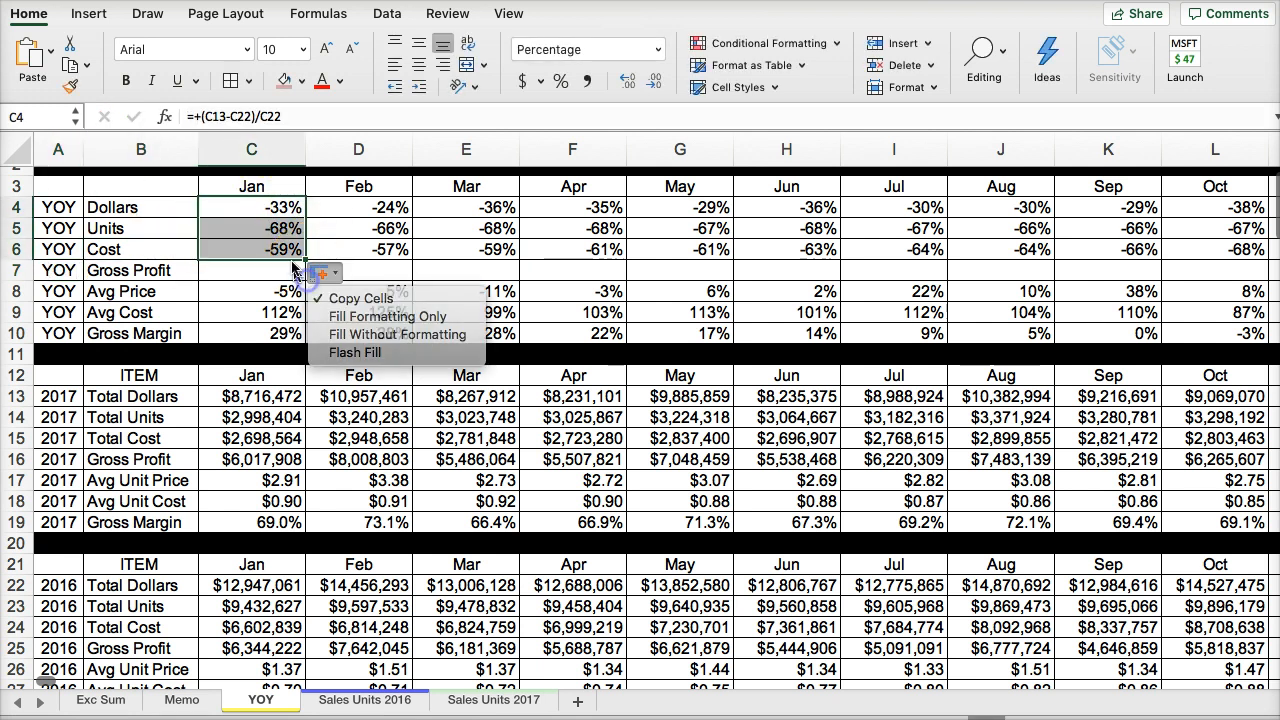
click(293, 258)
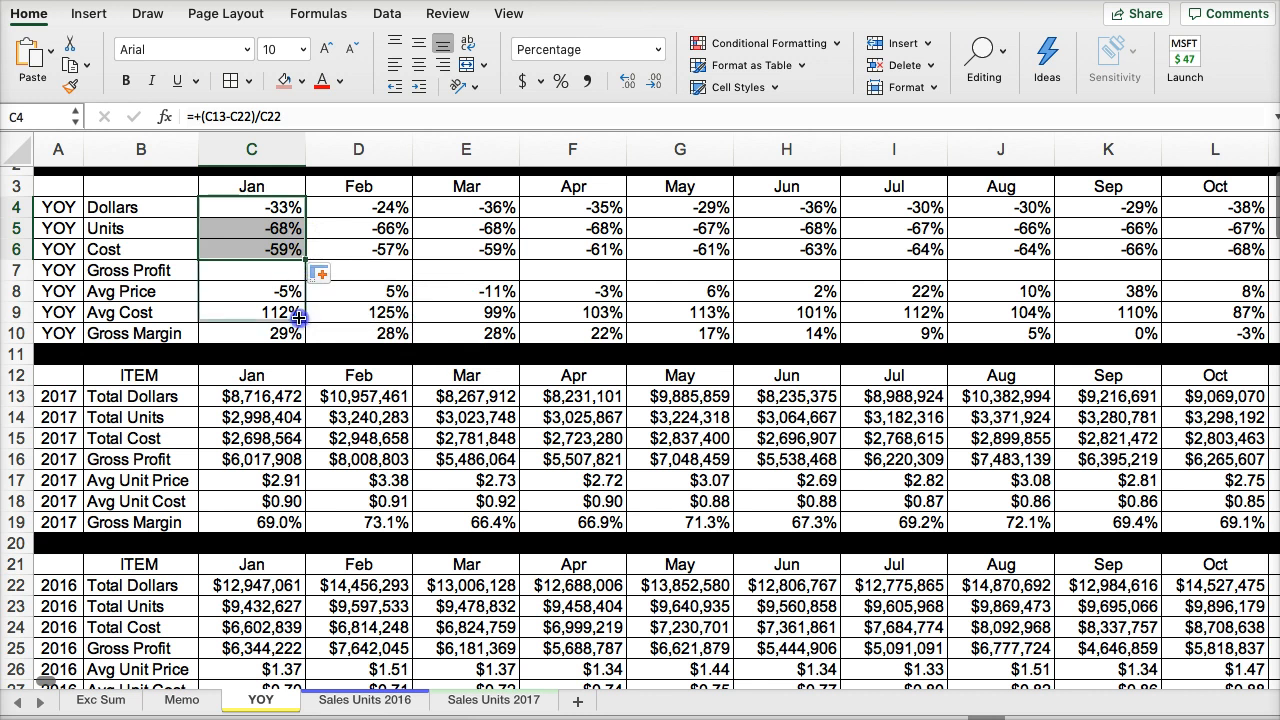
drag(297, 333, 297, 335)
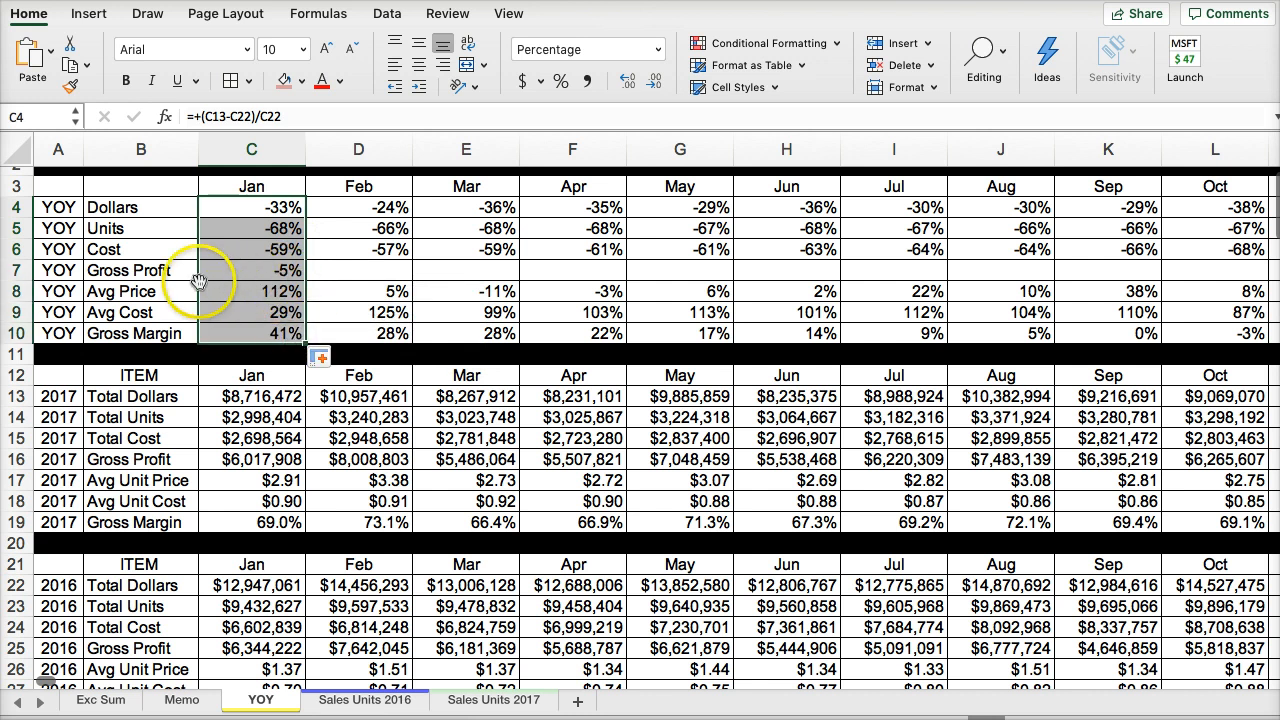
- Compare the row order of the YOY block with that of the 2017 block
drag(56, 207, 62, 333)
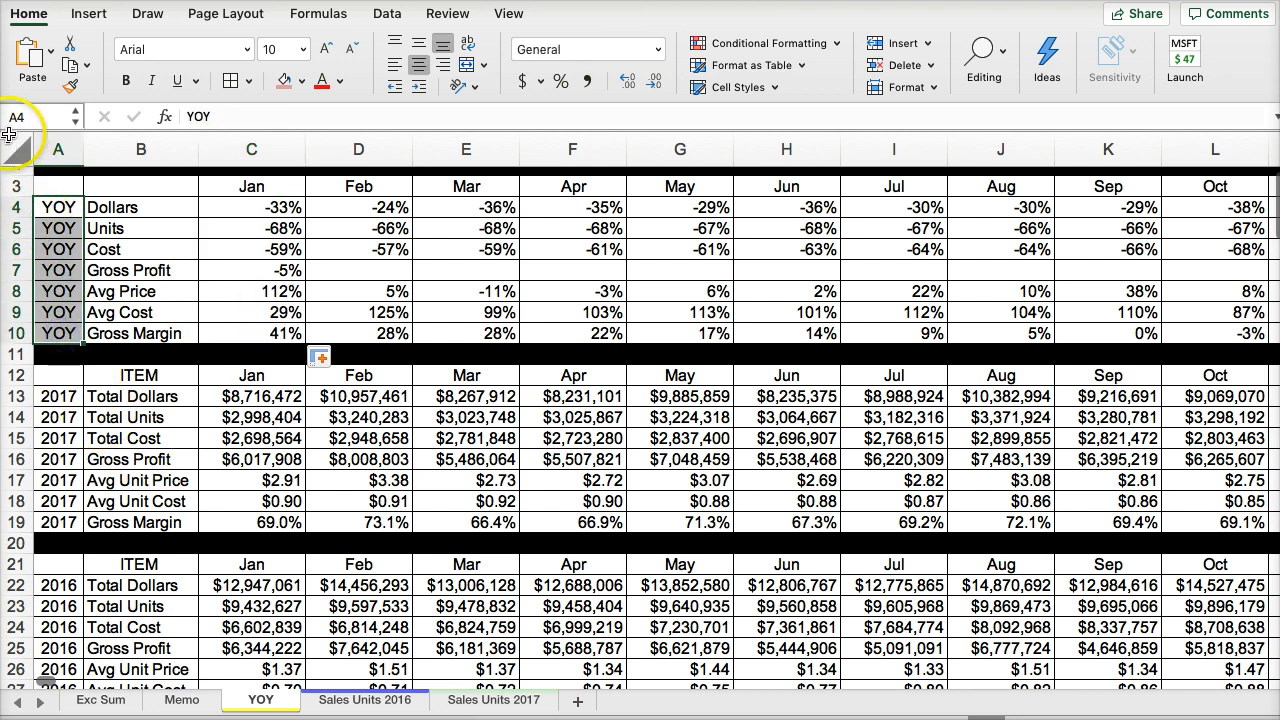
click(63, 207)
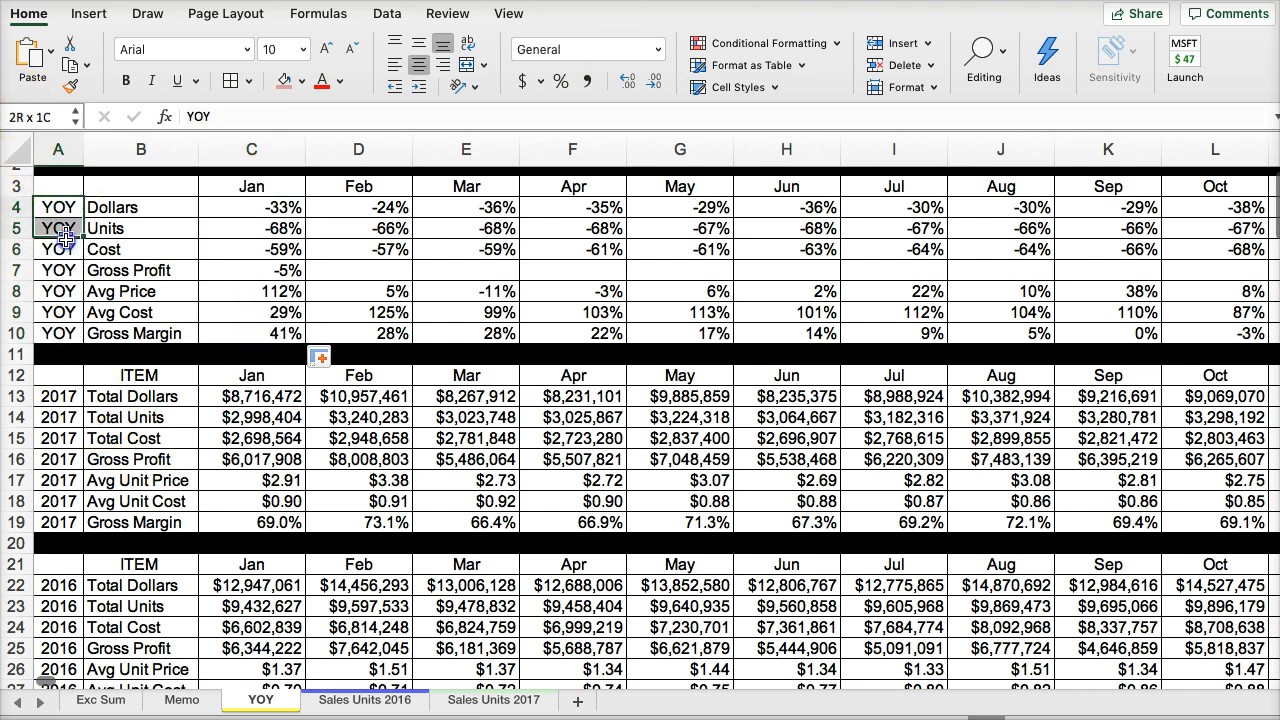
drag(65, 233, 74, 312)
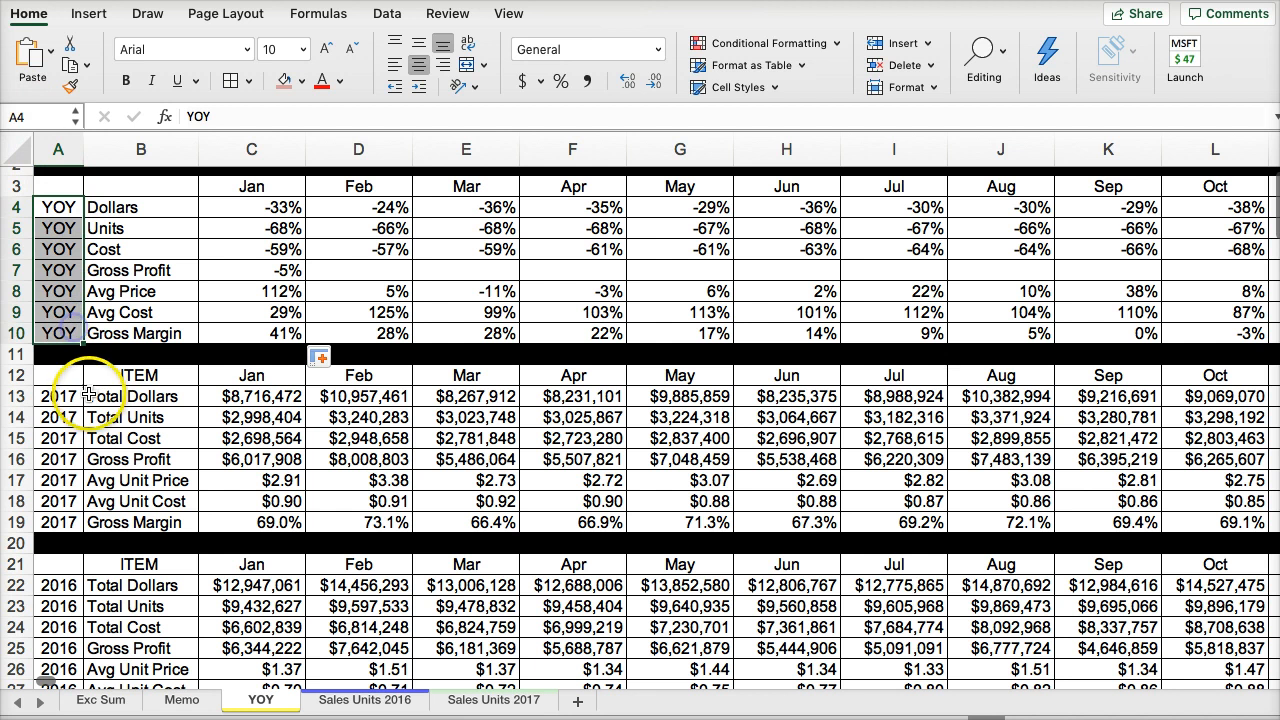
drag(62, 396, 75, 488)
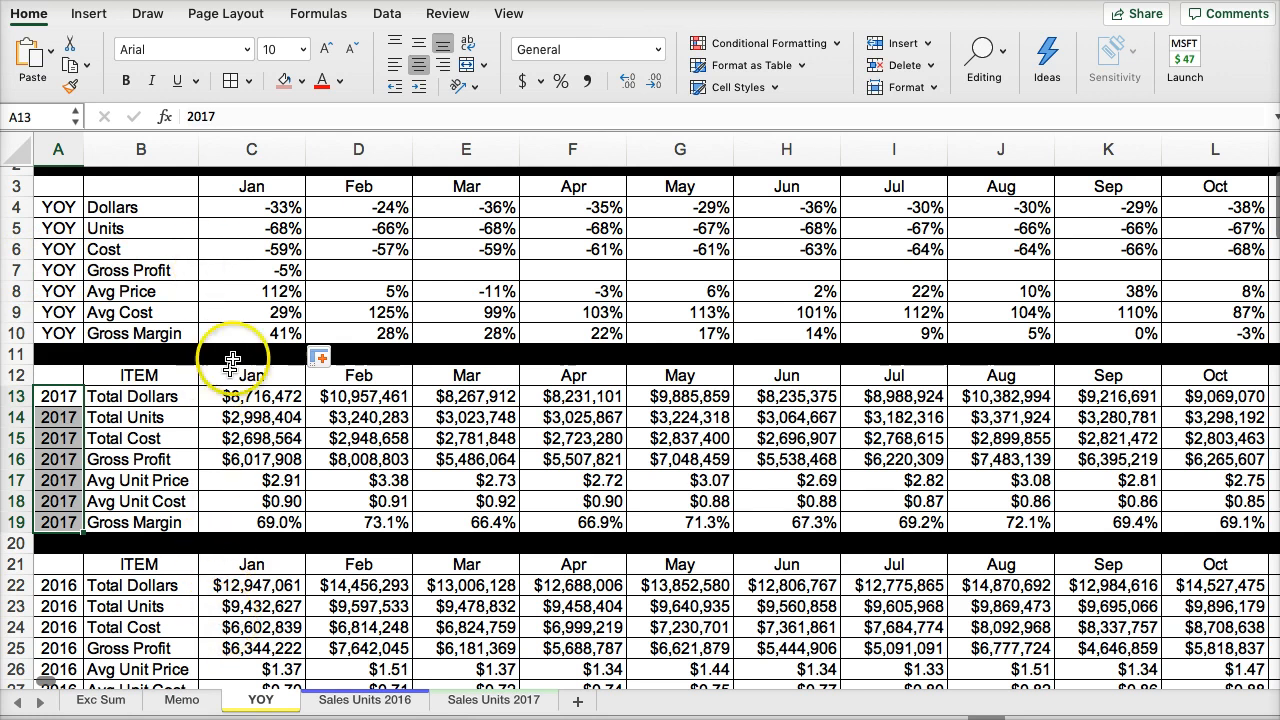
- Check the January Avg Price, Avg Cost and Gross Margin change formulas against their 2017 and 2016 source rows
scroll(232, 360, down, 1)
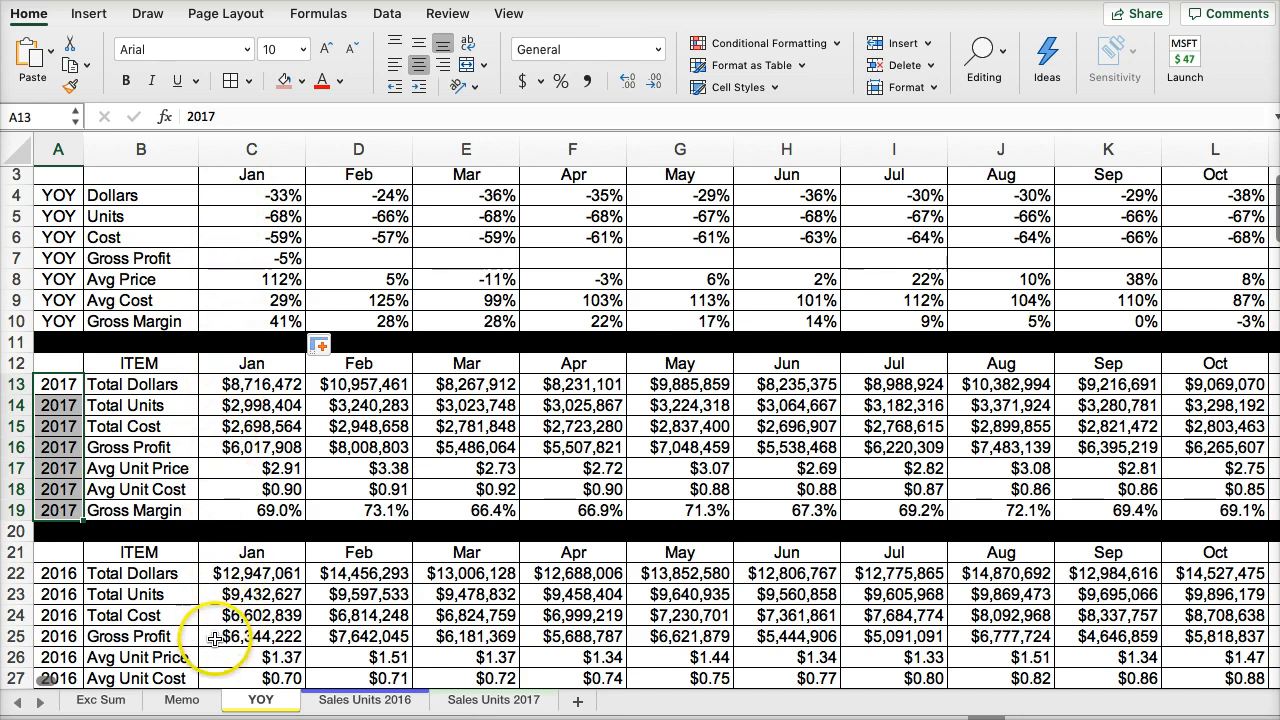
click(247, 278)
scroll(205, 570, up, 2)
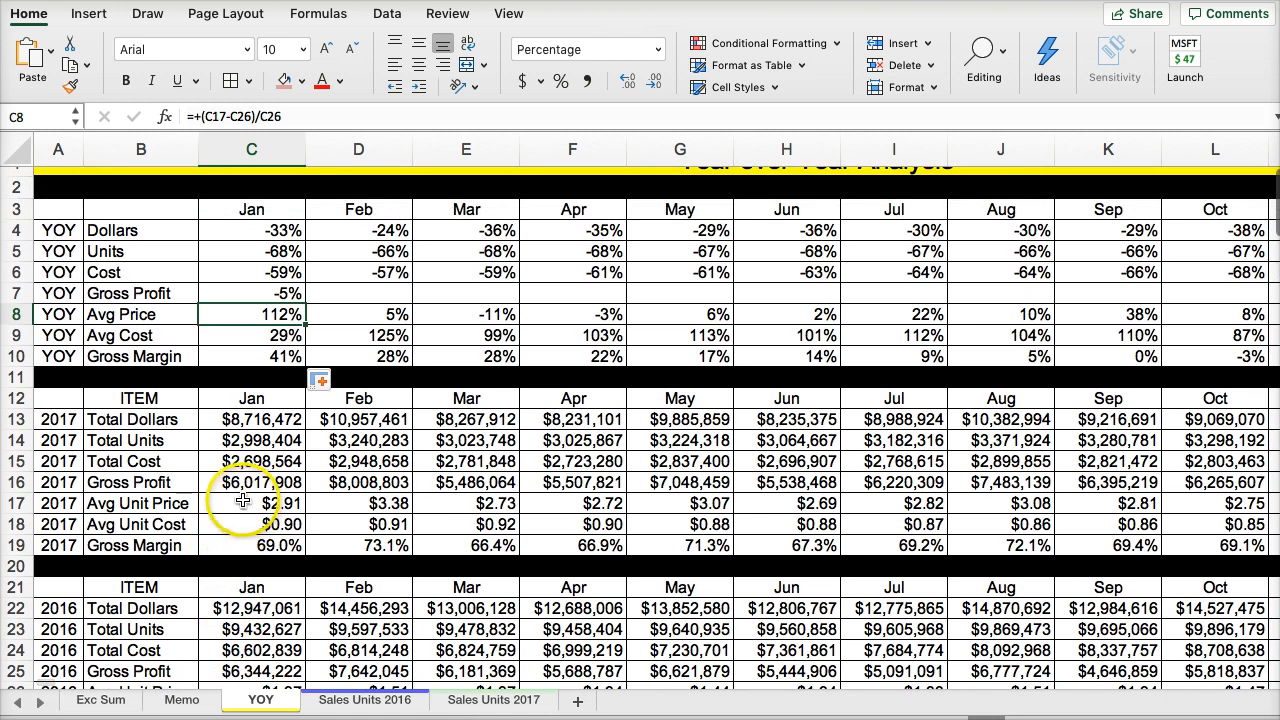
scroll(243, 502, down, 2)
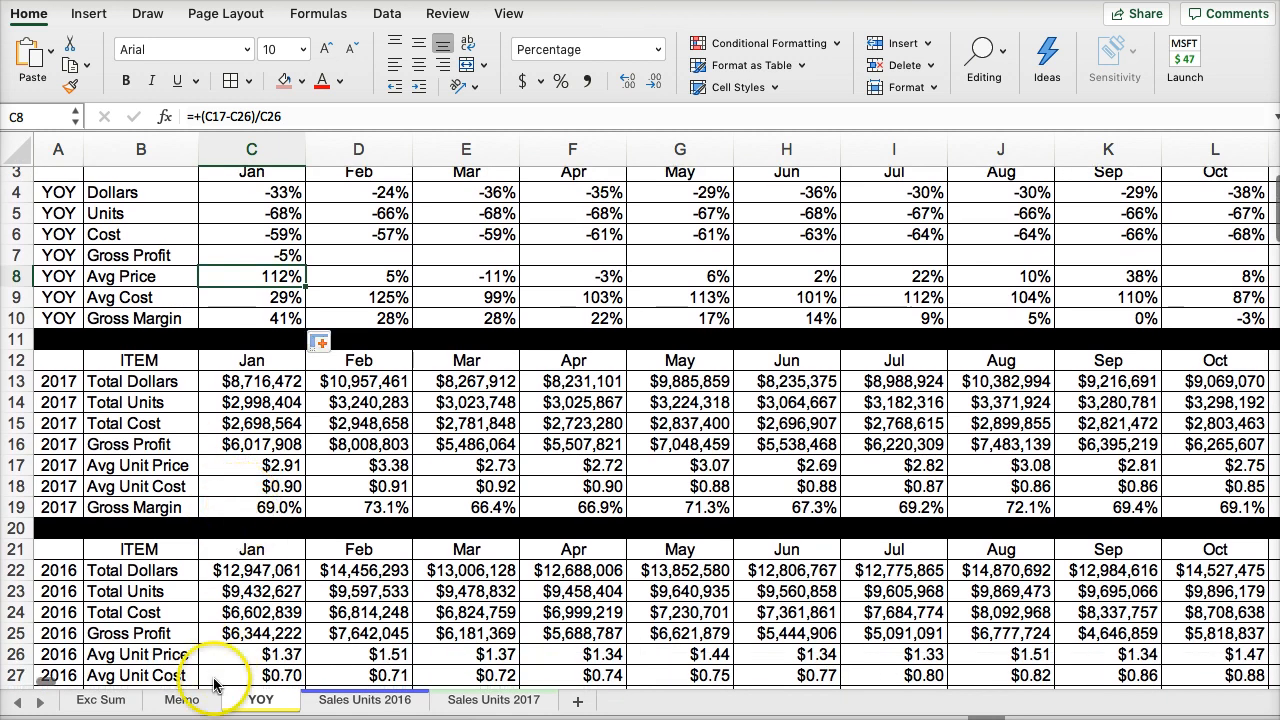
click(241, 296)
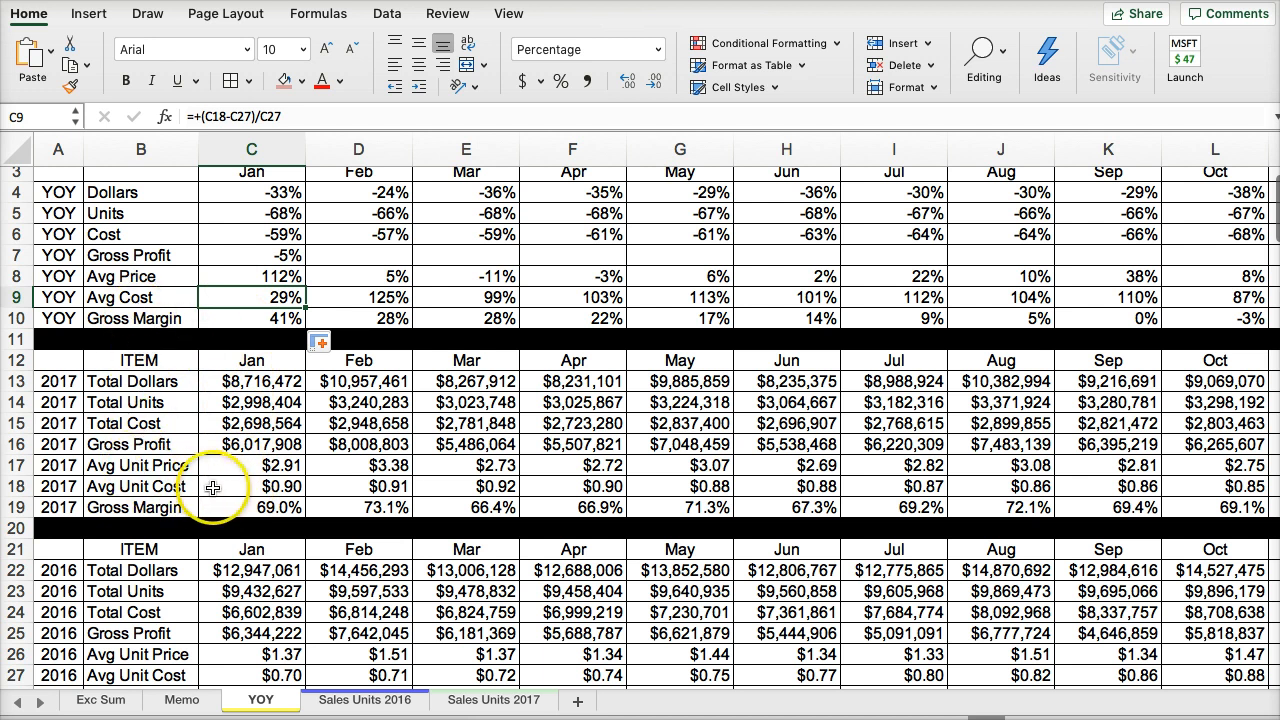
scroll(225, 657, down, 1)
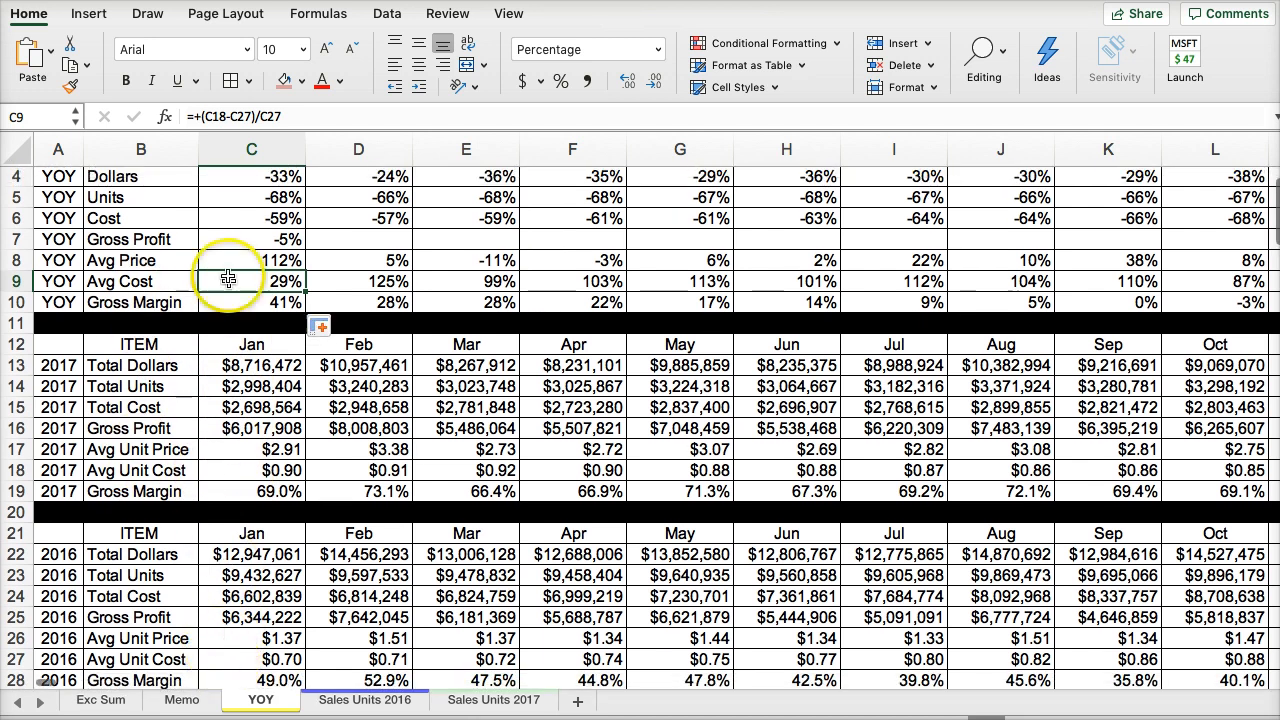
click(225, 302)
scroll(217, 470, down, 4)
scroll(221, 480, up, 2)
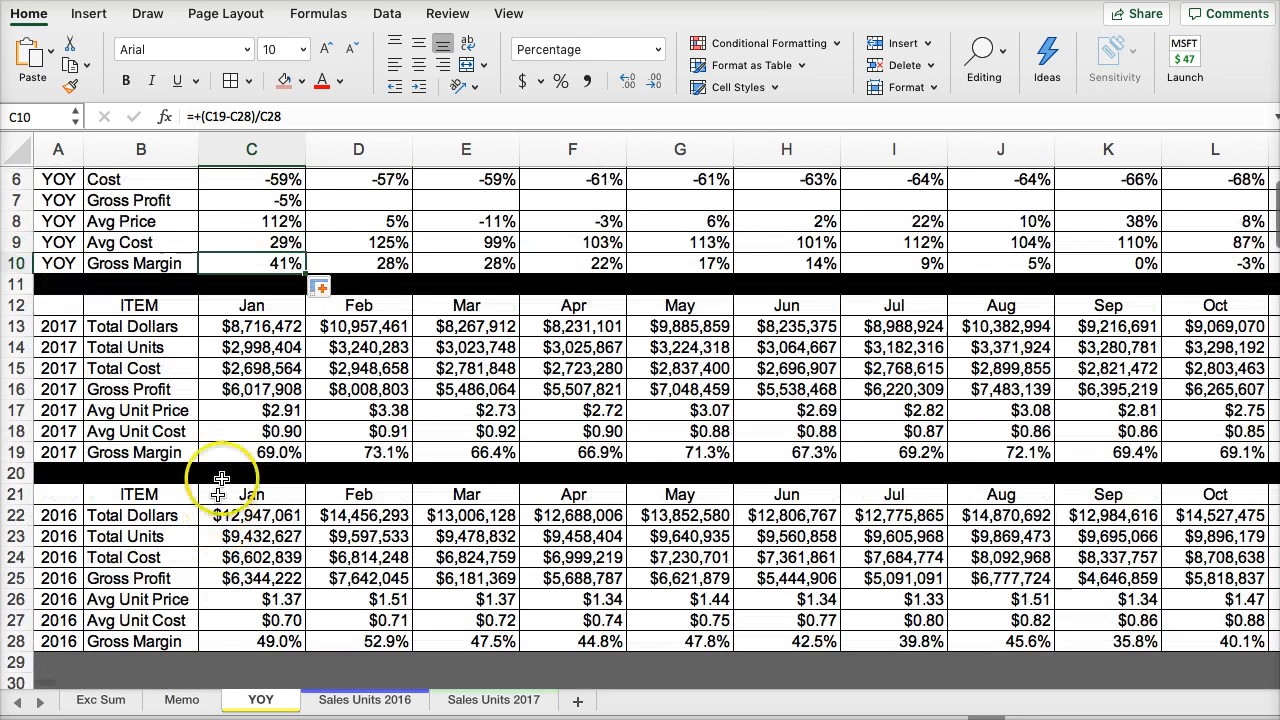
scroll(215, 440, up, 5)
- Fill the January change formulas in C4:C10 across all months through the Total Year column
drag(250, 241, 290, 369)
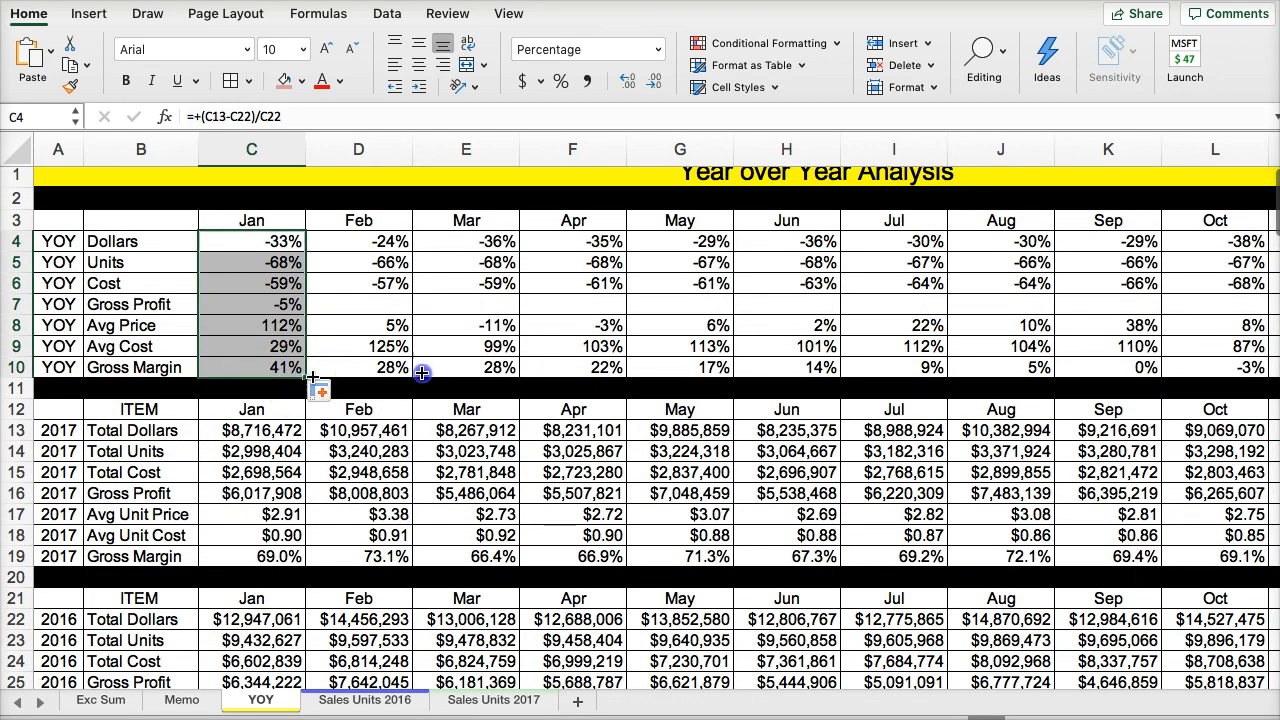
drag(421, 373, 1133, 354)
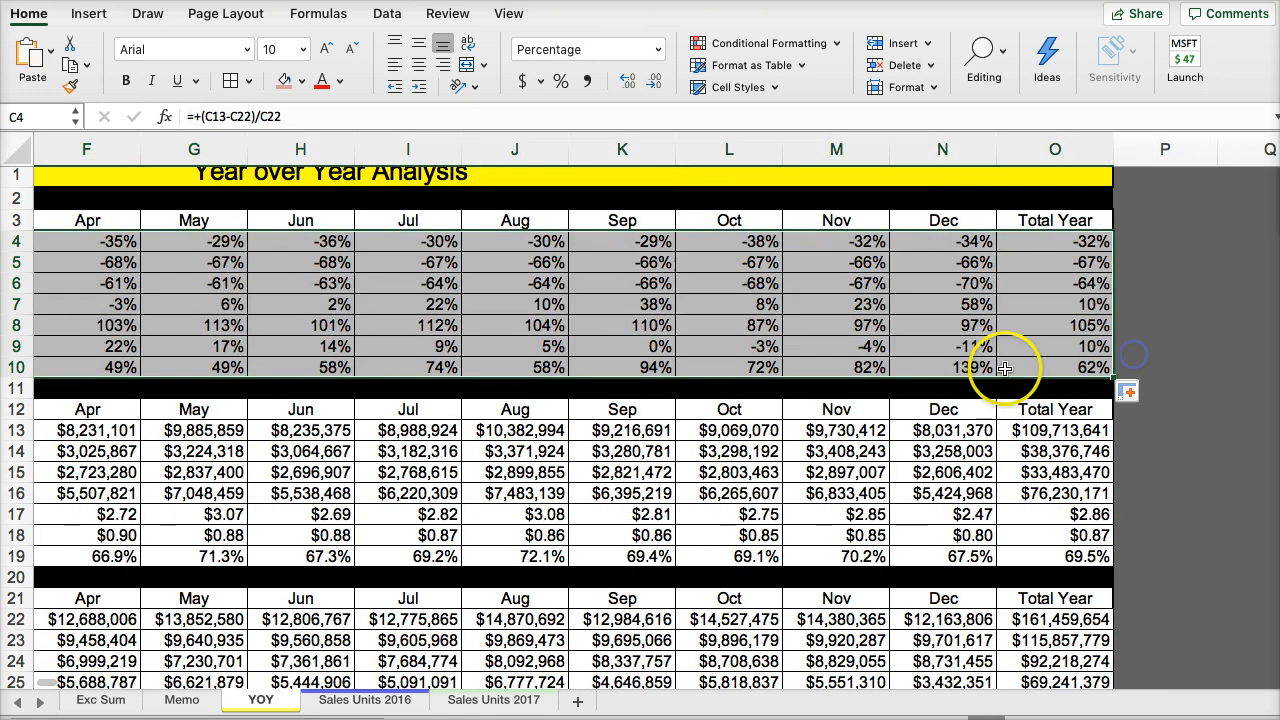
click(343, 303)
key(Left)
key(Left)
key(Left)
key(Left)
key(Left)
key(Left)
key(Left)
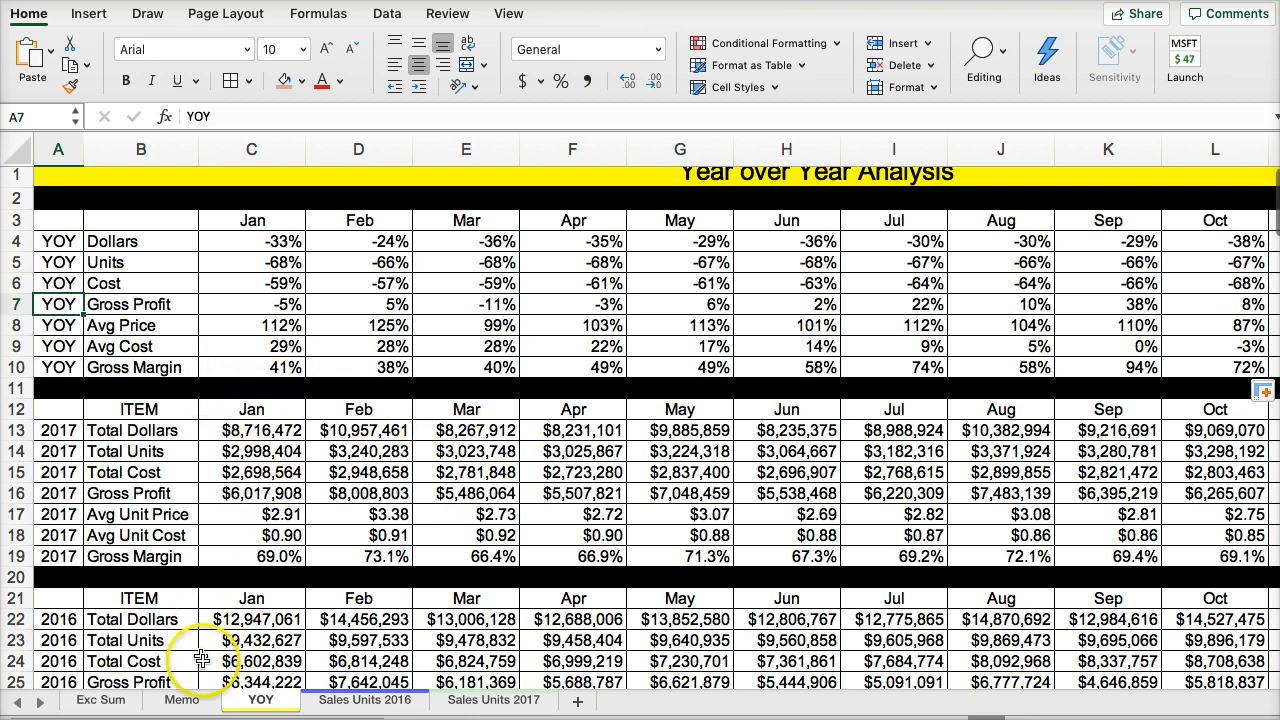
- Examine the monthly Avg Price, Gross Margin and Gross Profit changes on the YOY sheet for the executive summary
click(104, 700)
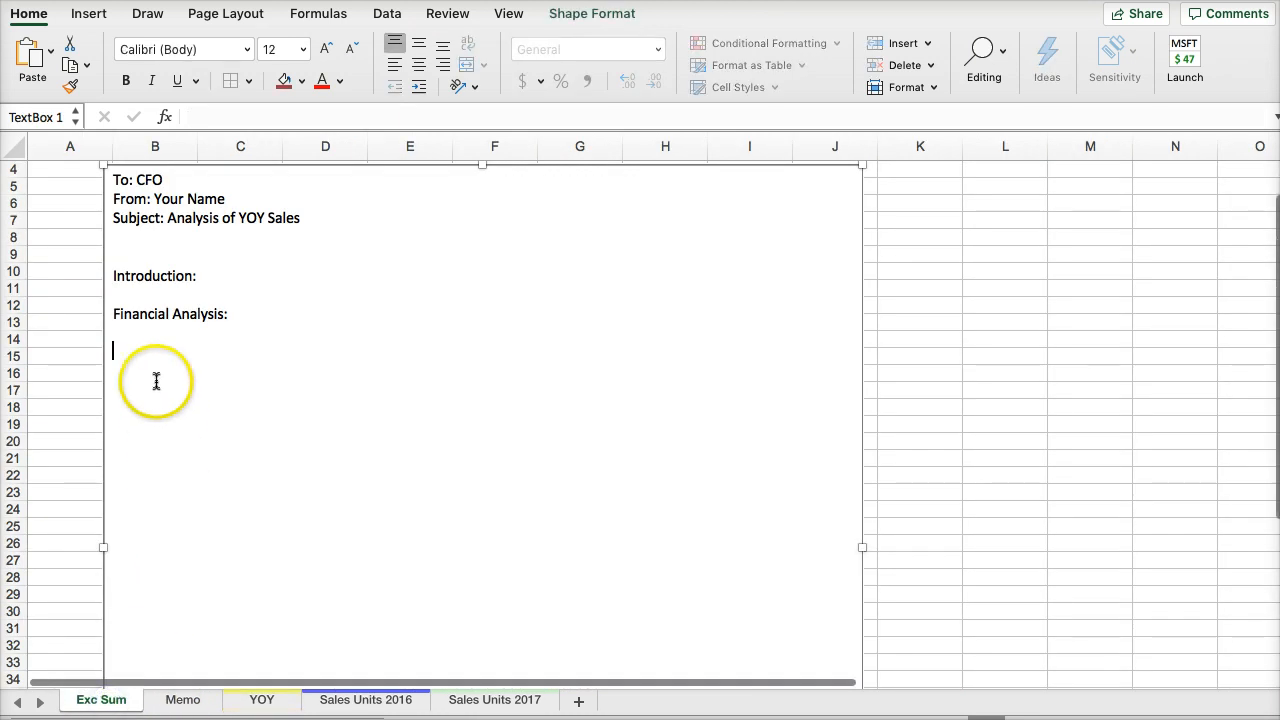
click(258, 700)
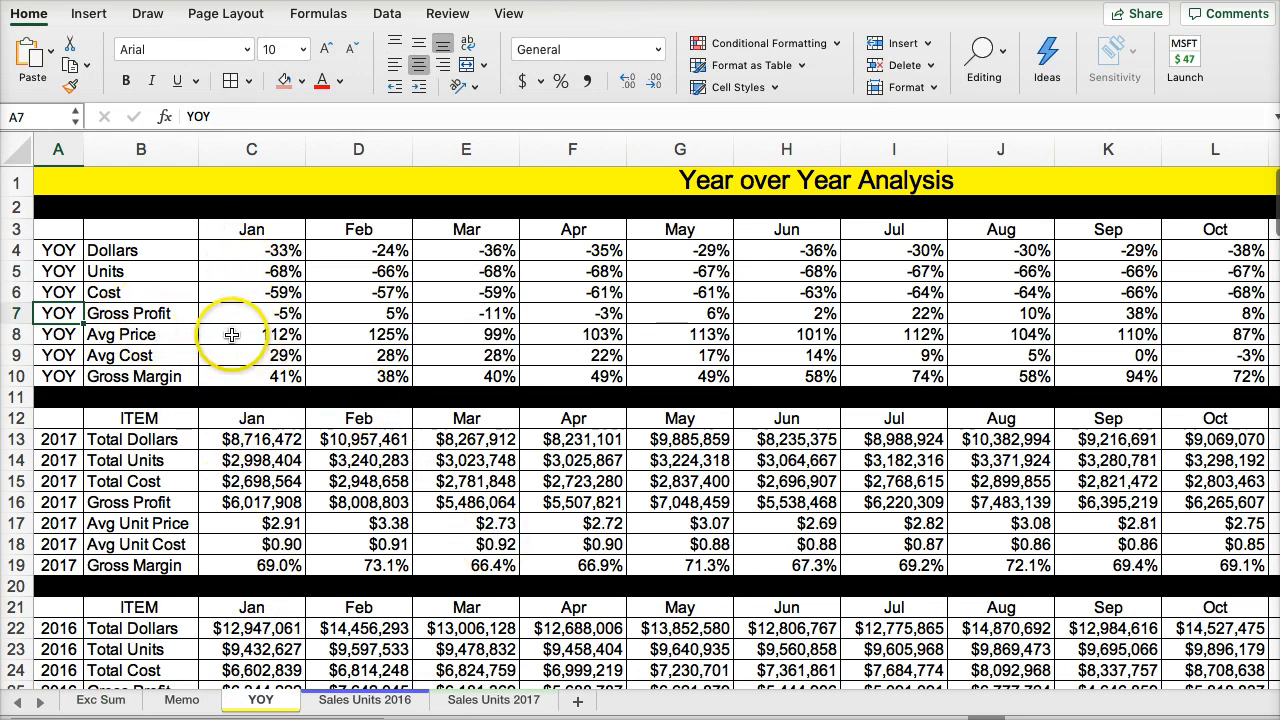
click(268, 334)
click(337, 334)
click(450, 334)
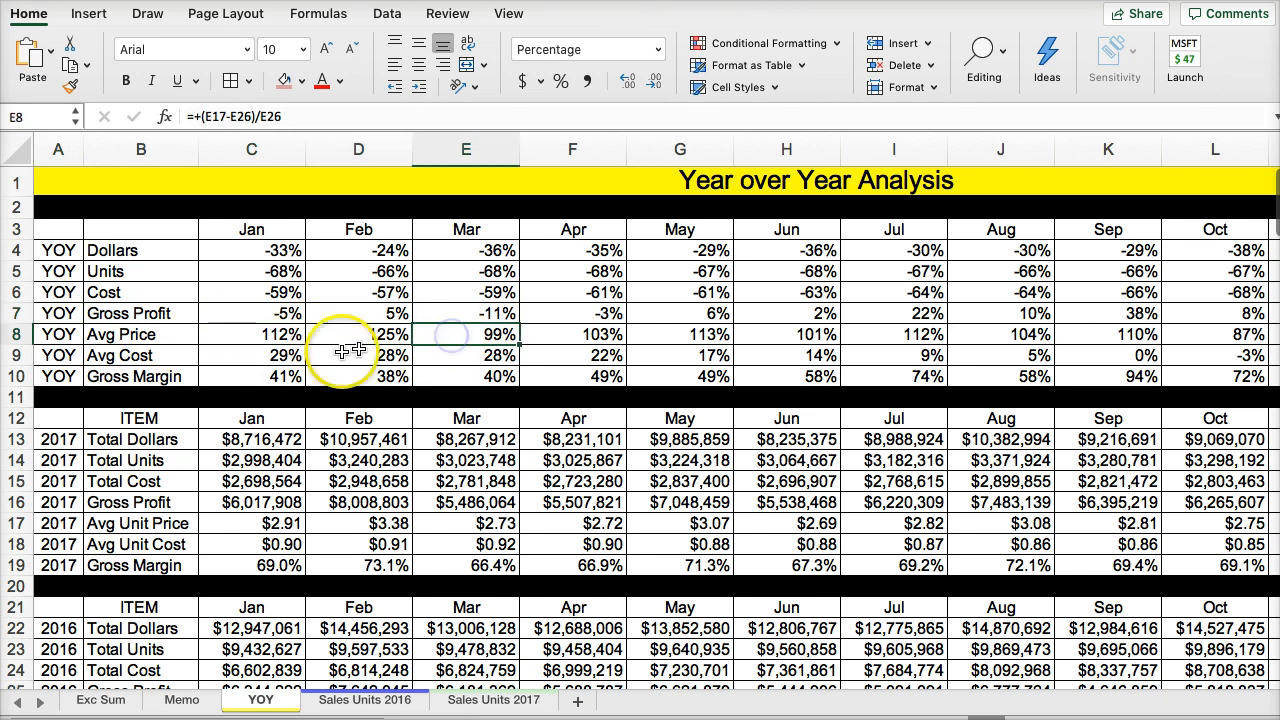
click(255, 376)
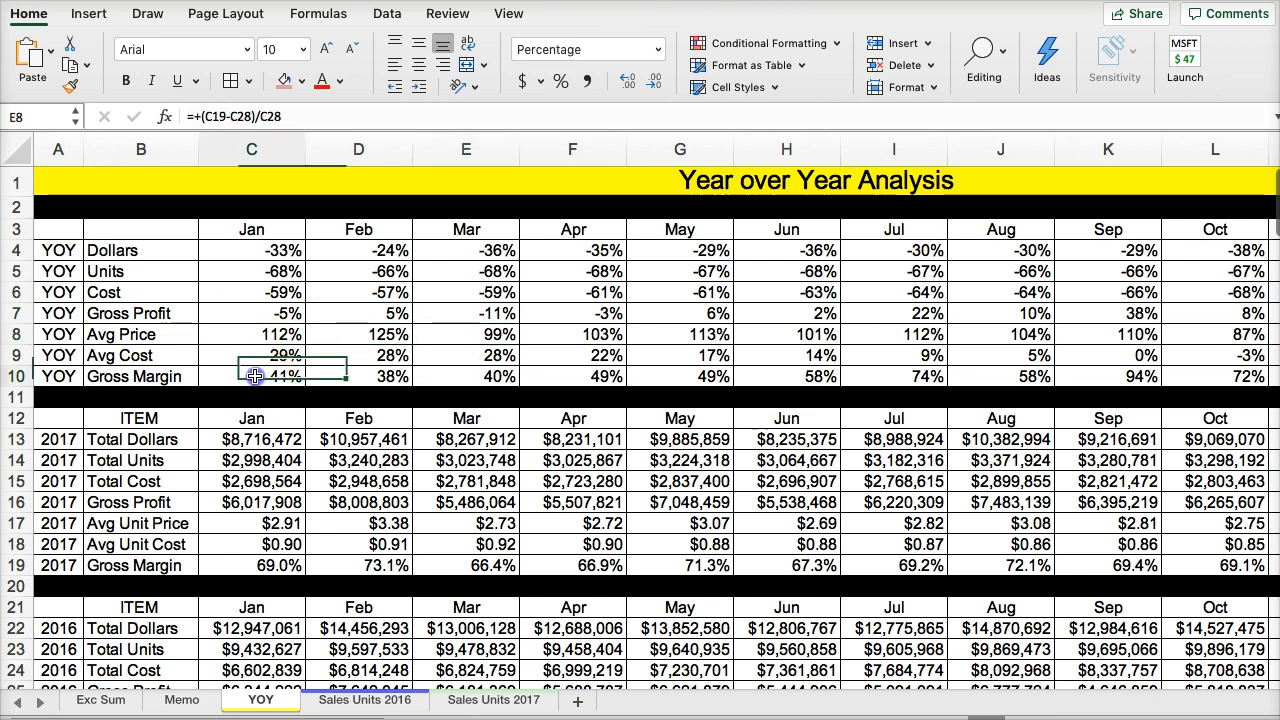
click(340, 375)
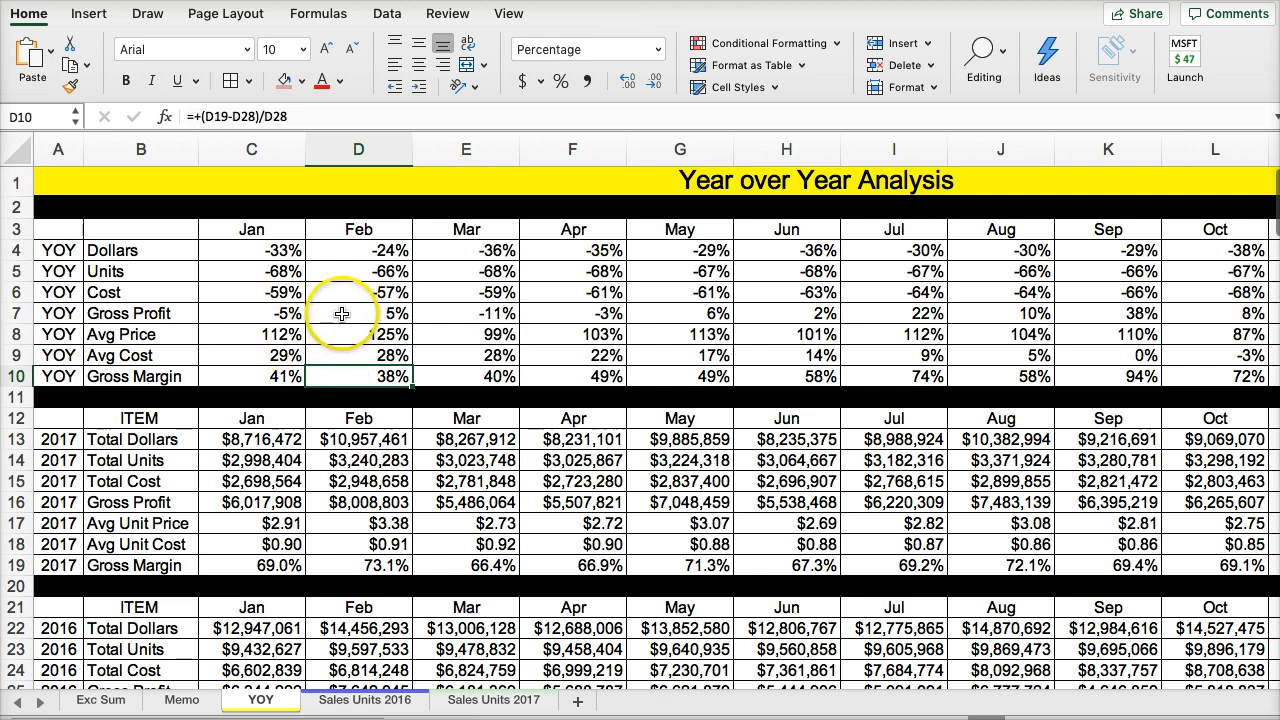
click(455, 313)
click(585, 313)
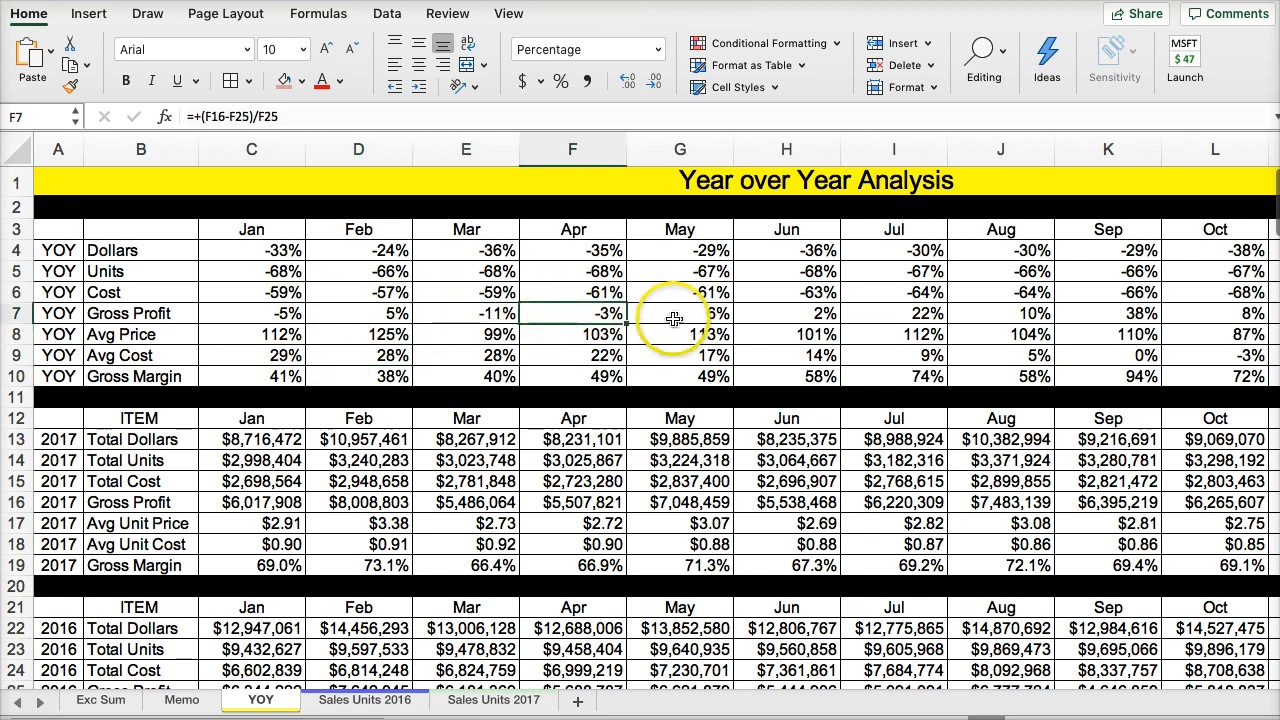
click(677, 317)
click(768, 318)
- Review the January Dollars and Units changes alongside the 2017 and 2016 source blocks
click(230, 251)
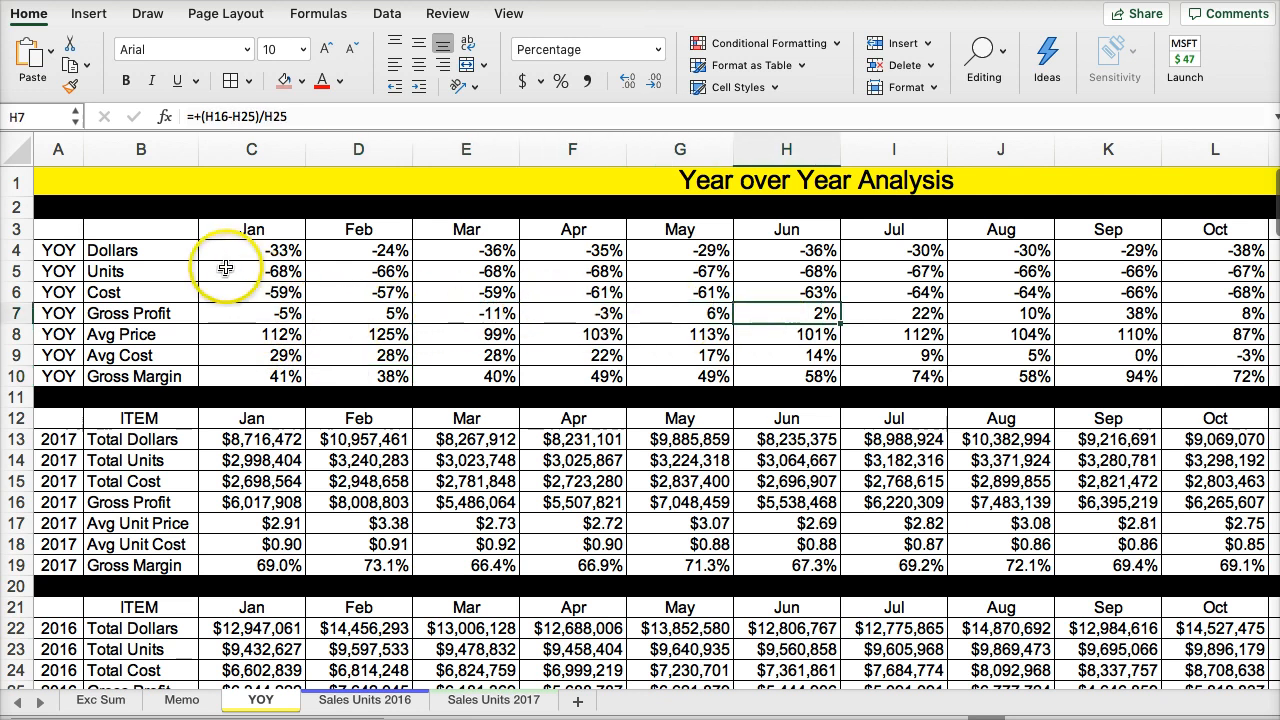
click(239, 271)
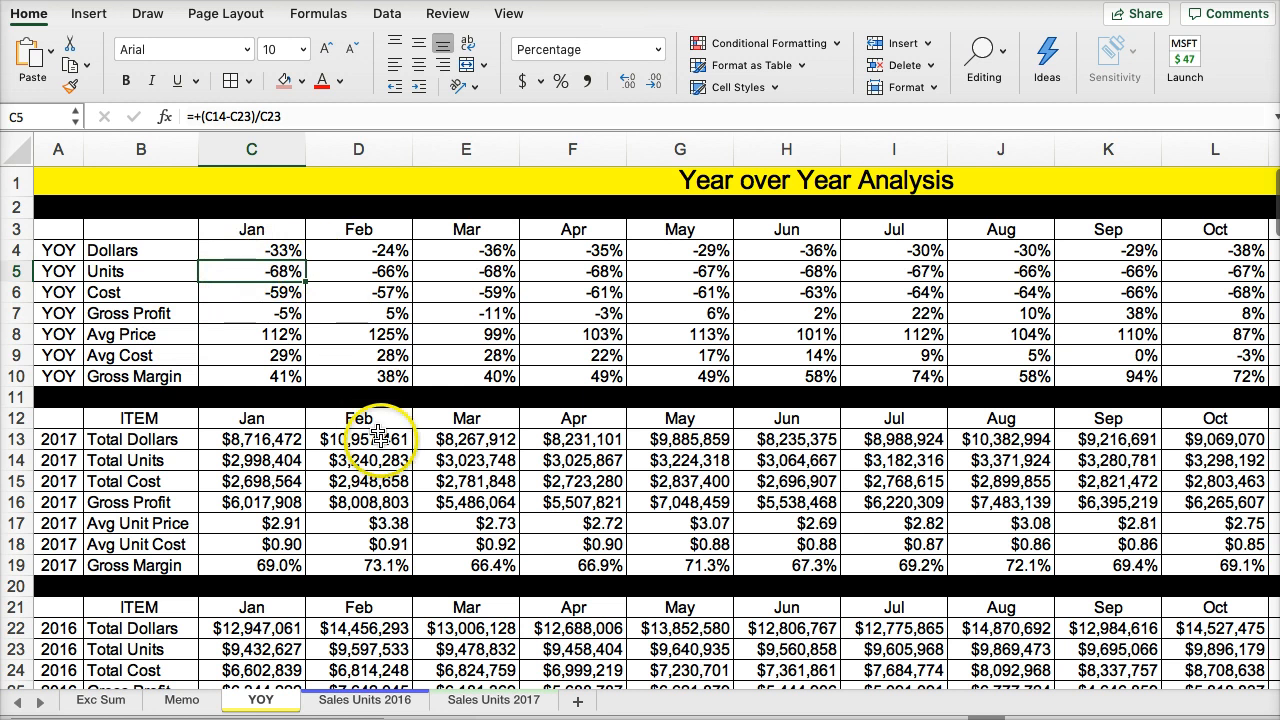
scroll(186, 540, down, 3)
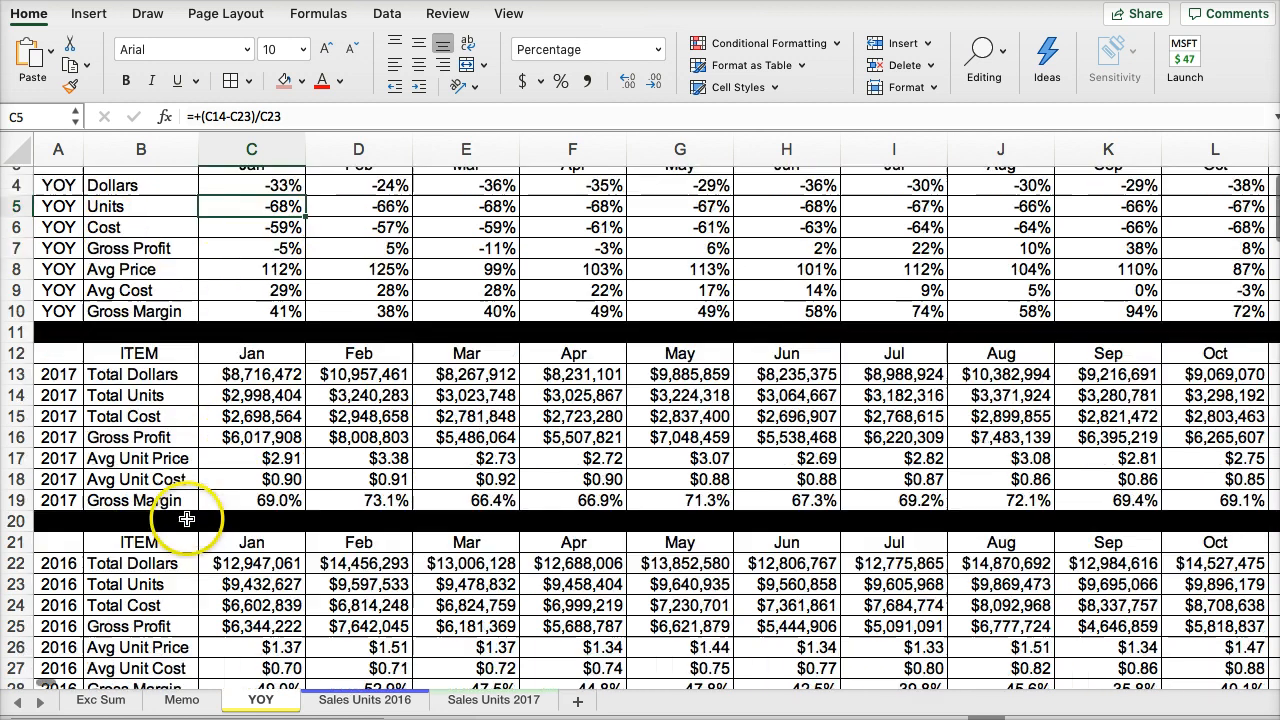
scroll(205, 460, down, 2)
scroll(197, 440, up, 5)
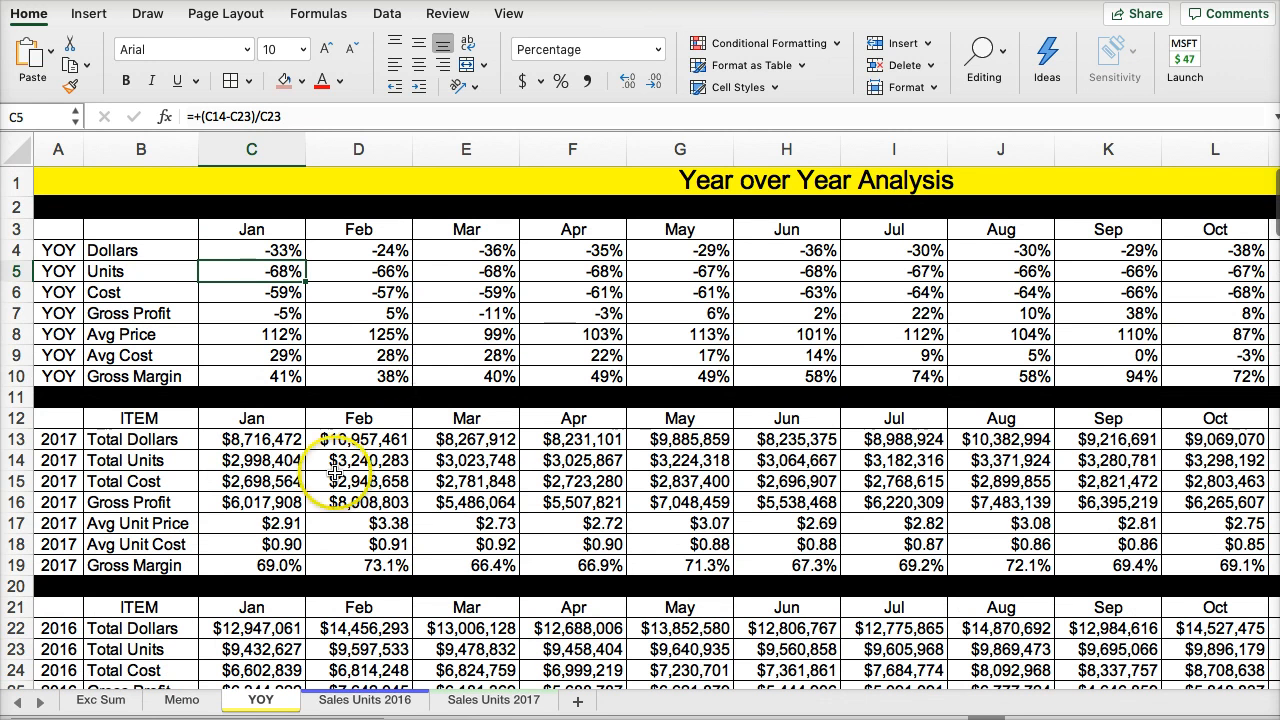
- Add a "Recomondations:" heading below Financial Analysis in the Exc Sum text box, followed by blank lines
click(95, 699)
click(200, 497)
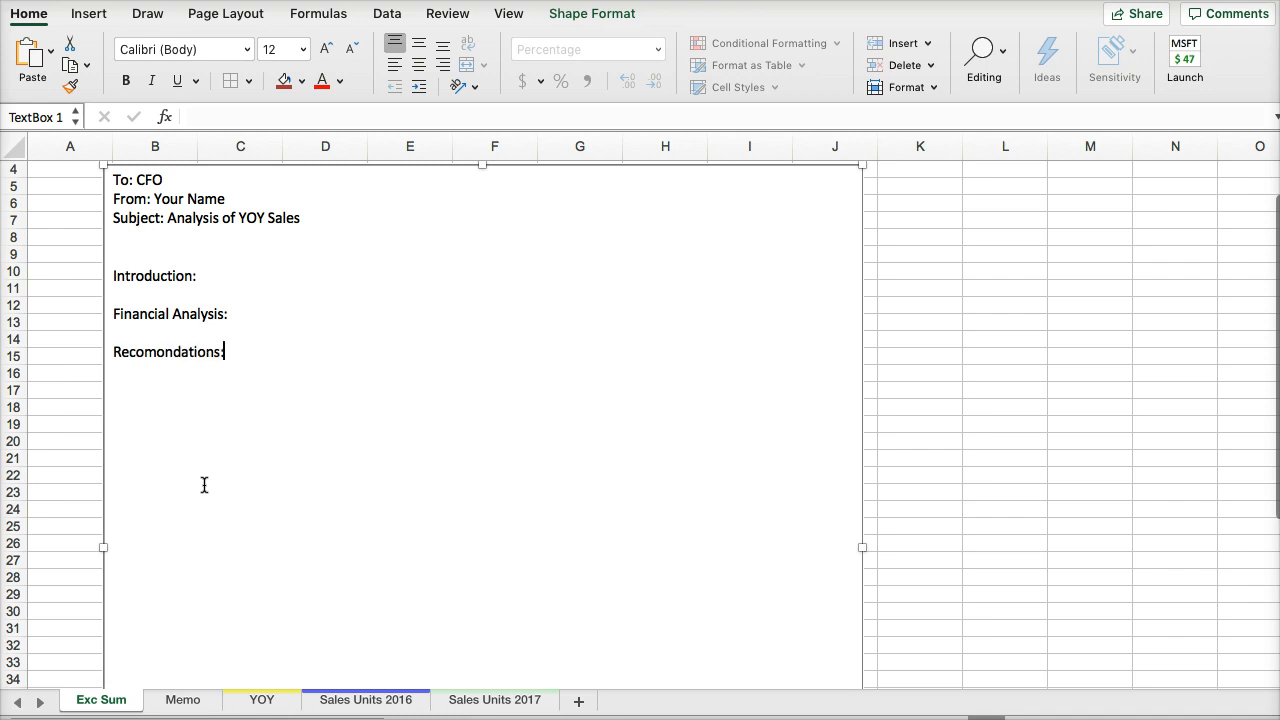
click(285, 697)
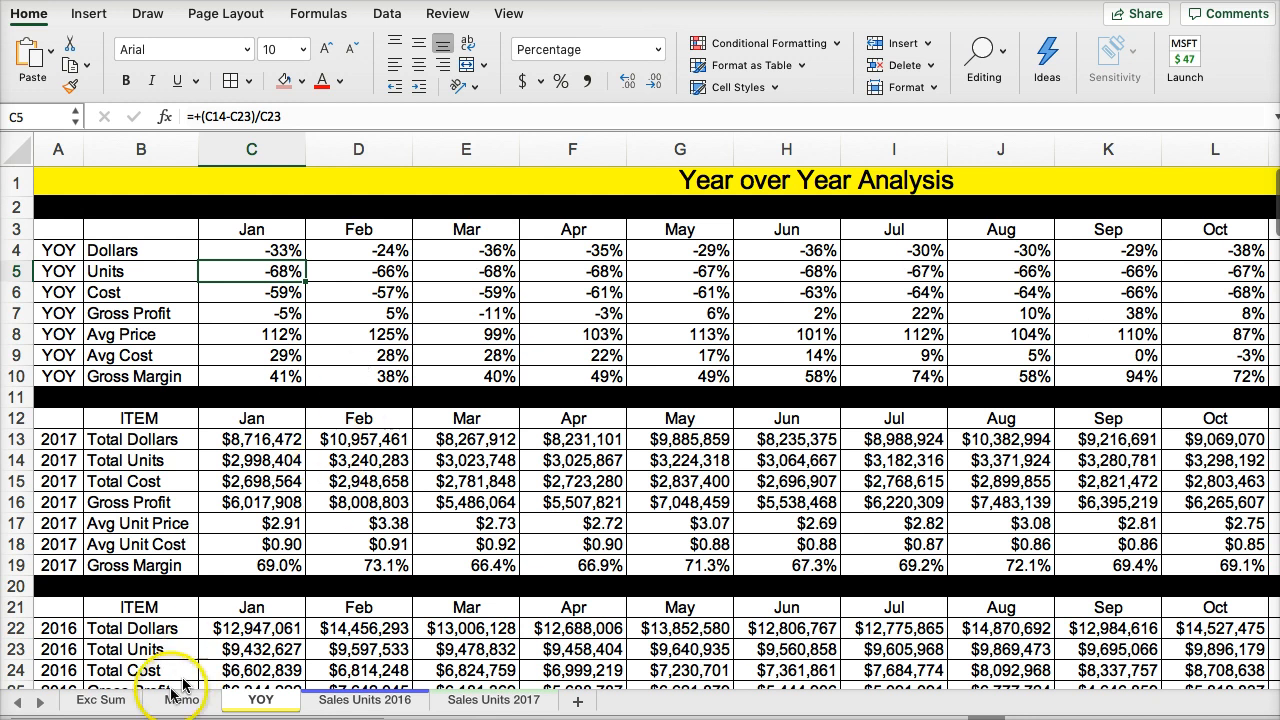
click(101, 700)
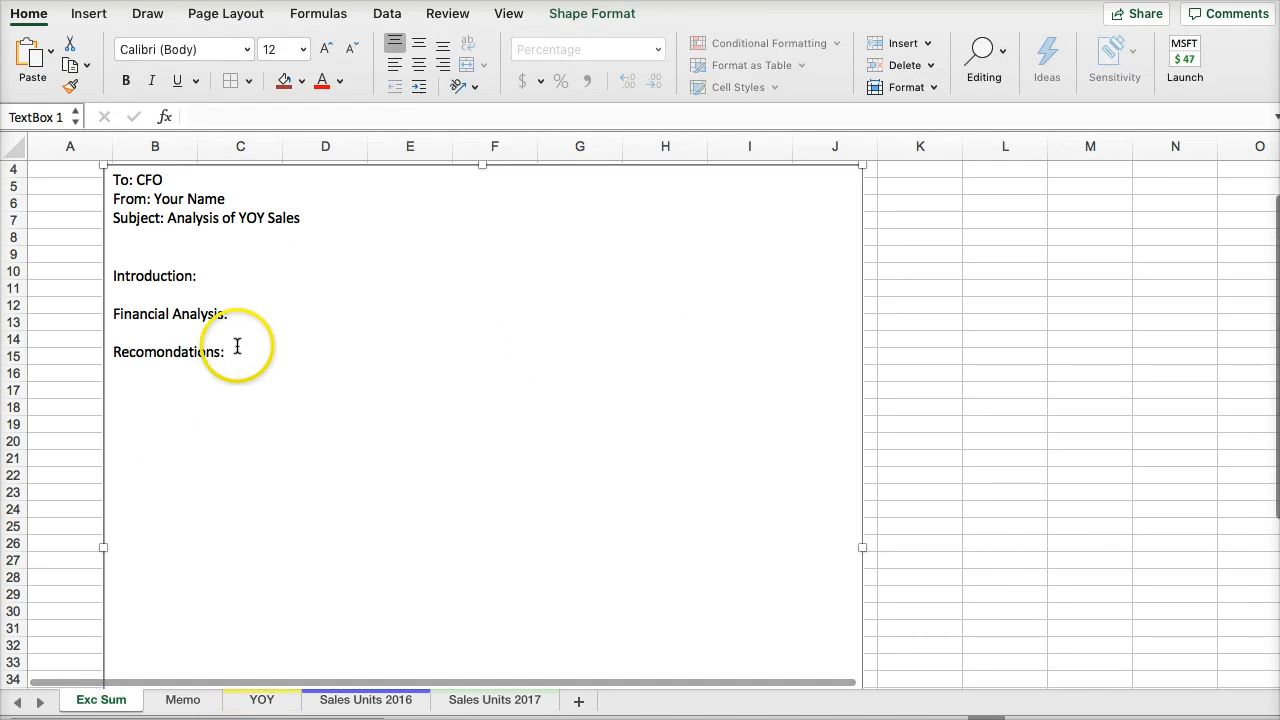
click(242, 496)
key(Return)
key(Return)
key(Return)
key(Return)
key(Return)
key(Return)
key(Return)
key(Return)
key(Return)
key(Return)
key(Return)
key(Return)
key(Return)
key(Return)
key(Return)
key(Return)
key(Return)
key(Return)
key(Return)
key(Return)
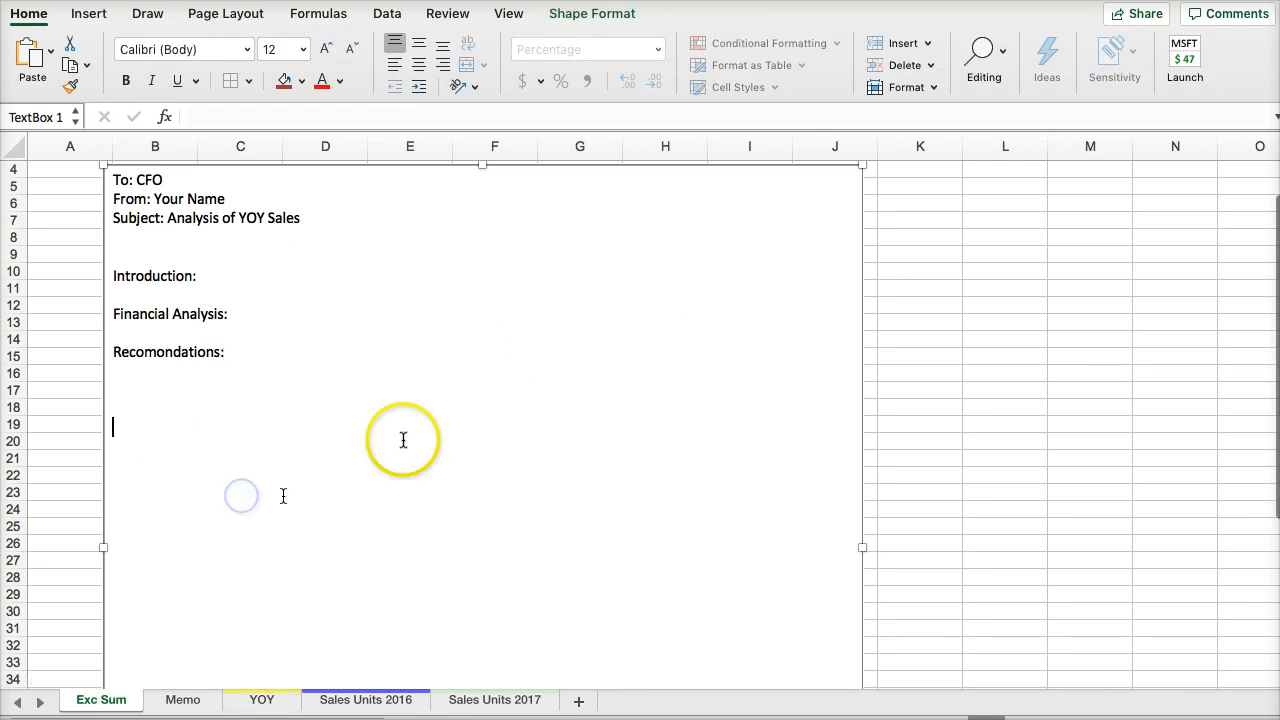
- Insert a 2-D line chart on the YOY sheet from the 2017 Total Dollars, Total Units and Total Cost for January through December
scroll(417, 435, down, 5)
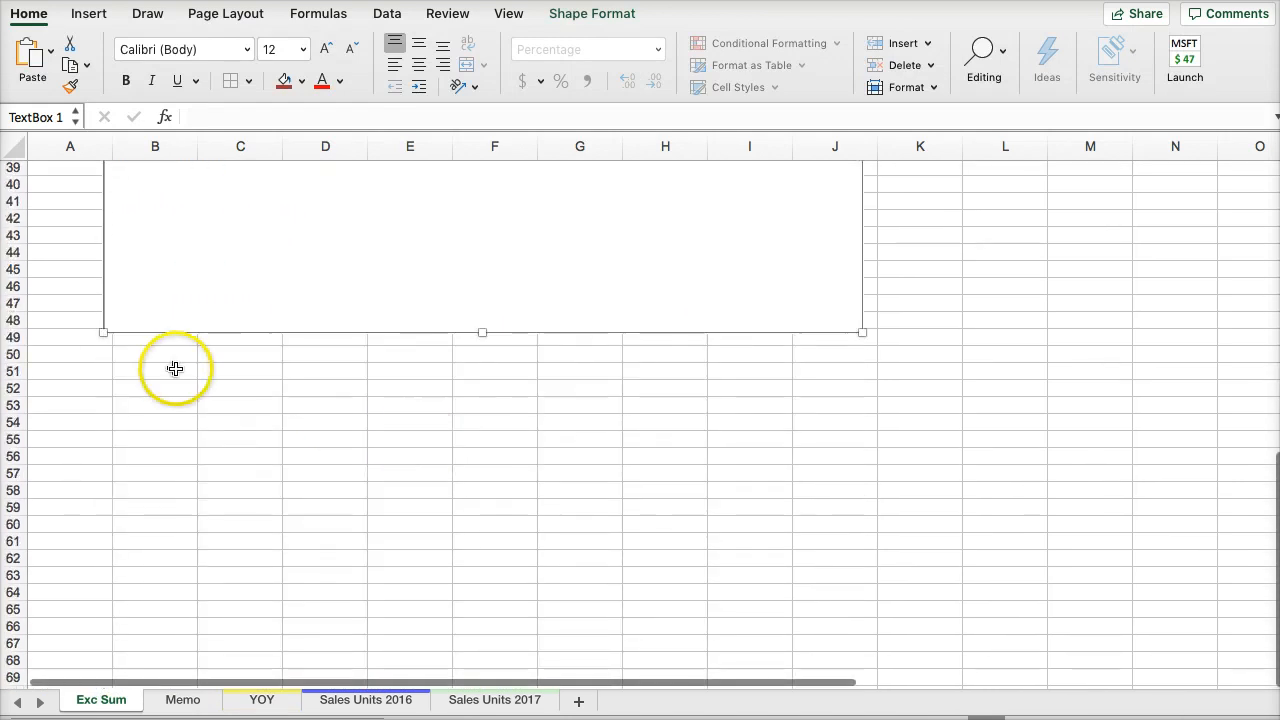
click(183, 700)
click(261, 700)
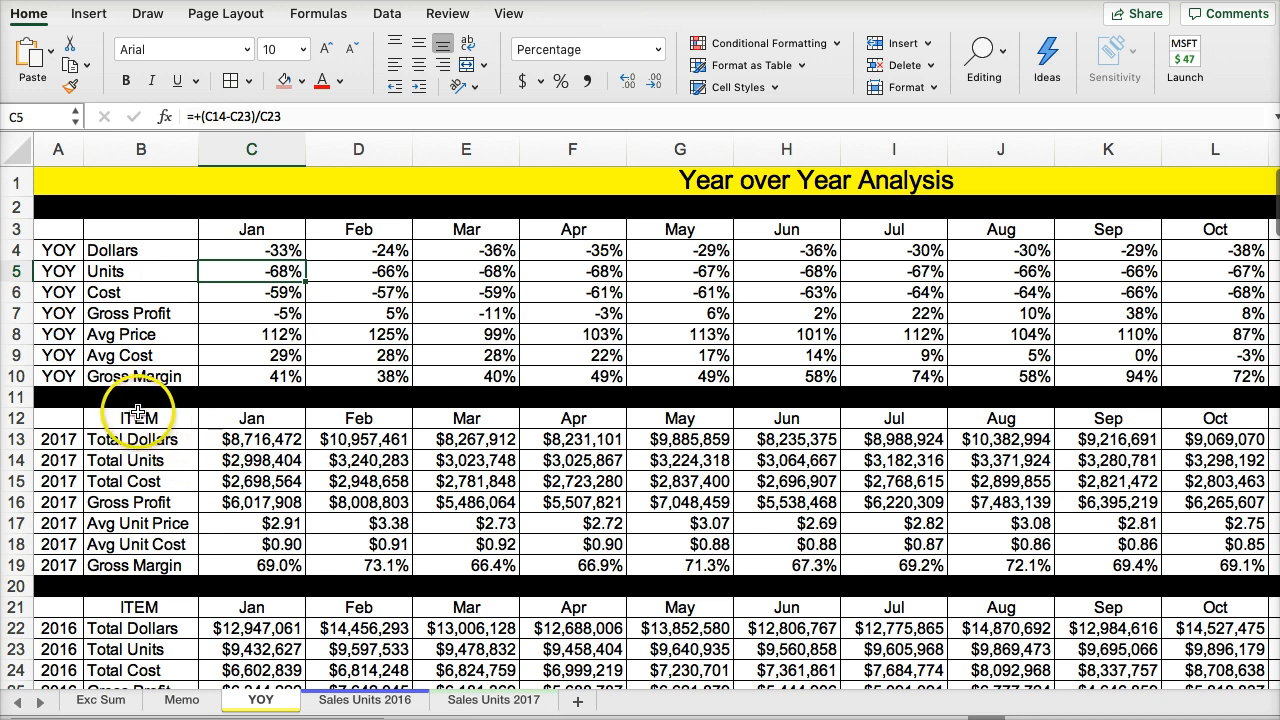
drag(140, 418, 1130, 484)
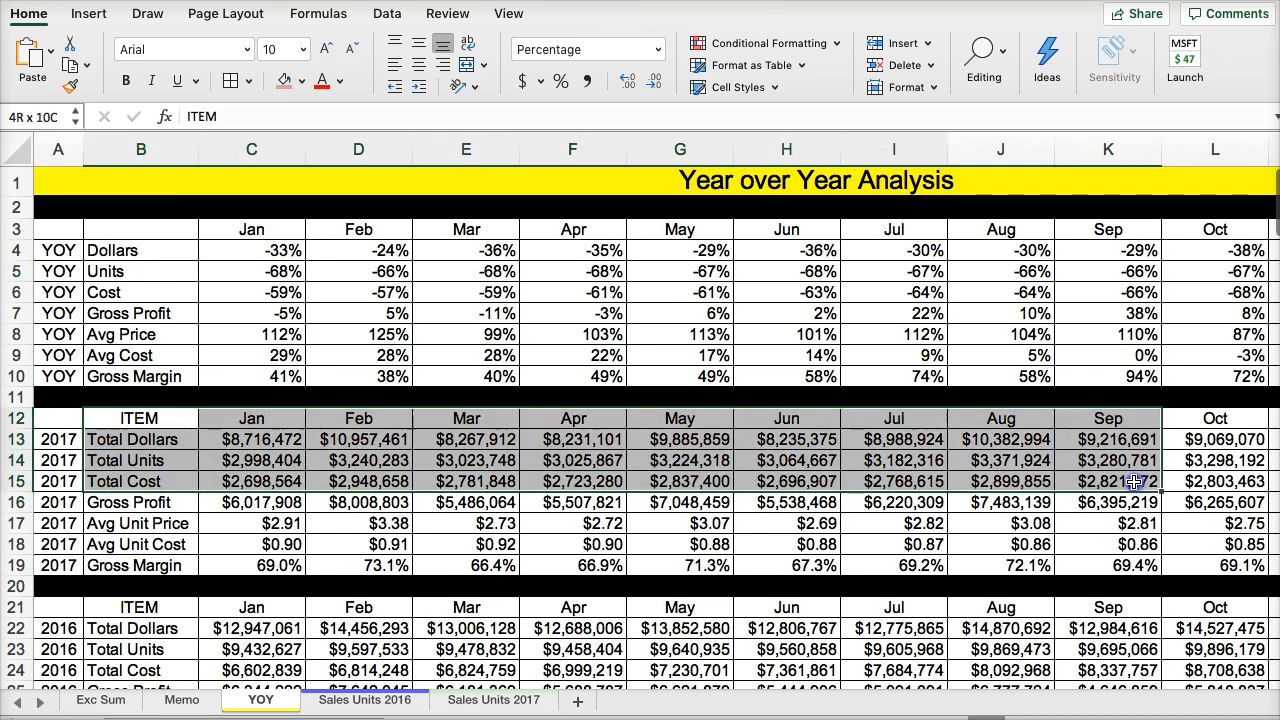
click(140, 460)
drag(128, 418, 1037, 482)
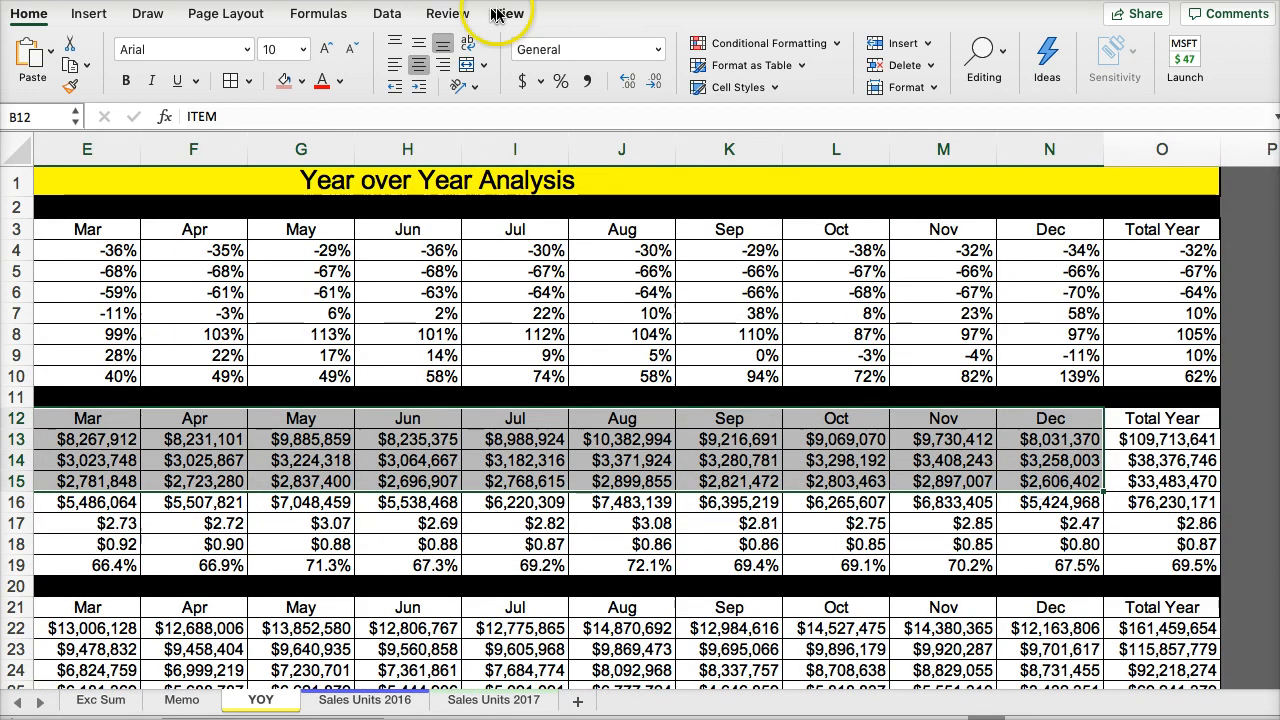
click(110, 14)
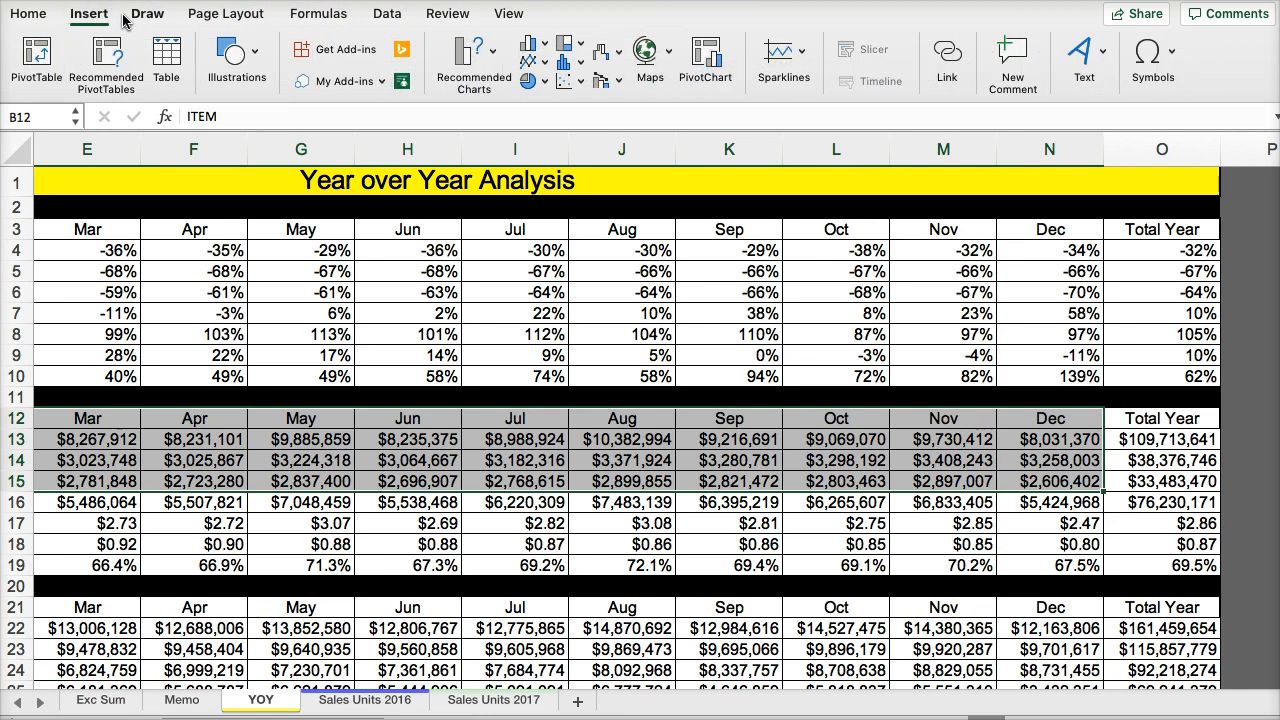
click(538, 66)
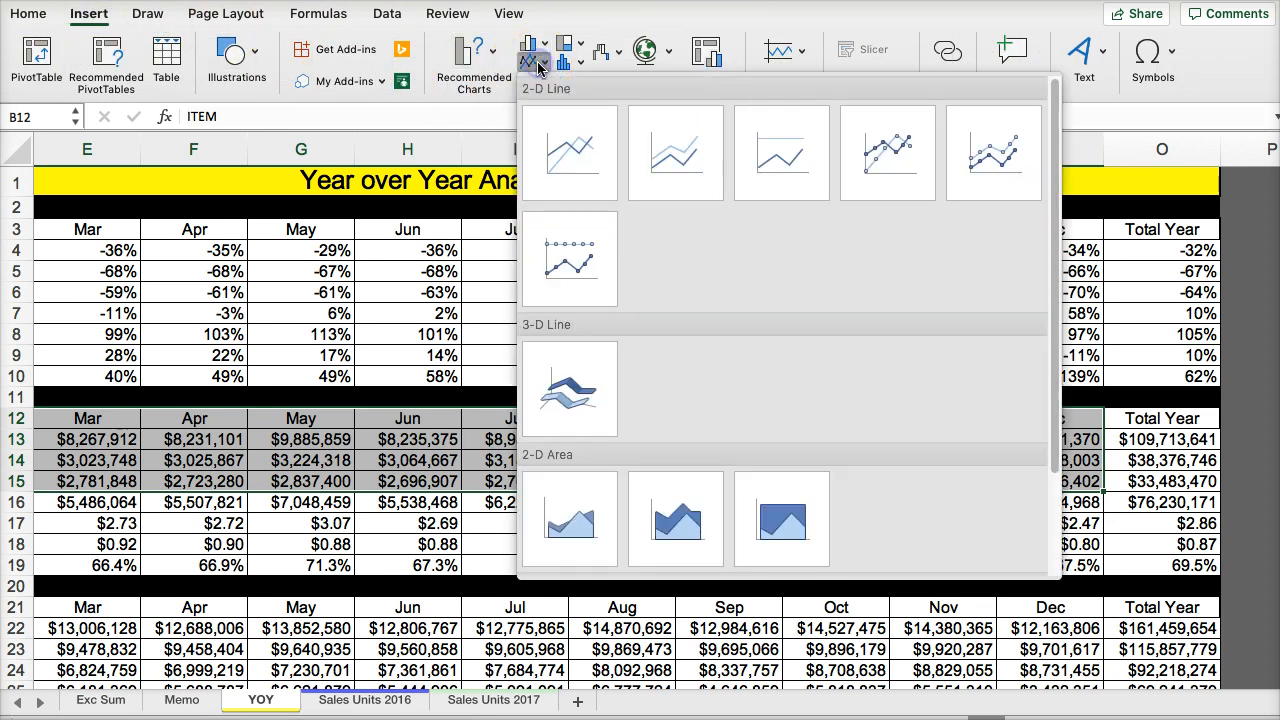
click(573, 154)
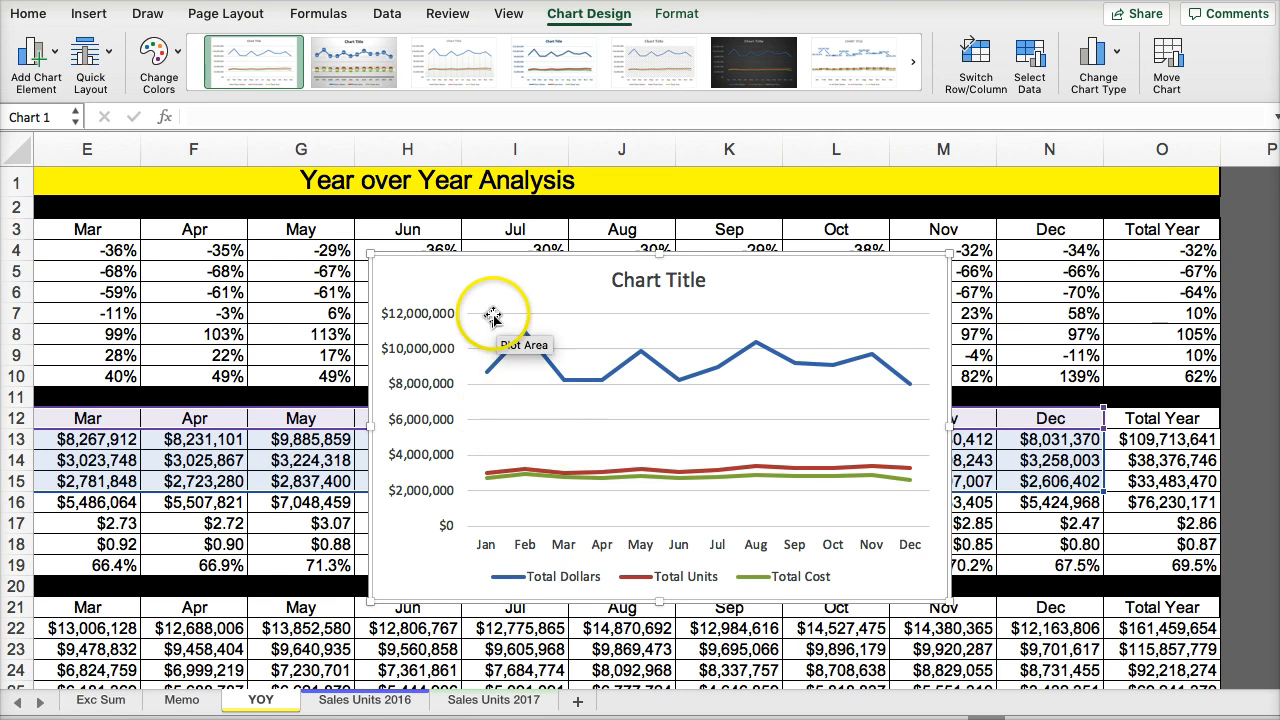
- Change the title of the new line chart to "2017"
click(624, 280)
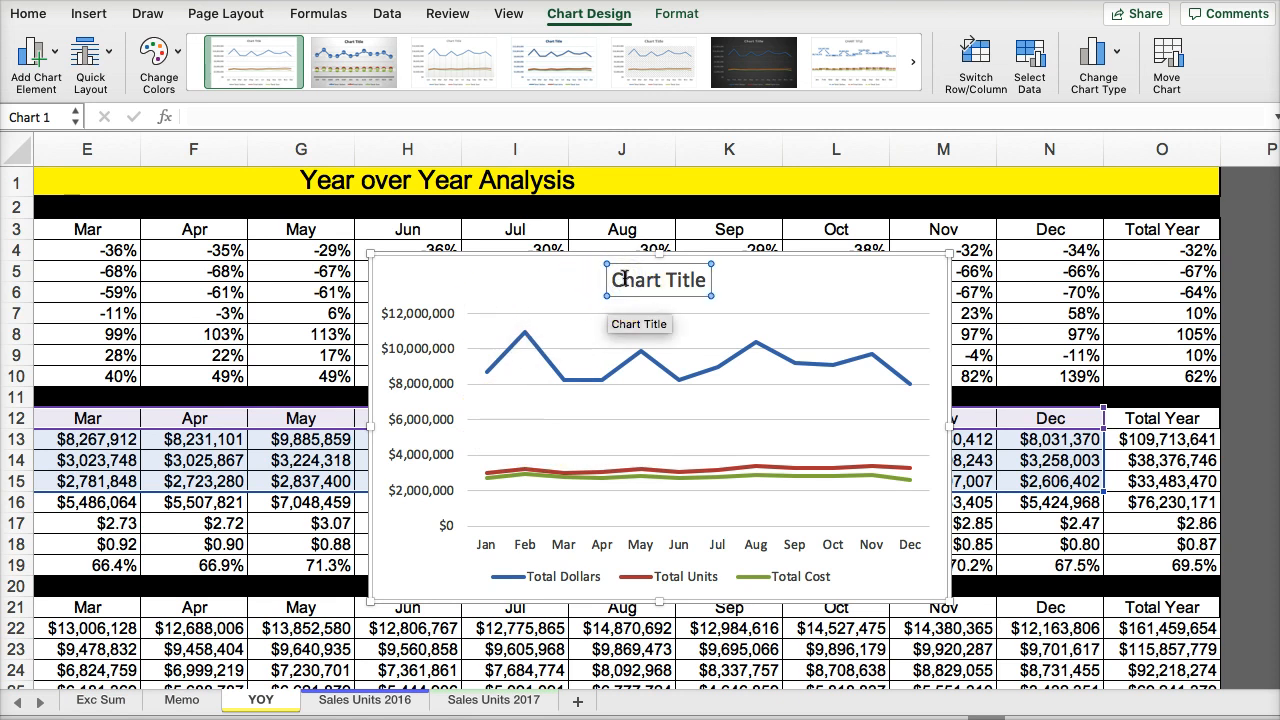
double_click(617, 279)
drag(617, 280, 692, 279)
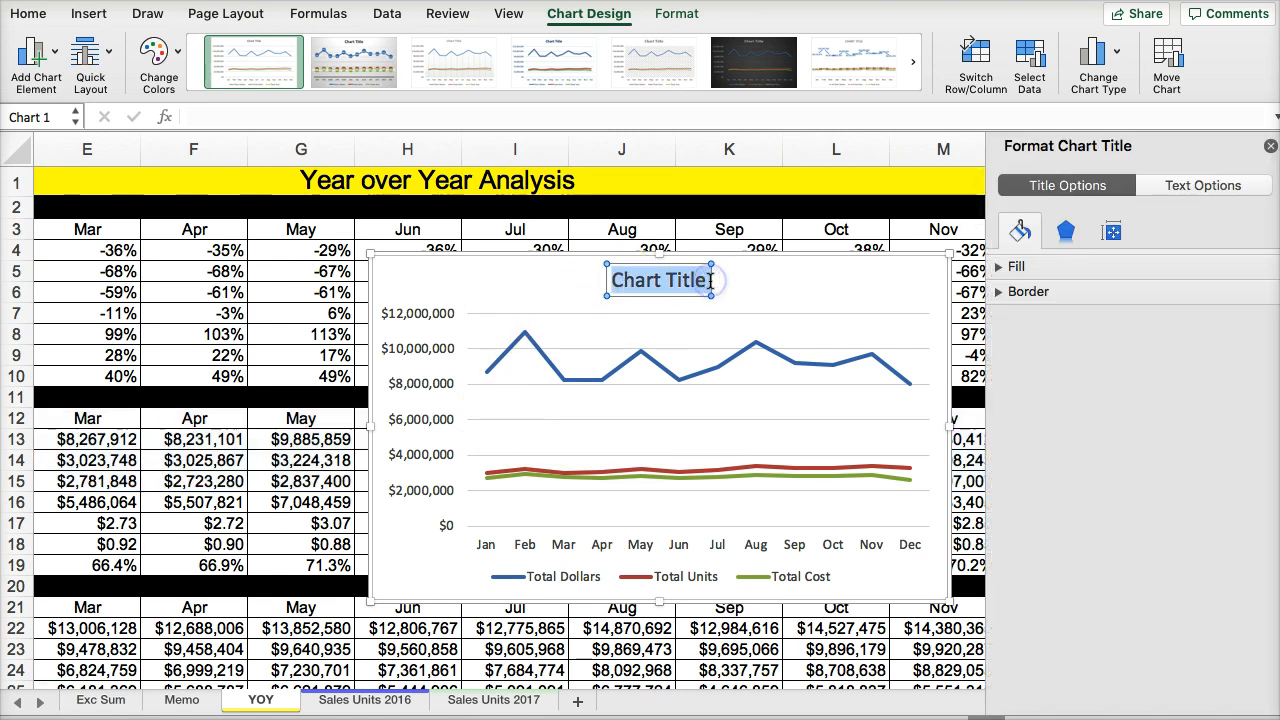
text(2018)
click(641, 304)
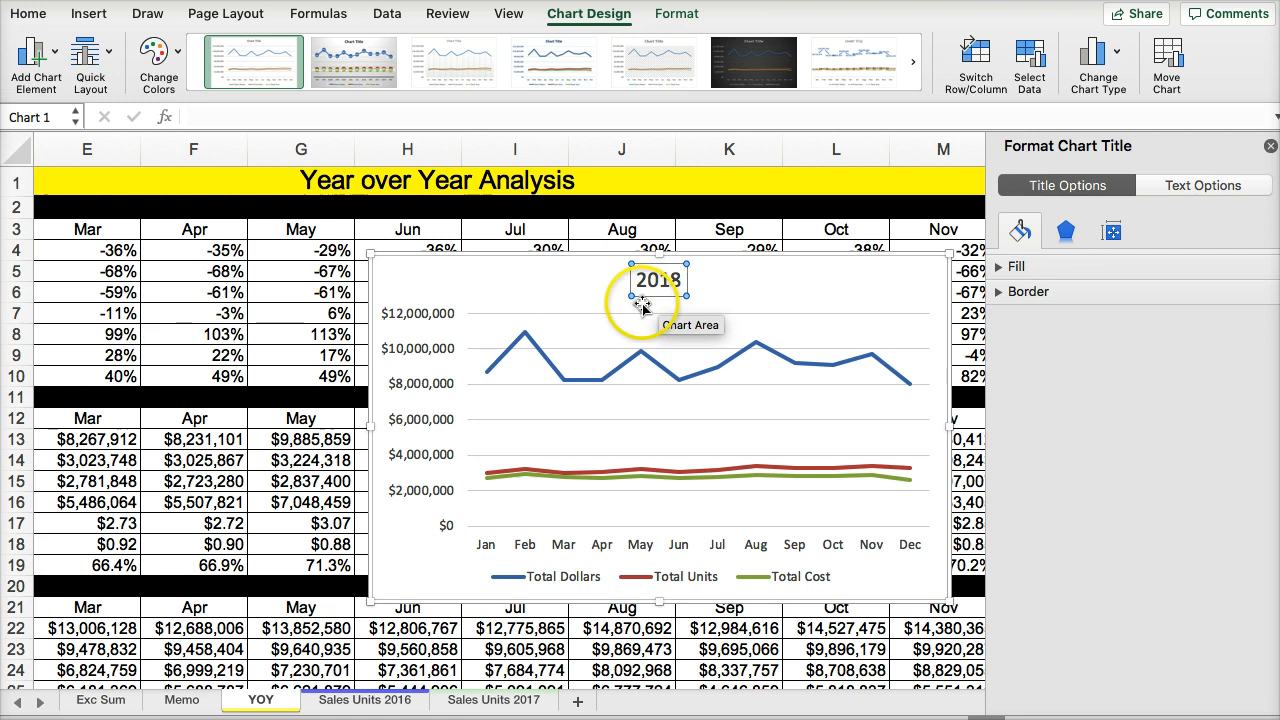
text(7)
click(560, 286)
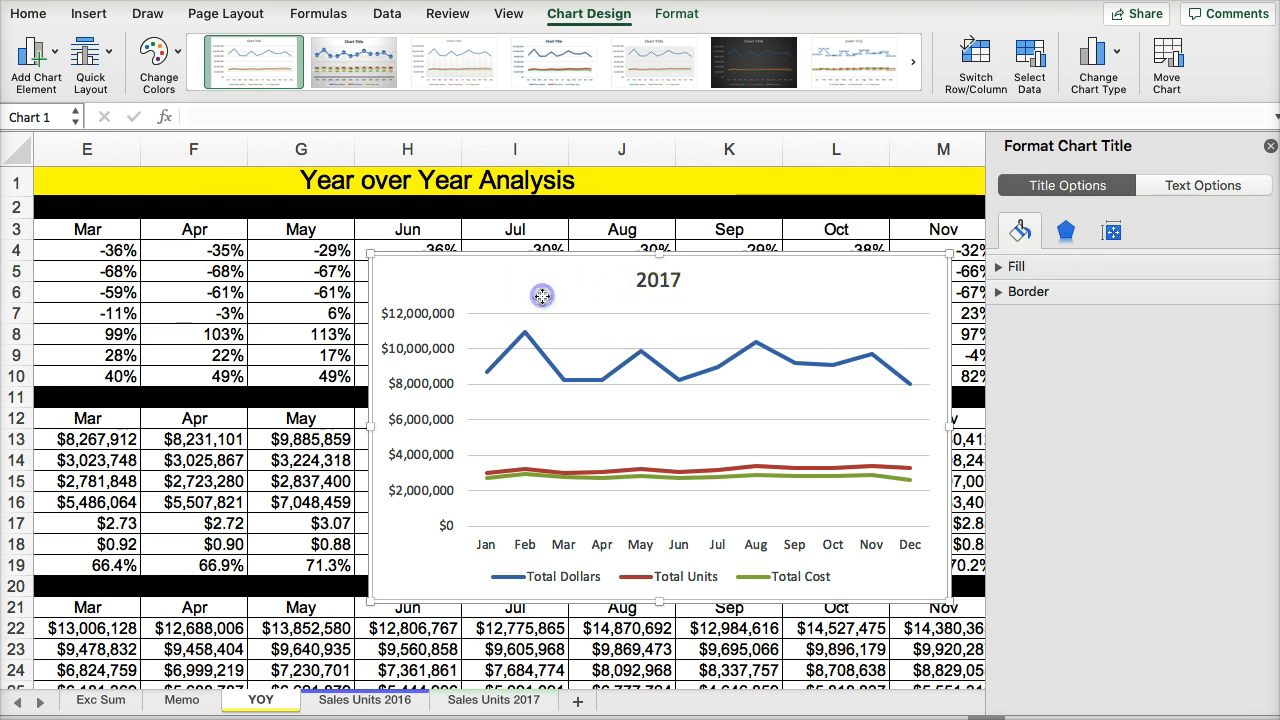
click(578, 370)
- Copy the 2017 chart to the Exc Sum sheet, placing it below the text box at B53
click(490, 285)
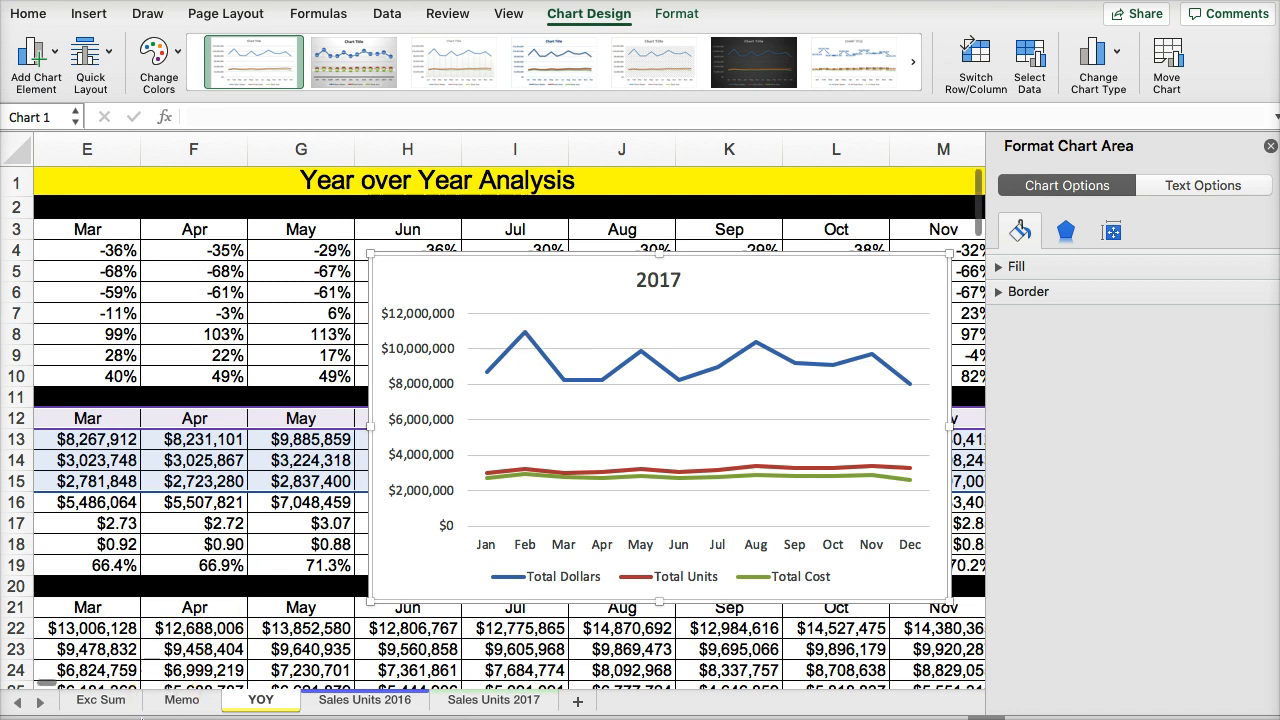
click(100, 699)
click(150, 404)
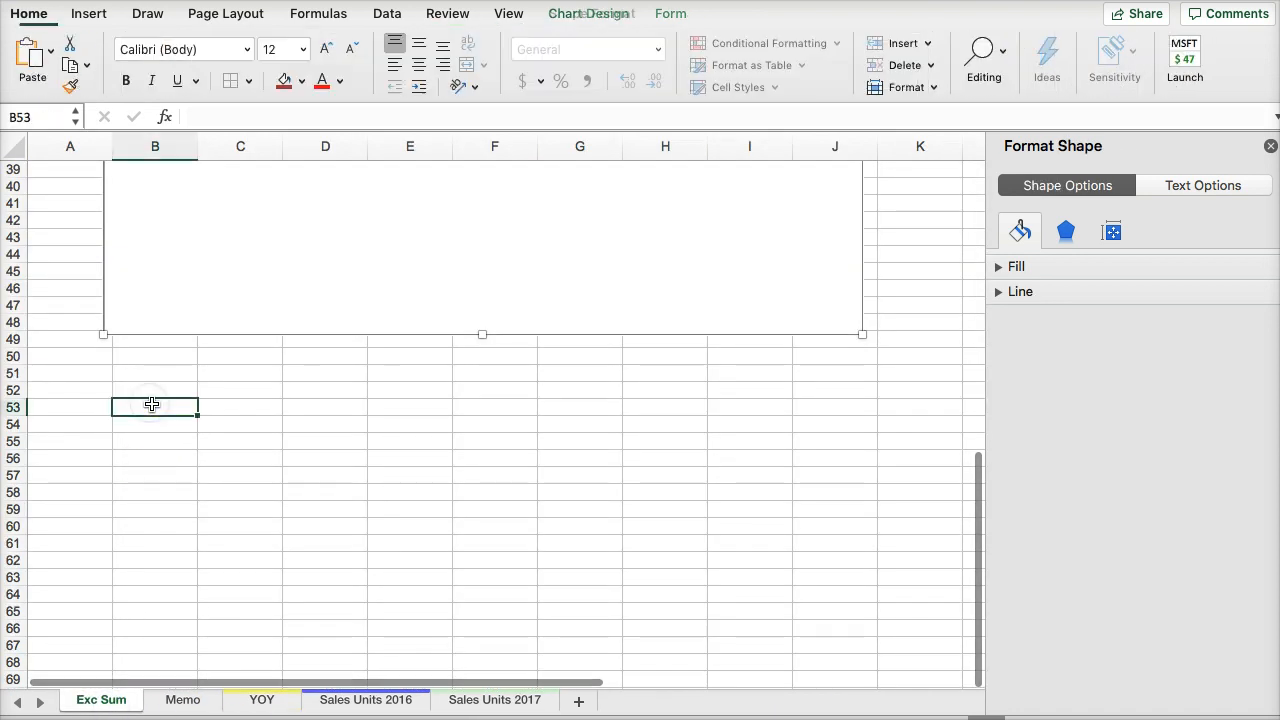
key(super+v)
click(274, 386)
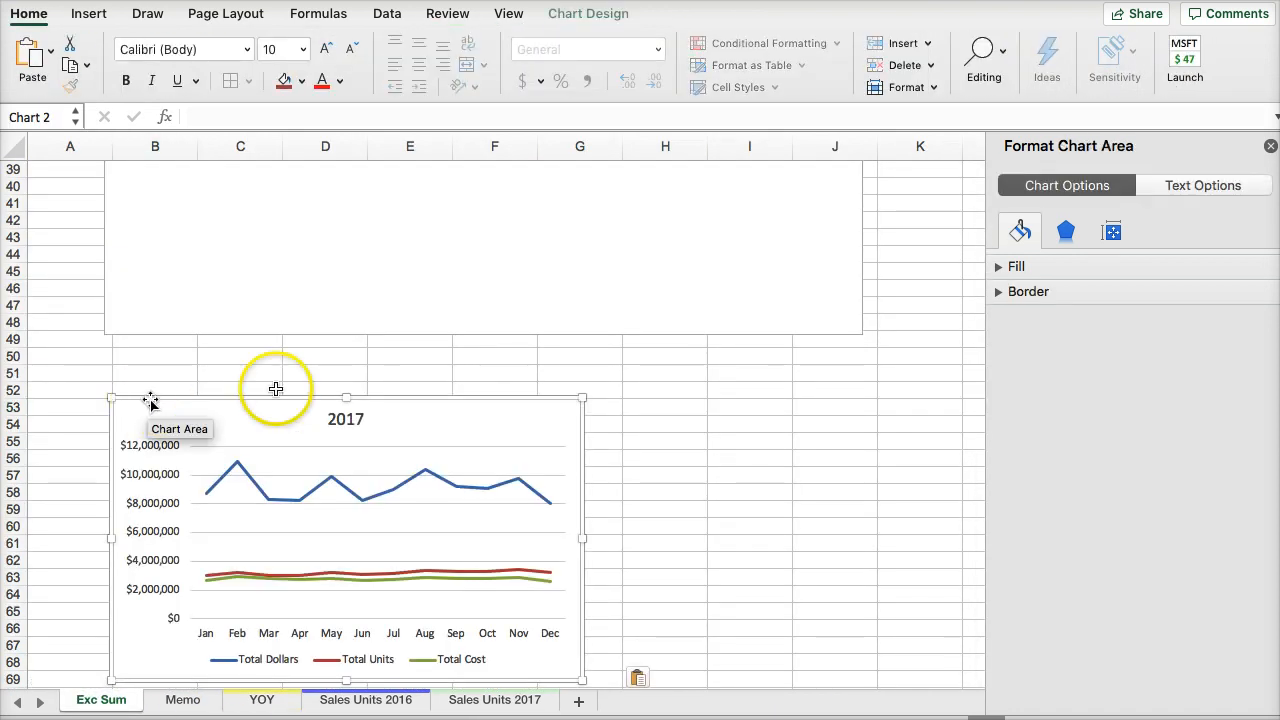
scroll(286, 366, down, 2)
scroll(287, 377, up, 7)
scroll(287, 377, down, 3)
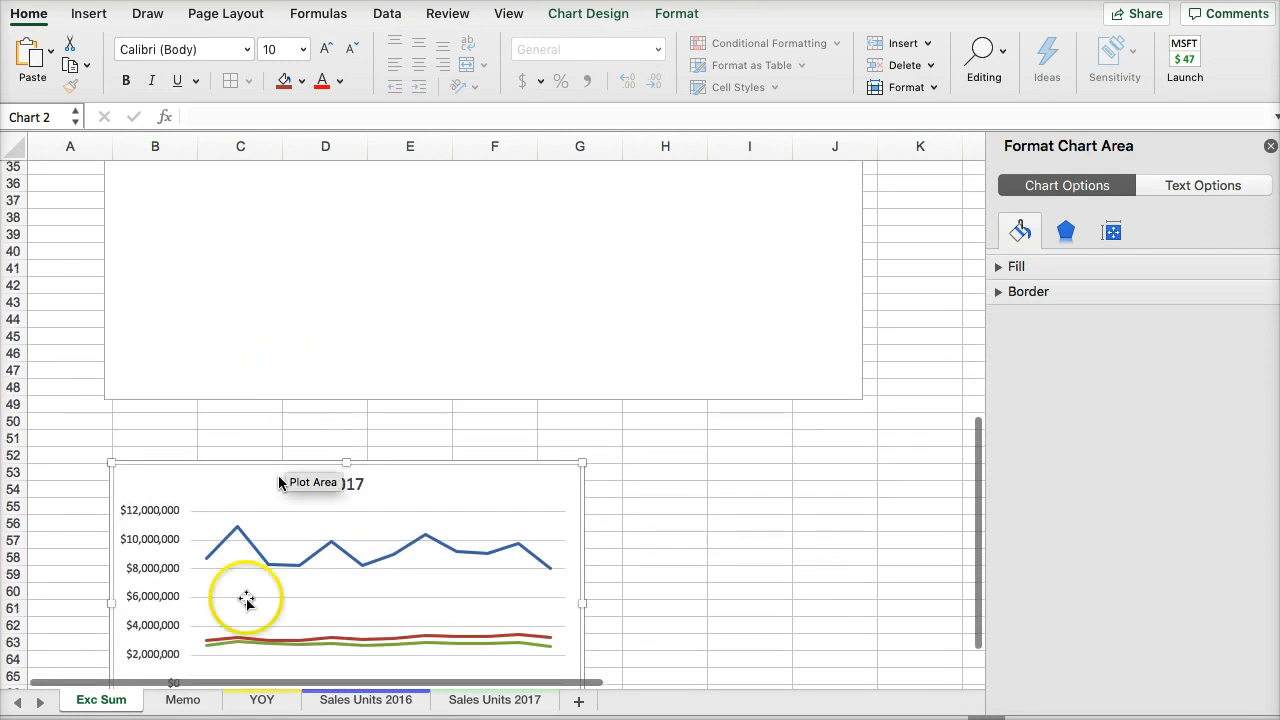
- Move the 2017 chart on the YOY sheet off the data, into the blank area beside the Total Year column
click(284, 699)
scroll(355, 570, down, 2)
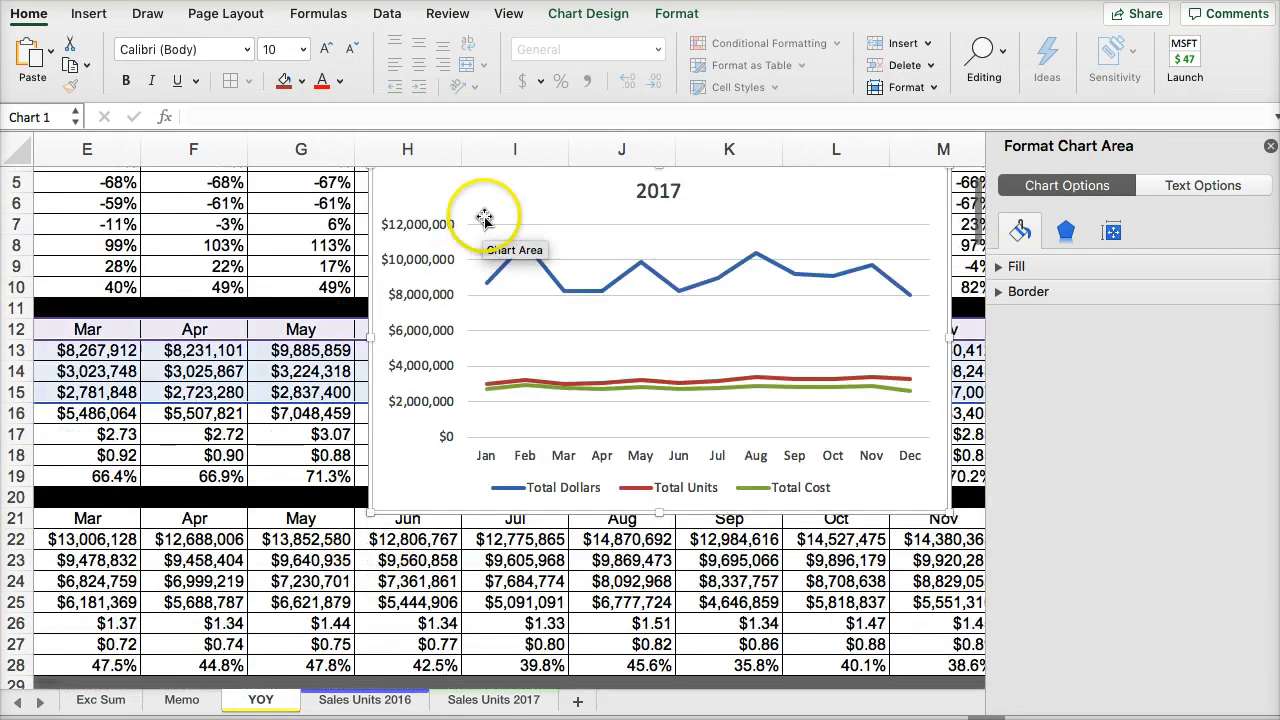
drag(486, 214, 806, 251)
scroll(418, 426, up, 3)
click(634, 608)
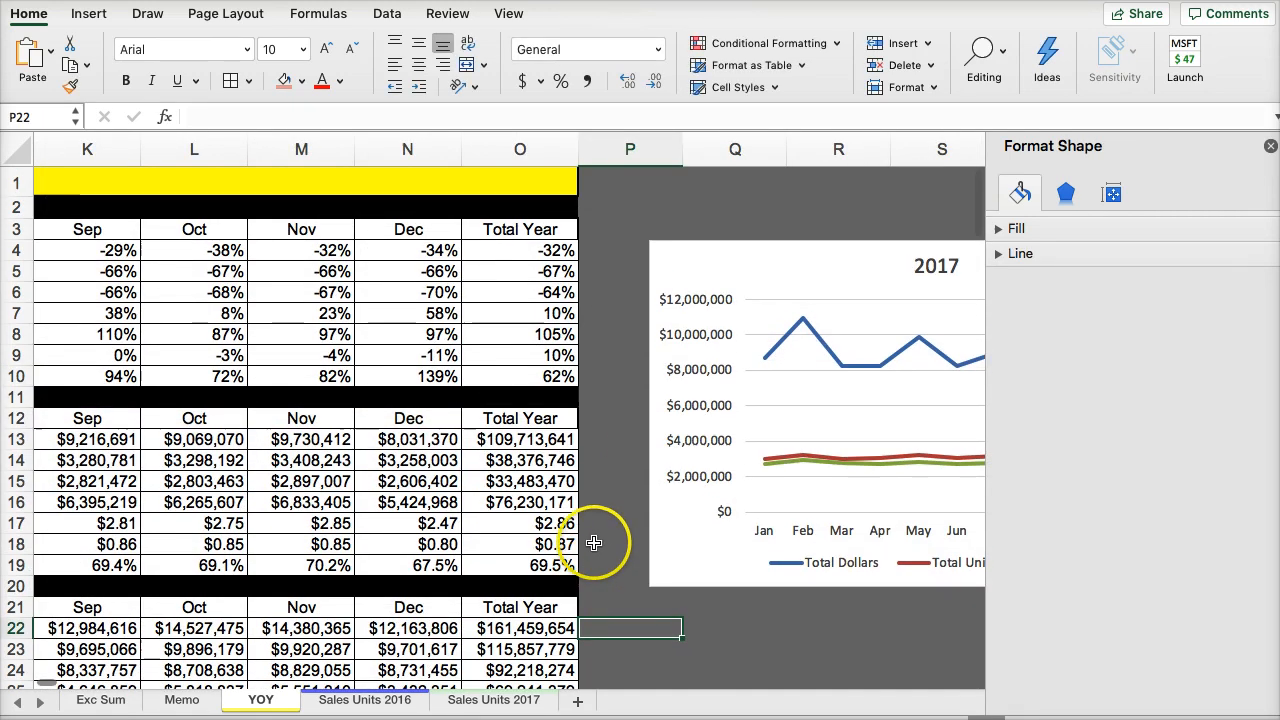
- Insert a line chart with markers from the 2016 Total Dollars, Total Units and Total Cost for January through December
scroll(595, 543, down, 3)
drag(430, 534, 101, 459)
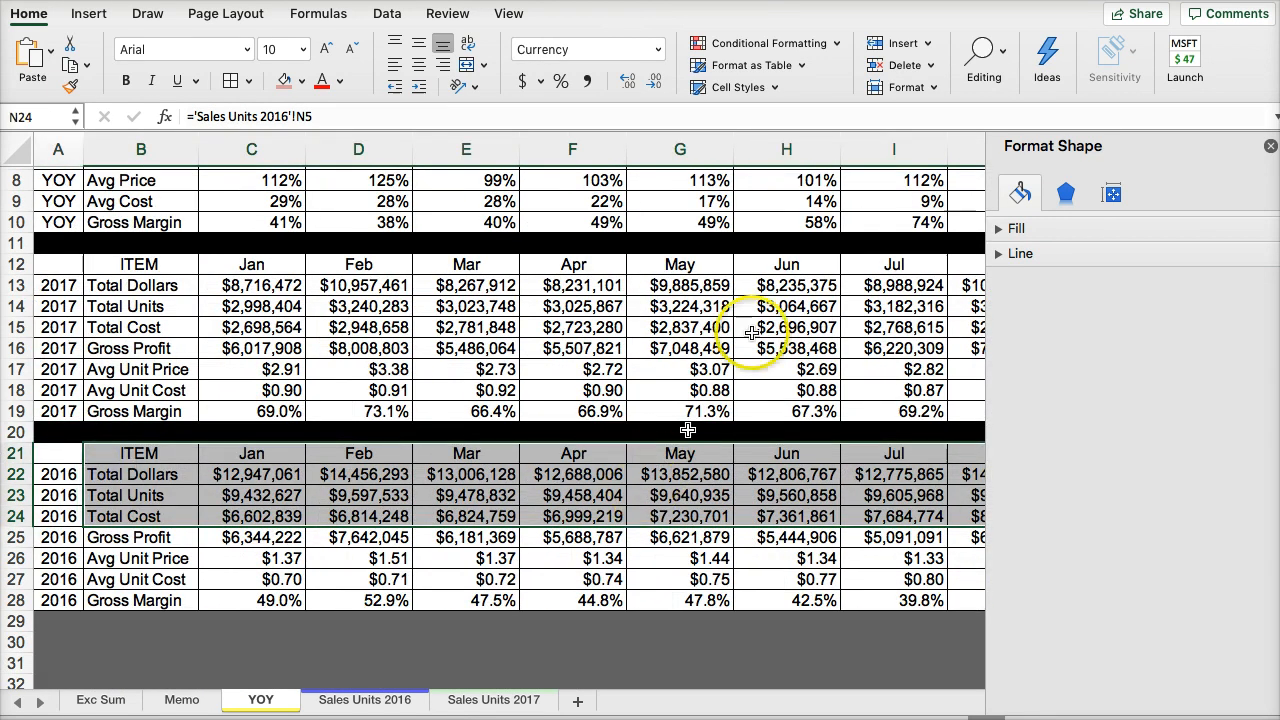
click(89, 14)
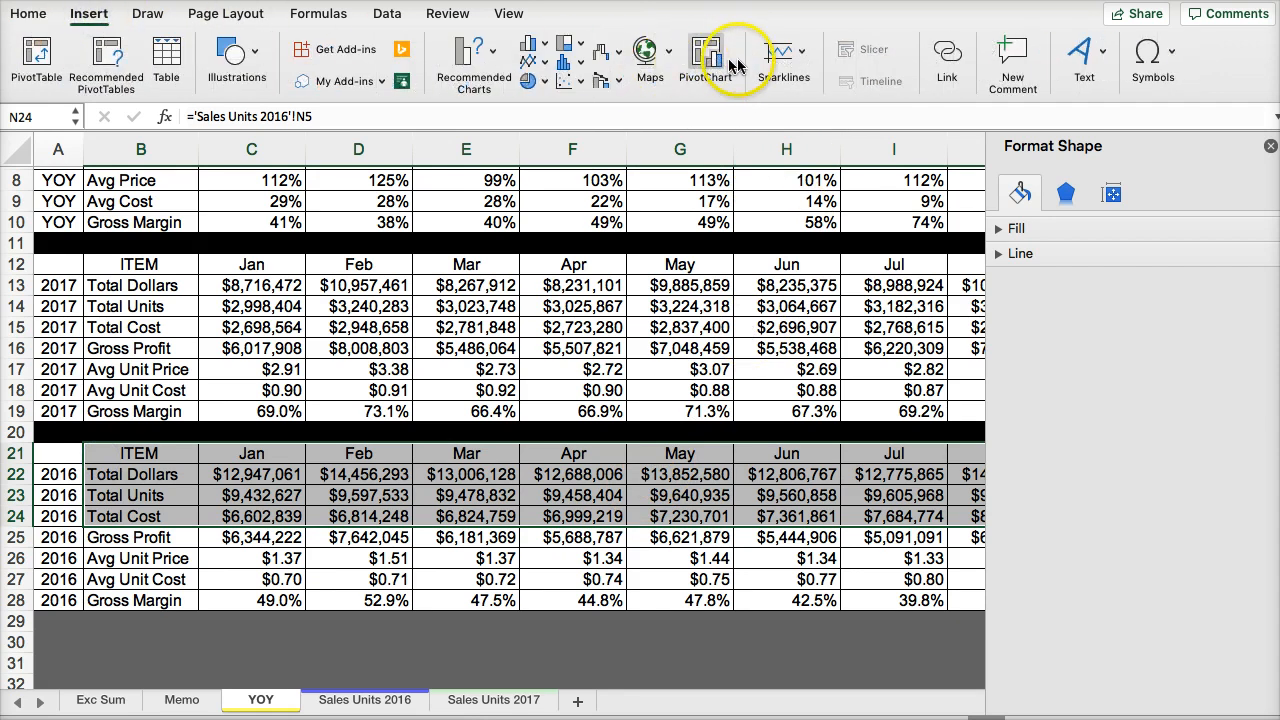
click(532, 66)
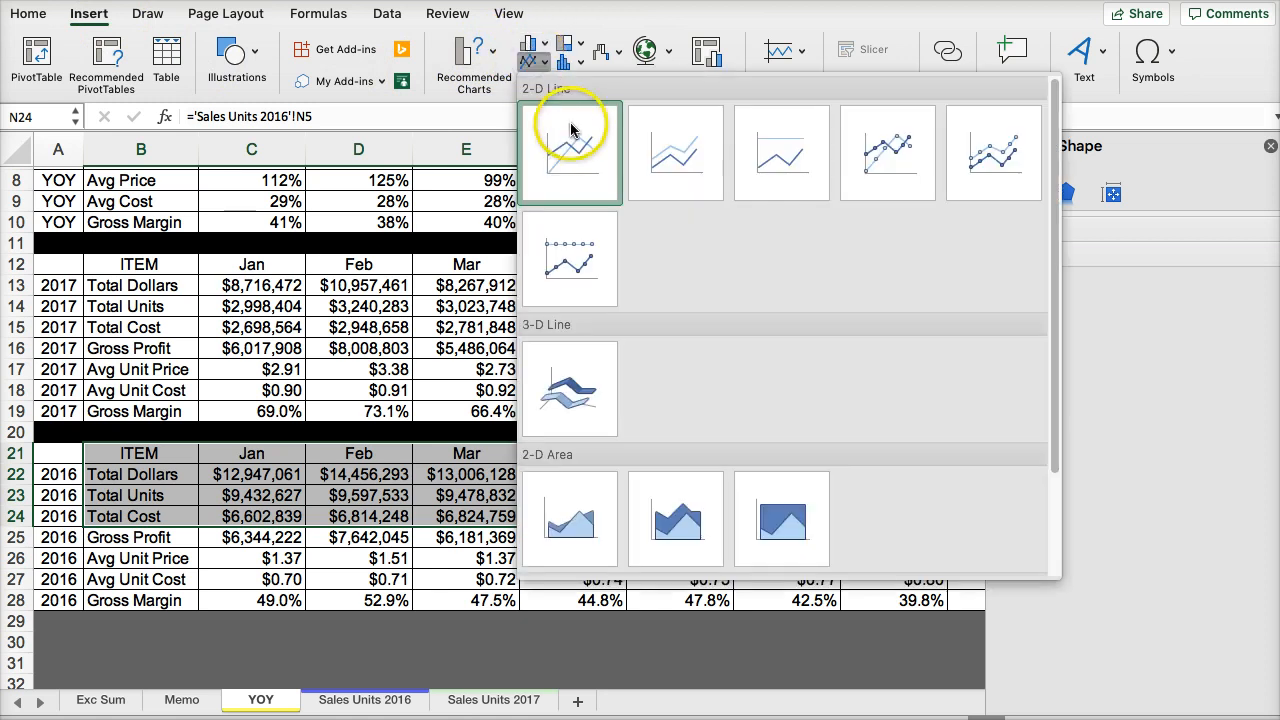
click(890, 165)
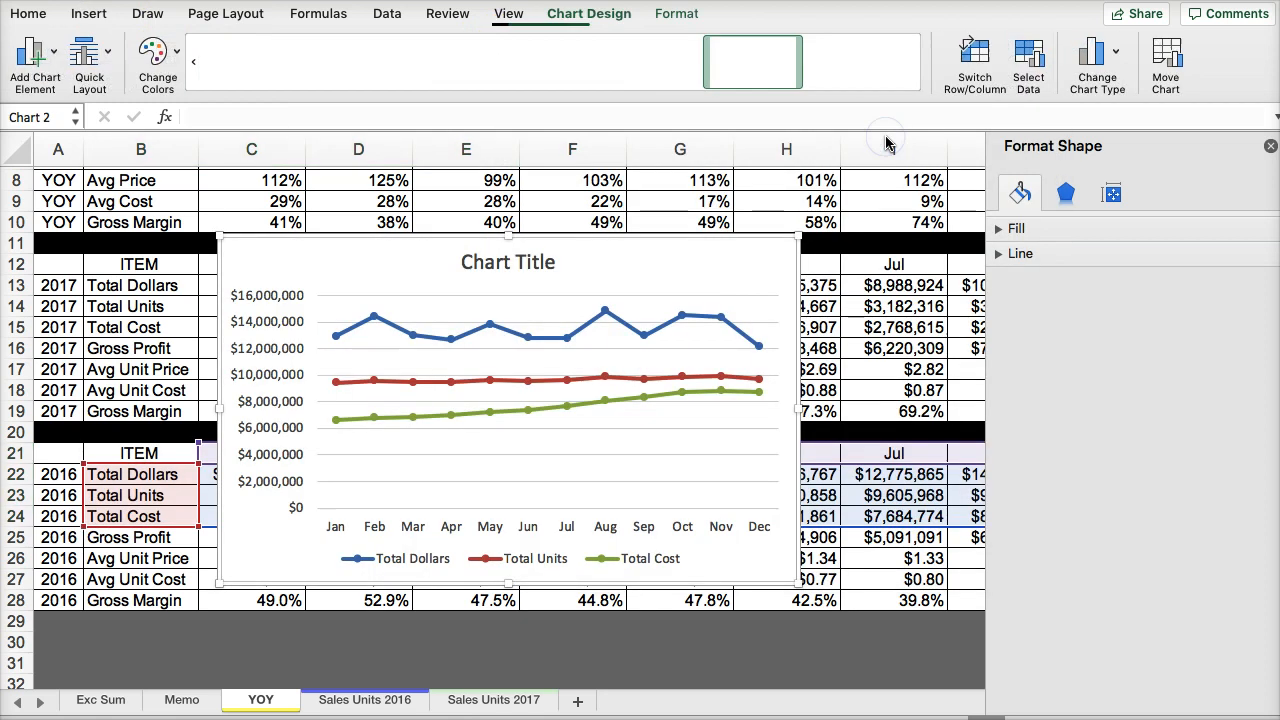
- Change the title of the chart with markers to "2016"
click(498, 264)
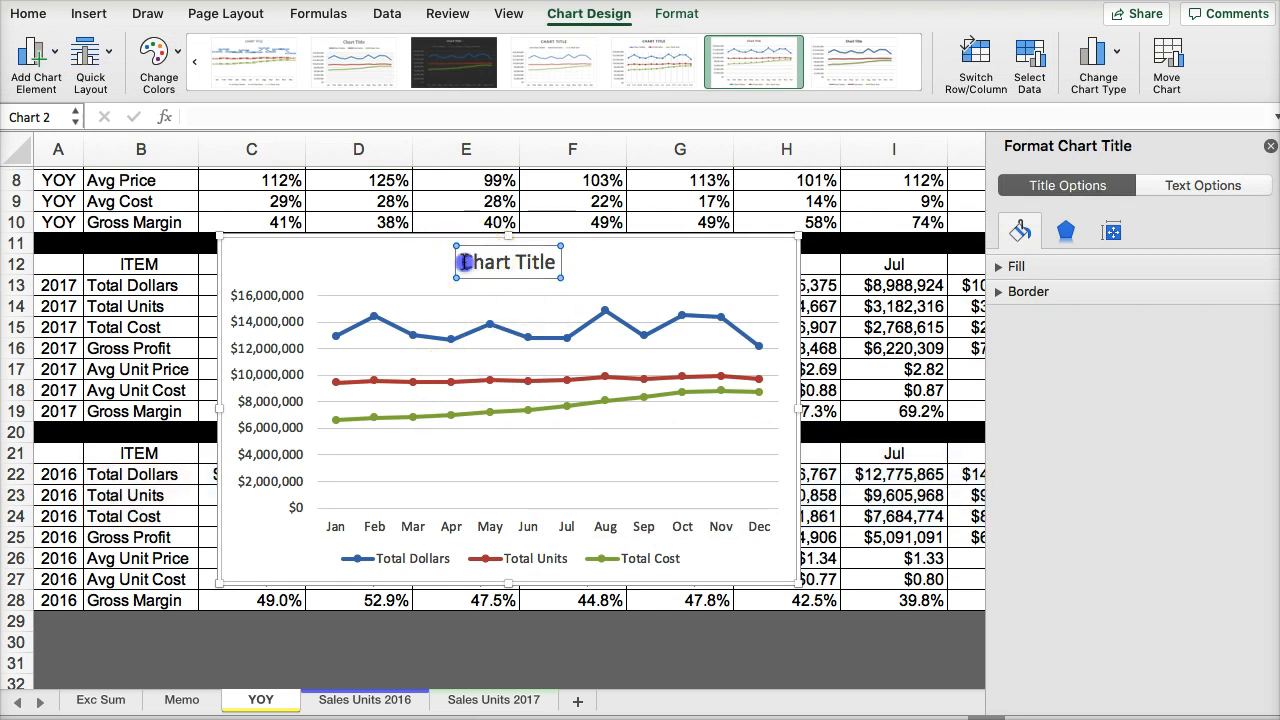
click(462, 262)
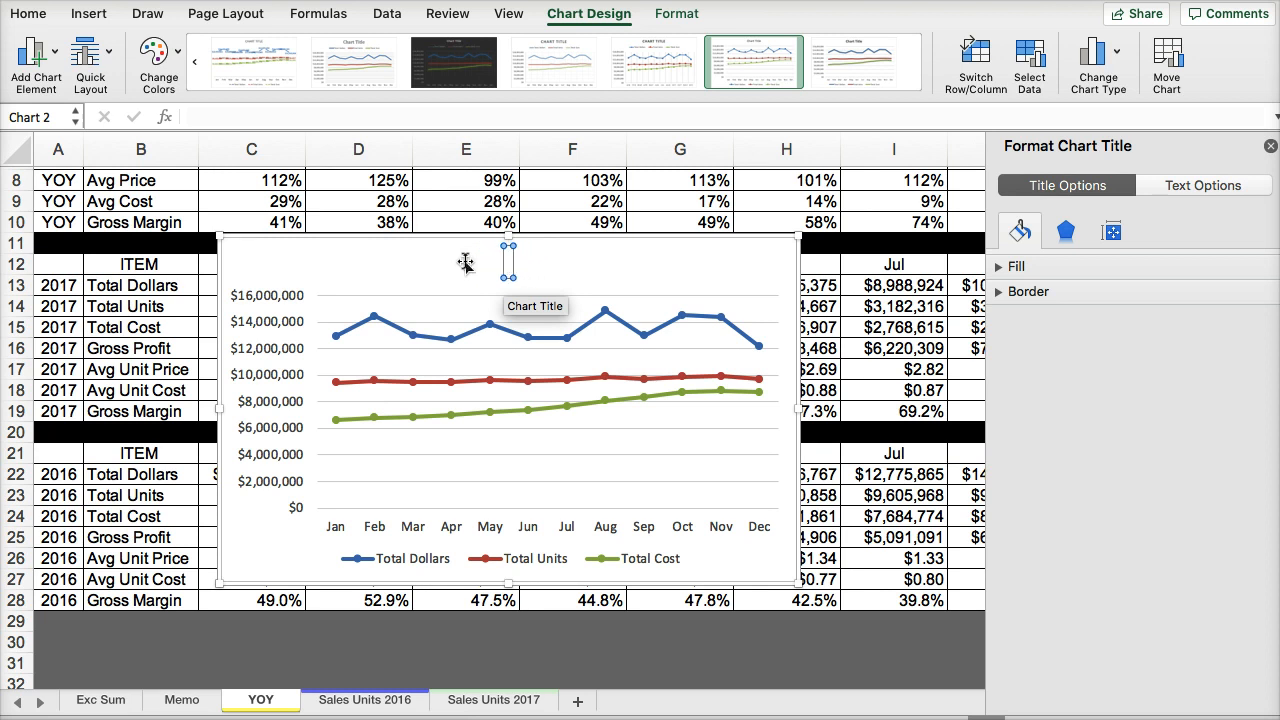
text(2016)
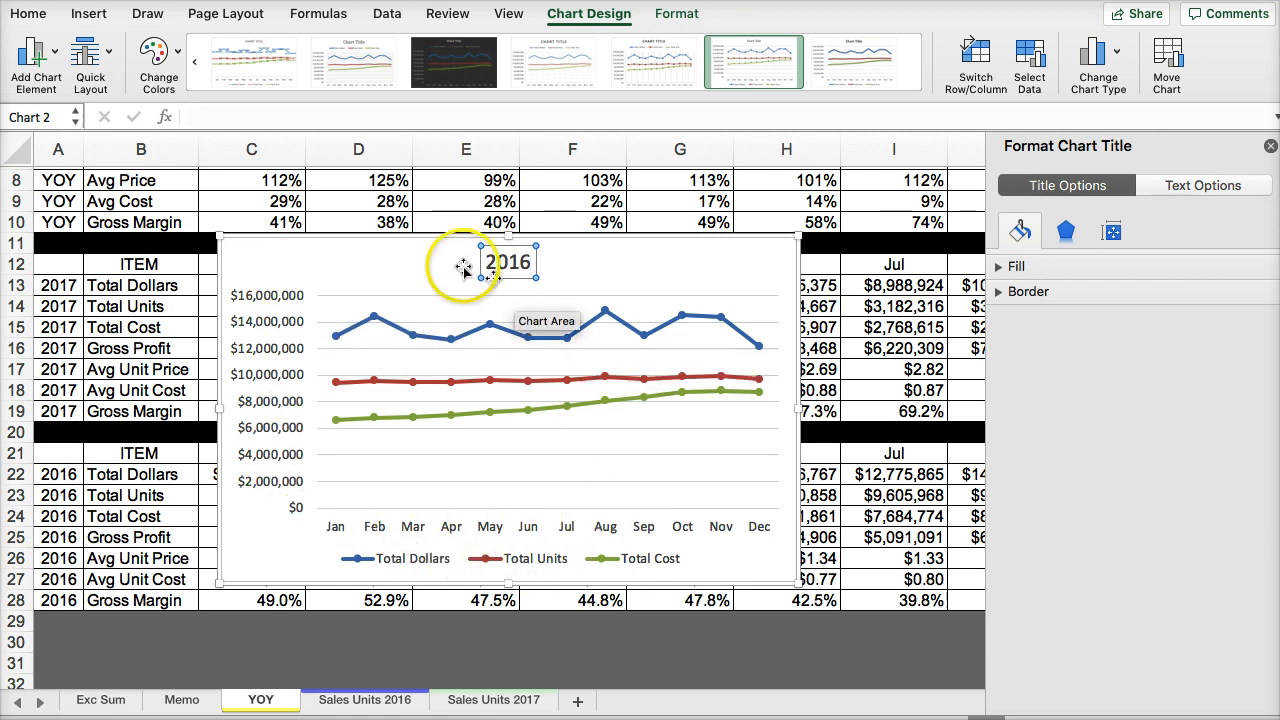
- Copy the 2016 chart to the Exc Sum sheet, placing it beside the 2017 chart from column H
click(398, 263)
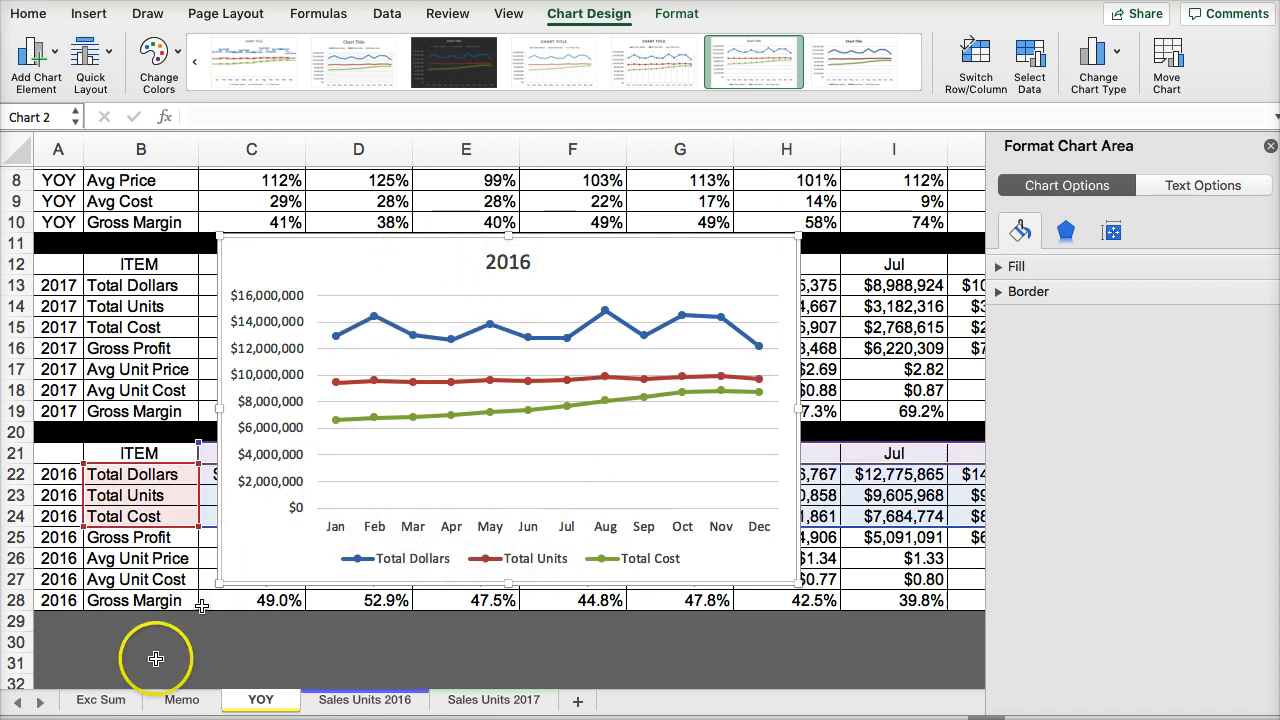
click(101, 699)
scroll(671, 486, down, 3)
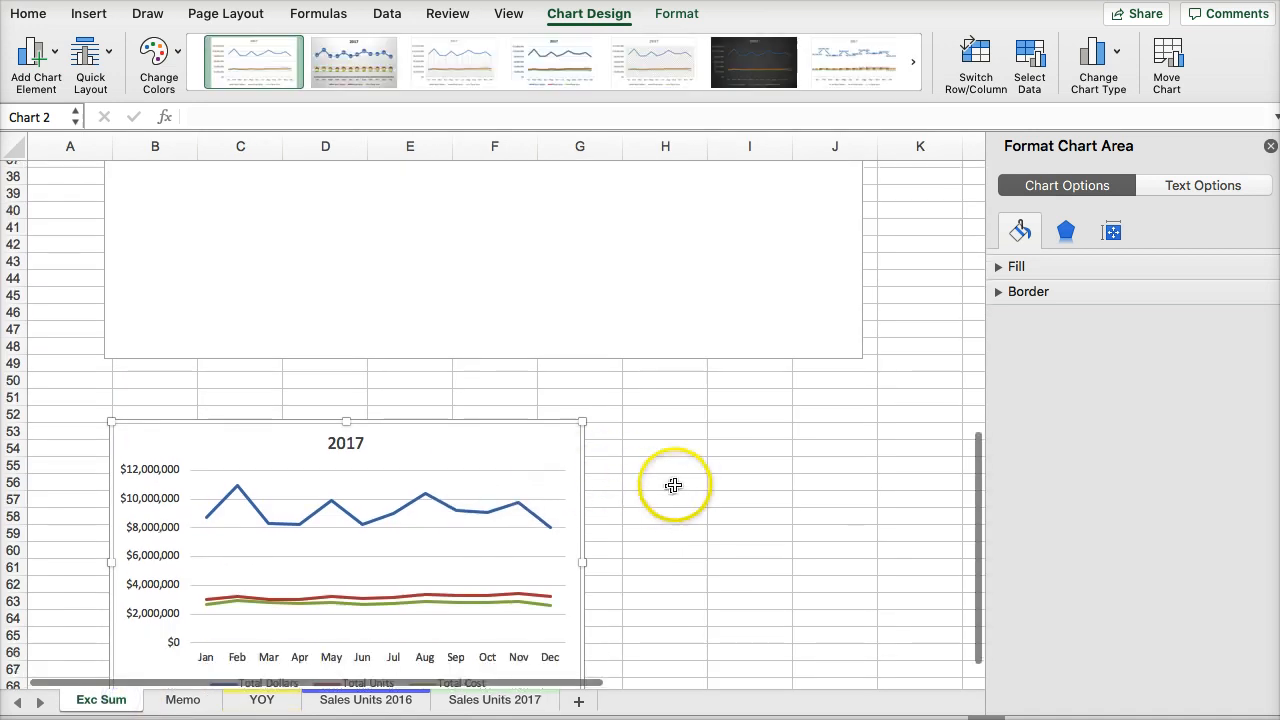
click(671, 415)
click(669, 424)
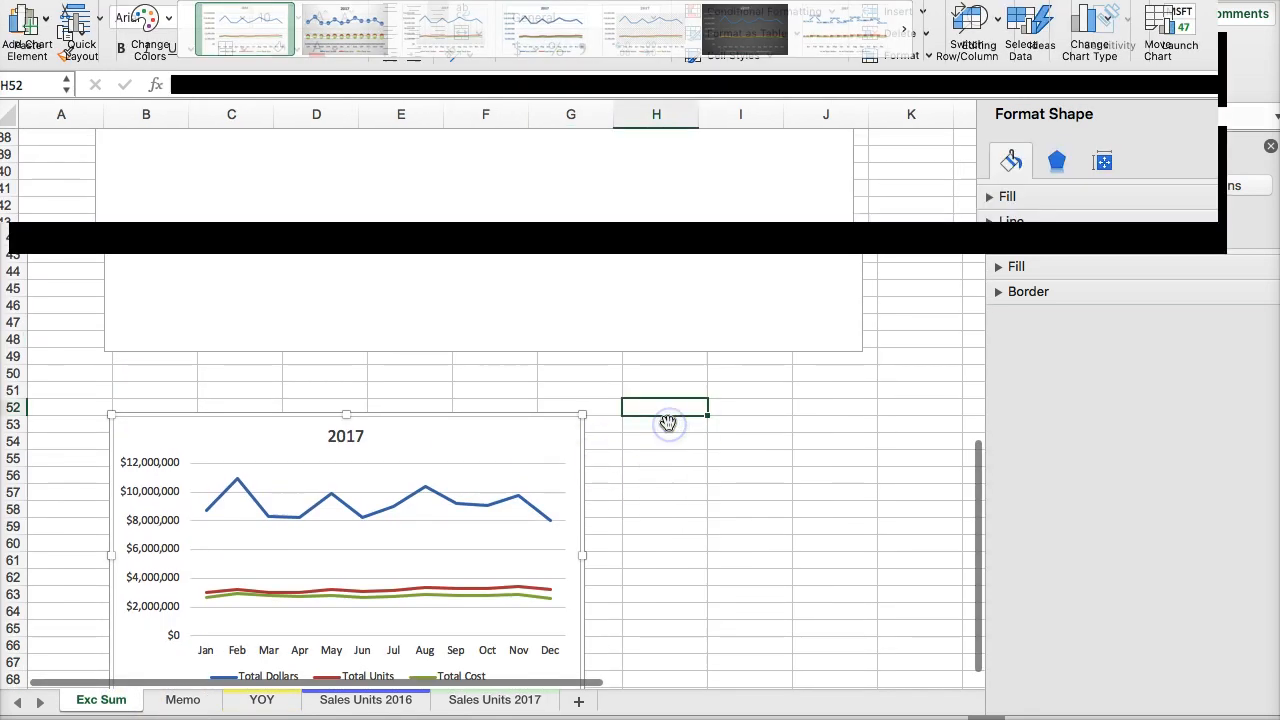
key(super+v)
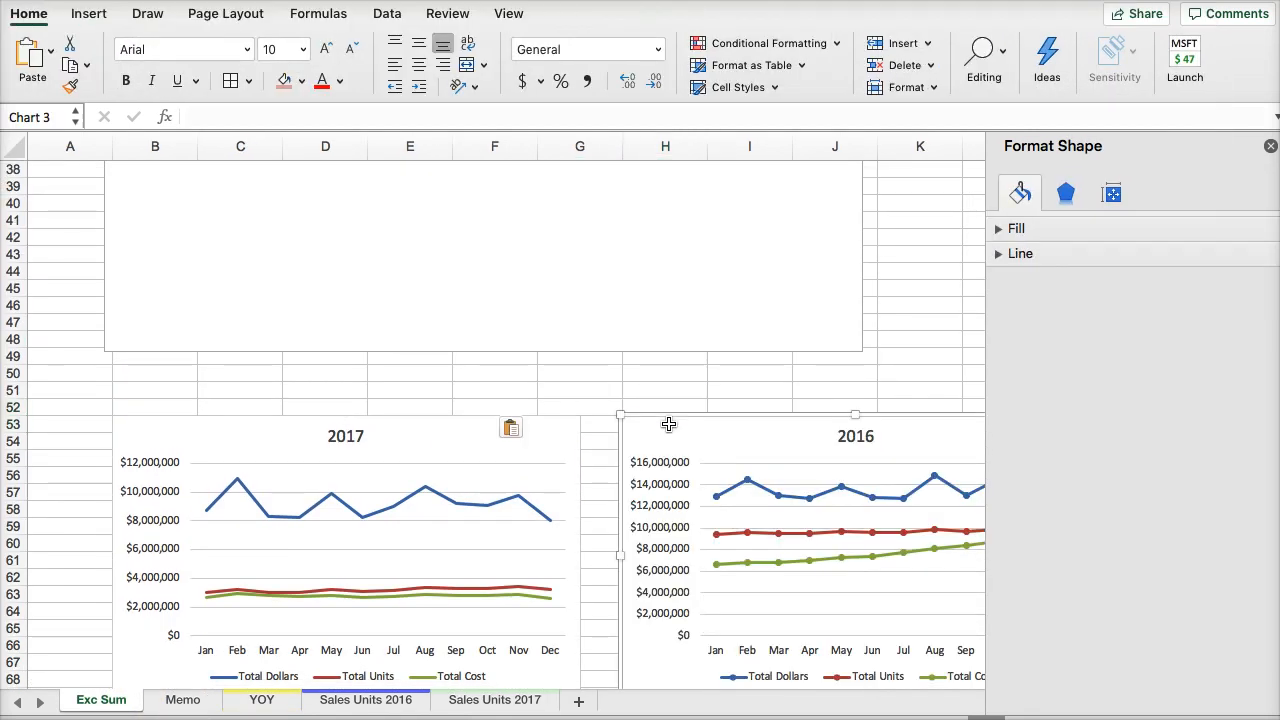
- Move the 2016 chart on the YOY sheet into the blank area below the 2016 block and close the formatting pane
click(333, 697)
click(261, 702)
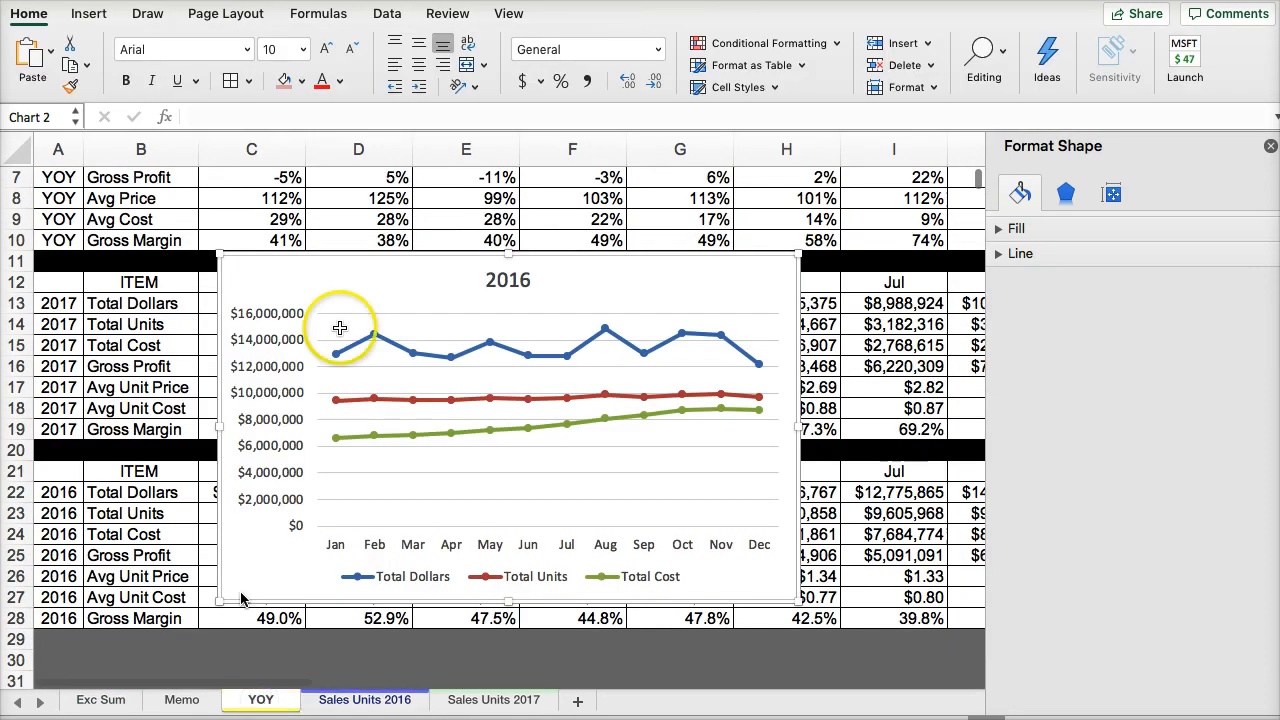
drag(340, 328, 277, 457)
scroll(277, 457, up, 5)
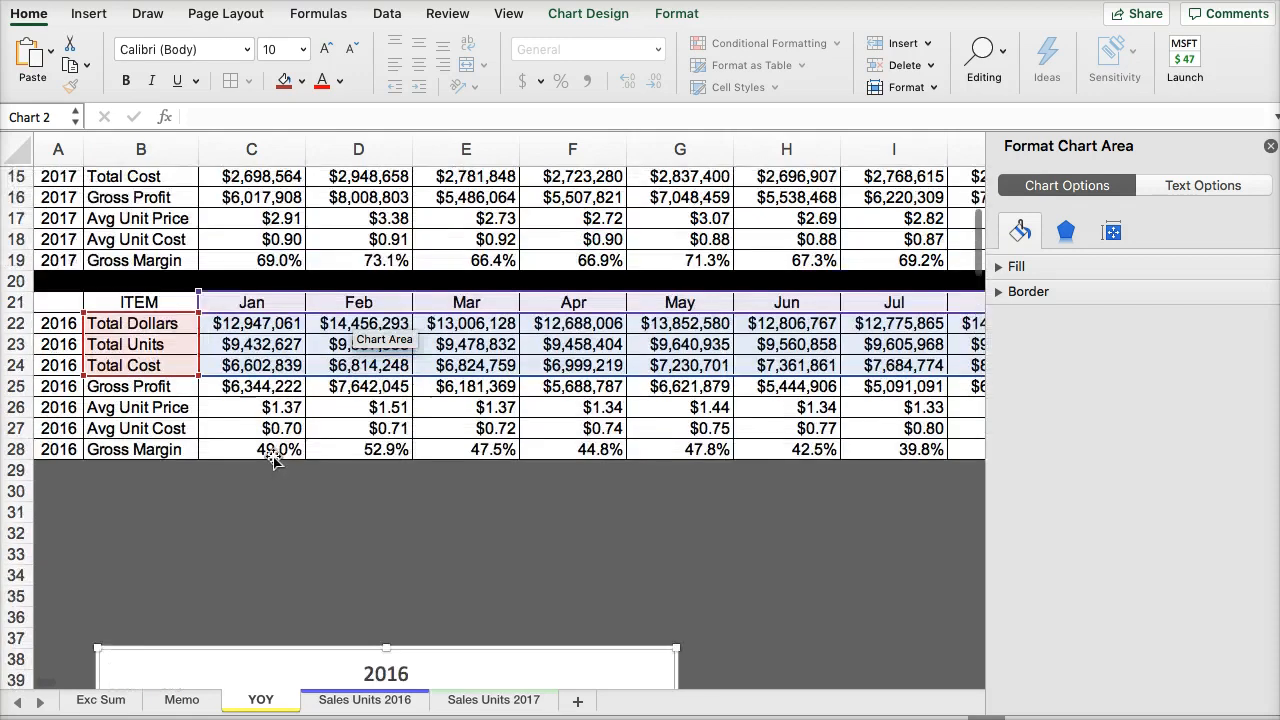
scroll(157, 529, up, 3)
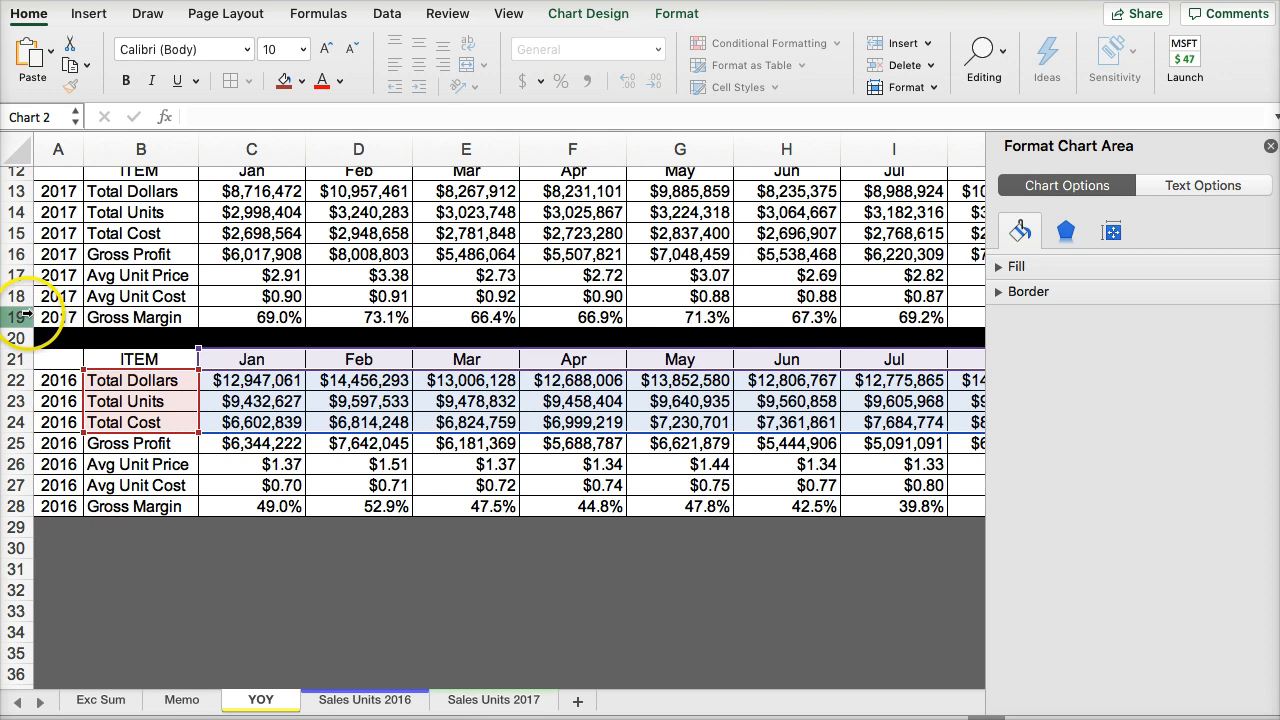
click(59, 316)
click(600, 330)
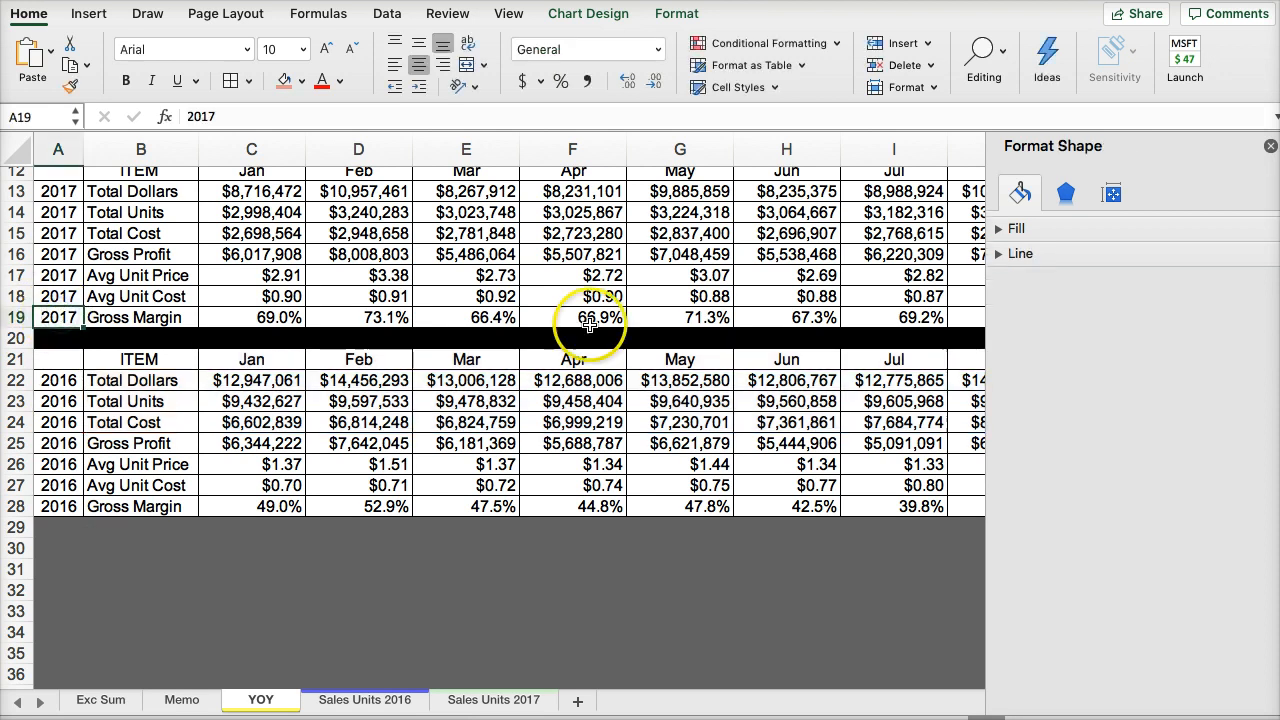
click(1269, 147)
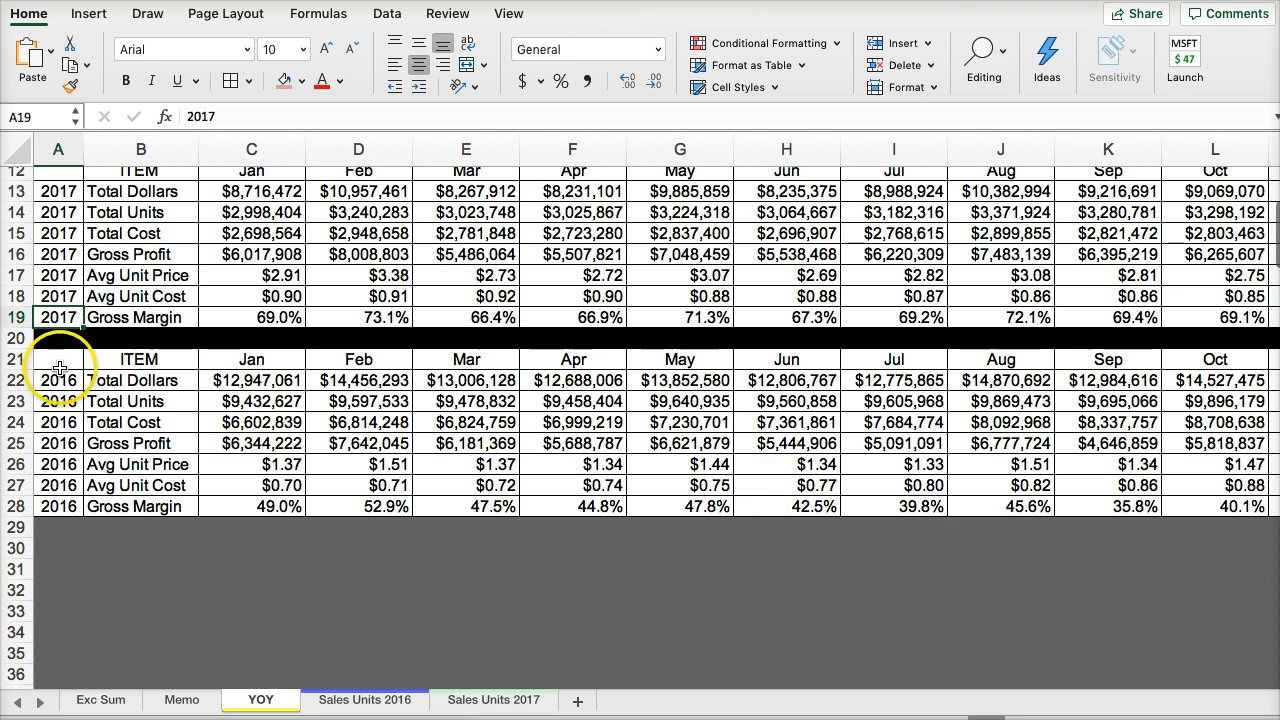
- Copy the 2016 Gross Margin row into row 33 of the YOY sheet as values and number formats
click(17, 507)
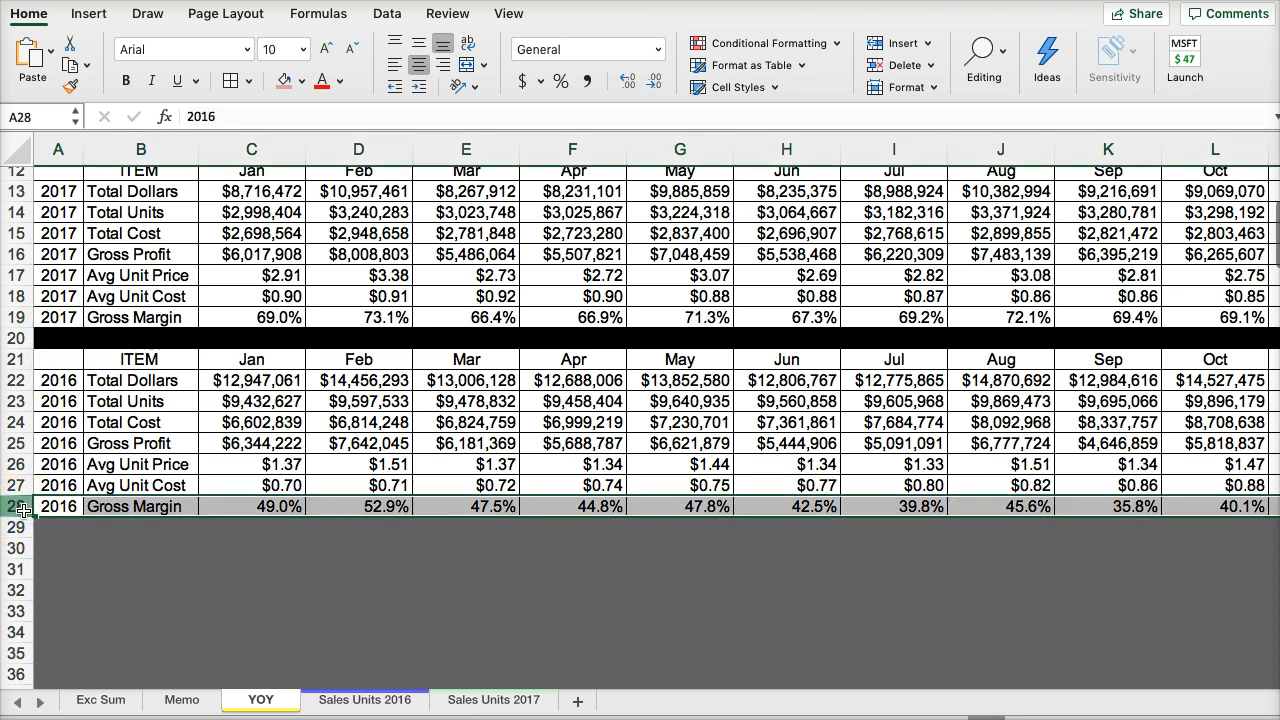
key(super+c)
click(53, 610)
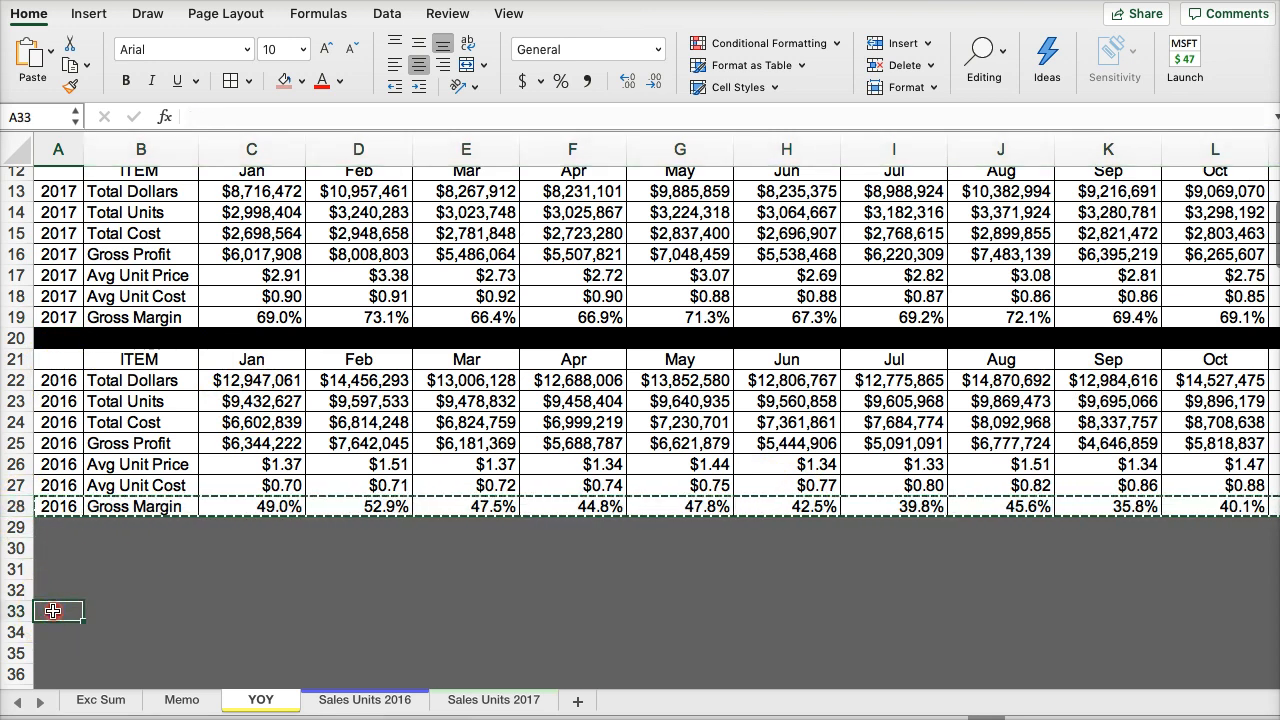
right_click(53, 610)
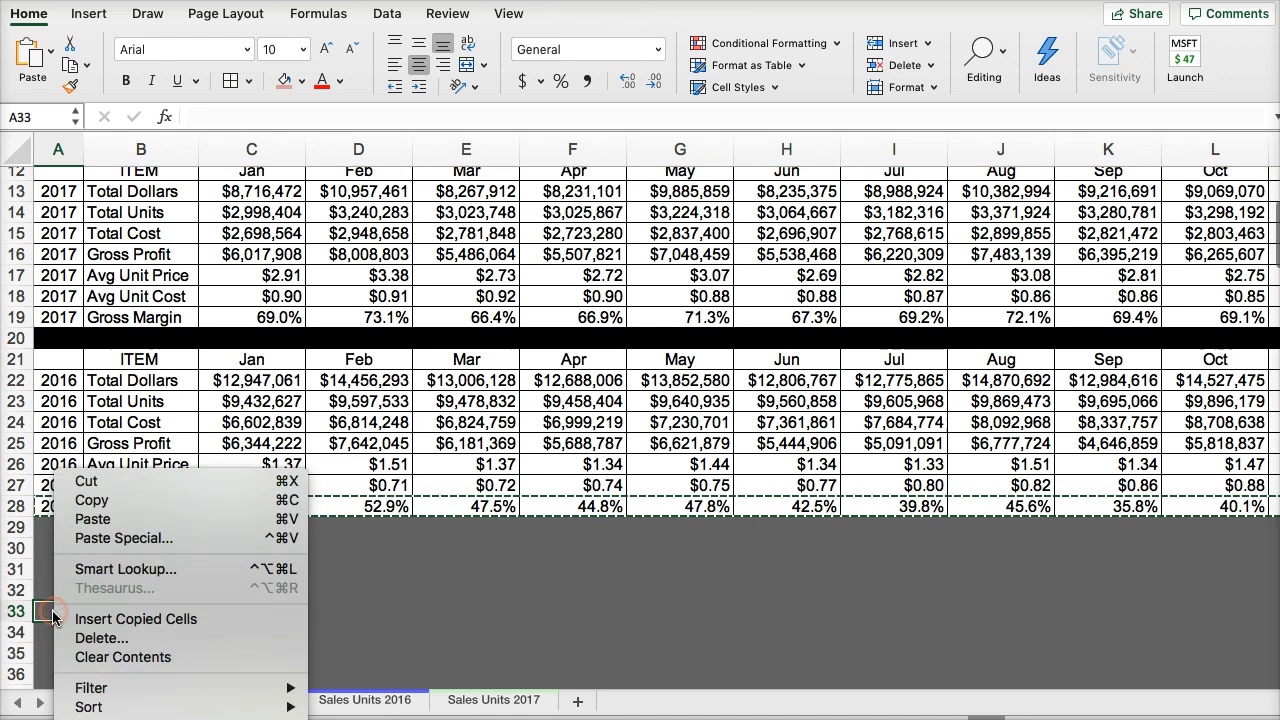
click(90, 538)
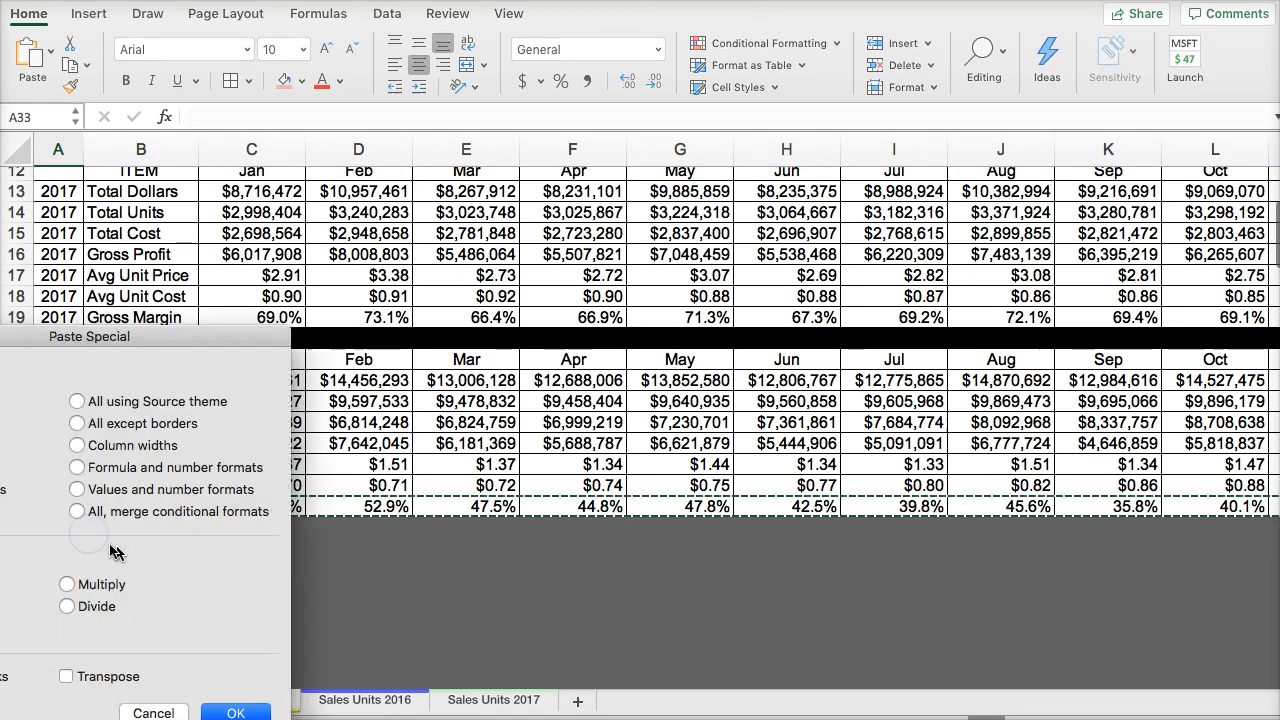
click(77, 489)
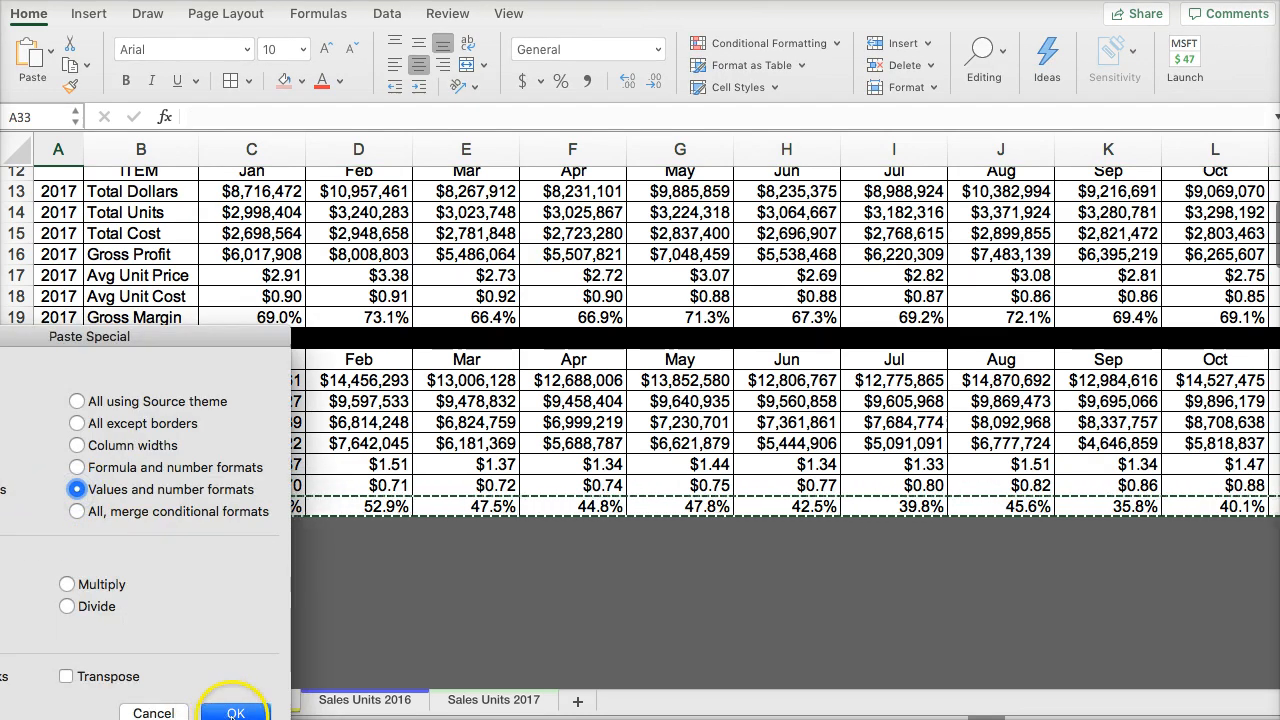
click(234, 712)
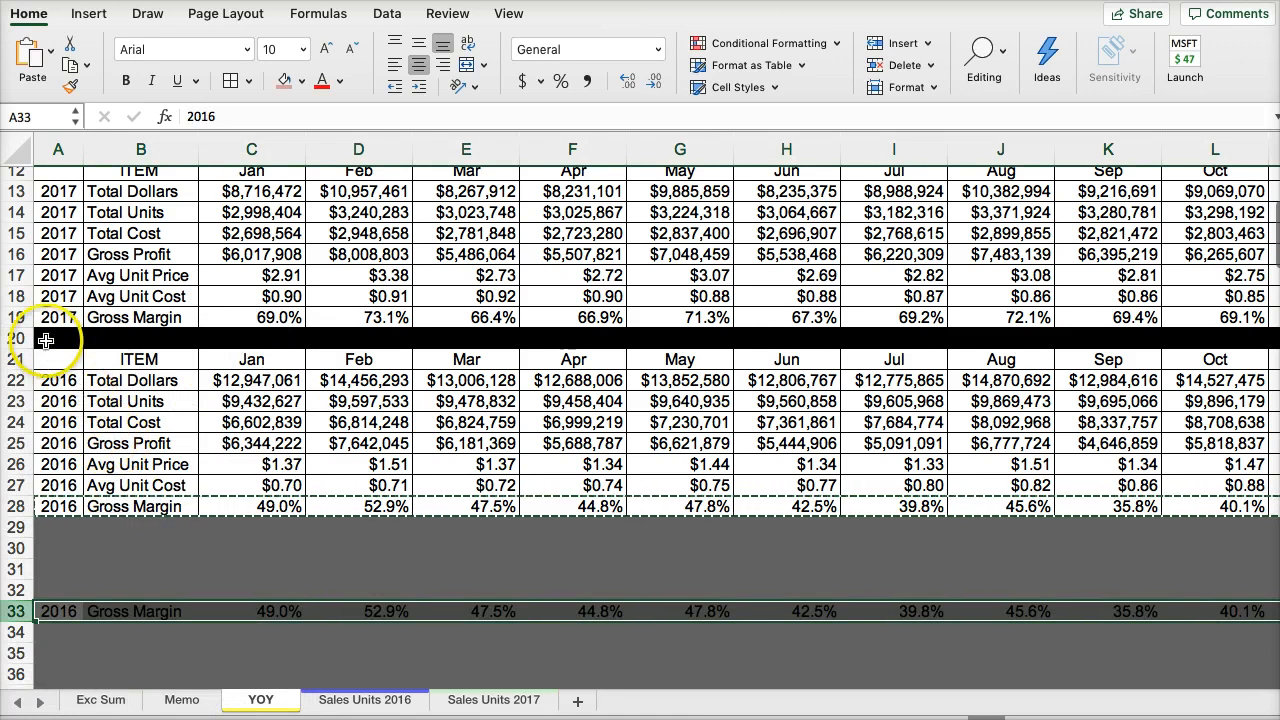
- Copy the 2017 Gross Margin row into row 32 as values and number formats
click(20, 317)
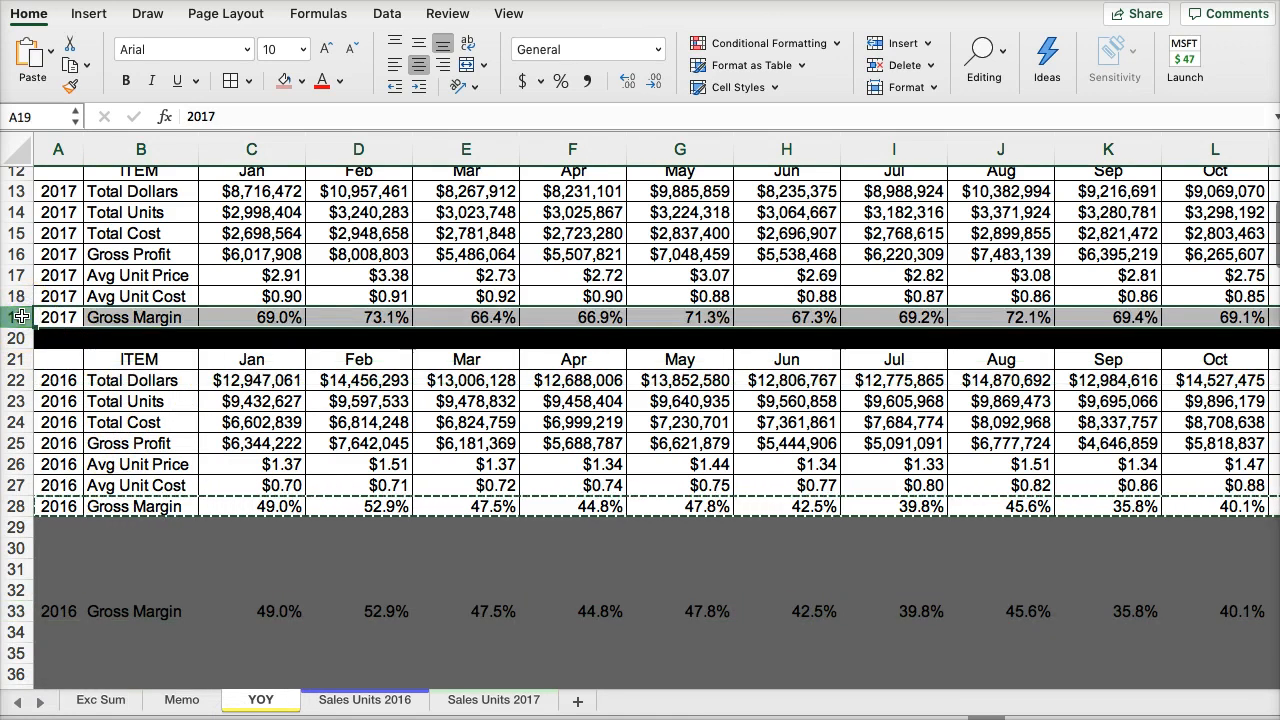
key(super+c)
click(13, 588)
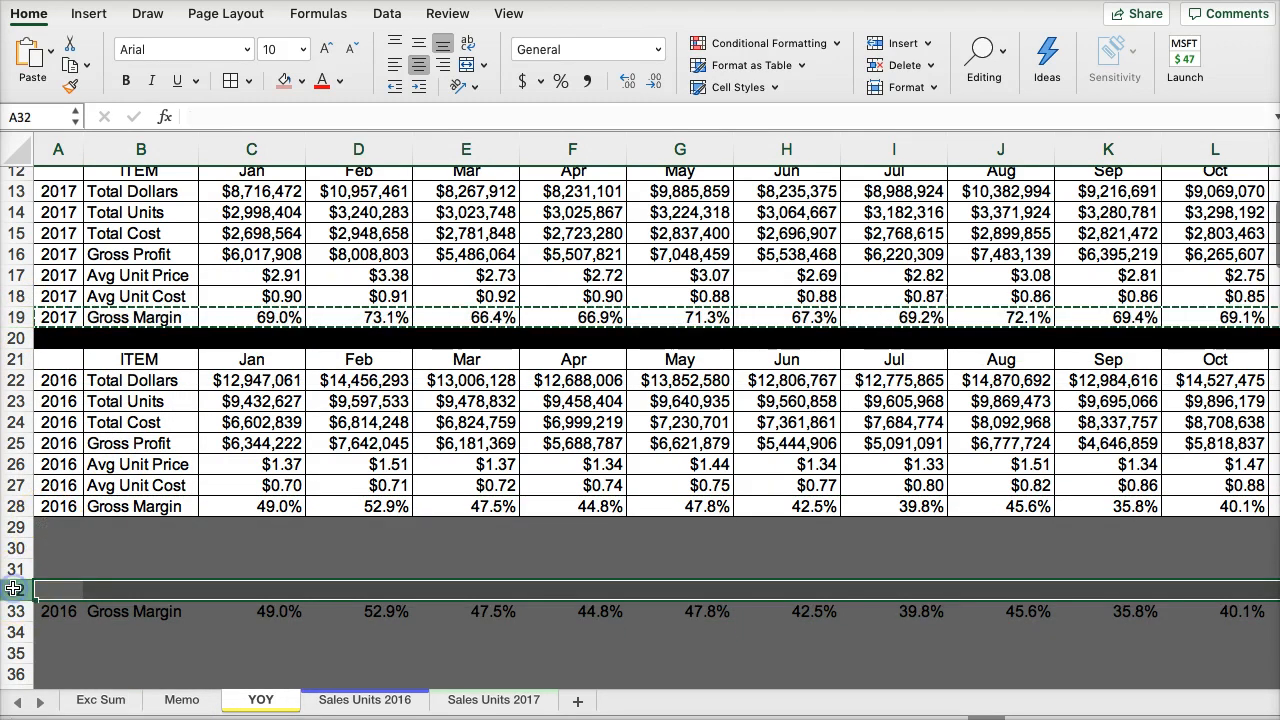
right_click(17, 590)
click(60, 654)
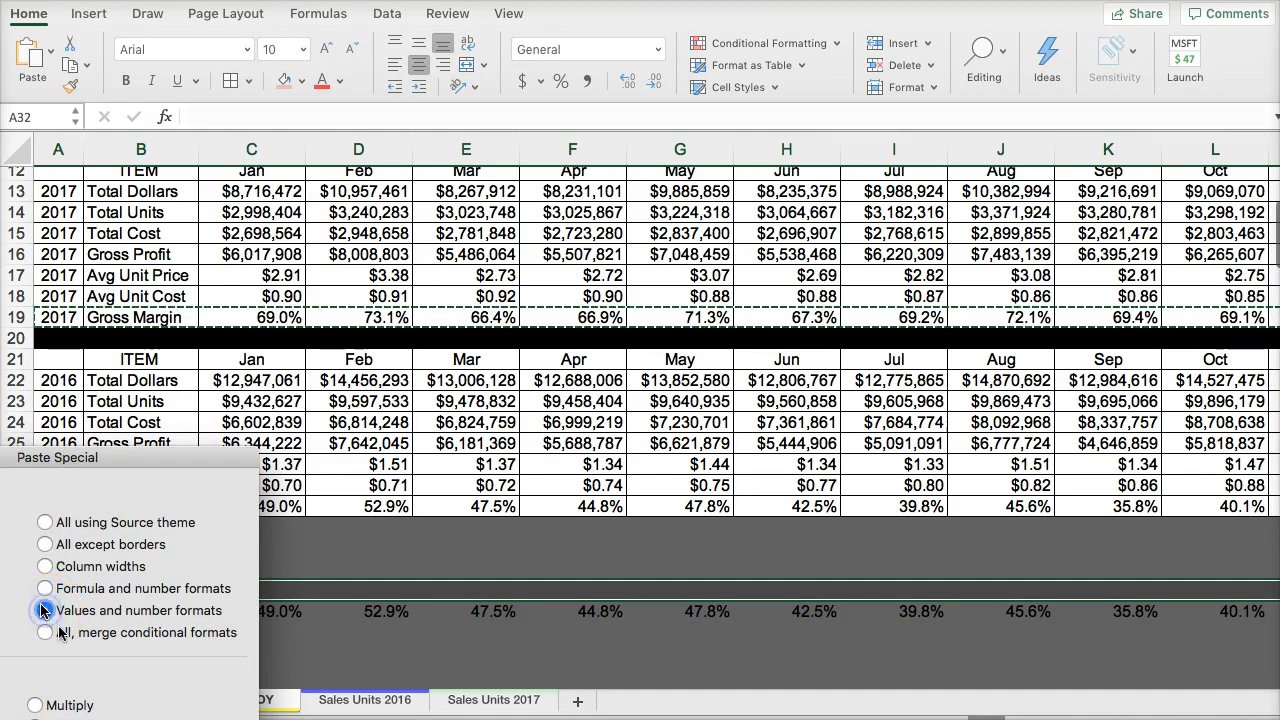
key(Return)
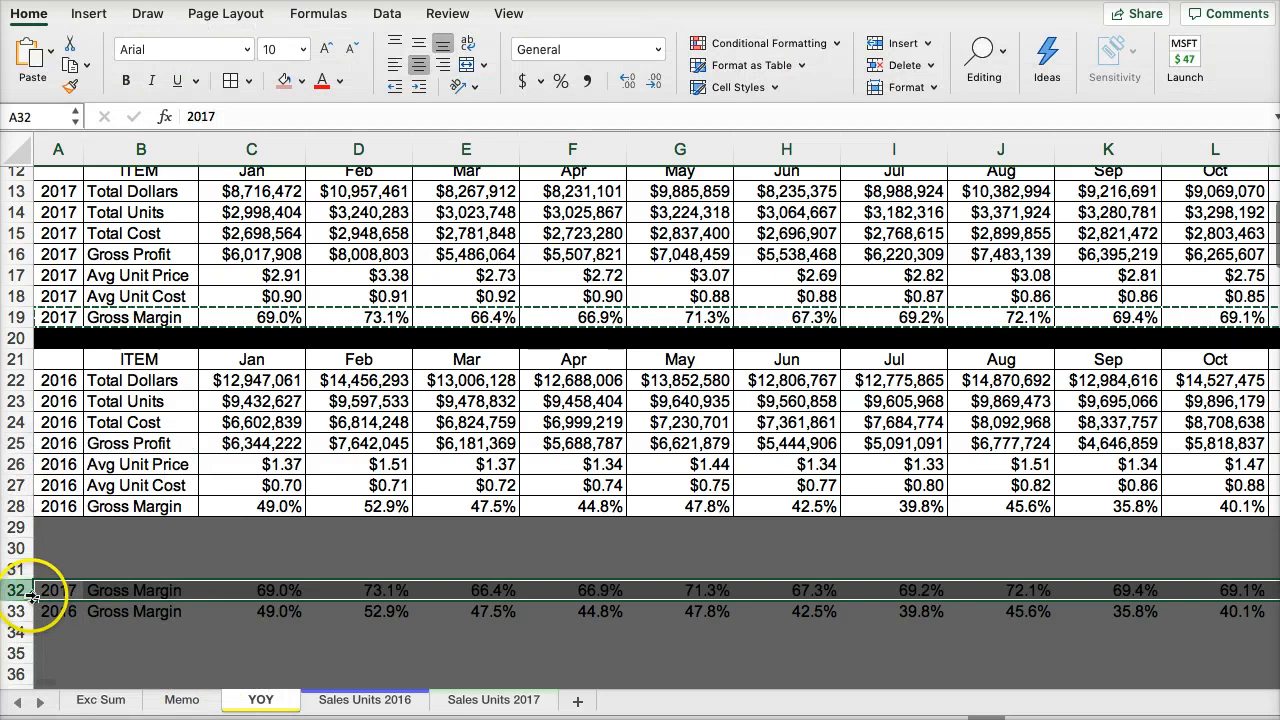
- Apply borders and a white fill to the copied Gross Margin rows 32 and 33
drag(22, 590, 20, 612)
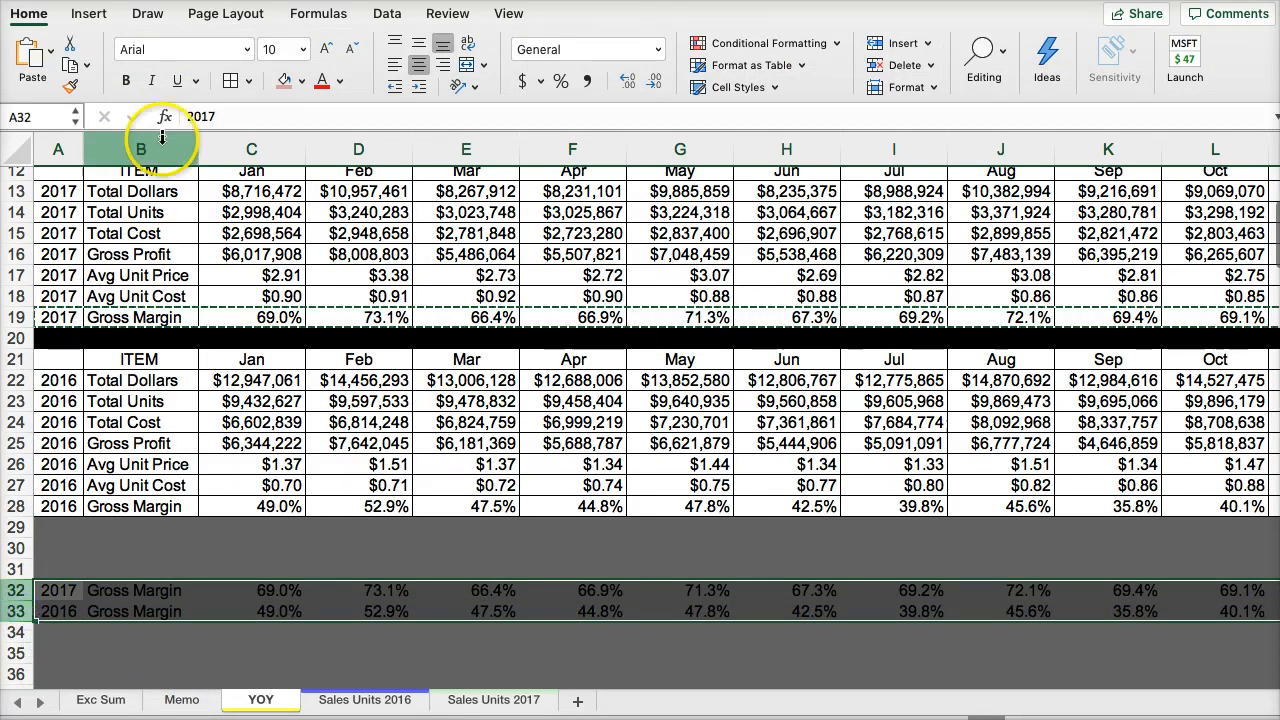
click(248, 81)
click(231, 84)
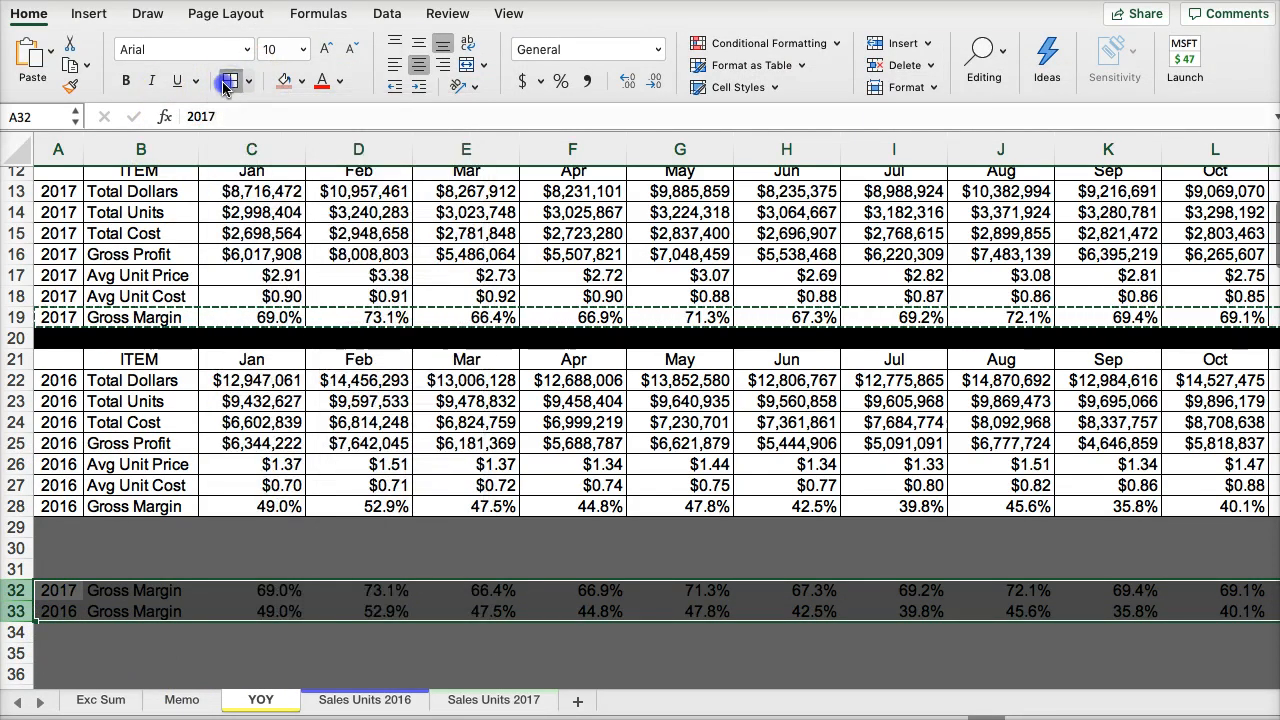
click(301, 81)
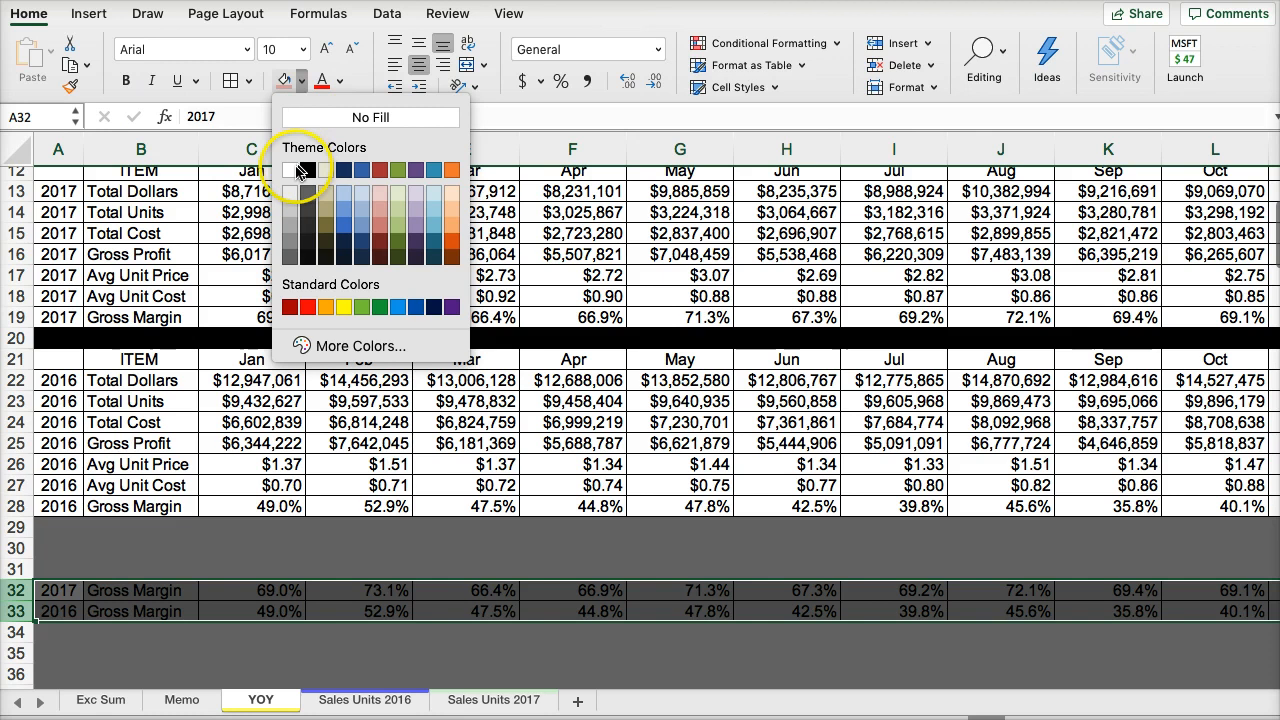
click(298, 170)
click(165, 654)
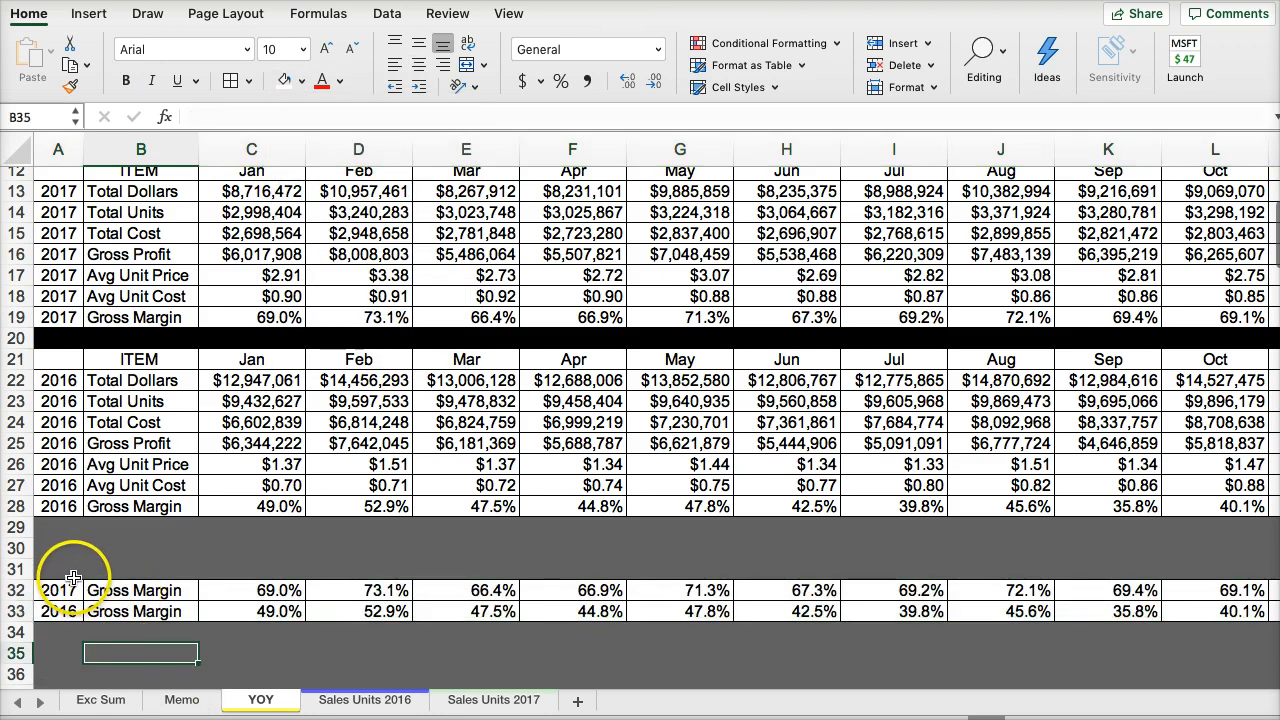
- Insert a 2-D clustered column chart from the copied 2017 and 2016 Gross Margin rows, columns A through N
scroll(150, 612, down, 5)
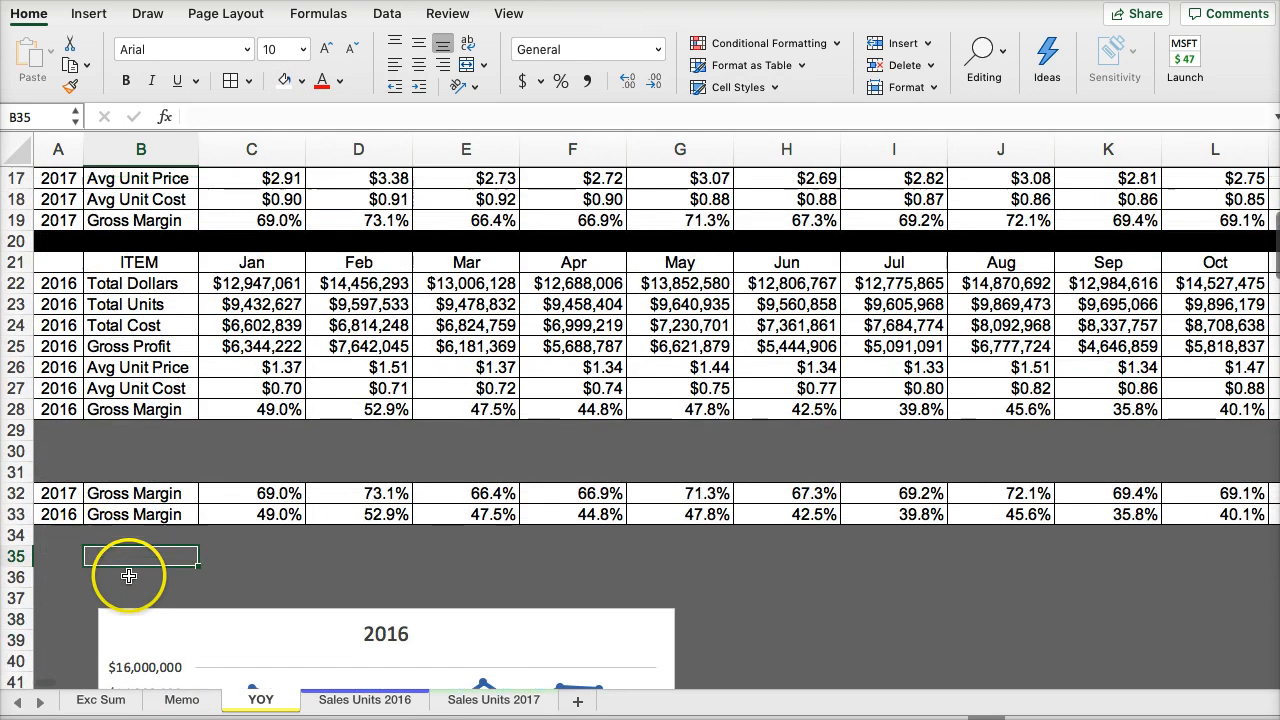
scroll(129, 576, up, 1)
drag(63, 520, 1085, 548)
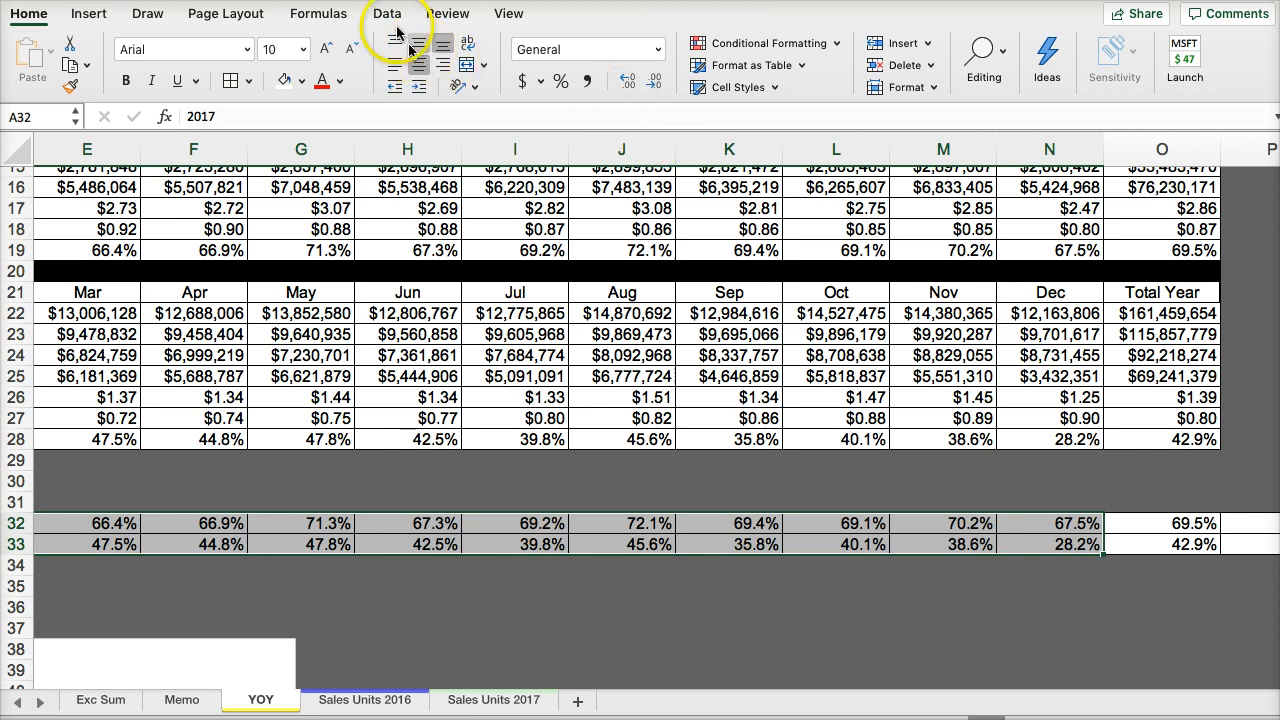
click(88, 14)
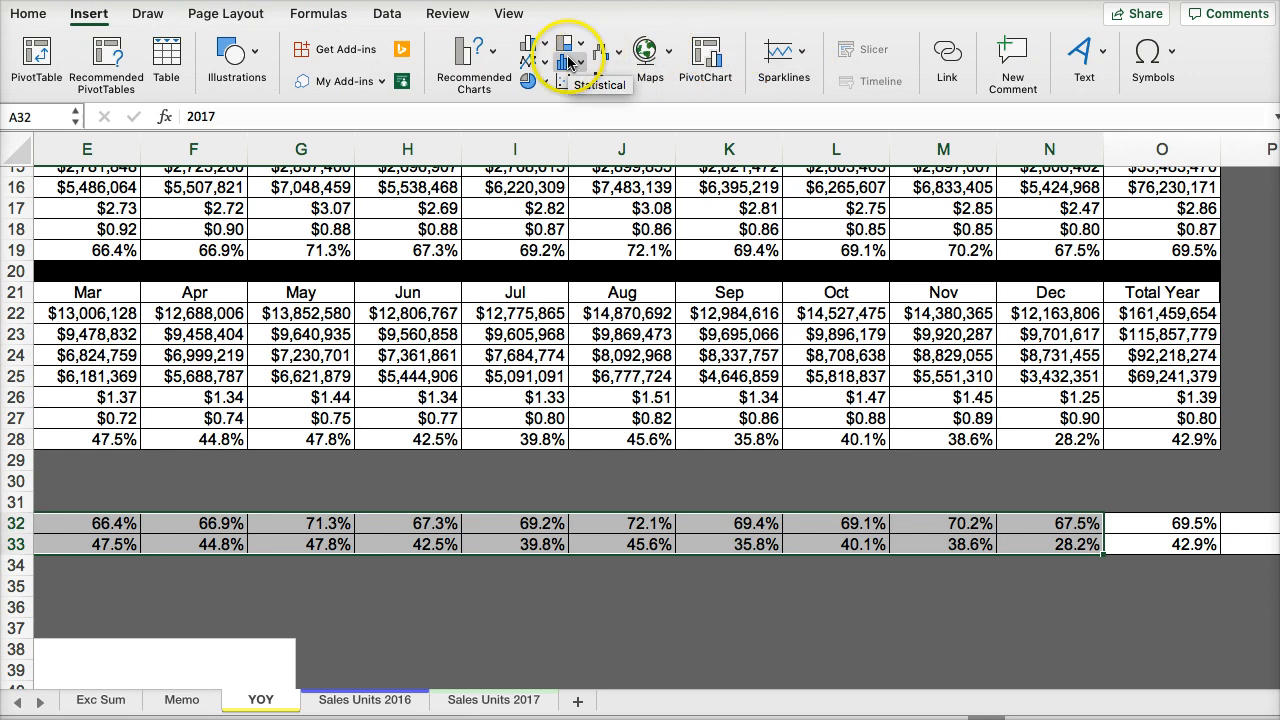
click(540, 44)
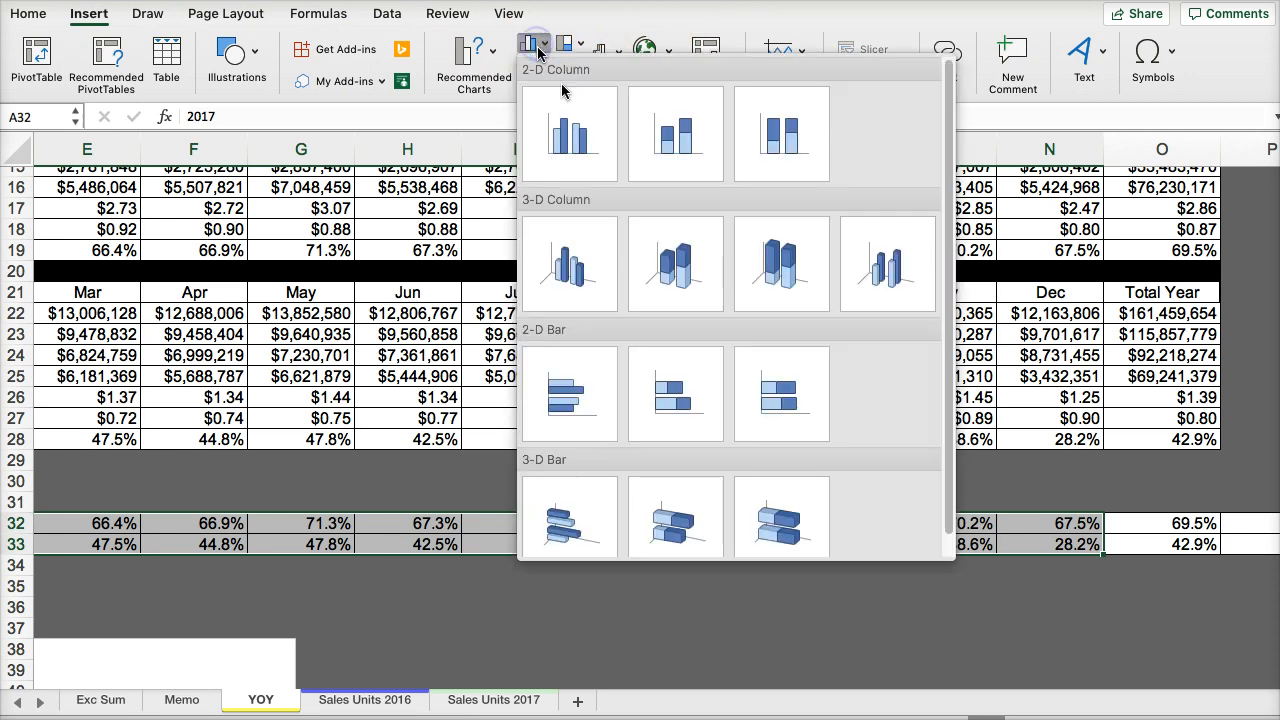
click(572, 140)
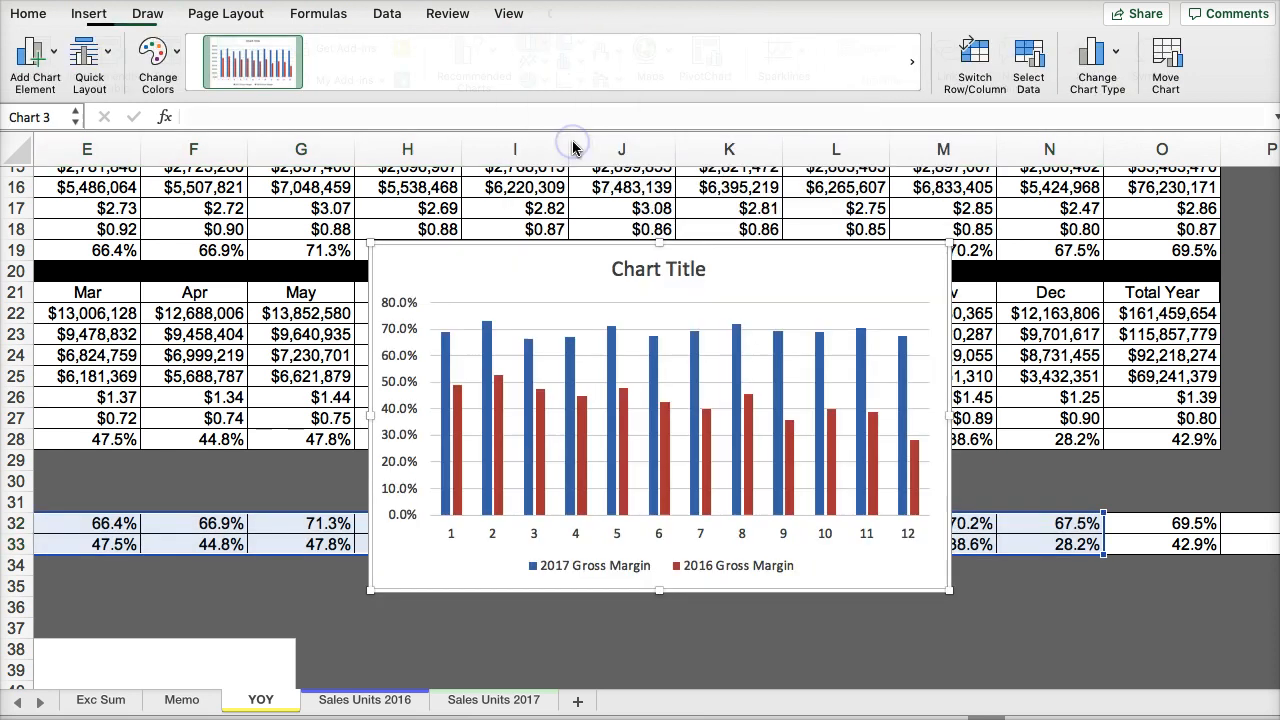
- Change the title of the column chart to "Gross Profit Margins"
click(632, 264)
double_click(632, 264)
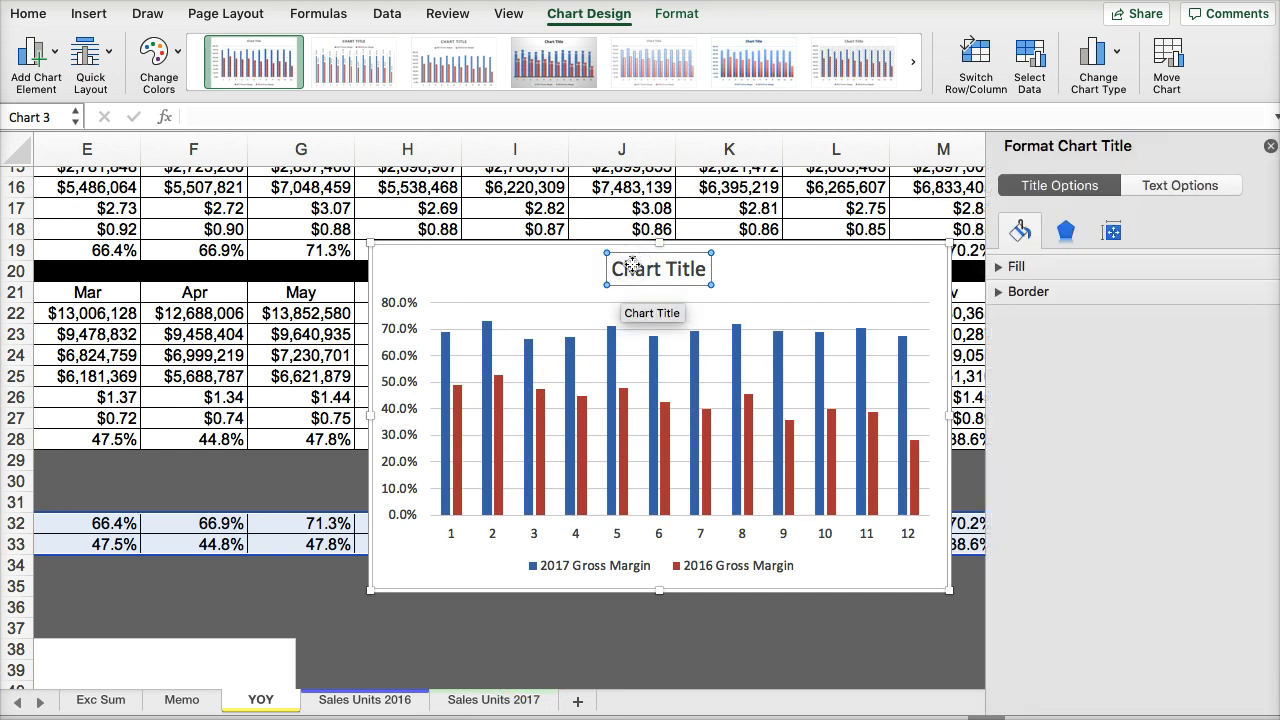
text(Gros)
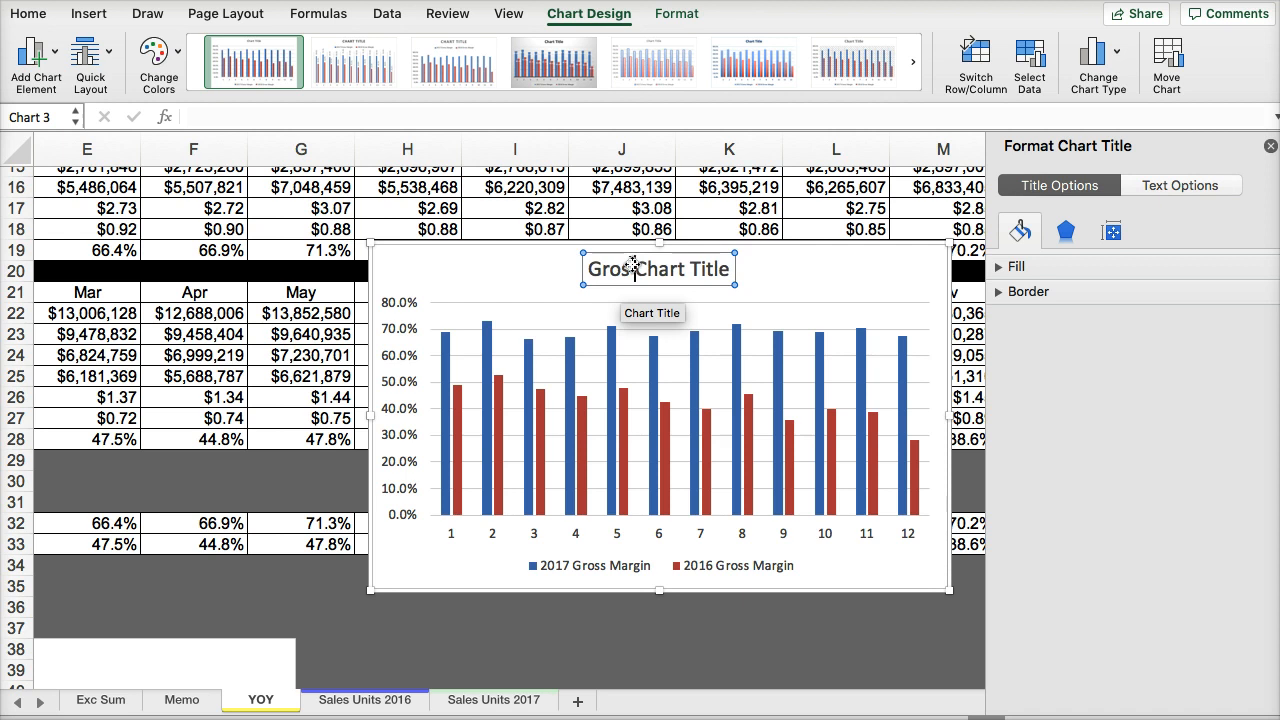
text(s Pr)
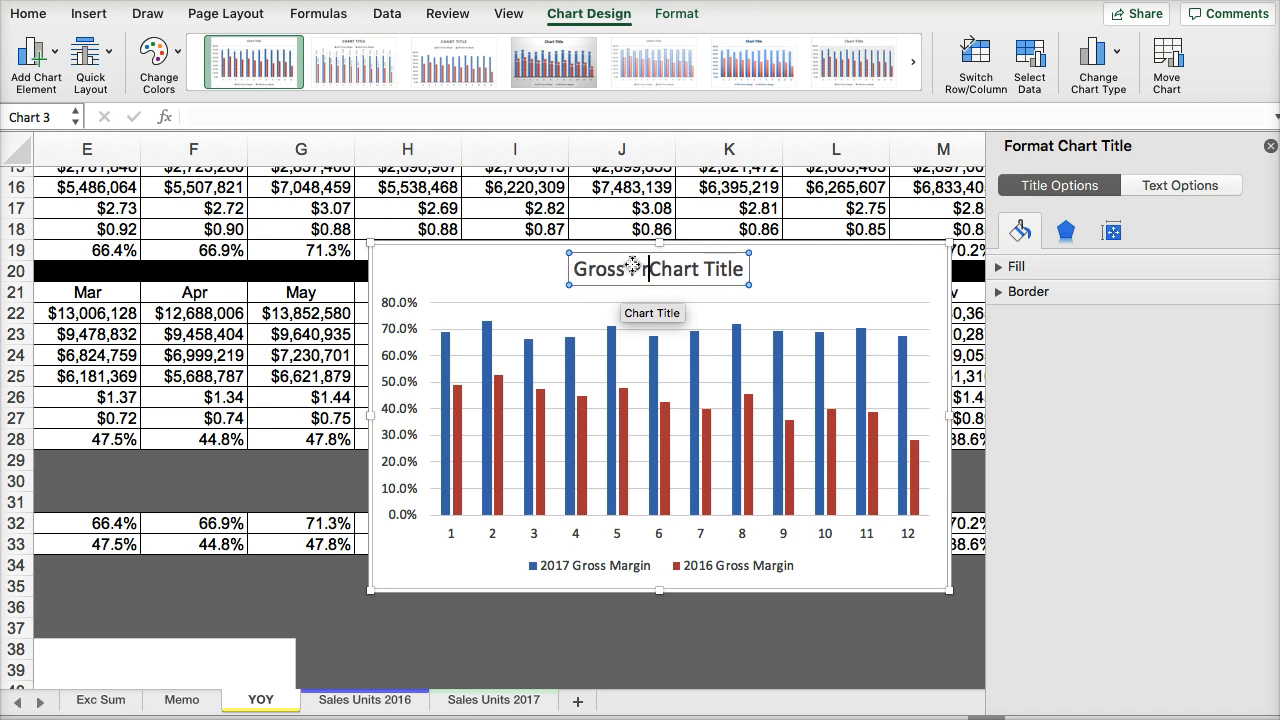
text(ofit Margin)
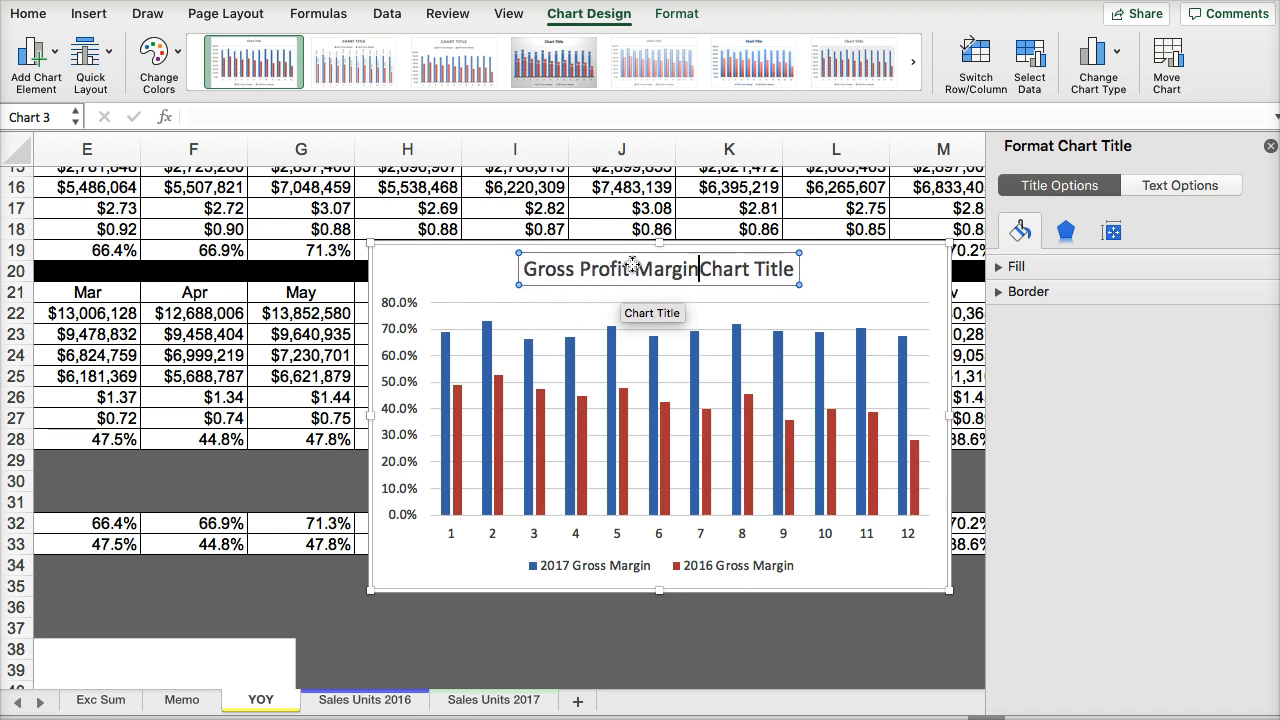
key(Delete)
key(Delete)
key(Delete)
key(Delete)
key(Delete)
key(Delete)
key(Delete)
key(Delete)
text(s)
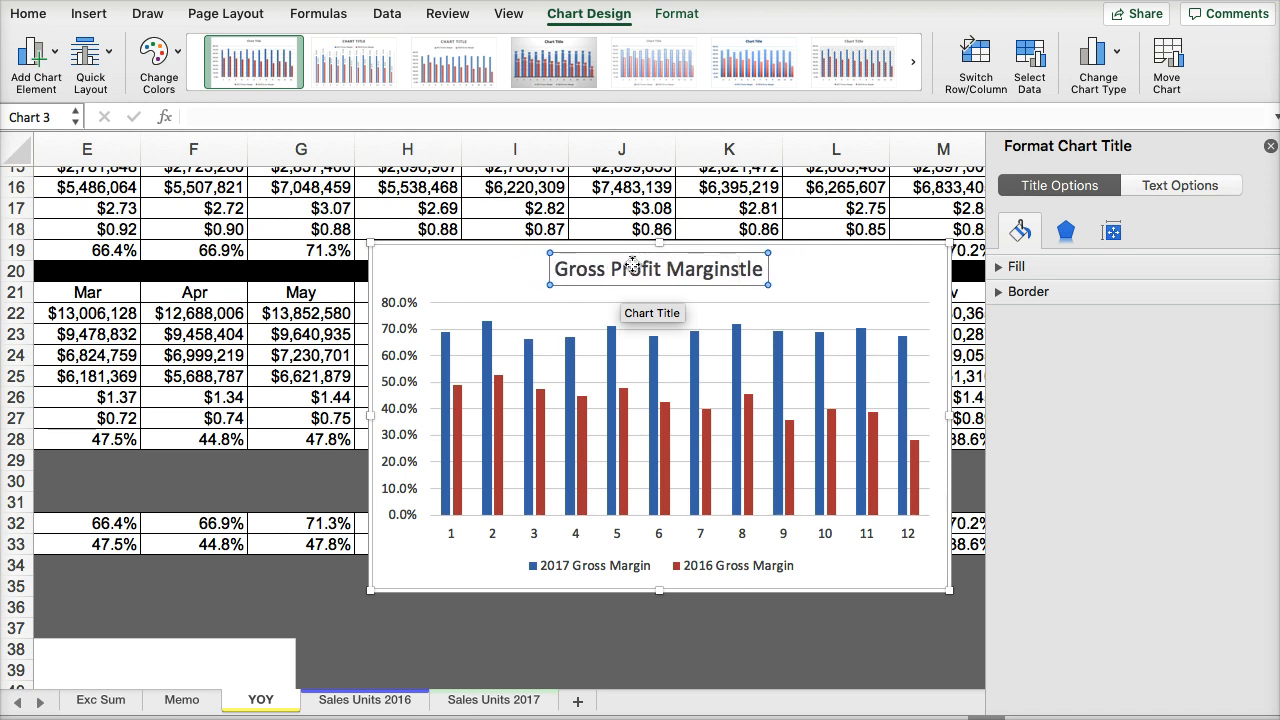
key(Delete)
key(Delete)
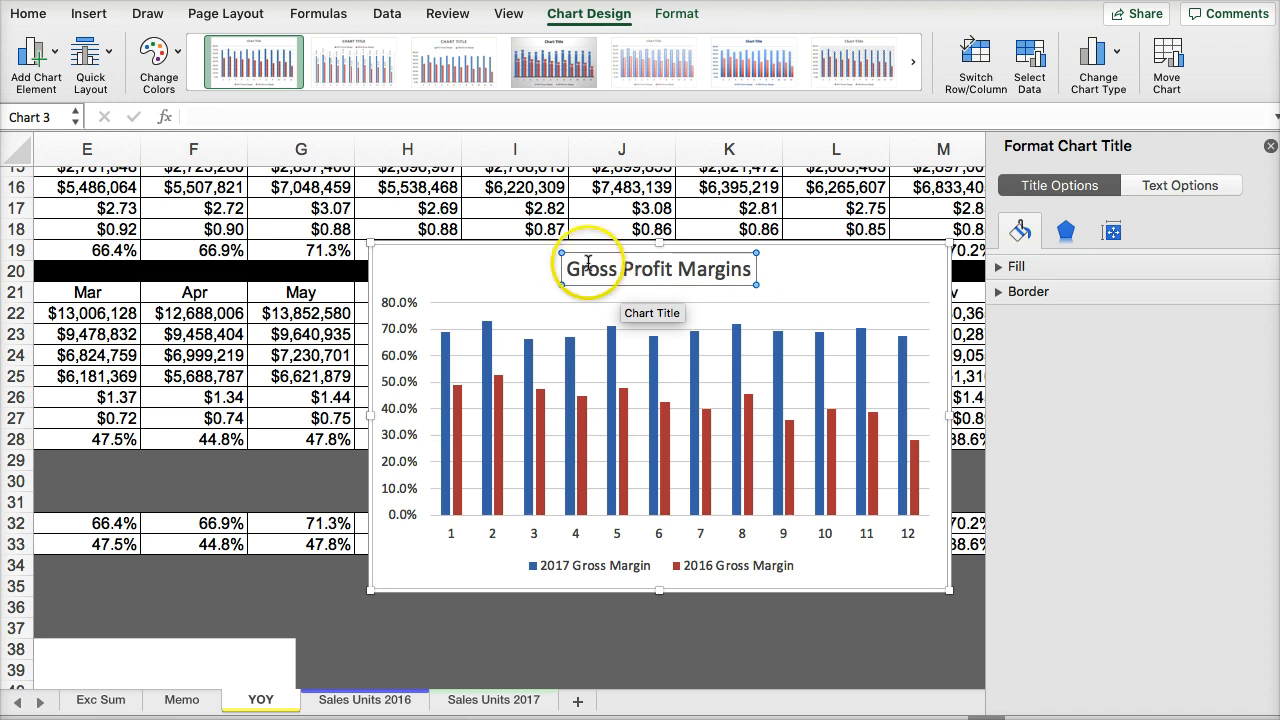
click(457, 277)
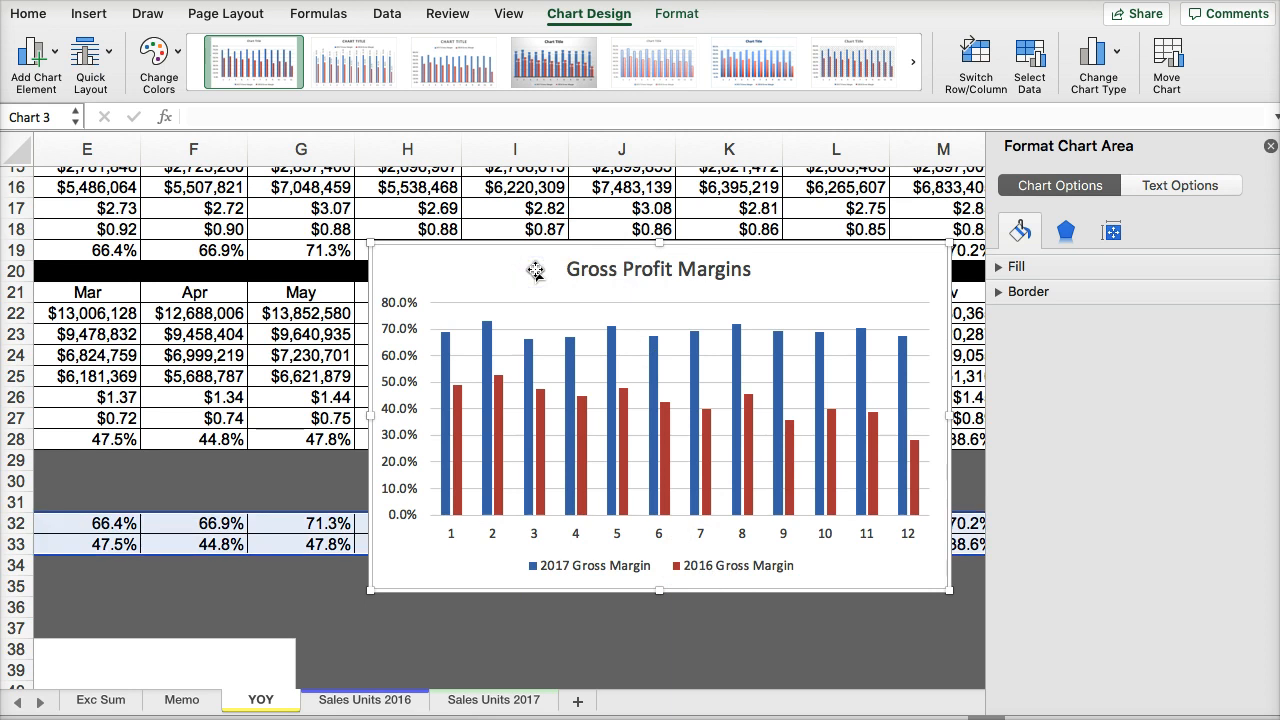
- Move the Gross Profit Margins chart below row 33 and copy it to the Exc Sum sheet at cell B72
drag(535, 270, 520, 614)
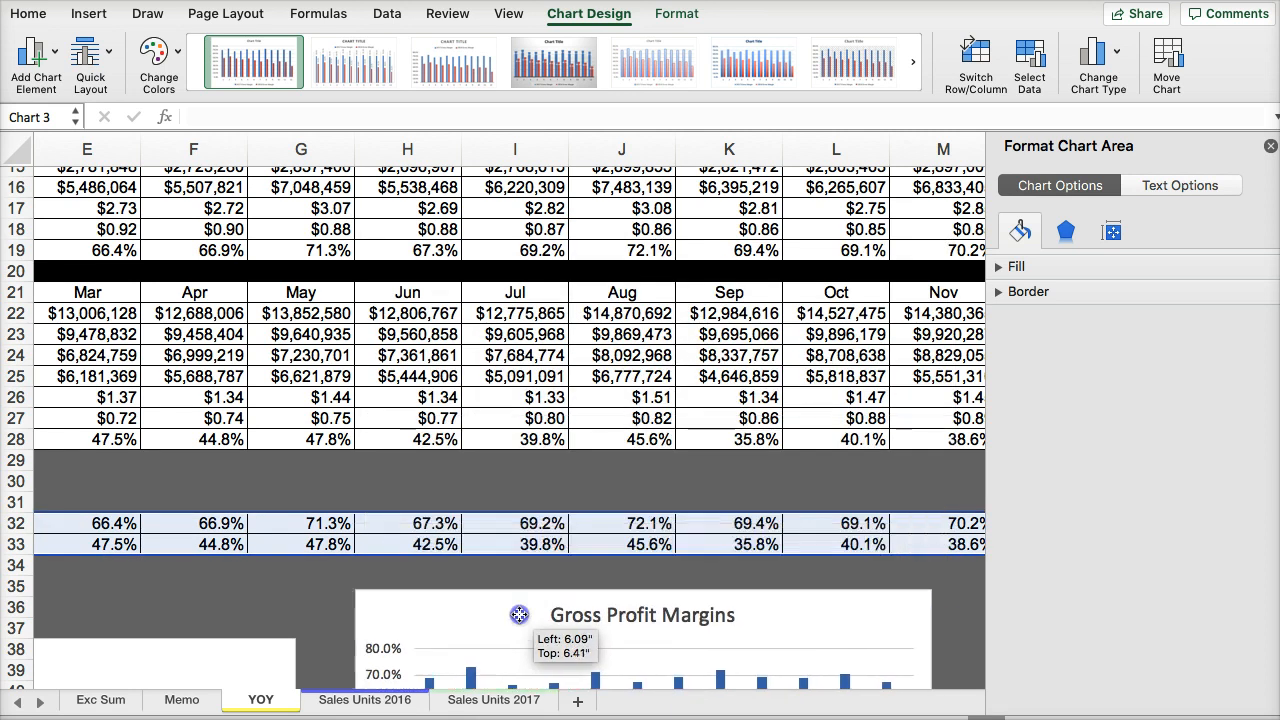
click(263, 703)
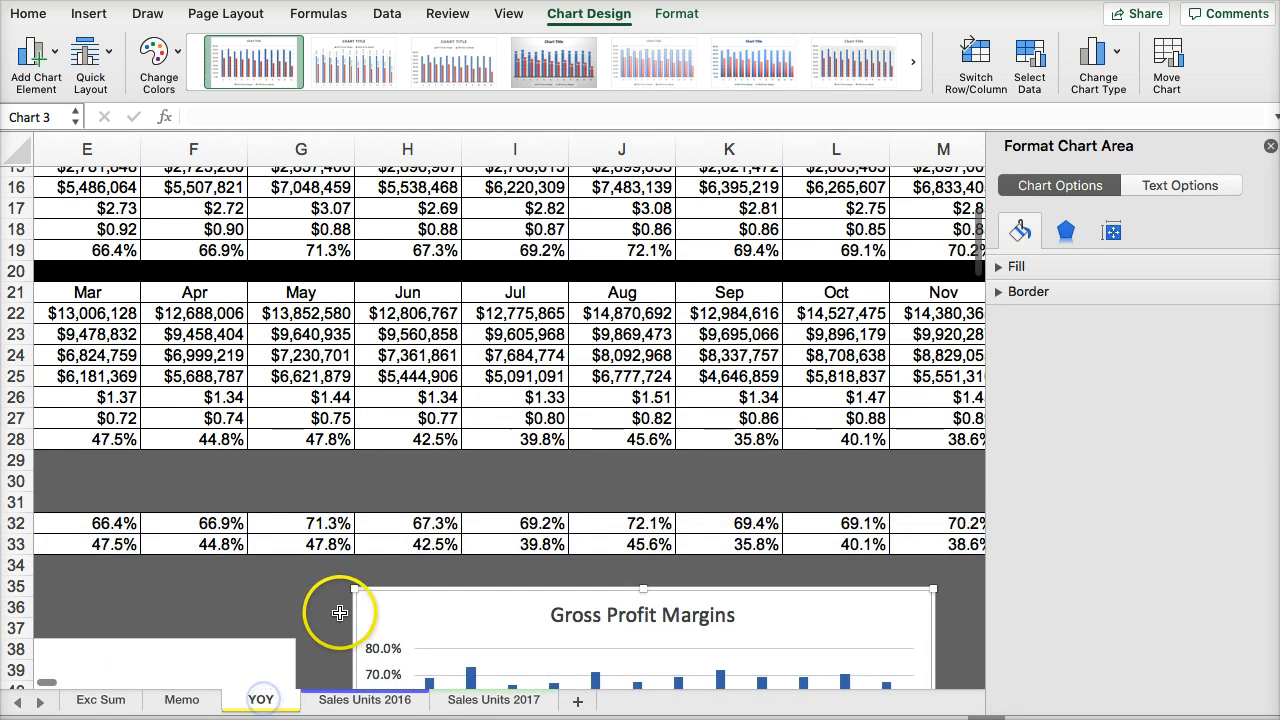
click(95, 700)
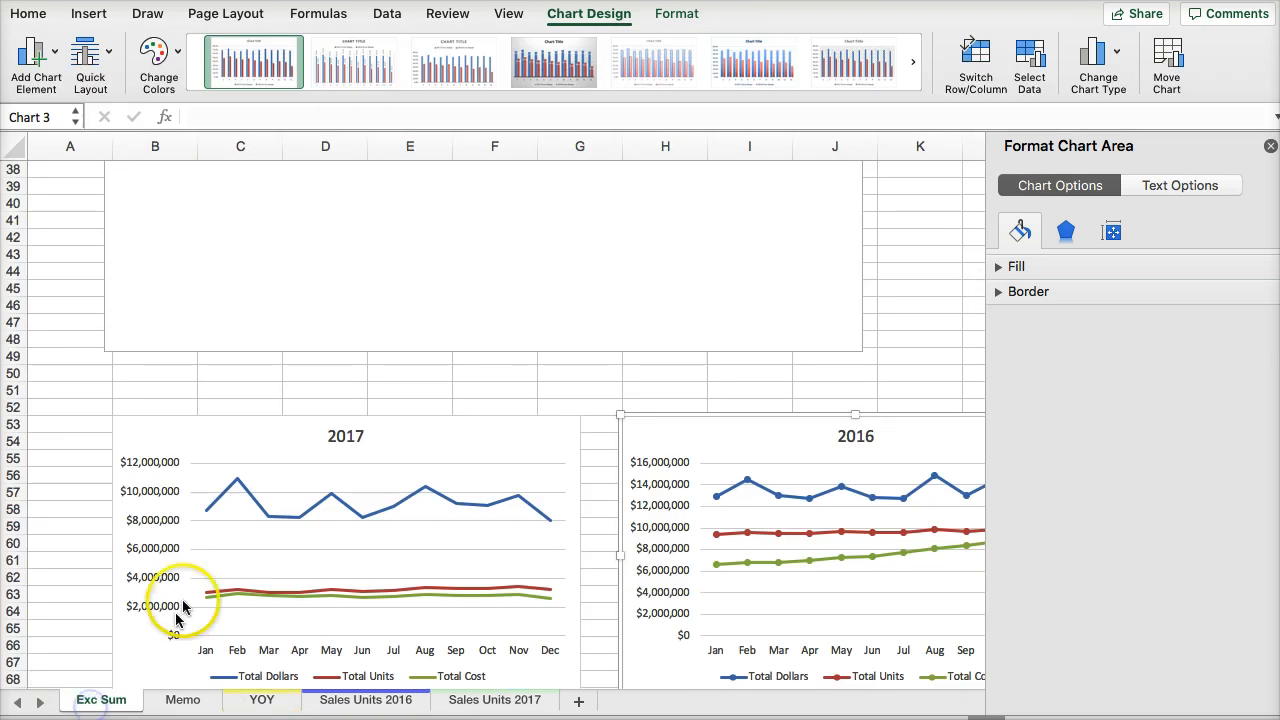
scroll(190, 600, down, 5)
click(158, 468)
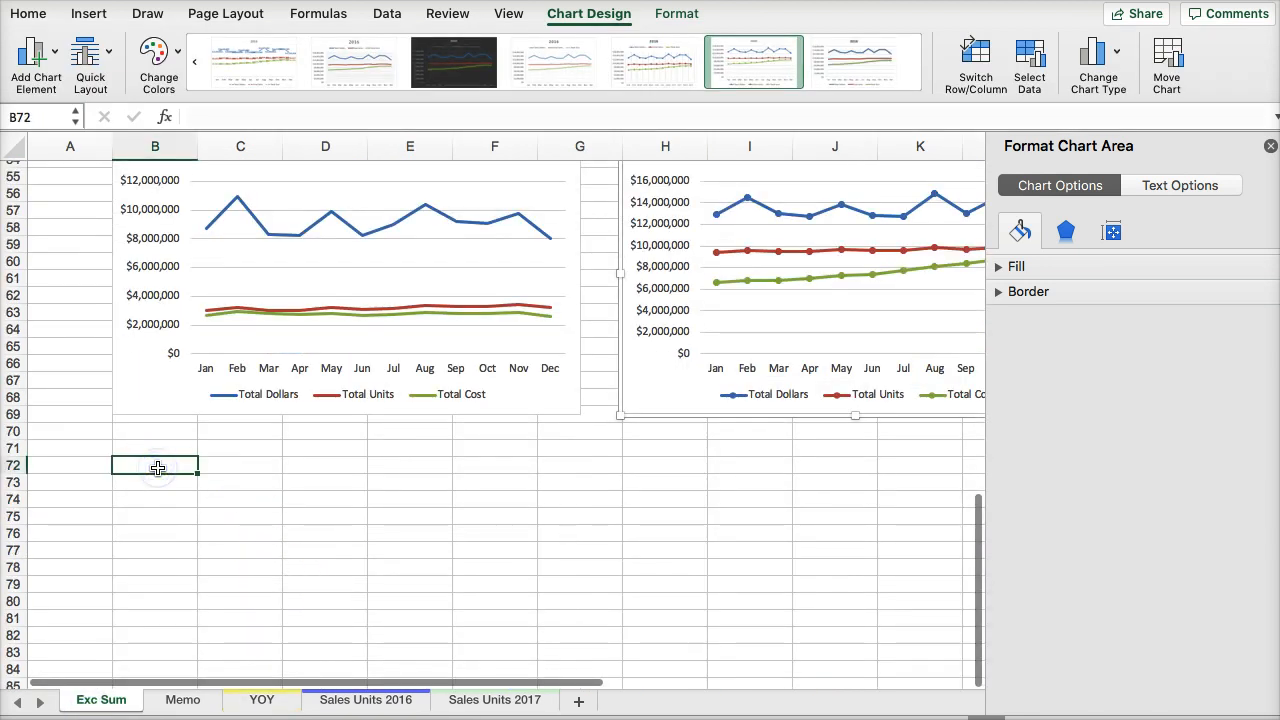
key(cmd+v)
scroll(423, 457, down, 3)
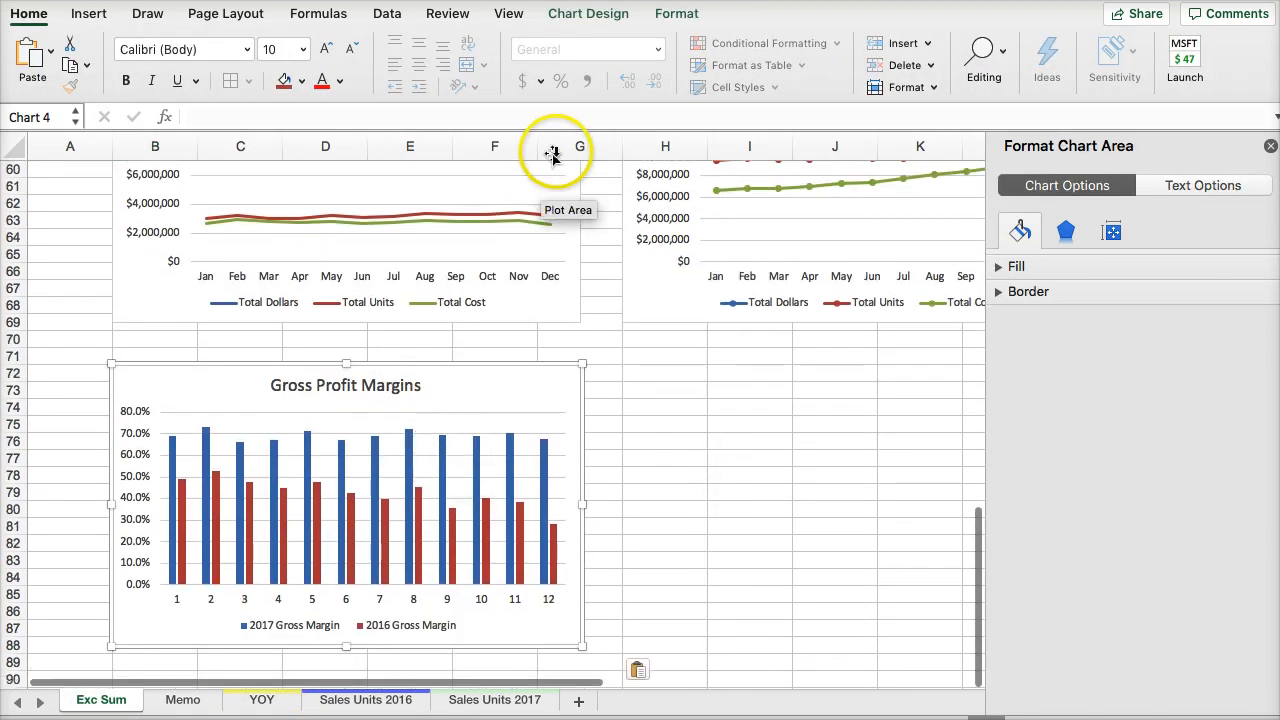
- Return to the executive summary text at the start of Exc Sum and close the chart formatting pane
scroll(571, 257, up, 2)
scroll(622, 322, up, 15)
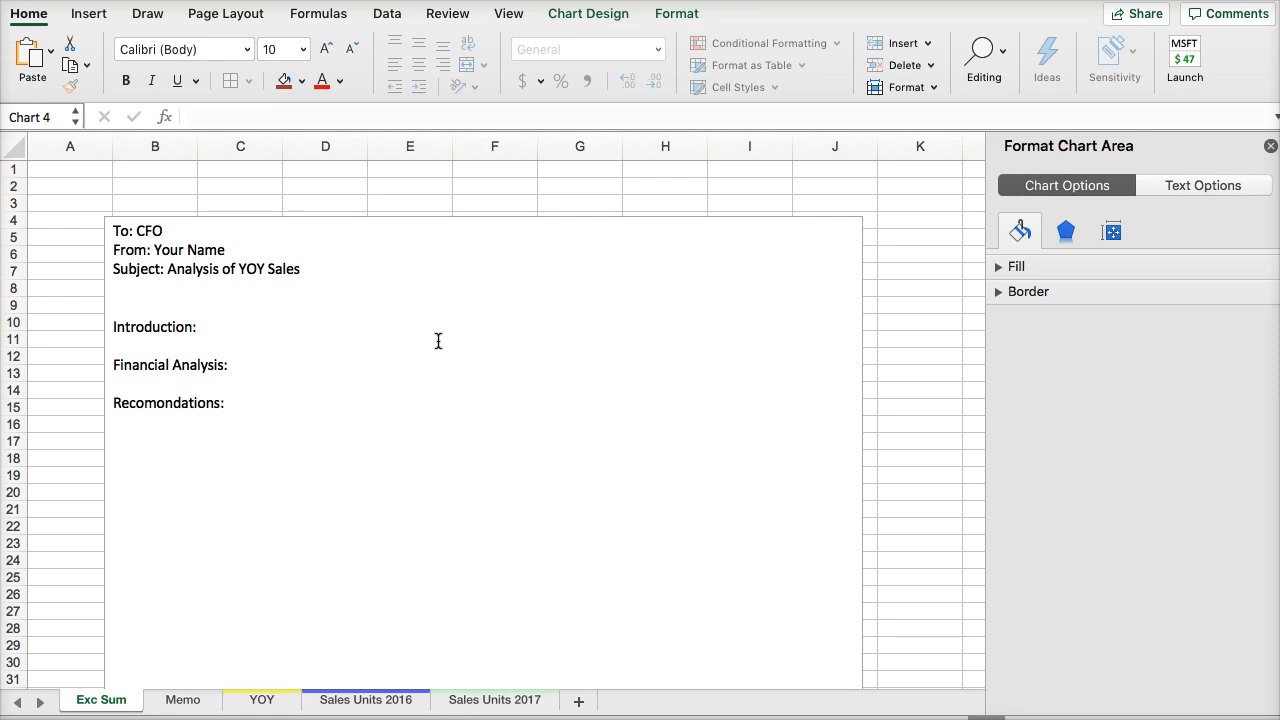
click(1268, 149)
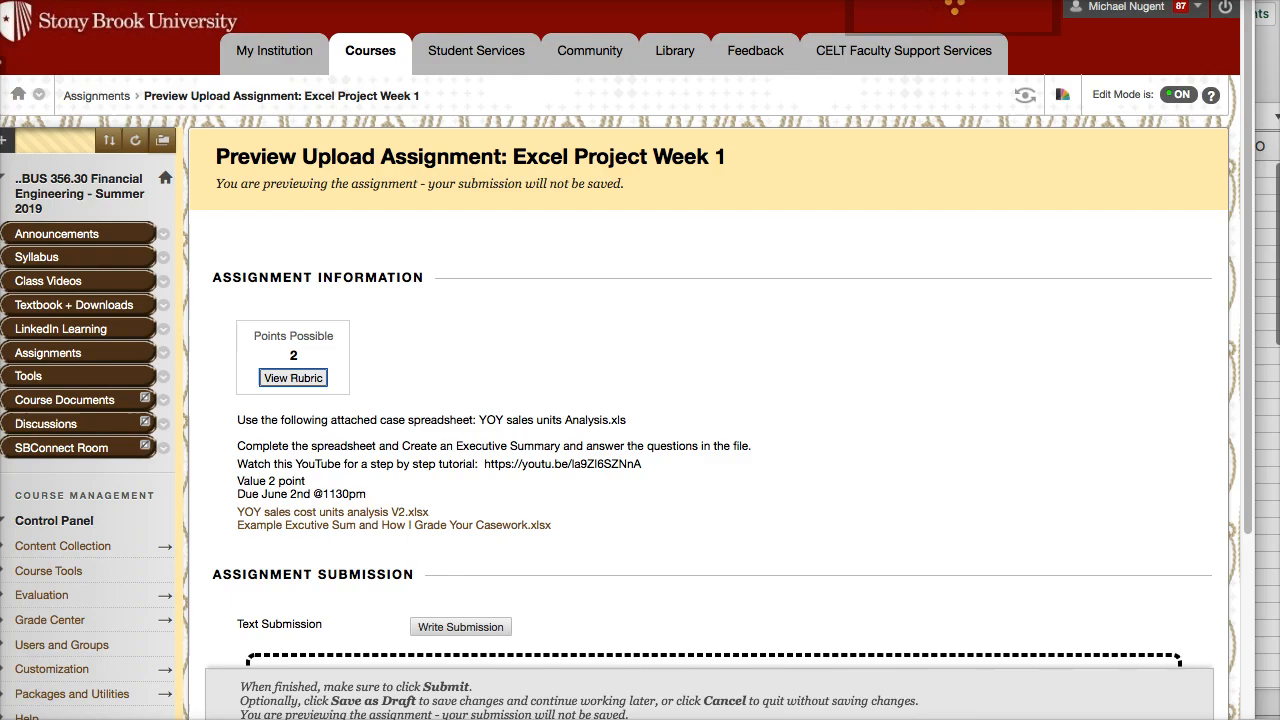
- Switch to the course assignment page in the browser and shorten its window to reveal the submission controls
scroll(529, 380, down, 5)
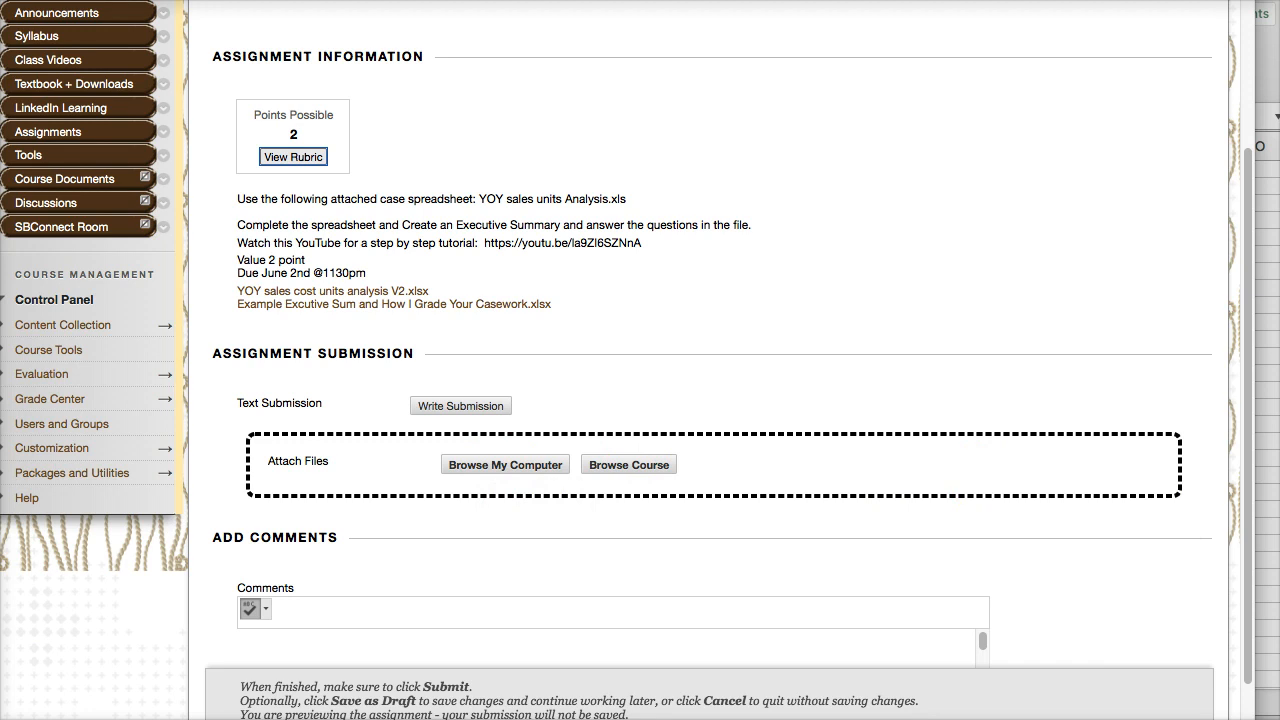
drag(900, 719, 899, 684)
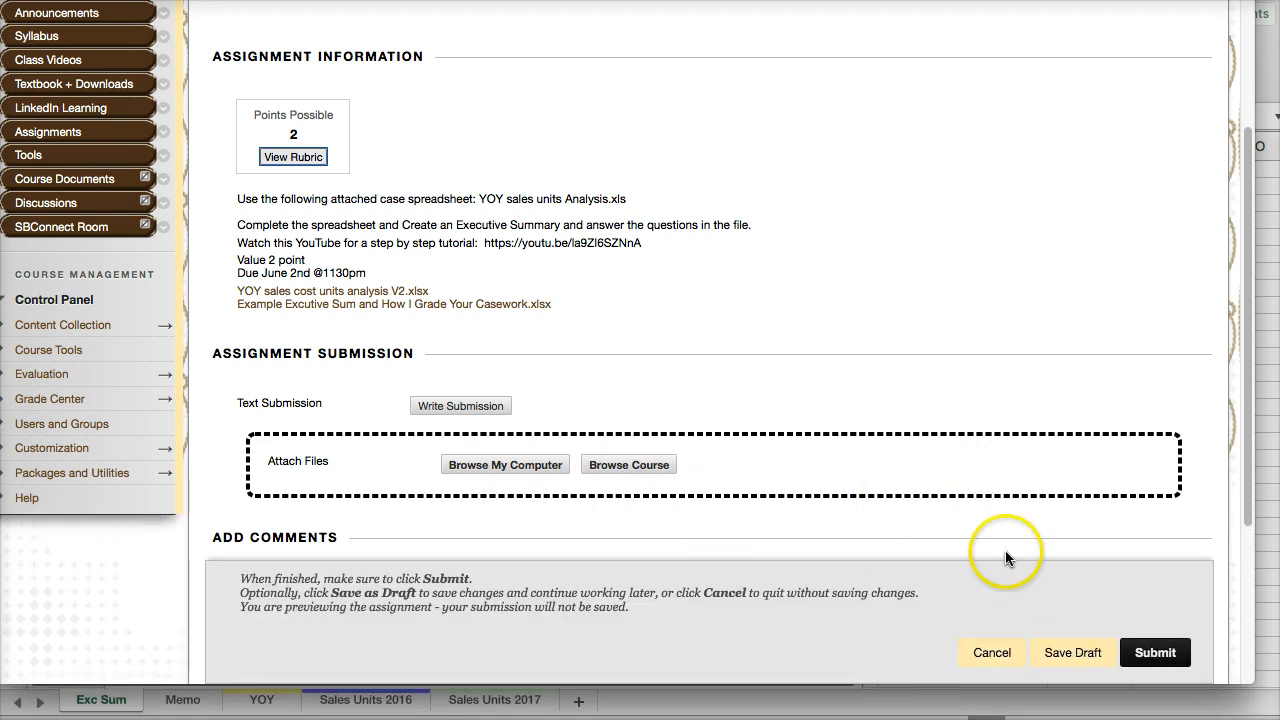
- Return to the workbook and review the yearly comparison tables on the YOY sheet
click(1263, 280)
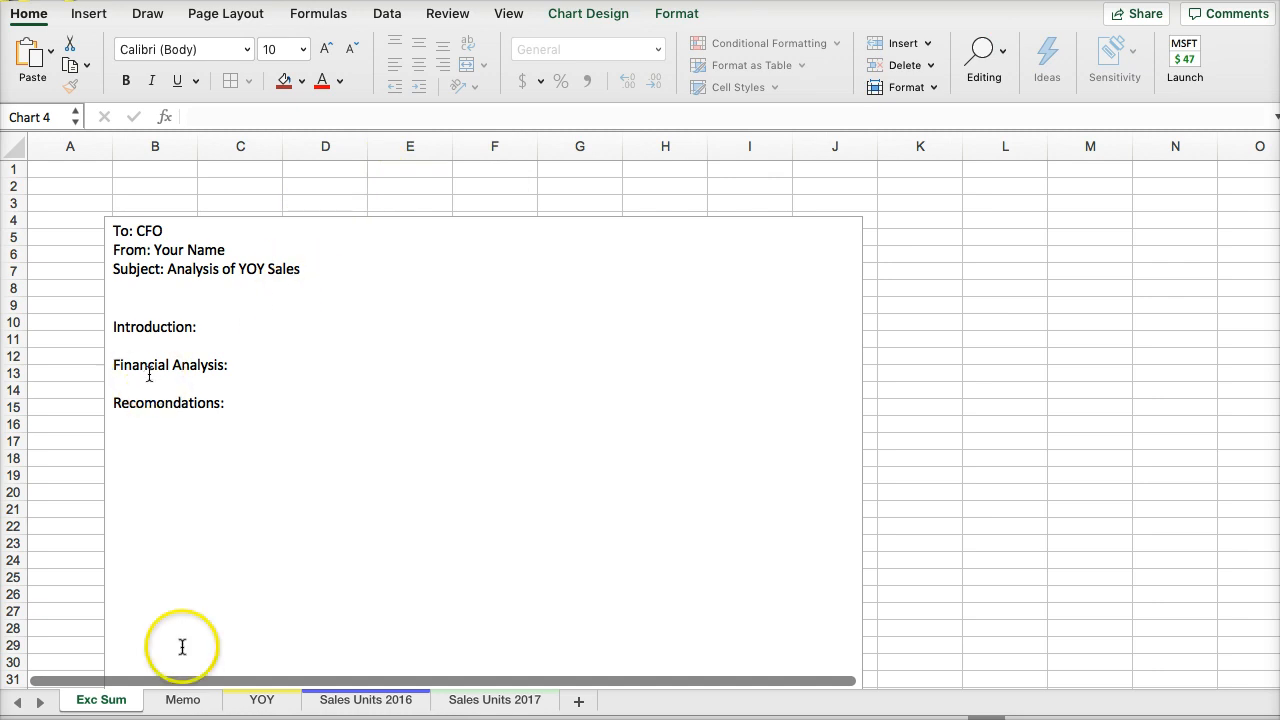
click(263, 700)
scroll(256, 590, up, 7)
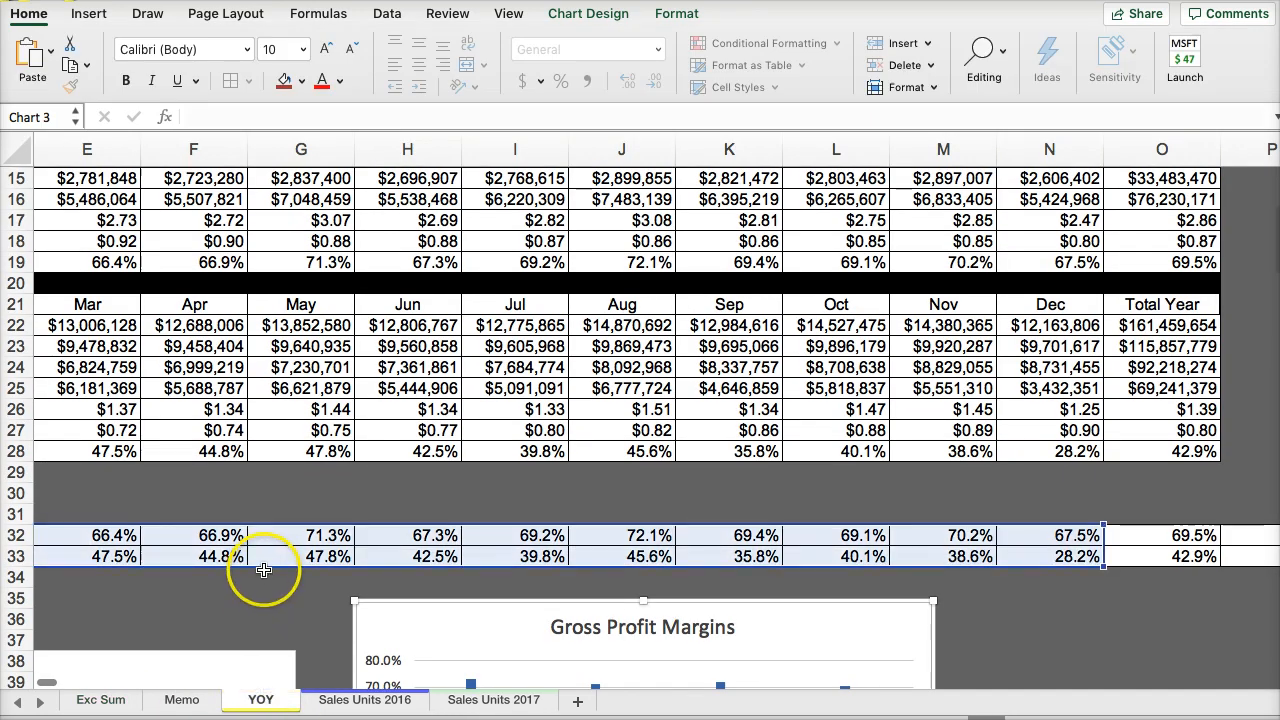
scroll(886, 514, down, 4)
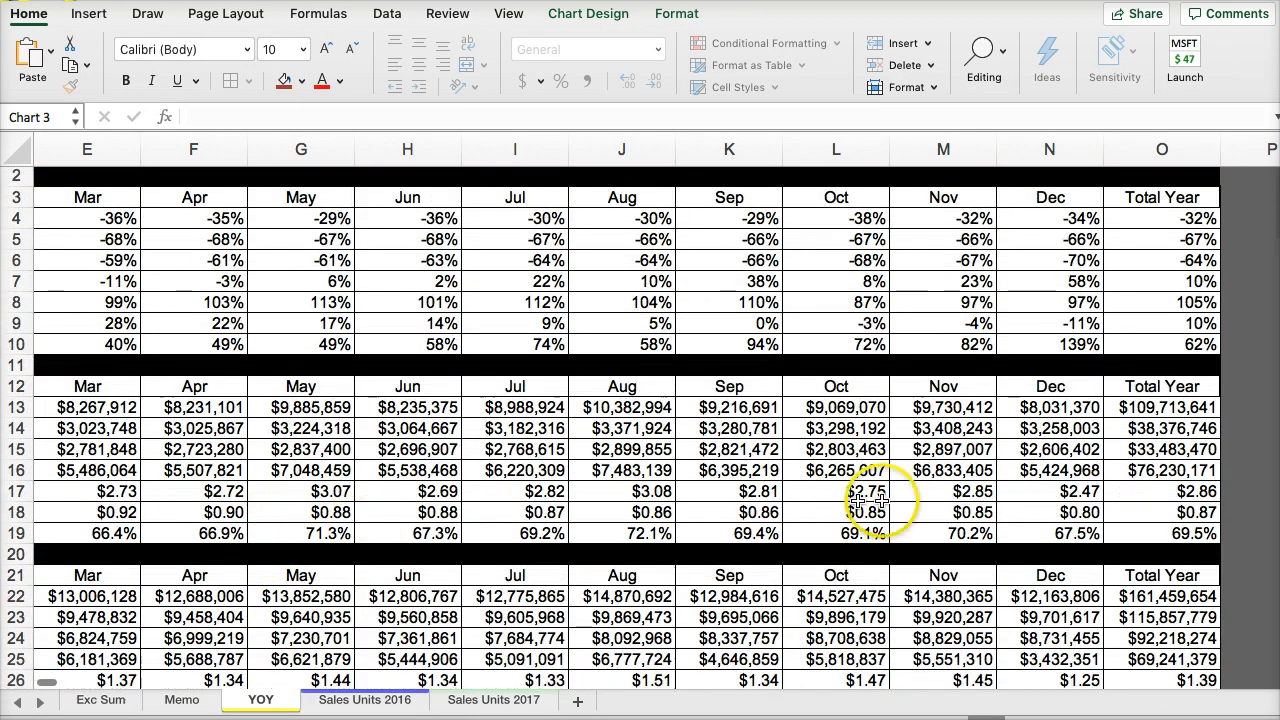
scroll(1165, 635, up, 4)
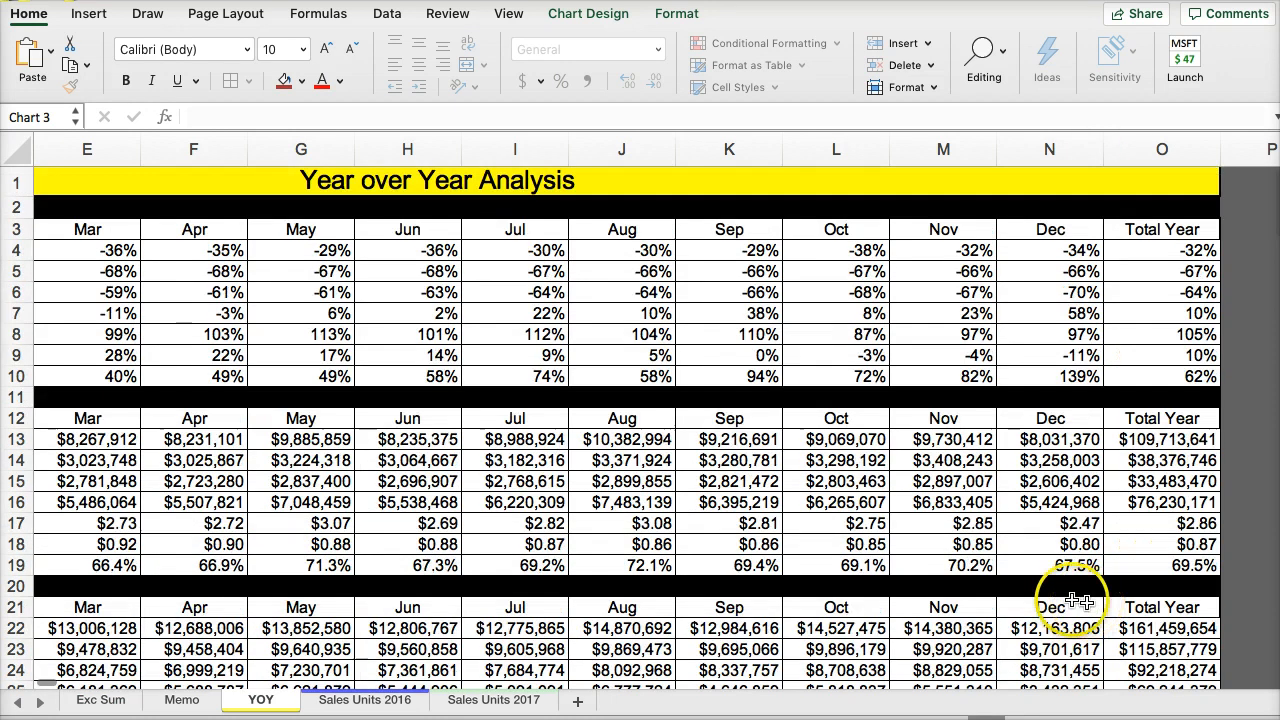
scroll(1085, 619, down, 1)
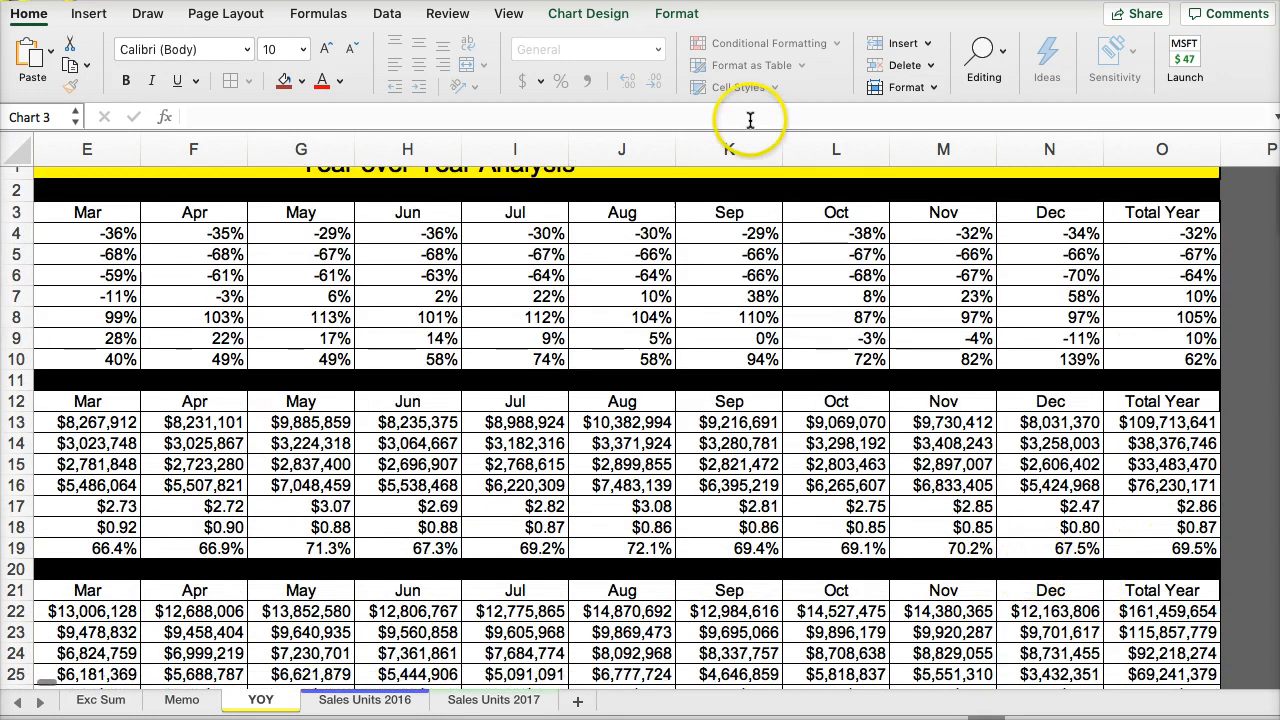
- Check the formatting and print range criteria on How I grade each Case in the example workbook, and return to the YOY sheet
click(38, 2)
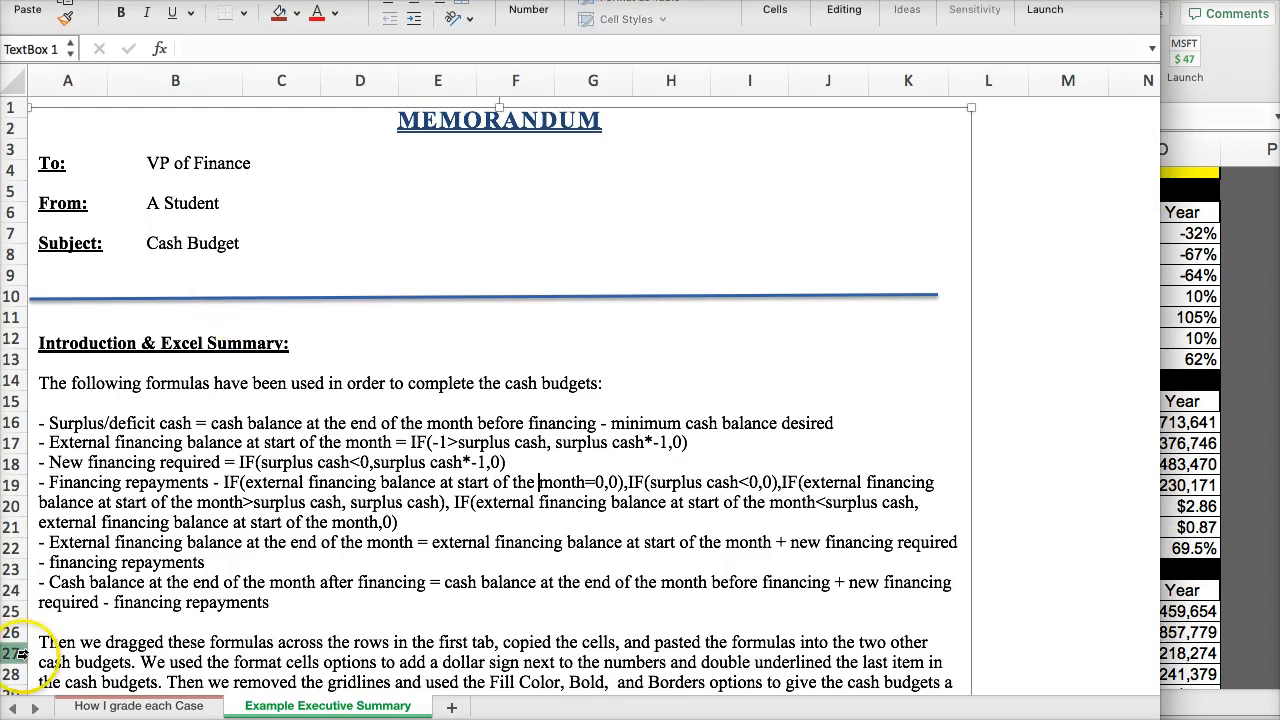
click(97, 710)
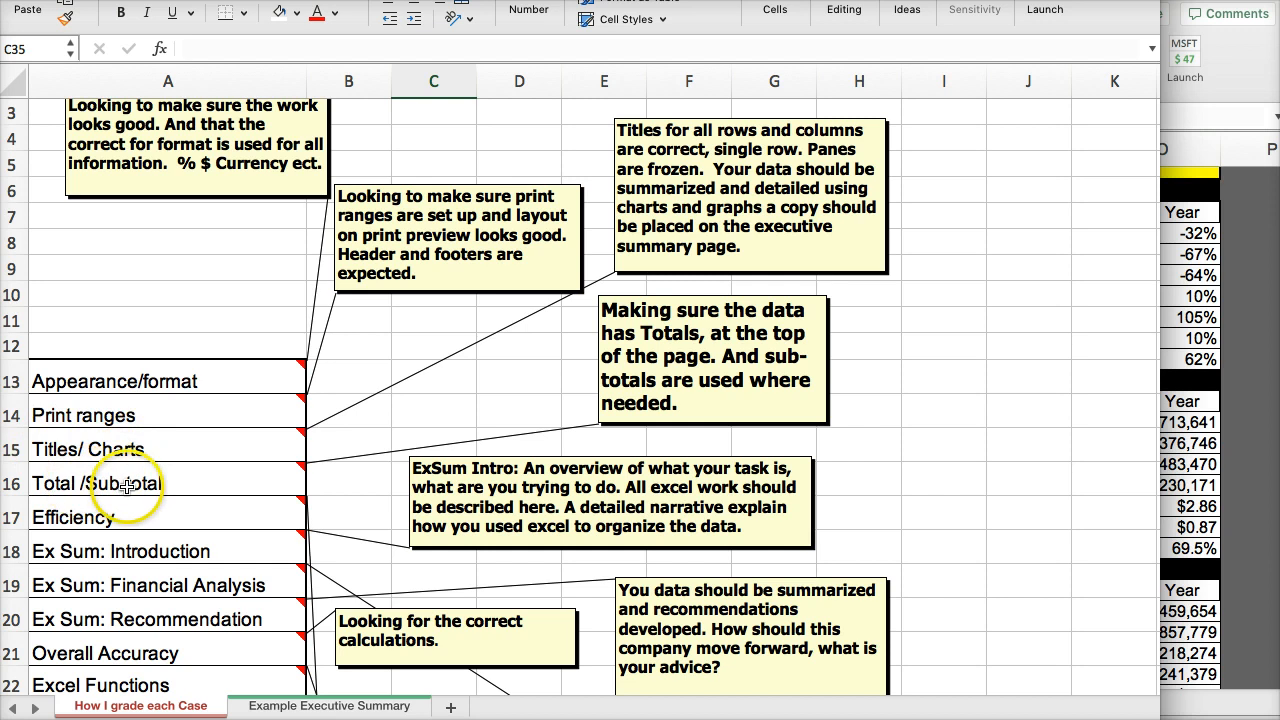
click(1237, 260)
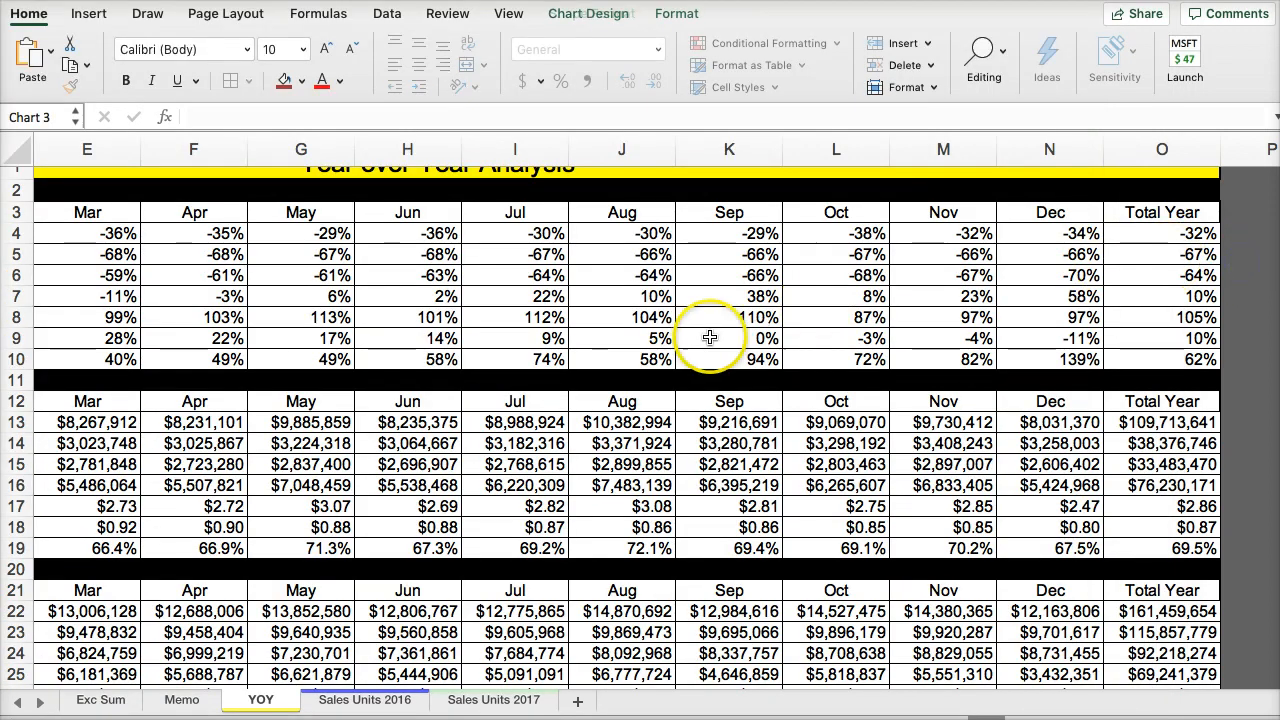
scroll(930, 395, up, 1)
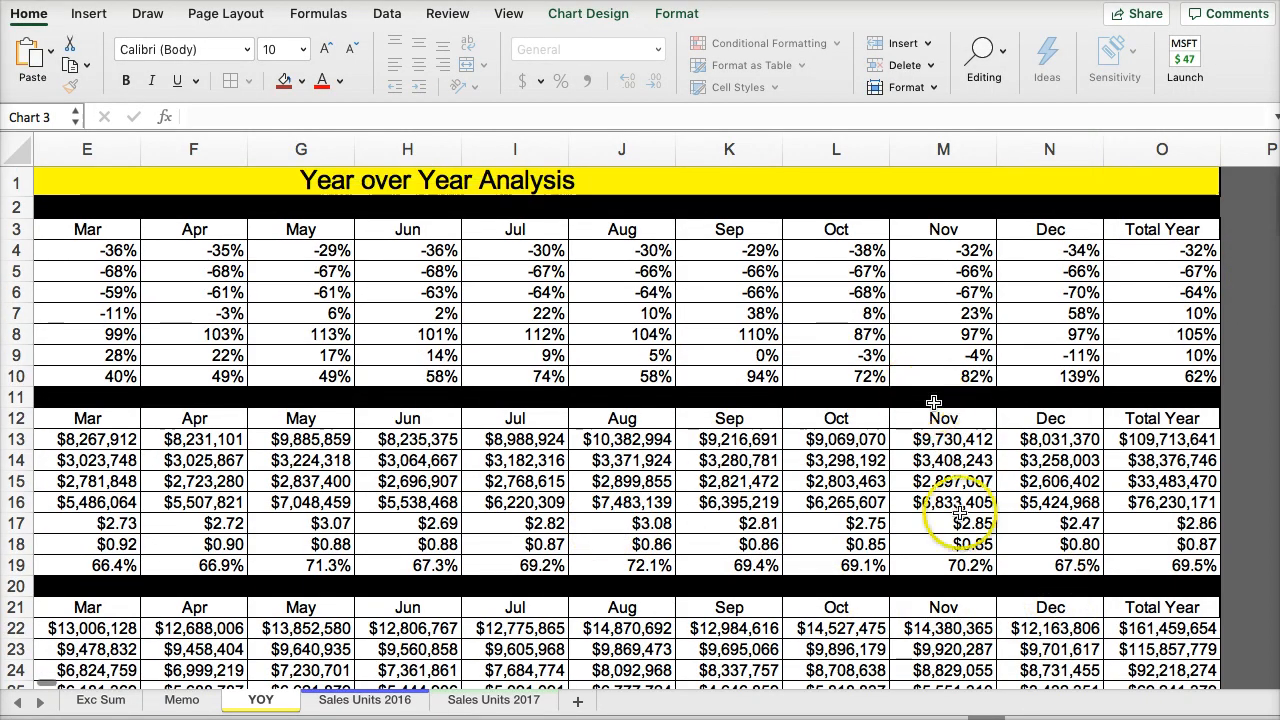
click(365, 680)
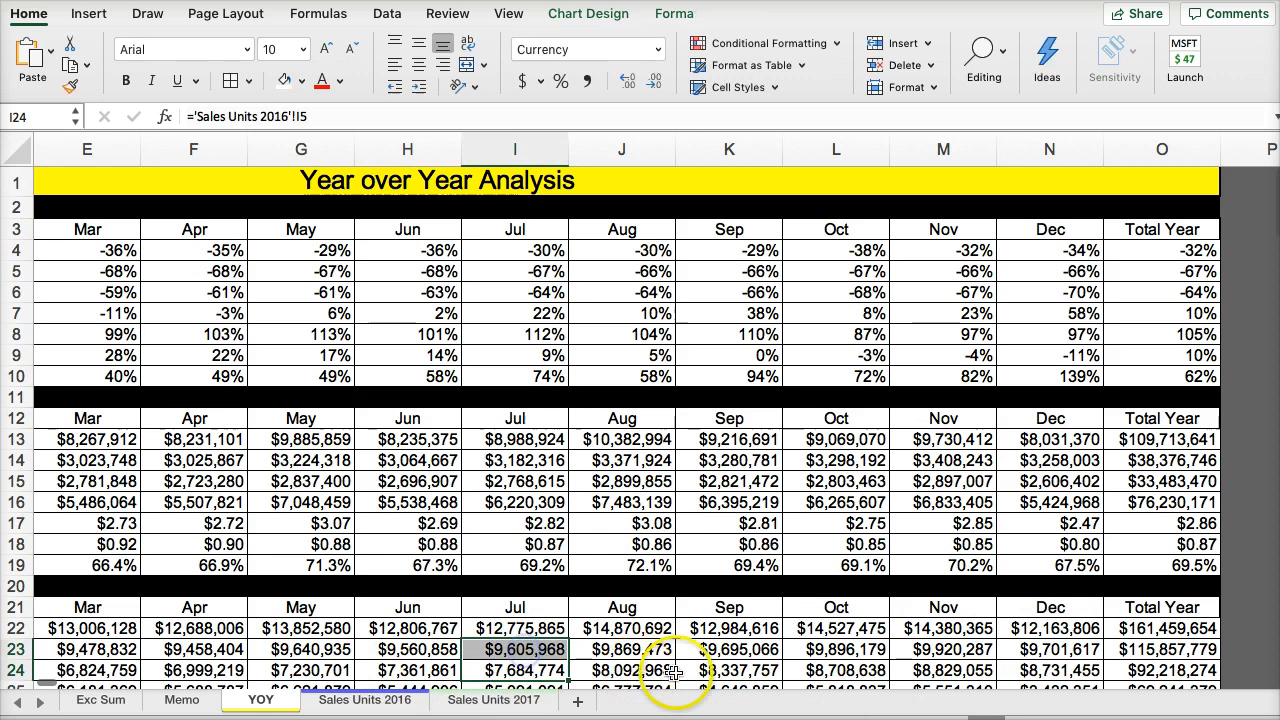
click(361, 405)
key(Left)
key(Left)
key(Left)
key(Left)
key(Left)
key(Left)
key(Left)
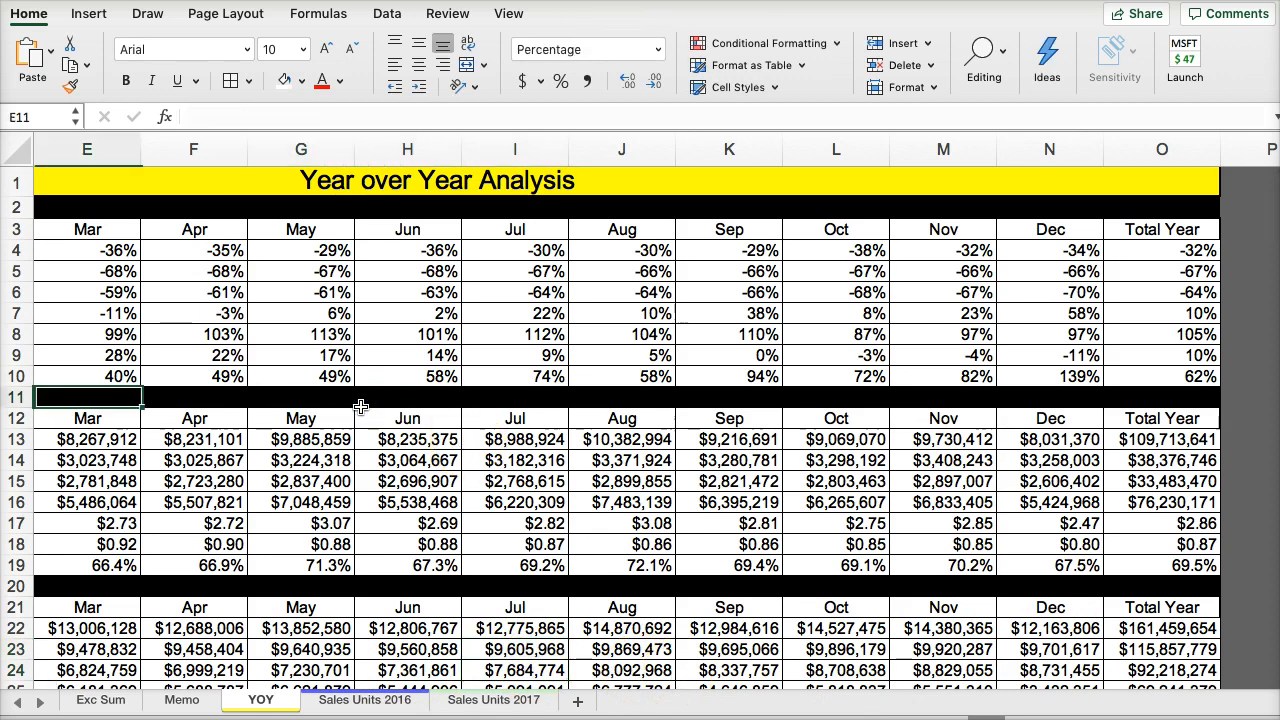
drag(102, 186, 330, 533)
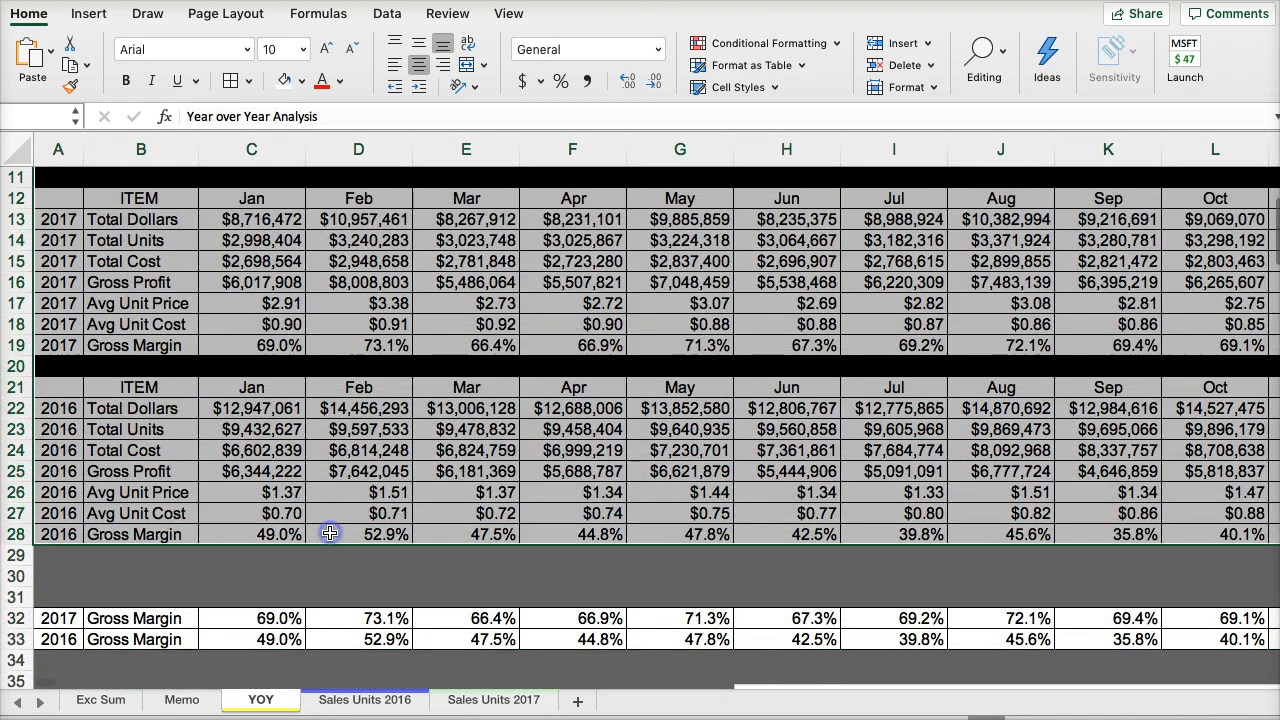
click(397, 519)
scroll(190, 400, up, 5)
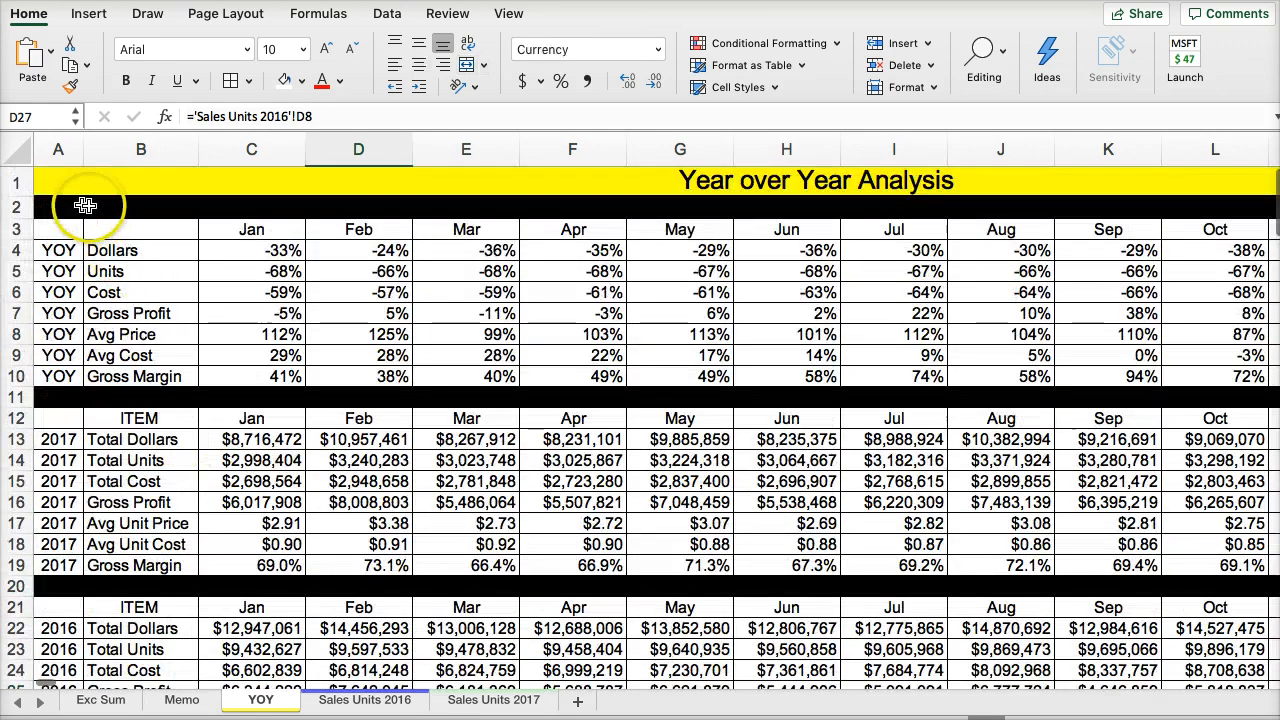
drag(57, 186, 570, 630)
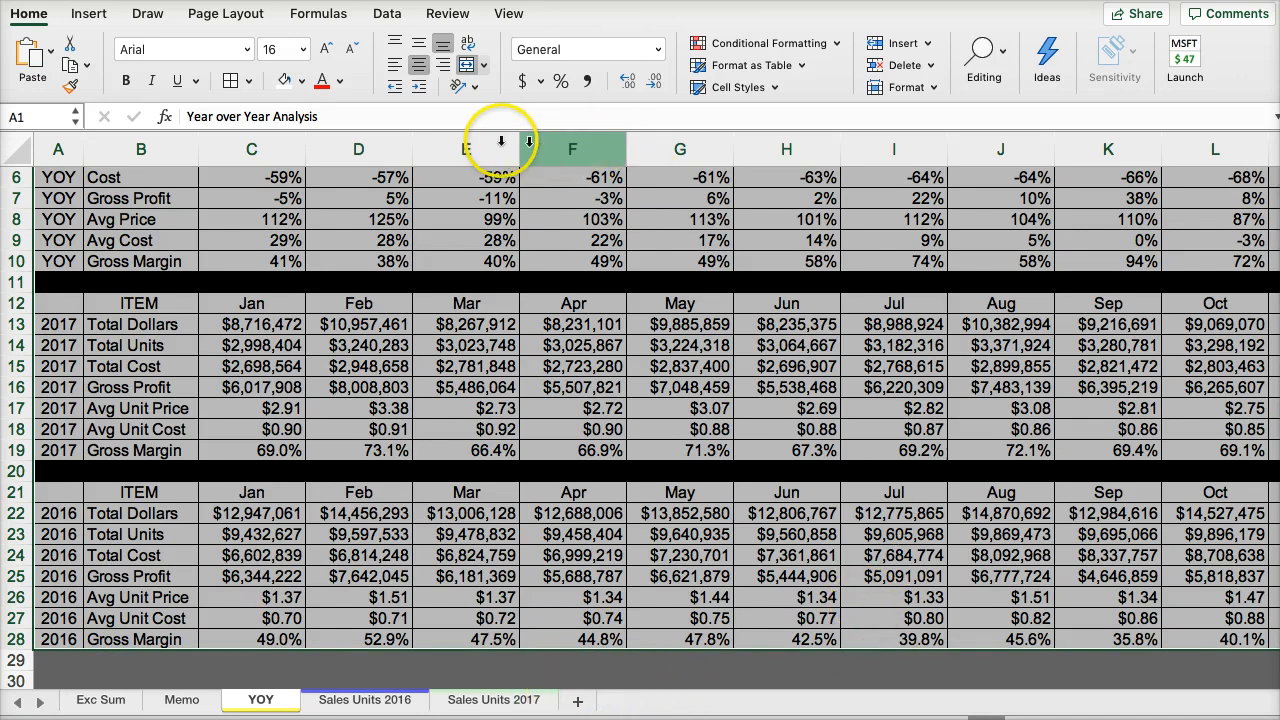
click(471, 674)
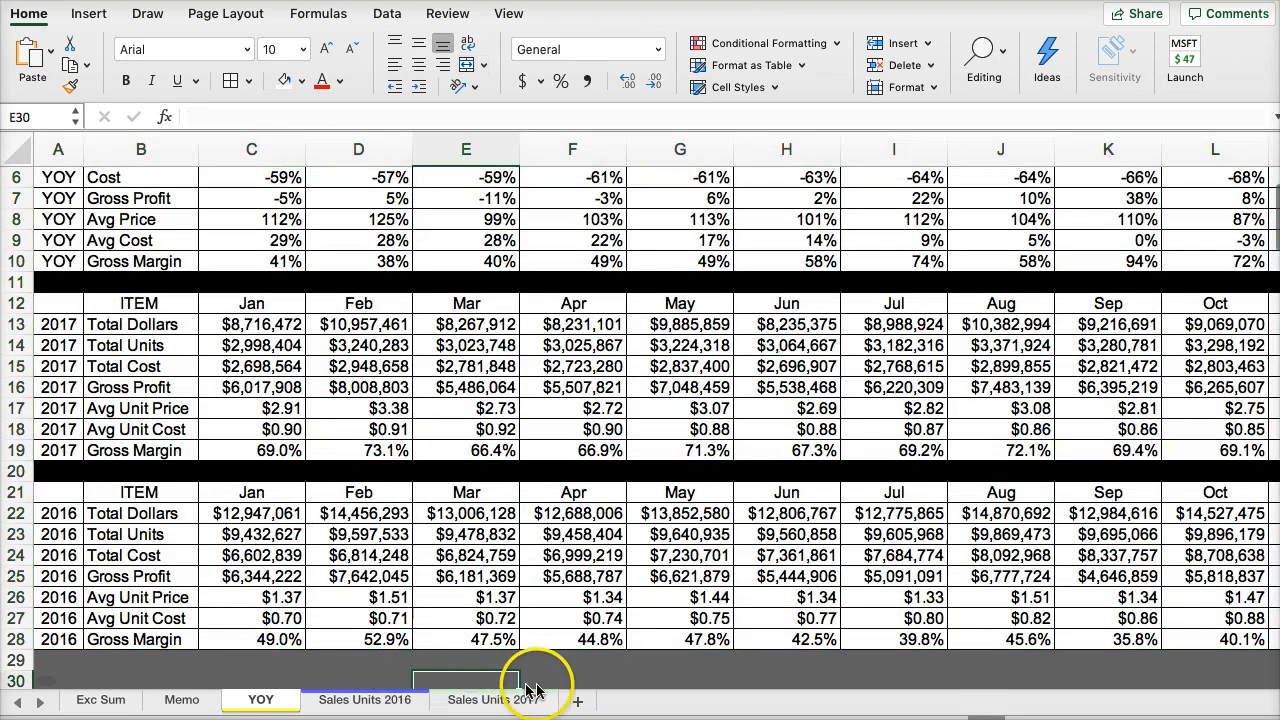
- Set the print area of the YOY sheet to the three tables in A1:O28
scroll(992, 690, right, 5)
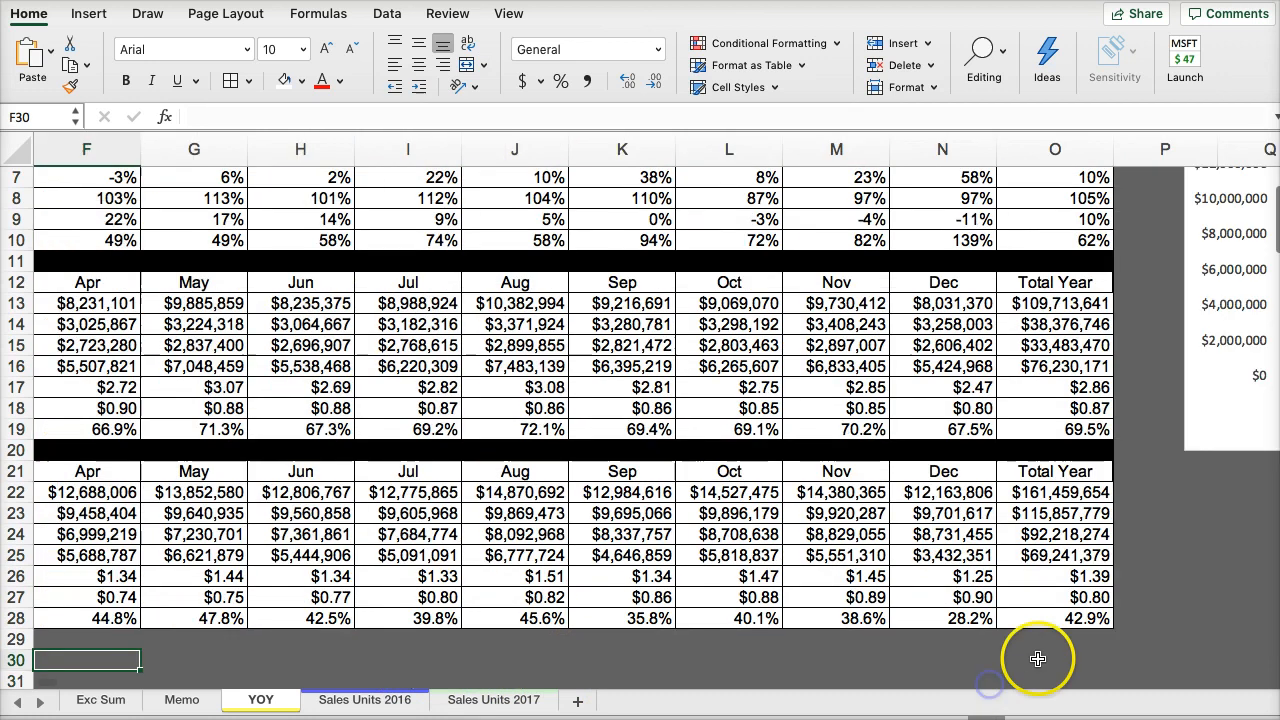
drag(1040, 688, 45, 182)
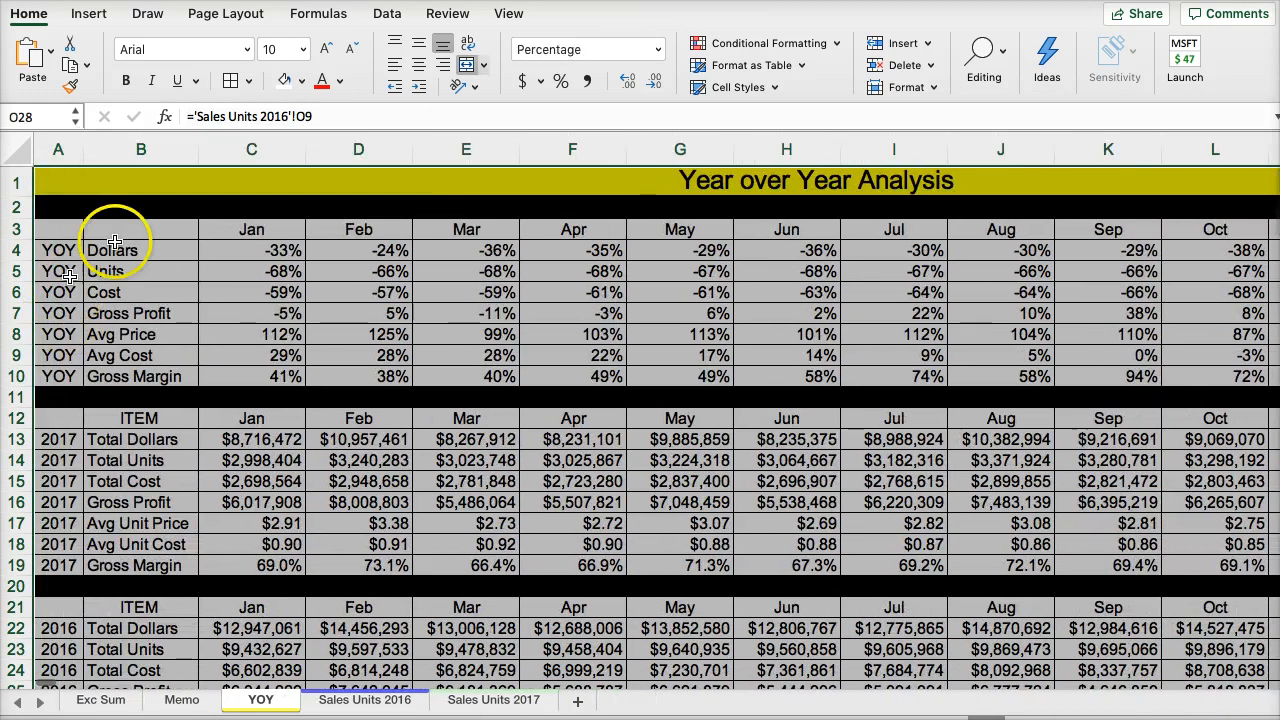
click(210, 18)
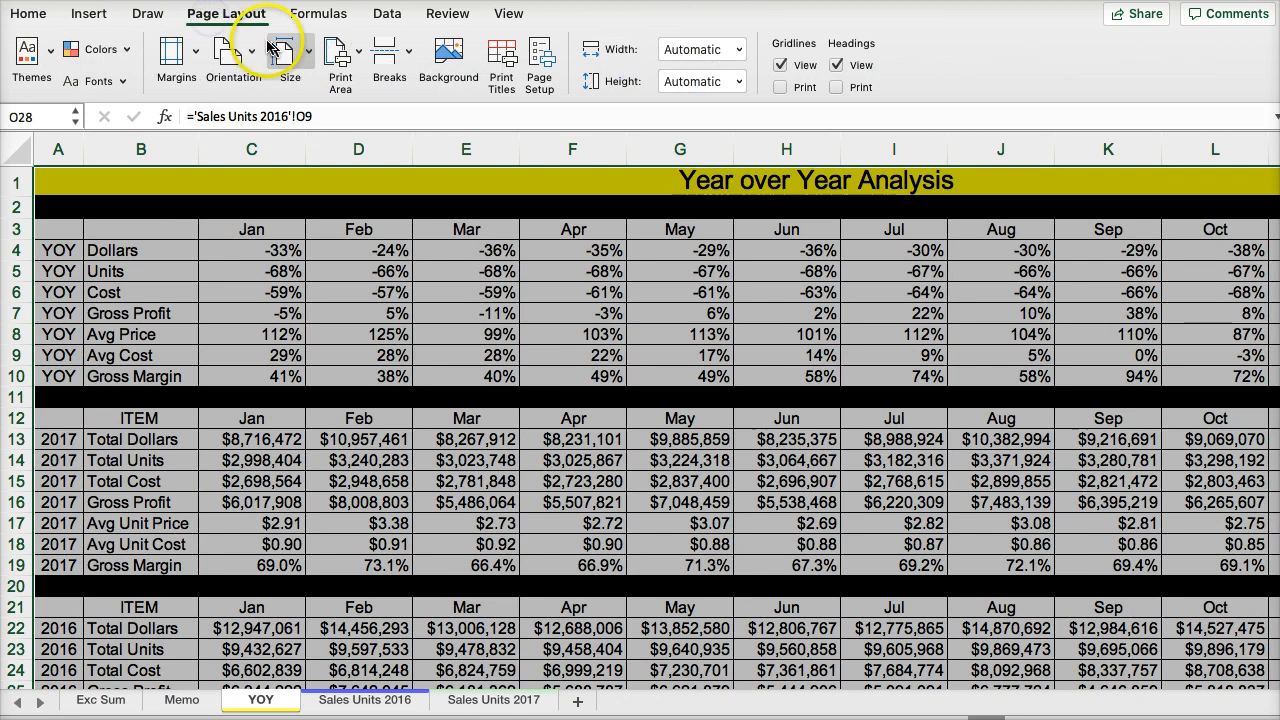
click(336, 55)
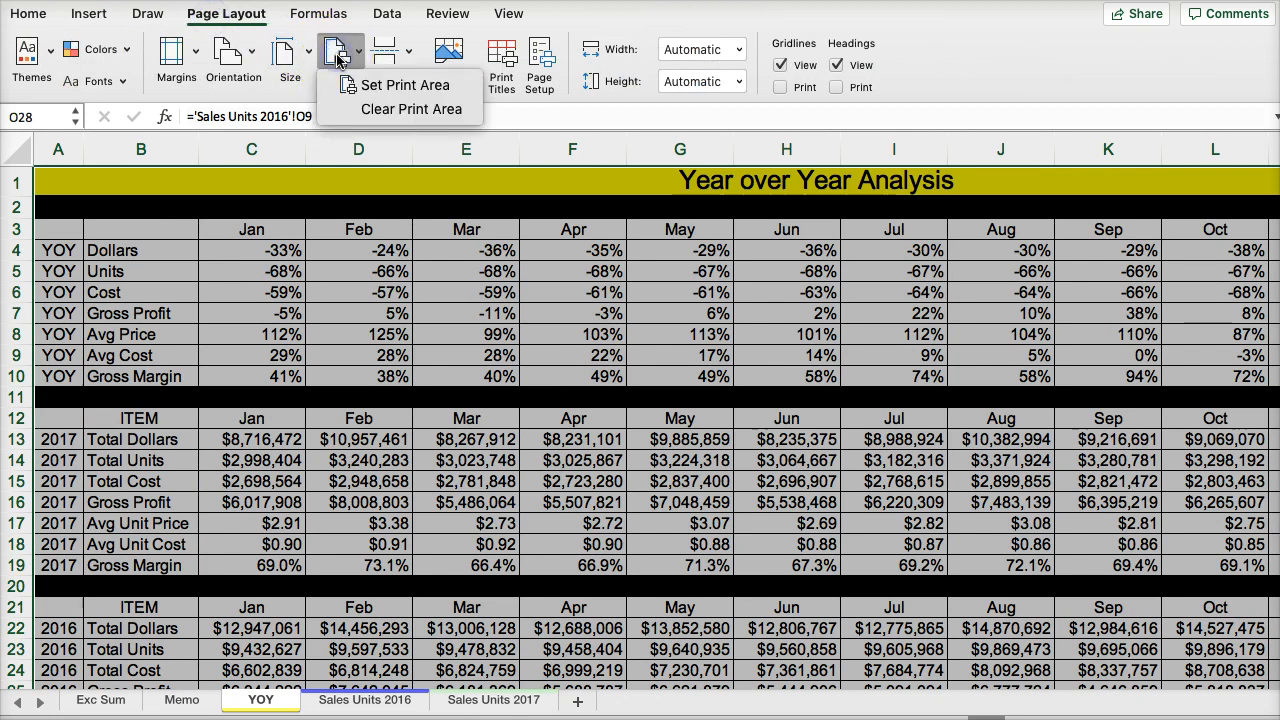
click(391, 88)
- In the page setup of the YOY sheet, set rows 1 to 3 to repeat at the top of every printed page
click(540, 68)
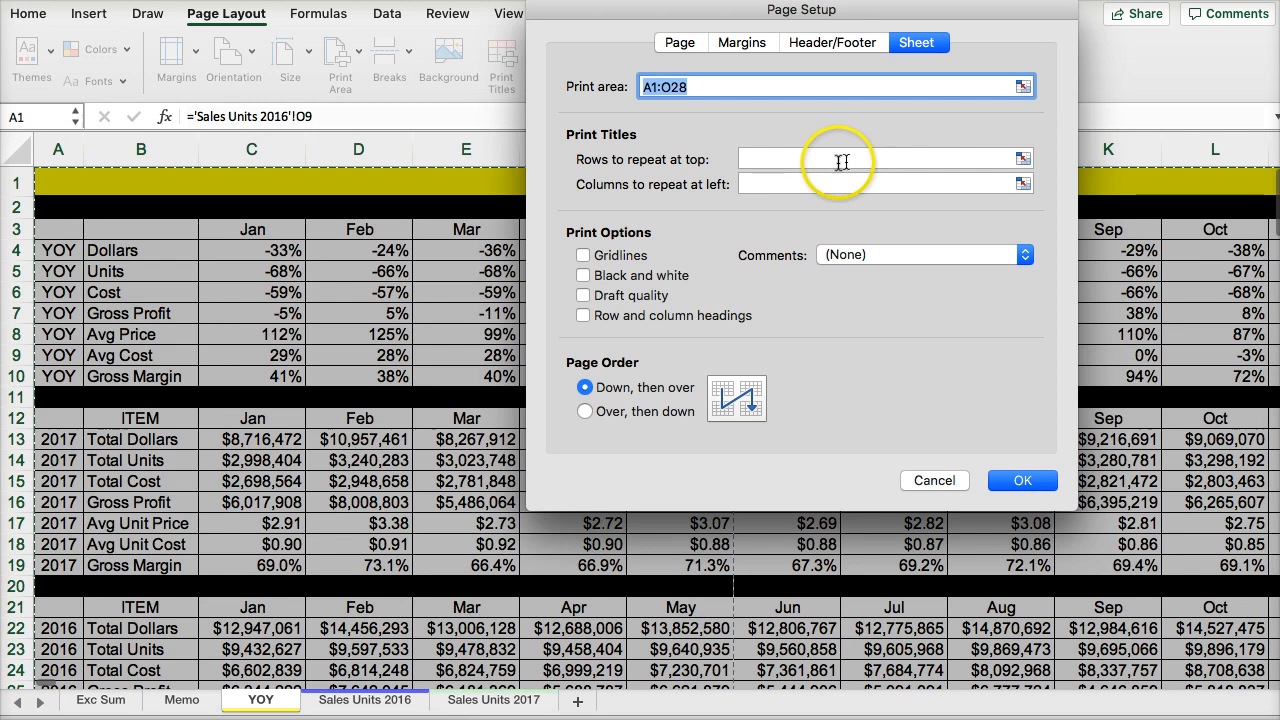
click(1022, 160)
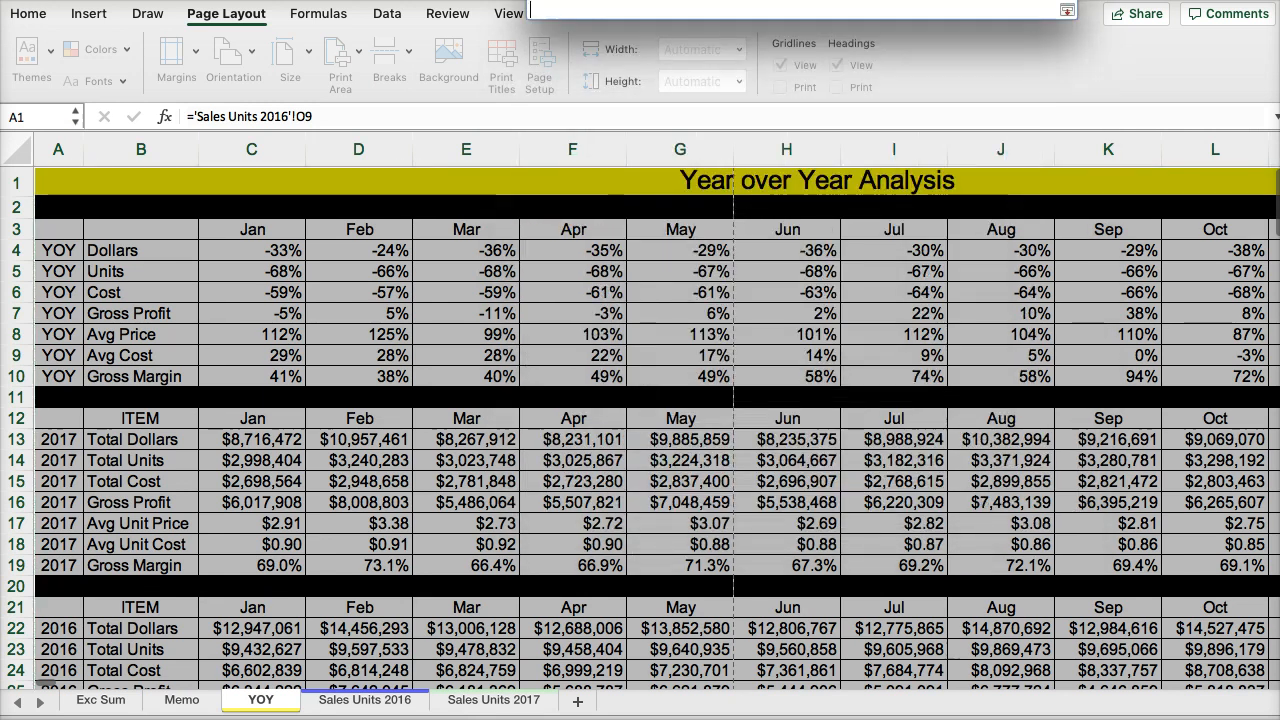
drag(18, 183, 22, 233)
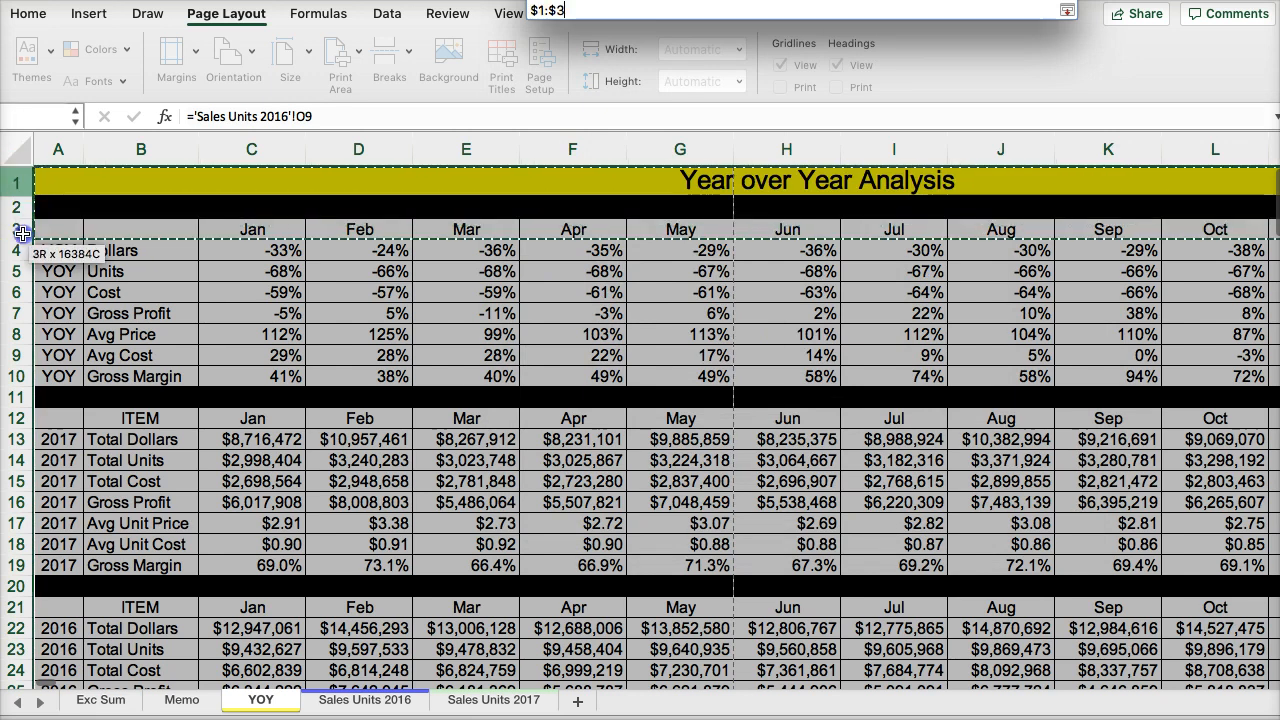
click(1066, 11)
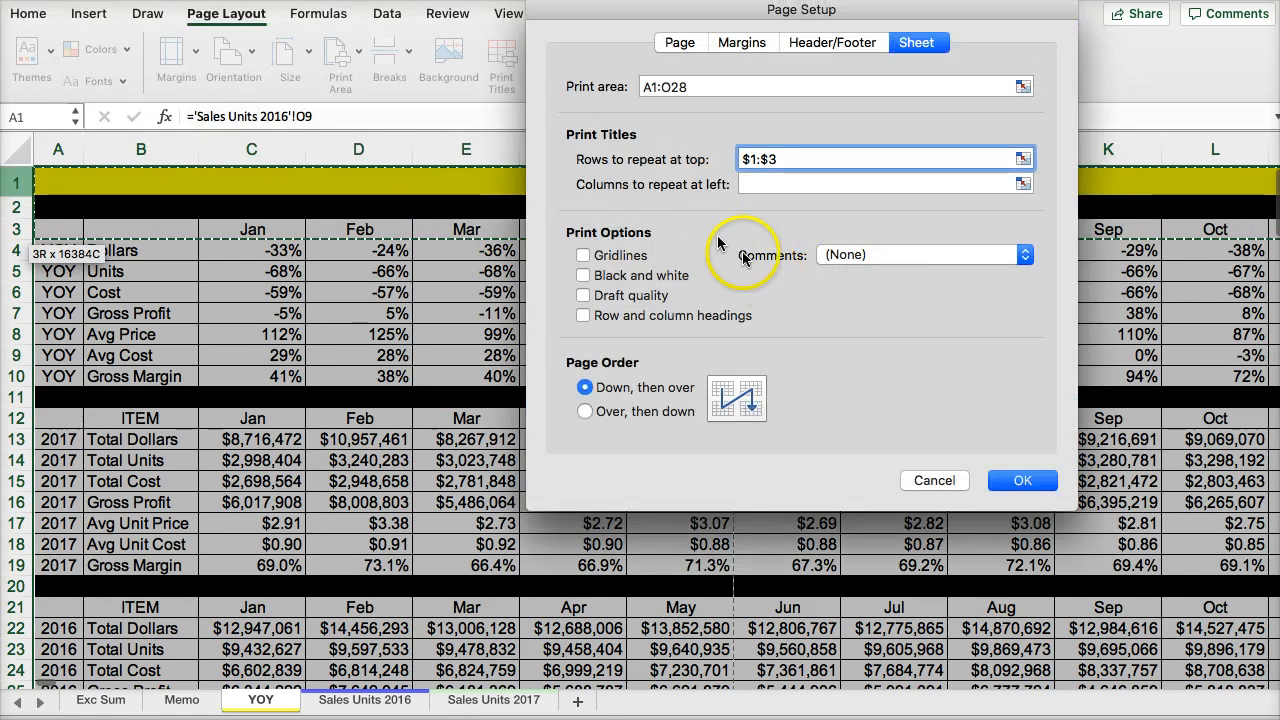
- Scale the printout to fit 1 page wide by 1 tall and set the left and right margins to 0.5"
click(680, 42)
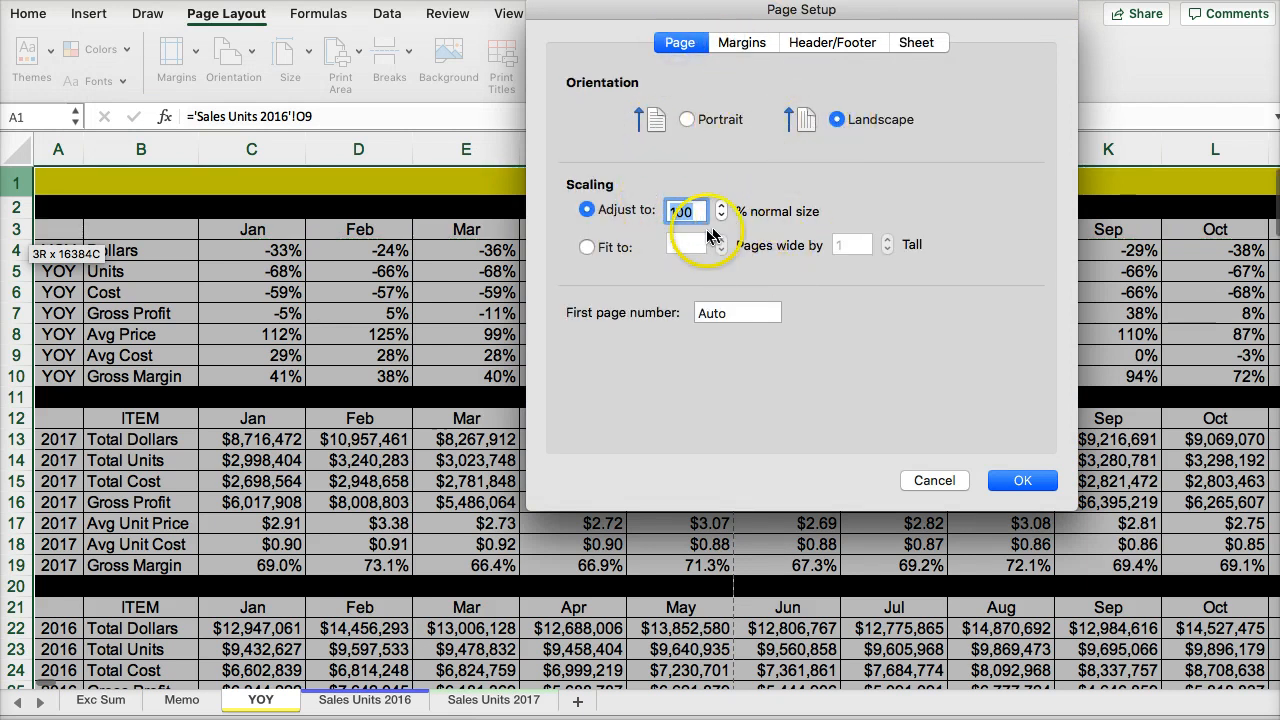
click(587, 247)
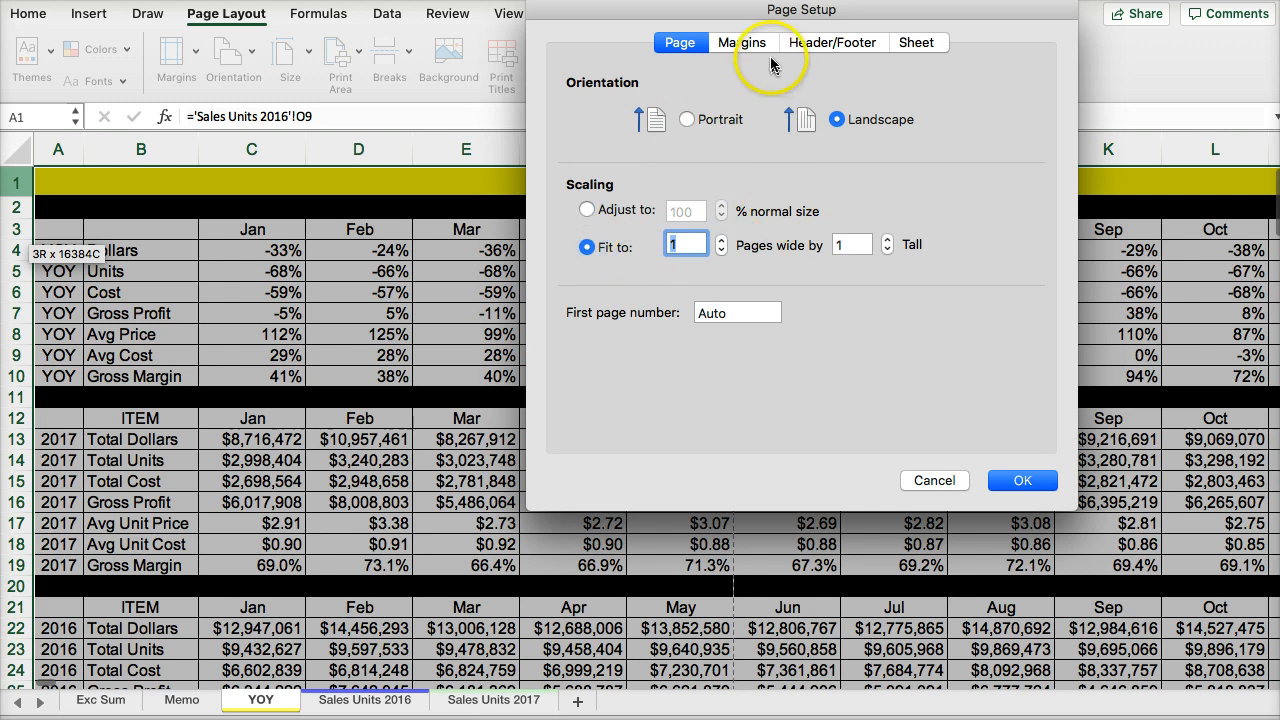
click(739, 48)
click(719, 213)
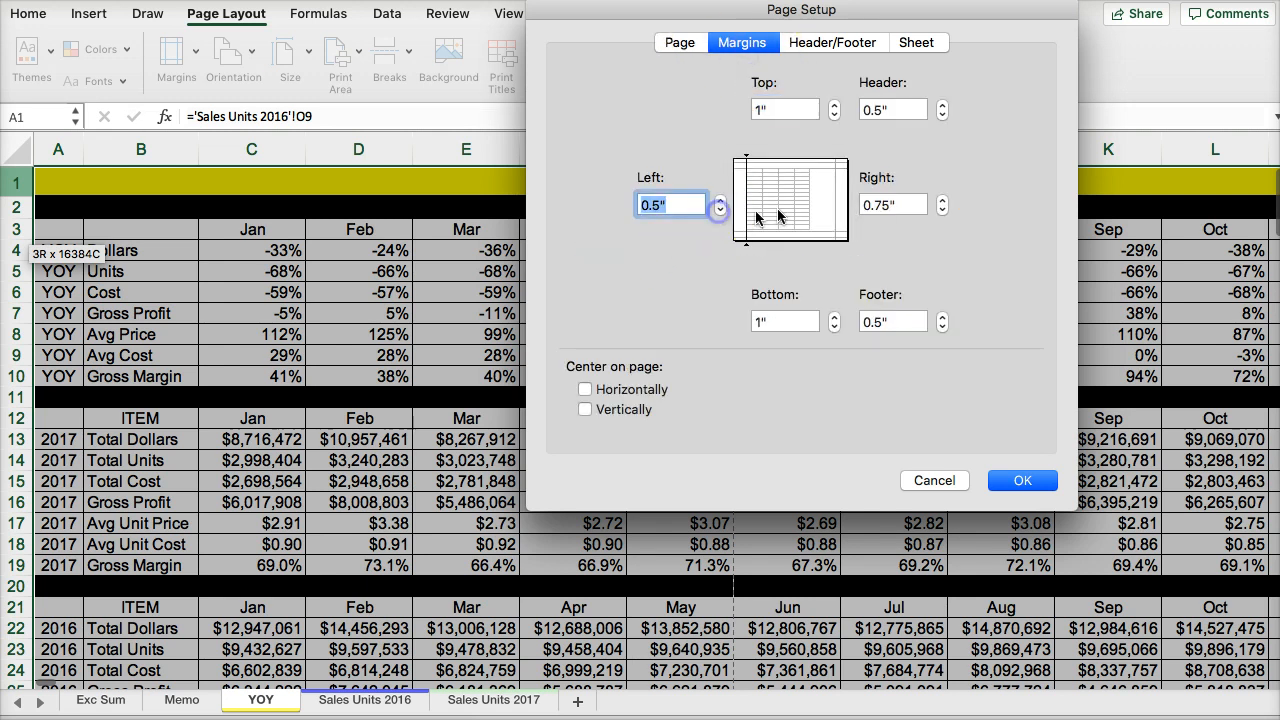
click(942, 210)
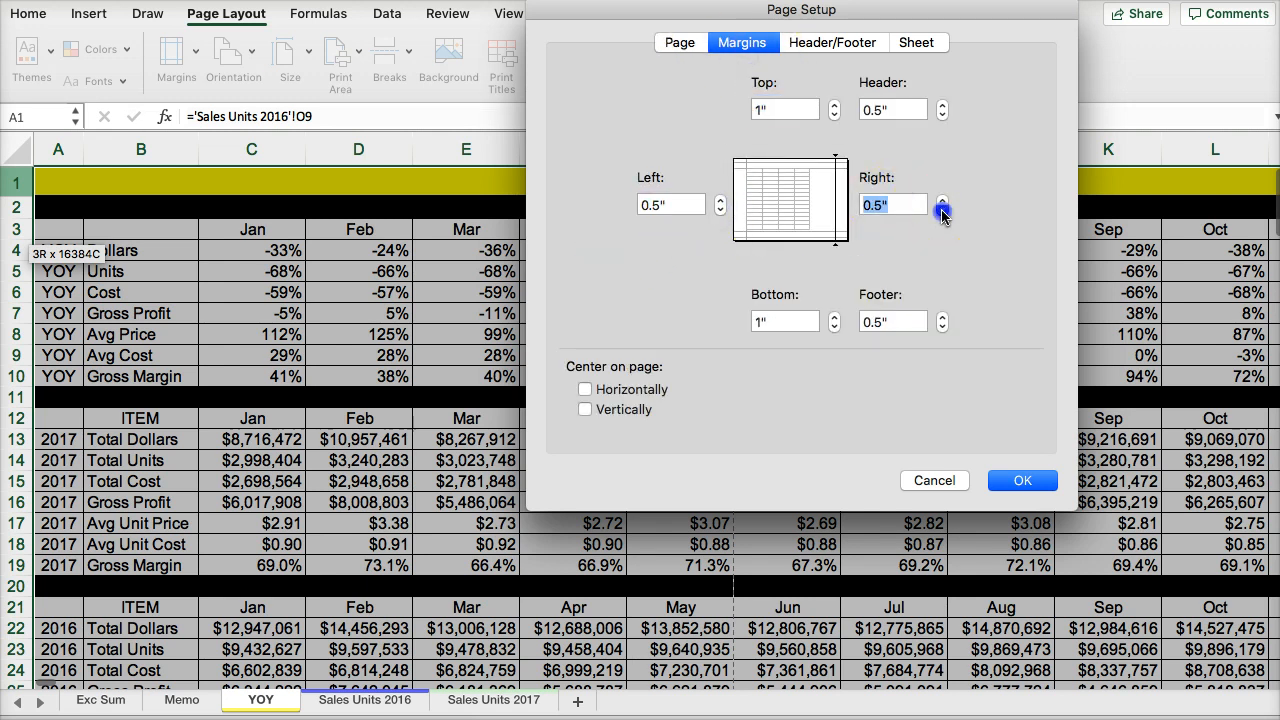
- Use the file name "YOY sales cost units analysis V2.xlsx" as header and "Page 1 of ?" as footer, and apply the page setup
click(822, 45)
click(765, 104)
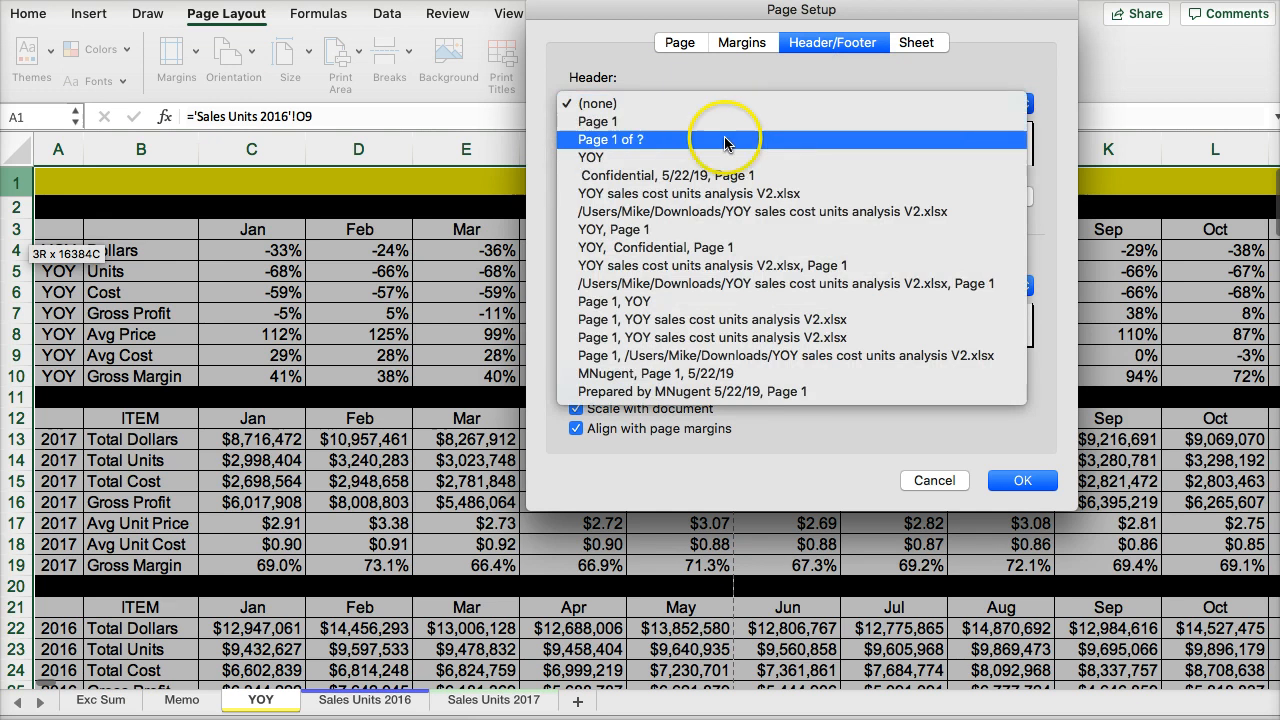
click(714, 198)
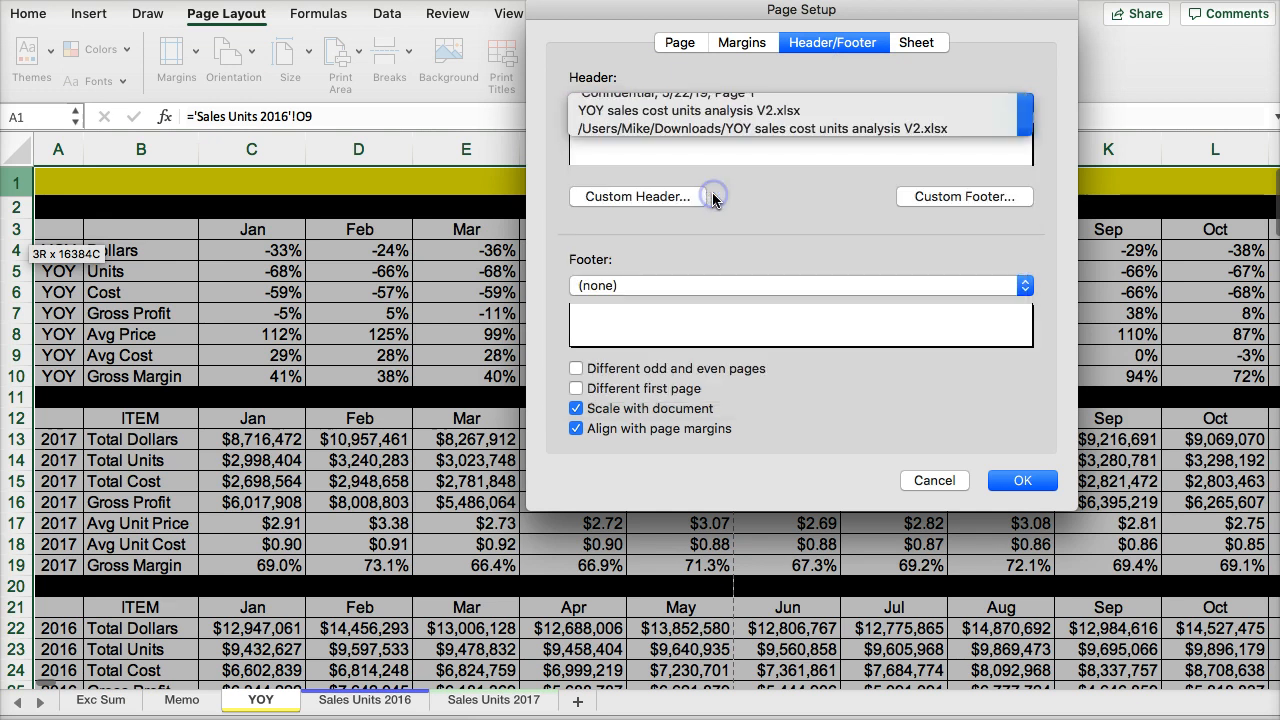
click(728, 285)
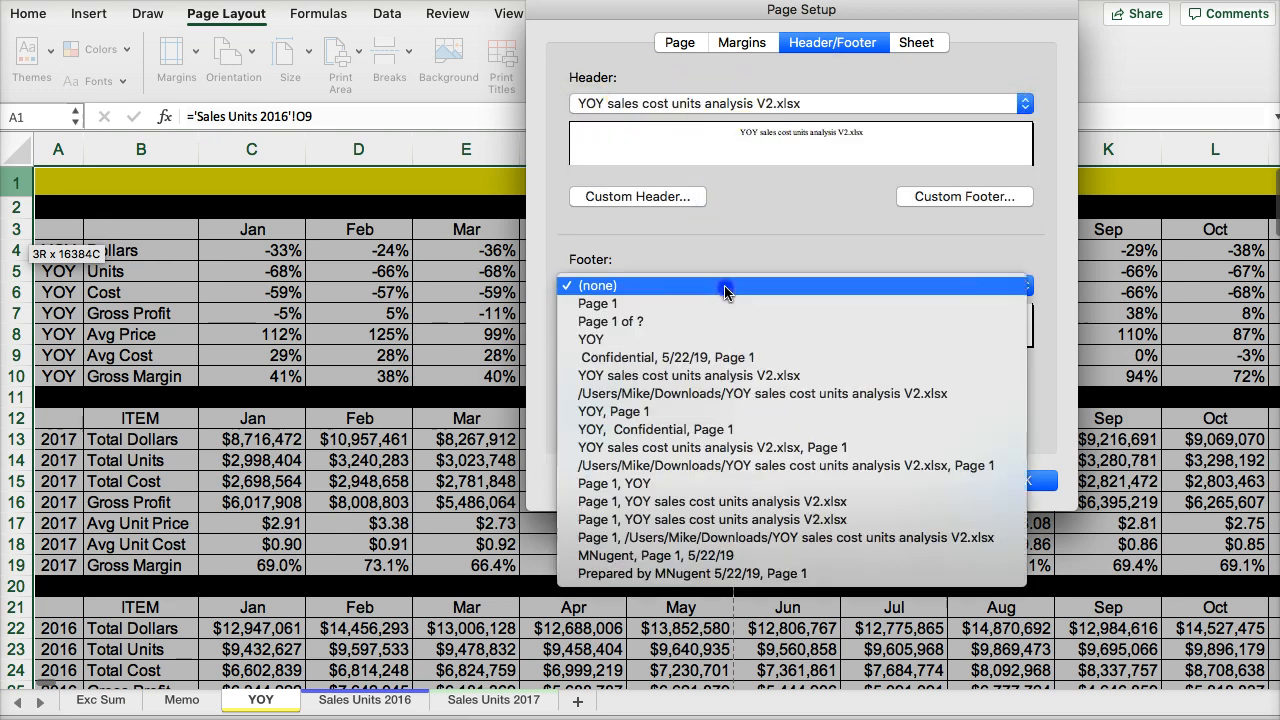
click(704, 325)
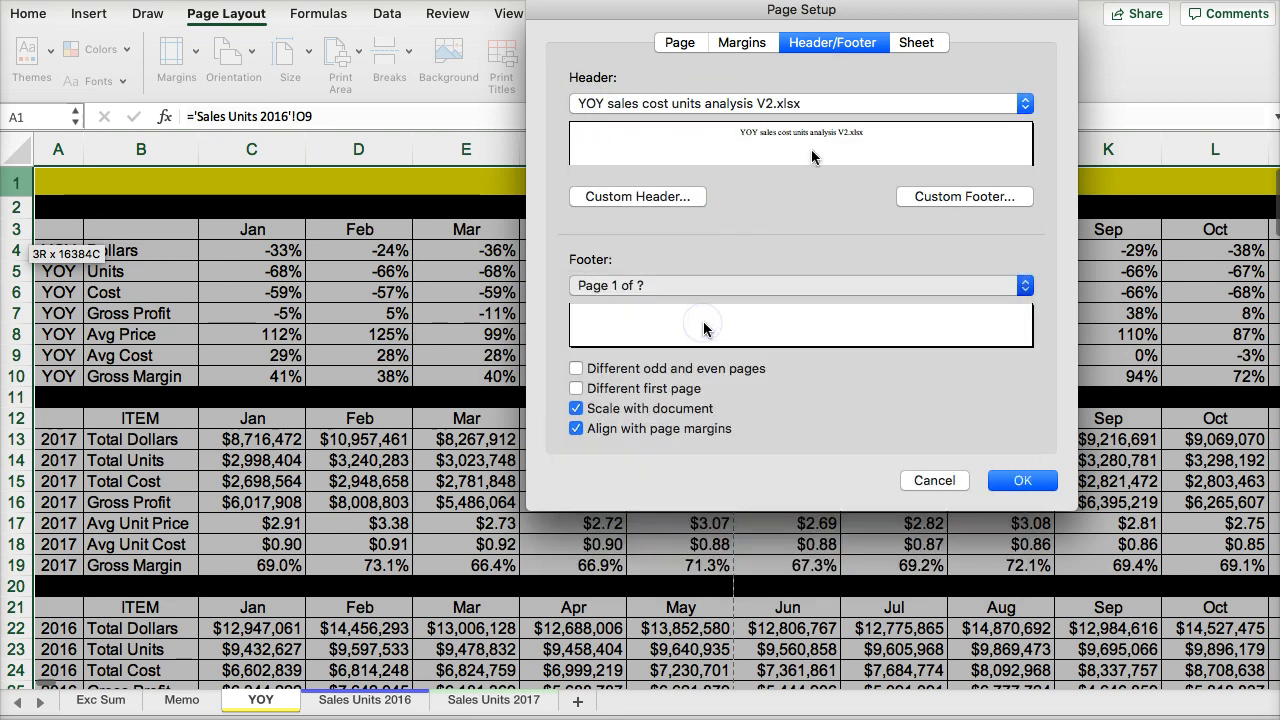
click(913, 43)
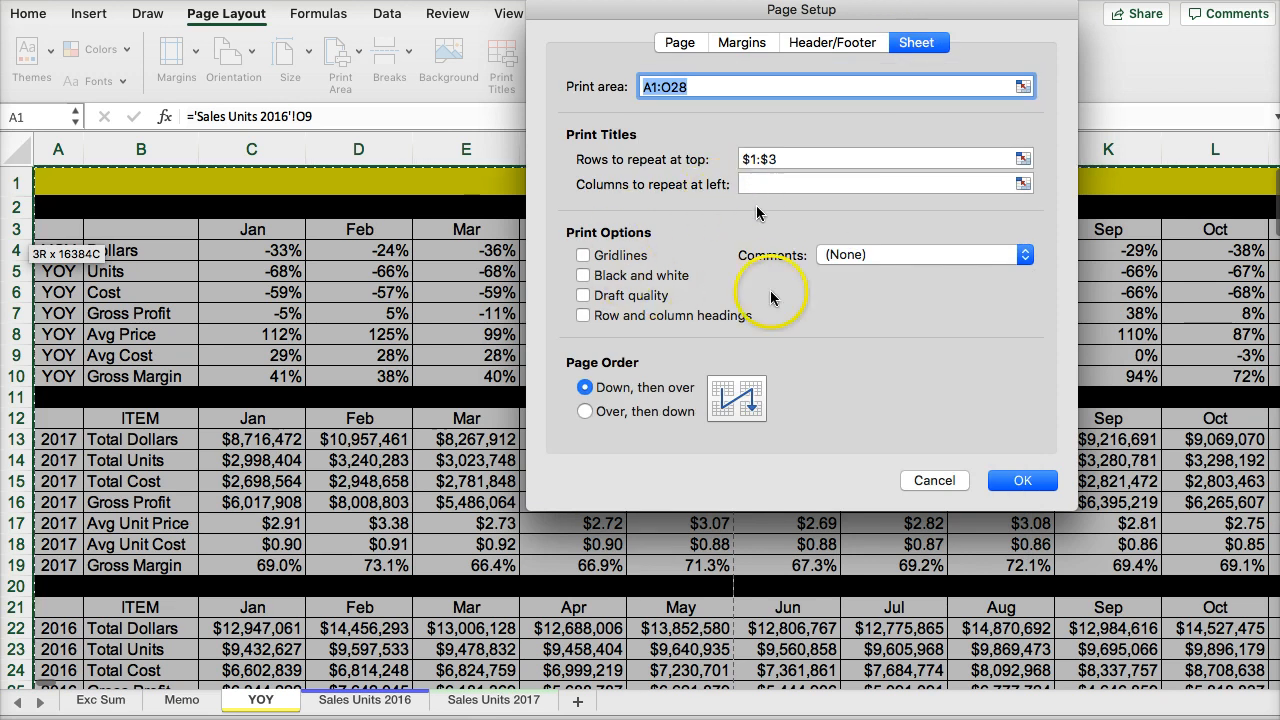
click(1018, 481)
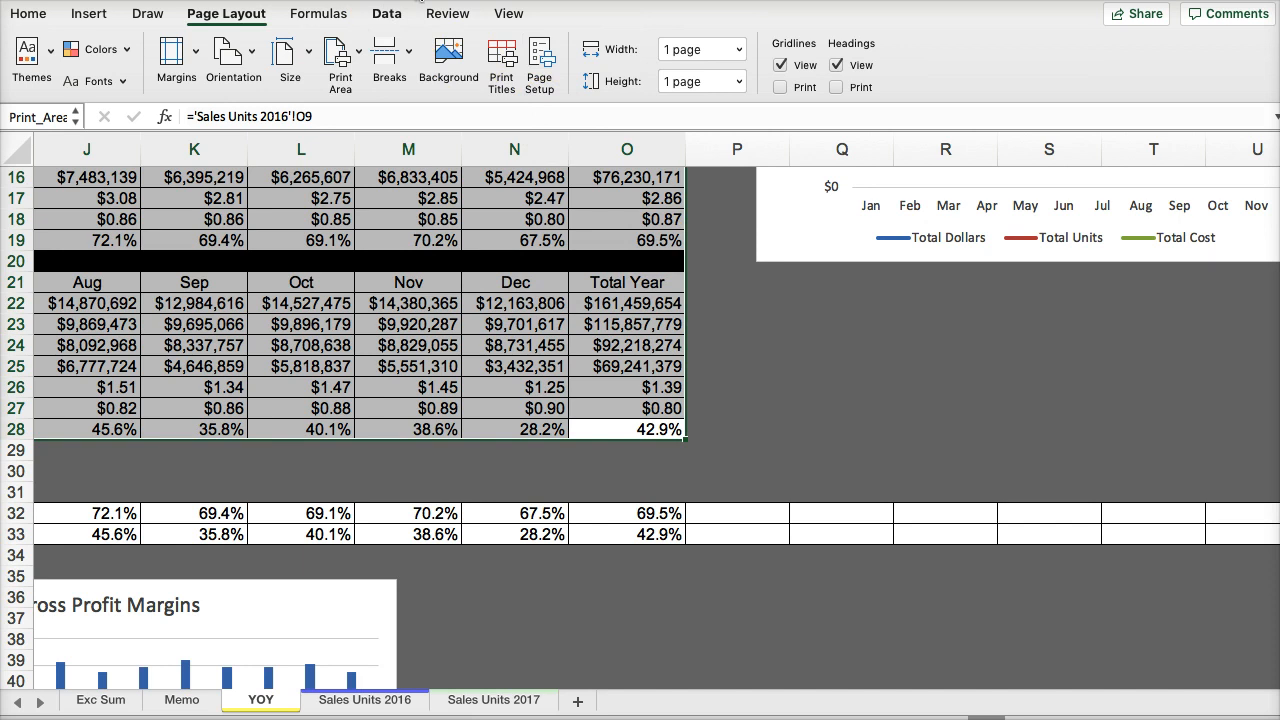
- Check the YOY sheet's layout in the print preview and close it without printing
key(super+p)
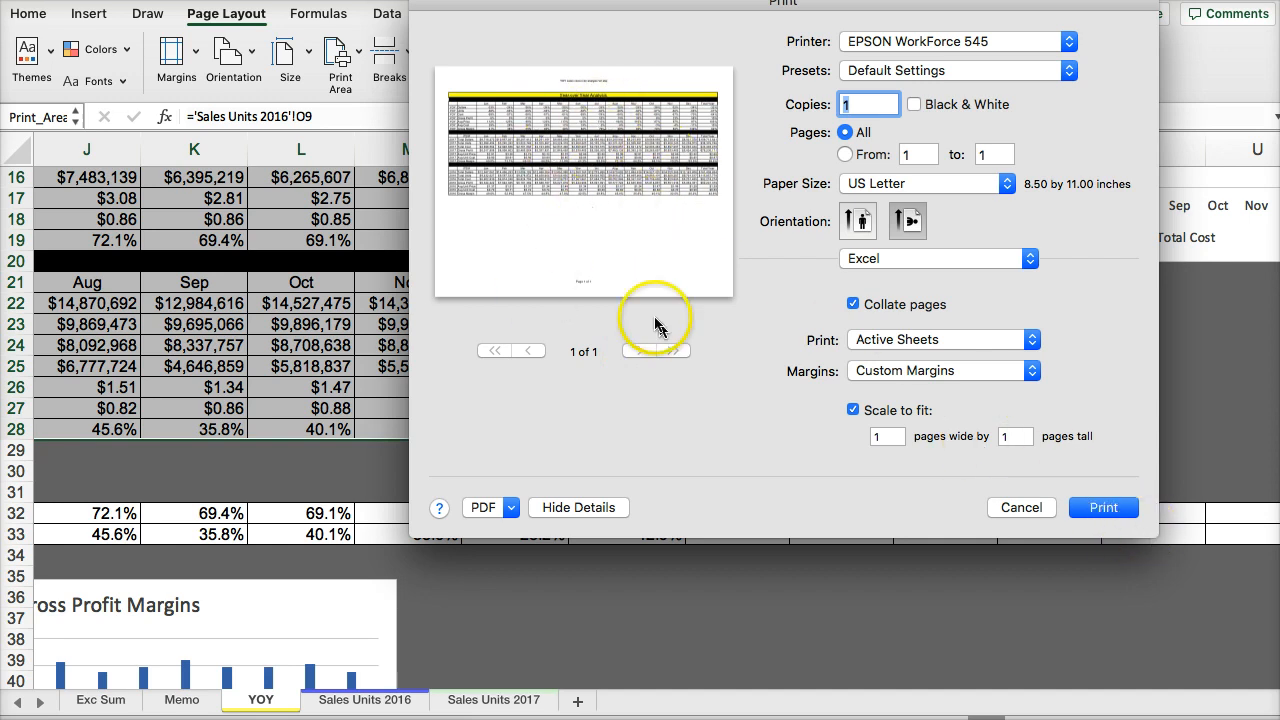
click(1020, 508)
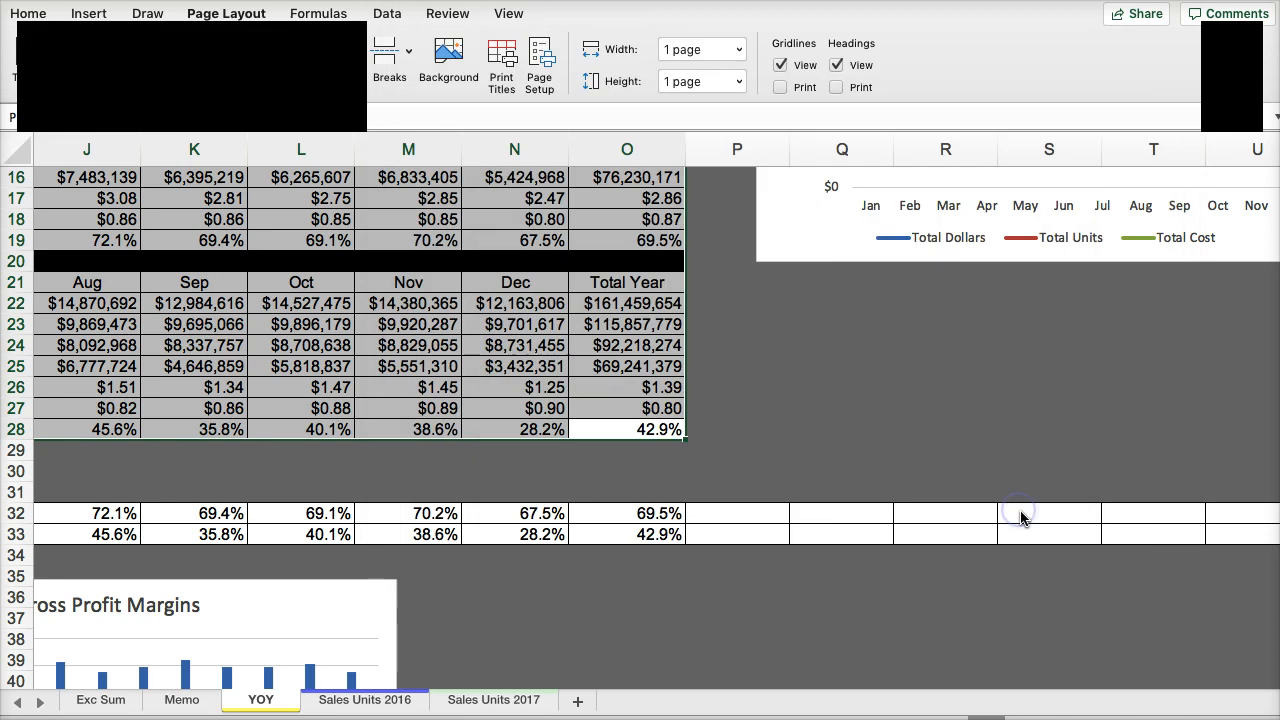
- Look over the YOY sheet's comparison tables down to the 2016 gross margin row and return to column A
scroll(638, 478, down, 1)
scroll(638, 478, up, 5)
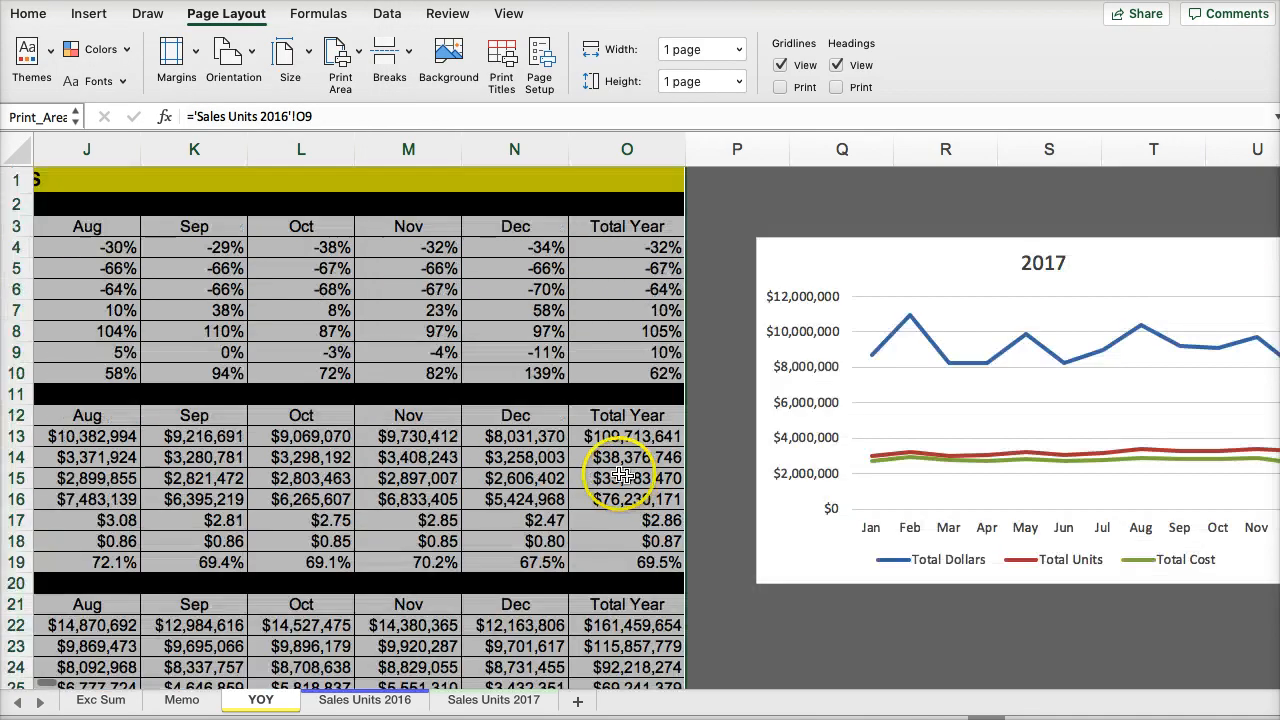
scroll(634, 371, down, 1)
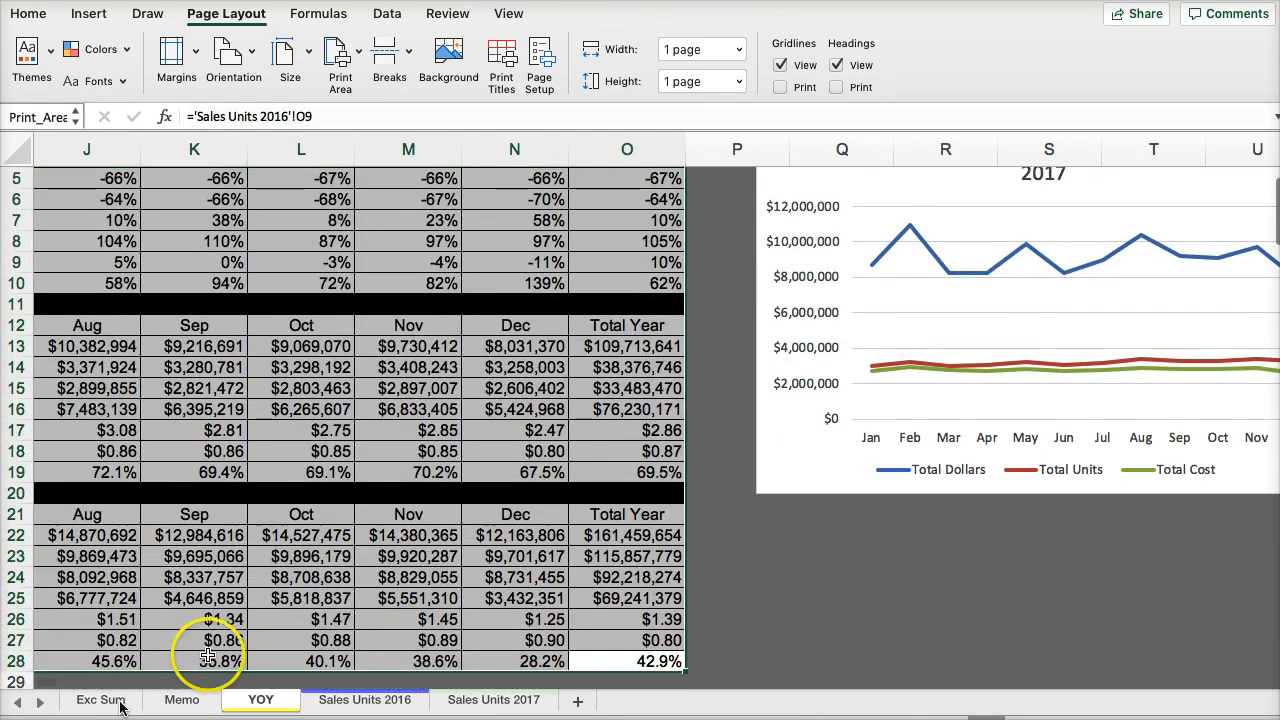
scroll(660, 543, down, 3)
scroll(600, 540, up, 3)
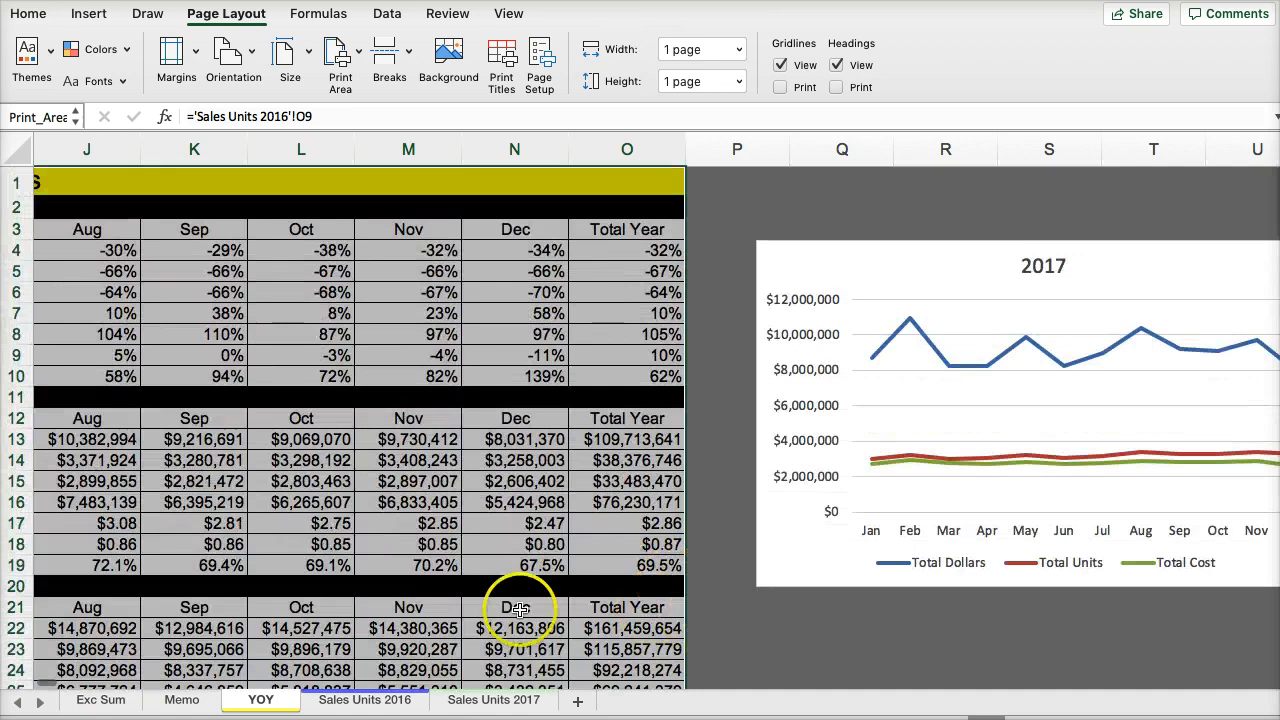
click(371, 598)
key(Left)
key(Left)
key(Left)
key(Left)
key(Left)
key(Left)
key(Left)
key(Left)
key(Left)
key(Left)
key(Left)
key(Left)
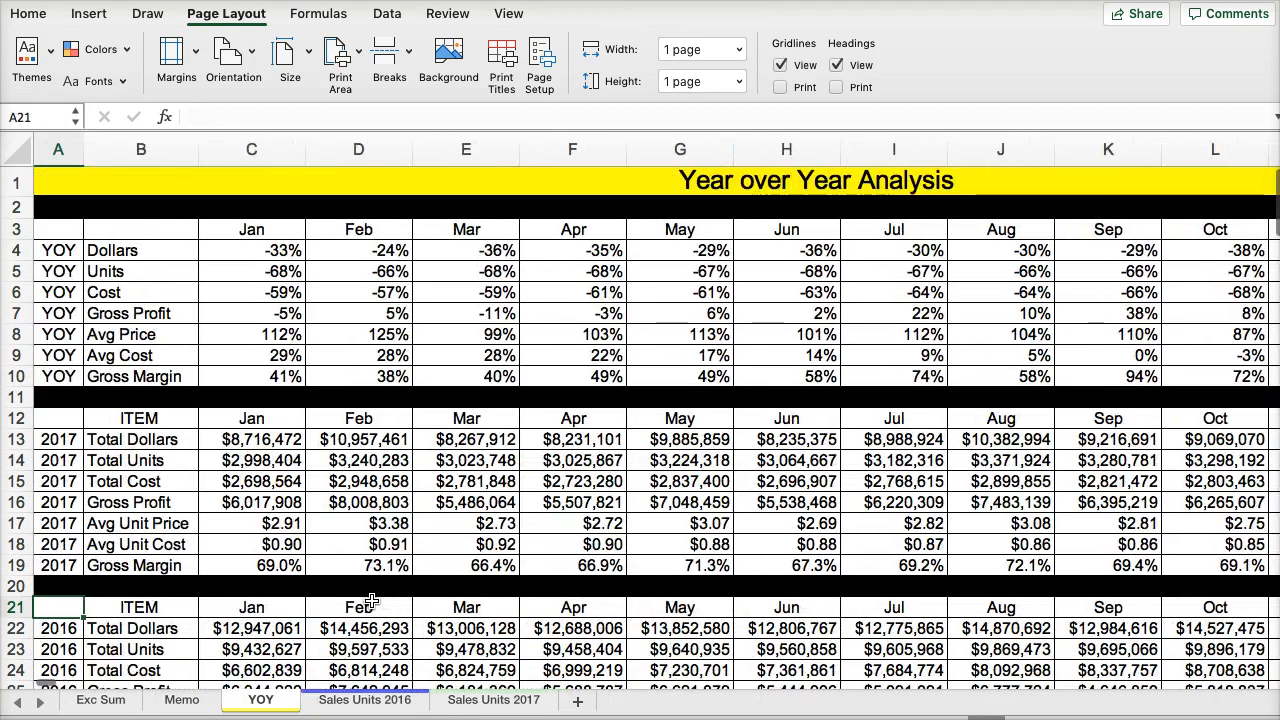
- On the Sales Units 2016 sheet, set the print area to the data from the ITEM heading through O4062
click(350, 700)
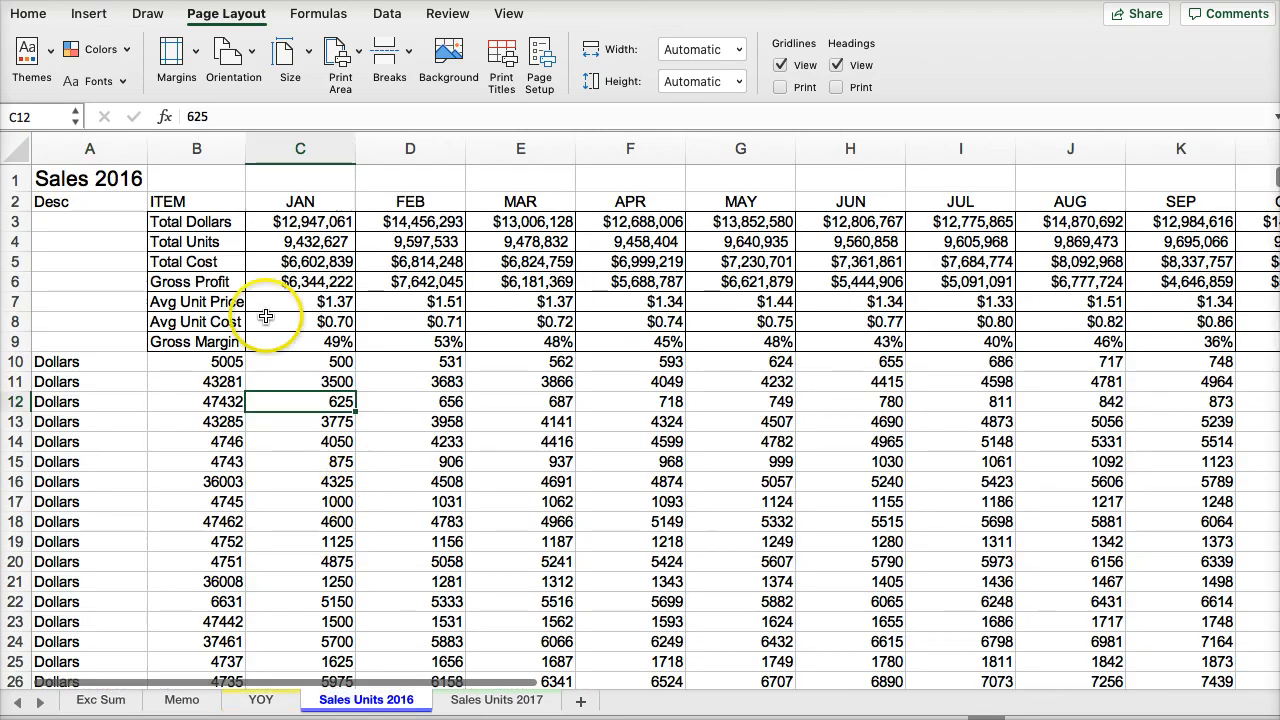
click(177, 201)
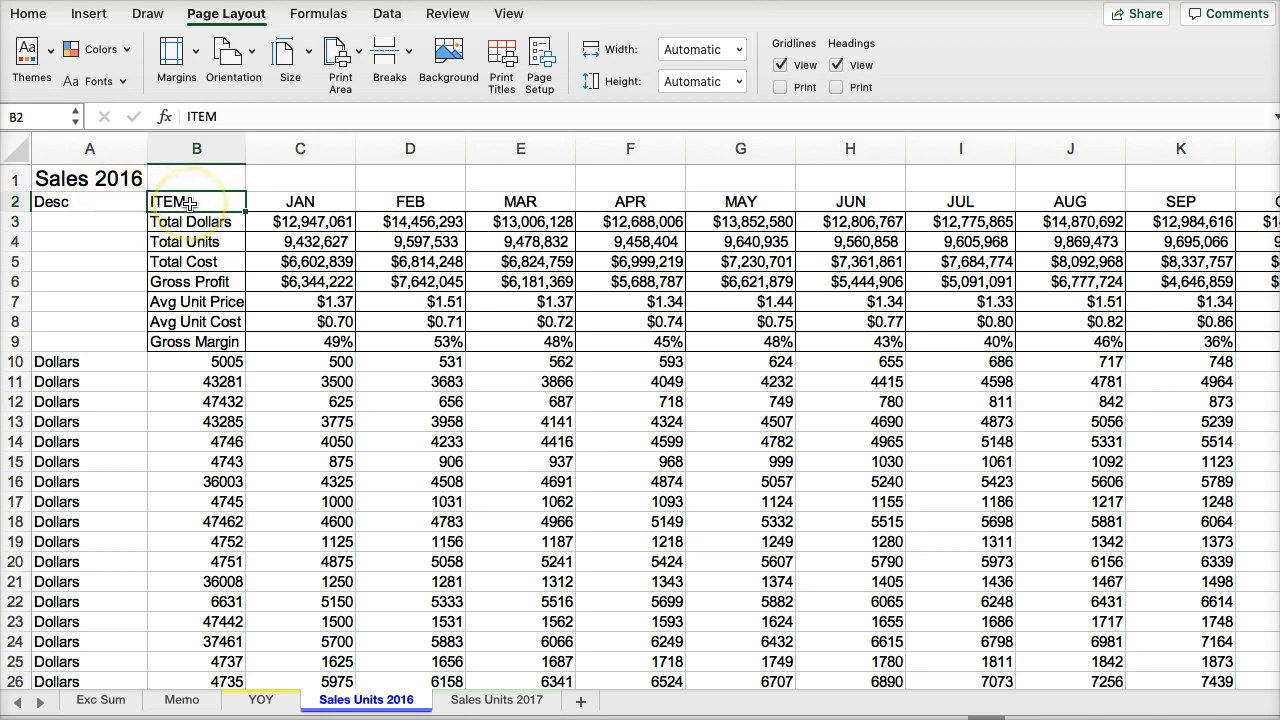
key(super+shift+Down)
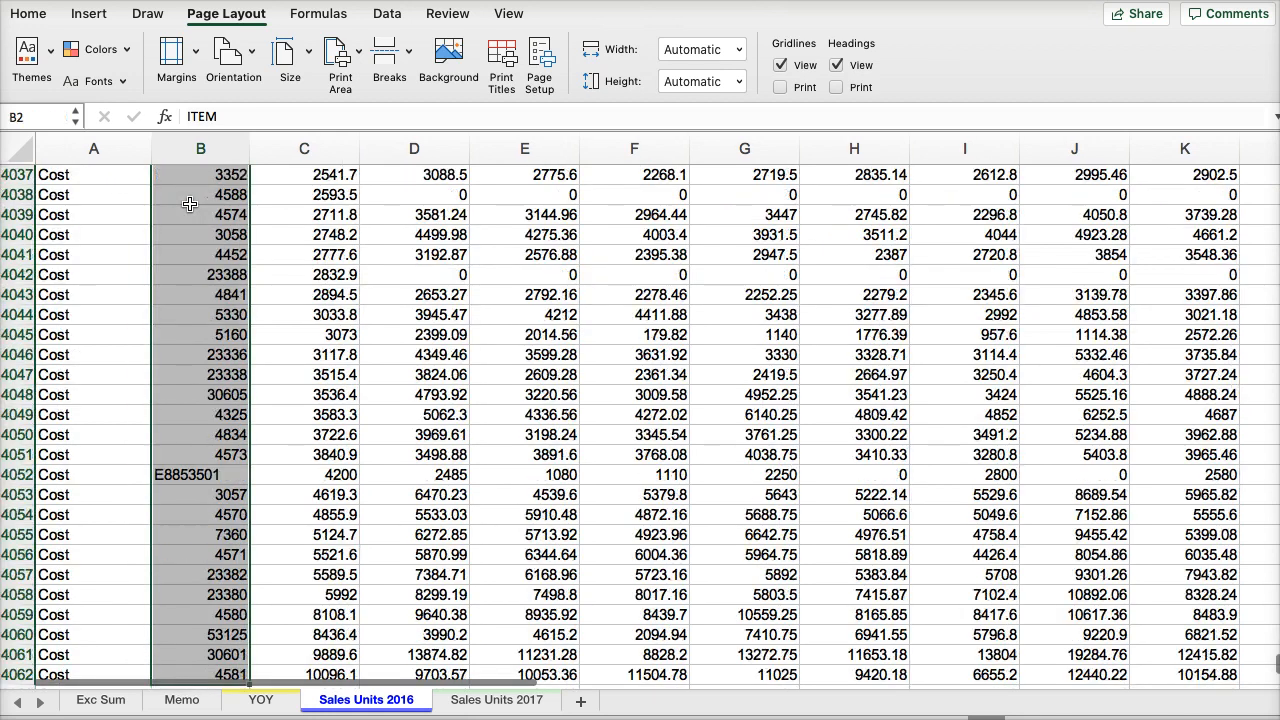
key(super+shift+Right)
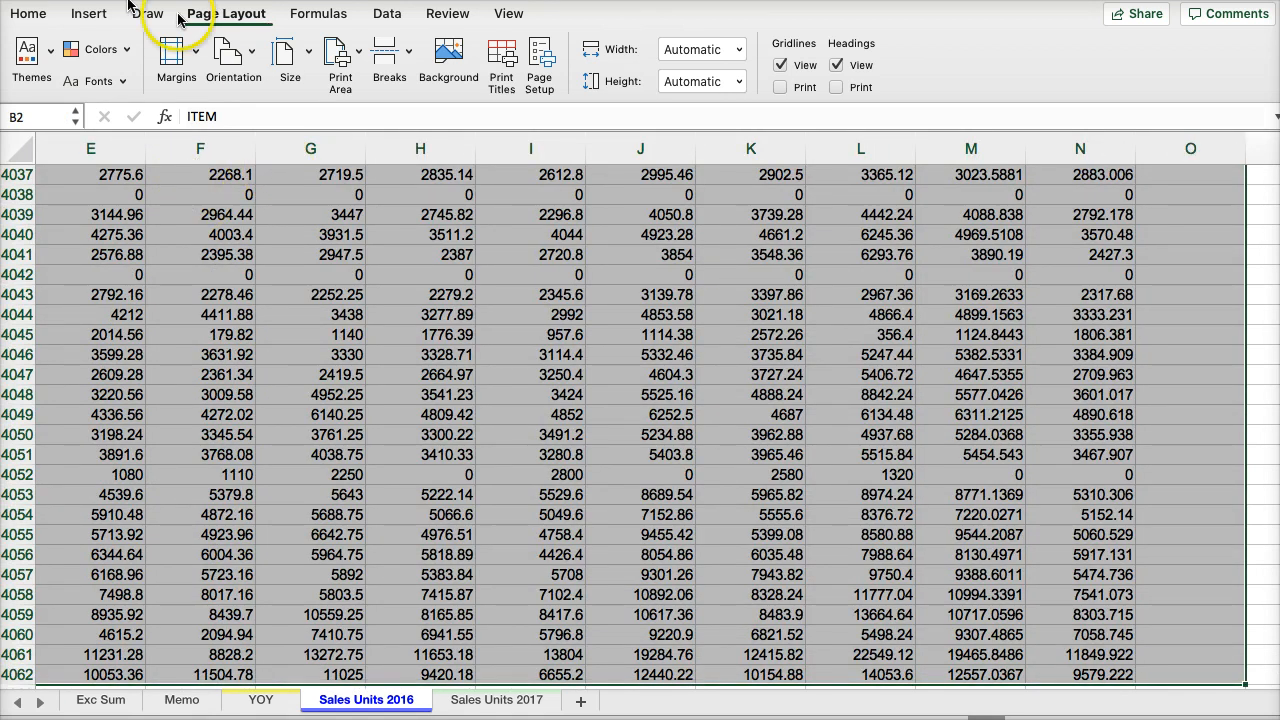
click(340, 64)
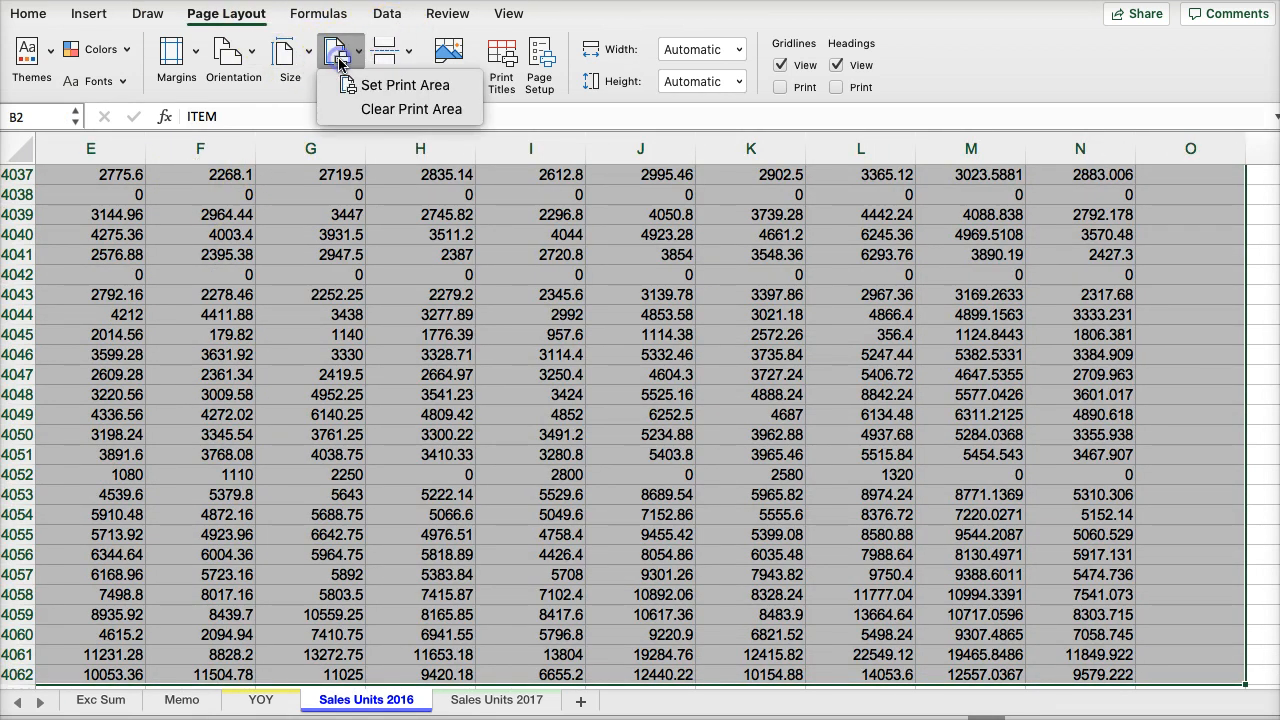
click(385, 85)
- In the page setup of Sales Units 2016, reduce the print scaling below 80% and set the left and right margins to 0.5"
click(539, 74)
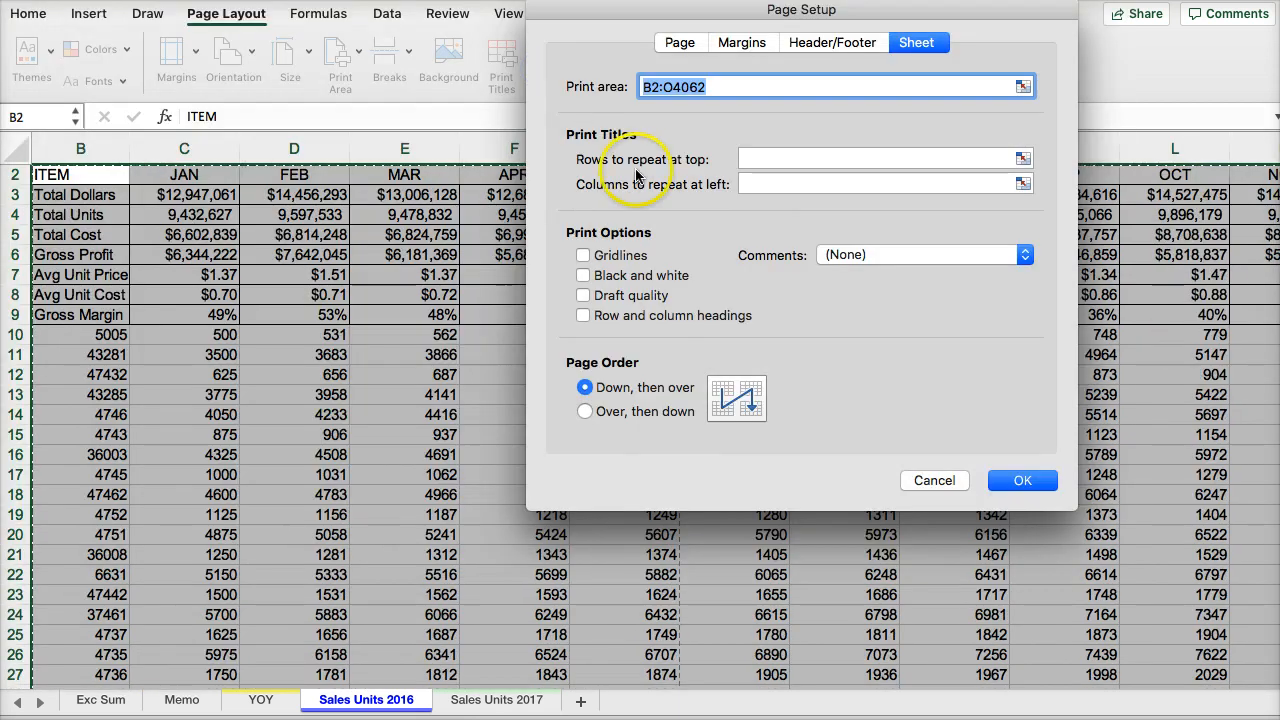
click(677, 44)
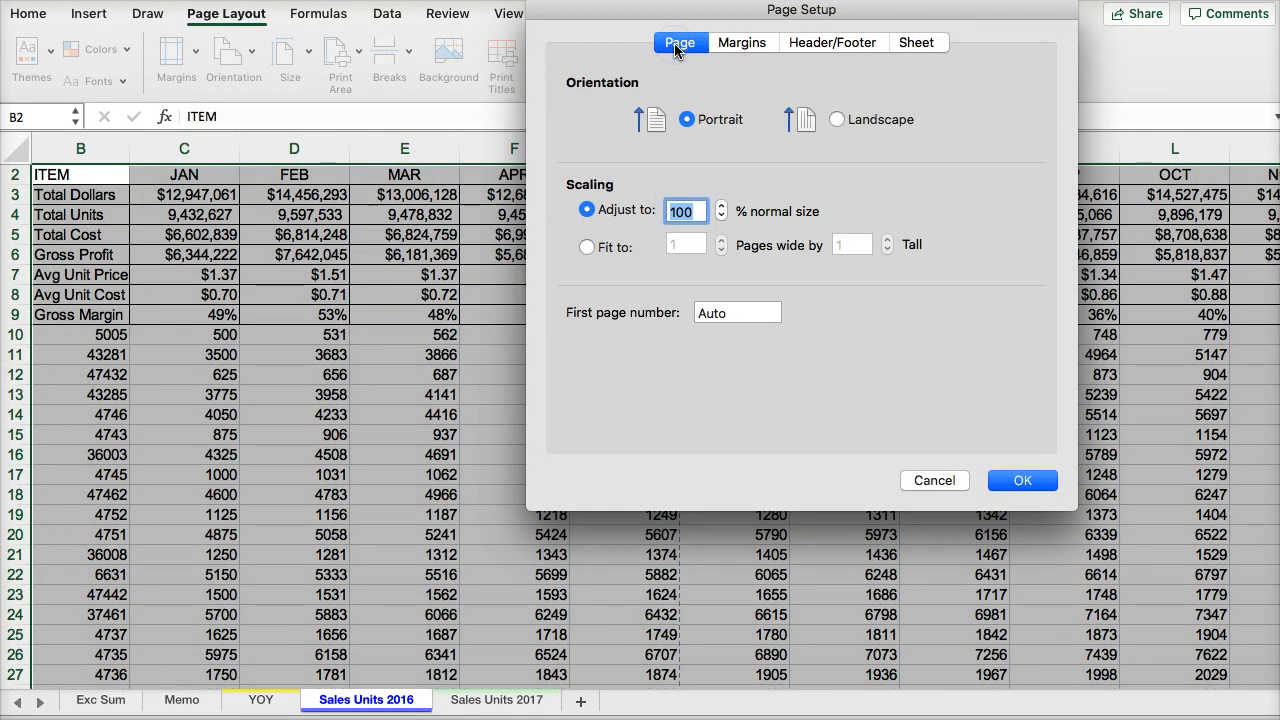
click(722, 218)
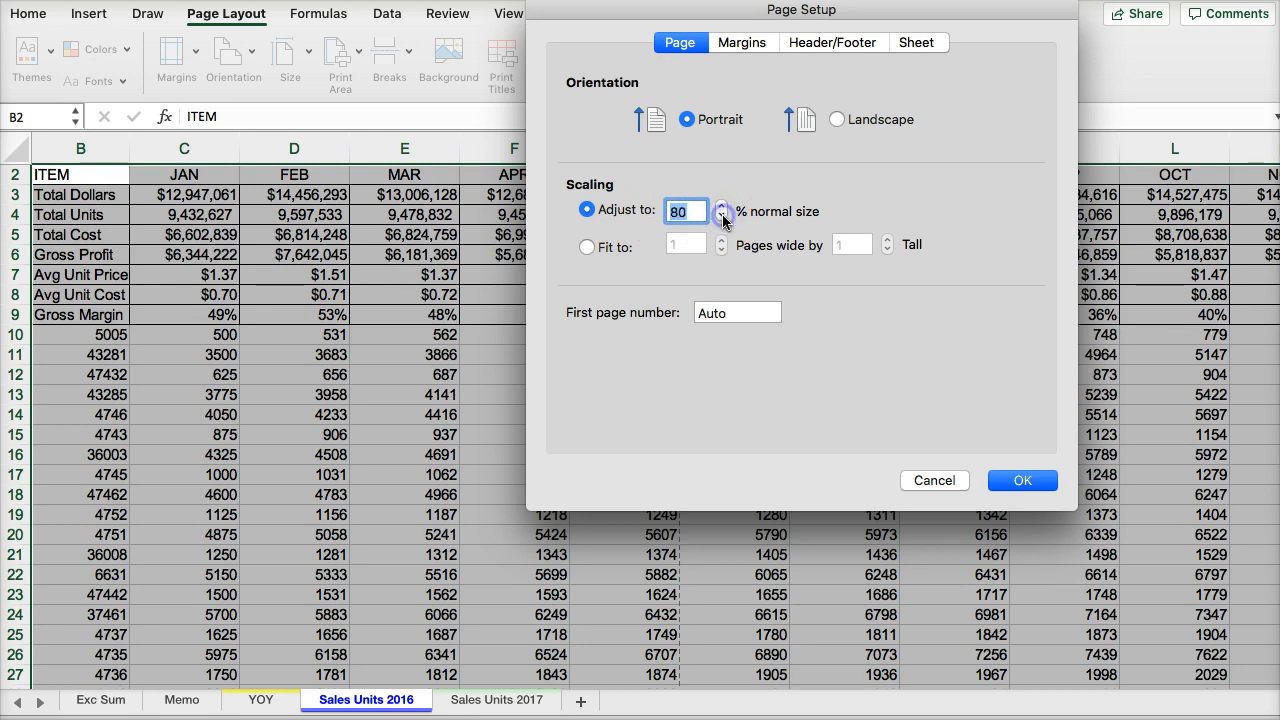
click(722, 218)
click(722, 218)
click(751, 42)
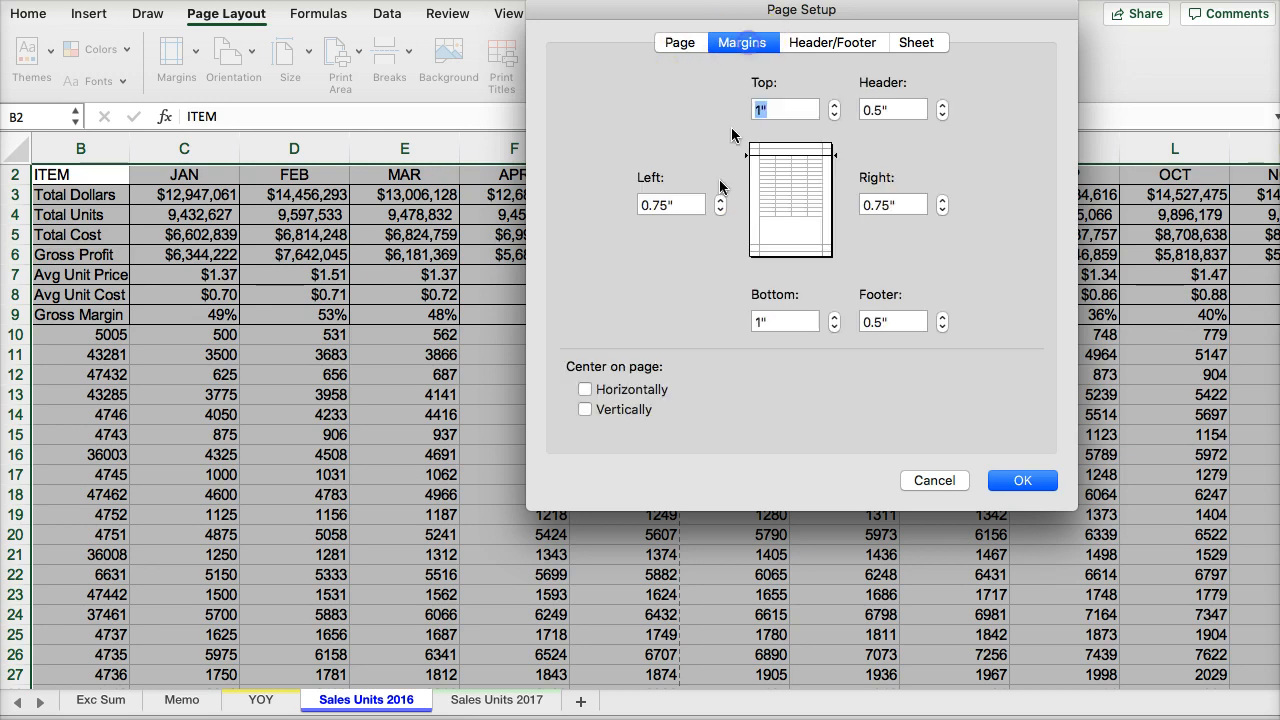
click(720, 210)
click(942, 210)
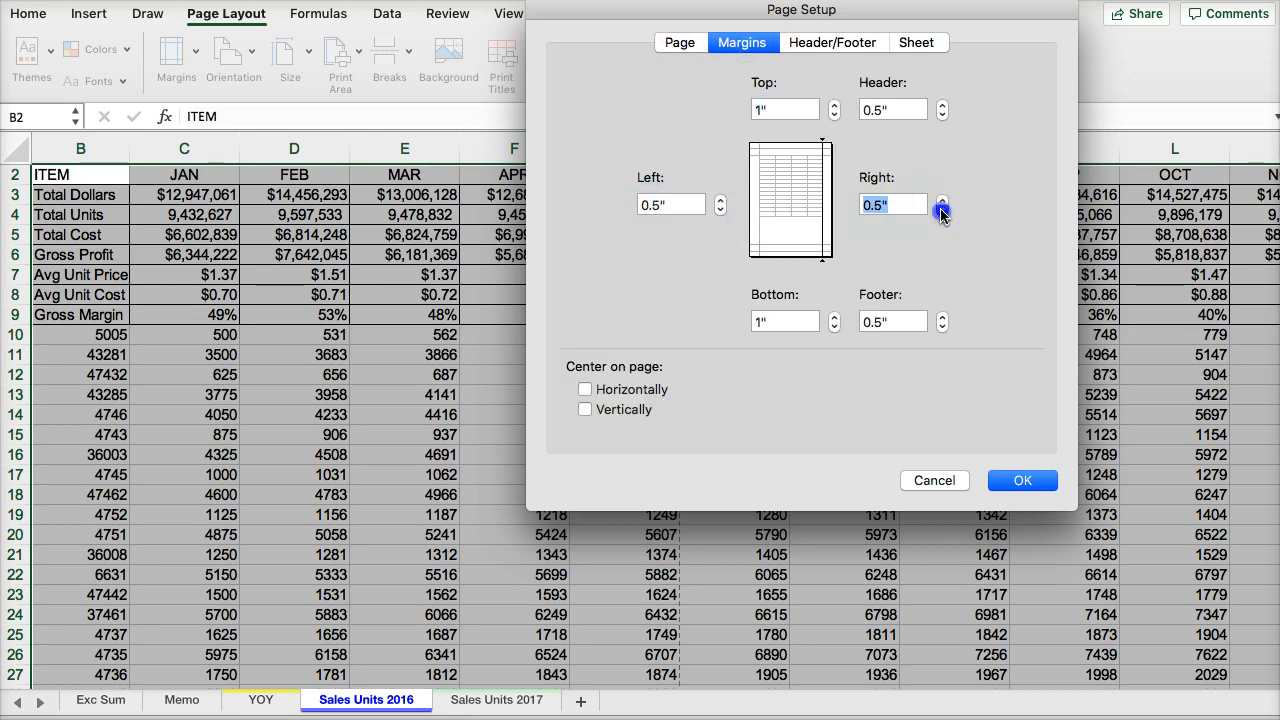
- Use the file name "YOY sales cost units analysis V2.xlsx" as header and "Page 1 of ?" as footer for Sales Units 2016
click(832, 42)
click(760, 104)
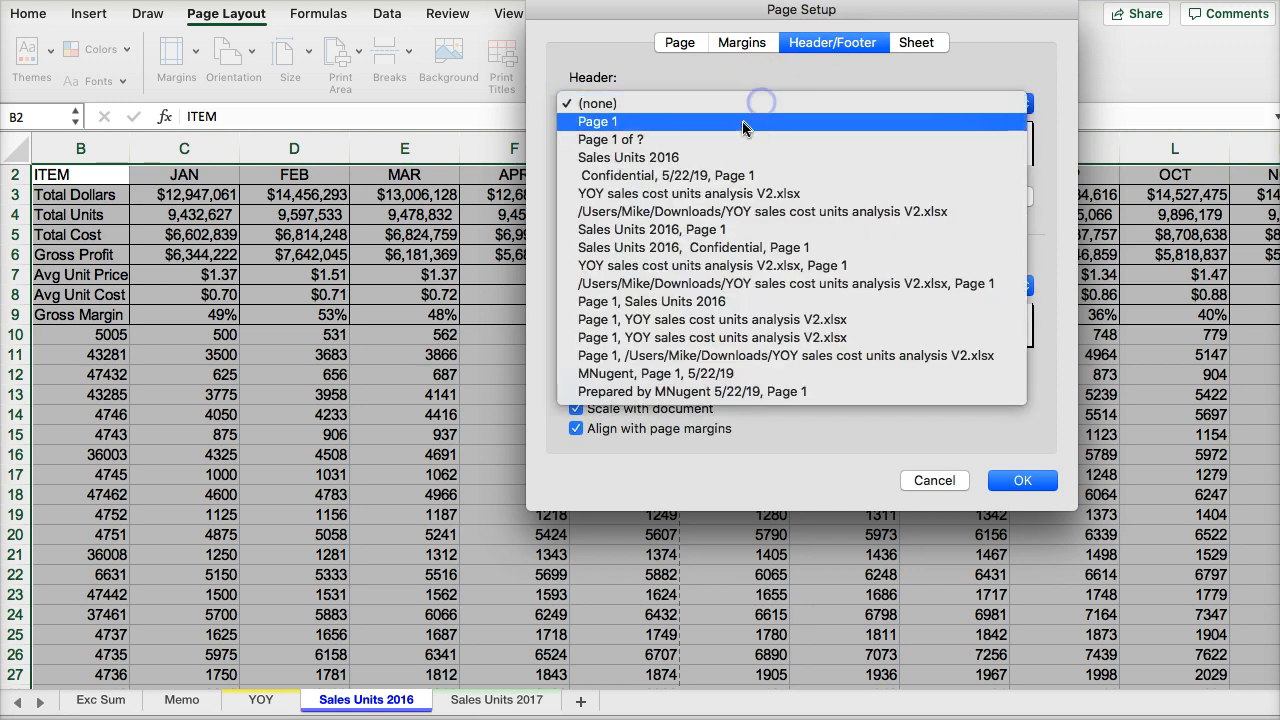
click(749, 177)
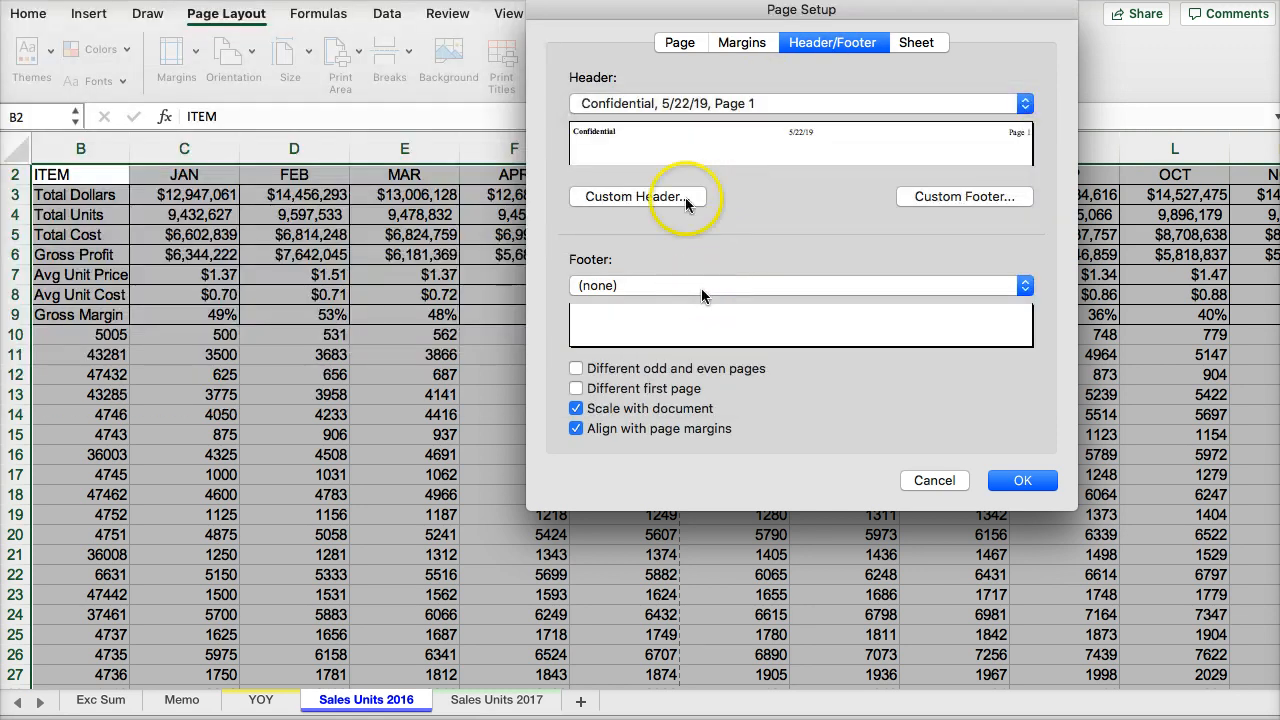
click(686, 104)
click(686, 121)
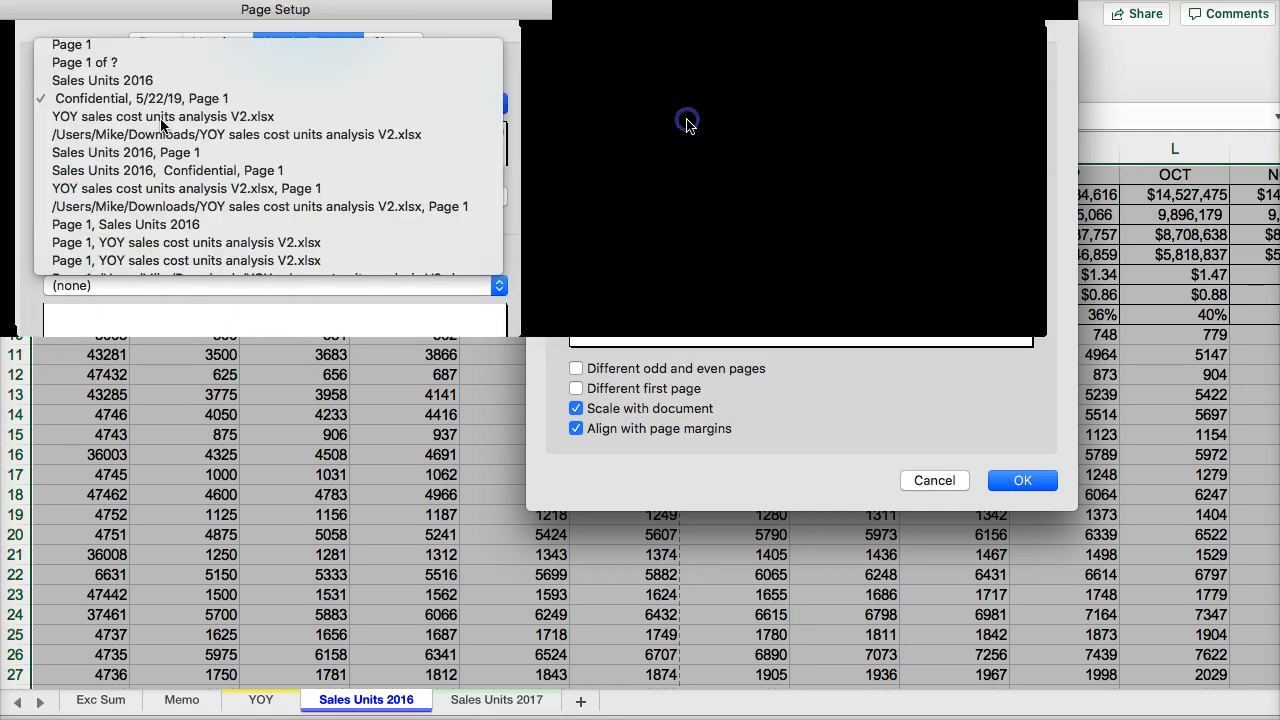
click(665, 285)
click(663, 321)
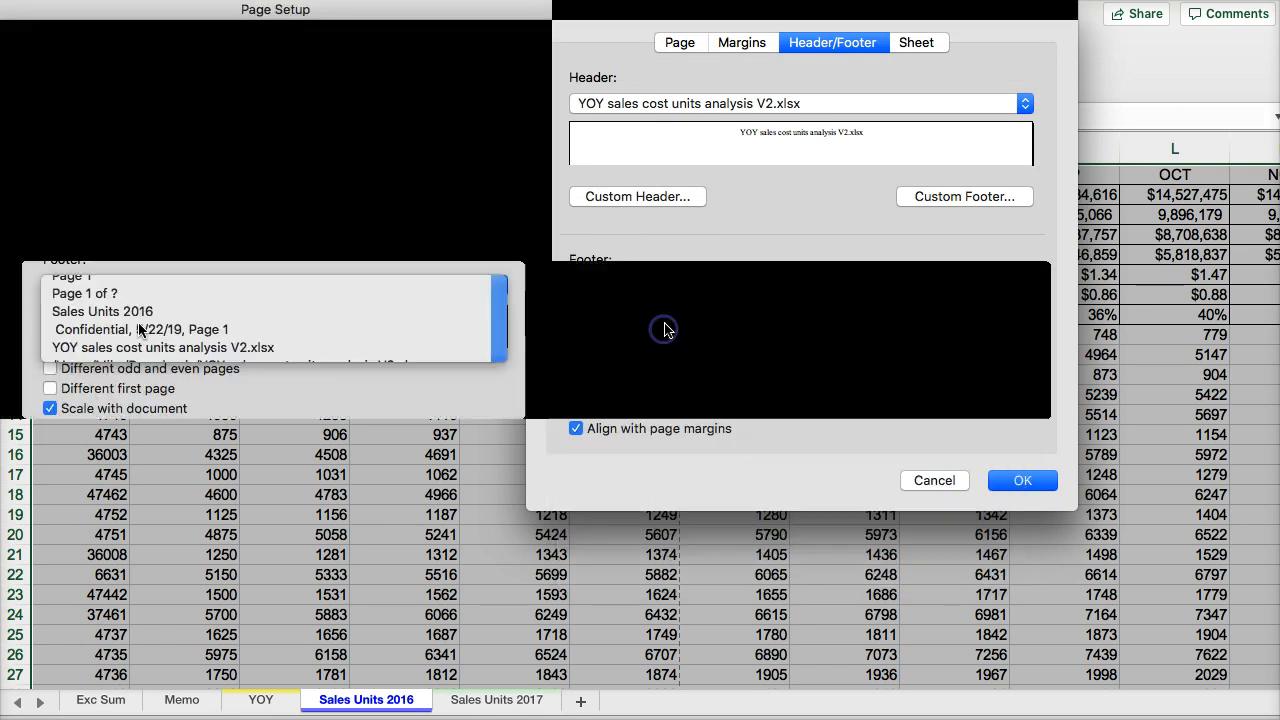
- Set row 2 to repeat at the top of every printed Sales Units 2016 page and apply the page setup
click(916, 42)
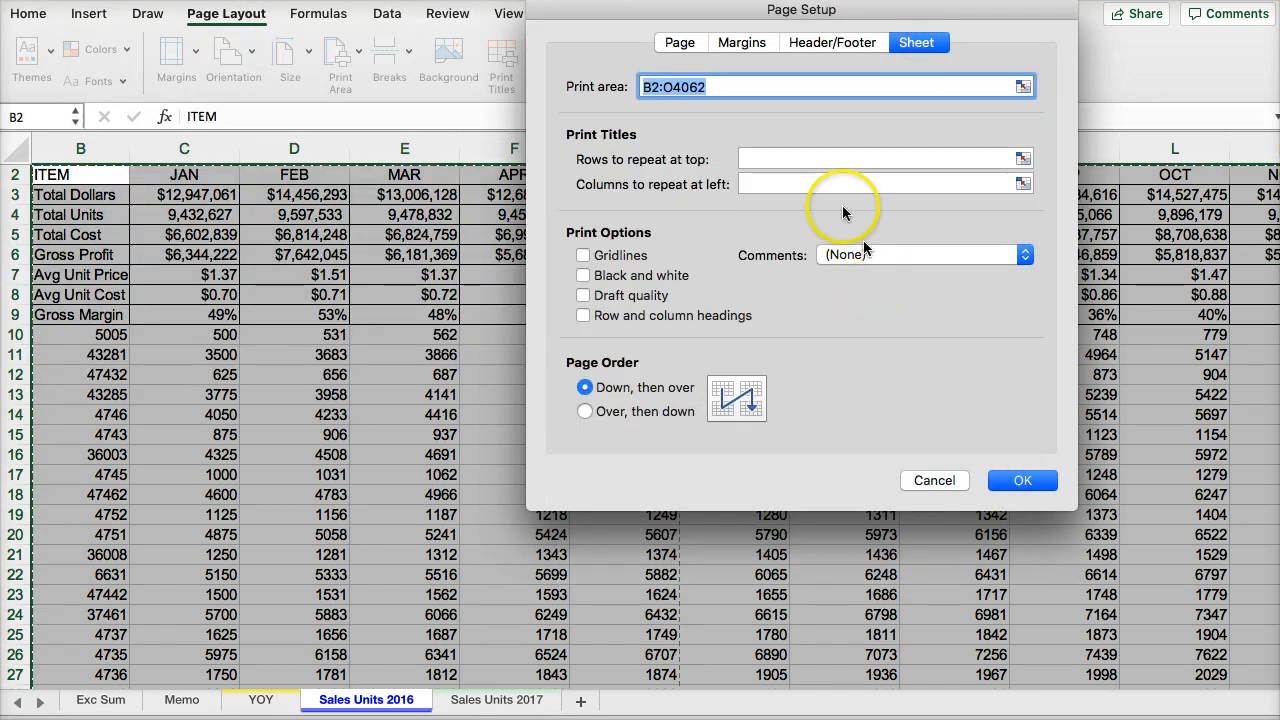
click(1023, 160)
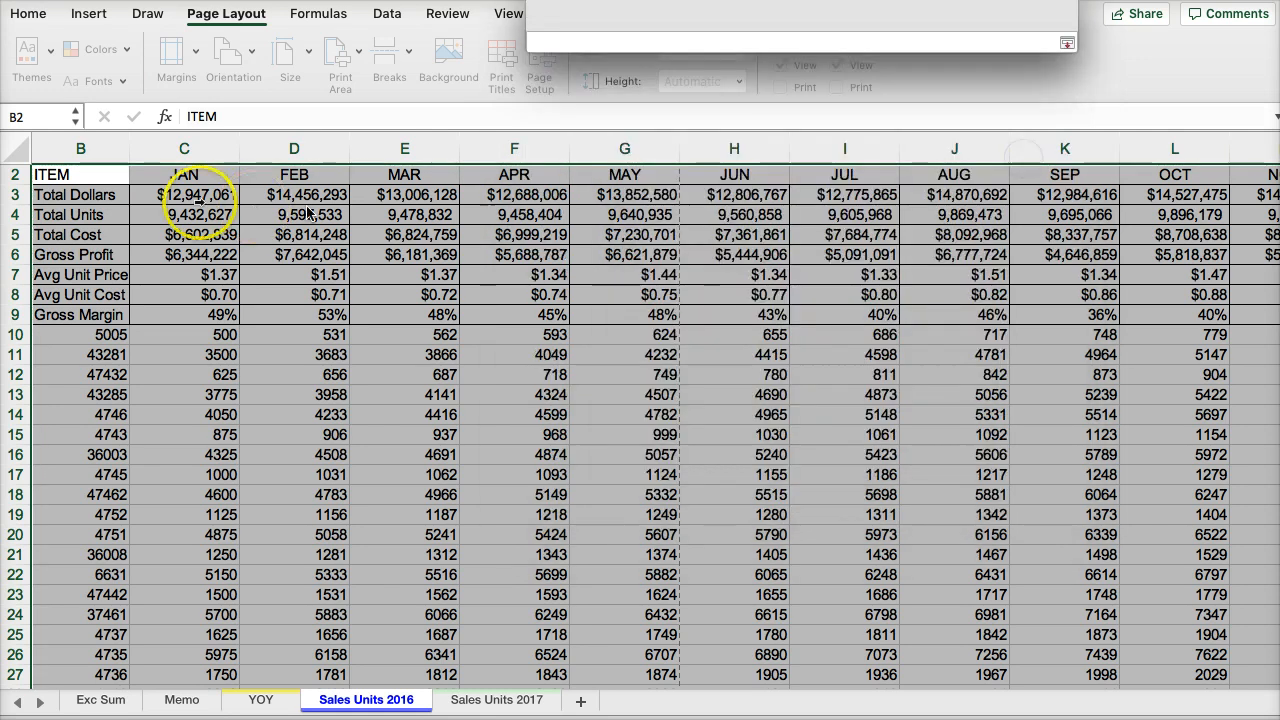
click(12, 174)
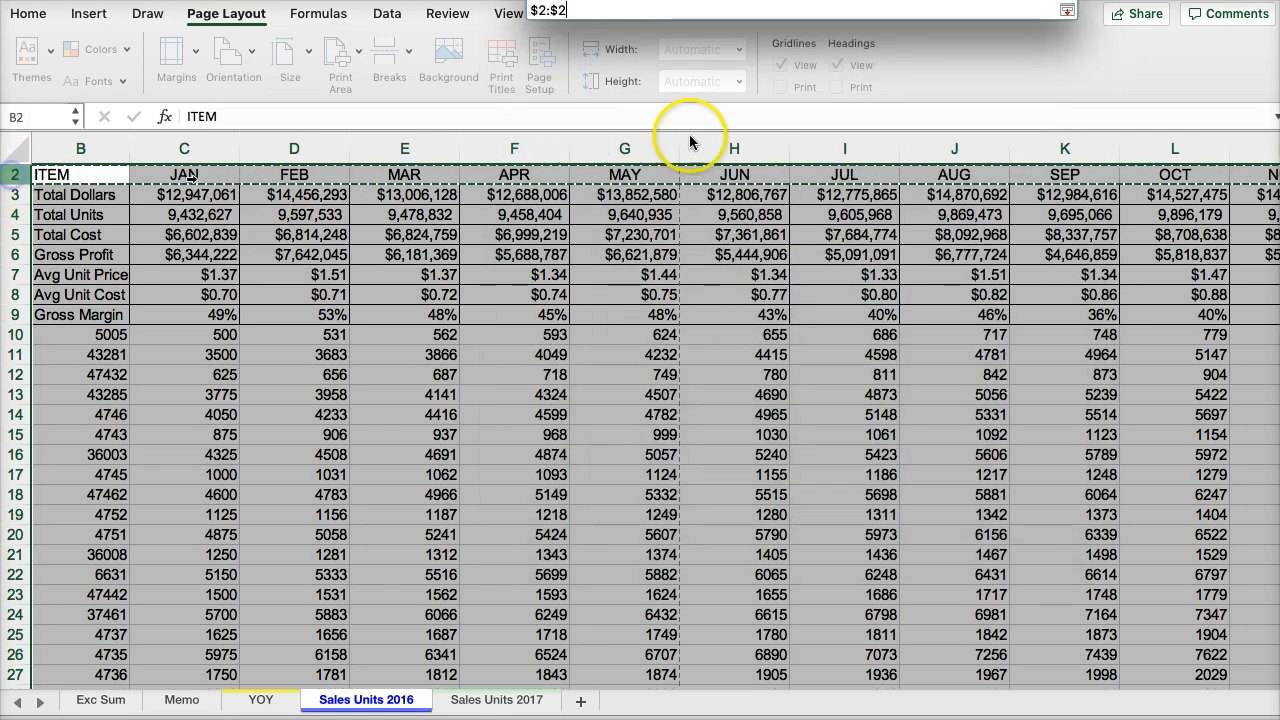
click(1068, 12)
click(1013, 482)
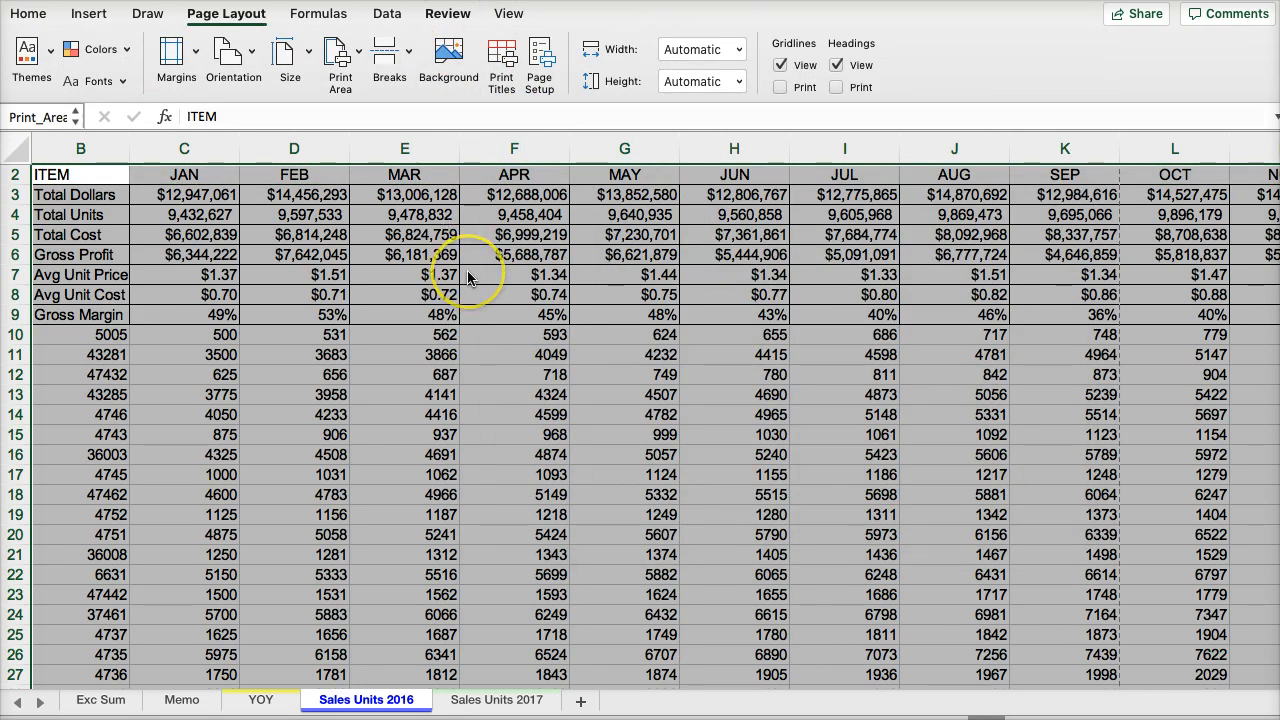
- Page through the Sales Units 2016 print preview to check the repeated headings, header and footer, and close it without printing
key(super+p)
click(638, 351)
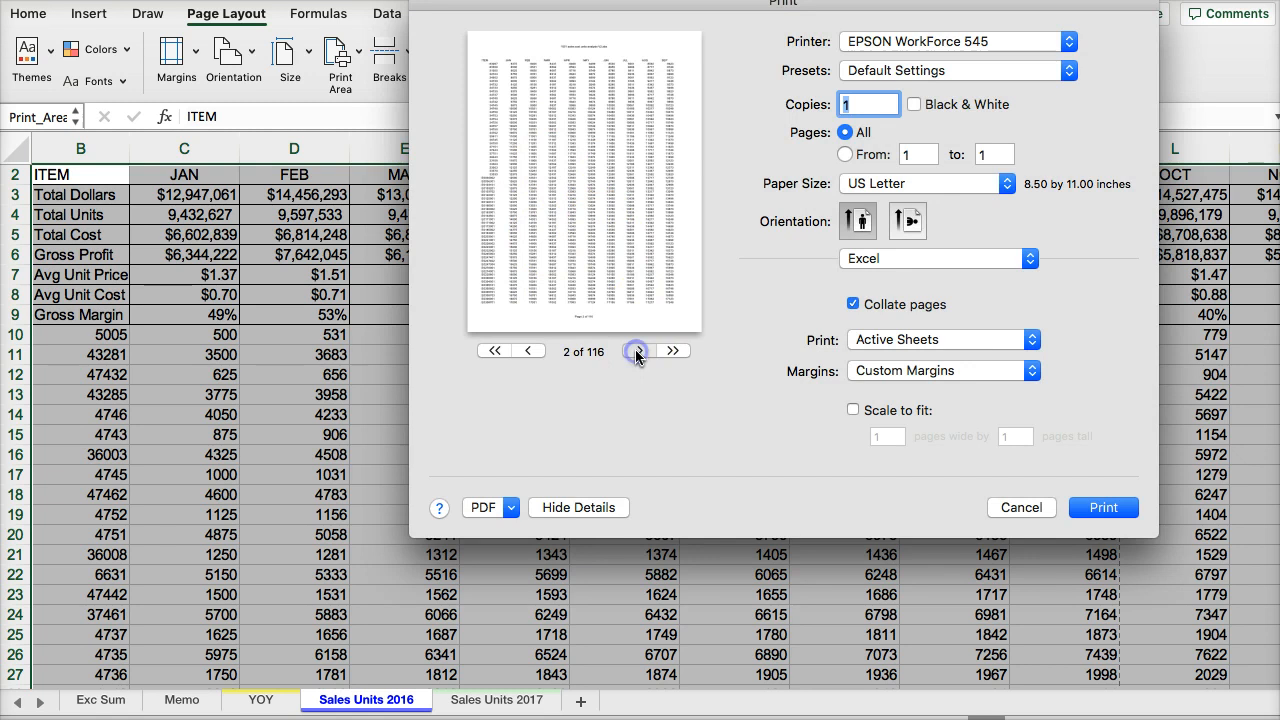
click(638, 351)
click(638, 351)
click(638, 351)
click(638, 351)
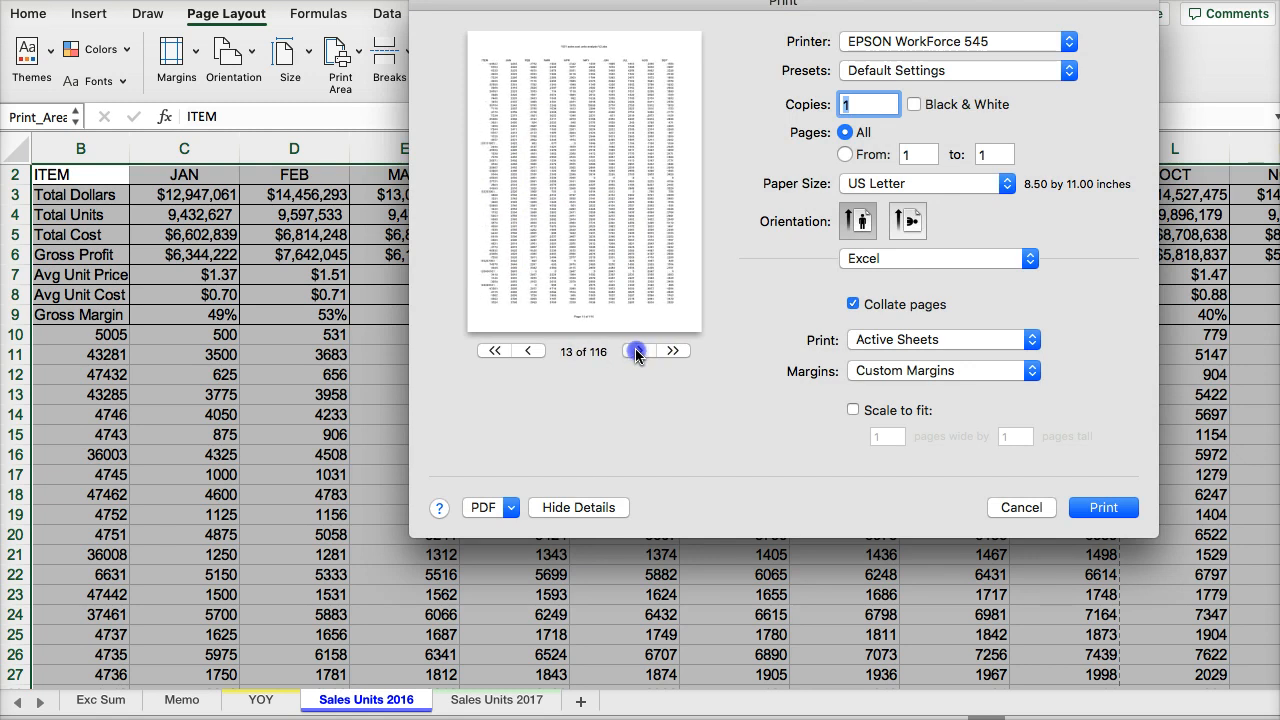
click(638, 351)
click(638, 351)
click(638, 351)
click(638, 351)
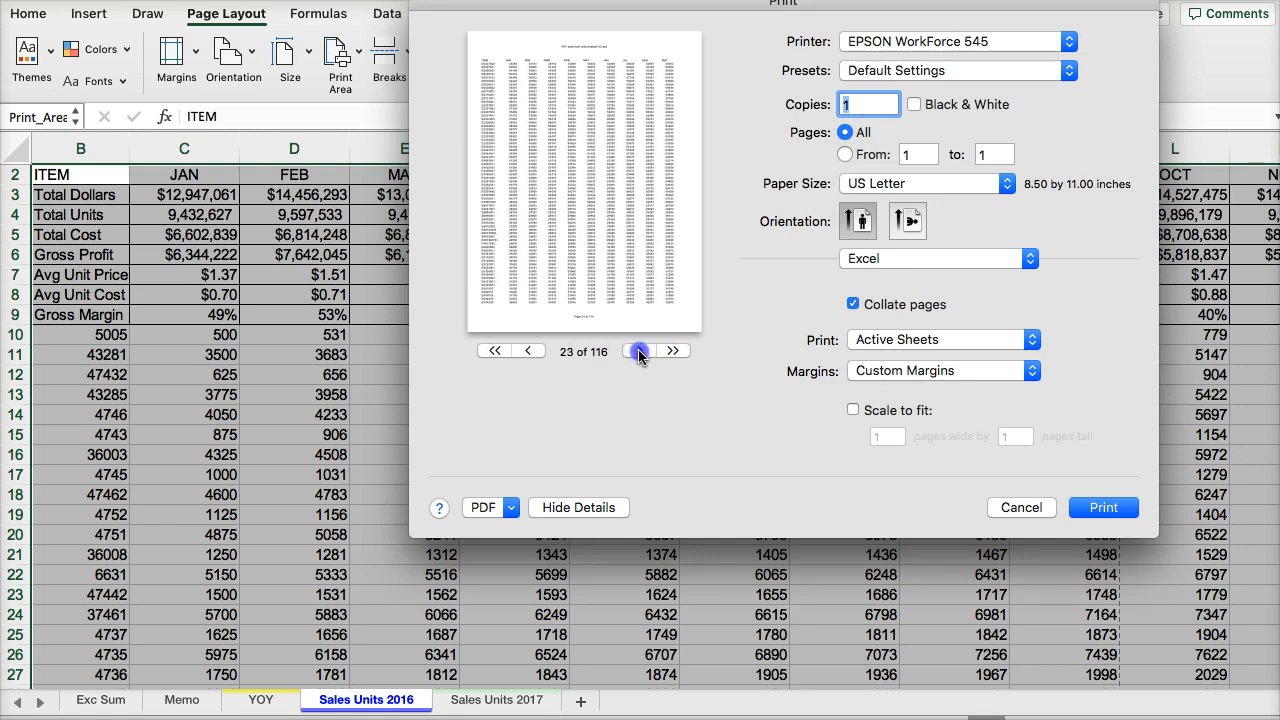
click(638, 351)
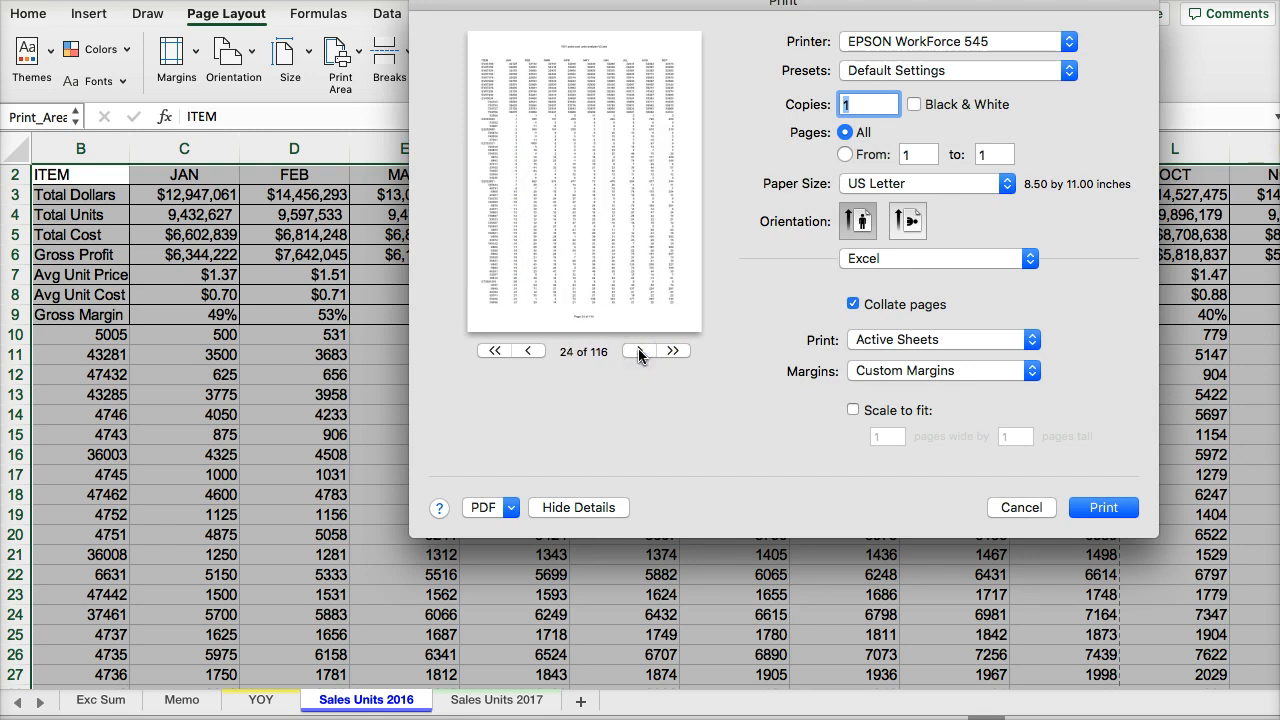
click(638, 351)
click(638, 351)
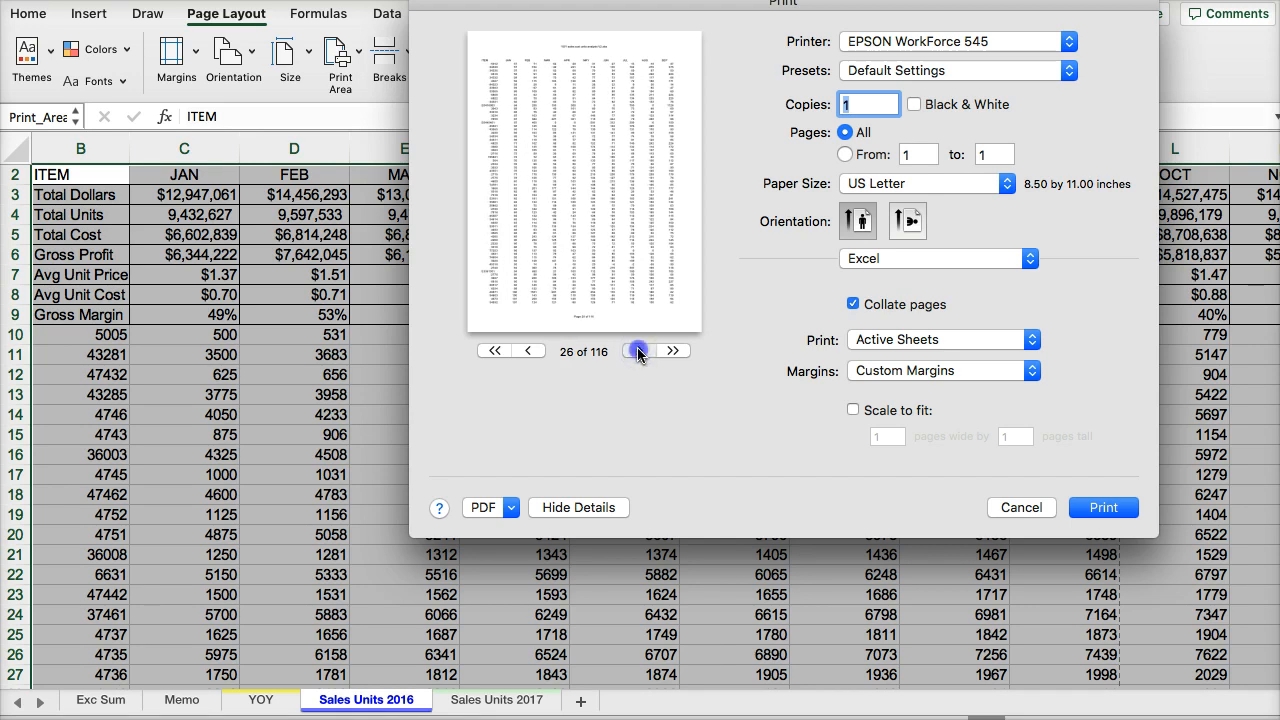
click(638, 351)
click(638, 351)
click(1021, 508)
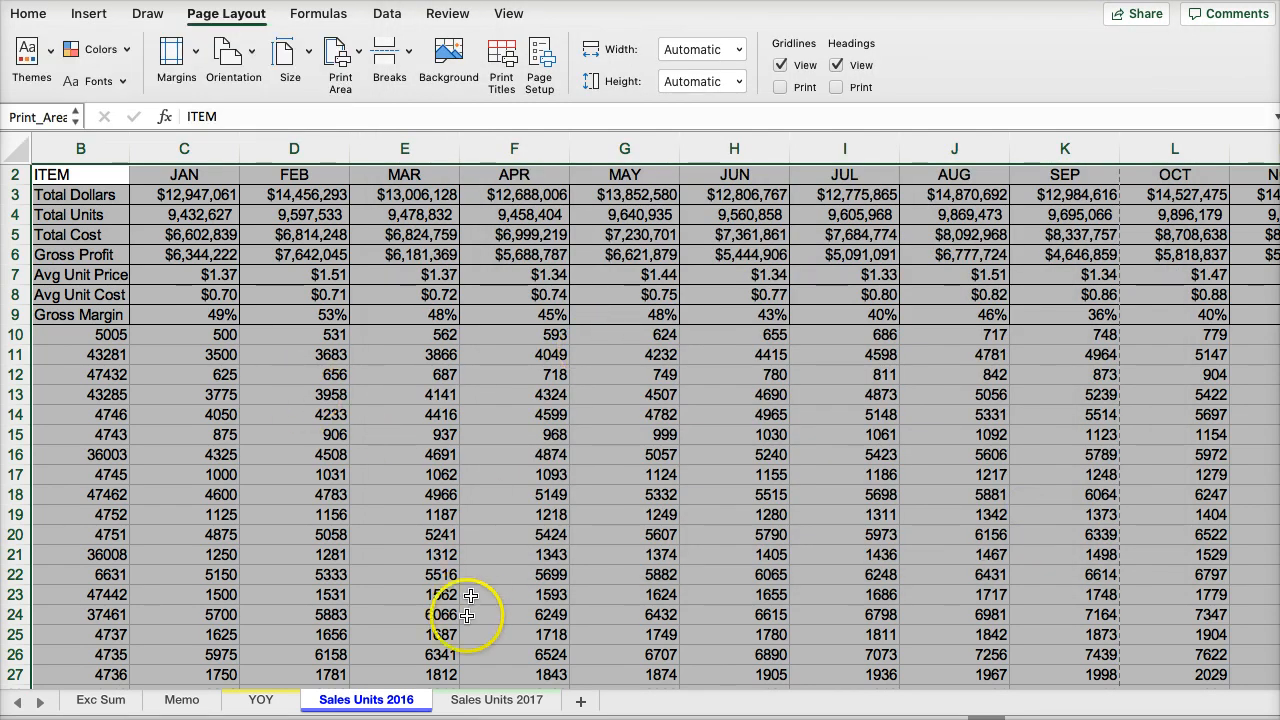
- On the Sales Units 2017 sheet, set the print area to the data from the ITEM heading through O4179
click(497, 699)
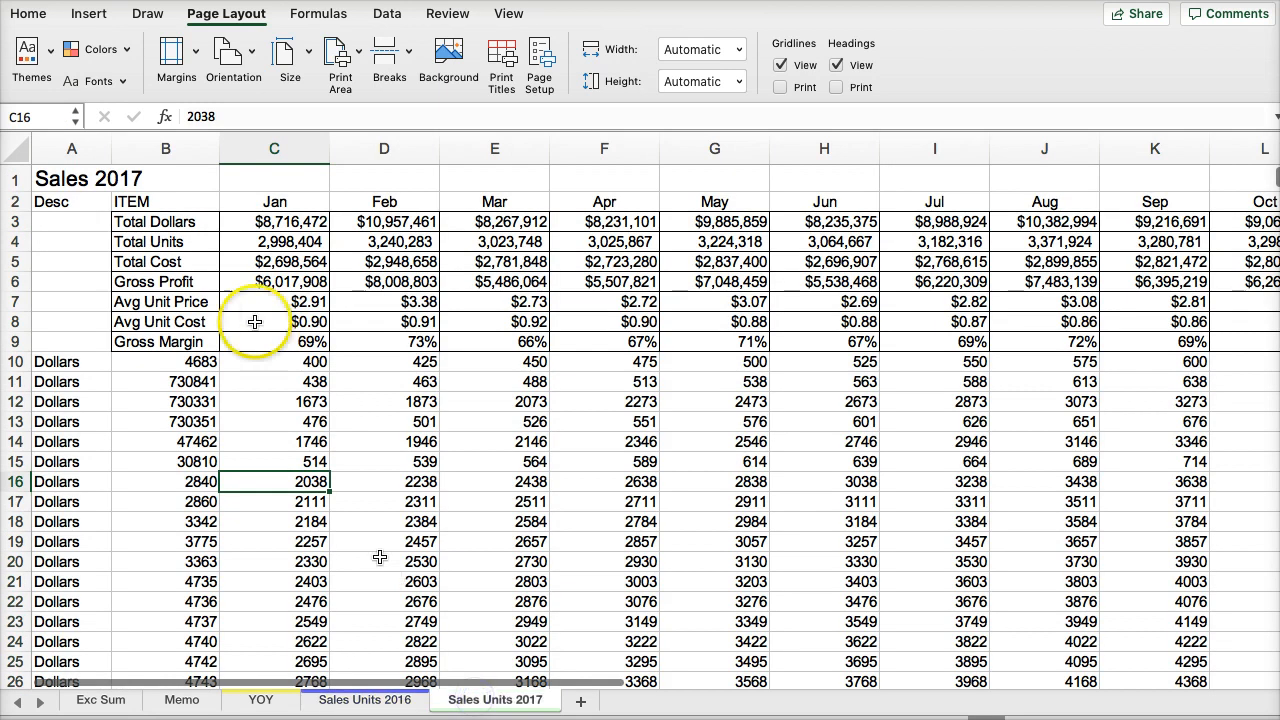
click(160, 205)
key(ctrl+shift+Down)
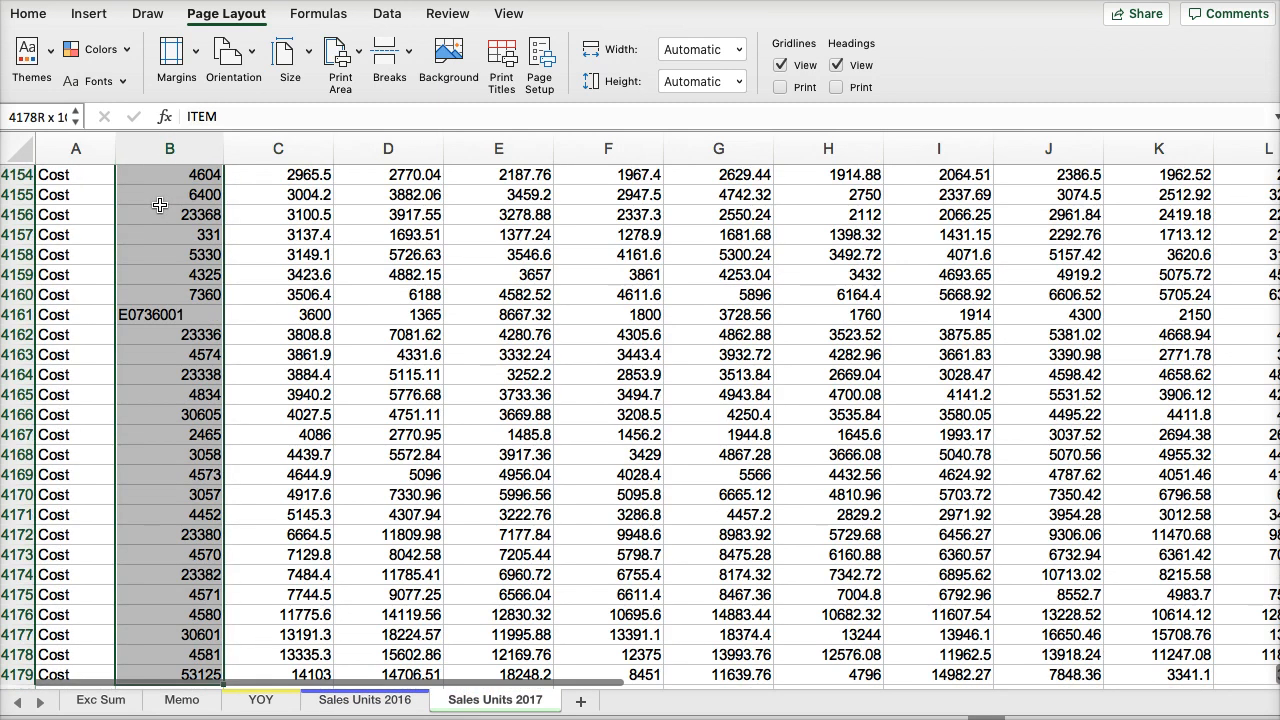
key(ctrl+shift+Right)
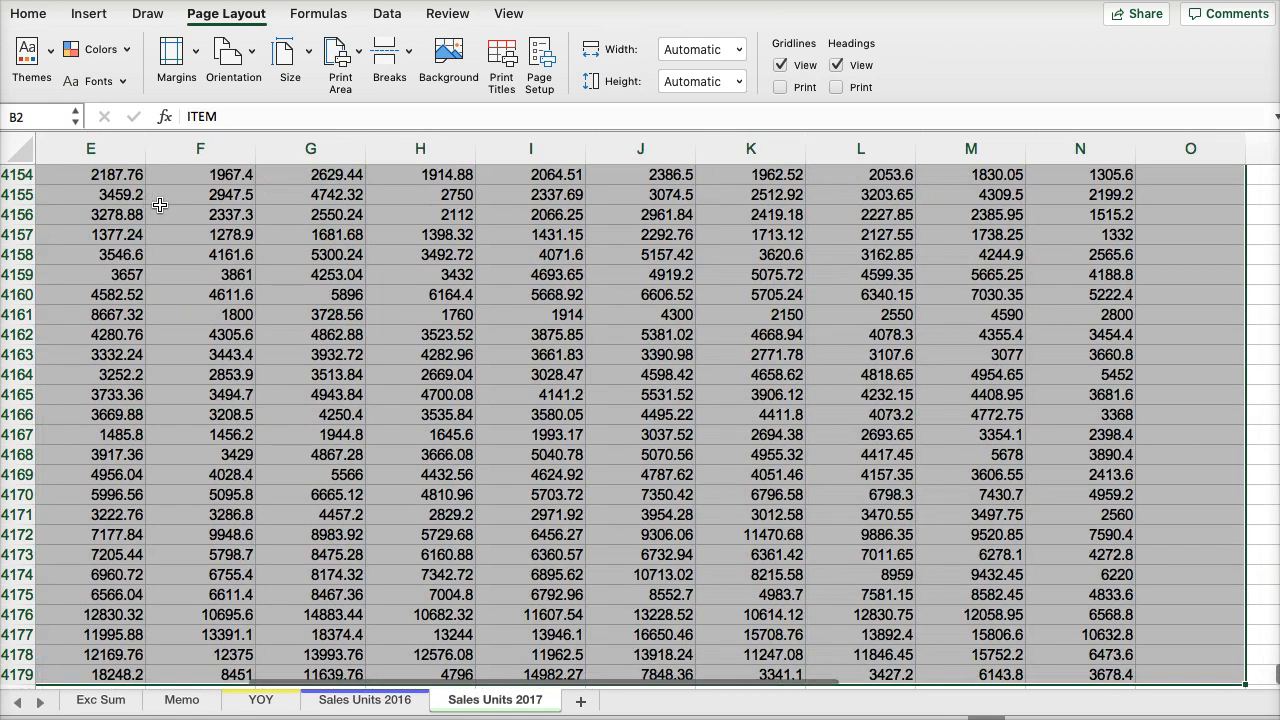
click(329, 69)
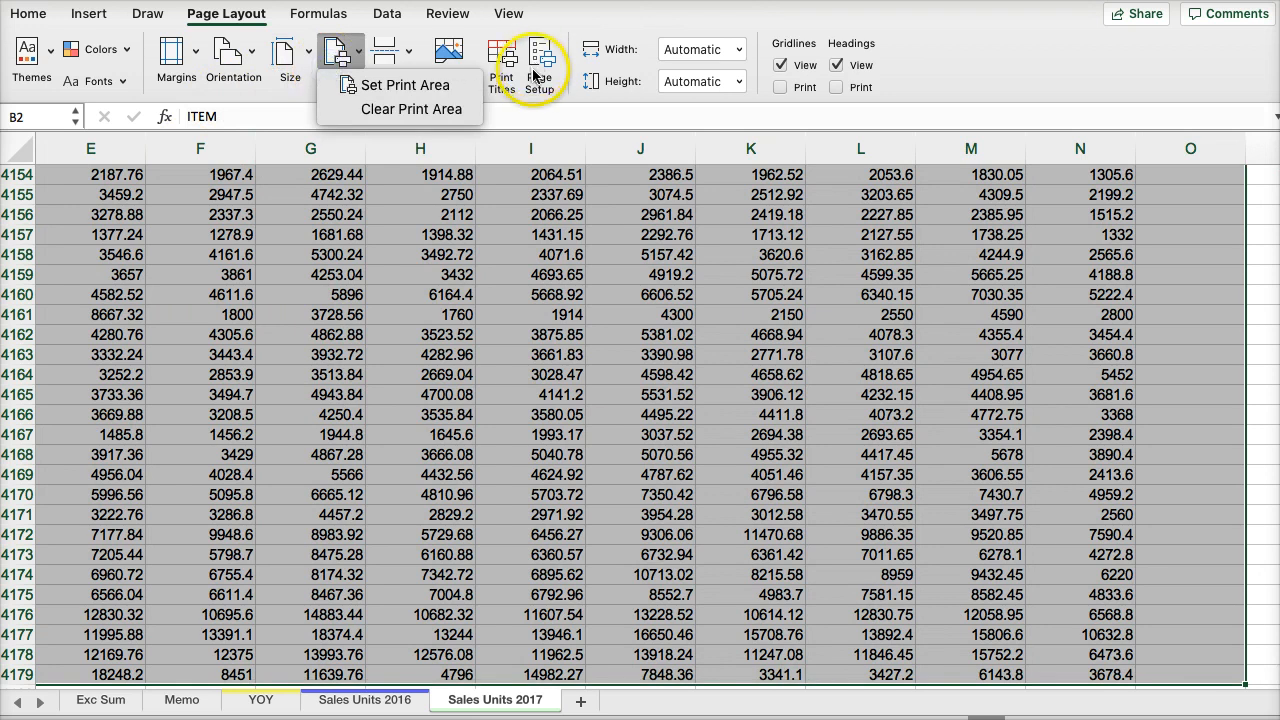
- In the page setup of Sales Units 2017, set row 2 to repeat at the top of every printed page
click(540, 62)
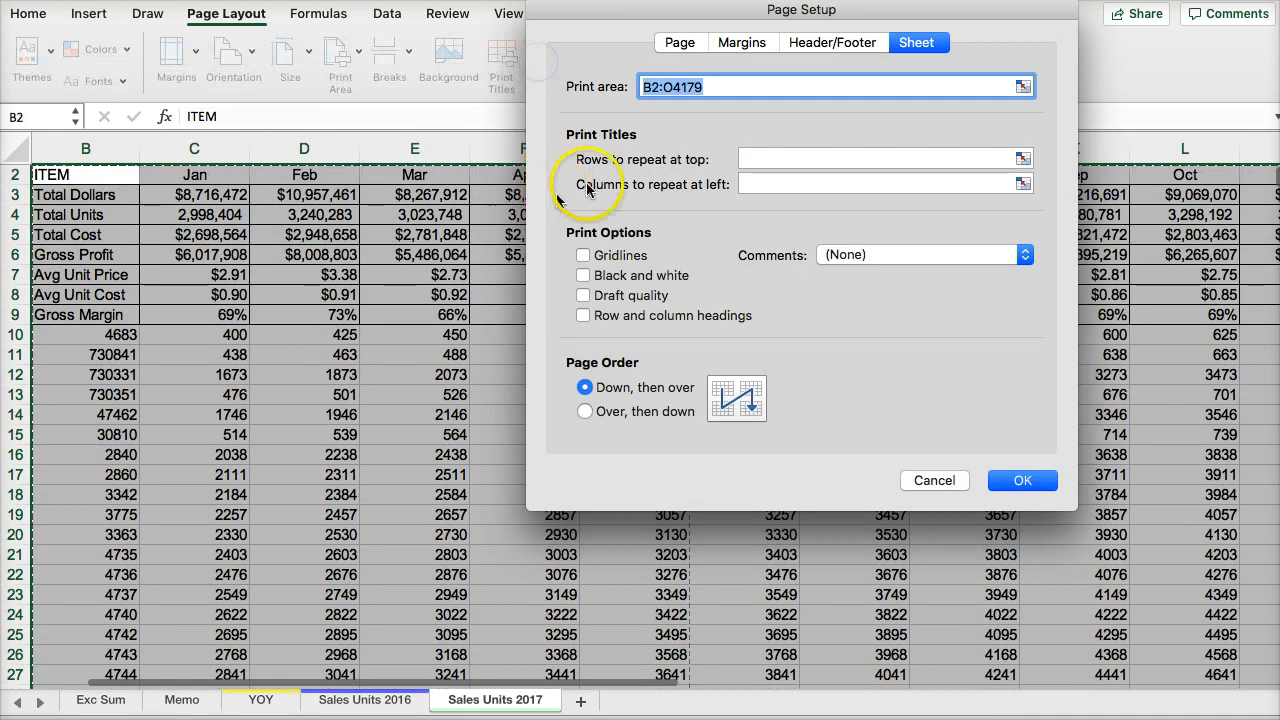
click(1023, 158)
click(15, 174)
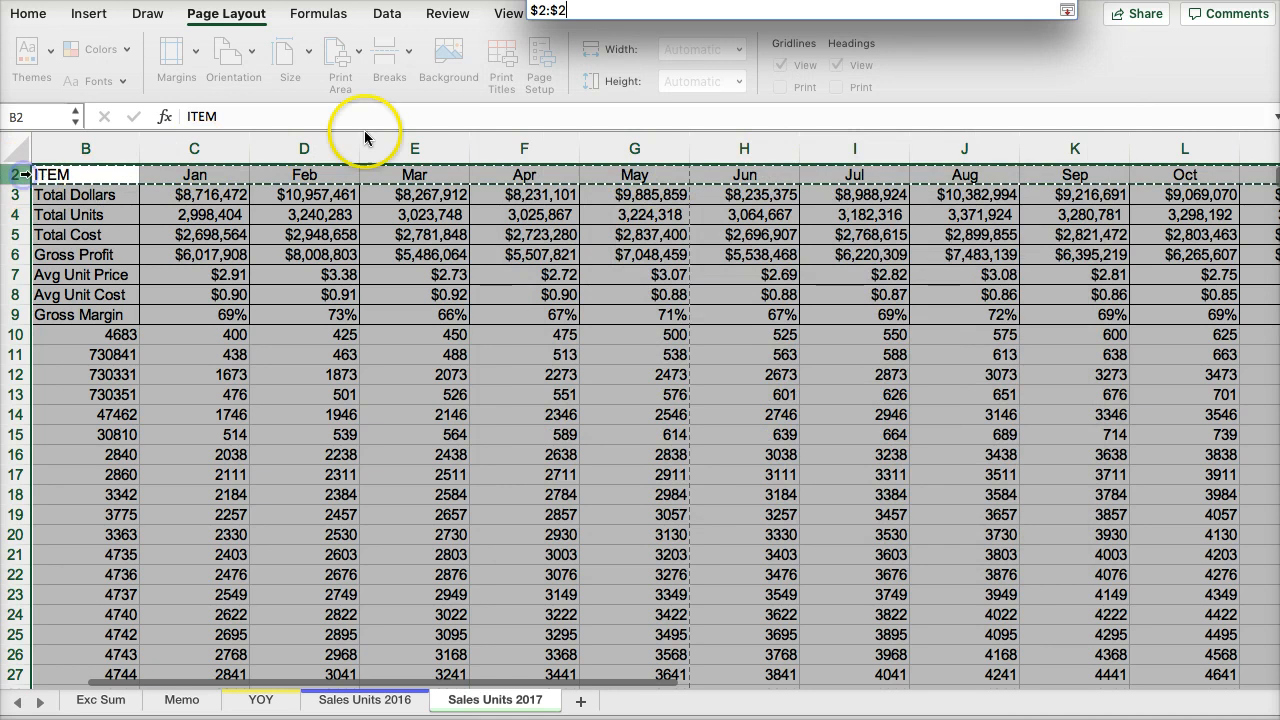
click(1067, 12)
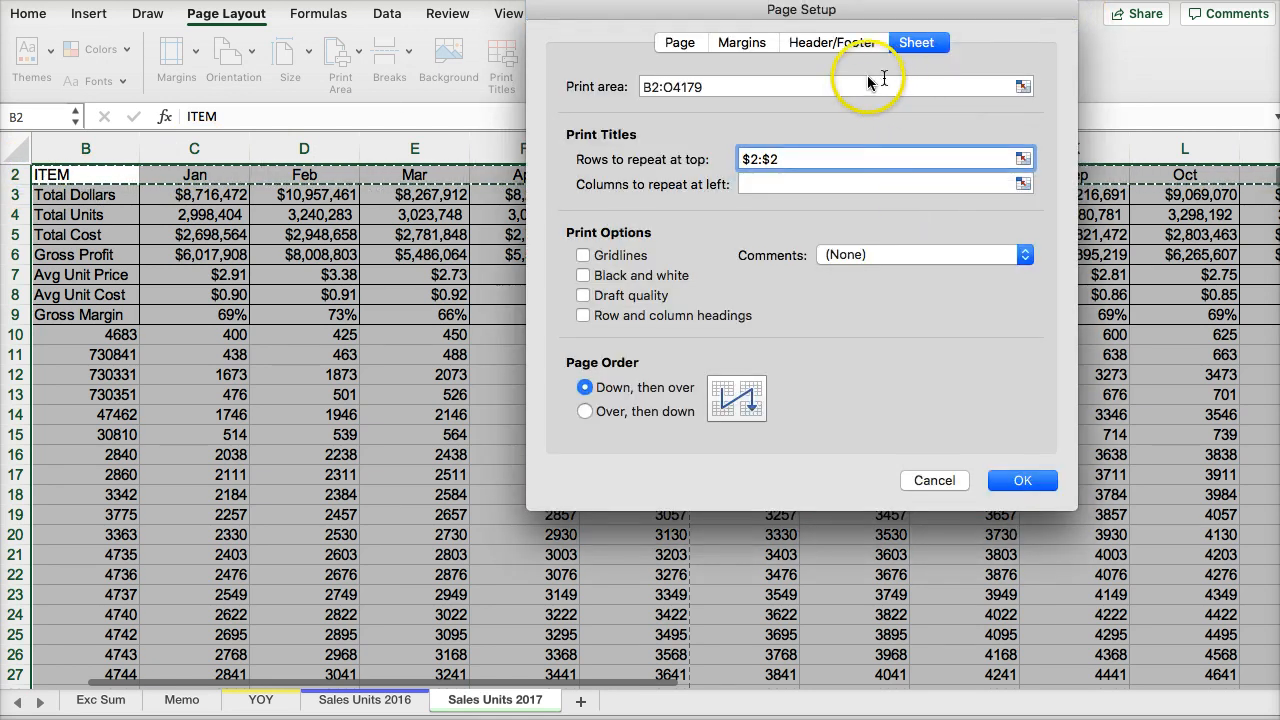
- Give Sales Units 2017 the header "YOY sales cost units analysis V2.xlsx" and the footer "Page 1 of ?"
click(830, 44)
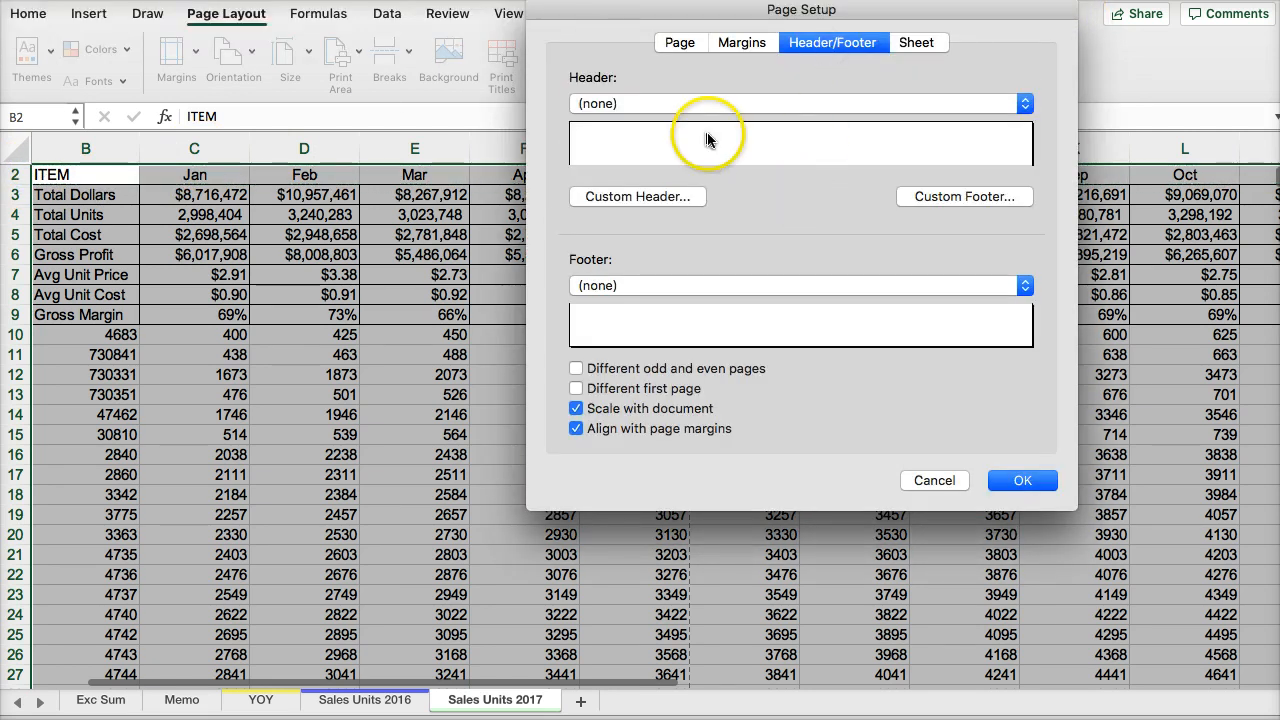
click(685, 108)
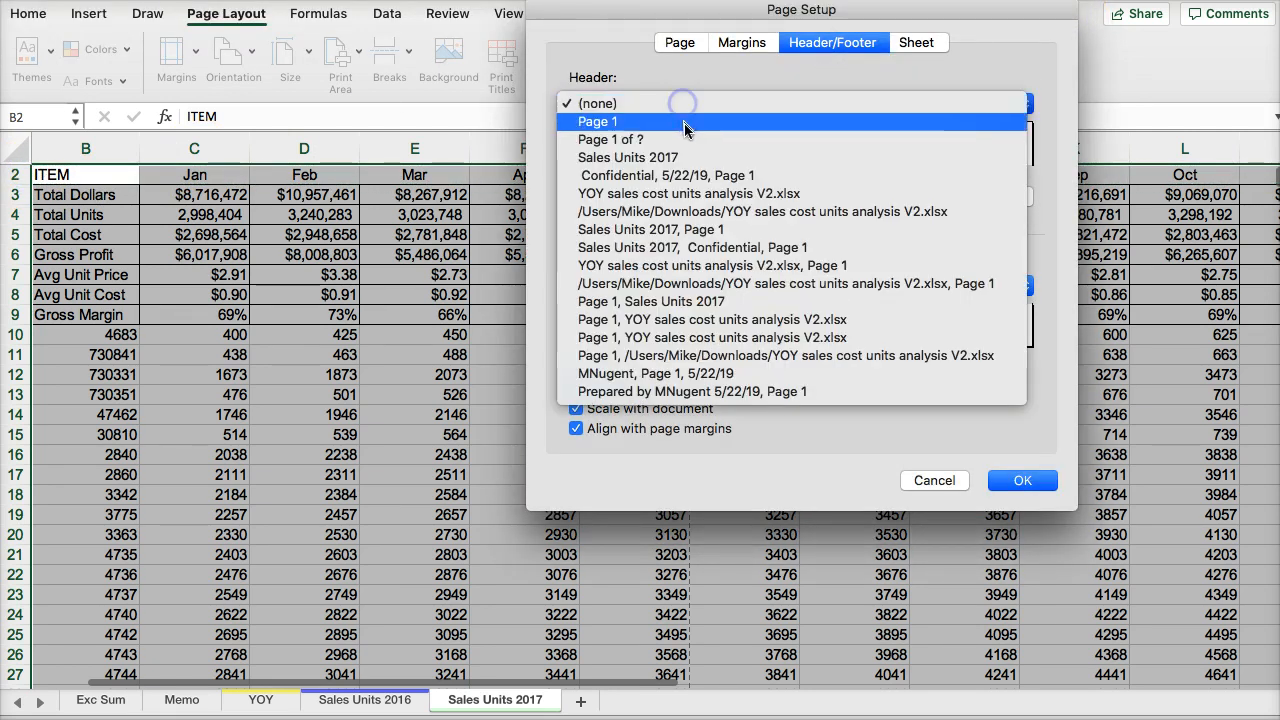
click(703, 194)
click(688, 287)
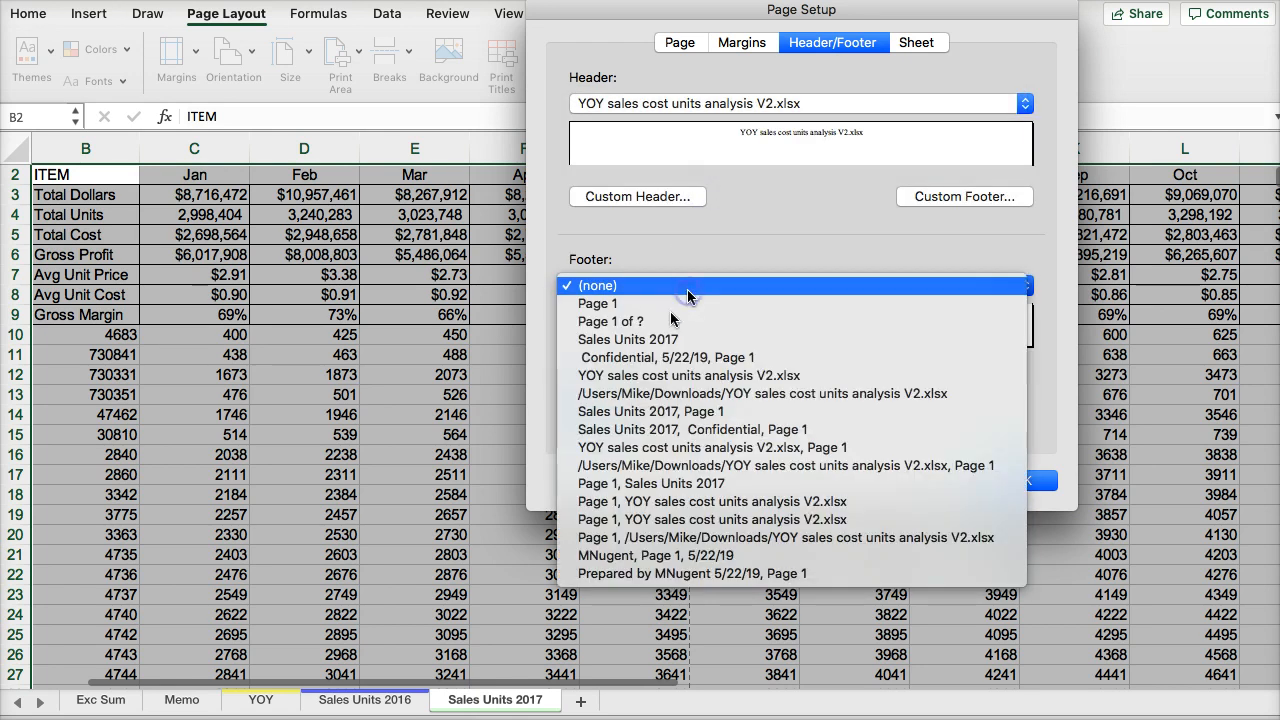
click(672, 321)
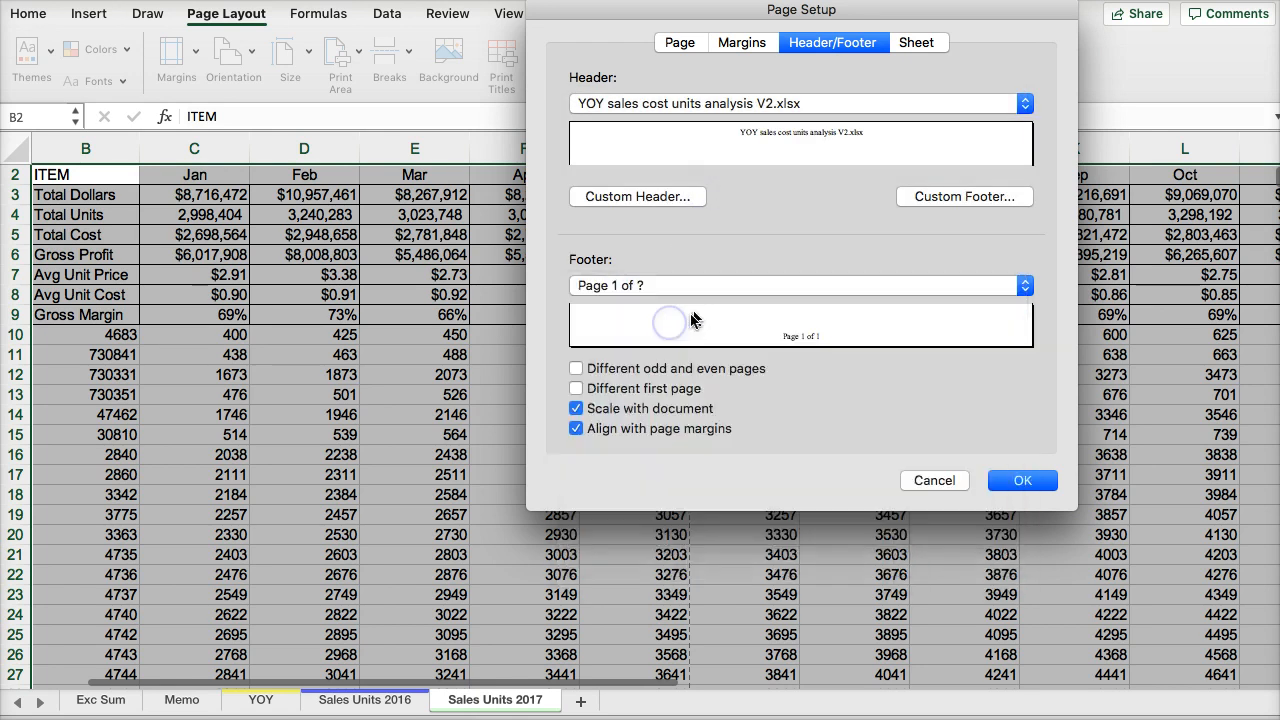
- Set the left and right page margins of Sales Units 2017 to 0.25"
click(738, 43)
click(719, 211)
click(719, 211)
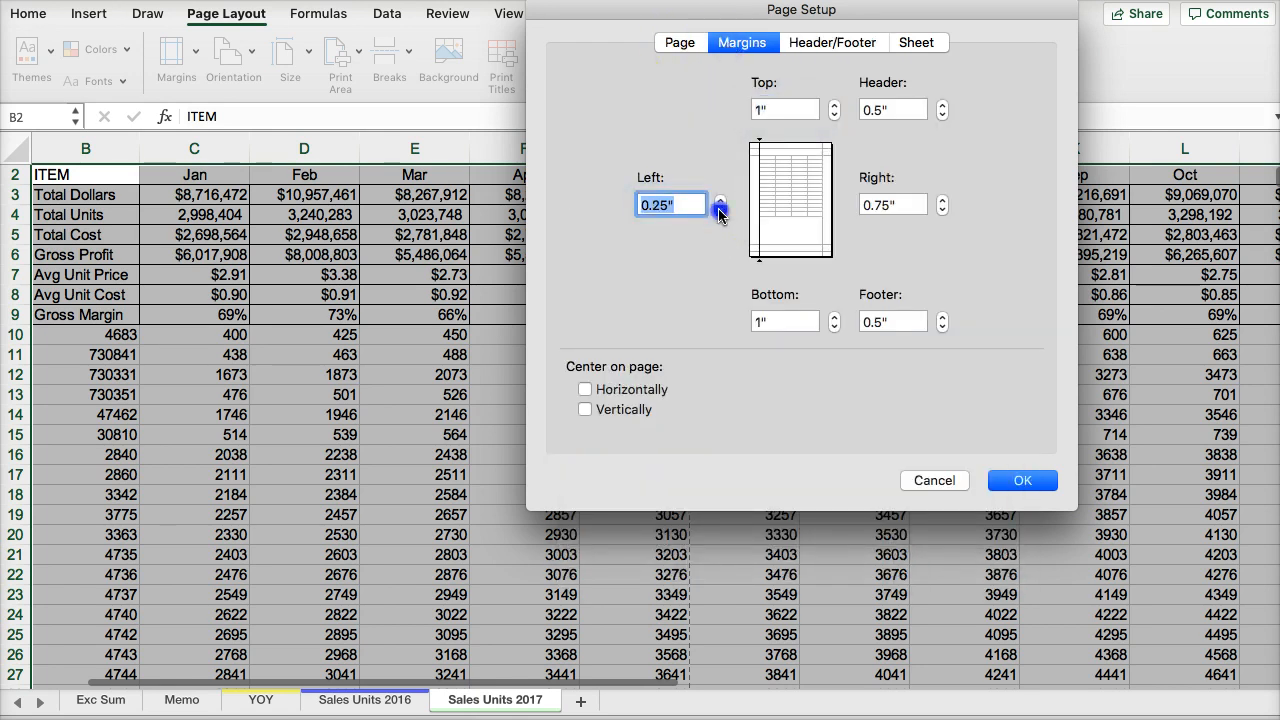
click(942, 211)
click(942, 211)
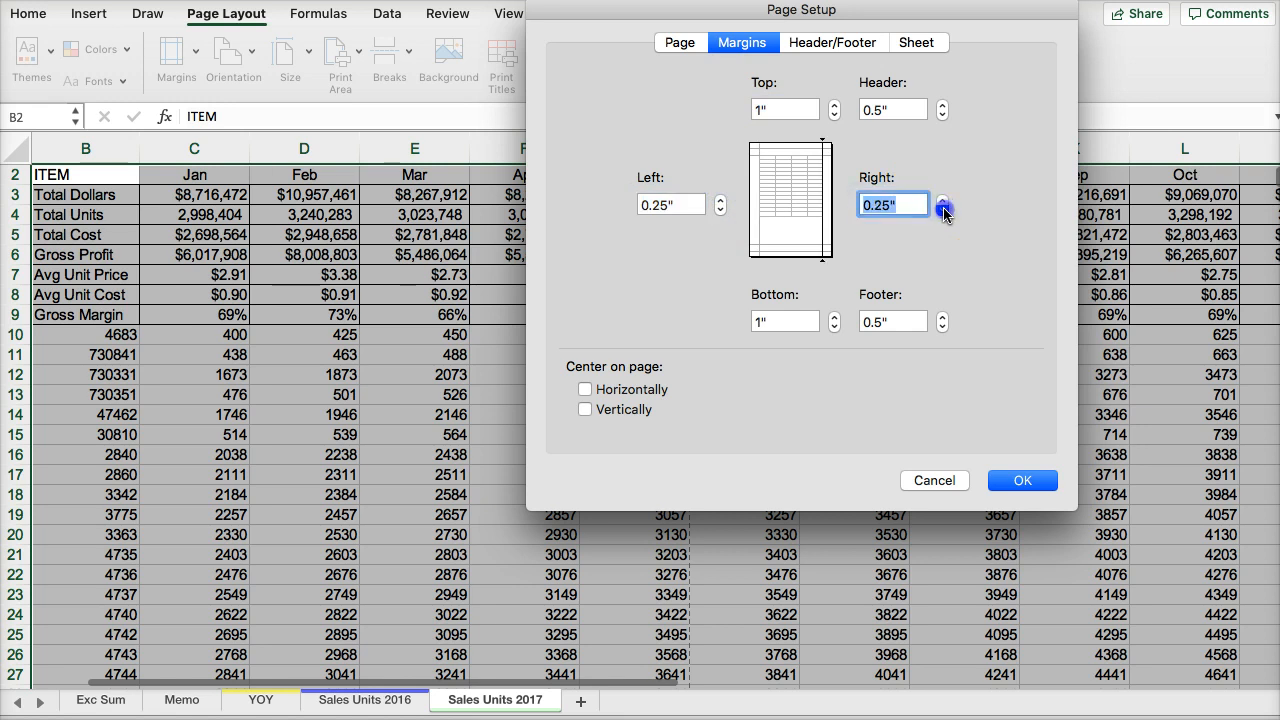
- Switch Sales Units 2017 to landscape orientation, reduce its print scaling and apply the page setup
click(684, 44)
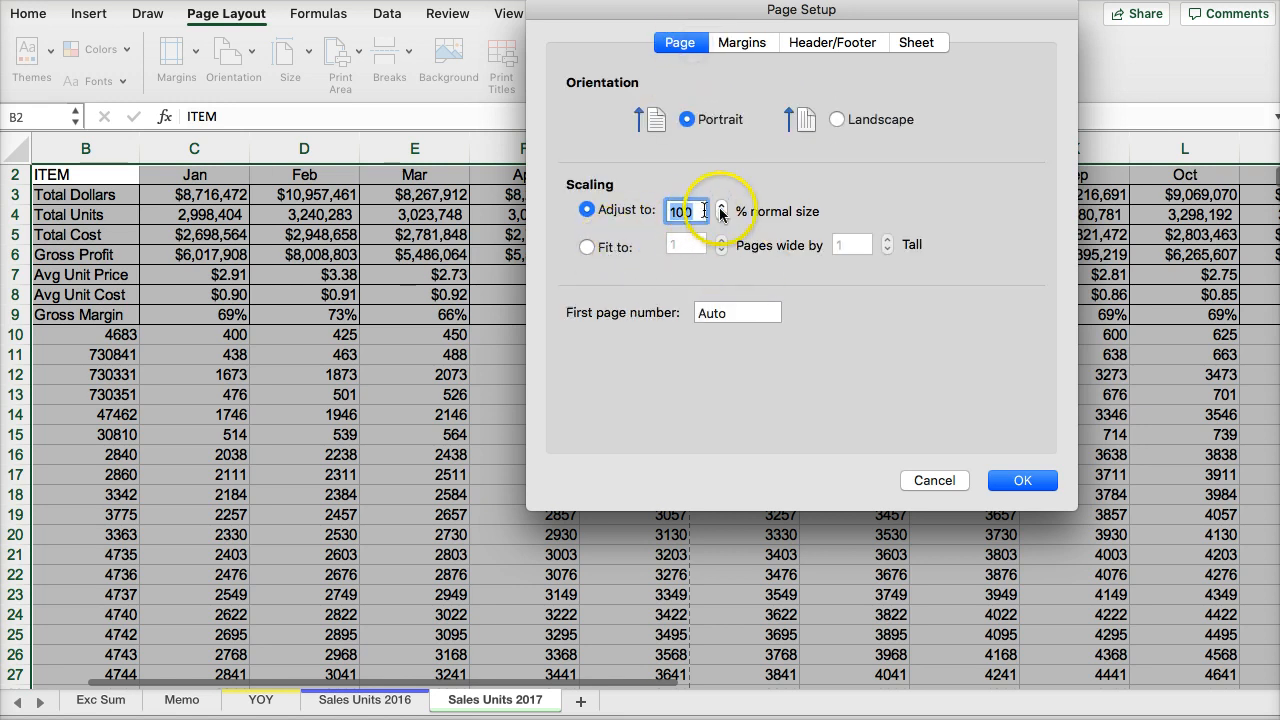
click(722, 214)
click(722, 214)
click(722, 214)
click(722, 214)
click(722, 214)
click(722, 214)
click(722, 214)
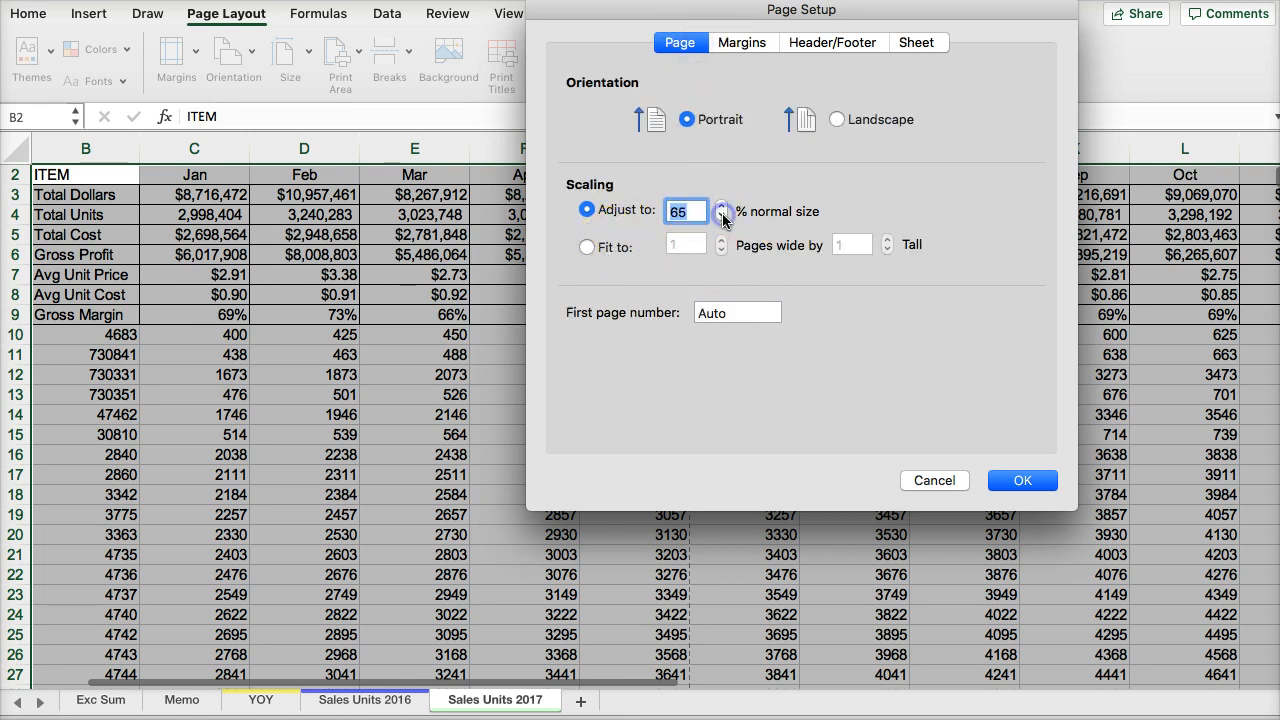
click(722, 216)
click(837, 119)
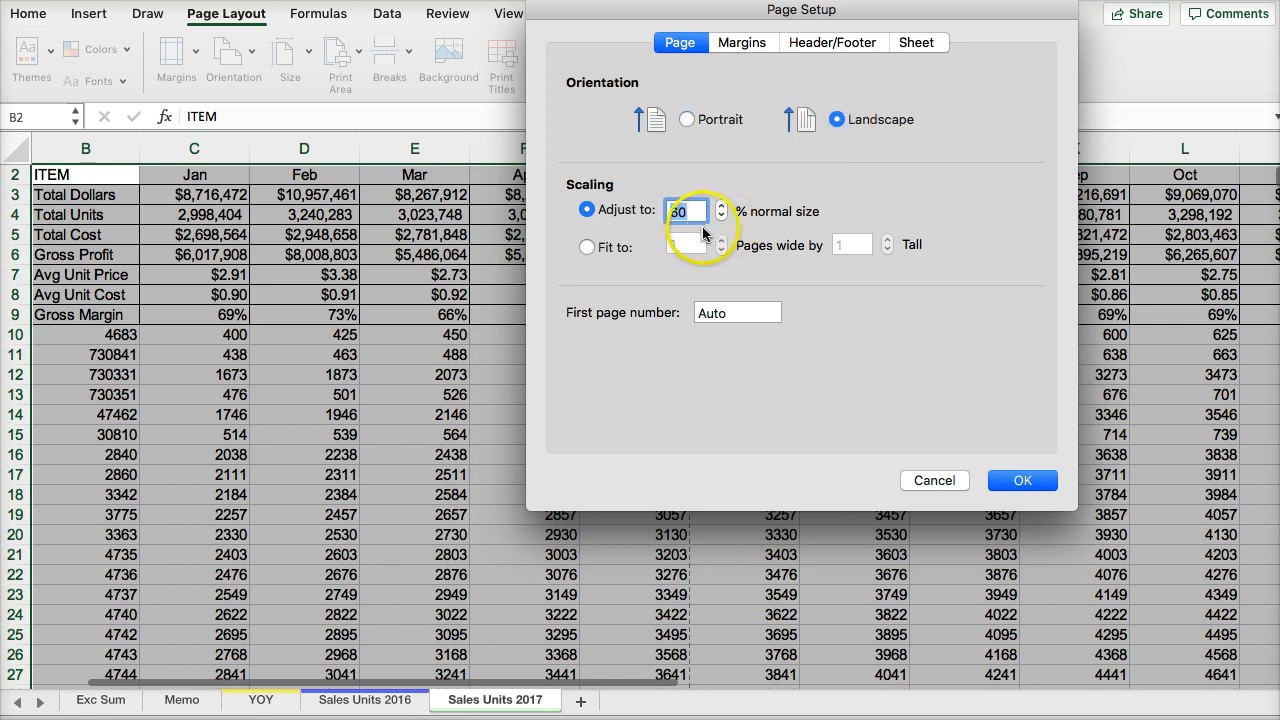
click(721, 216)
click(1014, 480)
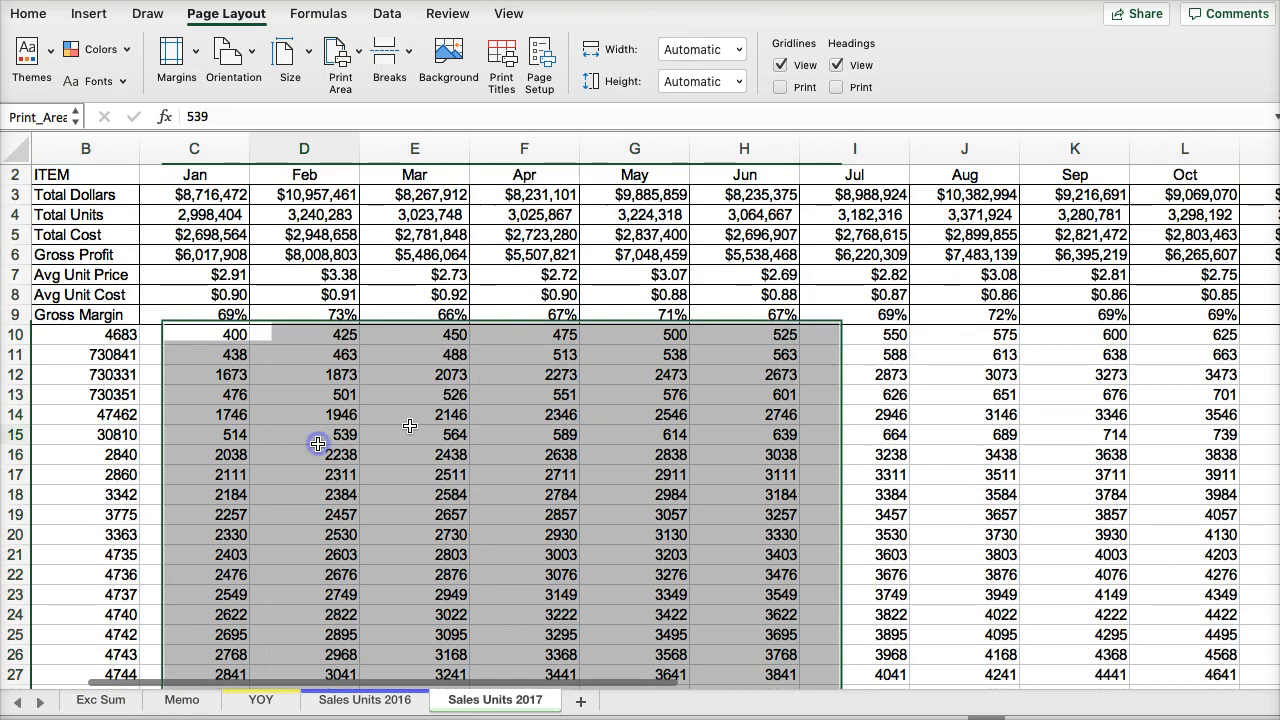
- Examine the March Total Dollars, Total Units and Gross Margin formulas and the January Gross Margin formula on Sales Units 2017
click(424, 310)
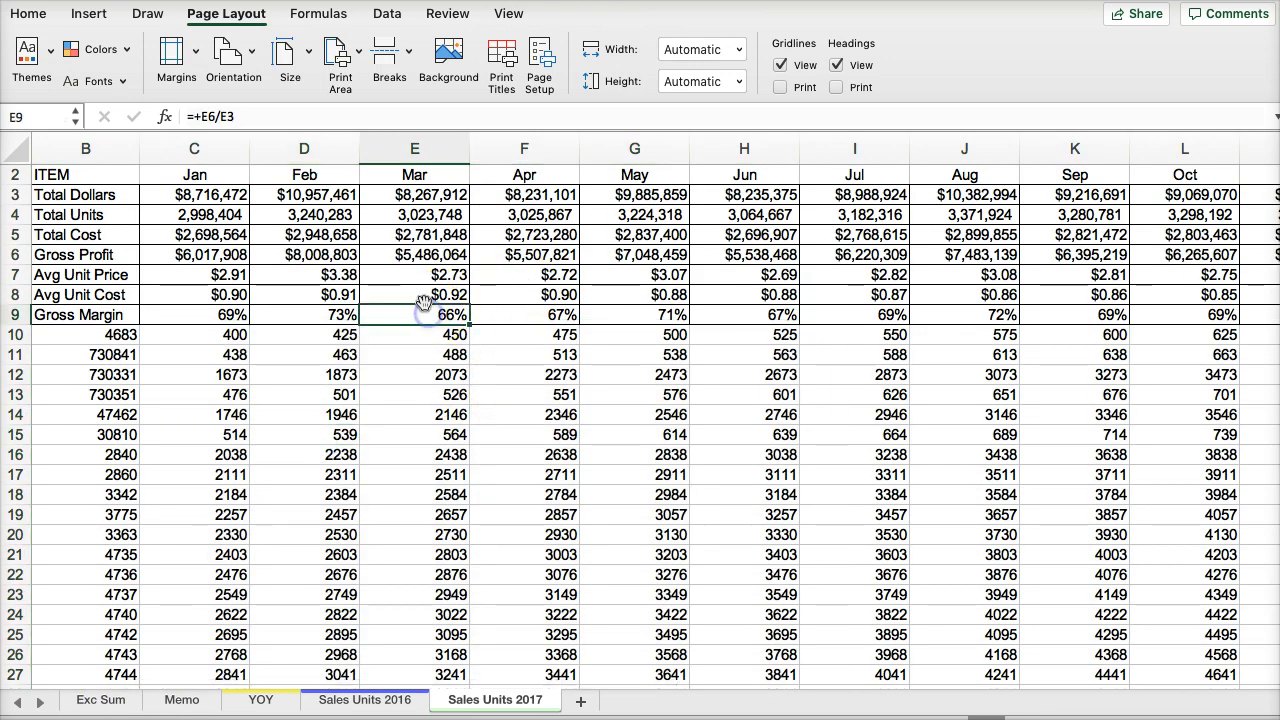
click(400, 194)
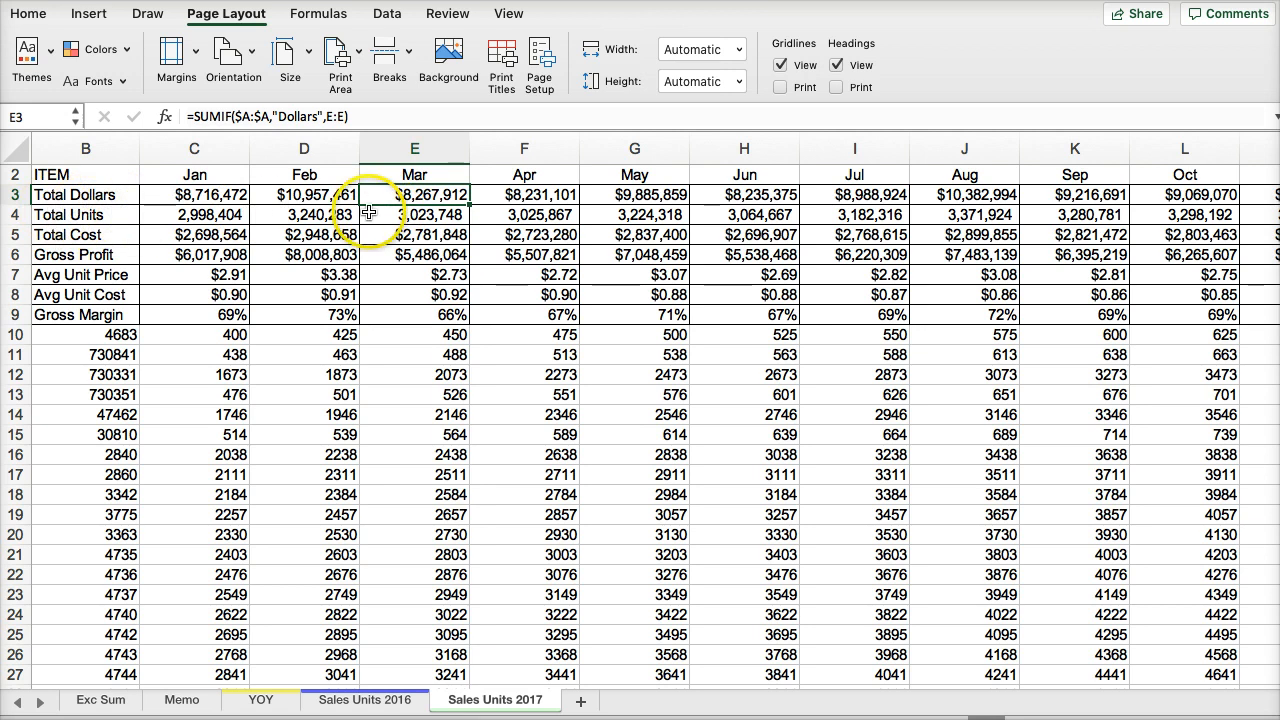
click(385, 214)
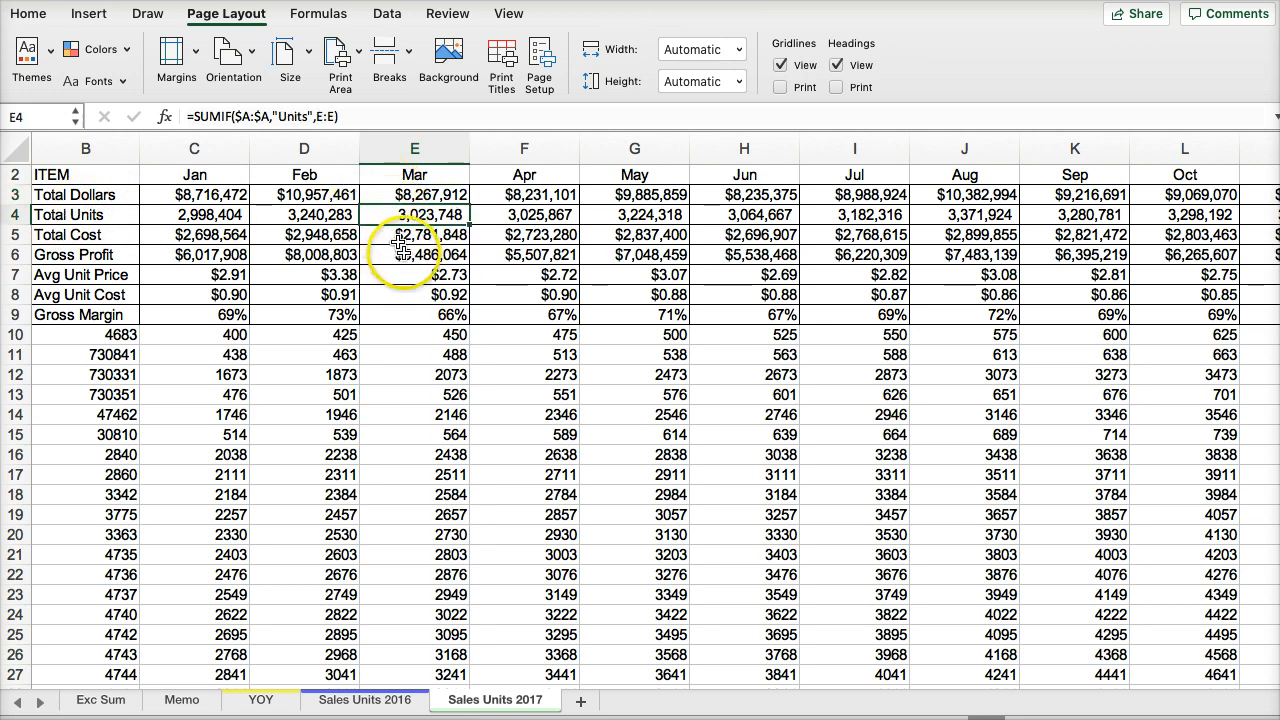
click(214, 315)
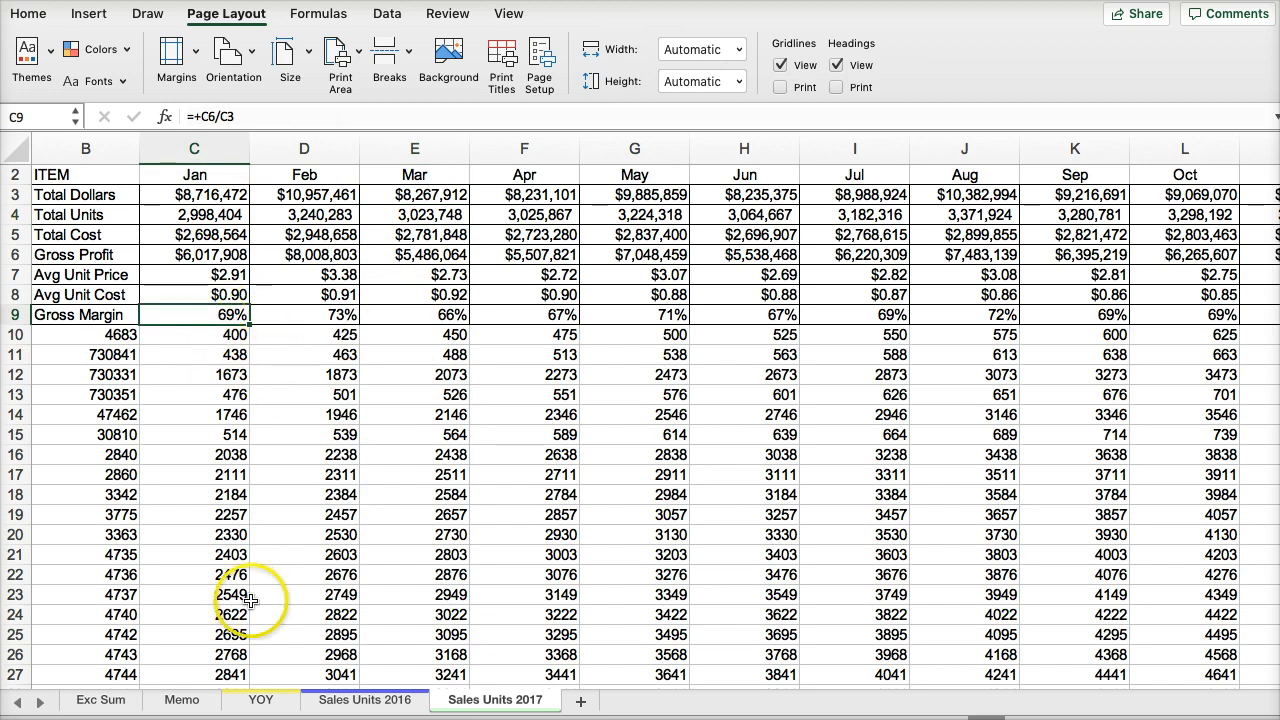
- Review the Exc Sum sheet, the grading criteria workbook and its Example Executive Summary sheet
click(366, 699)
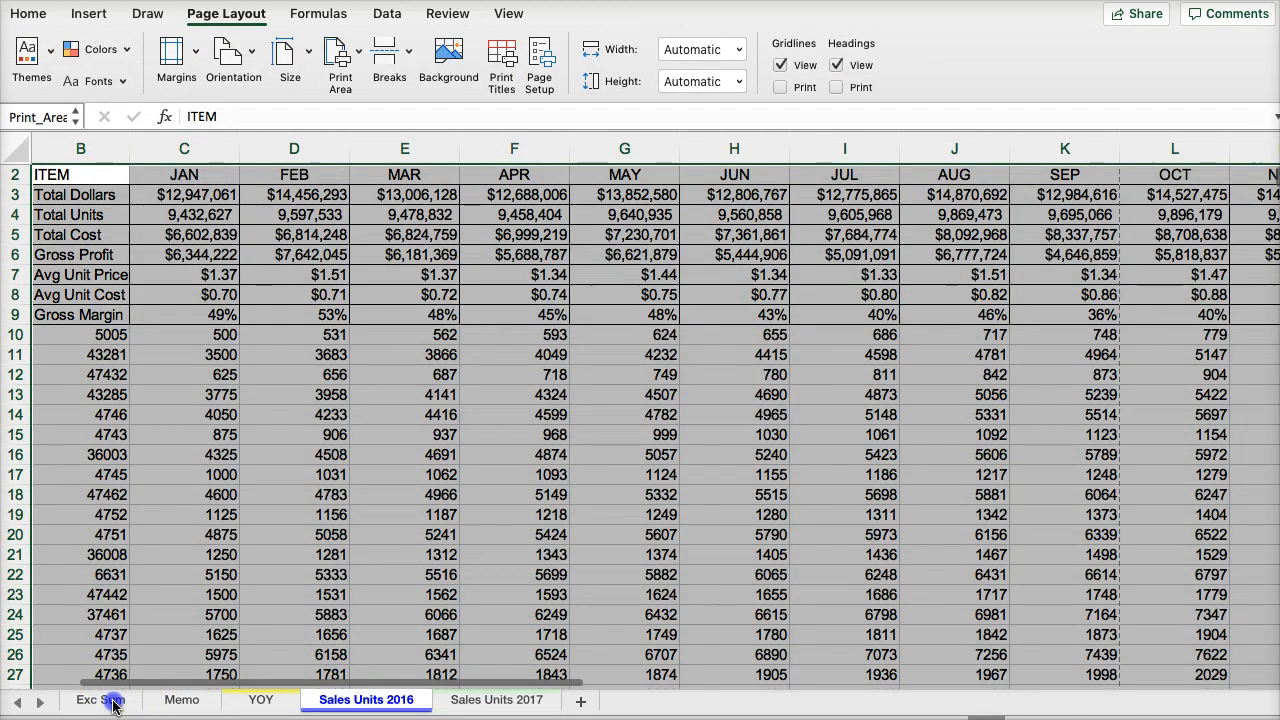
click(113, 702)
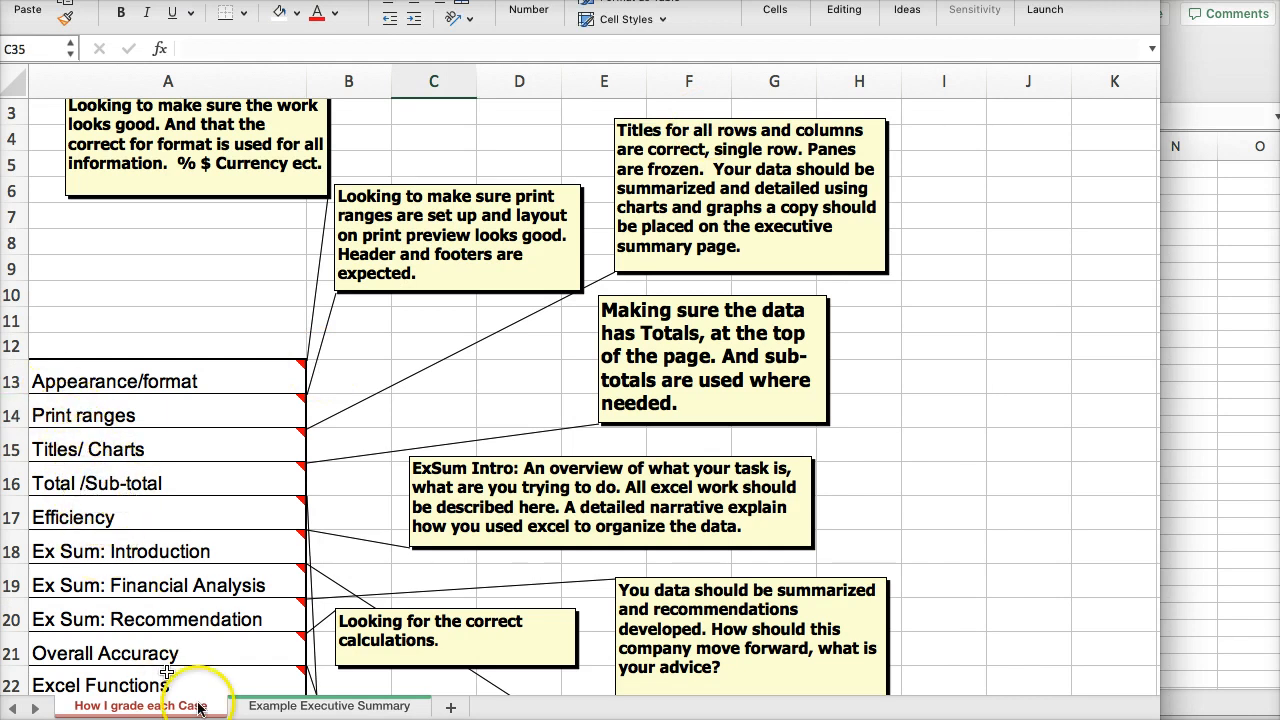
click(276, 711)
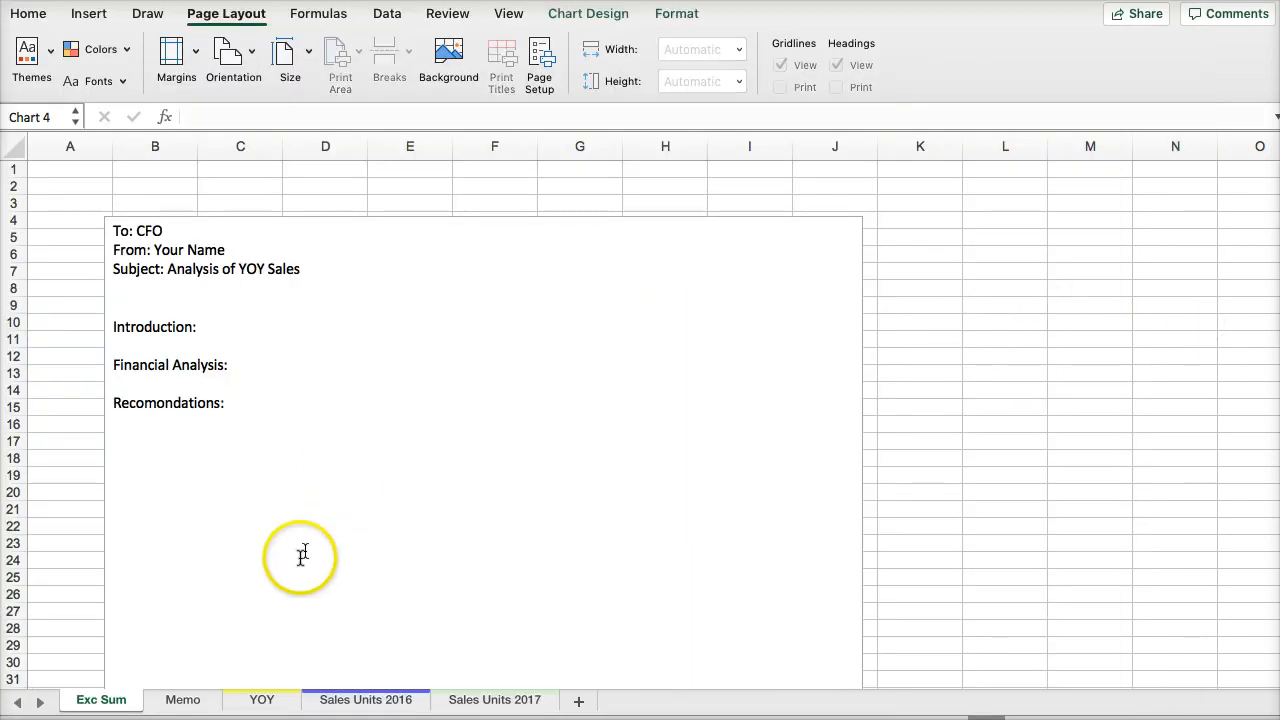
- Look through the YOY, Sales Units 2016 and Sales Units 2017 sheets and return to the Exc Sum sheet
click(263, 699)
click(412, 701)
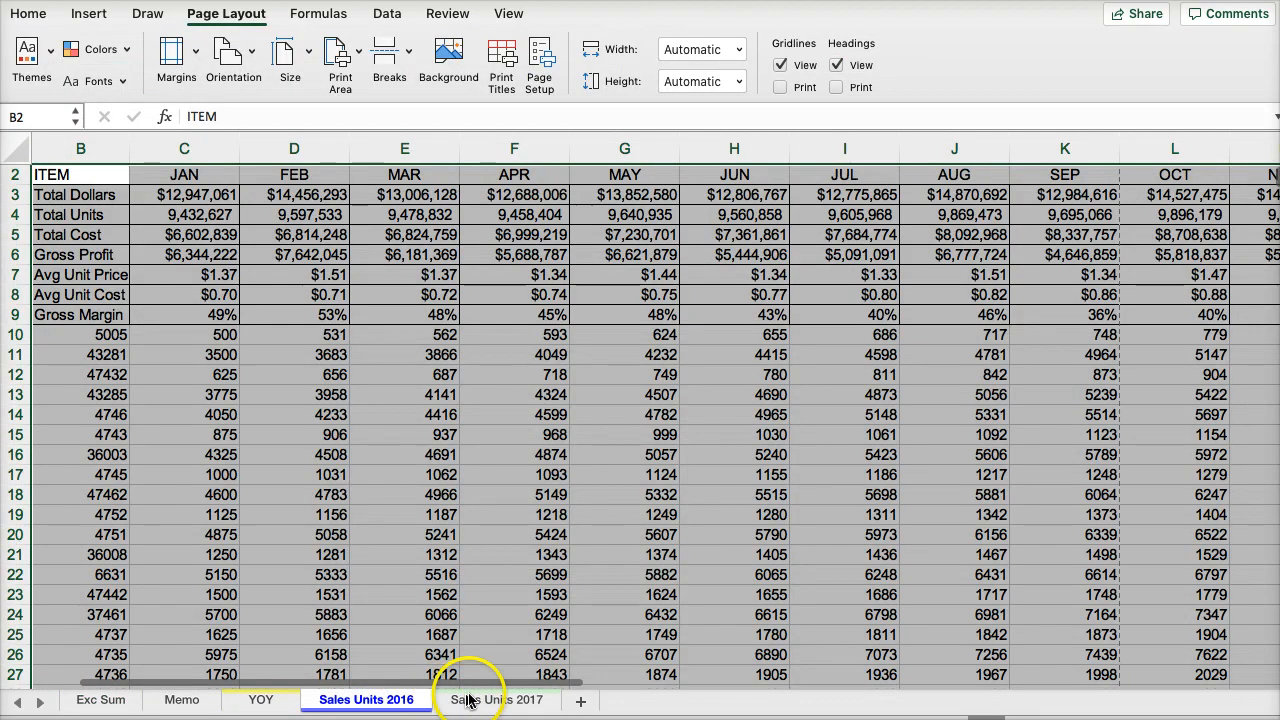
click(500, 700)
click(278, 699)
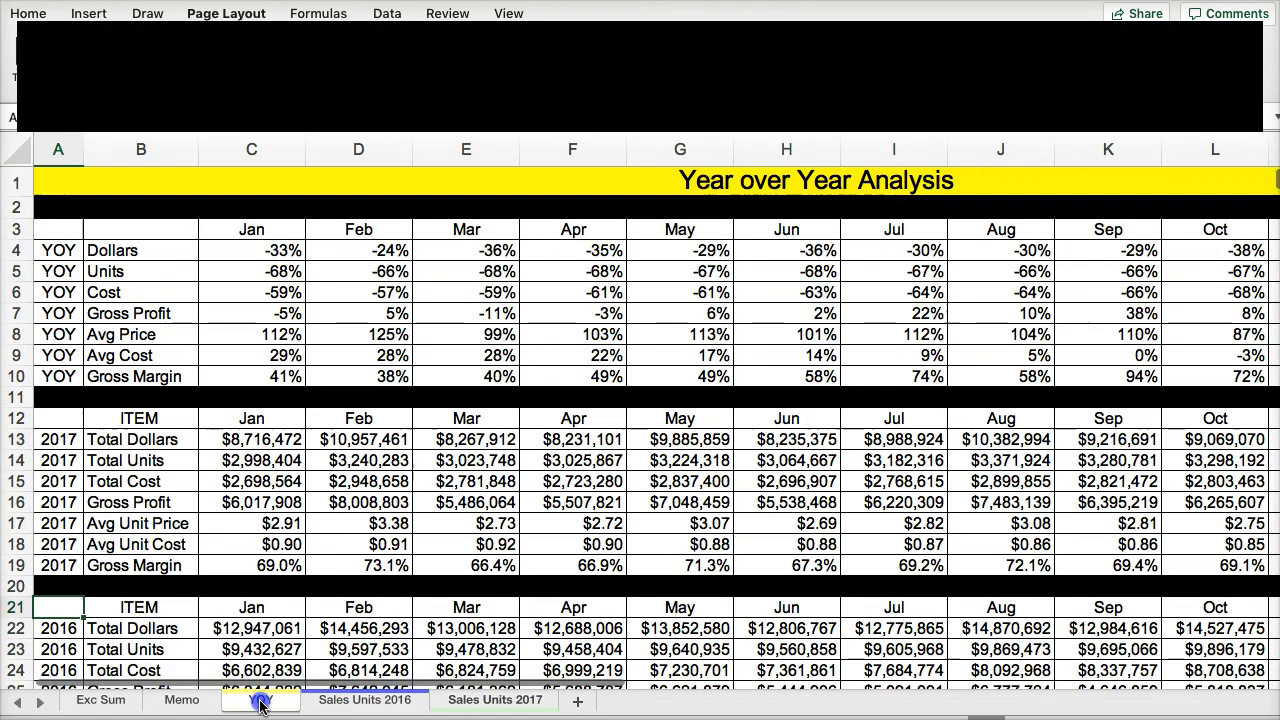
click(365, 700)
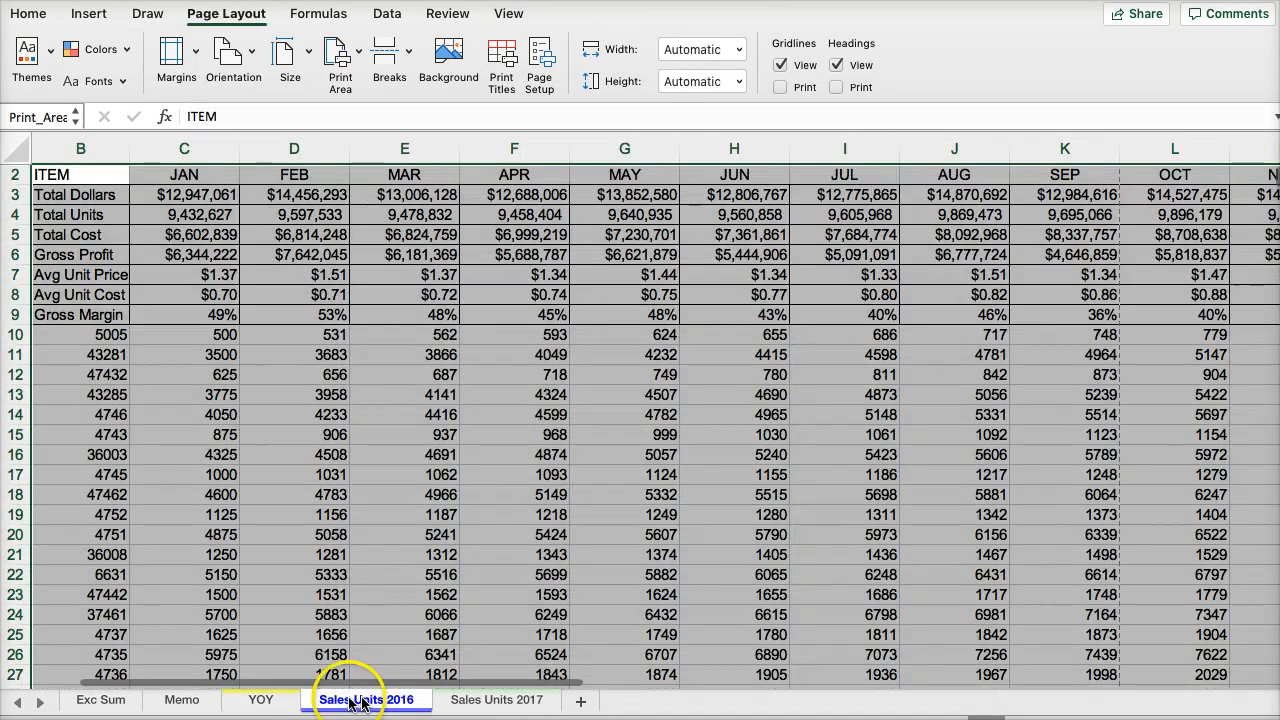
click(261, 700)
click(97, 702)
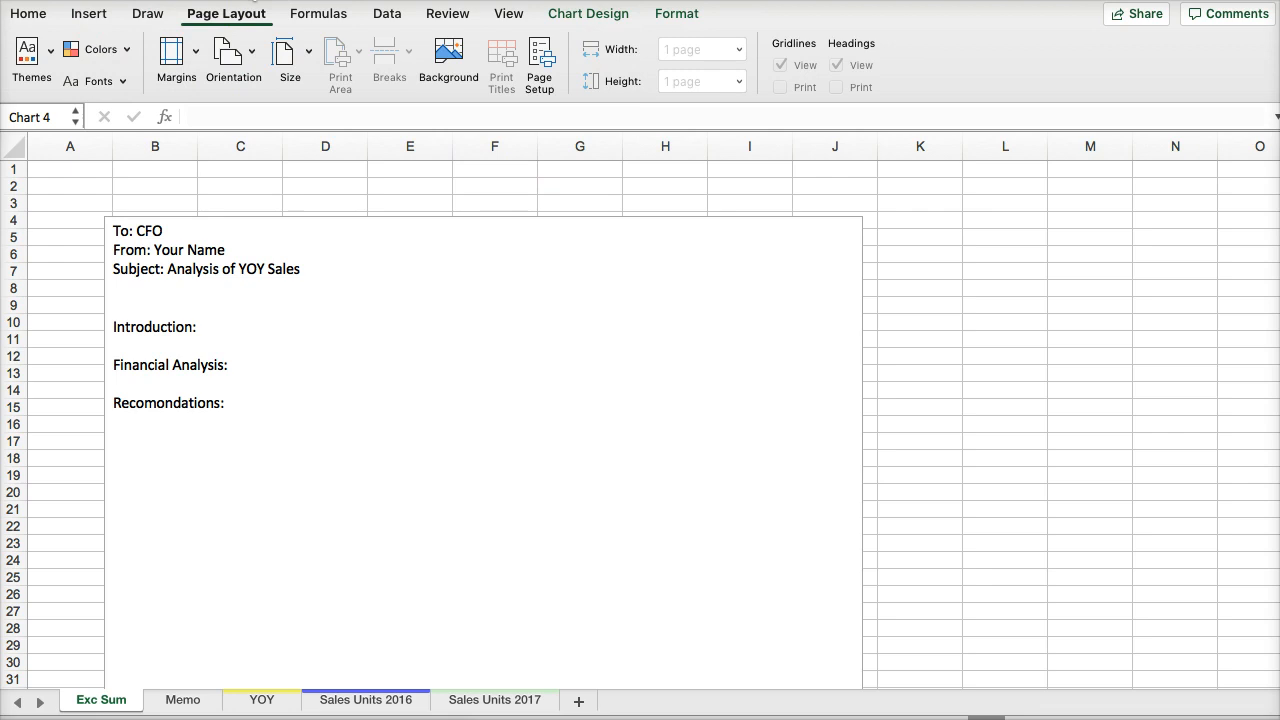
- Save the workbook in Downloads as an Excel Workbook named "YOY sales cost units analysis Name"
click(254, 0)
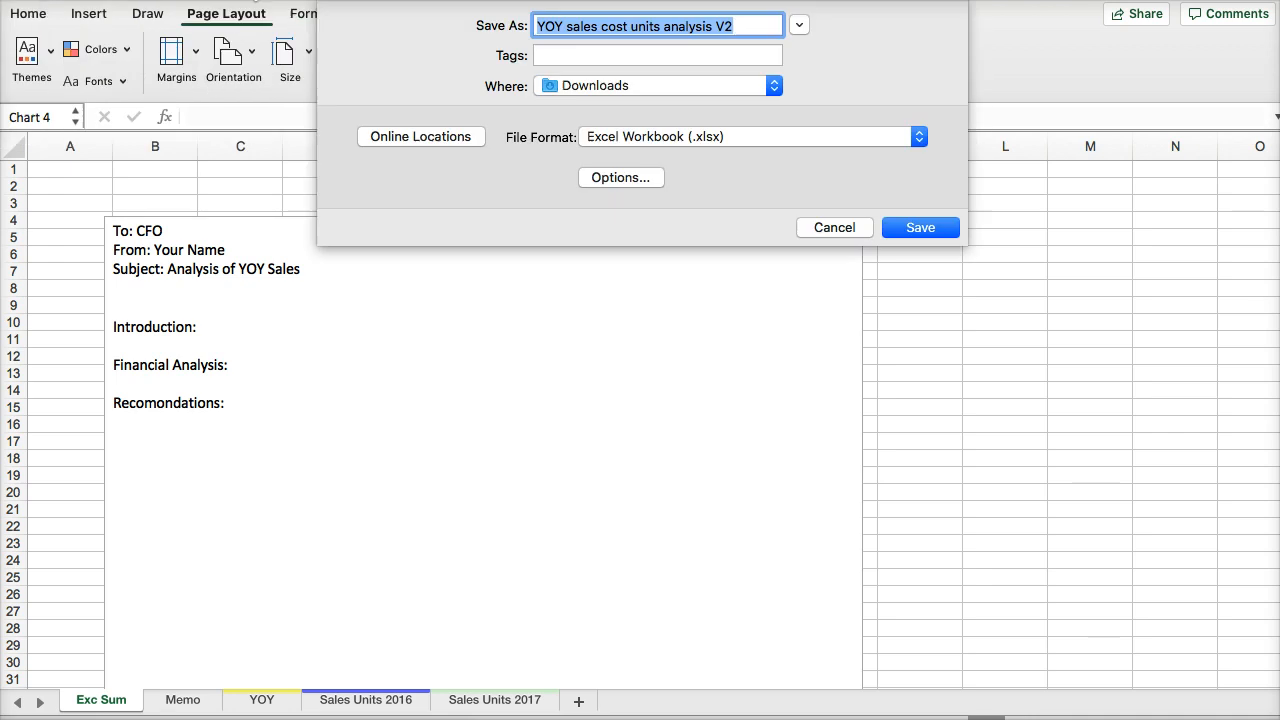
click(734, 27)
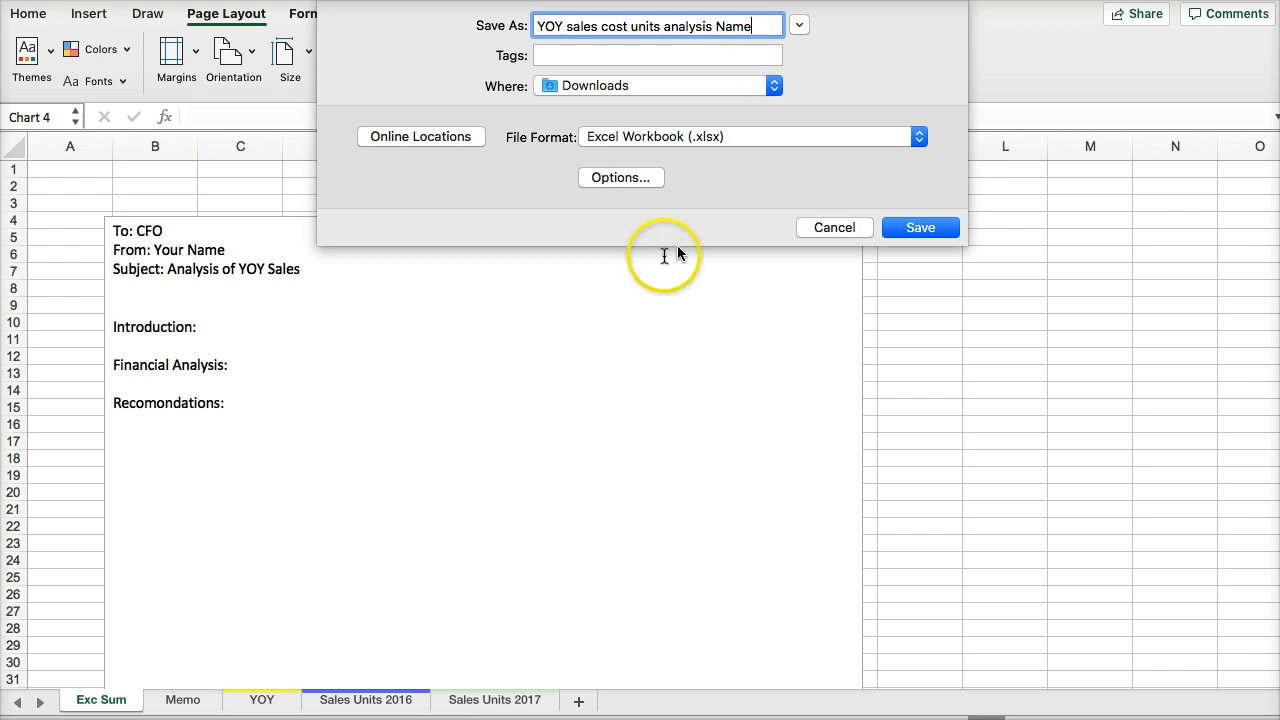
click(919, 229)
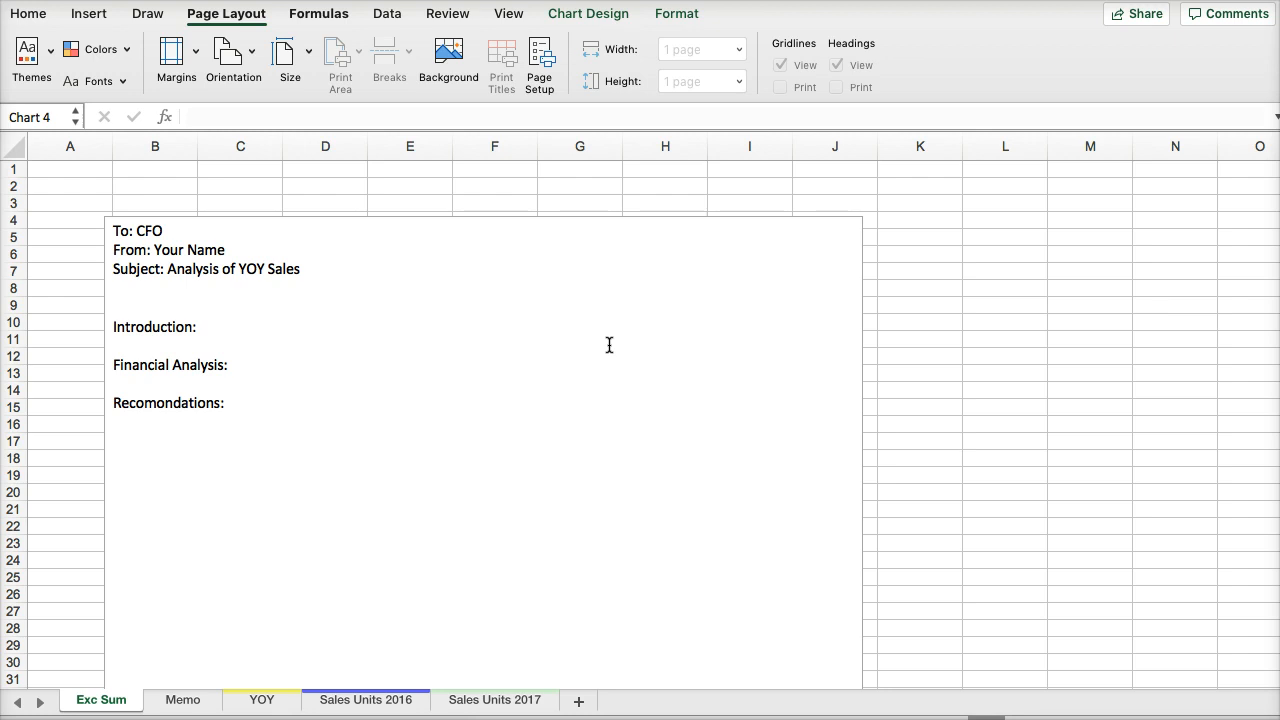
- Switch to the assignment submission page in the web browser
key(super+Tab)
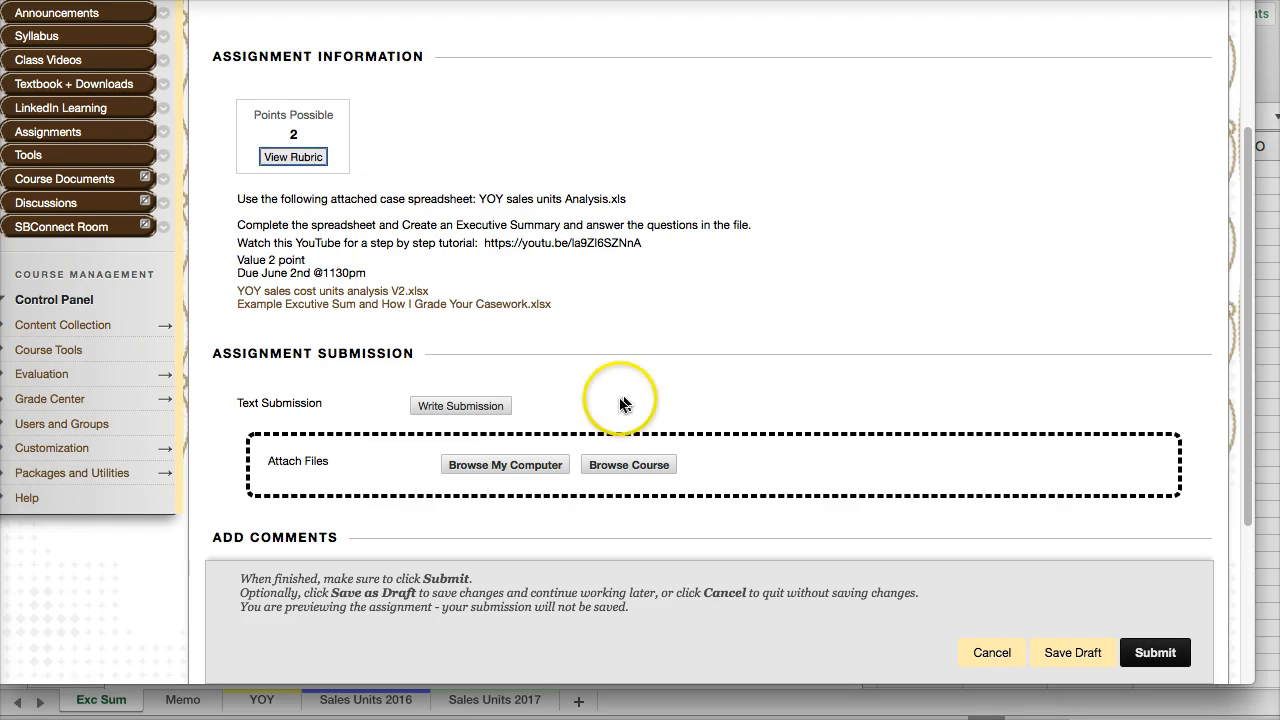